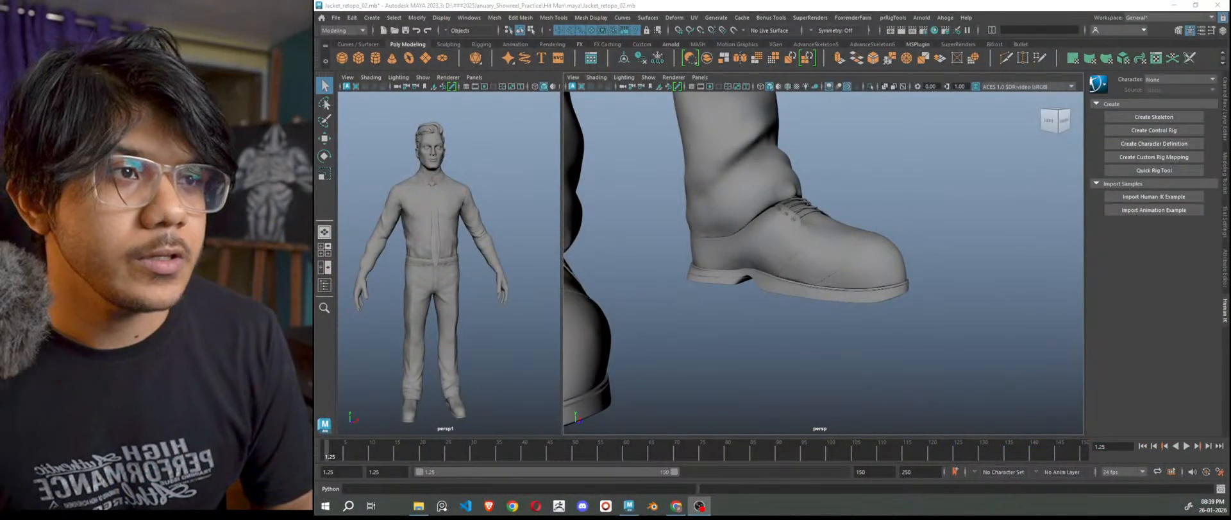
# Isolate the left shoe's back pad together with its low-poly retopology mesh.
pyautogui.scroll(5, 899, 293)
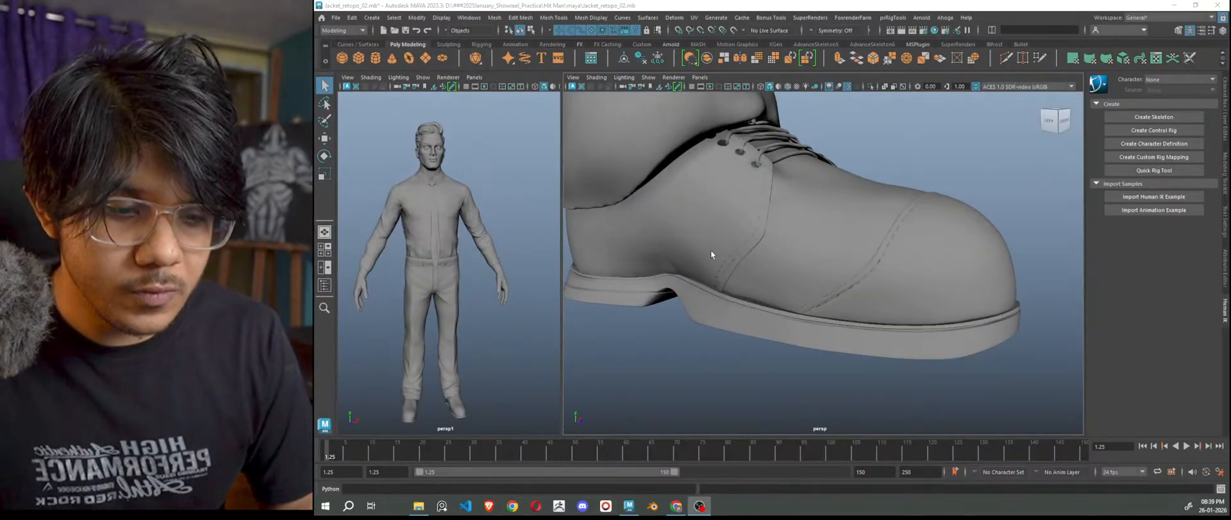
pyautogui.click(711, 249)
pyautogui.scroll(2, 766, 191)
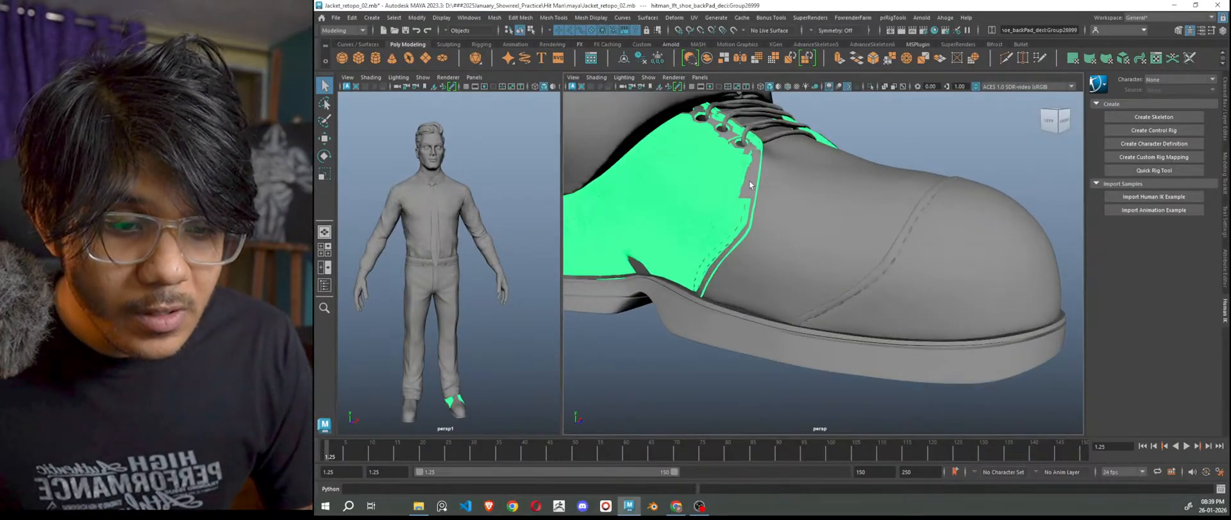
pyautogui.press('4')
pyautogui.press('5')
pyautogui.scroll(3, 777, 206)
pyautogui.click(947, 129)
pyautogui.keyDown('alt'); pyautogui.moveTo(956, 143); pyautogui.dragTo(980, 217, button='middle'); pyautogui.keyUp('alt')
pyautogui.click(742, 217)
pyautogui.hotkey('ctrl', '1')
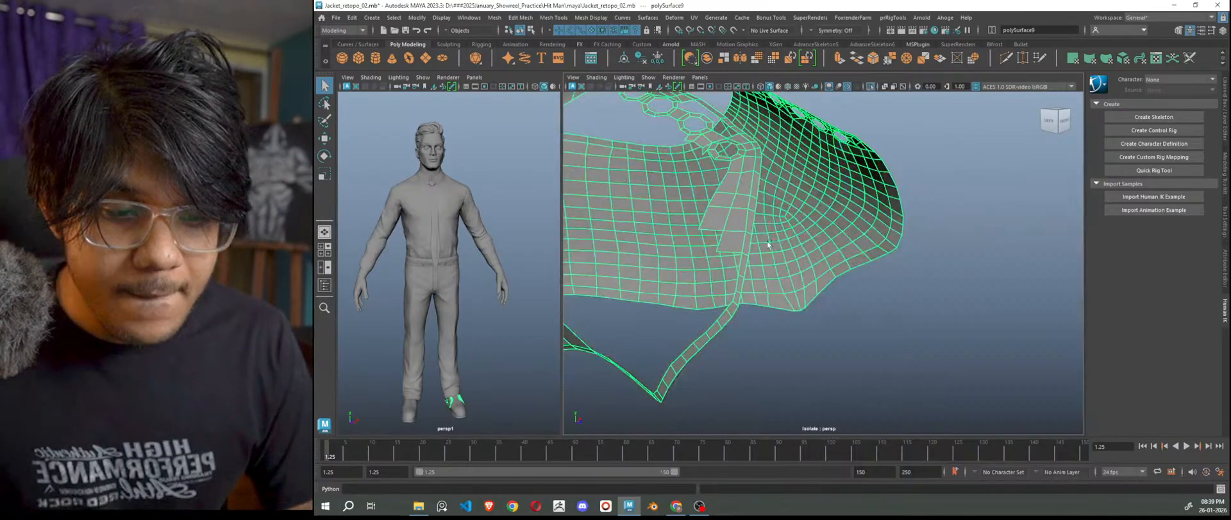
# Examine the isolated shoe back pad and its retopology borders from several sides.
pyautogui.scroll(-5, 768, 245)
pyautogui.click(893, 285)
pyautogui.keyDown('alt'); pyautogui.moveTo(894, 285); pyautogui.dragTo(1022, 325); pyautogui.keyUp('alt')
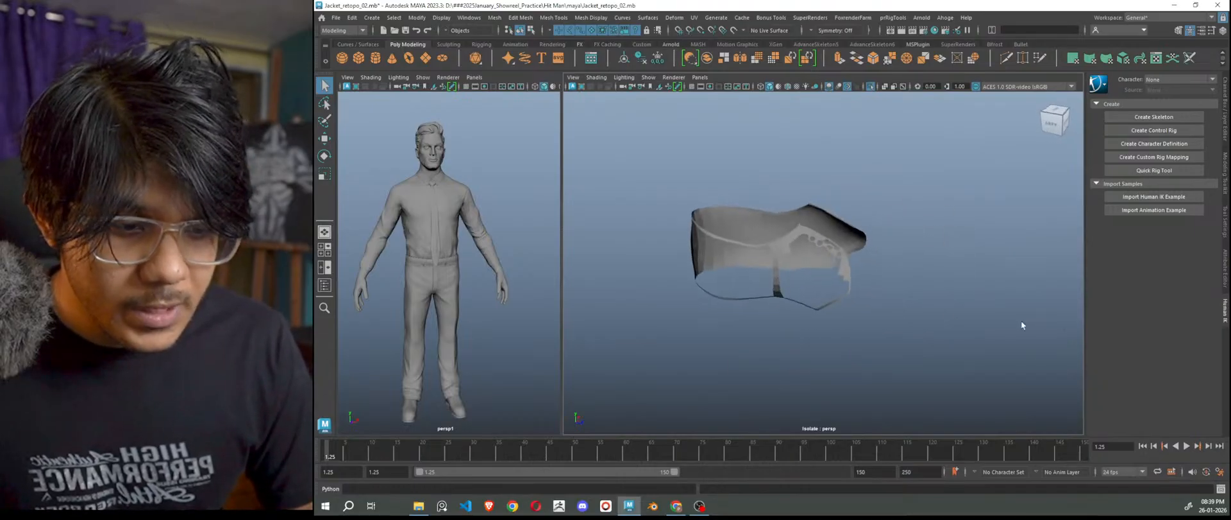
pyautogui.scroll(3, 775, 283)
pyautogui.scroll(-4, 752, 259)
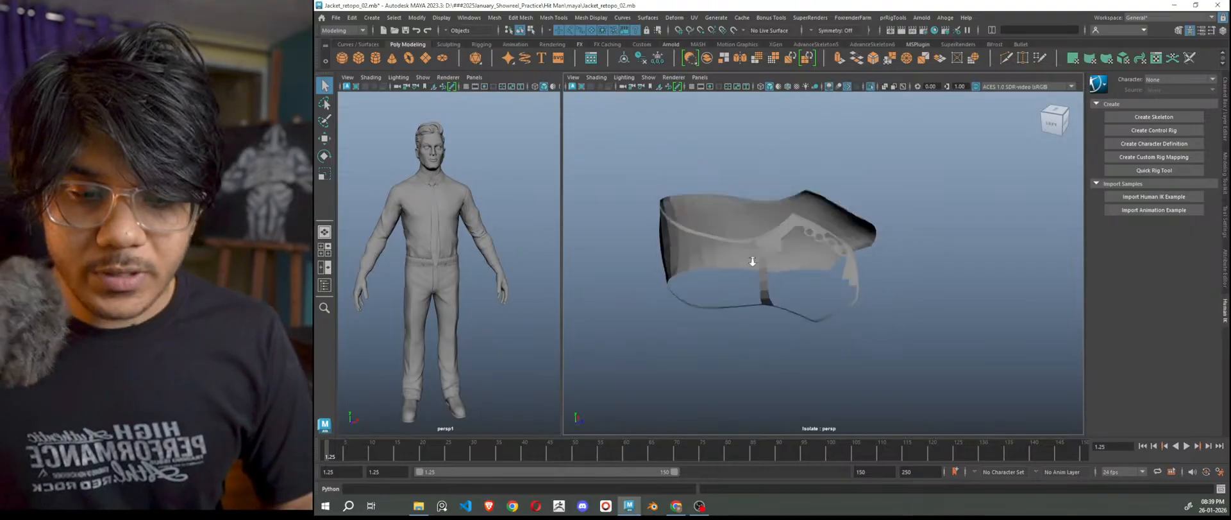
pyautogui.keyDown('alt'); pyautogui.moveTo(859, 318); pyautogui.dragTo(760, 317); pyautogui.keyUp('alt')
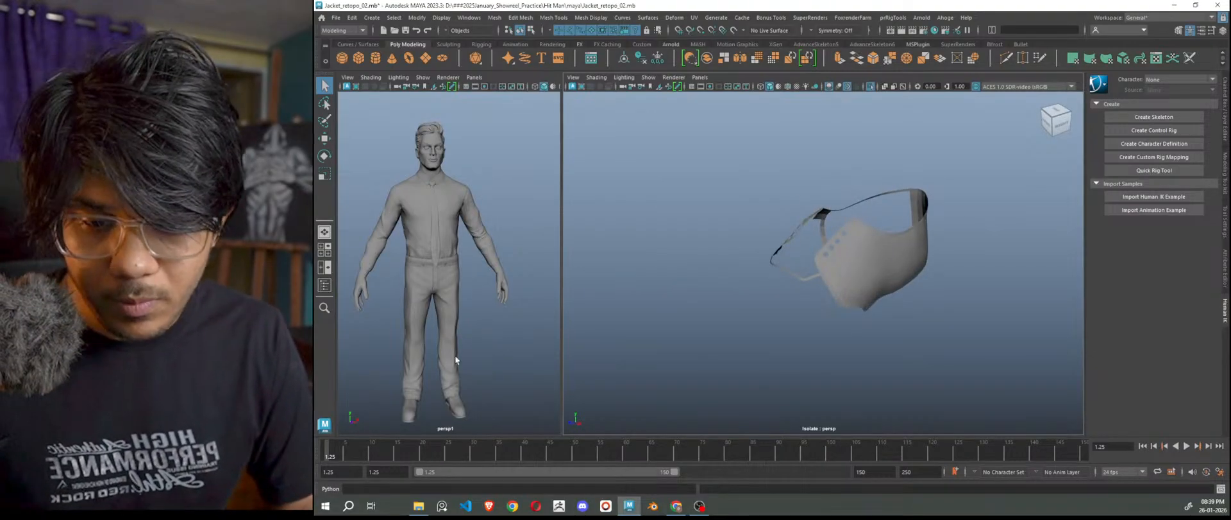
# Inspect the full character's jacket, waistband and trousers up close and from a distance in the reference view.
pyautogui.scroll(6, 447, 362)
pyautogui.scroll(-6, 447, 363)
pyautogui.keyDown('alt'); pyautogui.moveTo(498, 356); pyautogui.dragTo(493, 324); pyautogui.keyUp('alt')
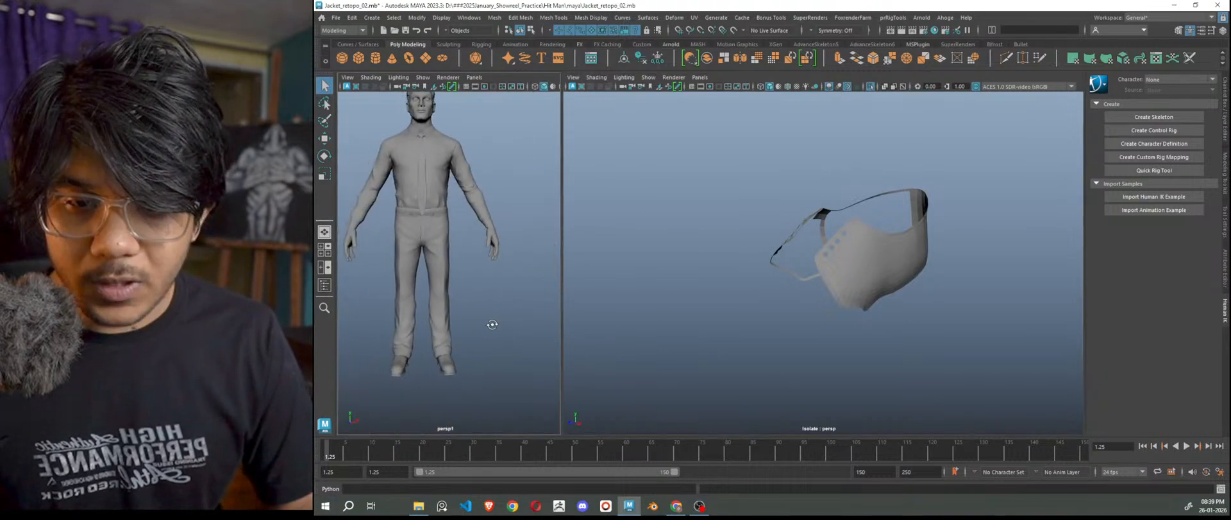
pyautogui.scroll(4, 438, 252)
pyautogui.keyDown('alt'); pyautogui.moveTo(426, 250); pyautogui.dragTo(431, 302, button='middle'); pyautogui.keyUp('alt')
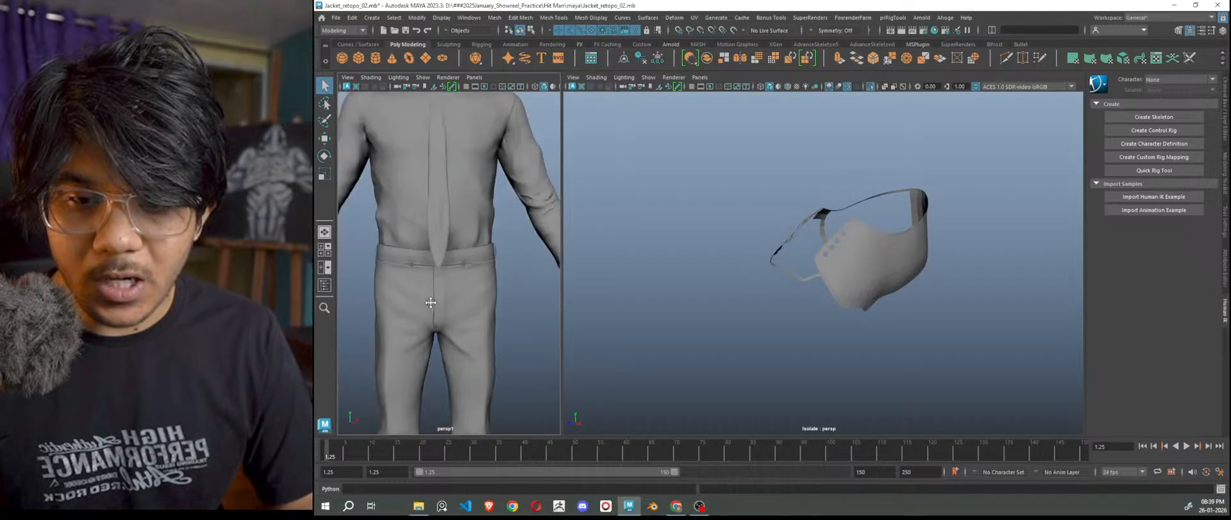
pyautogui.scroll(3, 453, 290)
pyautogui.scroll(-3, 452, 290)
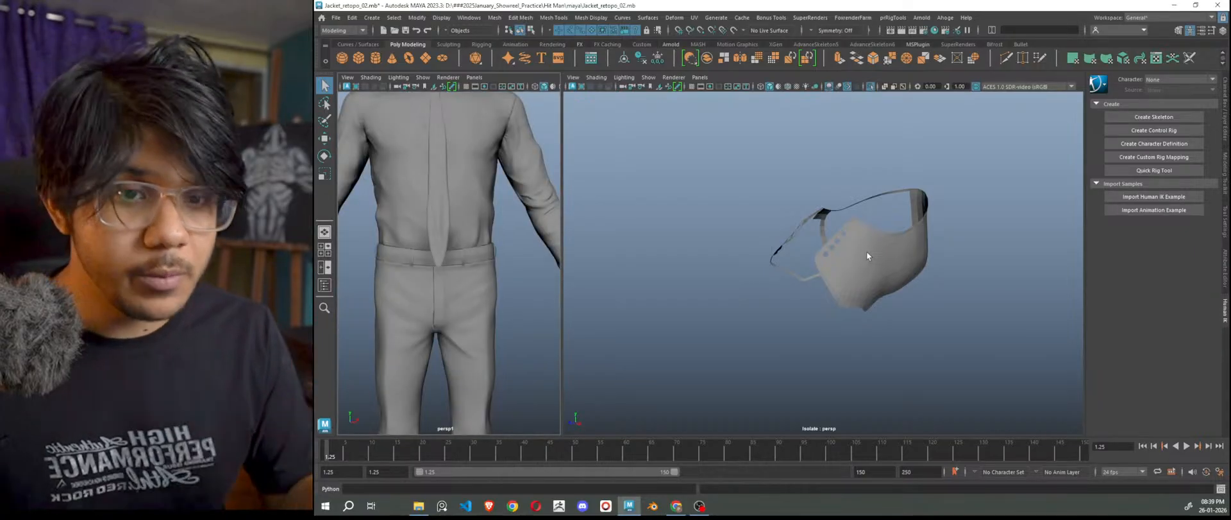
pyautogui.scroll(4, 435, 269)
pyautogui.scroll(-4, 435, 269)
pyautogui.scroll(4, 447, 266)
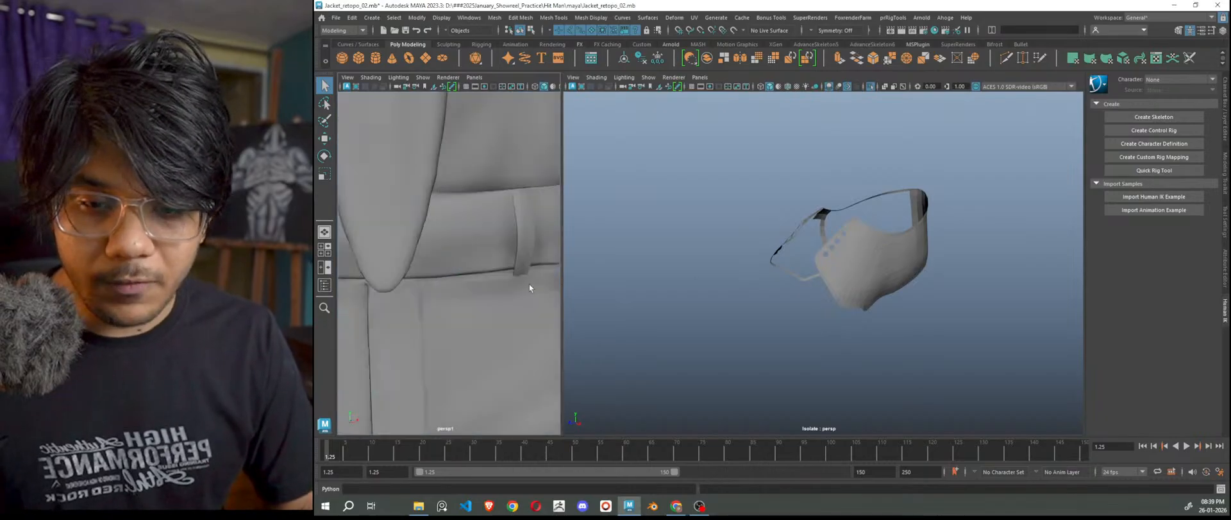
pyautogui.scroll(-5, 836, 330)
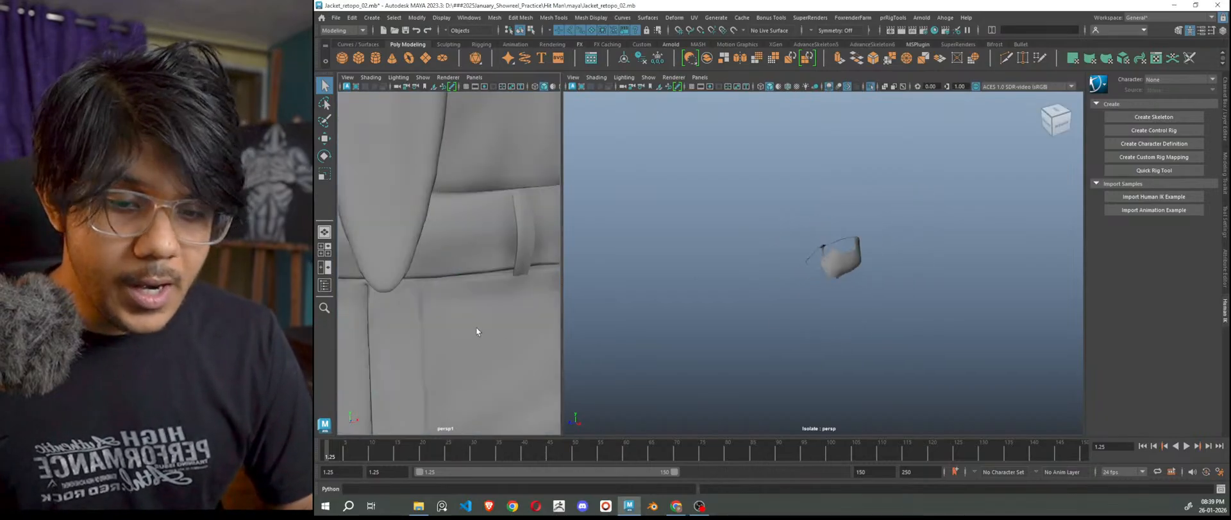
pyautogui.scroll(-5, 475, 328)
pyautogui.scroll(3, 457, 318)
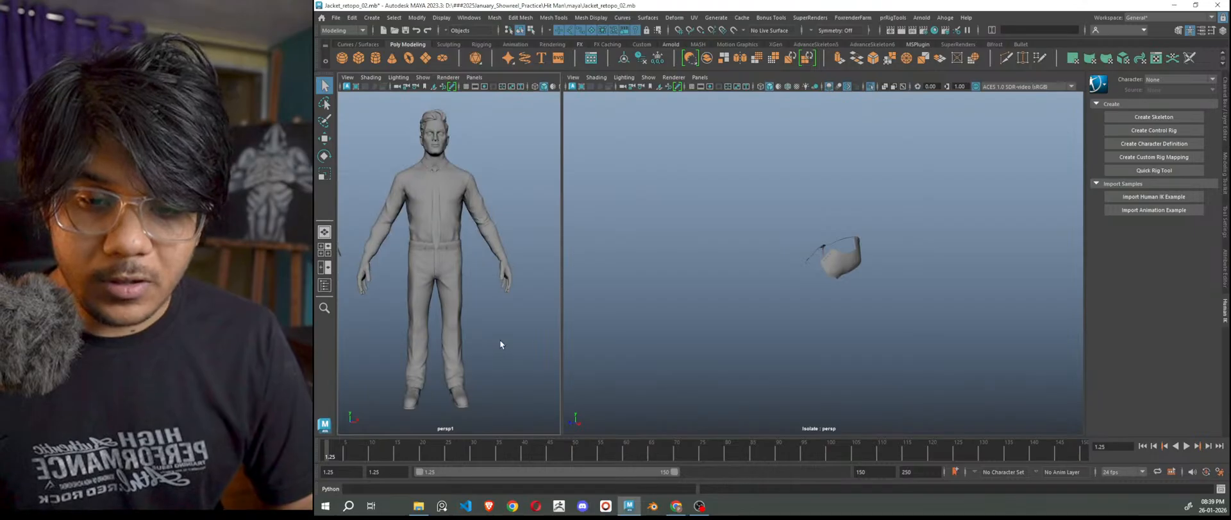
# Widen the character's reference viewport and frame the whole figure in it.
pyautogui.moveTo(559, 319); pyautogui.dragTo(681, 321)
pyautogui.scroll(-4, 597, 337)
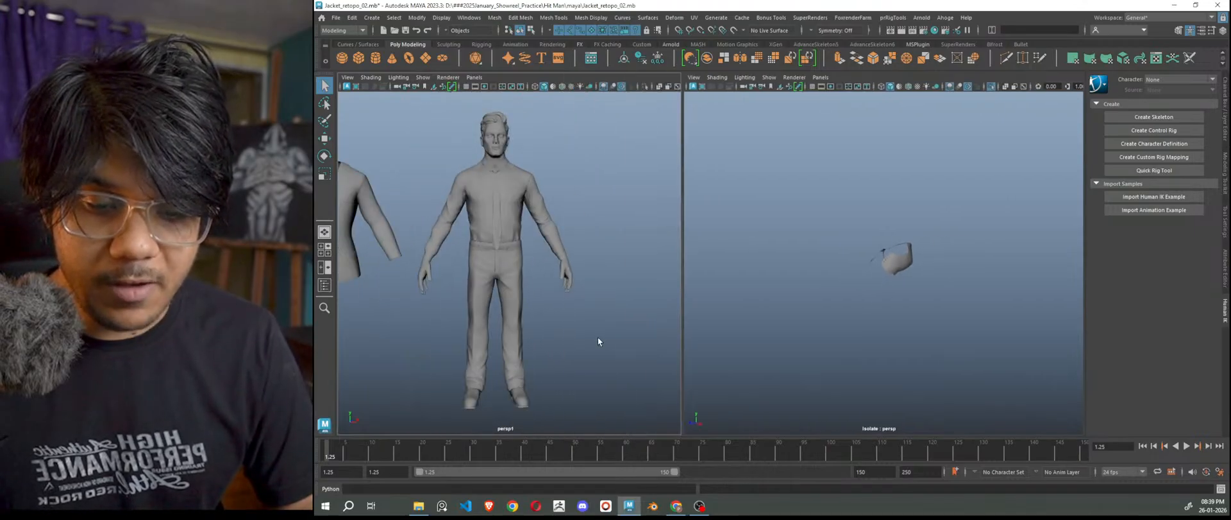
pyautogui.scroll(-3, 591, 340)
pyautogui.moveTo(475, 357)
pyautogui.keyDown('alt'); pyautogui.mouseDown(button='middle')
pyautogui.moveTo(567, 382)
pyautogui.moveTo(475, 358)
pyautogui.mouseUp(button='middle'); pyautogui.keyUp('alt')
pyautogui.scroll(2, 540, 340)
pyautogui.scroll(2, 540, 340)
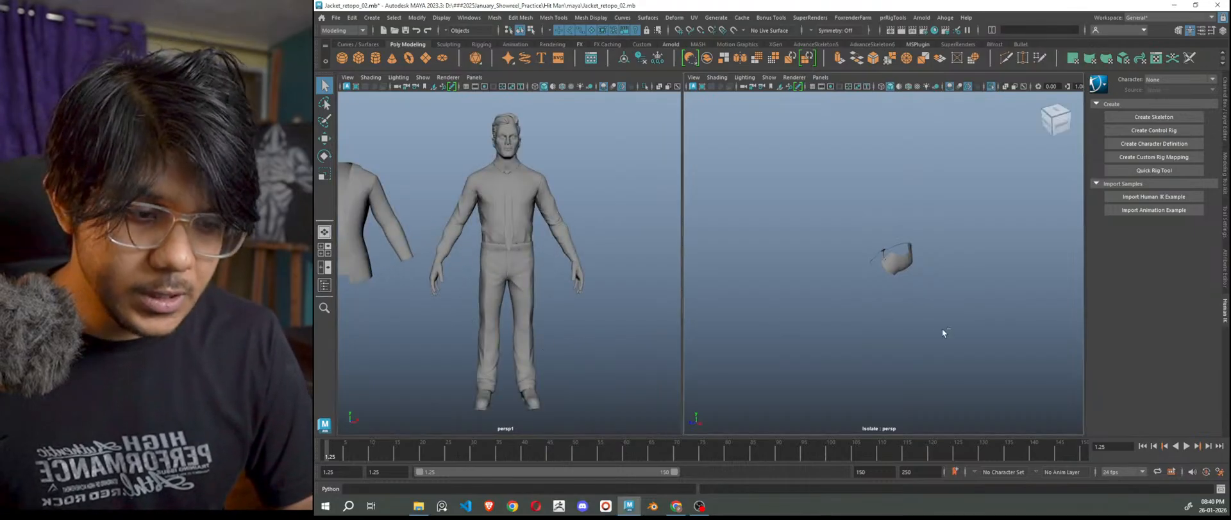
# Restore the full character in the working view and re-isolate the left shoe's back pad with its retopology mesh.
pyautogui.hotkey('ctrl', '1')
pyautogui.keyDown('alt'); pyautogui.moveTo(580, 367); pyautogui.dragTo(574, 361, button='middle'); pyautogui.keyUp('alt')
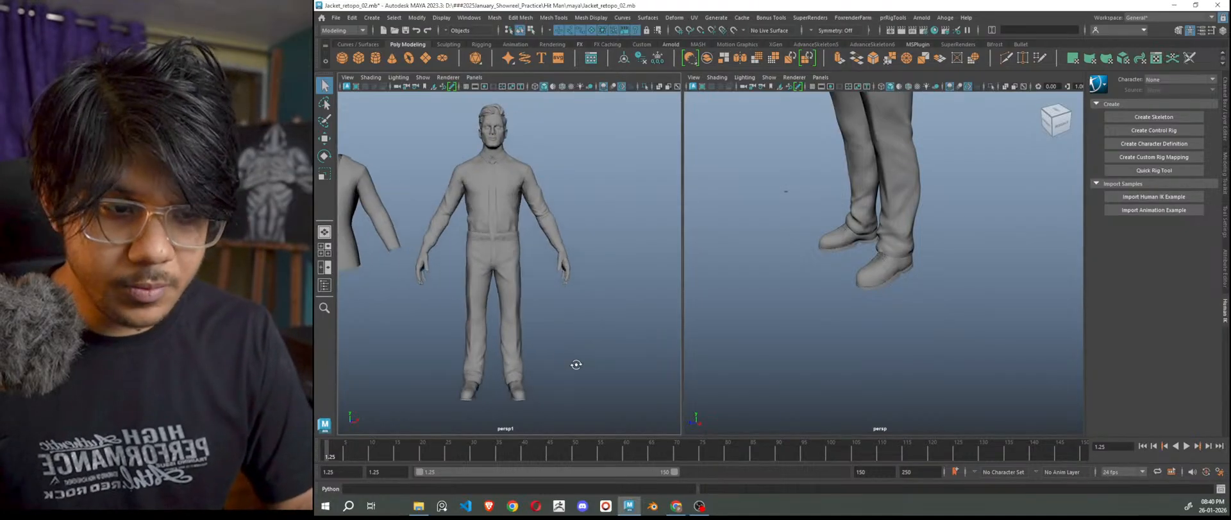
pyautogui.scroll(4, 934, 347)
pyautogui.keyDown('alt'); pyautogui.moveTo(932, 347); pyautogui.dragTo(986, 328); pyautogui.keyUp('alt')
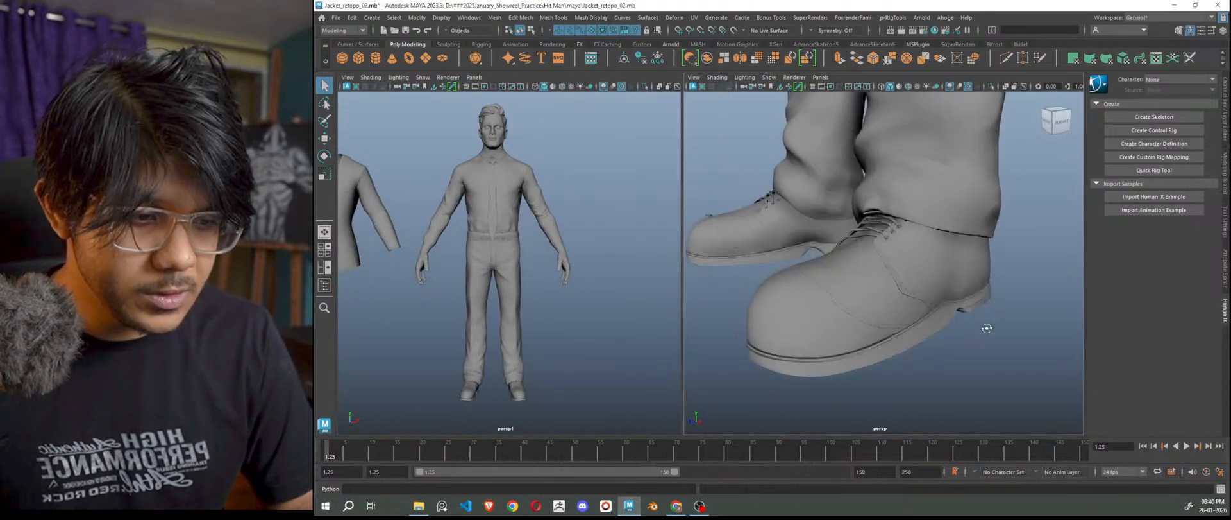
pyautogui.click(968, 259)
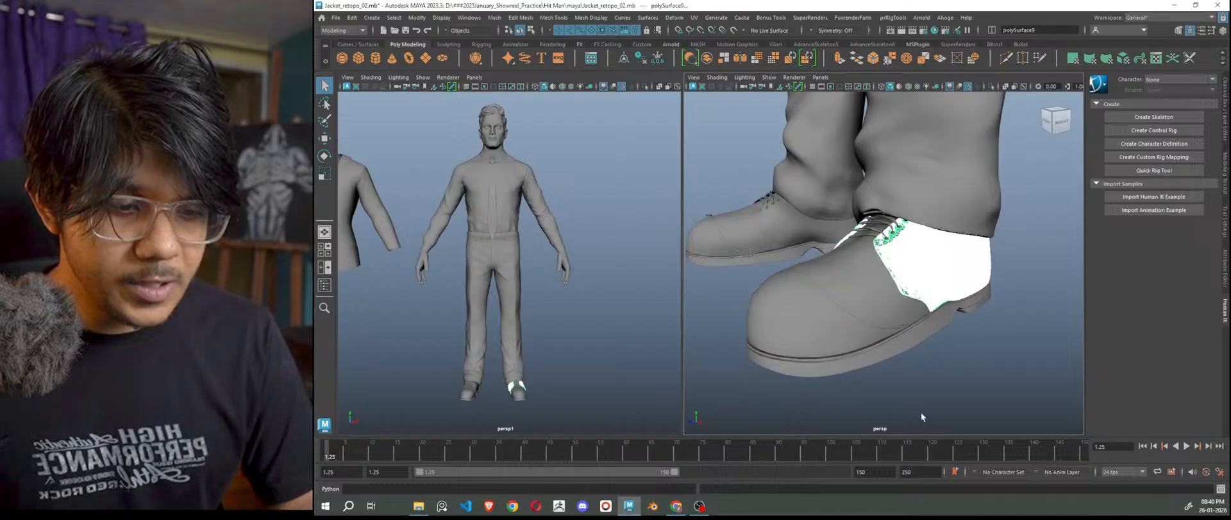
pyautogui.scroll(-2, 927, 412)
pyautogui.hotkey('ctrl', '1')
# Make the high-poly shoe back pad the live surface for retopology.
pyautogui.click(930, 388)
pyautogui.scroll(4, 930, 387)
pyautogui.keyDown('alt'); pyautogui.moveTo(930, 385); pyautogui.dragTo(987, 372); pyautogui.keyUp('alt')
pyautogui.click(877, 293)
pyautogui.scroll(-3, 872, 304)
pyautogui.press('f')
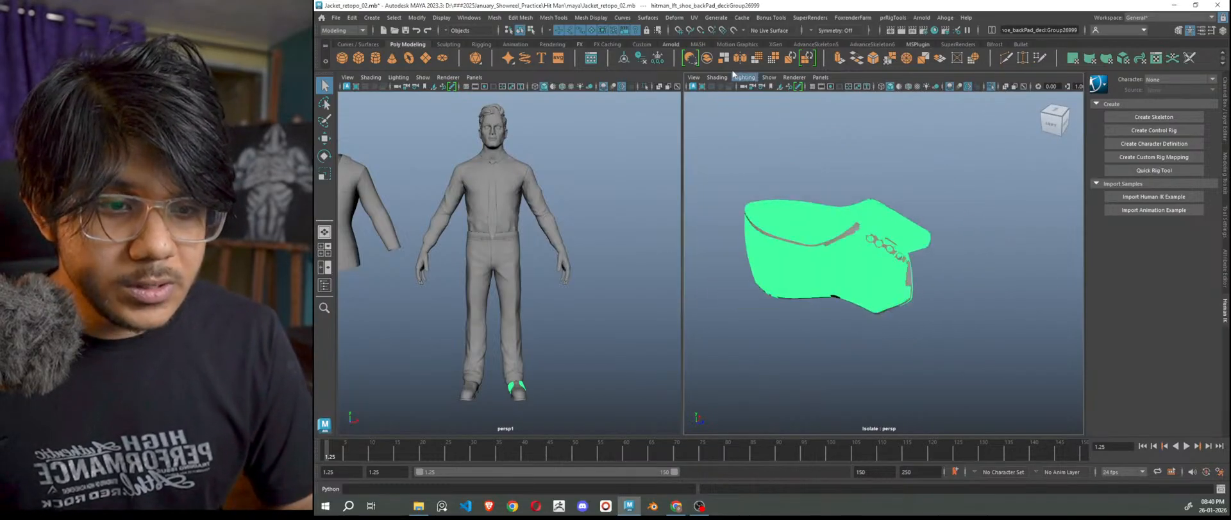
pyautogui.click(733, 31)
# Turn off smooth preview on the back pad's retopology mesh and activate Quad Draw on it.
pyautogui.scroll(4, 868, 376)
pyautogui.click(921, 236)
pyautogui.press('1')
pyautogui.click(1225, 183)
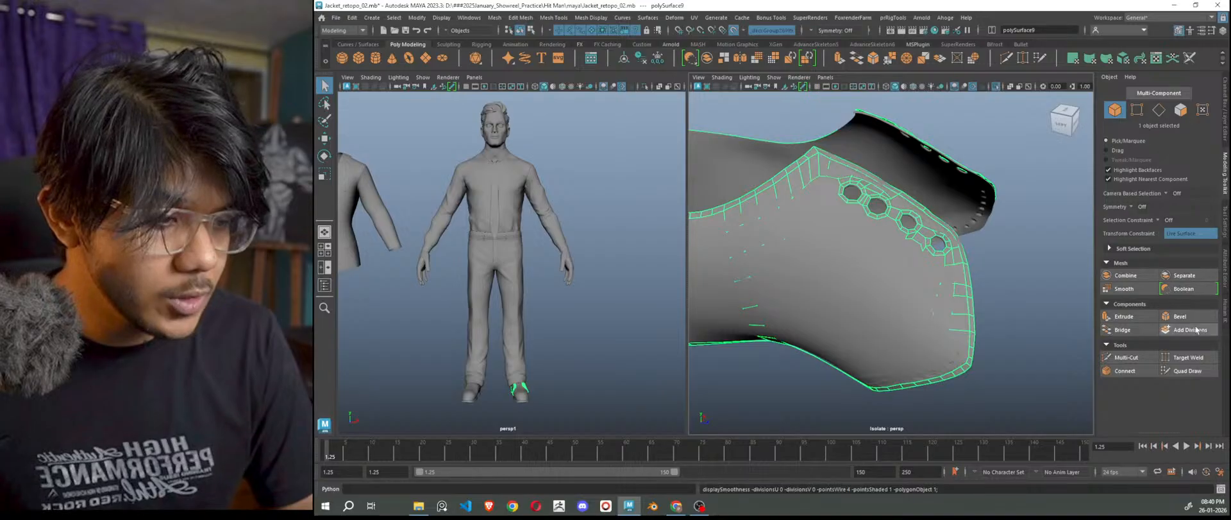
pyautogui.click(1186, 370)
pyautogui.scroll(-3, 856, 343)
pyautogui.keyDown('alt'); pyautogui.moveTo(575, 361); pyautogui.dragTo(605, 355); pyautogui.keyUp('alt')
pyautogui.keyDown('alt'); pyautogui.moveTo(605, 354); pyautogui.dragTo(594, 344, button='middle'); pyautogui.keyUp('alt')
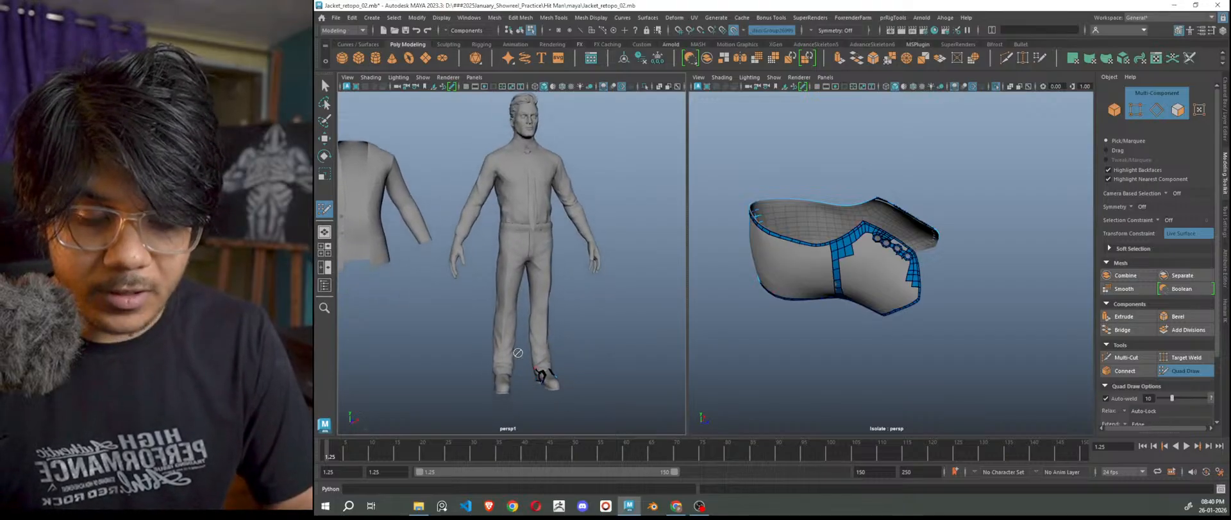
pyautogui.scroll(-3, 400, 225)
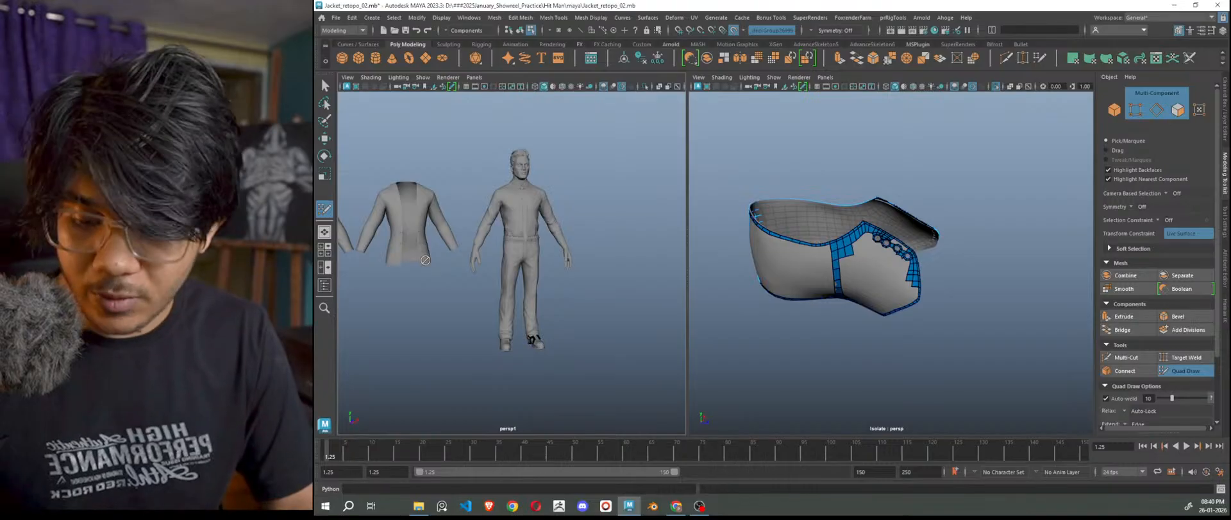
pyautogui.hotkey('alt', '5')
pyautogui.hotkey('alt', '5')
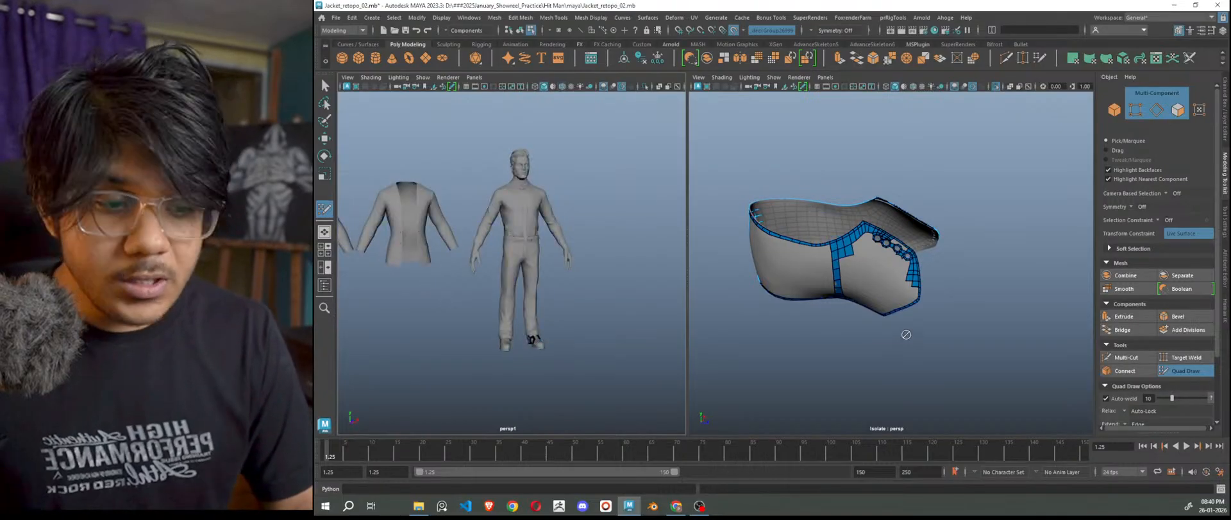
# Fill a new quad face below the upper border strip, beside the topmost lace eyelet, with Quad Draw.
pyautogui.scroll(5, 887, 346)
pyautogui.keyDown('alt'); pyautogui.moveTo(887, 335); pyautogui.dragTo(872, 313); pyautogui.keyUp('alt')
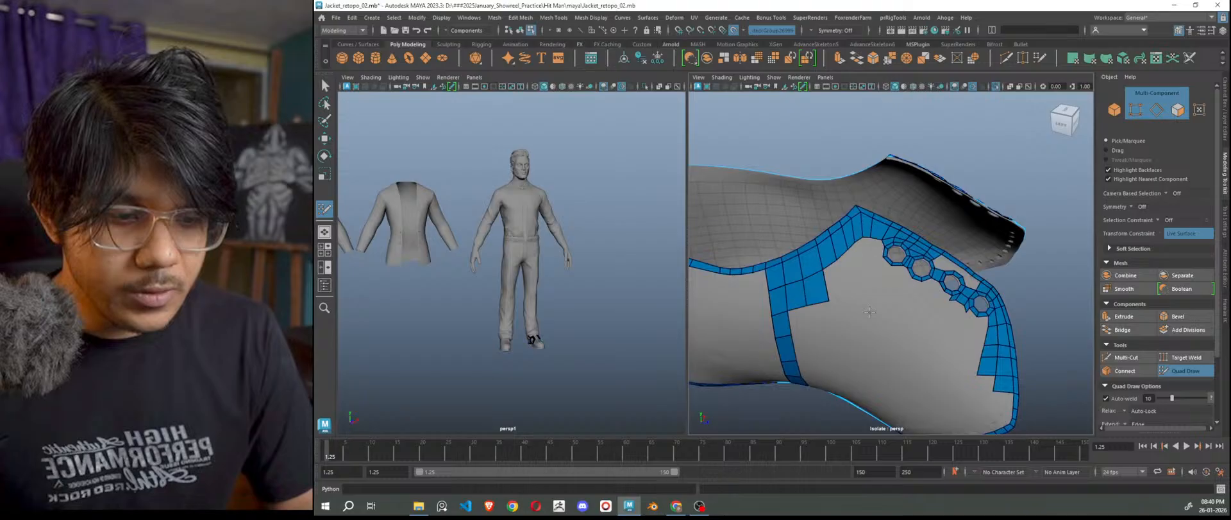
pyautogui.scroll(8, 872, 313)
pyautogui.keyDown('alt'); pyautogui.moveTo(834, 295); pyautogui.dragTo(871, 333, button='middle'); pyautogui.keyUp('alt')
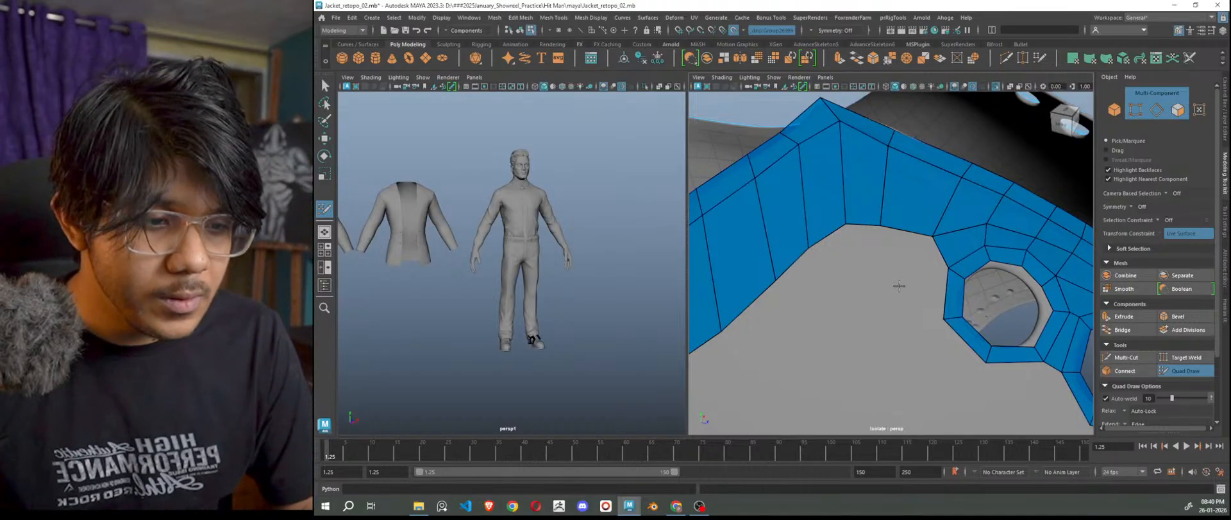
pyautogui.keyDown('shift'); pyautogui.click(896, 259); pyautogui.keyUp('shift')
pyautogui.scroll(-6, 896, 331)
pyautogui.scroll(4, 873, 311)
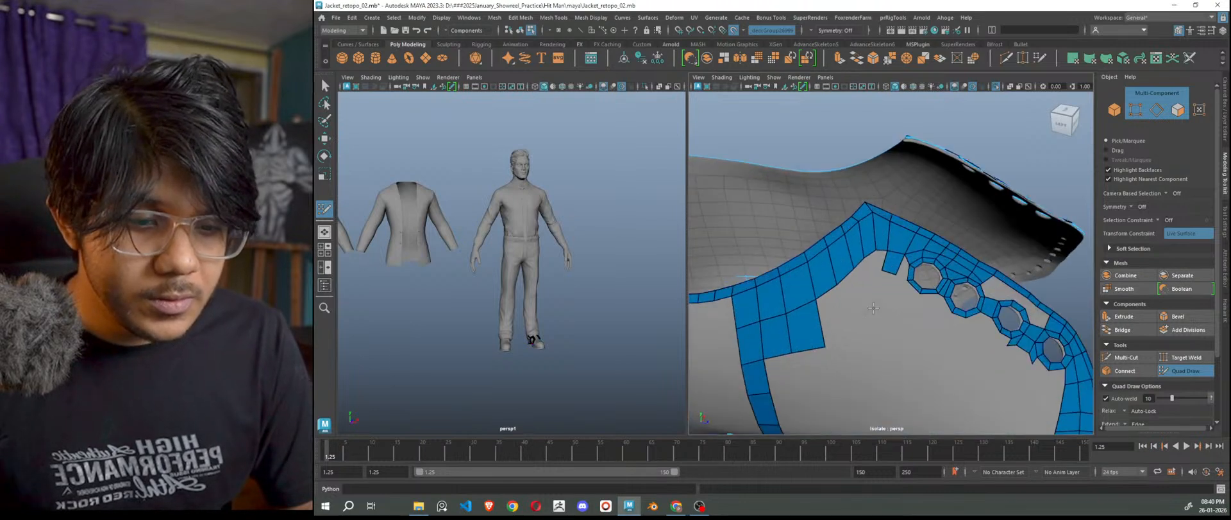
pyautogui.scroll(5, 874, 308)
pyautogui.scroll(-7, 892, 317)
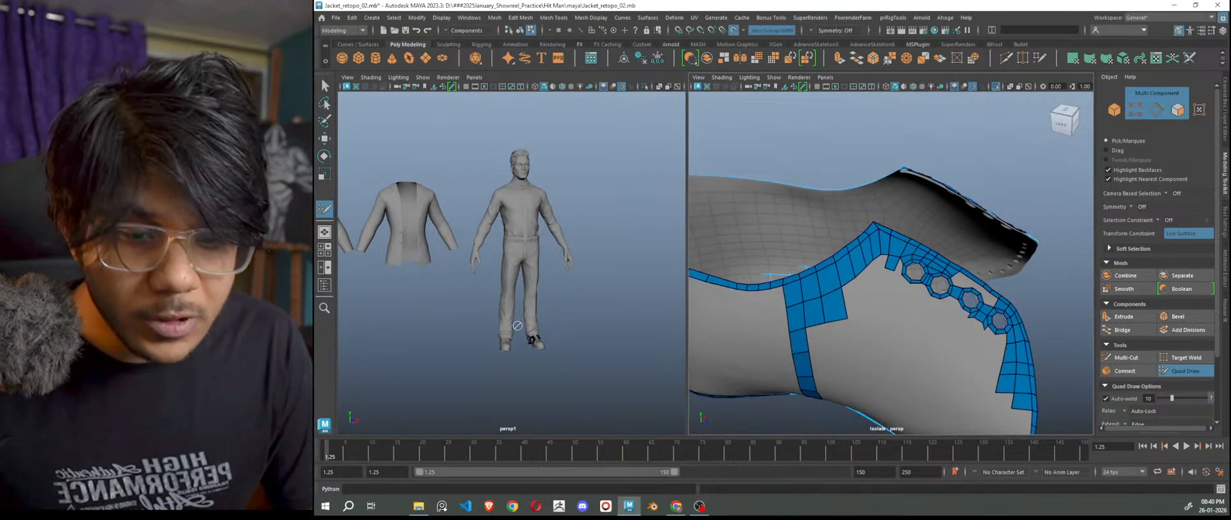
# Examine how the retopology strips follow the seams, laces and eyelets on the complete shoe.
pyautogui.scroll(10, 517, 325)
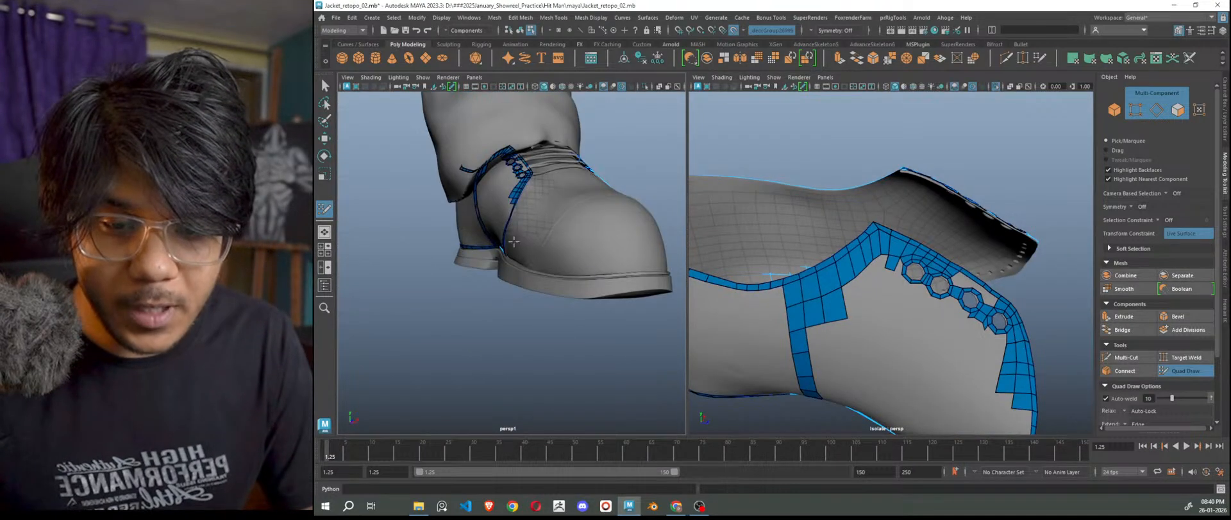
pyautogui.keyDown('alt'); pyautogui.moveTo(514, 242); pyautogui.dragTo(569, 283); pyautogui.keyUp('alt')
pyautogui.keyDown('alt'); pyautogui.moveTo(570, 283); pyautogui.dragTo(467, 228, button='middle'); pyautogui.keyUp('alt')
pyautogui.scroll(8, 471, 222)
pyautogui.scroll(-8, 470, 221)
pyautogui.keyDown('alt'); pyautogui.moveTo(553, 274); pyautogui.dragTo(567, 282); pyautogui.keyUp('alt')
pyautogui.keyDown('alt'); pyautogui.moveTo(583, 233); pyautogui.dragTo(607, 304); pyautogui.keyUp('alt')
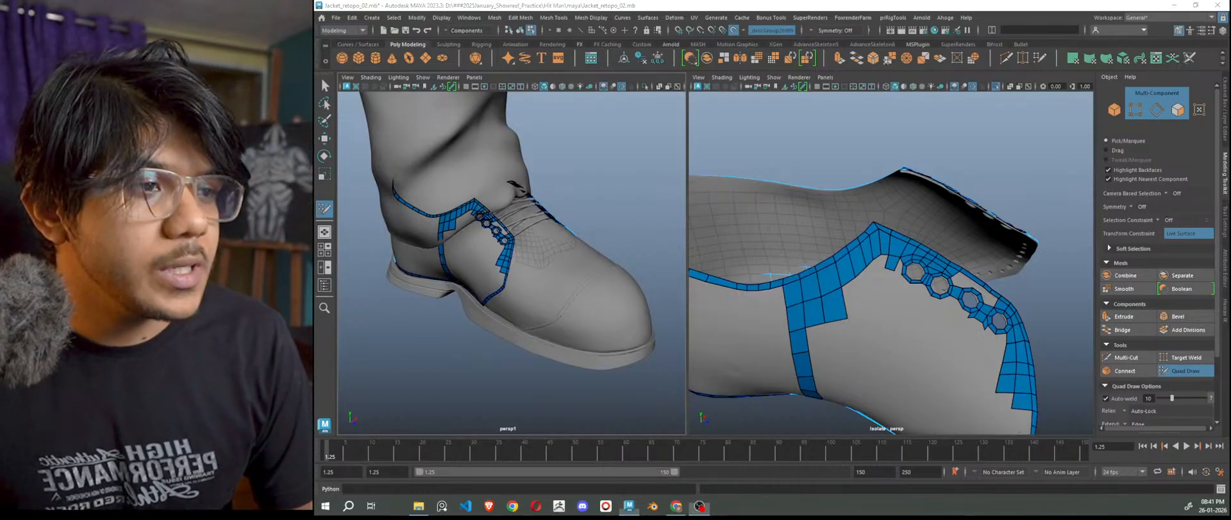
pyautogui.scroll(-5, 871, 359)
pyautogui.scroll(2, 874, 355)
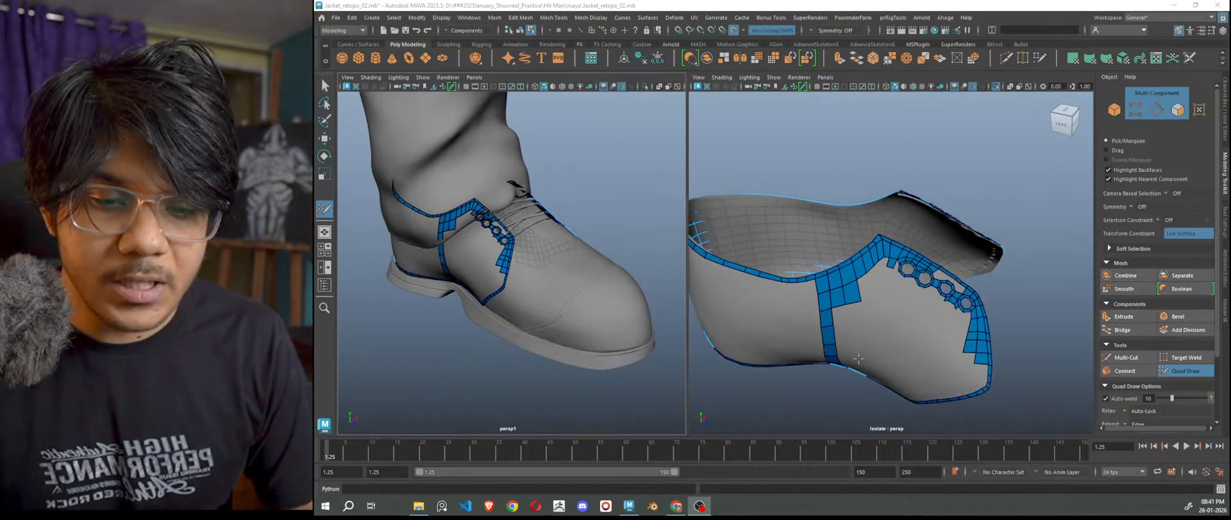
pyautogui.scroll(-2, 799, 326)
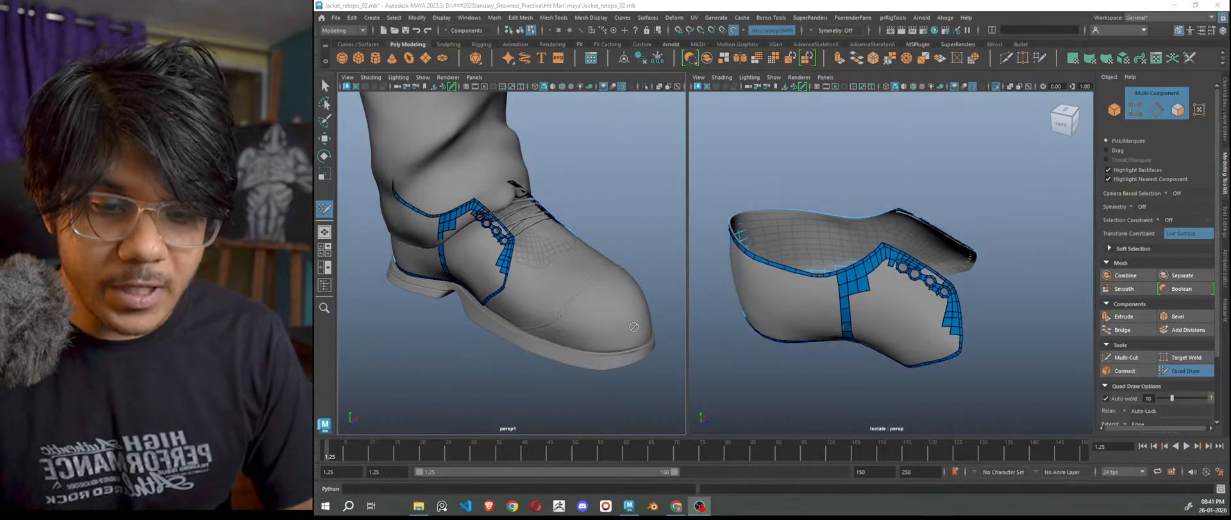
pyautogui.scroll(5, 502, 190)
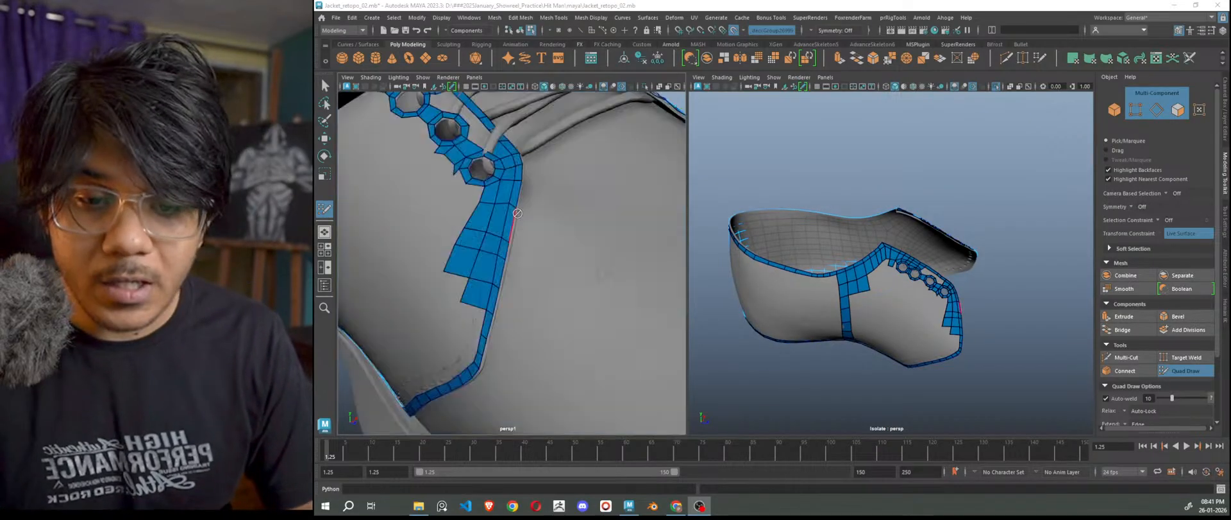
pyautogui.scroll(-5, 544, 143)
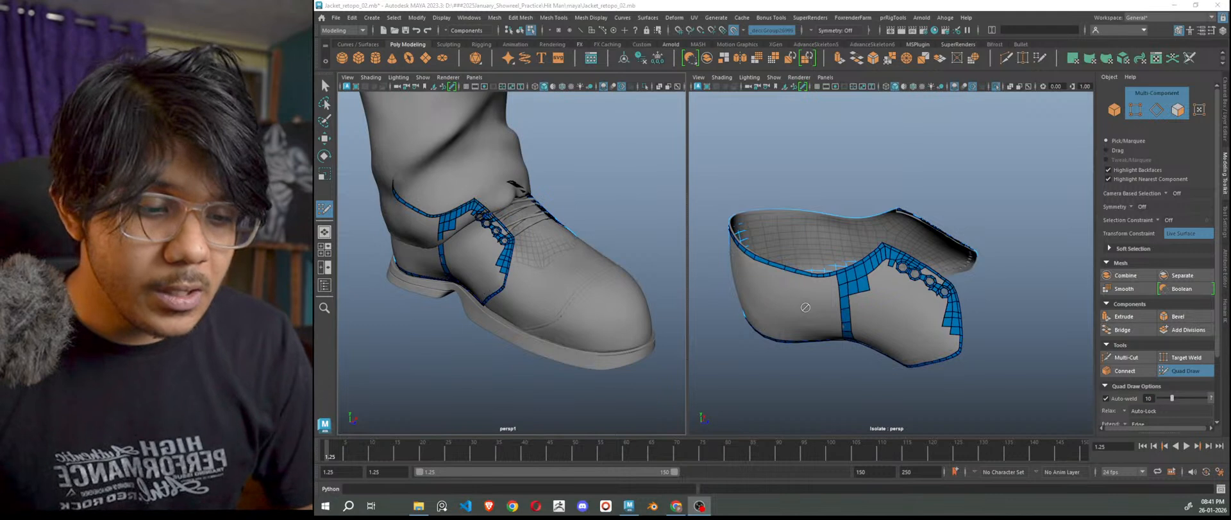
# Examine the unfilled heel and side area enclosed by the back pad's retopology border strips.
pyautogui.scroll(5, 812, 325)
pyautogui.keyDown('alt'); pyautogui.moveTo(811, 325); pyautogui.dragTo(918, 297, button='middle'); pyautogui.keyUp('alt')
pyautogui.keyDown('alt'); pyautogui.moveTo(918, 297); pyautogui.dragTo(940, 310); pyautogui.keyUp('alt')
pyautogui.scroll(2, 889, 284)
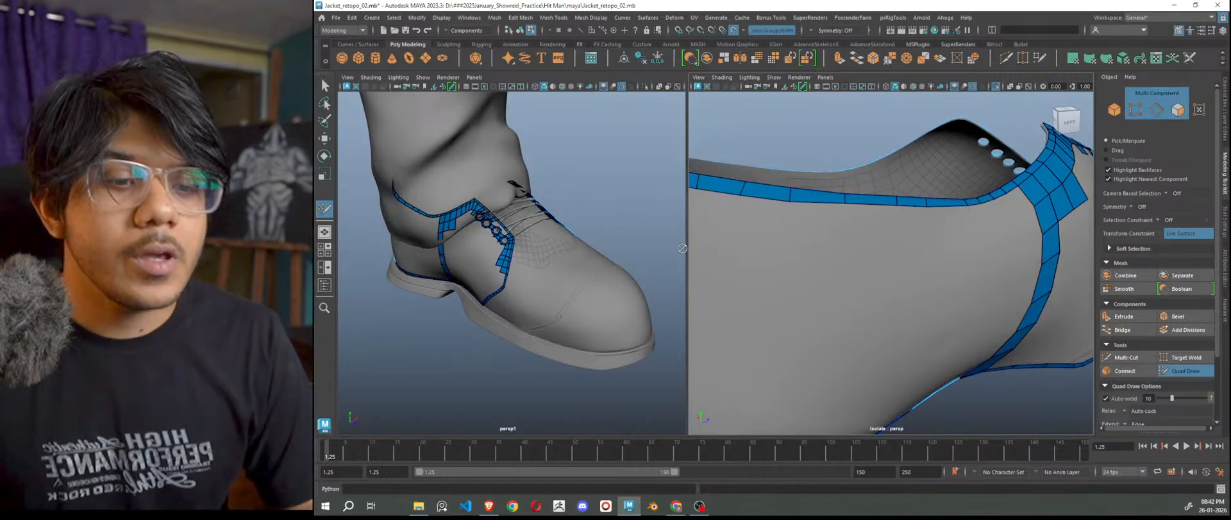
pyautogui.press('f')
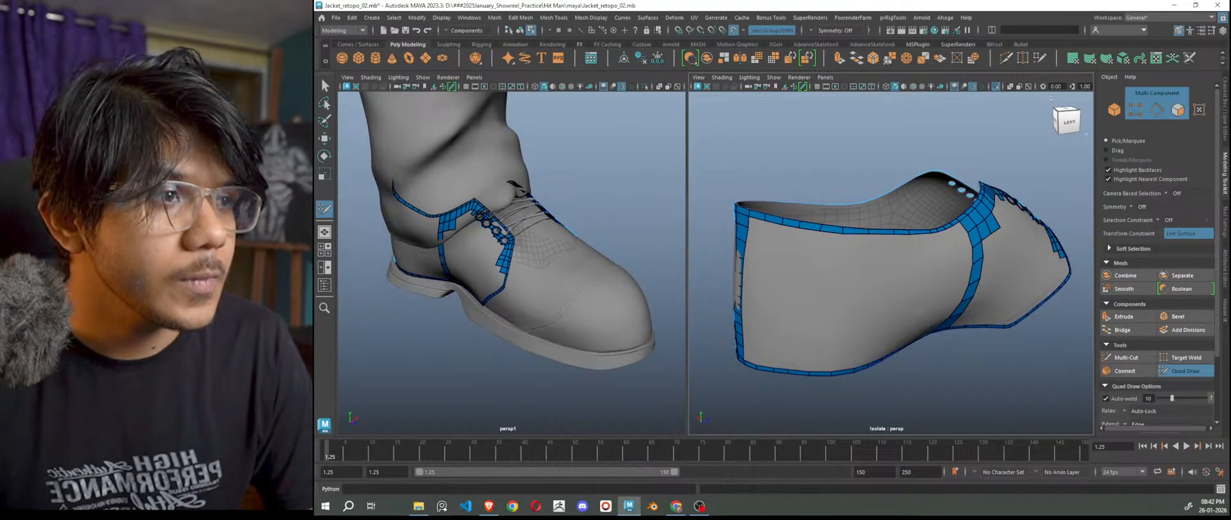
pyautogui.scroll(2, 806, 297)
pyautogui.scroll(-2, 806, 296)
pyautogui.keyDown('alt'); pyautogui.moveTo(876, 296); pyautogui.dragTo(789, 300); pyautogui.keyUp('alt')
pyautogui.scroll(6, 789, 300)
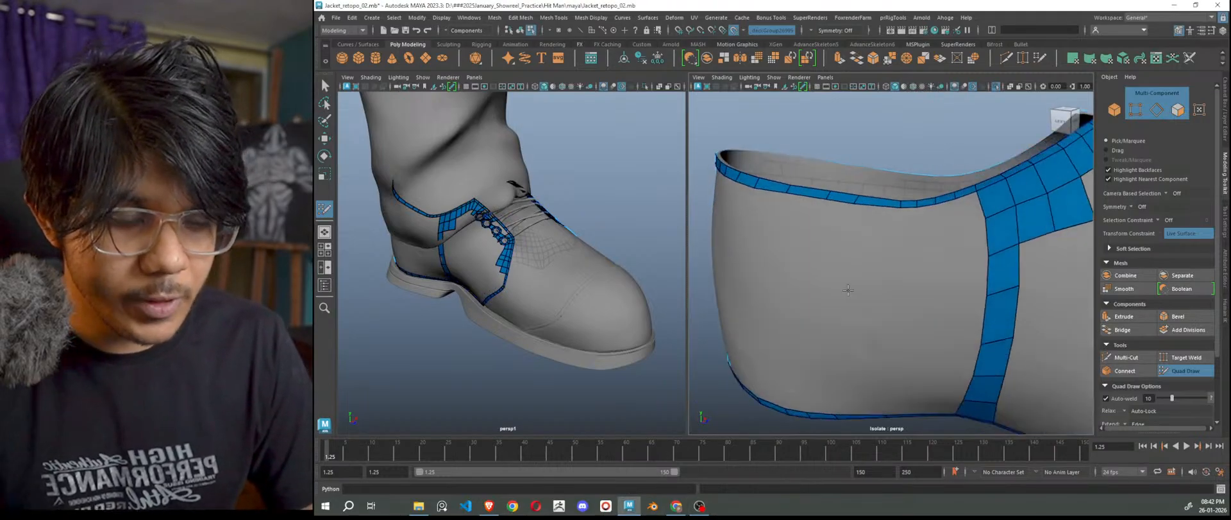
# Fill two quads one below the other, running down from the upper border strip over the back pad's side.
pyautogui.scroll(-5, 556, 252)
pyautogui.keyDown('alt'); pyautogui.moveTo(555, 252); pyautogui.dragTo(561, 352, button='middle'); pyautogui.keyUp('alt')
pyautogui.keyDown('alt'); pyautogui.moveTo(561, 352); pyautogui.dragTo(574, 326); pyautogui.keyUp('alt')
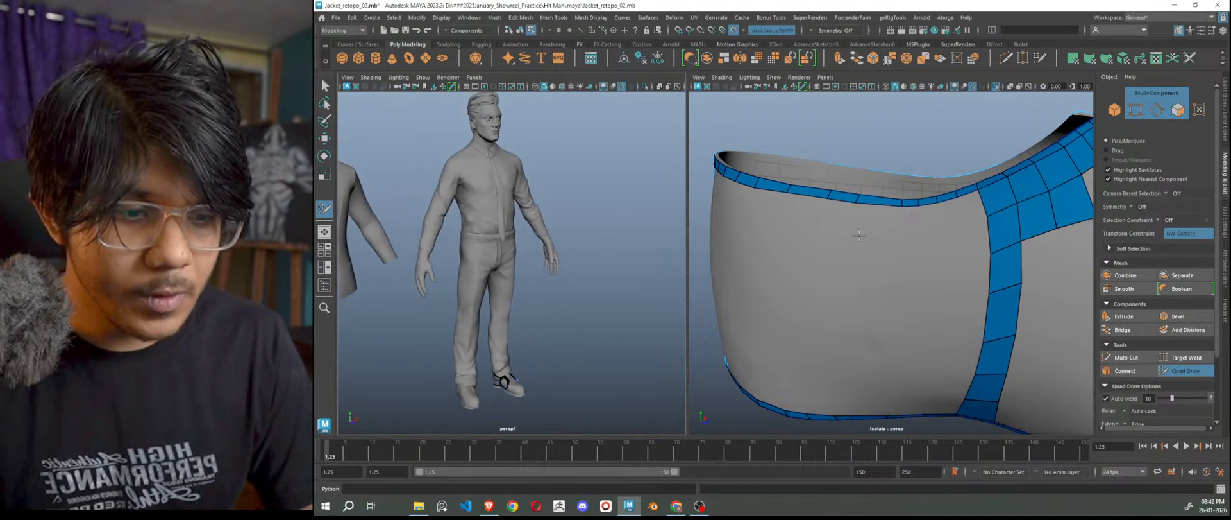
pyautogui.keyDown('alt'); pyautogui.moveTo(869, 229); pyautogui.dragTo(882, 254); pyautogui.keyUp('alt')
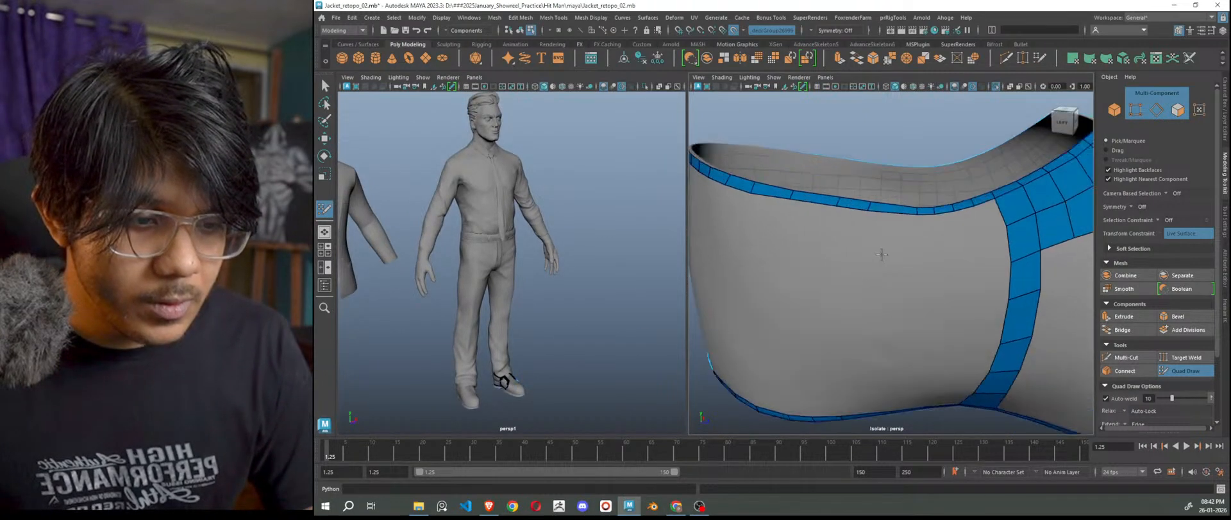
pyautogui.keyDown('shift'); pyautogui.click(889, 231); pyautogui.keyUp('shift')
pyautogui.scroll(-4, 886, 286)
pyautogui.scroll(4, 885, 288)
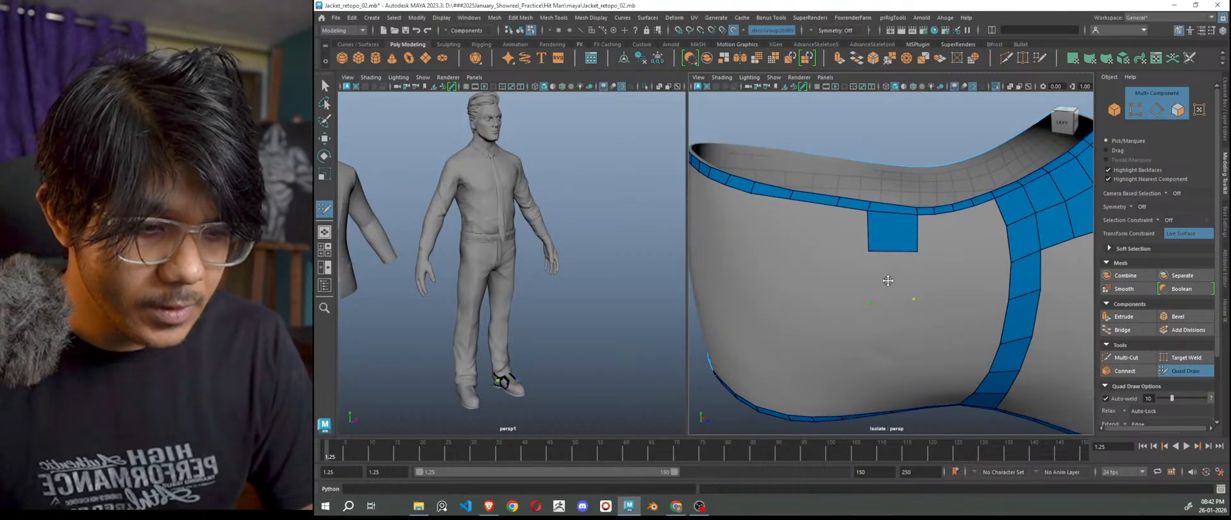
pyautogui.keyDown('shift'); pyautogui.click(889, 280); pyautogui.keyUp('shift')
# Try to extend the new quad column with another face further down toward the lower border strip.
pyautogui.keyDown('alt'); pyautogui.moveTo(888, 280); pyautogui.dragTo(876, 287); pyautogui.keyUp('alt')
pyautogui.click(866, 288)
pyautogui.click(914, 288)
pyautogui.keyDown('shift'); pyautogui.click(889, 263); pyautogui.keyUp('shift')
pyautogui.keyDown('alt'); pyautogui.moveTo(888, 339); pyautogui.dragTo(877, 284, button='middle'); pyautogui.keyUp('alt')
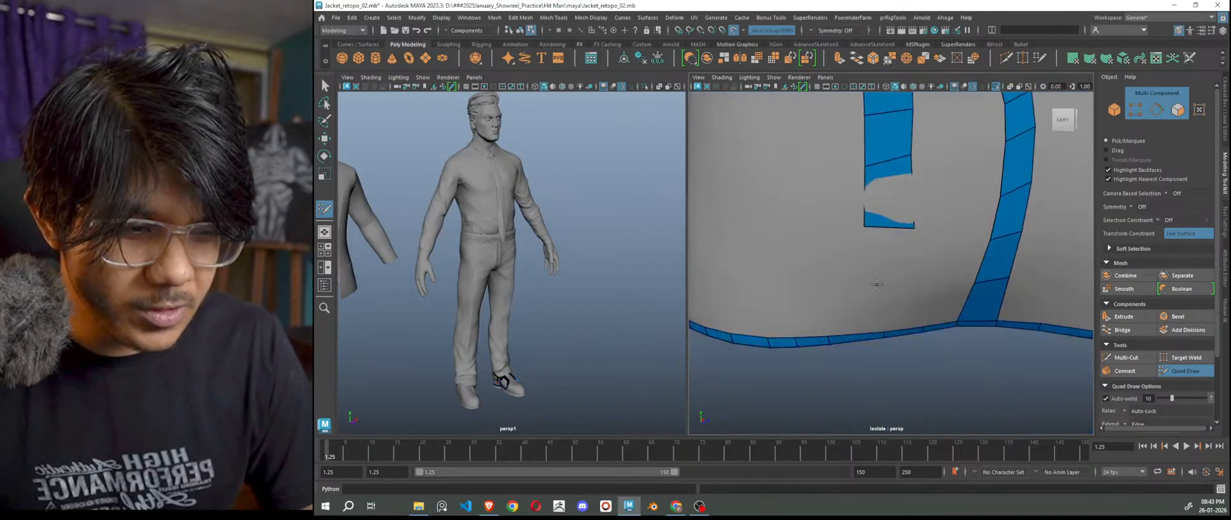
pyautogui.hotkey('ctrl', 'z')
pyautogui.hotkey('ctrl', 'z')
pyautogui.hotkey('ctrl', 'z')
# Place new dots below the quad column and fill two shorter quads at its lower end.
pyautogui.click(865, 203)
pyautogui.keyDown('shift'); pyautogui.click(914, 195); pyautogui.keyUp('shift')
pyautogui.click(918, 252)
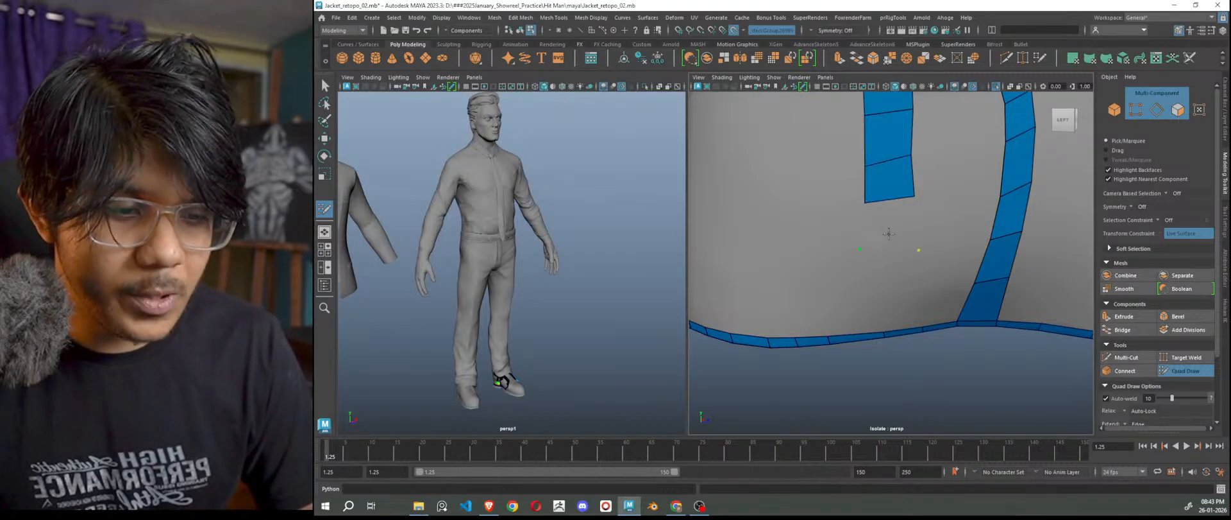
pyautogui.keyDown('shift'); pyautogui.click(888, 228); pyautogui.keyUp('shift')
pyautogui.keyDown('alt'); pyautogui.moveTo(565, 159); pyautogui.dragTo(601, 253, button='middle'); pyautogui.keyUp('alt')
pyautogui.scroll(3, 940, 240)
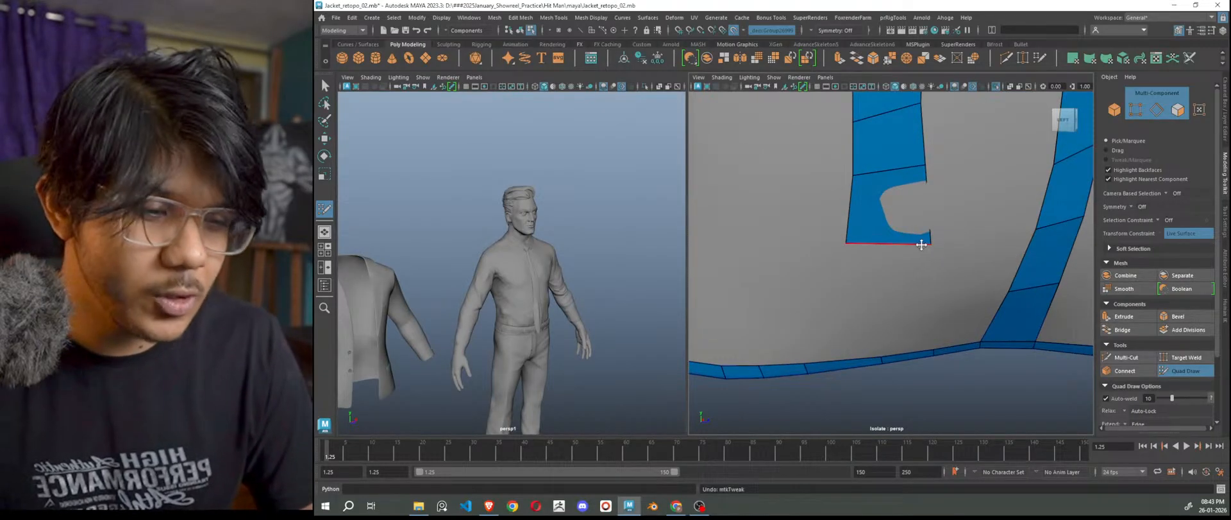
# Raise the column's lower cross edges and align its free bottom corner with the straight side of the column.
pyautogui.scroll(2, 918, 238)
pyautogui.moveTo(896, 235); pyautogui.dragTo(898, 161)
pyautogui.keyDown('alt'); pyautogui.moveTo(878, 128); pyautogui.dragTo(867, 316); pyautogui.keyUp('alt')
pyautogui.scroll(1, 867, 316)
pyautogui.moveTo(832, 265); pyautogui.dragTo(833, 236)
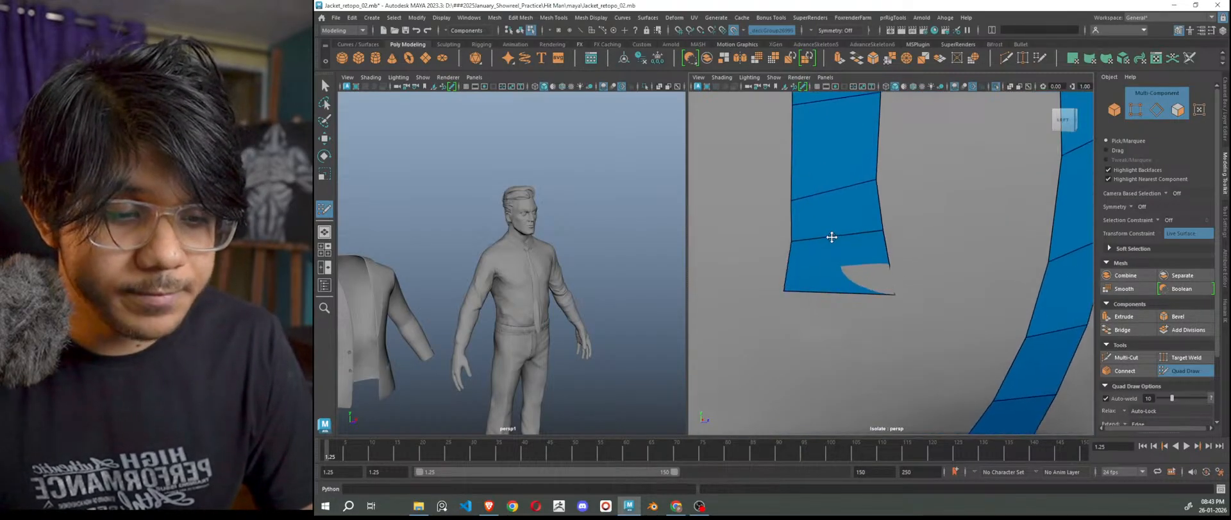
pyautogui.moveTo(785, 290); pyautogui.dragTo(792, 288)
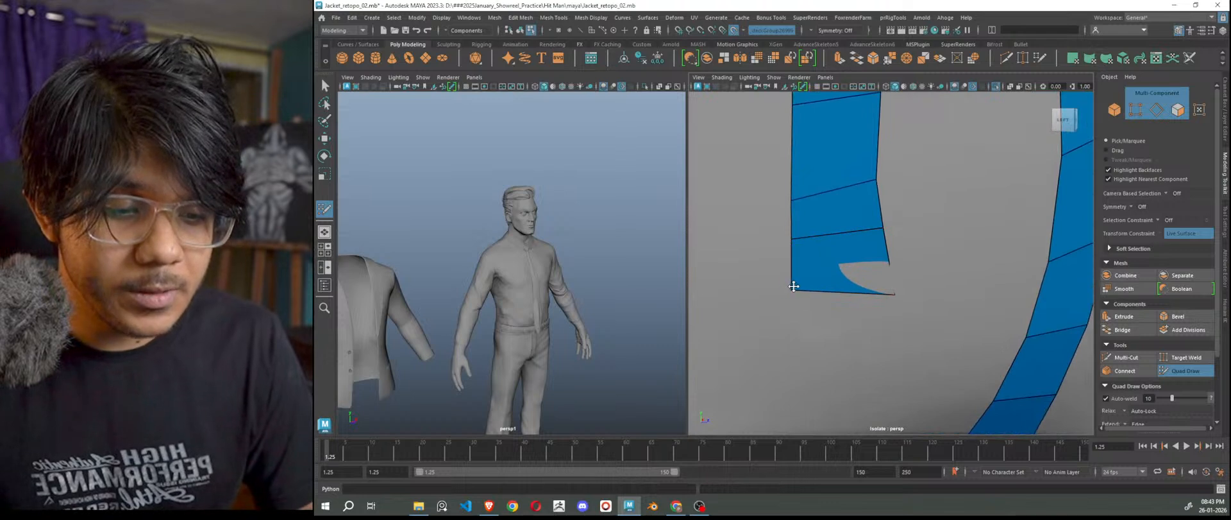
# Even out the heights of the column's lower quads and square up the corners of its bottom edge.
pyautogui.scroll(-5, 898, 294)
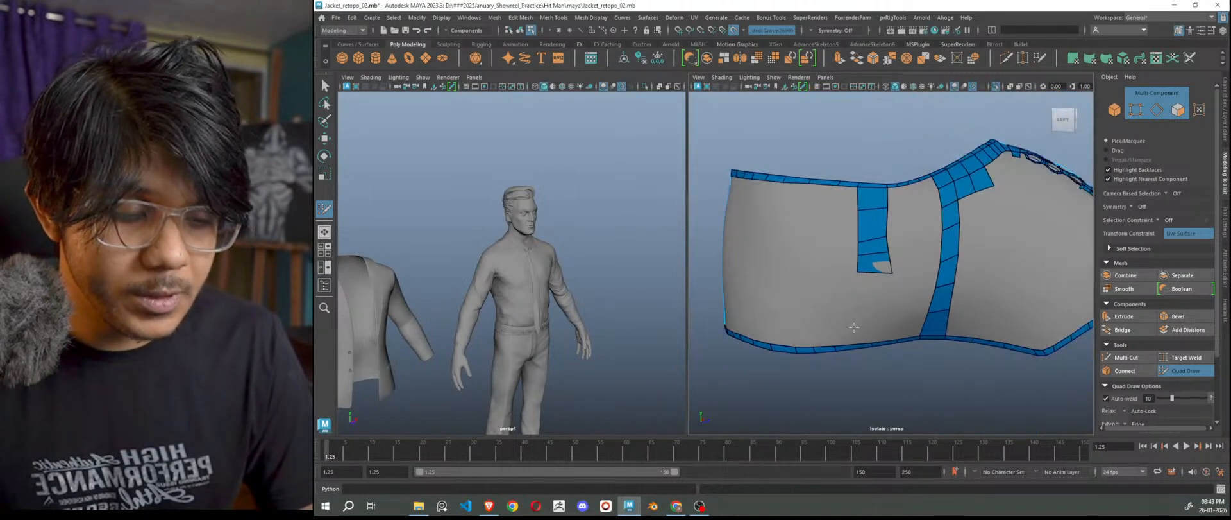
pyautogui.scroll(5, 861, 236)
pyautogui.moveTo(827, 221); pyautogui.dragTo(828, 207)
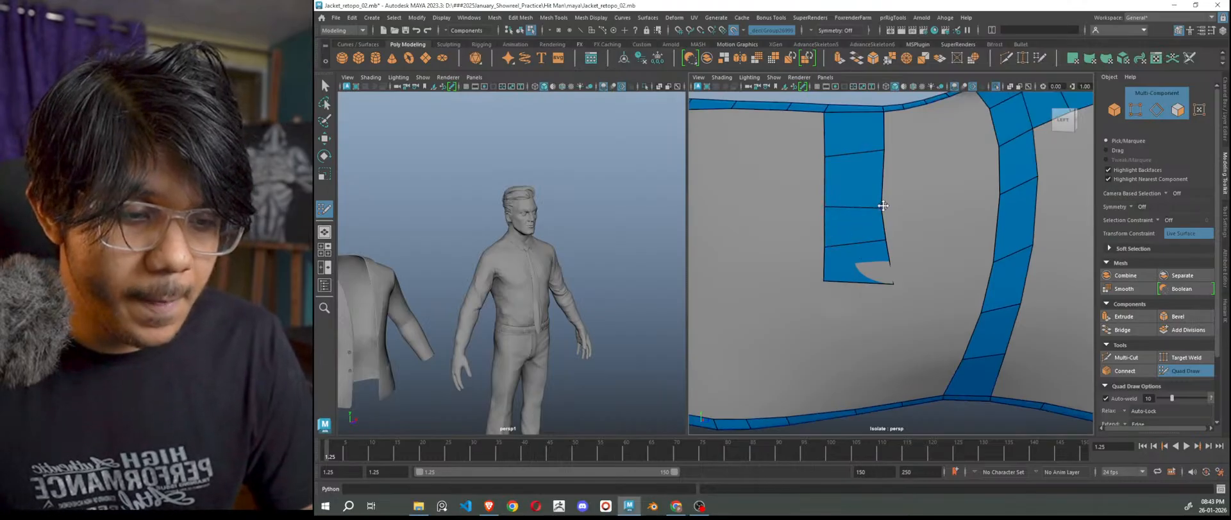
pyautogui.moveTo(826, 246); pyautogui.dragTo(825, 239)
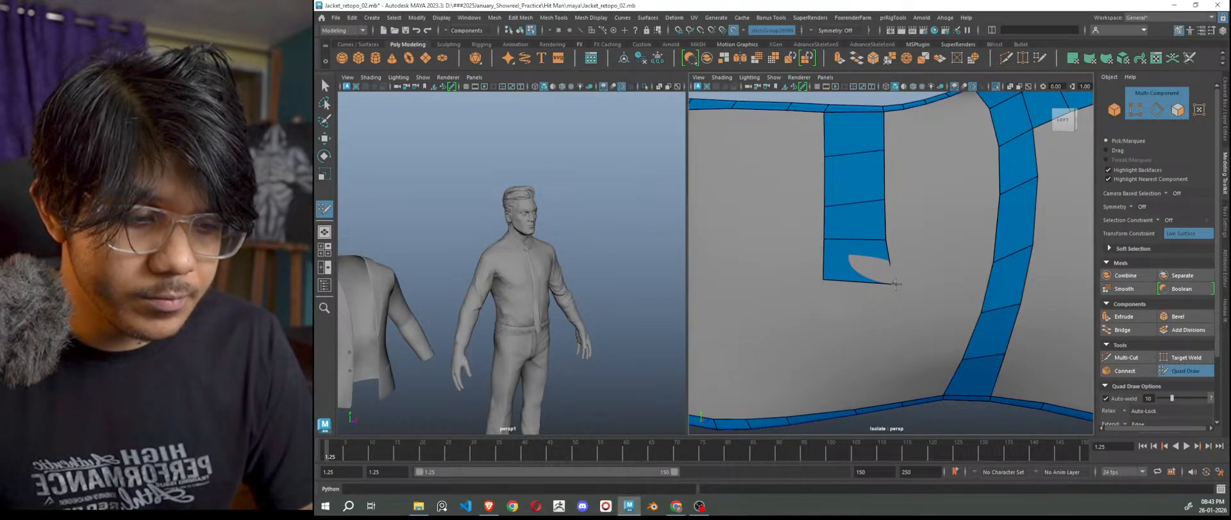
pyautogui.moveTo(890, 285)
pyautogui.mouseDown()
pyautogui.moveTo(876, 269)
pyautogui.moveTo(884, 256)
pyautogui.mouseUp()
pyautogui.moveTo(828, 279)
pyautogui.mouseDown()
pyautogui.moveTo(829, 255)
pyautogui.moveTo(858, 229)
pyautogui.moveTo(847, 193)
pyautogui.moveTo(884, 185)
pyautogui.mouseUp()
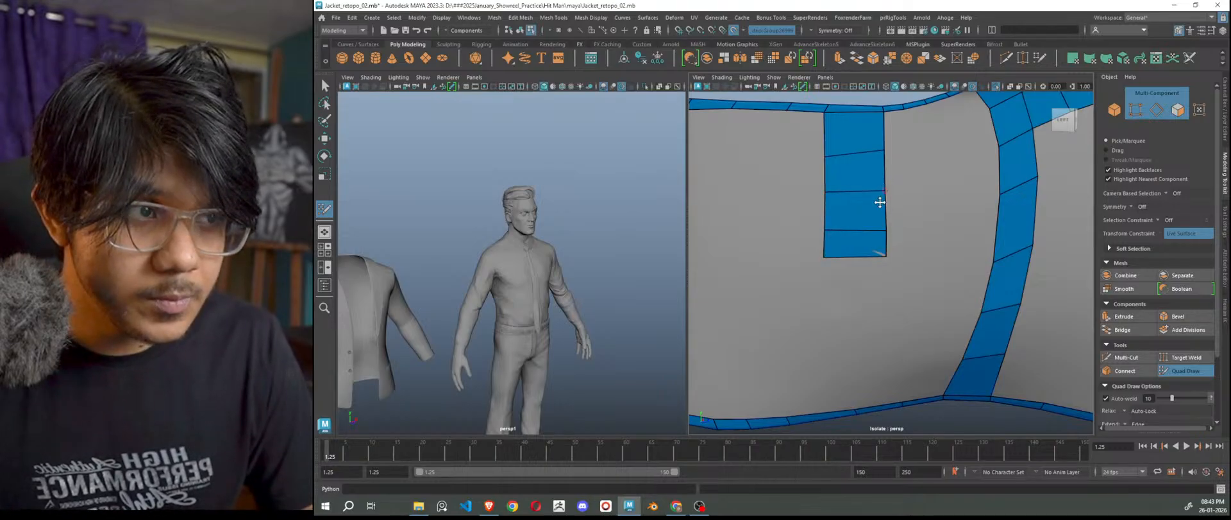
# Extend the column's bottom edge downward into several further quad rows, undoing the last surplus face.
pyautogui.moveTo(853, 257)
pyautogui.keyDown('ctrl'); pyautogui.mouseDown()
pyautogui.moveTo(852, 290)
pyautogui.moveTo(853, 273)
pyautogui.mouseUp(); pyautogui.keyUp('ctrl')
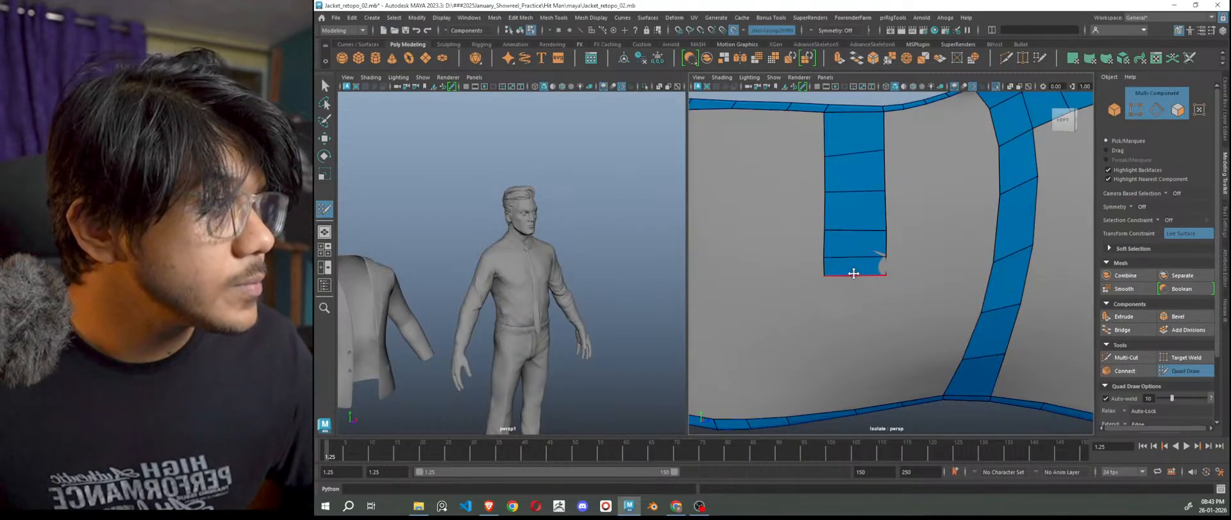
pyautogui.keyDown('ctrl'); pyautogui.moveTo(853, 273); pyautogui.dragTo(853, 355); pyautogui.keyUp('ctrl')
pyautogui.click(853, 356)
pyautogui.hotkey('ctrl', 'z')
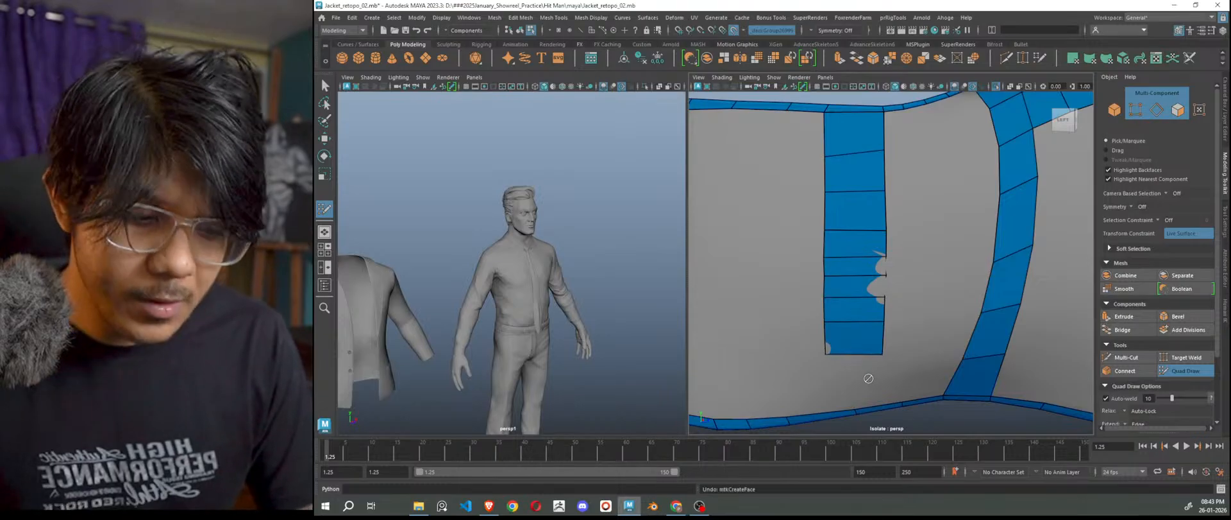
# Extend the column's end edge with more quads until it sits just above the lower border strip.
pyautogui.scroll(-5, 867, 378)
pyautogui.scroll(5, 873, 334)
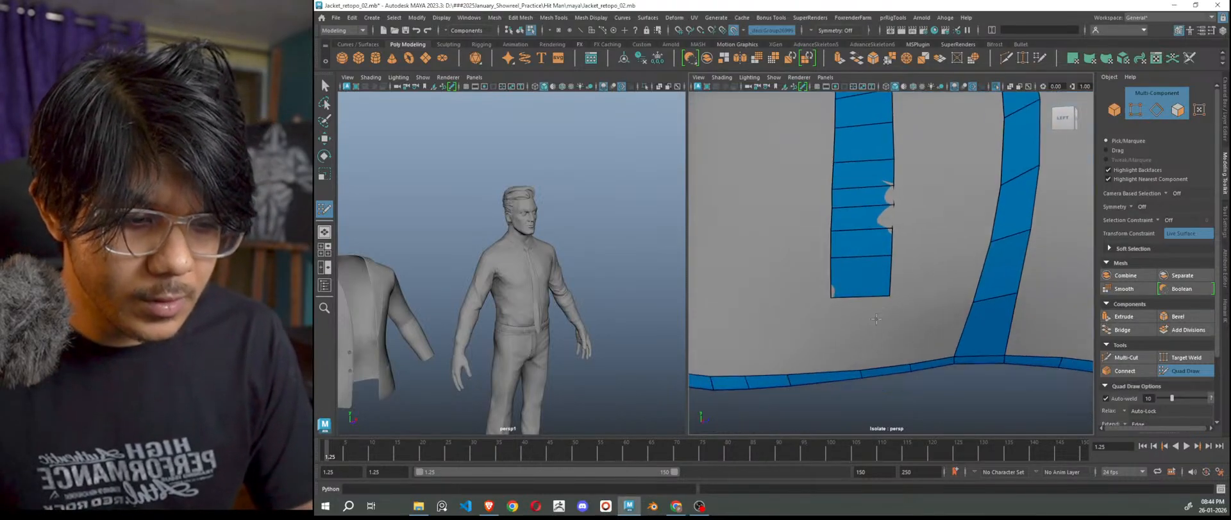
pyautogui.keyDown('alt'); pyautogui.moveTo(877, 319); pyautogui.dragTo(880, 300, button='middle'); pyautogui.keyUp('alt')
pyautogui.press('Tab')
pyautogui.moveTo(864, 282); pyautogui.dragTo(864, 344)
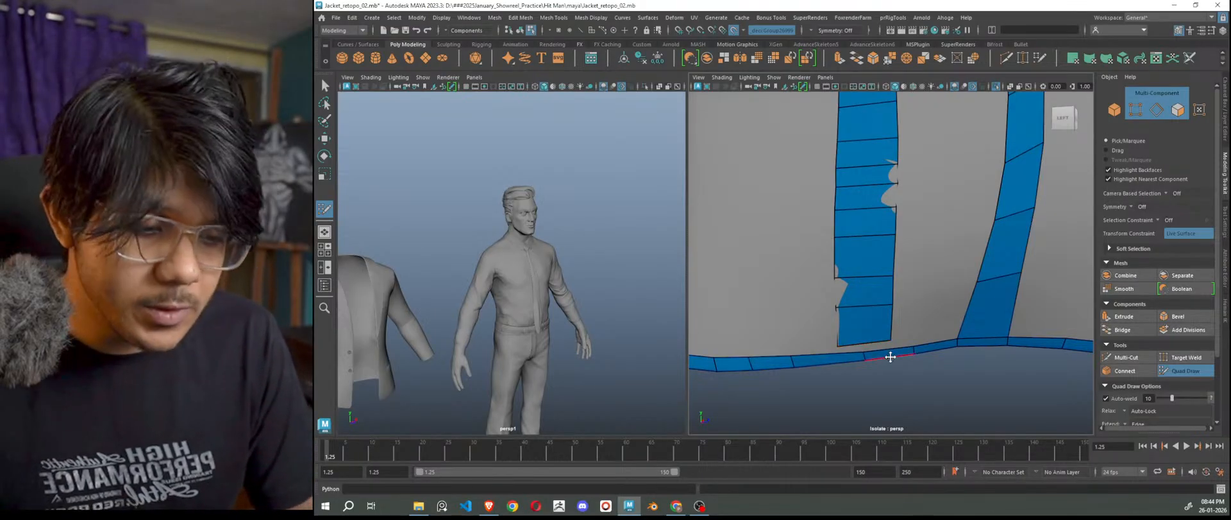
# Weld the column's bottom edge to the lower border strip and shift the lowest cross edges toward the weld.
pyautogui.keyDown('alt'); pyautogui.moveTo(881, 343); pyautogui.dragTo(892, 287, button='middle'); pyautogui.keyUp('alt')
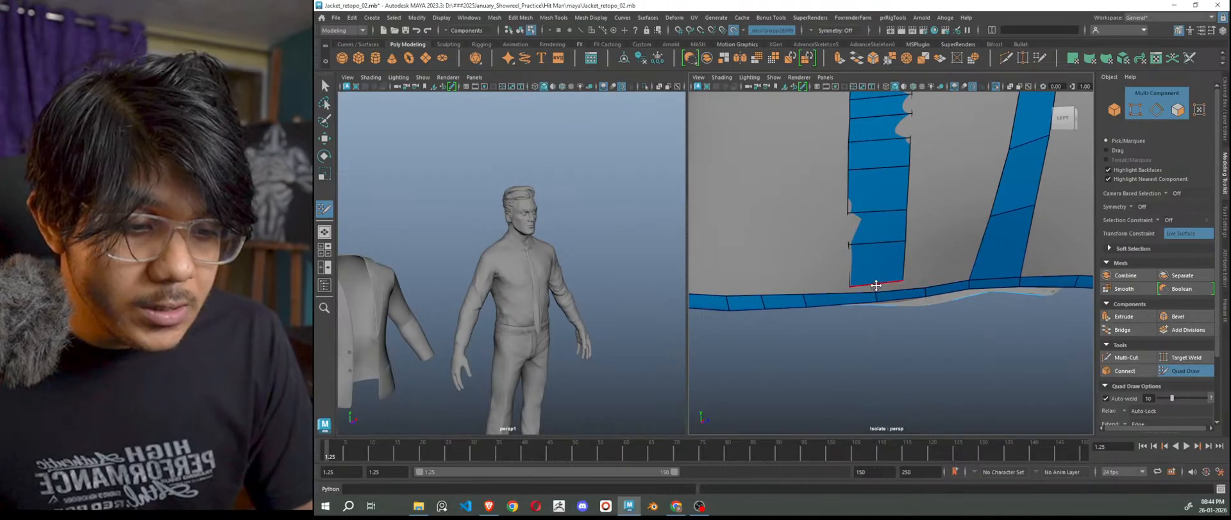
pyautogui.moveTo(879, 286); pyautogui.dragTo(942, 297)
pyautogui.scroll(5, 904, 296)
pyautogui.moveTo(883, 209); pyautogui.dragTo(919, 203)
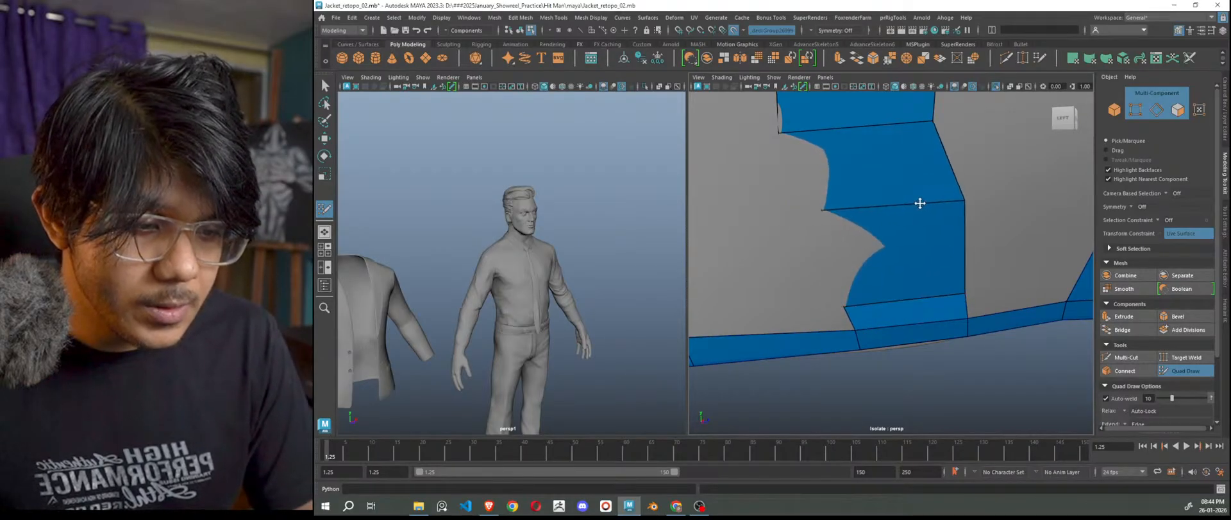
pyautogui.moveTo(915, 303); pyautogui.dragTo(968, 289)
# Reposition the cross edges in the middle and lower part of the column to even out the row spacing.
pyautogui.scroll(-5, 819, 176)
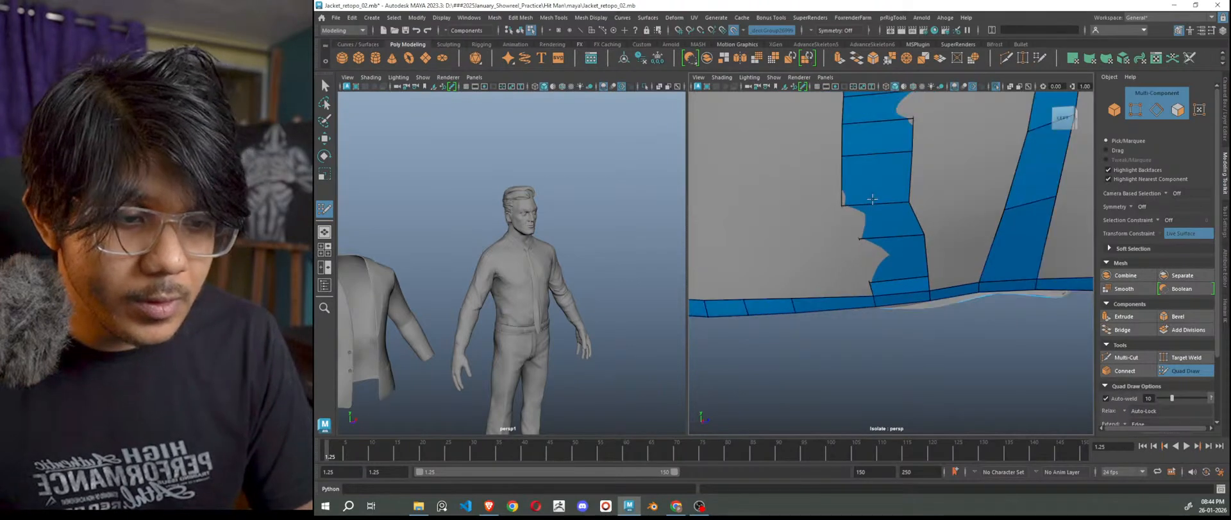
pyautogui.moveTo(883, 202); pyautogui.dragTo(862, 272)
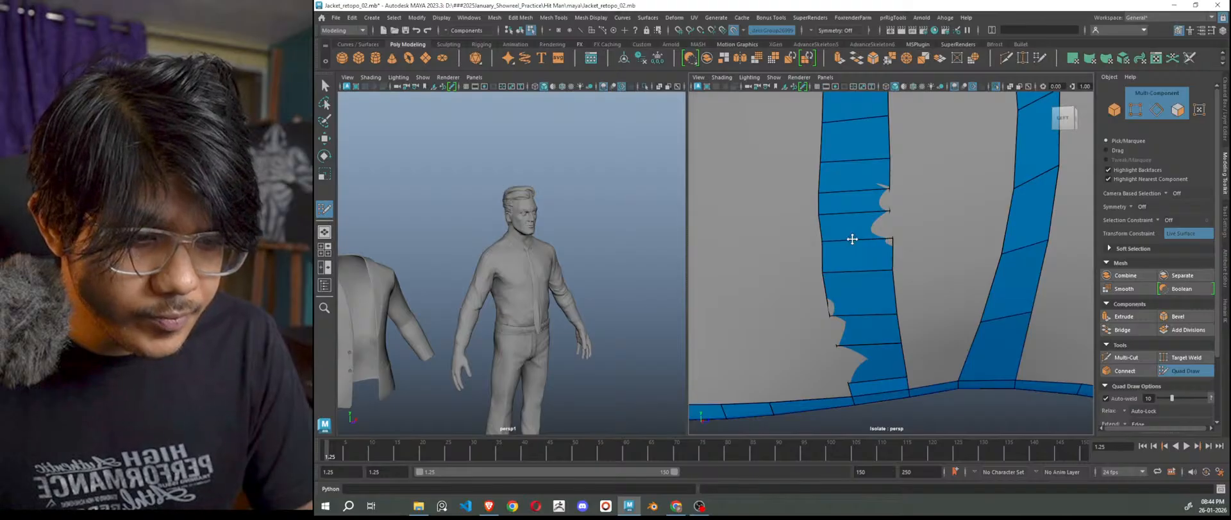
pyautogui.moveTo(847, 215); pyautogui.dragTo(847, 192)
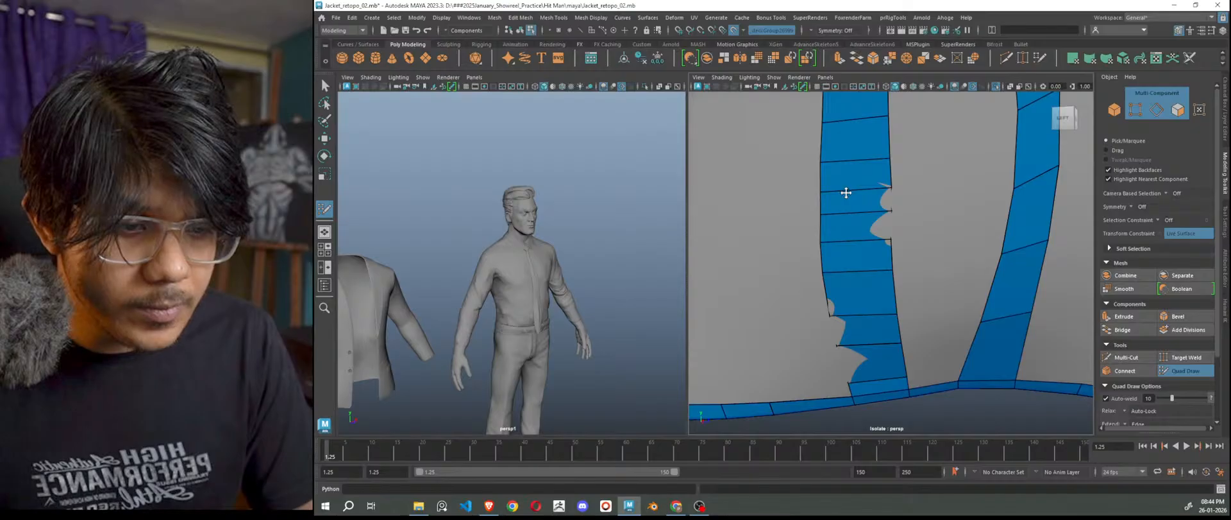
pyautogui.scroll(-5, 860, 250)
pyautogui.scroll(4, 861, 269)
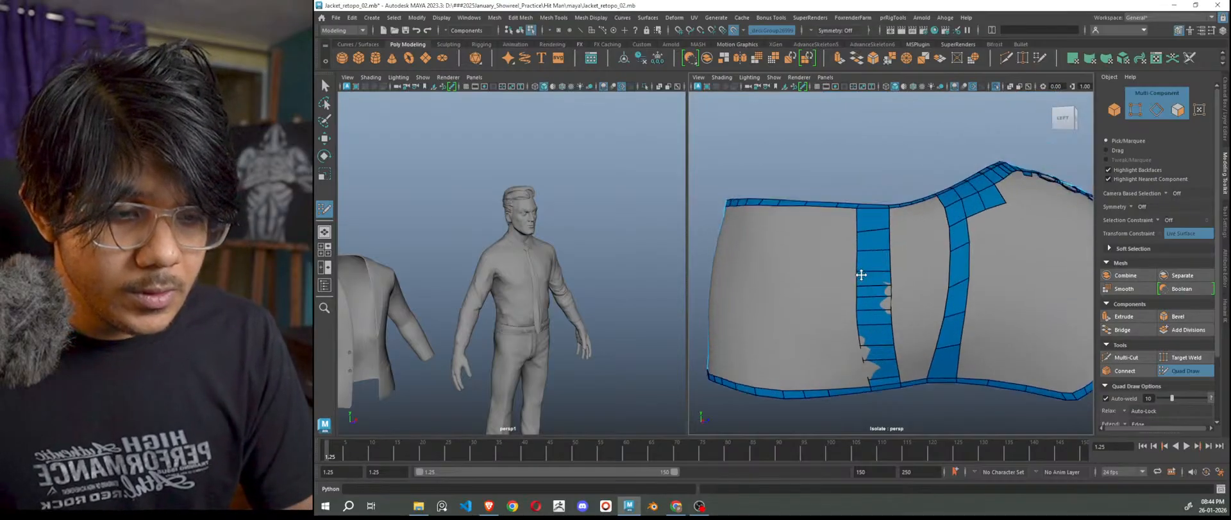
pyautogui.scroll(3, 861, 274)
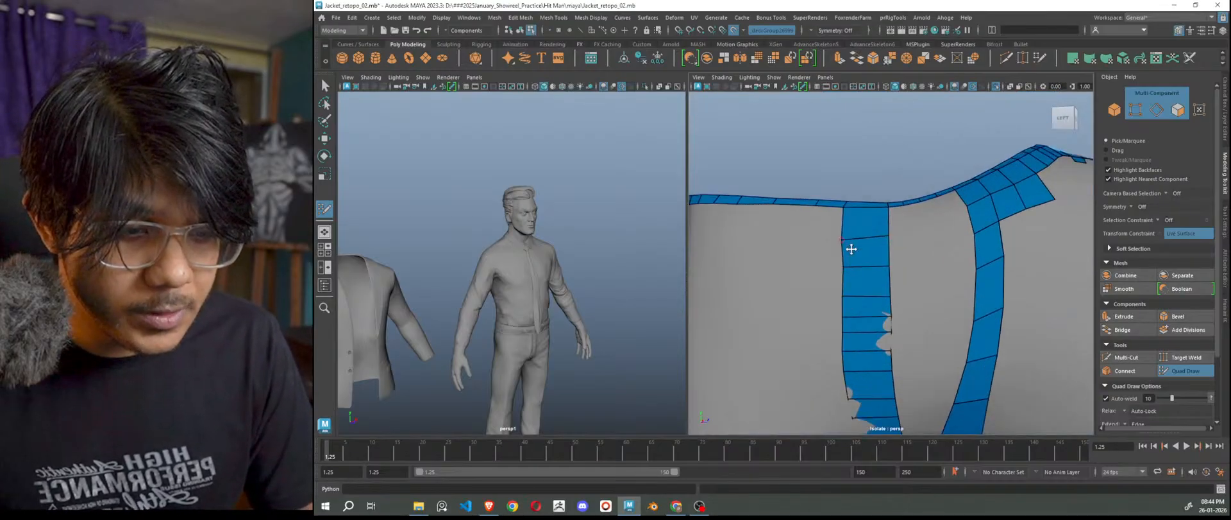
pyautogui.scroll(1, 851, 249)
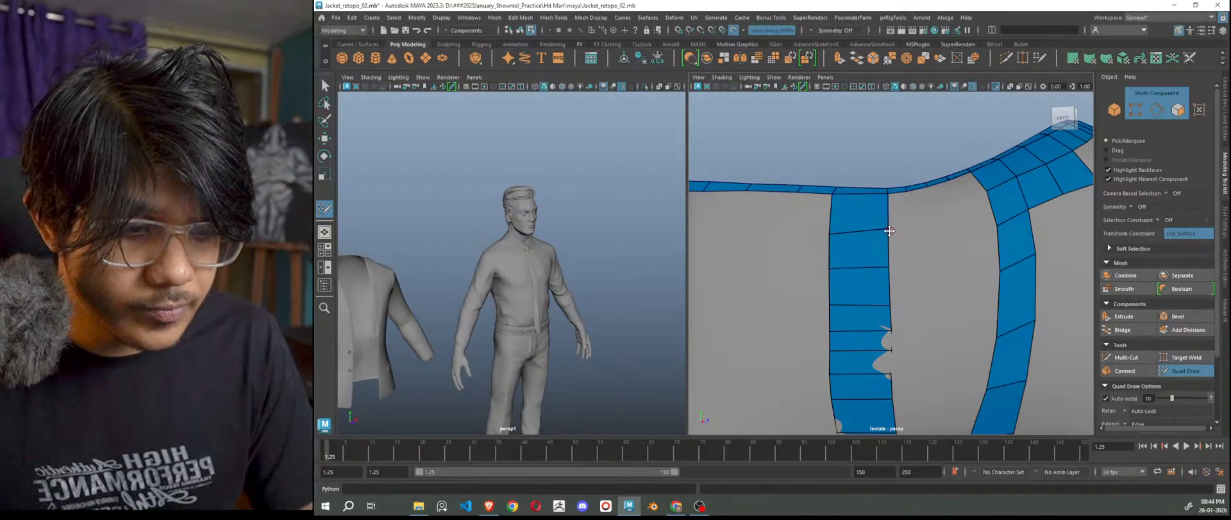
# Straighten the heel-side edge of the column by nudging its uppermost vertices below the upper border strip.
pyautogui.keyDown('alt'); pyautogui.moveTo(854, 254); pyautogui.dragTo(857, 276); pyautogui.keyUp('alt')
pyautogui.scroll(2, 872, 296)
pyautogui.scroll(2, 871, 296)
pyautogui.moveTo(816, 214); pyautogui.dragTo(820, 212)
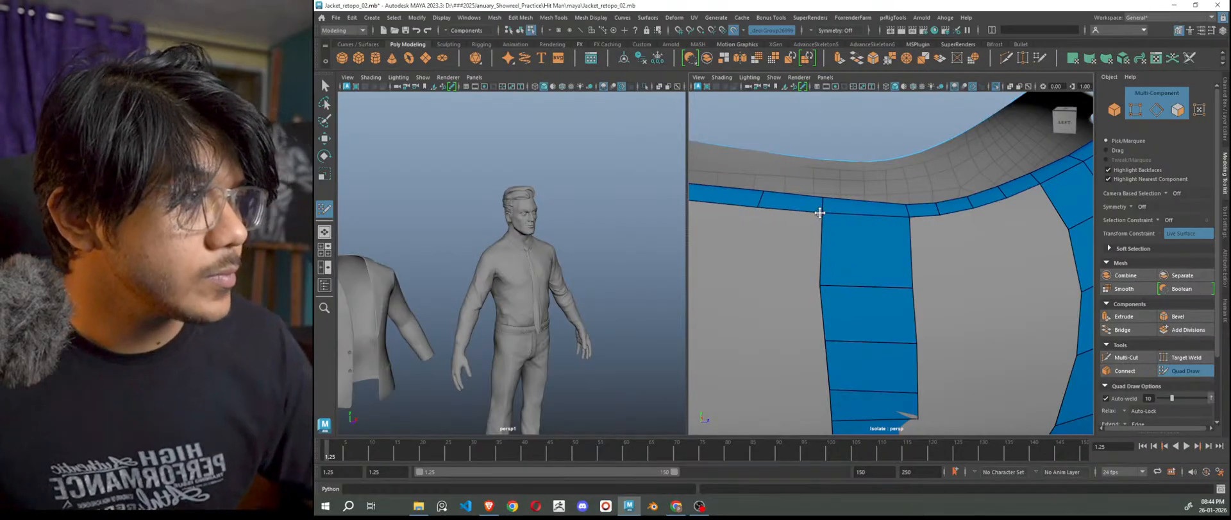
pyautogui.moveTo(821, 285); pyautogui.dragTo(824, 285)
pyautogui.moveTo(825, 342); pyautogui.dragTo(827, 339)
pyautogui.keyDown('alt'); pyautogui.moveTo(861, 363); pyautogui.dragTo(868, 259, button='middle'); pyautogui.keyUp('alt')
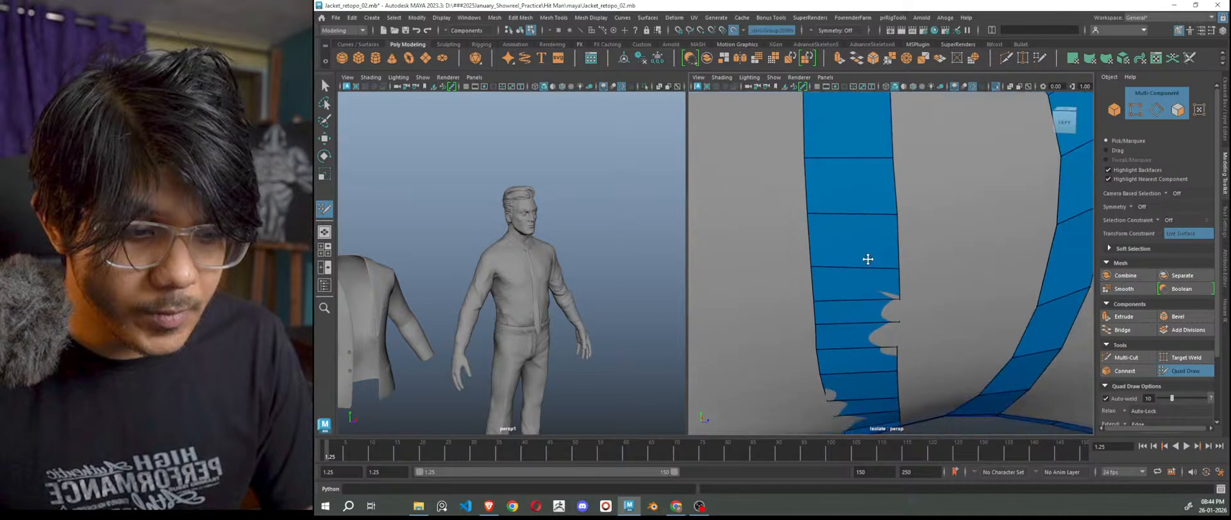
# Try to insert a lengthwise edge loop through the middle of the new quad column.
pyautogui.scroll(-6, 877, 266)
pyautogui.keyDown('alt'); pyautogui.moveTo(883, 282); pyautogui.dragTo(886, 266); pyautogui.keyUp('alt')
pyautogui.scroll(5, 876, 325)
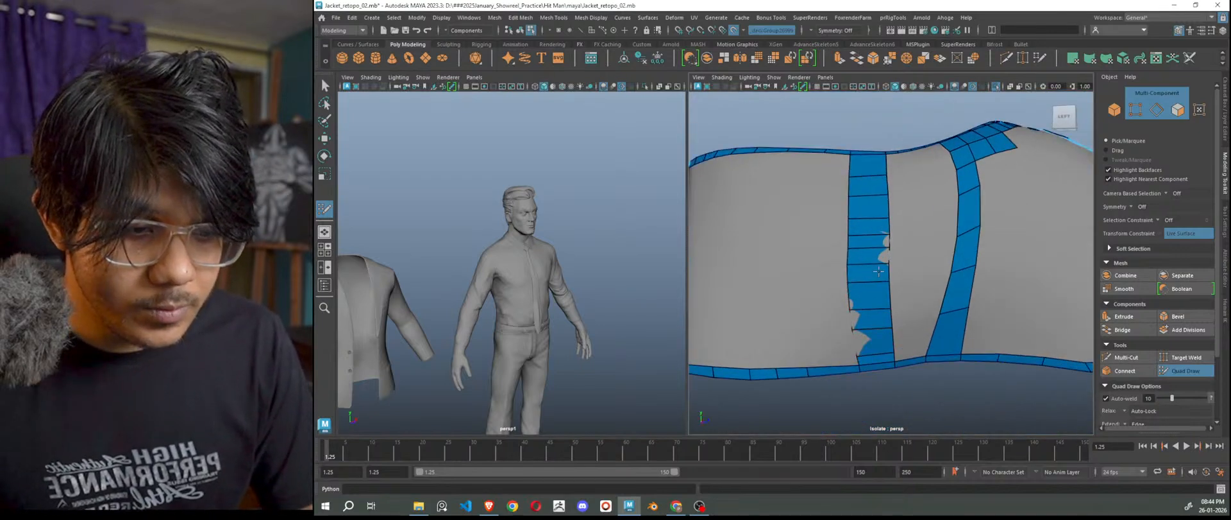
pyautogui.keyDown('ctrl'); pyautogui.click(868, 198); pyautogui.keyUp('ctrl')
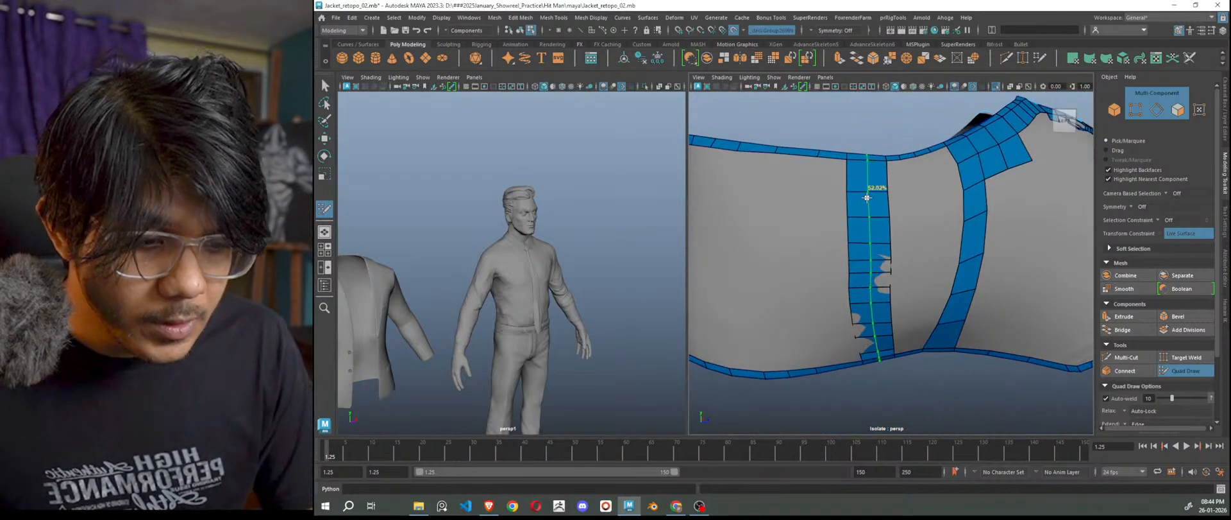
pyautogui.keyDown('alt'); pyautogui.moveTo(910, 381); pyautogui.dragTo(955, 397); pyautogui.keyUp('alt')
pyautogui.hotkey('ctrl', 'z')
# Delete the stray faces stretching away from the lower border strip at the foot of the quad column.
pyautogui.scroll(4, 926, 323)
pyautogui.keyDown('ctrl'); pyautogui.click(934, 261); pyautogui.keyUp('ctrl')
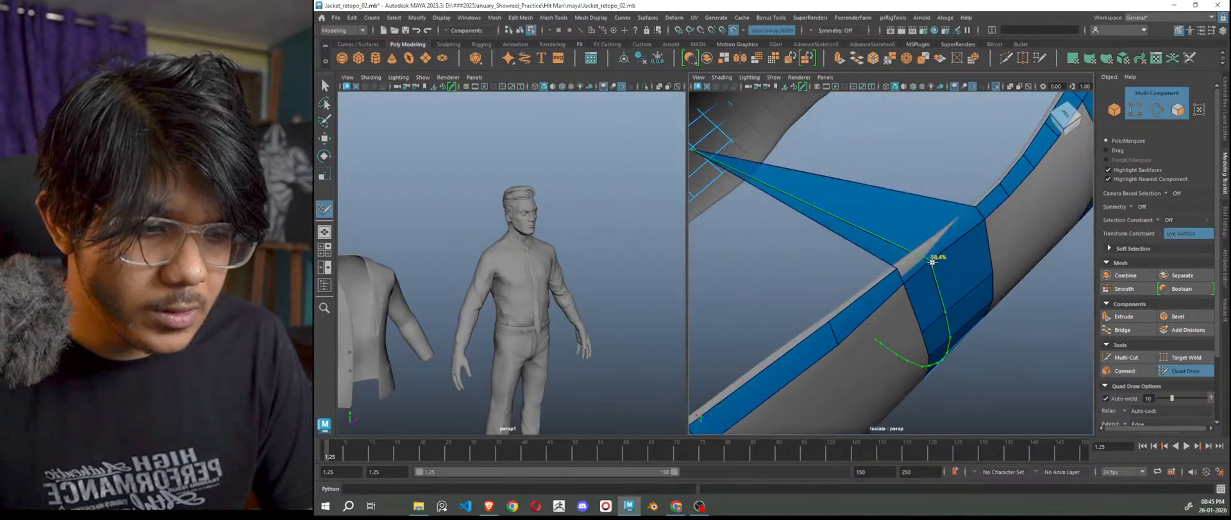
pyautogui.scroll(-5, 956, 286)
pyautogui.scroll(2, 897, 254)
pyautogui.scroll(3, 904, 258)
pyautogui.keyDown('ctrl'); pyautogui.keyDown('shift'); pyautogui.click(891, 237); pyautogui.keyUp('shift'); pyautogui.keyUp('ctrl')
pyautogui.keyDown('ctrl'); pyautogui.keyDown('shift'); pyautogui.click(890, 263); pyautogui.keyUp('shift'); pyautogui.keyUp('ctrl')
pyautogui.keyDown('alt'); pyautogui.moveTo(890, 262); pyautogui.dragTo(899, 281); pyautogui.keyUp('alt')
pyautogui.scroll(1, 892, 281)
pyautogui.scroll(-4, 899, 296)
pyautogui.scroll(-4, 899, 297)
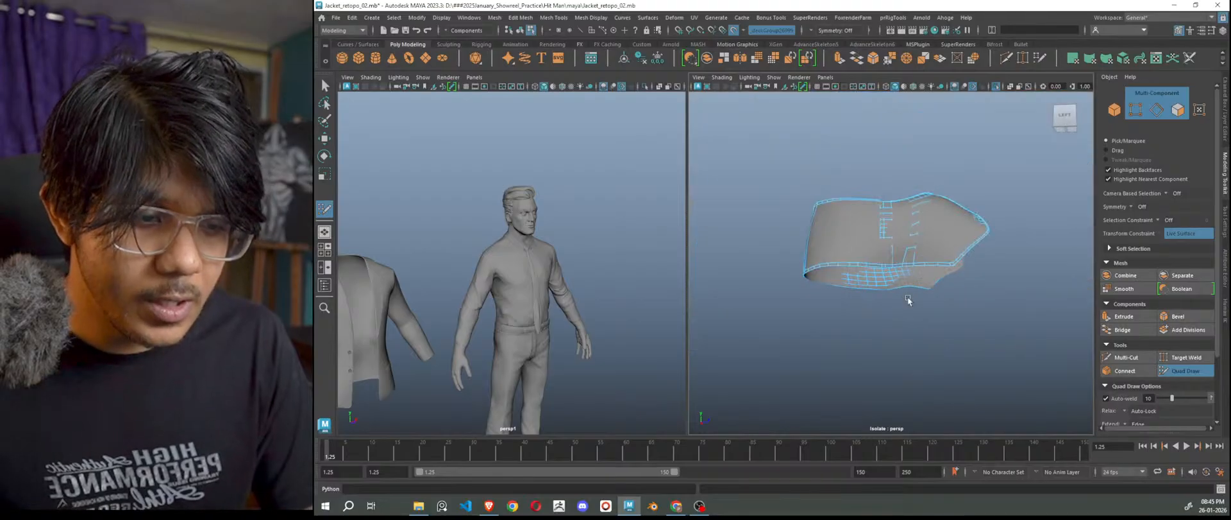
# Leave Quad Draw, return to object selection and select the back pad's retopology mesh.
pyautogui.press('w')
pyautogui.moveTo(987, 163); pyautogui.dragTo(1014, 155, button='right')
pyautogui.click(1013, 156)
pyautogui.keyDown('alt'); pyautogui.moveTo(980, 325); pyautogui.dragTo(898, 300); pyautogui.keyUp('alt')
pyautogui.scroll(5, 898, 298)
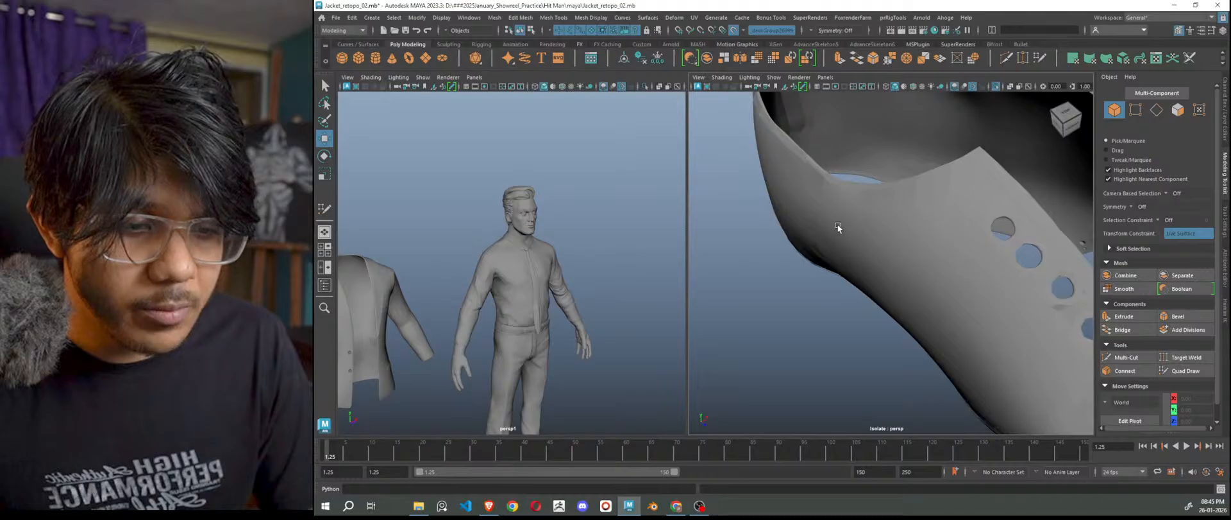
pyautogui.click(808, 178)
# Conform the retopology mesh to the live surface using Closest Point projection and a surface offset of 0.
pyautogui.click(493, 18)
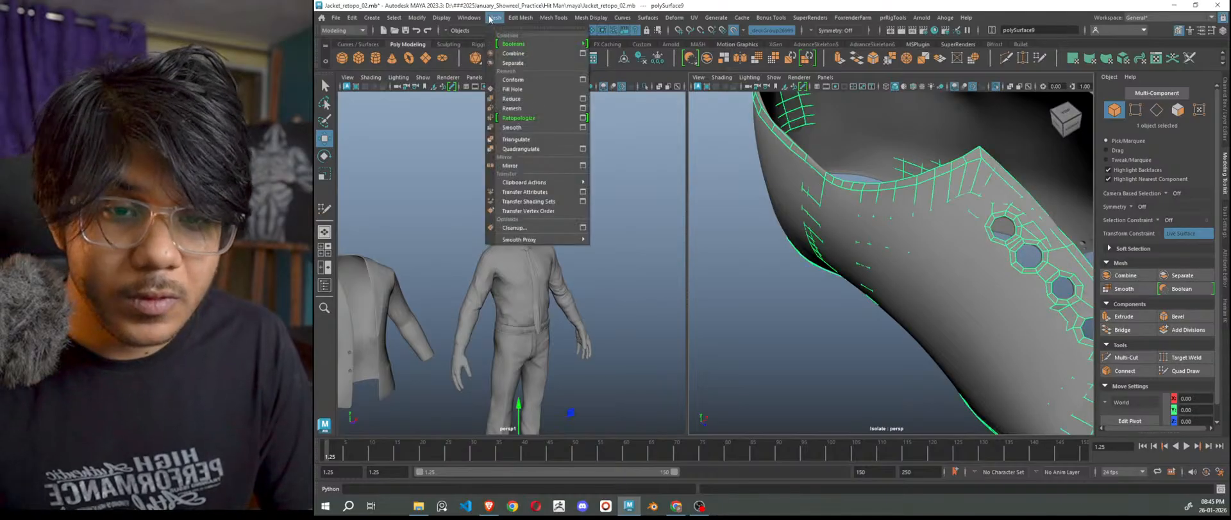
pyautogui.click(583, 80)
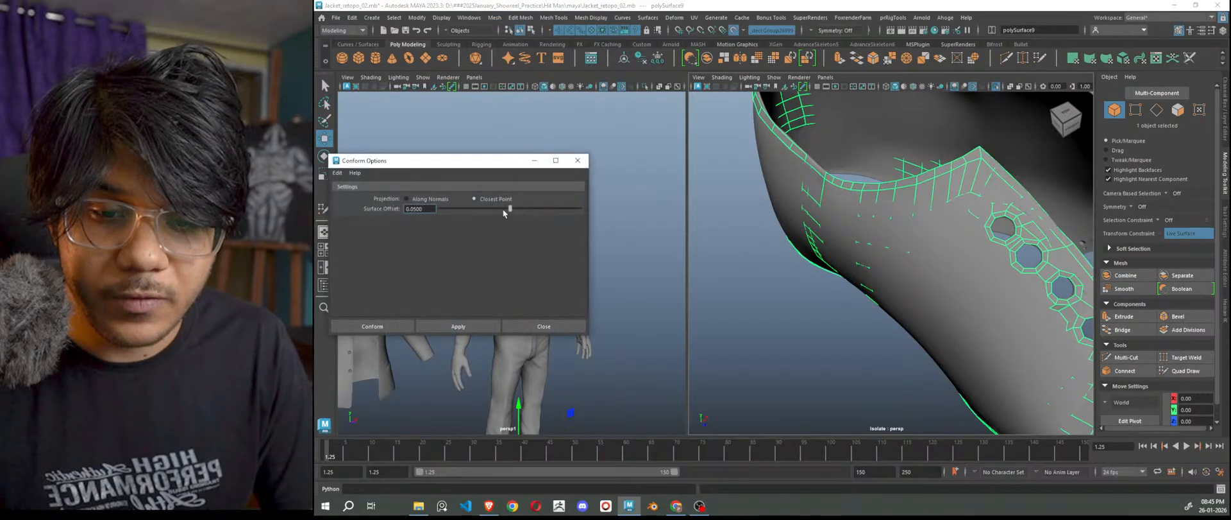
pyautogui.moveTo(510, 208); pyautogui.dragTo(435, 214)
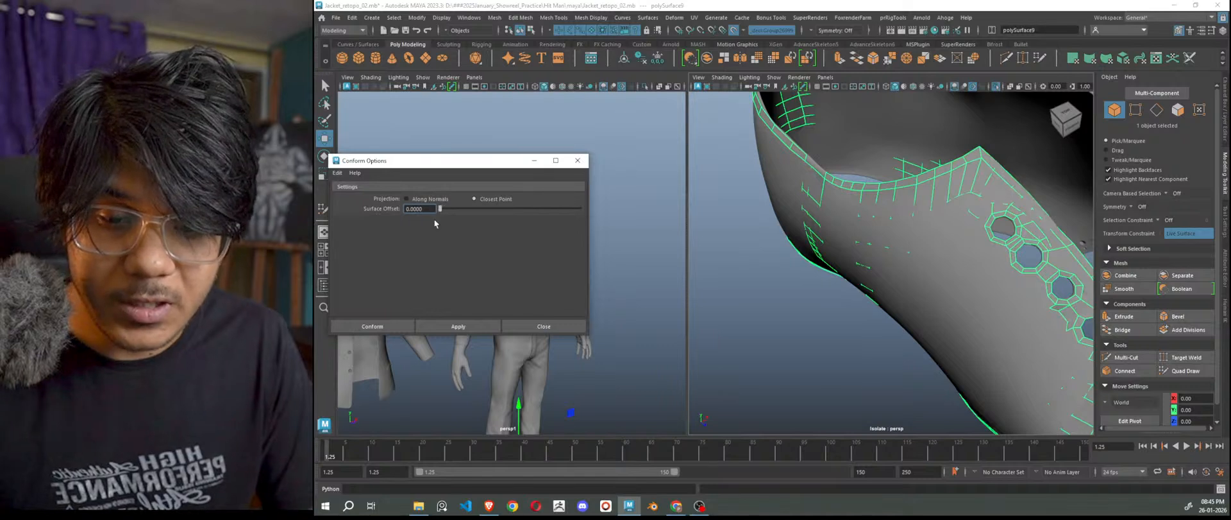
pyautogui.click(455, 328)
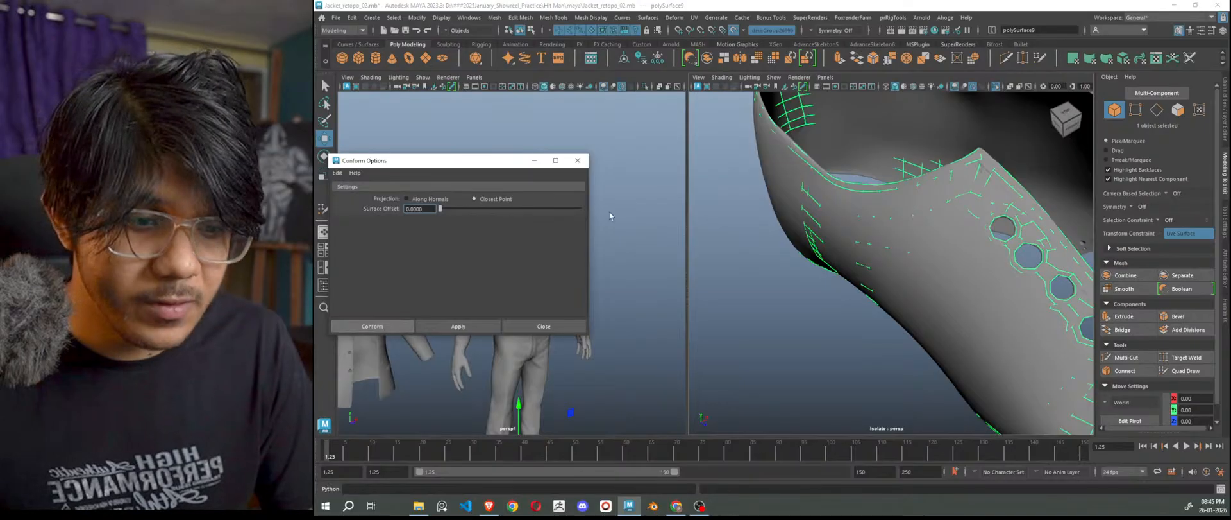
# Close the conform options, reactivate Quad Draw and fill the gap between the quad column's upper end and the border strip.
pyautogui.click(584, 163)
pyautogui.moveTo(818, 336)
pyautogui.keyDown('alt'); pyautogui.mouseDown()
pyautogui.moveTo(907, 353)
pyautogui.moveTo(1022, 314)
pyautogui.moveTo(1124, 305)
pyautogui.moveTo(1191, 318)
pyautogui.moveTo(956, 328)
pyautogui.moveTo(951, 341)
pyautogui.moveTo(949, 284)
pyautogui.moveTo(936, 322)
pyautogui.moveTo(854, 295)
pyautogui.moveTo(842, 257)
pyautogui.mouseUp(); pyautogui.keyUp('alt')
pyautogui.scroll(-6, 945, 332)
pyautogui.scroll(6, 950, 284)
pyautogui.click(1186, 372)
pyautogui.scroll(4, 865, 326)
pyautogui.scroll(6, 842, 278)
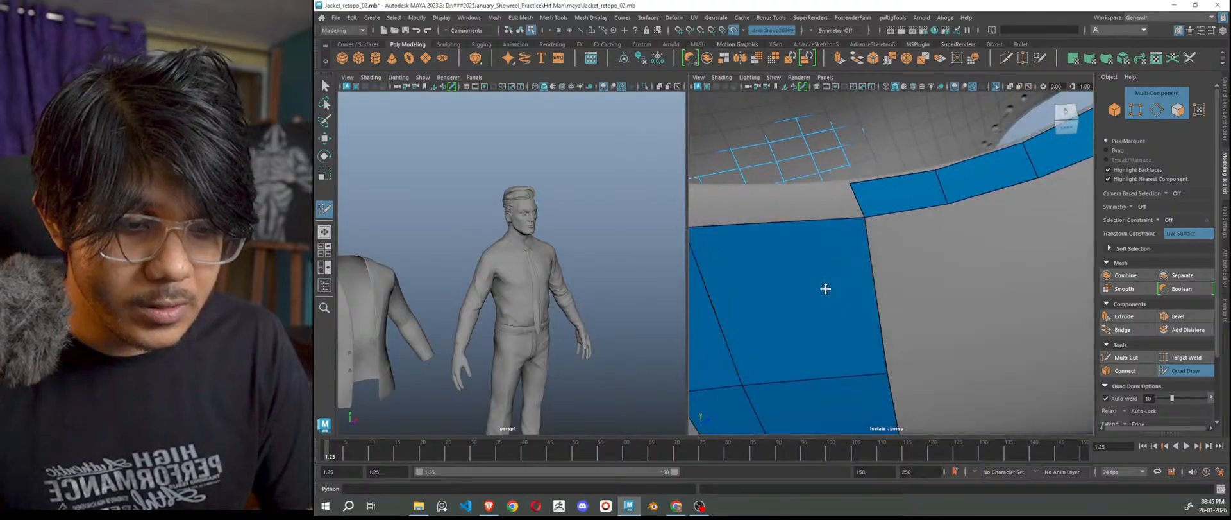
pyautogui.keyDown('alt'); pyautogui.moveTo(825, 286); pyautogui.dragTo(928, 326, button='middle'); pyautogui.keyUp('alt')
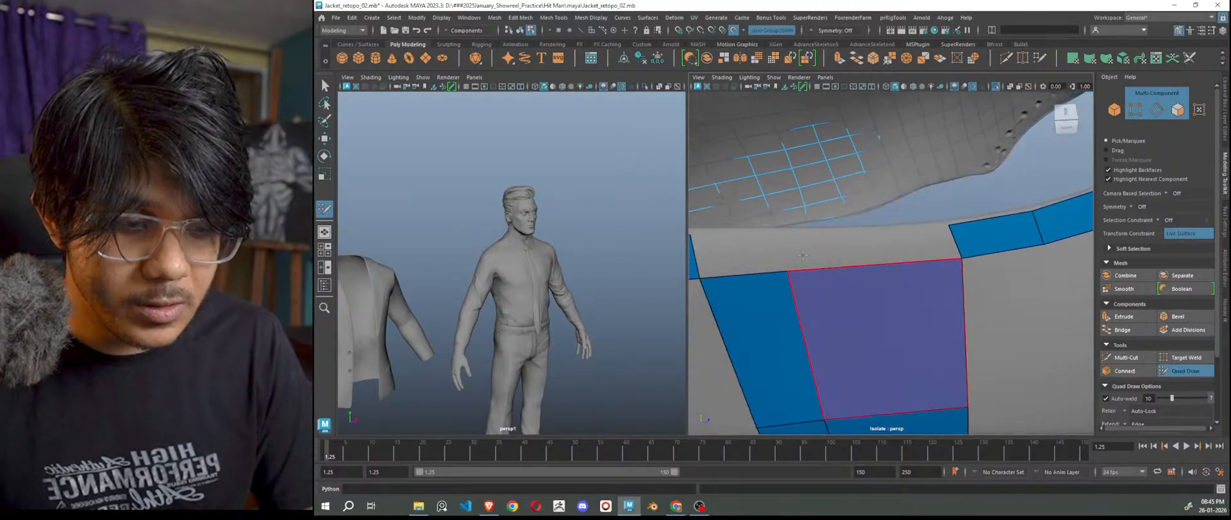
pyautogui.keyDown('shift'); pyautogui.click(739, 252); pyautogui.keyUp('shift')
pyautogui.keyDown('shift'); pyautogui.click(837, 249); pyautogui.keyUp('shift')
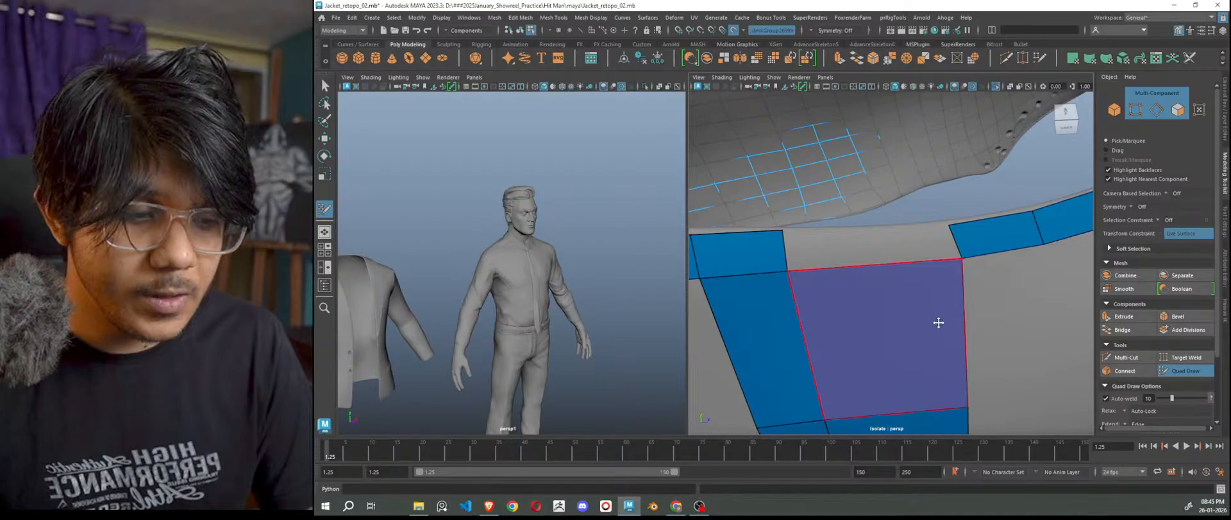
# Try to relax the quads where the column meets the upper border strip, and undo the change.
pyautogui.scroll(-7, 935, 325)
pyautogui.keyDown('alt'); pyautogui.moveTo(926, 347); pyautogui.dragTo(868, 322); pyautogui.keyUp('alt')
pyautogui.scroll(7, 863, 322)
pyautogui.keyDown('alt'); pyautogui.moveTo(855, 321); pyautogui.dragTo(838, 282, button='middle'); pyautogui.keyUp('alt')
pyautogui.moveTo(800, 250)
pyautogui.keyDown('shift'); pyautogui.mouseDown()
pyautogui.moveTo(798, 183)
pyautogui.moveTo(813, 173)
pyautogui.moveTo(819, 246)
pyautogui.mouseUp(); pyautogui.keyUp('shift')
pyautogui.hotkey('ctrl', 'z')
pyautogui.scroll(-4, 844, 253)
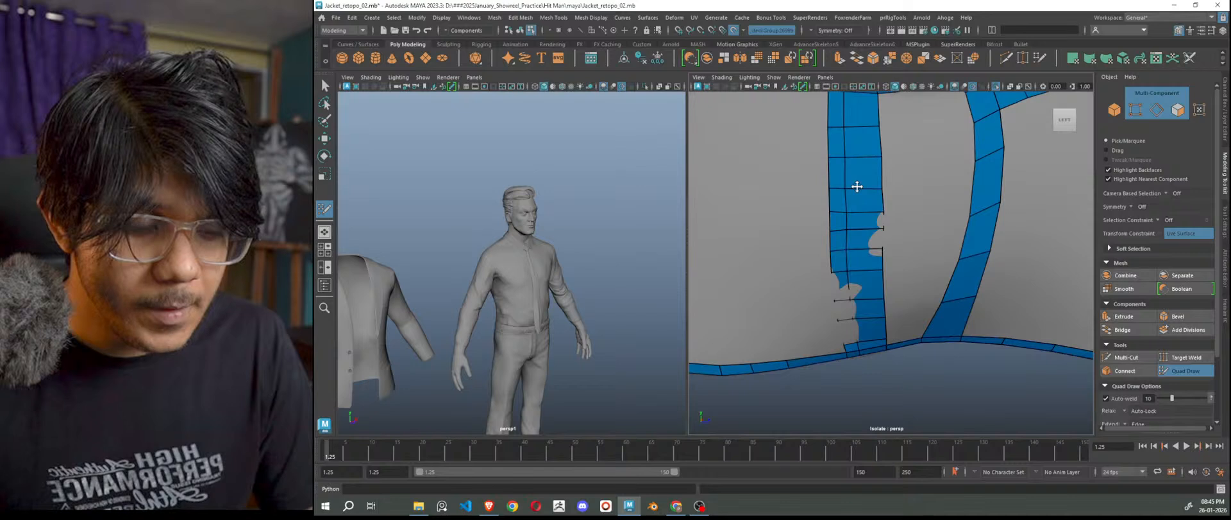
# Add quads beneath the upper border strip, extending from the block at the back of the pad toward the side column.
pyautogui.scroll(-5, 868, 254)
pyautogui.keyDown('alt'); pyautogui.moveTo(859, 254); pyautogui.dragTo(968, 289); pyautogui.keyUp('alt')
pyautogui.scroll(3, 823, 262)
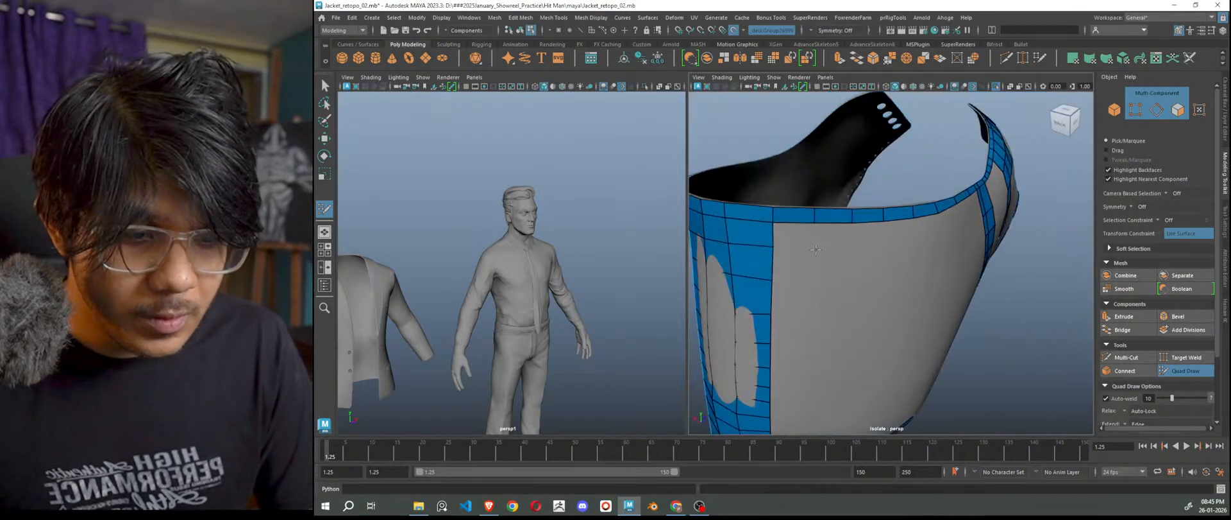
pyautogui.keyDown('shift'); pyautogui.click(797, 234); pyautogui.keyUp('shift')
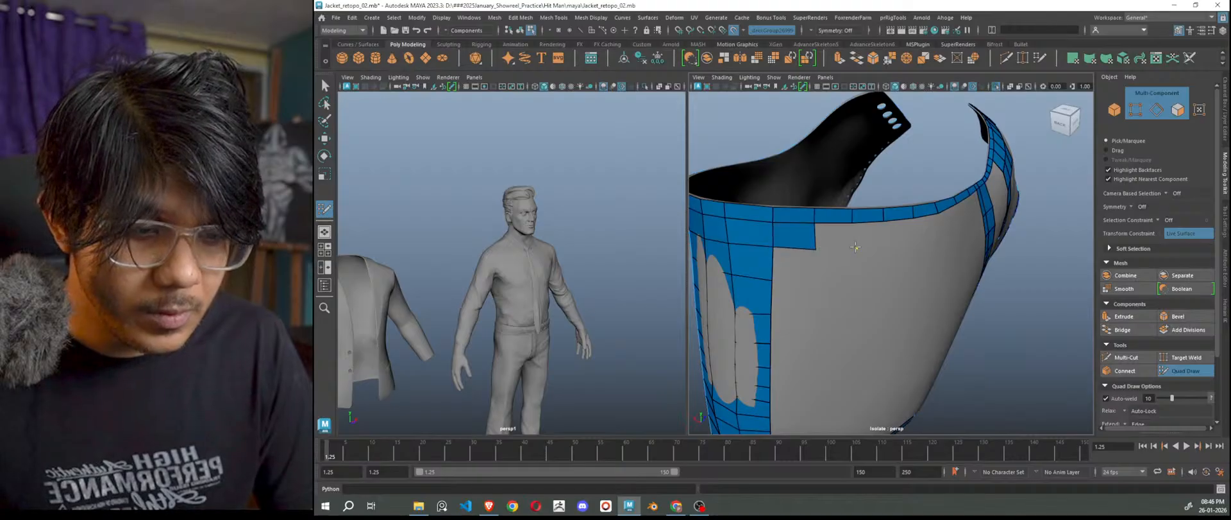
pyautogui.keyDown('alt'); pyautogui.moveTo(744, 344); pyautogui.dragTo(841, 350); pyautogui.keyUp('alt')
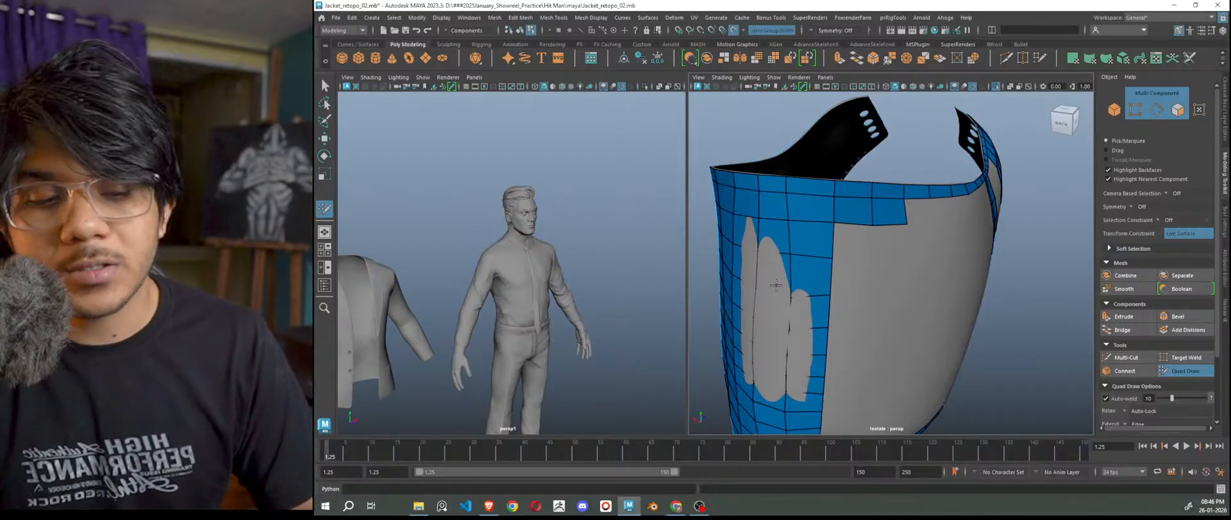
pyautogui.keyDown('alt'); pyautogui.moveTo(828, 299); pyautogui.dragTo(898, 308, button='right'); pyautogui.keyUp('alt')
pyautogui.keyDown('alt'); pyautogui.moveTo(898, 308); pyautogui.dragTo(808, 318); pyautogui.keyUp('alt')
pyautogui.keyDown('alt'); pyautogui.moveTo(808, 317); pyautogui.dragTo(948, 324, button='middle'); pyautogui.keyUp('alt')
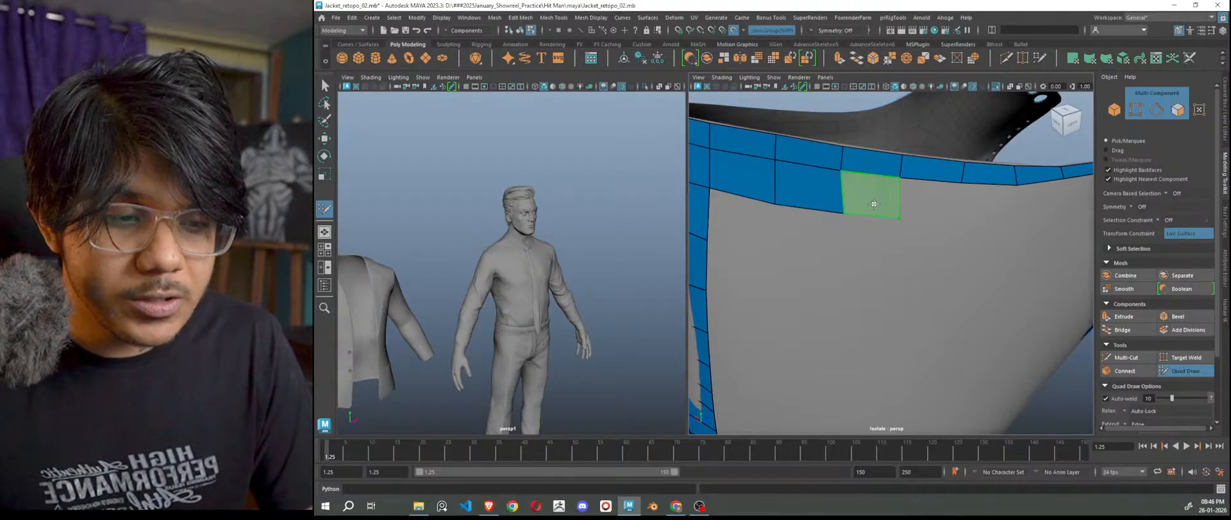
pyautogui.moveTo(906, 232)
pyautogui.keyDown('alt'); pyautogui.mouseDown()
pyautogui.moveTo(903, 268)
pyautogui.moveTo(811, 222)
pyautogui.mouseUp(); pyautogui.keyUp('alt')
pyautogui.keyDown('shift'); pyautogui.click(789, 209); pyautogui.keyUp('shift')
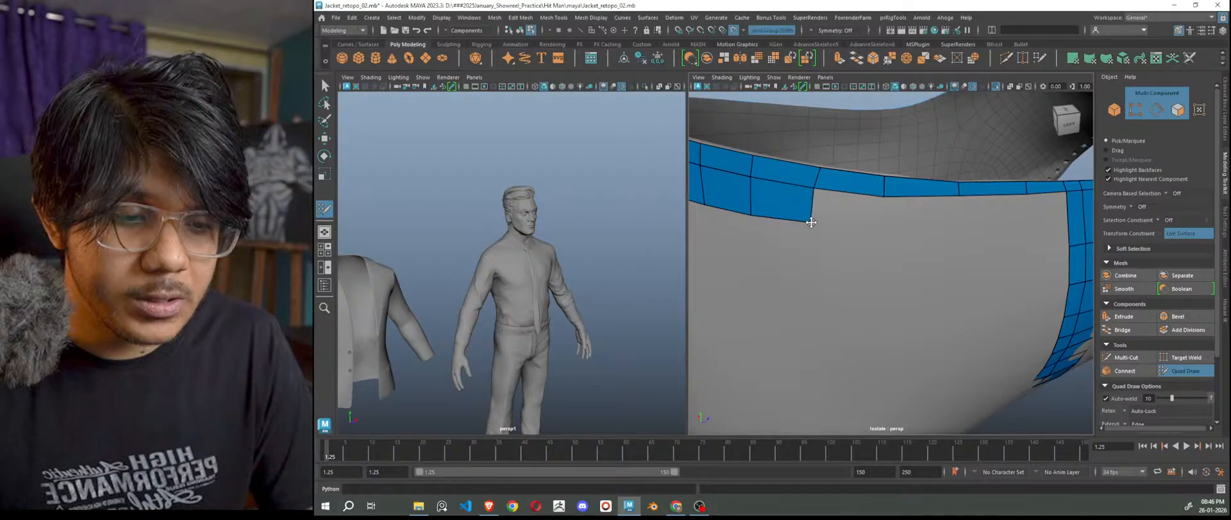
# Examine the side quad column and the unfinished row beneath the upper border strip.
pyautogui.keyDown('alt'); pyautogui.moveTo(812, 223); pyautogui.dragTo(738, 214, button='right'); pyautogui.keyUp('alt')
pyautogui.keyDown('alt'); pyautogui.moveTo(917, 295); pyautogui.dragTo(853, 247); pyautogui.keyUp('alt')
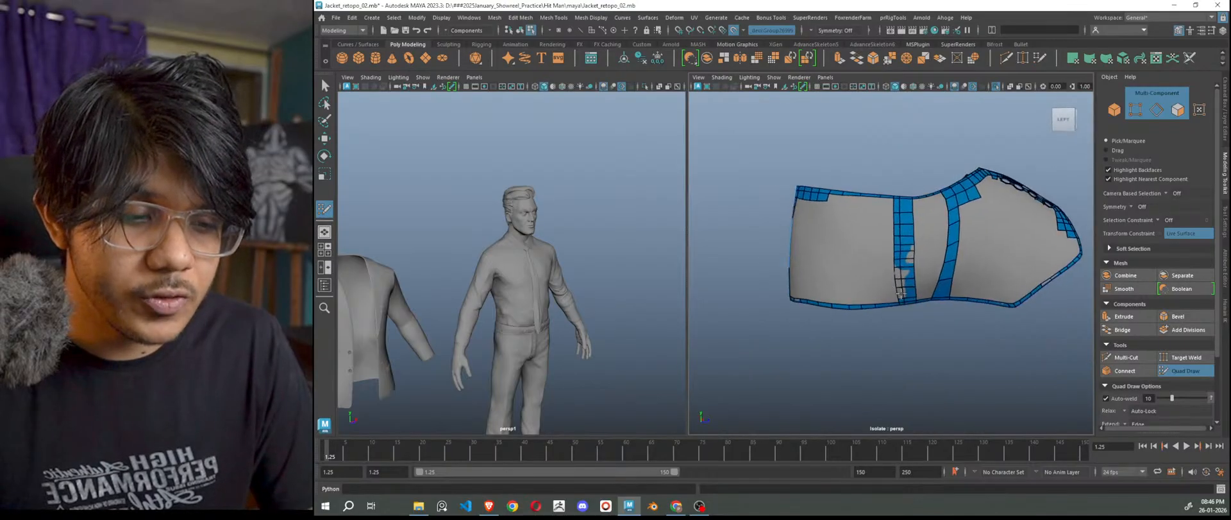
pyautogui.keyDown('alt'); pyautogui.moveTo(888, 315); pyautogui.dragTo(945, 340, button='right'); pyautogui.keyUp('alt')
pyautogui.scroll(3, 900, 232)
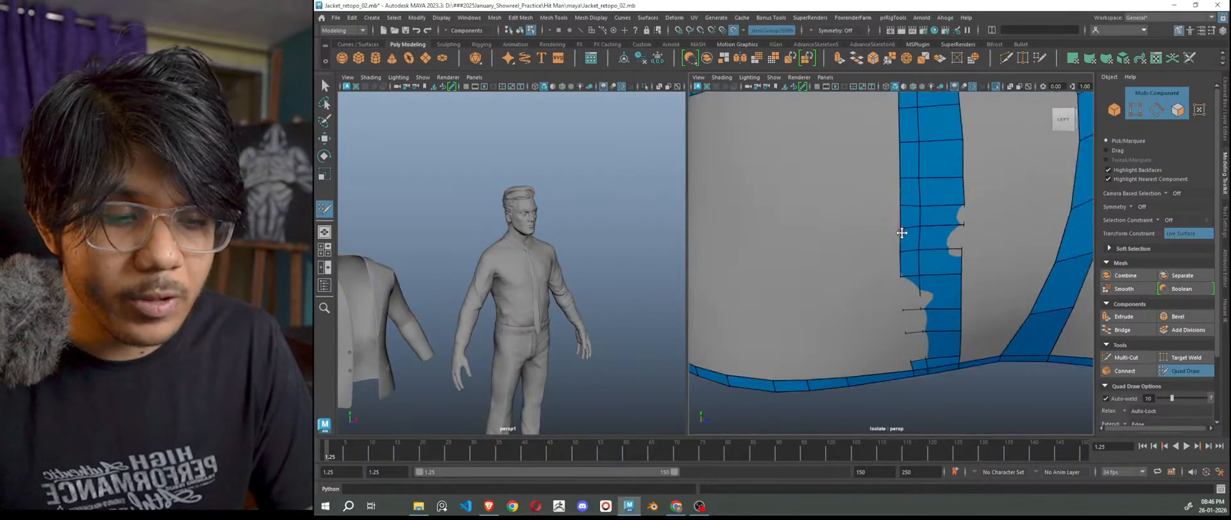
pyautogui.keyDown('alt'); pyautogui.moveTo(928, 183); pyautogui.dragTo(818, 224, button='right'); pyautogui.keyUp('alt')
pyautogui.keyDown('alt'); pyautogui.moveTo(818, 238); pyautogui.dragTo(853, 309); pyautogui.keyUp('alt')
pyautogui.keyDown('alt'); pyautogui.moveTo(853, 309); pyautogui.dragTo(981, 333, button='right'); pyautogui.keyUp('alt')
pyautogui.keyDown('alt'); pyautogui.moveTo(959, 257); pyautogui.dragTo(922, 283); pyautogui.keyUp('alt')
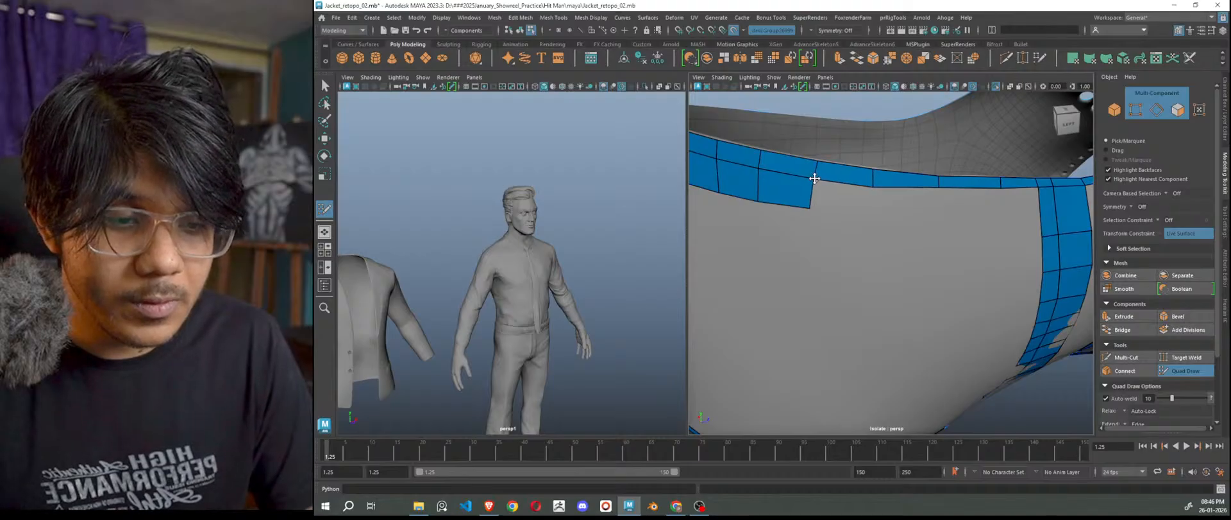
# Continue the quad row beneath the upper border to the side column and even out the vertices along its lower edge.
pyautogui.keyDown('shift'); pyautogui.click(847, 202); pyautogui.keyUp('shift')
pyautogui.keyDown('alt'); pyautogui.moveTo(848, 202); pyautogui.dragTo(816, 196); pyautogui.keyUp('alt')
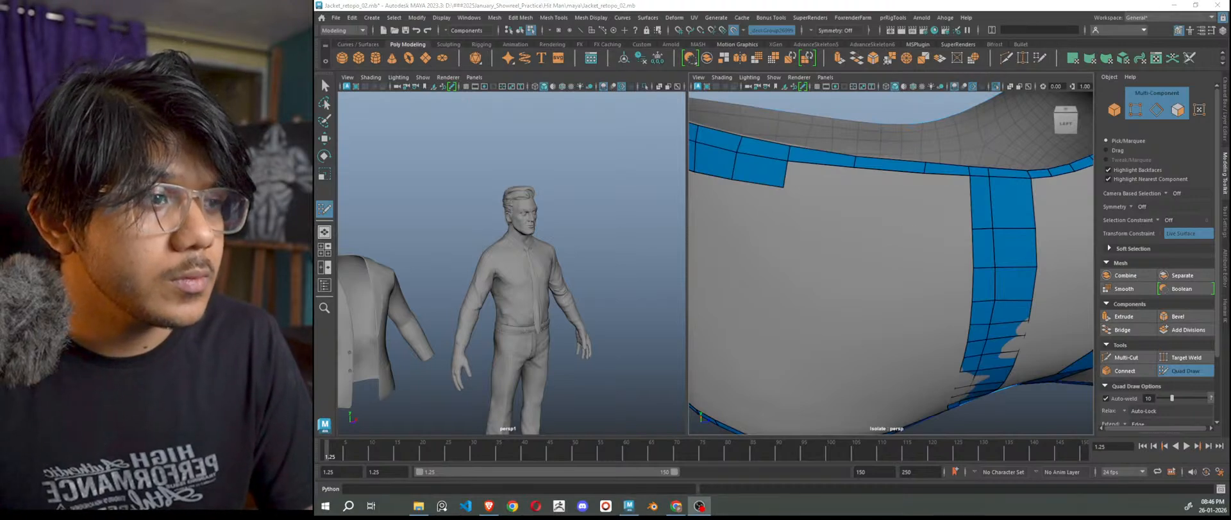
pyautogui.click(846, 190)
pyautogui.keyDown('shift'); pyautogui.click(846, 192); pyautogui.keyUp('shift')
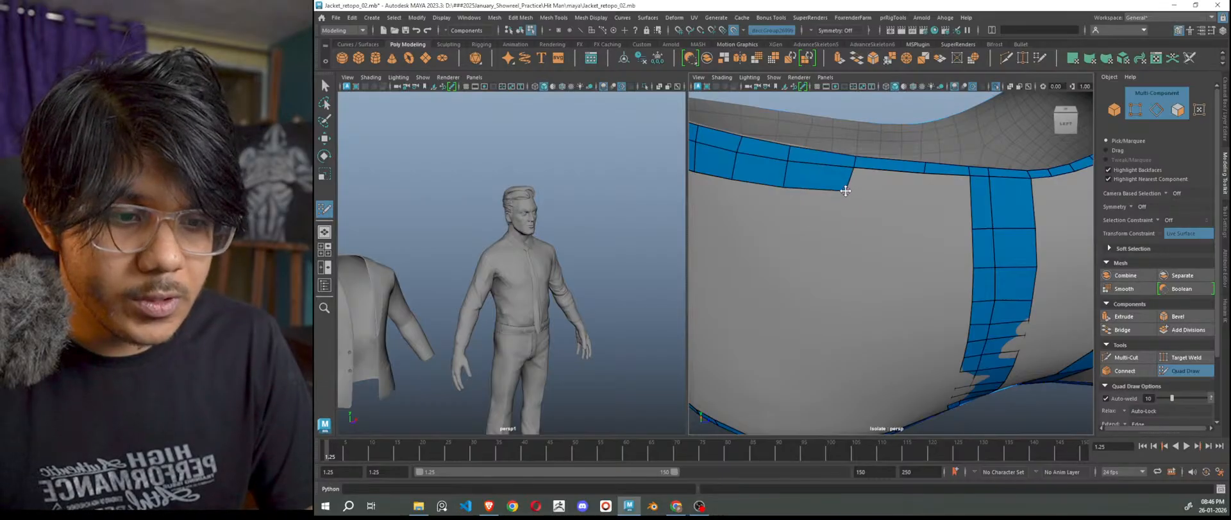
pyautogui.keyDown('shift'); pyautogui.click(895, 197); pyautogui.keyUp('shift')
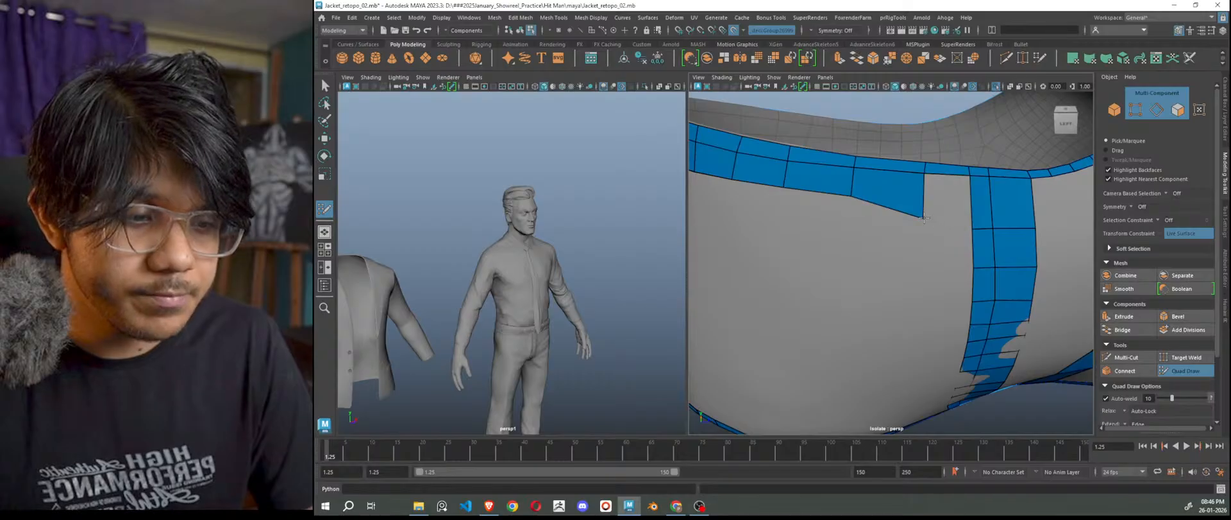
pyautogui.keyDown('shift'); pyautogui.click(930, 219); pyautogui.keyUp('shift')
pyautogui.moveTo(849, 195); pyautogui.dragTo(852, 210)
pyautogui.moveTo(784, 187); pyautogui.dragTo(728, 190)
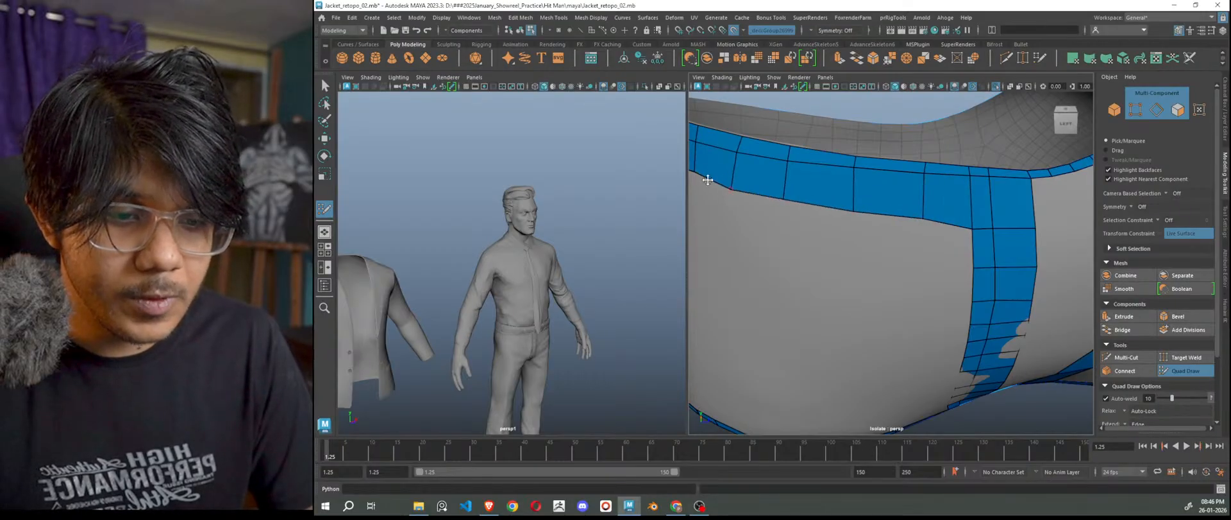
# Examine the back pad's retopology as a whole and its placement on the full character's shoe.
pyautogui.scroll(-10, 758, 205)
pyautogui.keyDown('alt'); pyautogui.moveTo(939, 317); pyautogui.dragTo(913, 307); pyautogui.keyUp('alt')
pyautogui.scroll(-3, 464, 363)
pyautogui.scroll(-2, 464, 363)
pyautogui.keyDown('alt'); pyautogui.moveTo(562, 373); pyautogui.dragTo(556, 324, button='middle'); pyautogui.keyUp('alt')
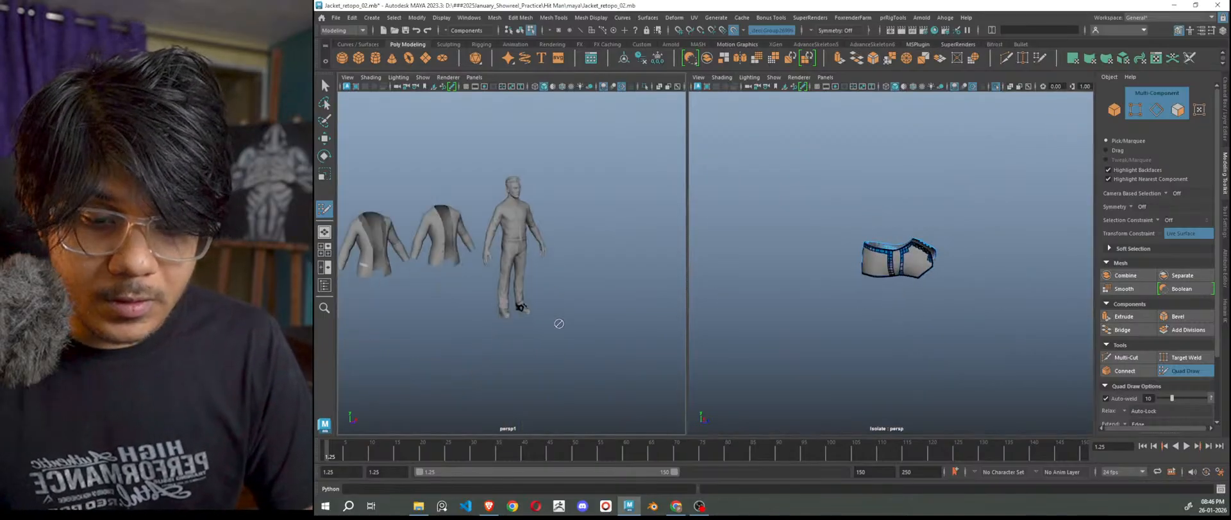
pyautogui.scroll(7, 553, 322)
pyautogui.moveTo(613, 354)
pyautogui.keyDown('alt'); pyautogui.mouseDown(button='middle')
pyautogui.moveTo(605, 321)
pyautogui.moveTo(605, 344)
pyautogui.mouseUp(button='middle'); pyautogui.keyUp('alt')
pyautogui.scroll(-3, 604, 330)
pyautogui.scroll(4, 957, 347)
# Start a new quad column beside the back block by adding quads downward from the upper row.
pyautogui.scroll(5, 893, 317)
pyautogui.keyDown('alt'); pyautogui.moveTo(894, 320); pyautogui.dragTo(971, 359); pyautogui.keyUp('alt')
pyautogui.scroll(2, 916, 233)
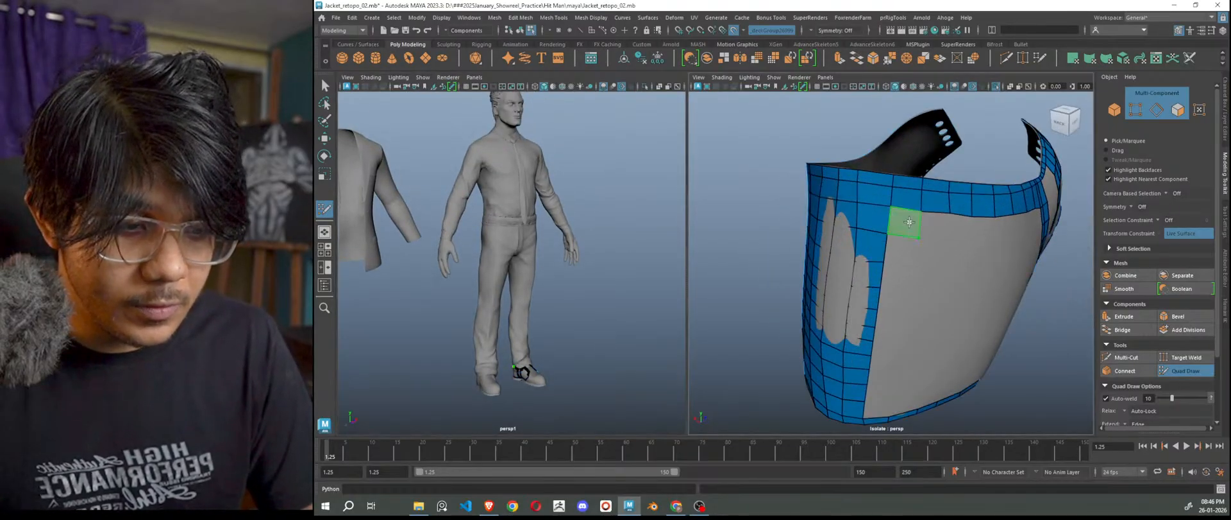
pyautogui.keyDown('shift'); pyautogui.click(906, 224); pyautogui.keyUp('shift')
pyautogui.click(915, 264)
pyautogui.keyDown('shift'); pyautogui.click(901, 251); pyautogui.keyUp('shift')
pyautogui.click(916, 291)
pyautogui.keyDown('shift'); pyautogui.click(896, 279); pyautogui.keyUp('shift')
pyautogui.keyDown('shift'); pyautogui.click(893, 290); pyautogui.keyUp('shift')
# Fill the rest of the column beside the back block, adding quads from the lower border up to the upper quads.
pyautogui.keyDown('alt'); pyautogui.moveTo(892, 290); pyautogui.dragTo(895, 348); pyautogui.keyUp('alt')
pyautogui.keyDown('shift'); pyautogui.click(876, 355); pyautogui.keyUp('shift')
pyautogui.keyDown('shift'); pyautogui.click(874, 336); pyautogui.keyUp('shift')
pyautogui.keyDown('shift'); pyautogui.click(875, 313); pyautogui.keyUp('shift')
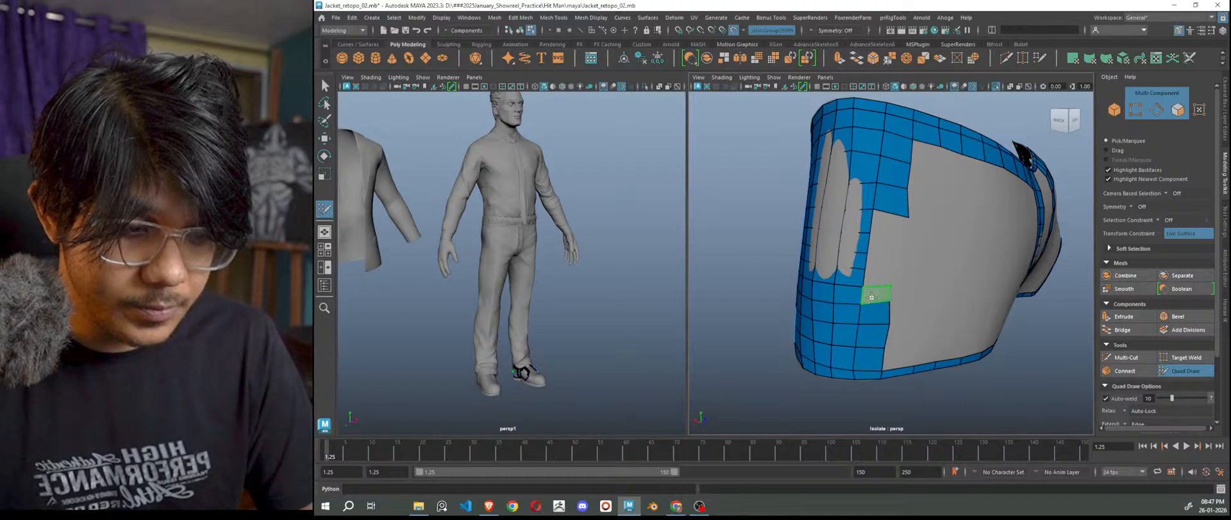
pyautogui.keyDown('shift'); pyautogui.click(876, 294); pyautogui.keyUp('shift')
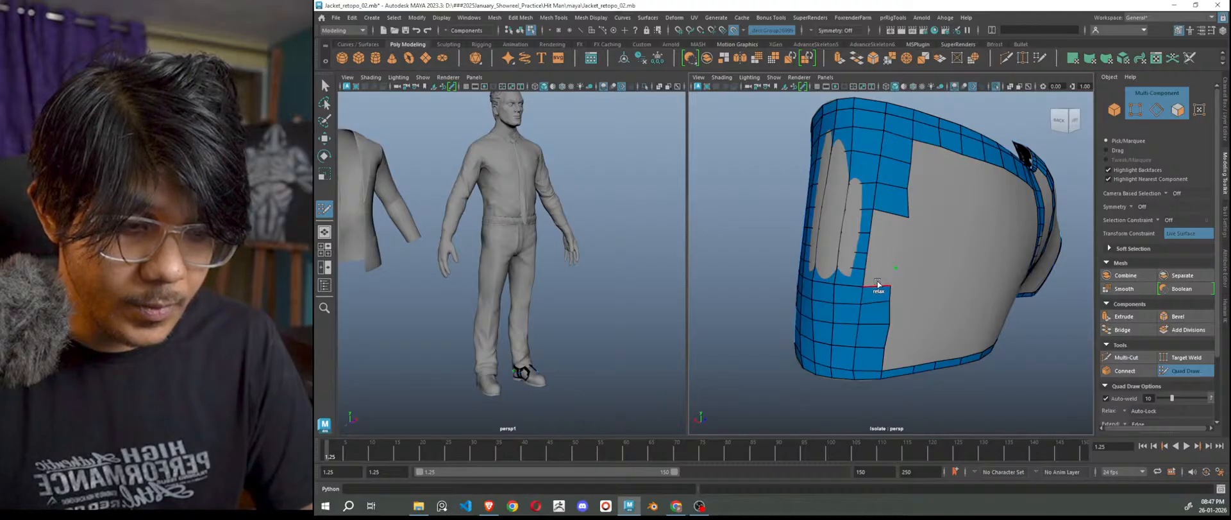
pyautogui.keyDown('shift'); pyautogui.click(877, 277); pyautogui.keyUp('shift')
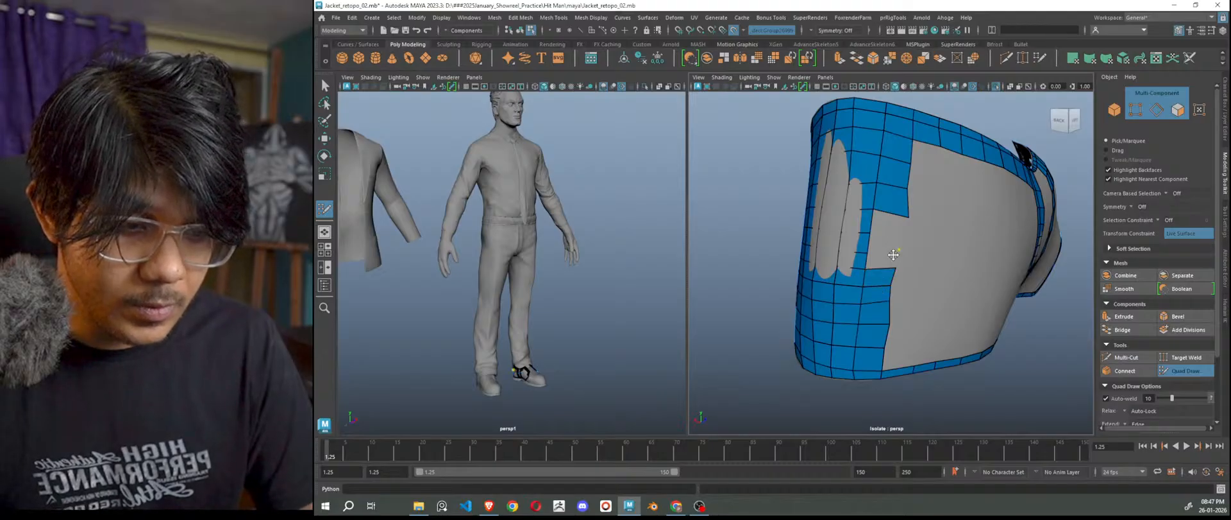
pyautogui.keyDown('shift'); pyautogui.click(892, 256); pyautogui.keyUp('shift')
pyautogui.keyDown('shift'); pyautogui.click(880, 242); pyautogui.keyUp('shift')
pyautogui.keyDown('shift'); pyautogui.click(907, 215); pyautogui.keyUp('shift')
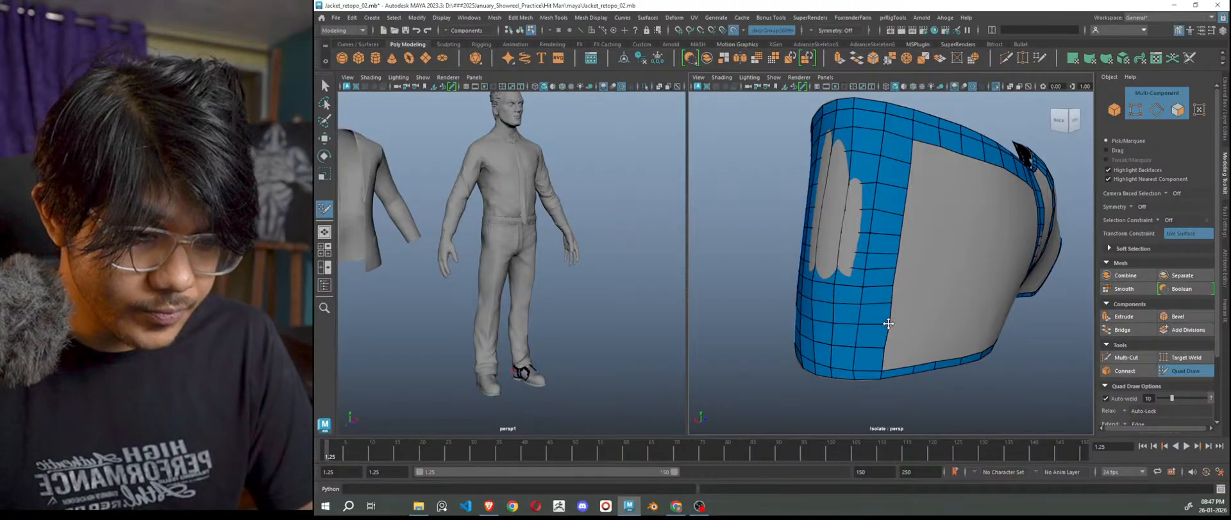
# Extrude a single column of quads from the upper row down to the lower border, dividing the large side opening.
pyautogui.scroll(-4, 927, 325)
pyautogui.keyDown('alt'); pyautogui.moveTo(929, 324); pyautogui.dragTo(881, 331); pyautogui.keyUp('alt')
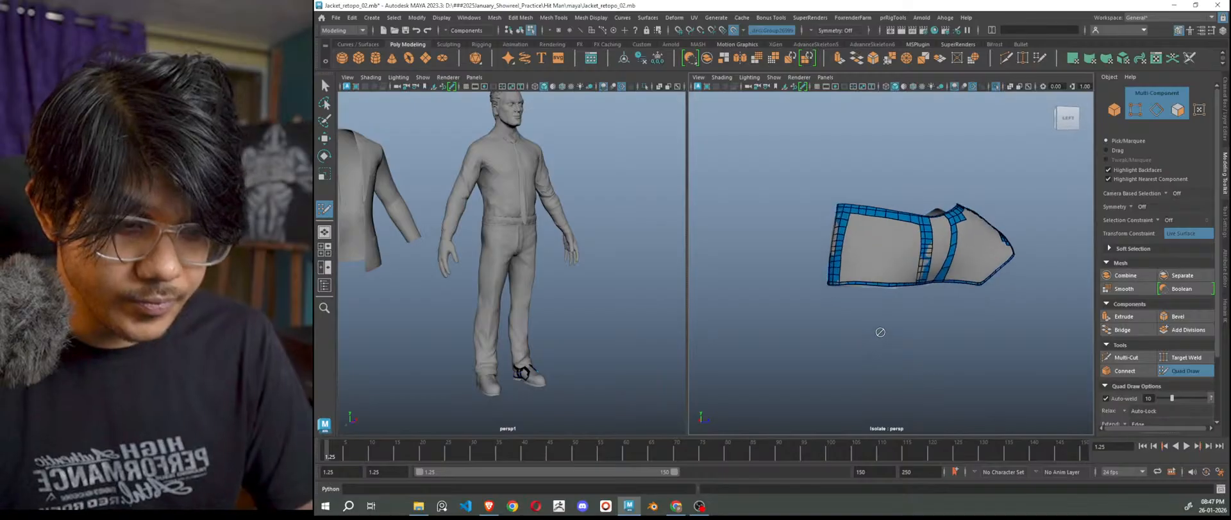
pyautogui.scroll(3, 867, 273)
pyautogui.press('Tab')
pyautogui.moveTo(871, 169); pyautogui.dragTo(866, 193)
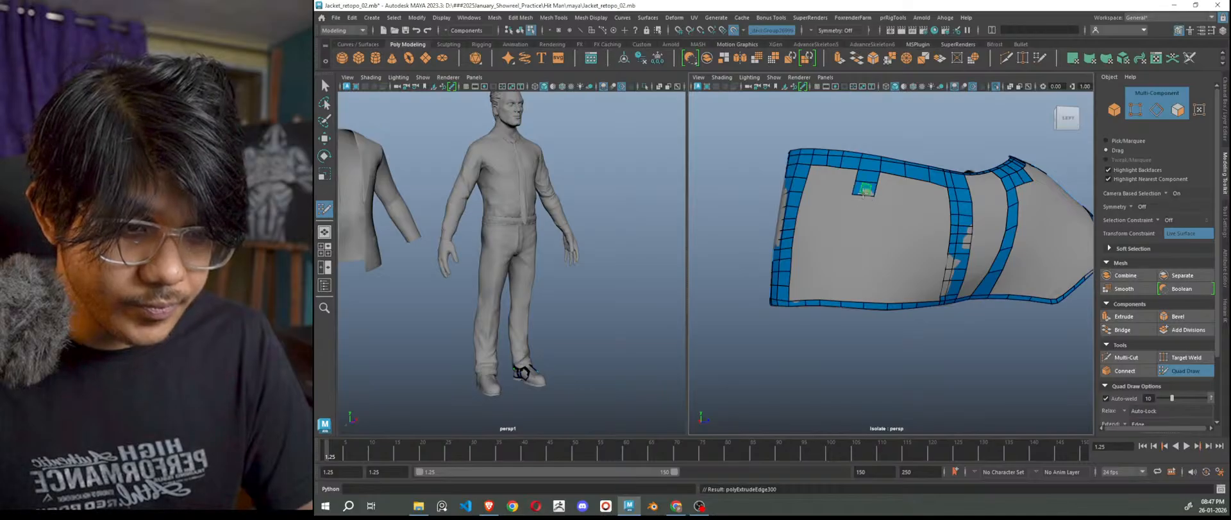
pyautogui.scroll(5, 866, 194)
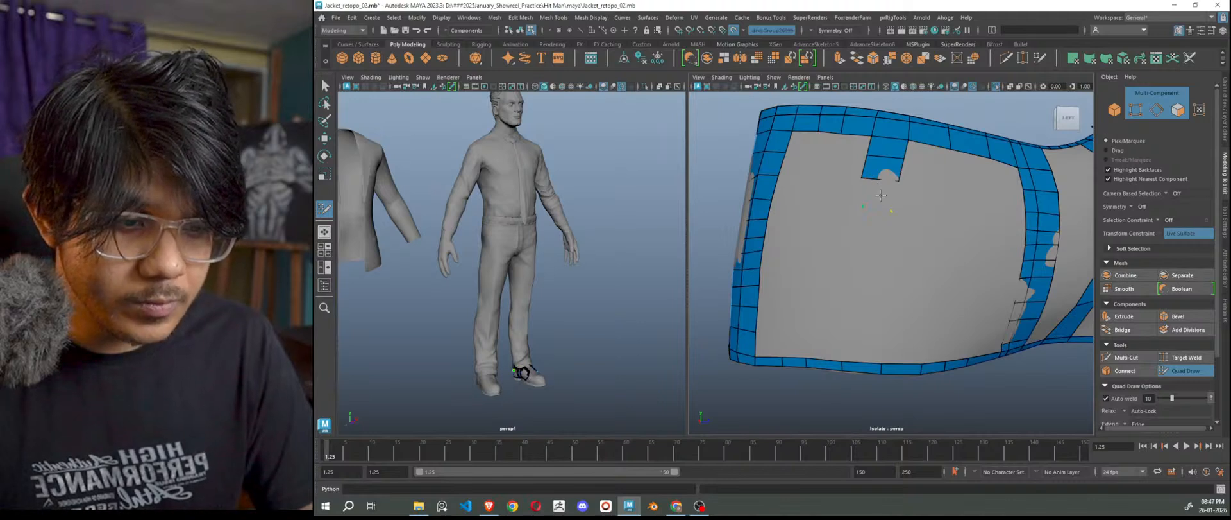
pyautogui.moveTo(885, 233)
pyautogui.keyDown('alt'); pyautogui.mouseDown()
pyautogui.moveTo(878, 267)
pyautogui.moveTo(867, 234)
pyautogui.moveTo(872, 332)
pyautogui.moveTo(856, 260)
pyautogui.moveTo(848, 328)
pyautogui.mouseUp(); pyautogui.keyUp('alt')
pyautogui.hotkey('ctrl', 'z')
pyautogui.hotkey('ctrl', 'z')
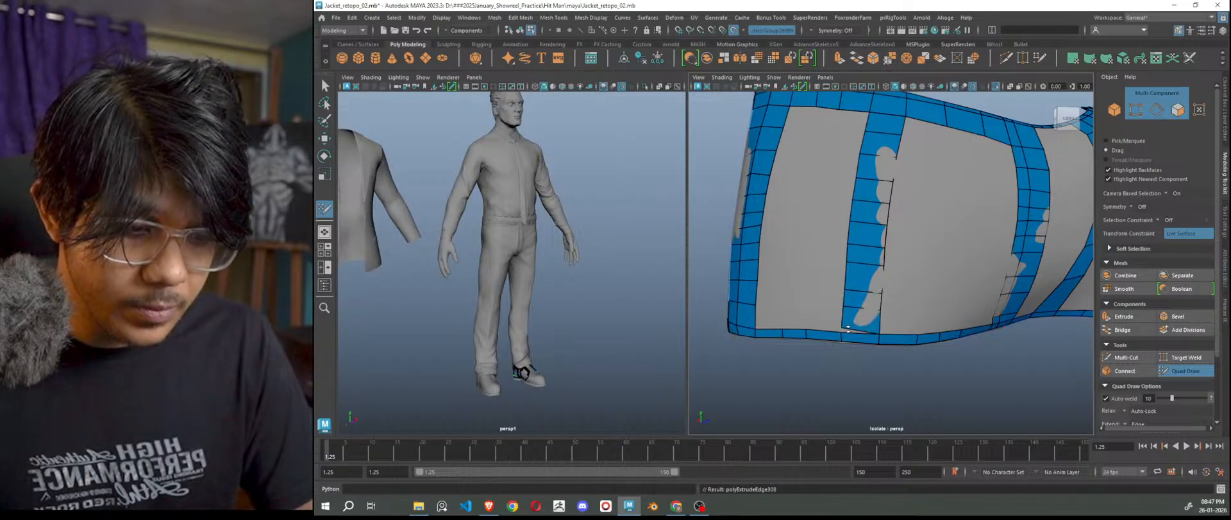
pyautogui.scroll(3, 848, 328)
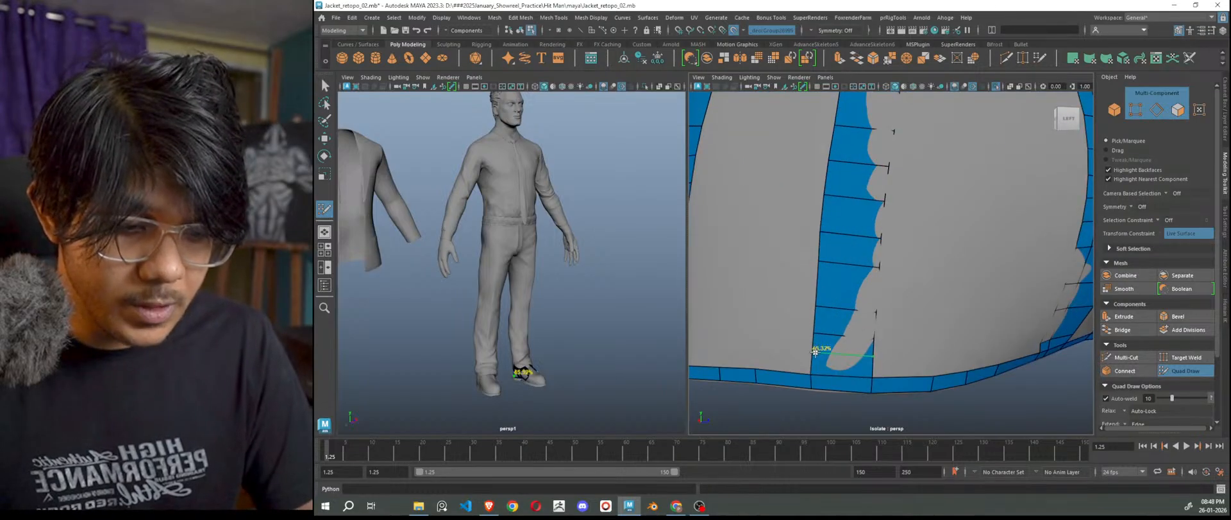
# Add a row of three quads beneath the upper band, between the back block and the new dividing column.
pyautogui.scroll(-5, 810, 323)
pyautogui.keyDown('alt'); pyautogui.moveTo(812, 289); pyautogui.dragTo(832, 282); pyautogui.keyUp('alt')
pyautogui.scroll(5, 832, 283)
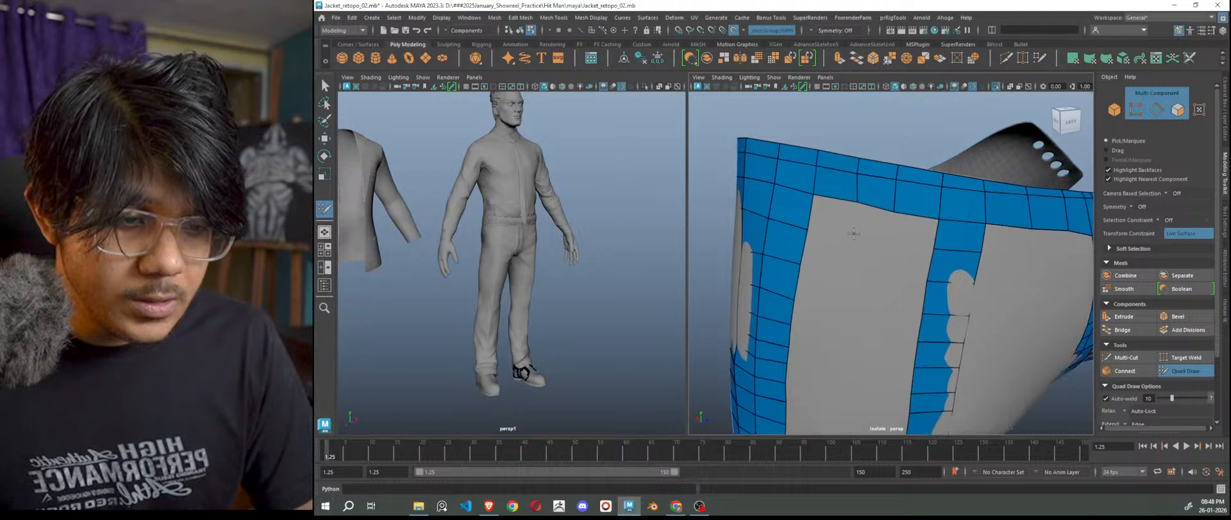
pyautogui.keyDown('shift'); pyautogui.click(835, 215); pyautogui.keyUp('shift')
pyautogui.click(893, 244)
pyautogui.keyDown('shift'); pyautogui.click(878, 226); pyautogui.keyUp('shift')
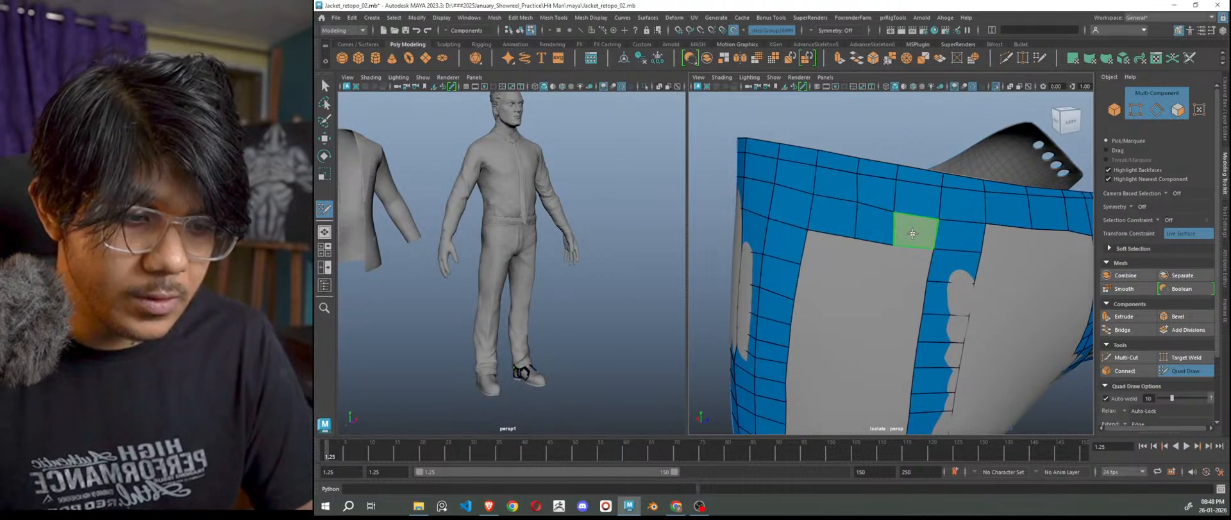
pyautogui.keyDown('shift'); pyautogui.click(914, 231); pyautogui.keyUp('shift')
# Place guide points and fill a second row of three quads between the back block and the dividing column.
pyautogui.click(848, 270)
pyautogui.keyDown('shift'); pyautogui.click(831, 250); pyautogui.keyUp('shift')
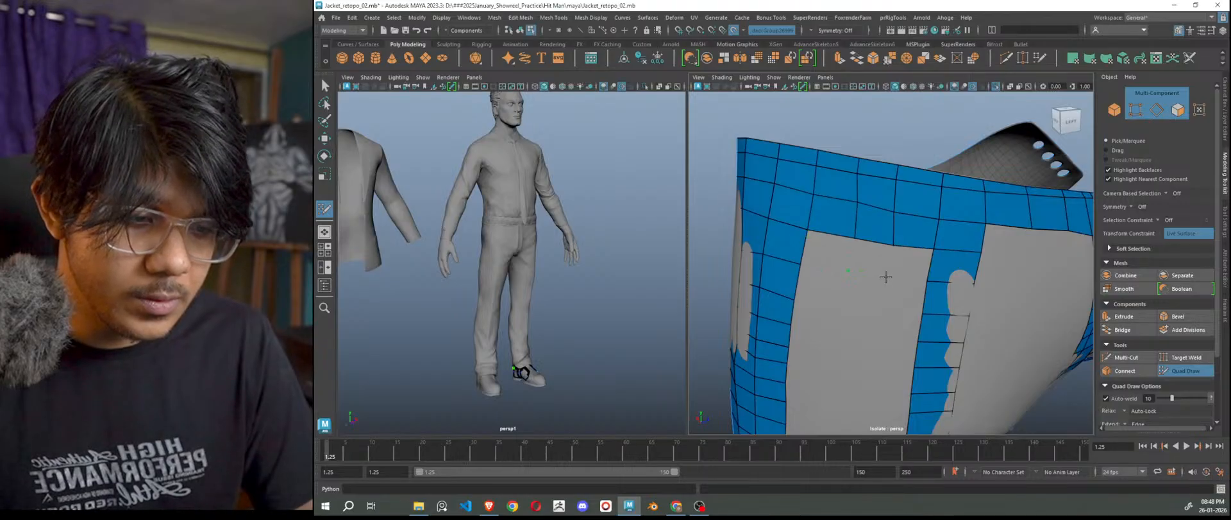
pyautogui.click(886, 278)
pyautogui.keyDown('shift'); pyautogui.click(873, 260); pyautogui.keyUp('shift')
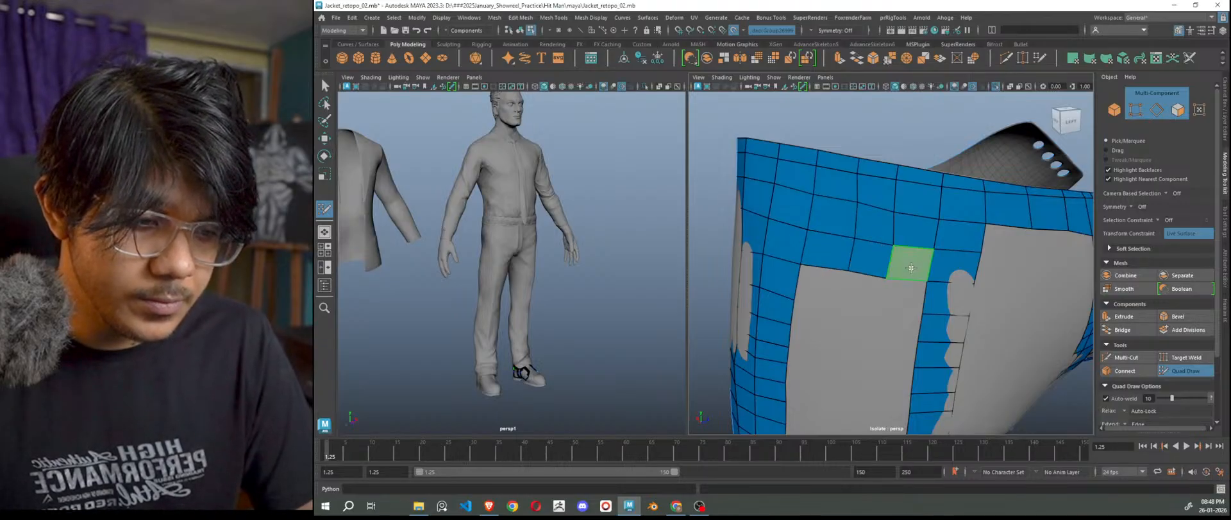
pyautogui.keyDown('shift'); pyautogui.click(884, 279); pyautogui.keyUp('shift')
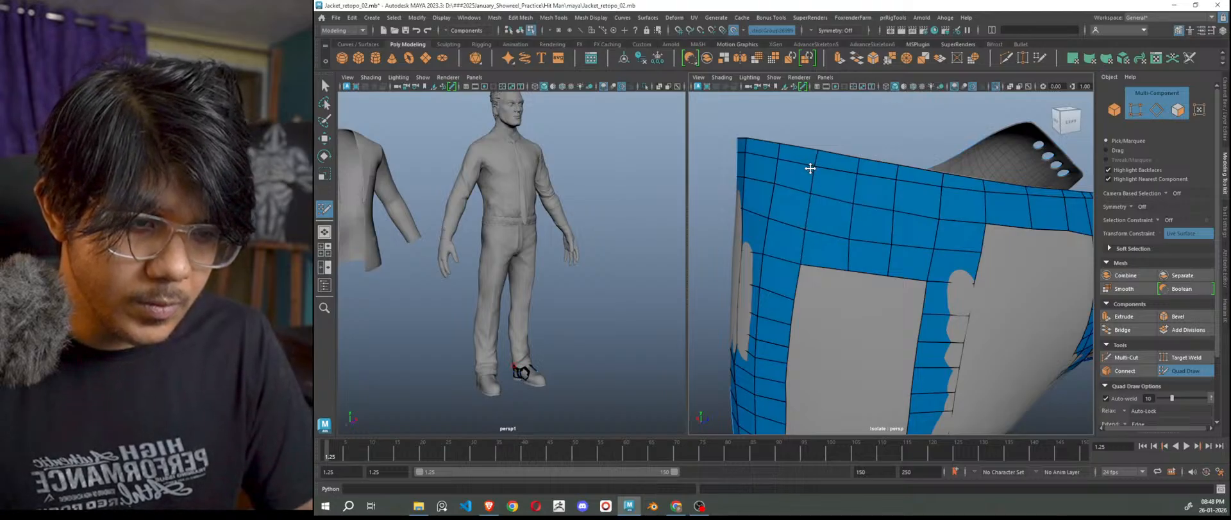
# Fill a third row of three quads below, linking the back block to the dividing column.
pyautogui.keyDown('shift'); pyautogui.click(827, 297); pyautogui.keyUp('shift')
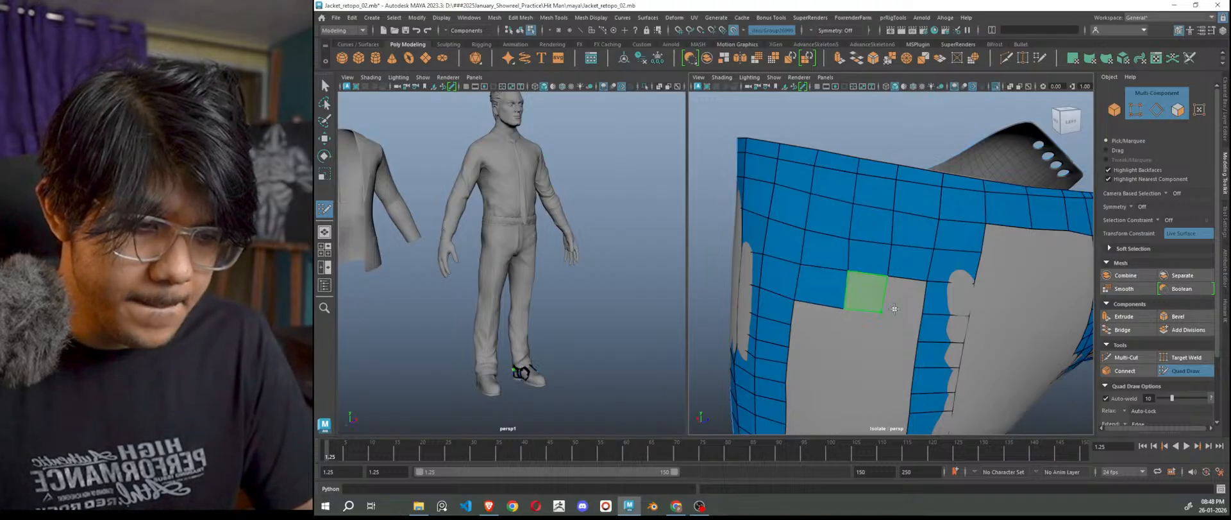
pyautogui.keyDown('shift'); pyautogui.click(867, 291); pyautogui.keyUp('shift')
pyautogui.keyDown('shift'); pyautogui.click(905, 298); pyautogui.keyUp('shift')
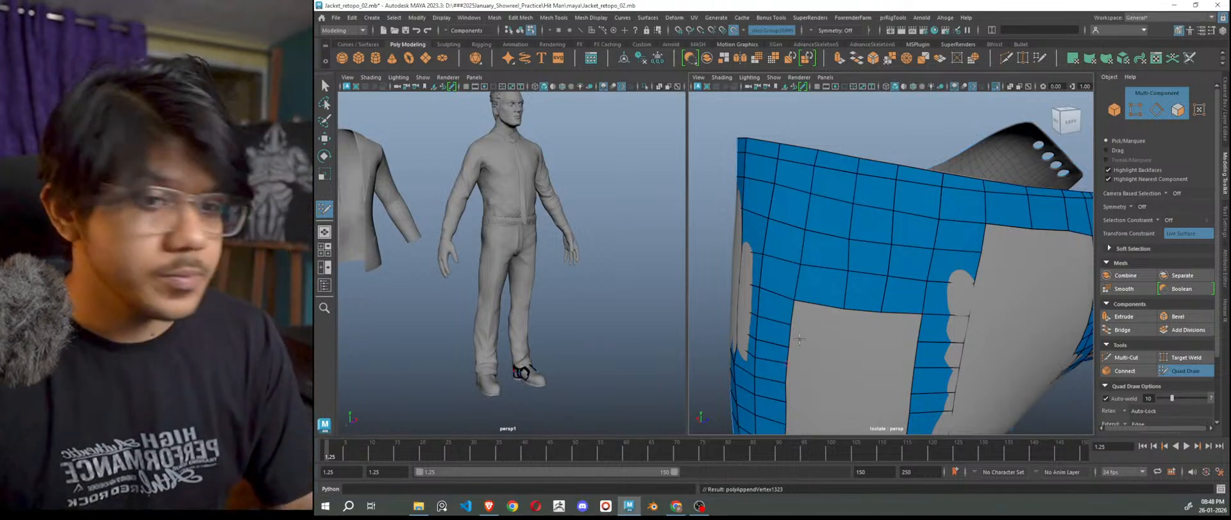
pyautogui.scroll(-5, 853, 350)
pyautogui.scroll(5, 854, 350)
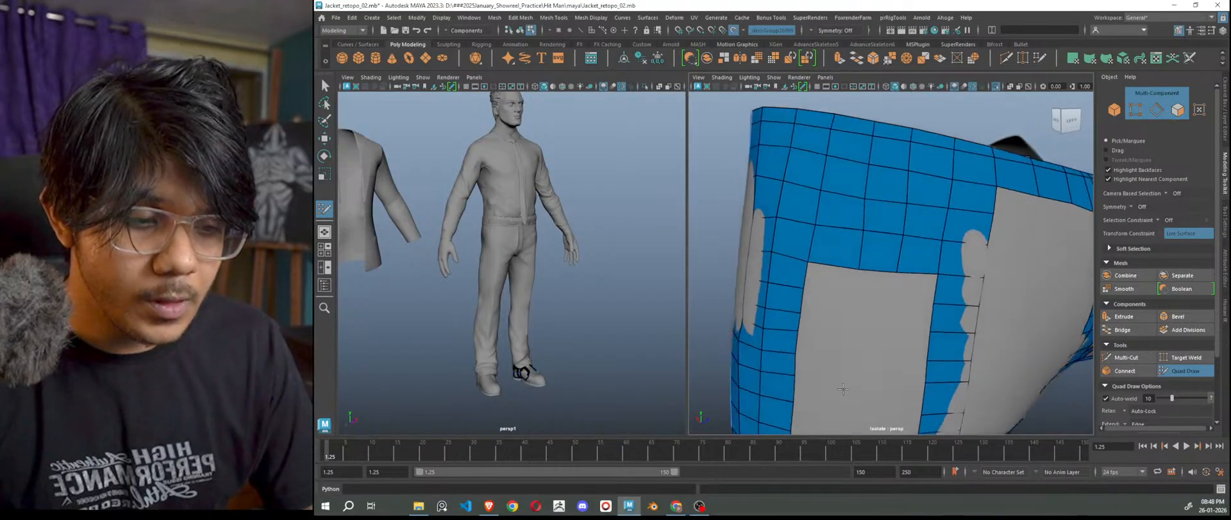
# Fill a fourth row of three quads between the back block and the dividing column.
pyautogui.keyDown('shift'); pyautogui.click(840, 285); pyautogui.keyUp('shift')
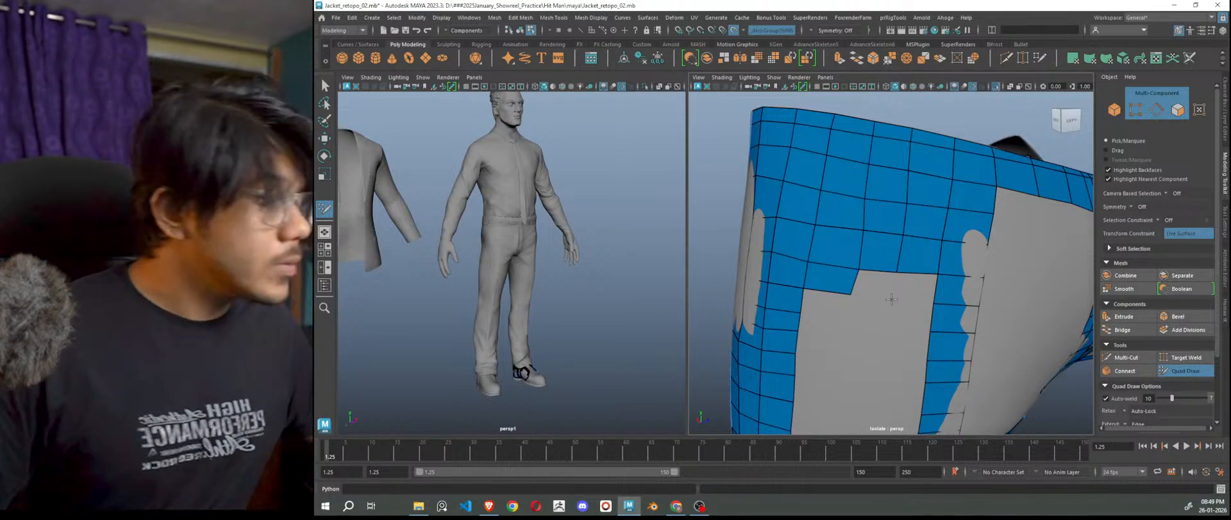
pyautogui.scroll(3, 892, 299)
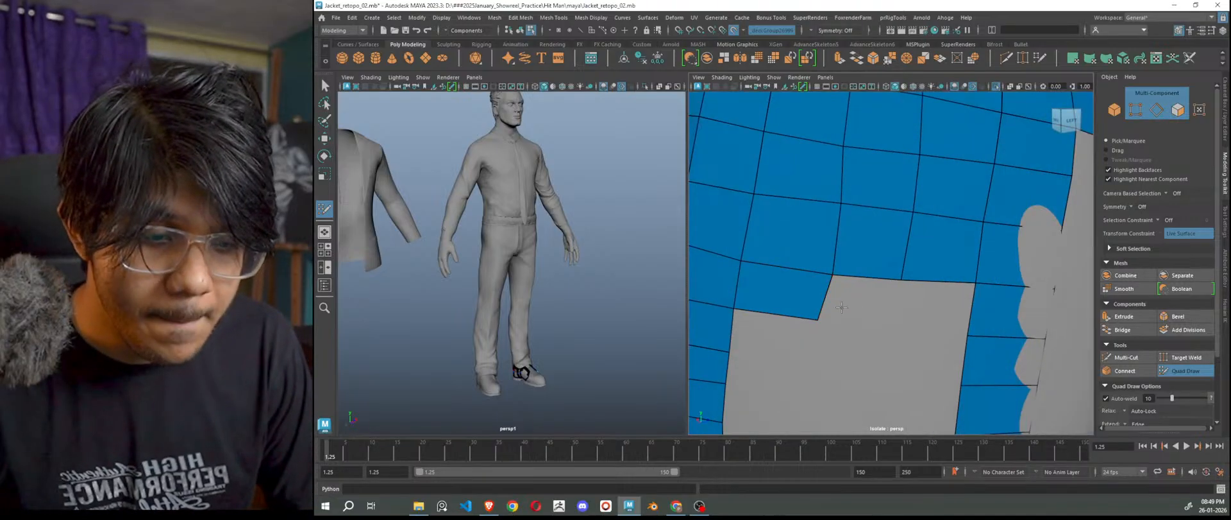
pyautogui.keyDown('shift'); pyautogui.click(859, 301); pyautogui.keyUp('shift')
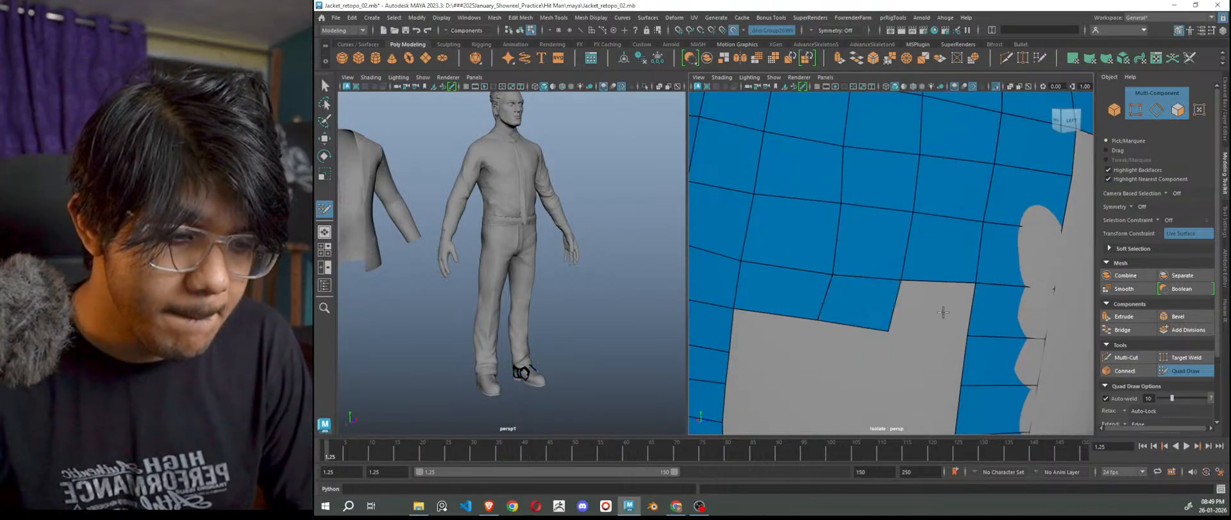
pyautogui.keyDown('shift'); pyautogui.click(930, 309); pyautogui.keyUp('shift')
pyautogui.scroll(-3, 911, 321)
pyautogui.scroll(3, 857, 344)
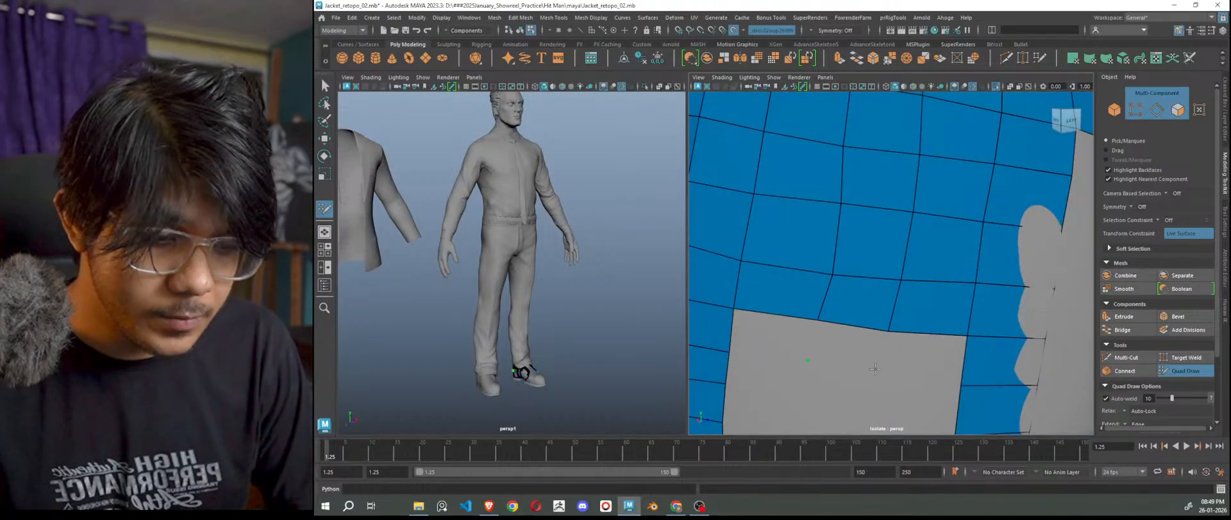
# Fill a fifth row of three quads directly below, from the back block across to the dividing column.
pyautogui.keyDown('shift'); pyautogui.click(779, 338); pyautogui.keyUp('shift')
pyautogui.keyDown('shift'); pyautogui.click(857, 349); pyautogui.keyUp('shift')
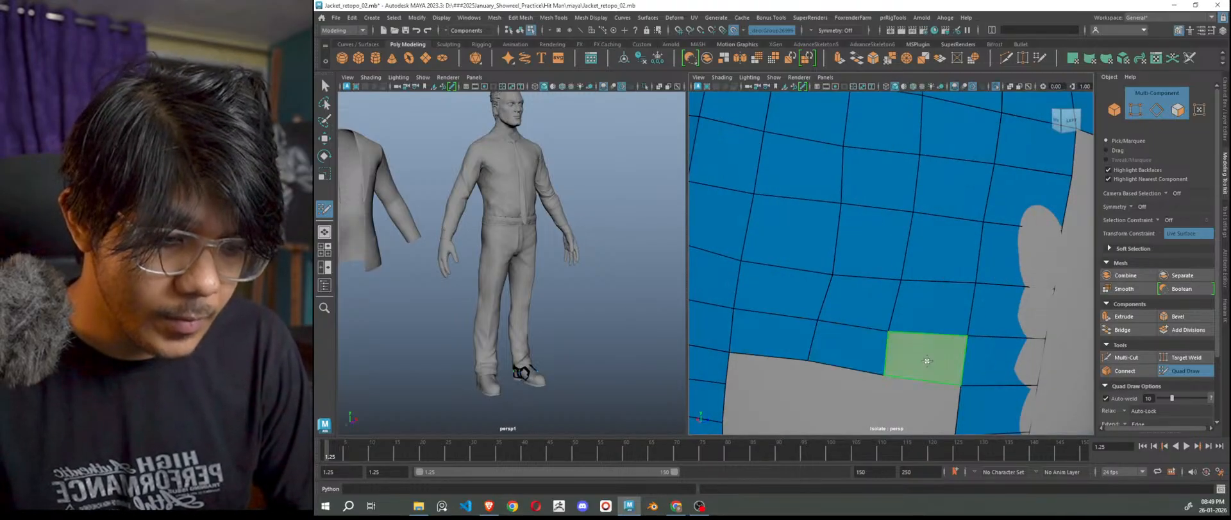
pyautogui.keyDown('shift'); pyautogui.click(925, 360); pyautogui.keyUp('shift')
pyautogui.scroll(-5, 917, 375)
pyautogui.scroll(5, 891, 365)
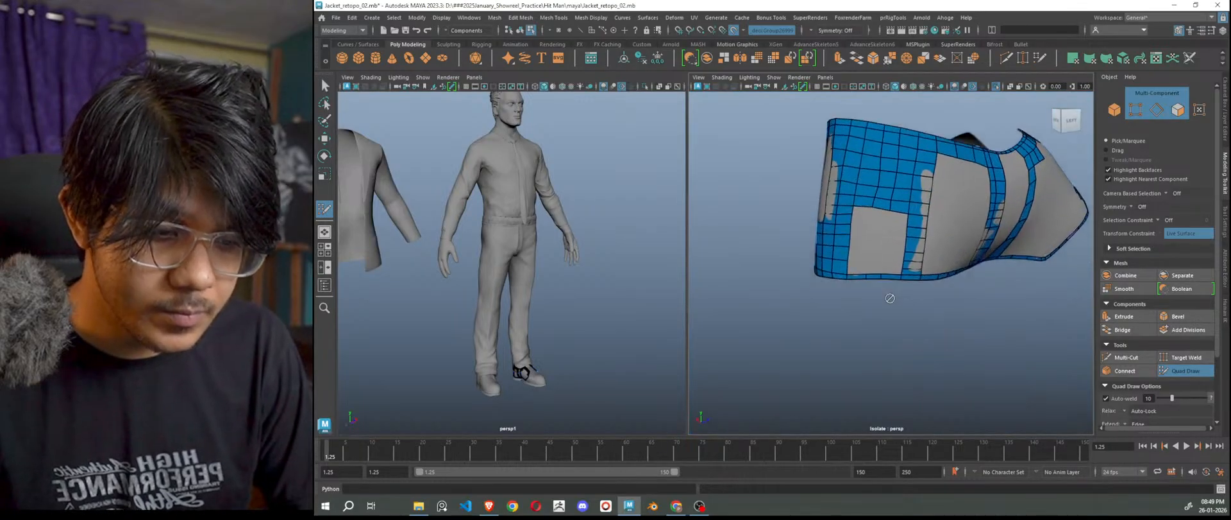
# Place a guide point and fill a sixth row of three quads across the top of the remaining opening.
pyautogui.keyDown('alt'); pyautogui.moveTo(896, 330); pyautogui.dragTo(880, 270); pyautogui.keyUp('alt')
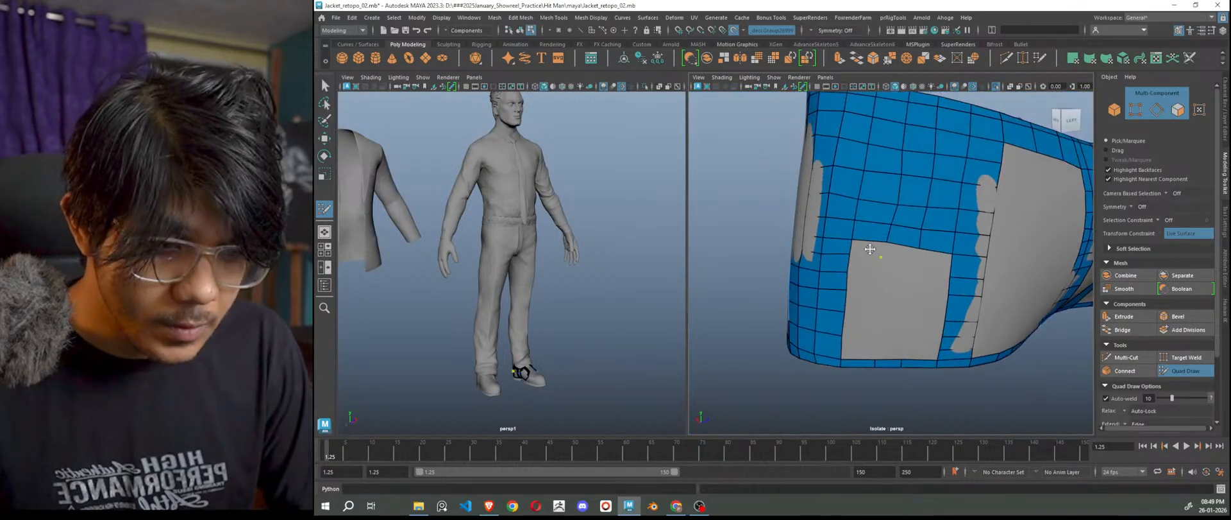
pyautogui.keyDown('shift'); pyautogui.click(867, 248); pyautogui.keyUp('shift')
pyautogui.click(913, 265)
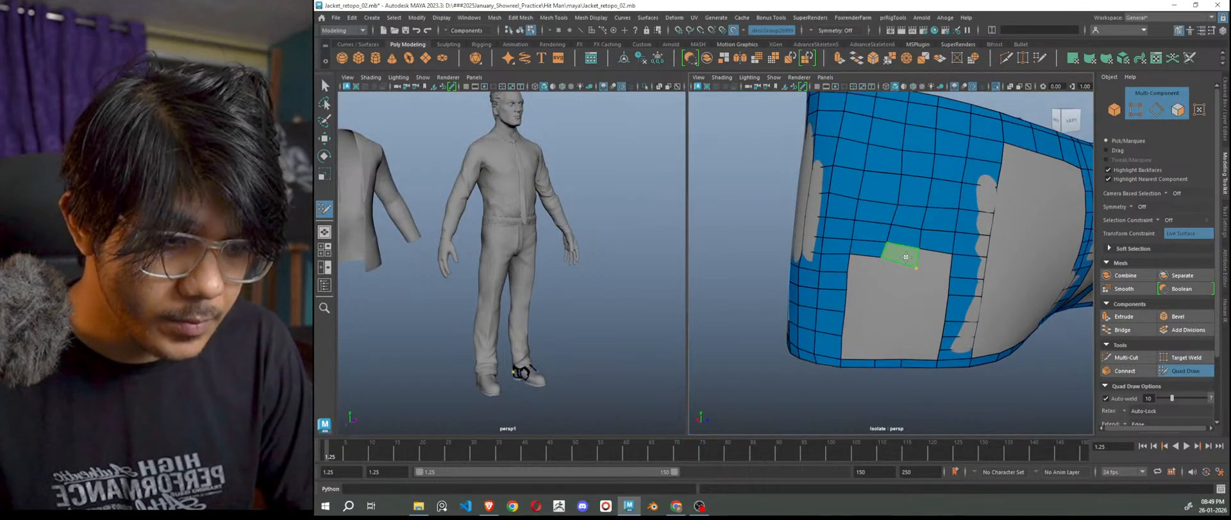
pyautogui.keyDown('shift'); pyautogui.click(933, 277); pyautogui.keyUp('shift')
pyautogui.scroll(2, 892, 332)
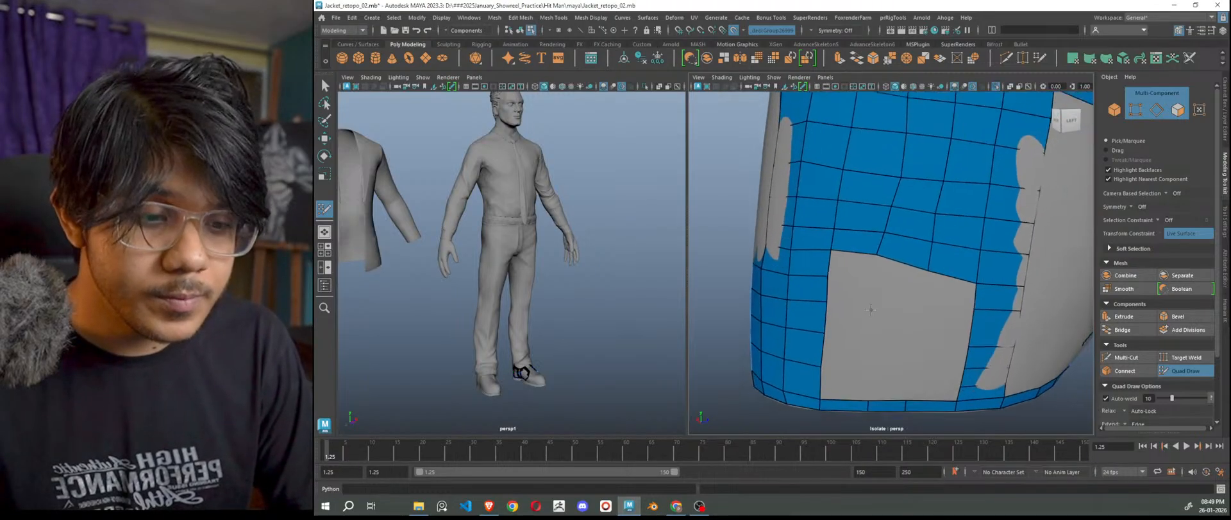
# Place guide points and fill a seventh row of three quads linking the back block to the dividing column.
pyautogui.scroll(-1, 892, 332)
pyautogui.click(871, 281)
pyautogui.keyDown('shift'); pyautogui.click(858, 266); pyautogui.keyUp('shift')
pyautogui.click(918, 292)
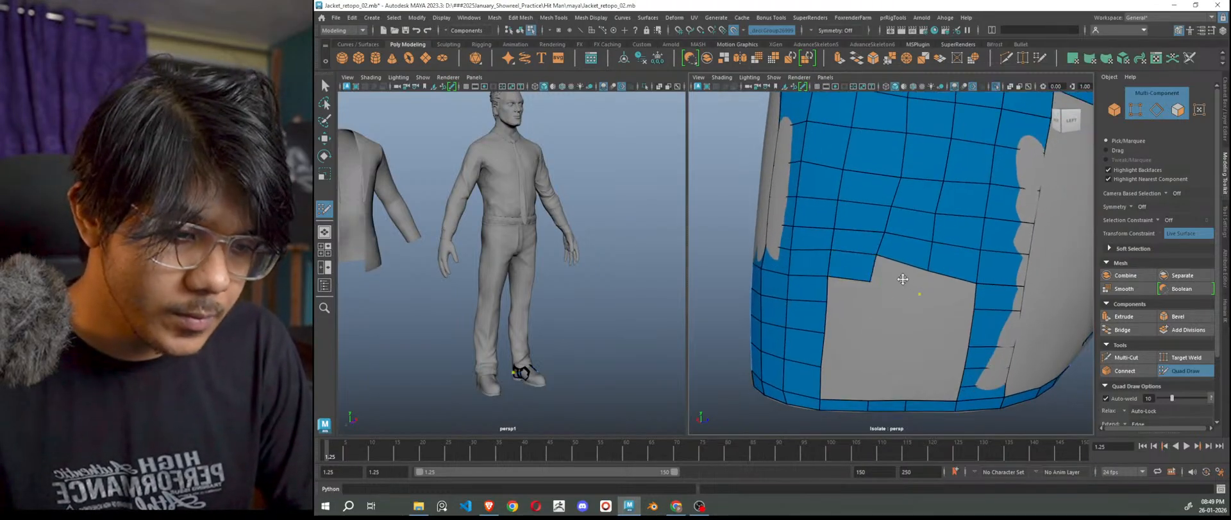
pyautogui.keyDown('shift'); pyautogui.click(904, 280); pyautogui.keyUp('shift')
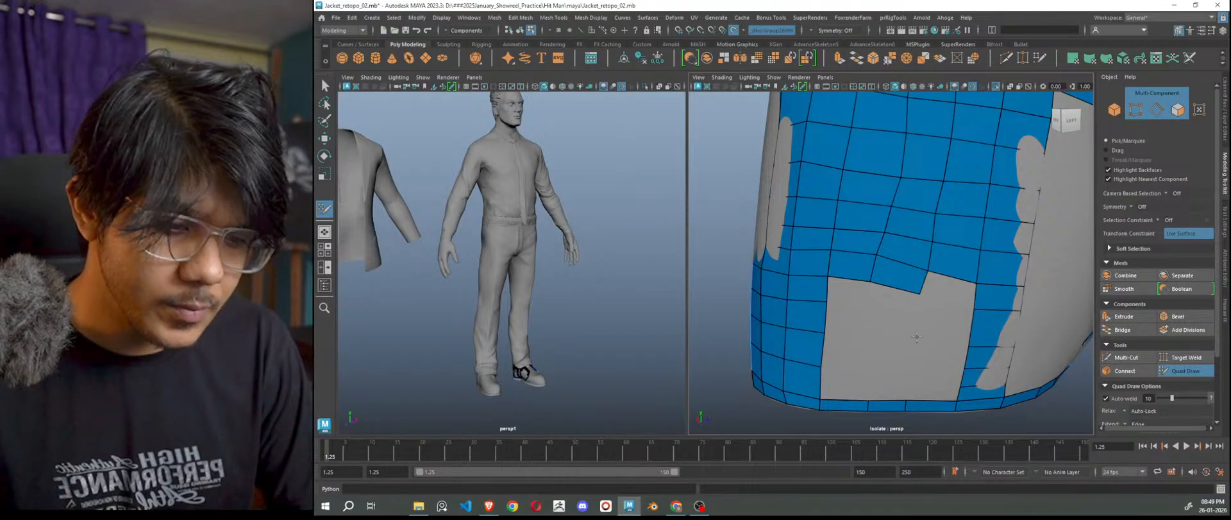
pyautogui.keyDown('shift'); pyautogui.click(943, 295); pyautogui.keyUp('shift')
# Relax the newly filled rows so their quads are evenly spaced between the back block and the dividing column.
pyautogui.scroll(-2, 919, 336)
pyautogui.scroll(1, 910, 325)
pyautogui.moveTo(892, 193)
pyautogui.keyDown('shift'); pyautogui.mouseDown()
pyautogui.moveTo(898, 173)
pyautogui.moveTo(932, 197)
pyautogui.moveTo(928, 233)
pyautogui.mouseUp(); pyautogui.keyUp('shift')
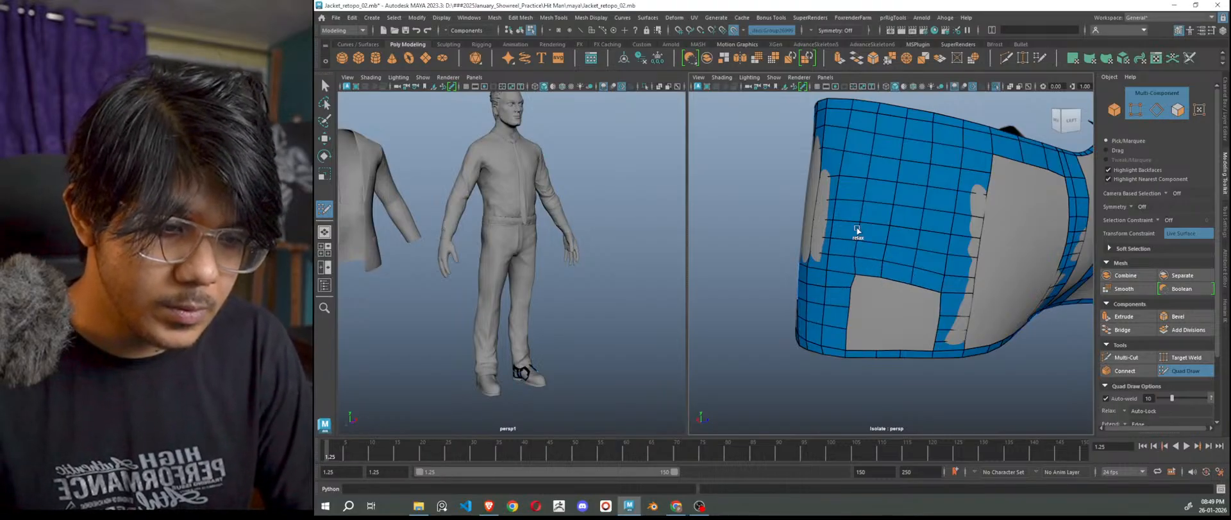
# Fill an eighth row of three quads beneath the relaxed rows.
pyautogui.scroll(3, 847, 309)
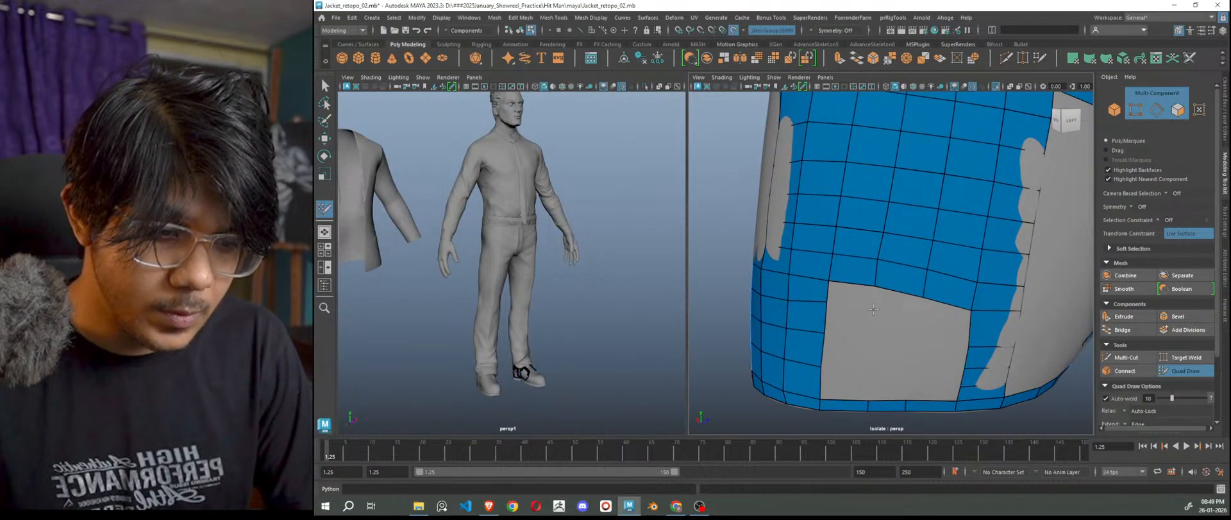
pyautogui.keyDown('shift'); pyautogui.click(852, 298); pyautogui.keyUp('shift')
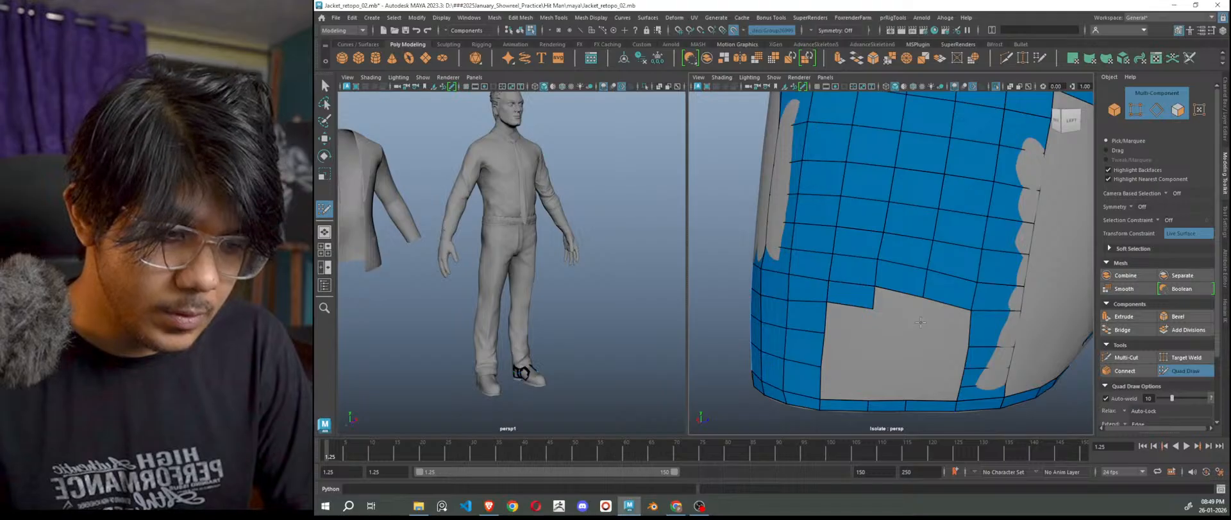
pyautogui.keyDown('shift'); pyautogui.click(911, 316); pyautogui.keyUp('shift')
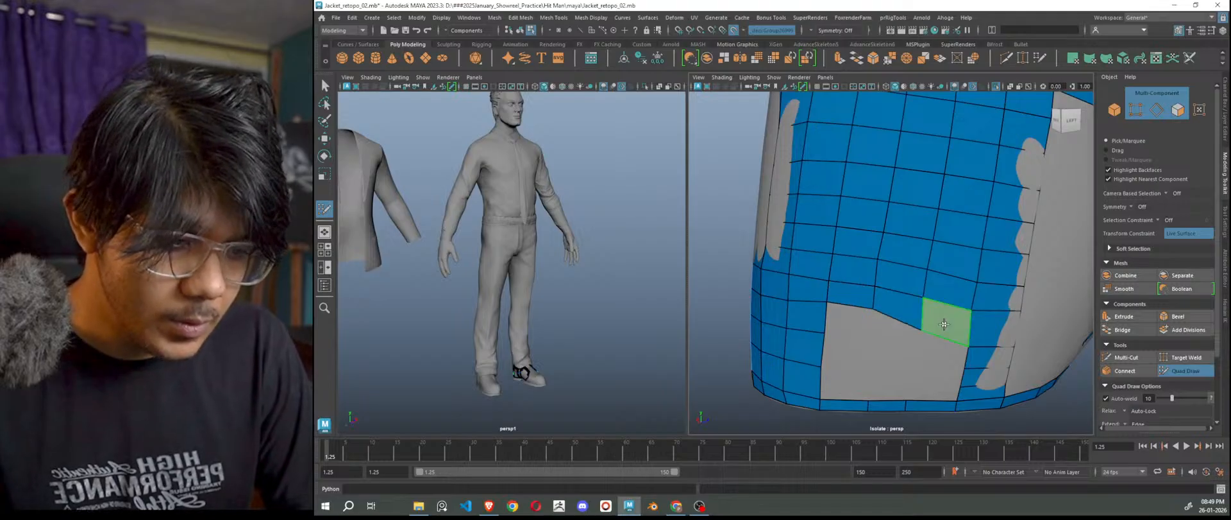
pyautogui.keyDown('shift'); pyautogui.click(946, 320); pyautogui.keyUp('shift')
# Place guide points and fill a ninth row of three quads, sloping from the back block to the dividing column.
pyautogui.keyDown('alt'); pyautogui.moveTo(937, 326); pyautogui.dragTo(893, 352); pyautogui.keyUp('alt')
pyautogui.keyDown('alt'); pyautogui.moveTo(894, 352); pyautogui.dragTo(872, 330, button='middle'); pyautogui.keyUp('alt')
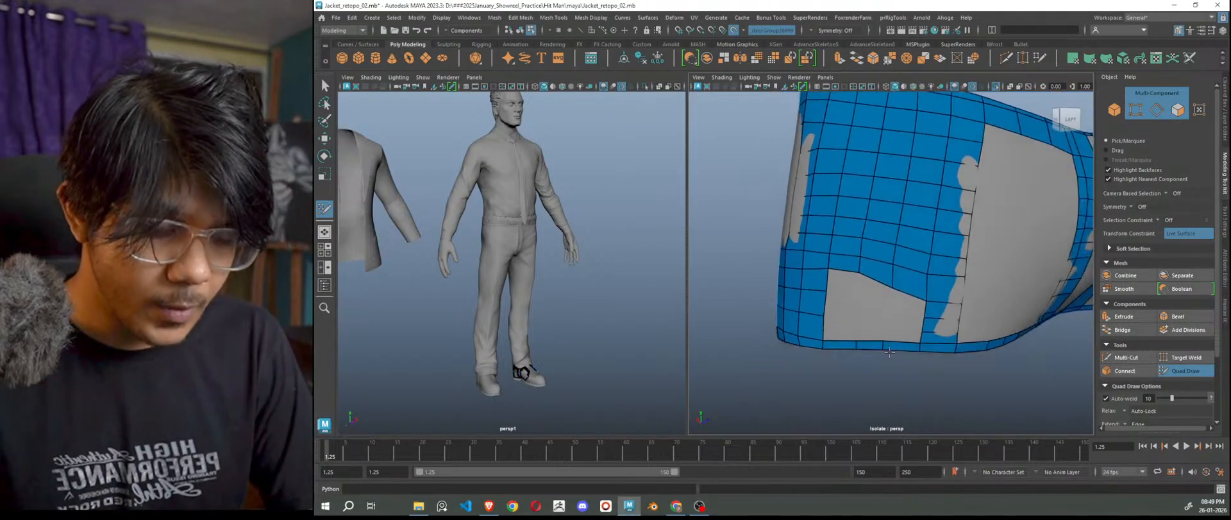
pyautogui.keyDown('alt'); pyautogui.moveTo(871, 330); pyautogui.dragTo(897, 351); pyautogui.keyUp('alt')
pyautogui.scroll(2, 897, 351)
pyautogui.keyDown('alt'); pyautogui.moveTo(891, 353); pyautogui.dragTo(876, 291, button='middle'); pyautogui.keyUp('alt')
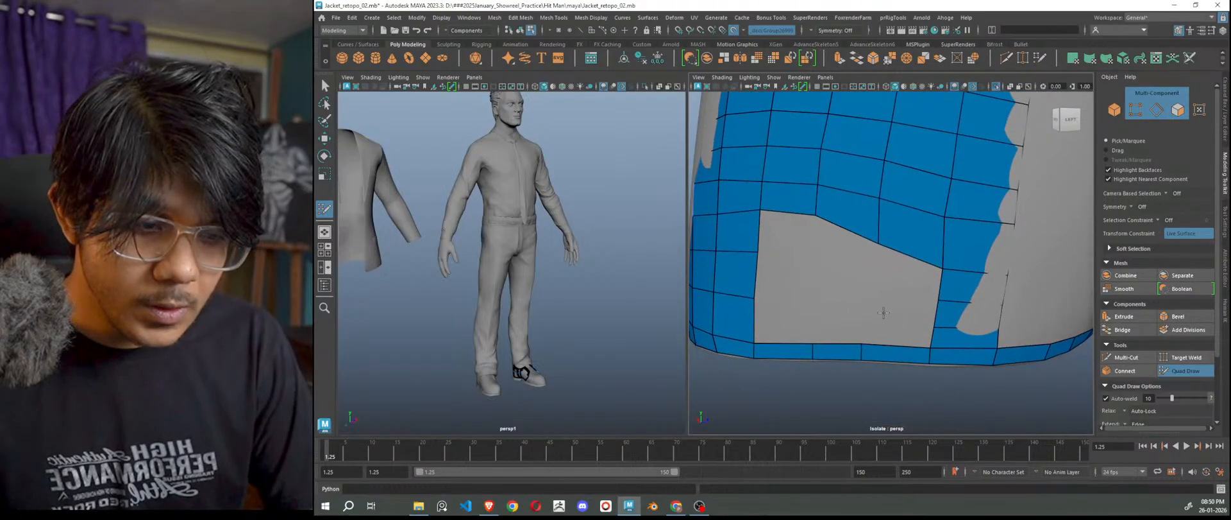
pyautogui.click(880, 280)
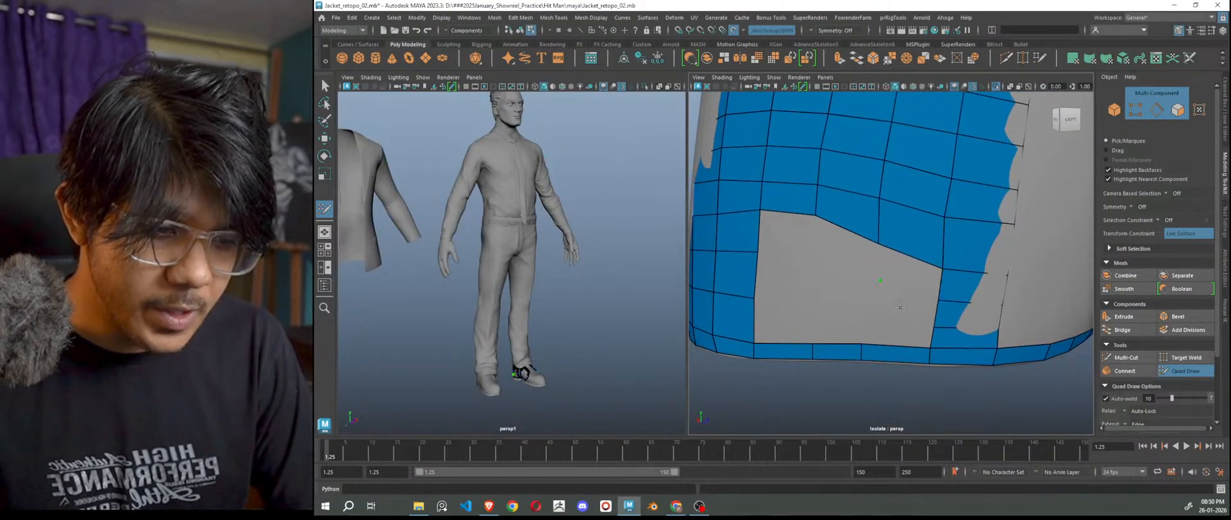
pyautogui.keyDown('shift'); pyautogui.click(898, 313); pyautogui.keyUp('shift')
pyautogui.hotkey('ctrl', 'z')
pyautogui.keyDown('shift'); pyautogui.click(902, 264); pyautogui.keyUp('shift')
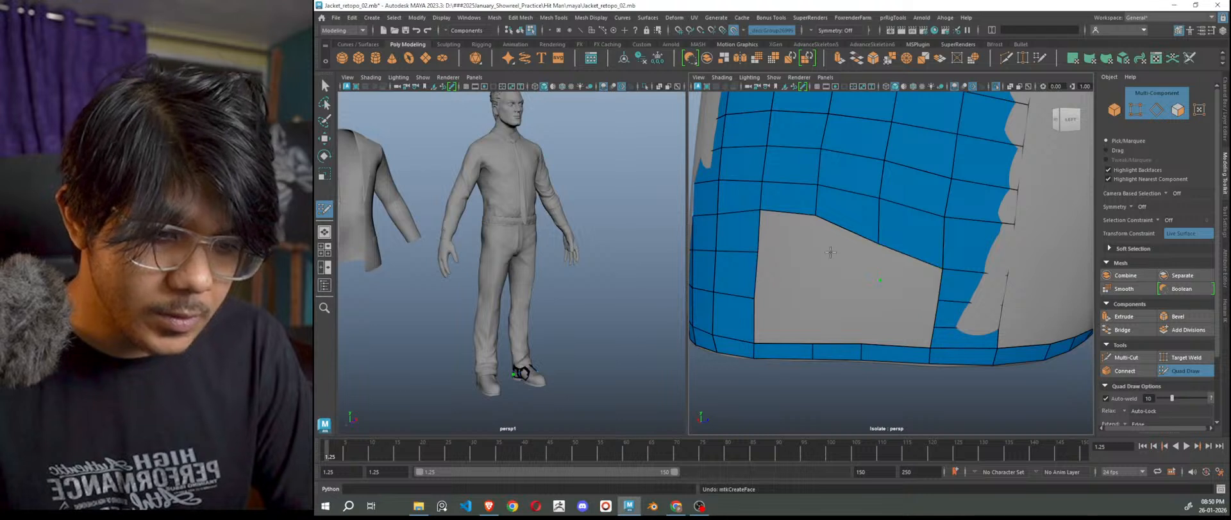
pyautogui.click(808, 259)
pyautogui.keyDown('shift'); pyautogui.click(841, 250); pyautogui.keyUp('shift')
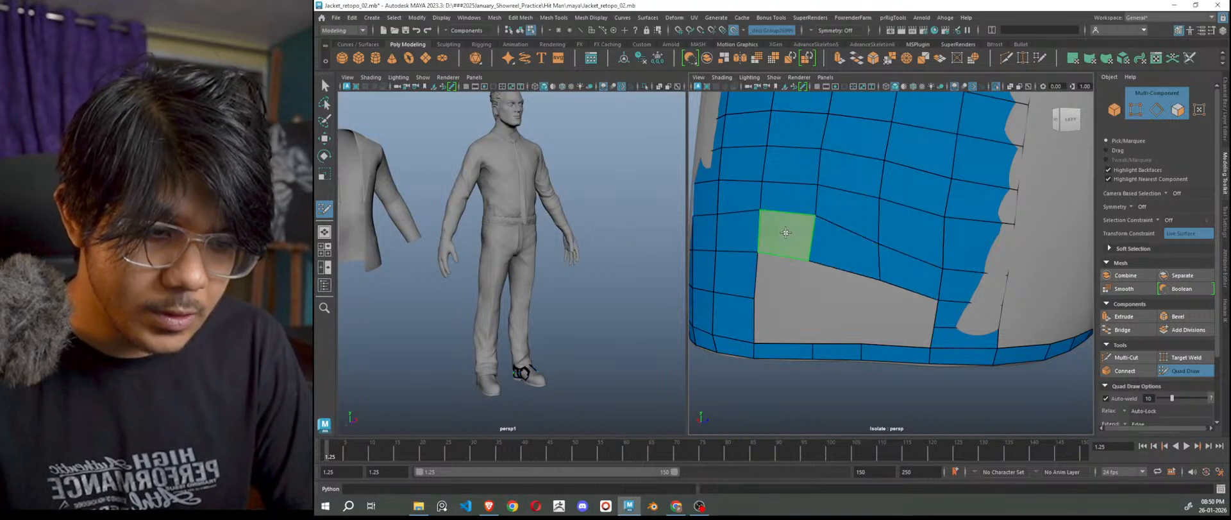
pyautogui.keyDown('shift'); pyautogui.click(797, 281); pyautogui.keyUp('shift')
# Place two guide points and fill a tenth row of three quads just above the last gap.
pyautogui.click(807, 299)
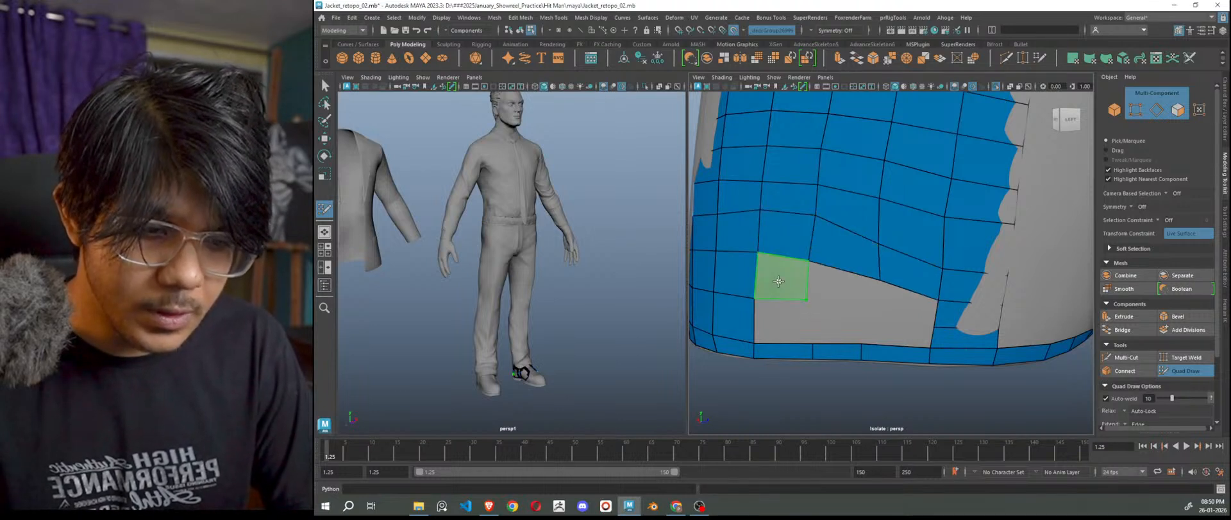
pyautogui.keyDown('shift'); pyautogui.click(779, 281); pyautogui.keyUp('shift')
pyautogui.click(874, 310)
pyautogui.keyDown('shift'); pyautogui.click(841, 285); pyautogui.keyUp('shift')
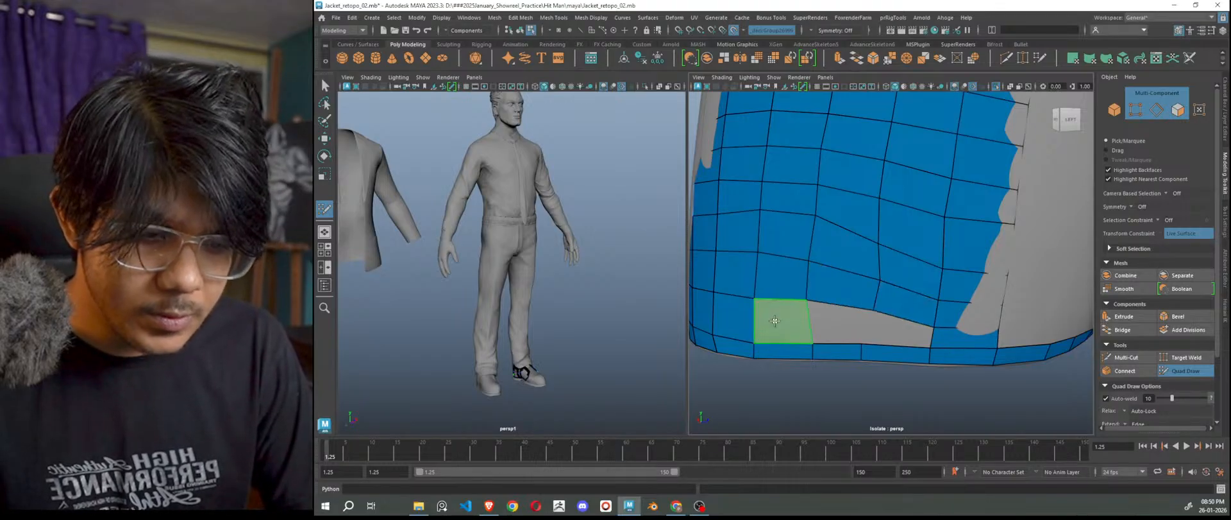
# Close the remaining gap with a final row of three quads welded to the lower border strip.
pyautogui.keyDown('shift'); pyautogui.click(785, 320); pyautogui.keyUp('shift')
pyautogui.keyDown('shift'); pyautogui.click(838, 321); pyautogui.keyUp('shift')
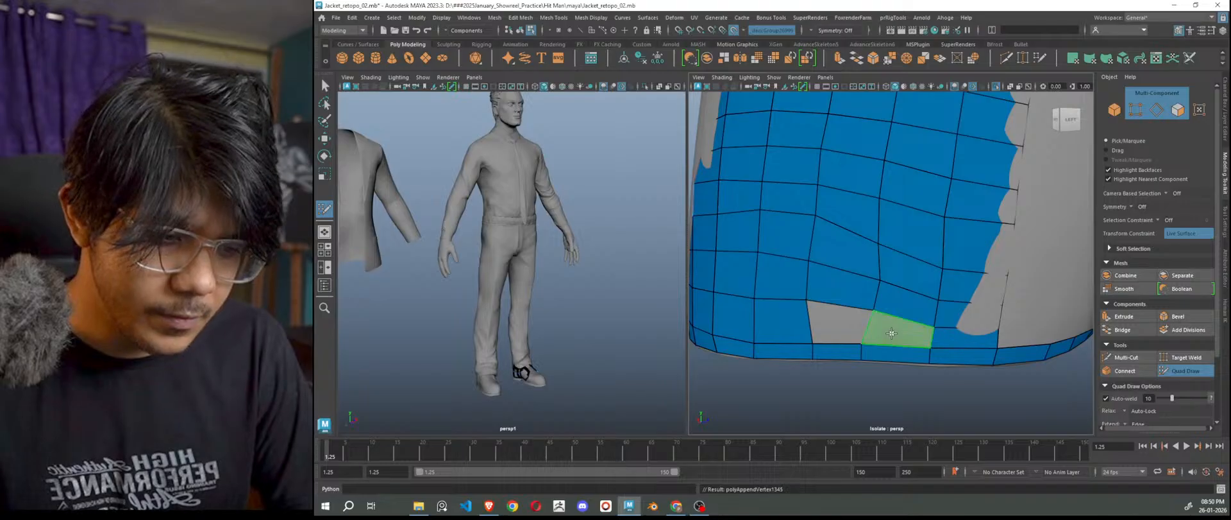
pyautogui.keyDown('shift'); pyautogui.click(843, 325); pyautogui.keyUp('shift')
pyautogui.keyDown('shift'); pyautogui.click(891, 332); pyautogui.keyUp('shift')
# Relax the filled quads in the lower part of the back pad to even out their spacing.
pyautogui.scroll(-5, 867, 343)
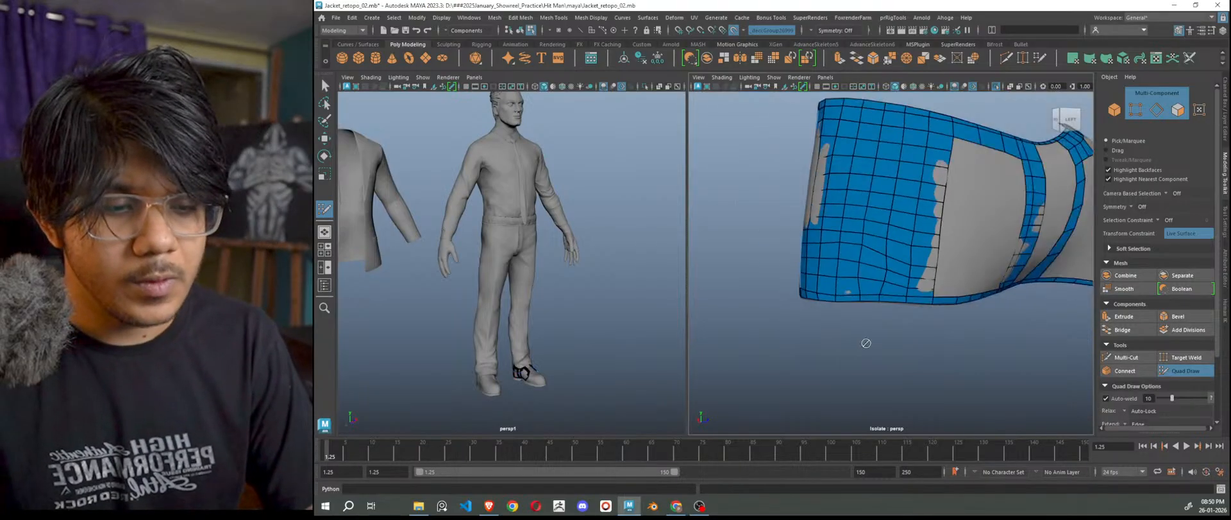
pyautogui.scroll(4, 867, 342)
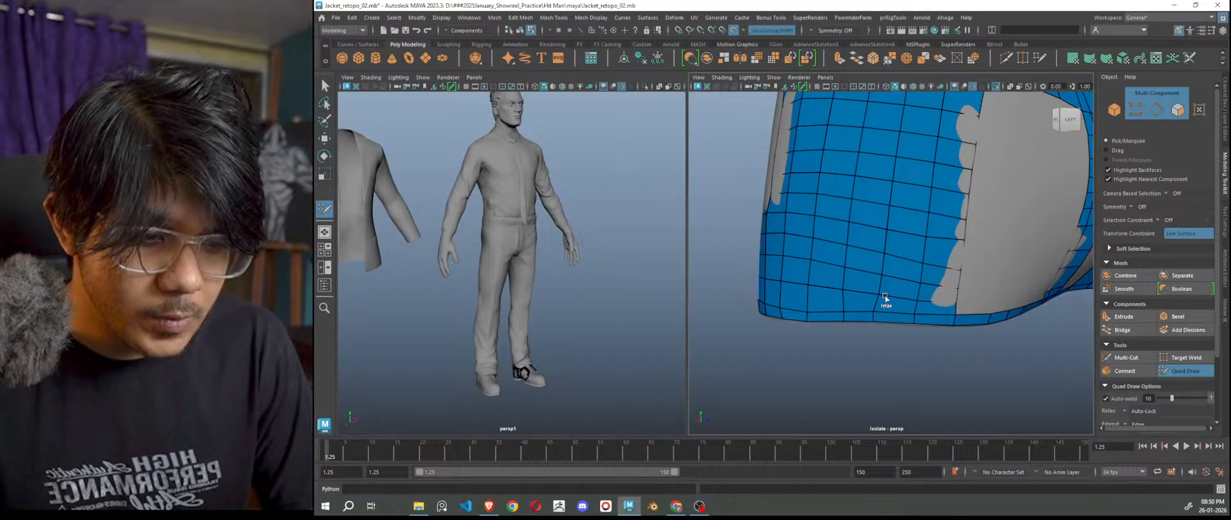
pyautogui.keyDown('ctrl'); pyautogui.click(823, 318); pyautogui.keyUp('ctrl')
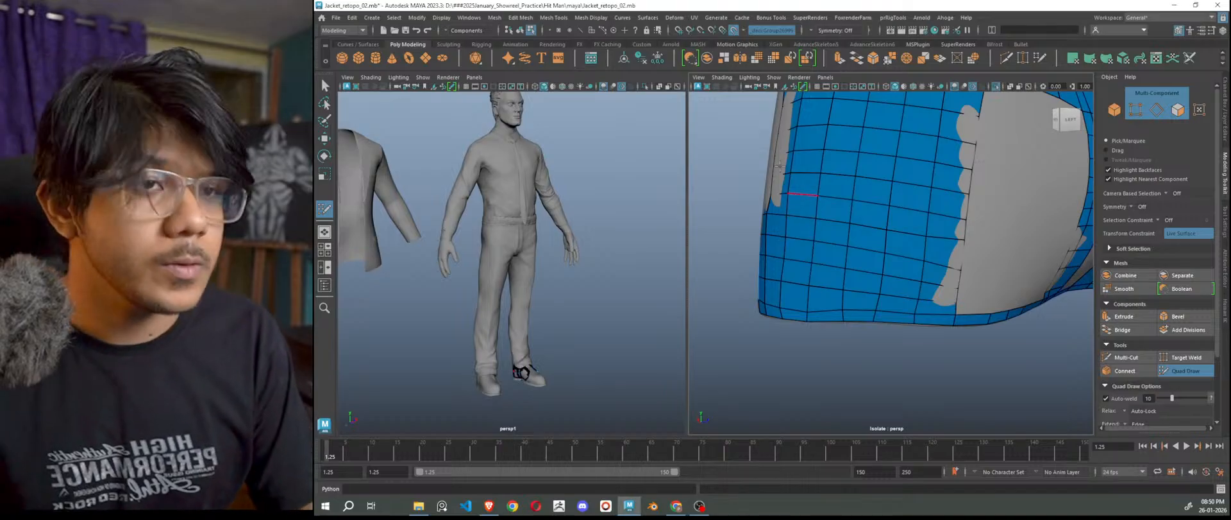
# Fill the quad between the hanging quad and the first eyelet ring on the shoe's lace panel.
pyautogui.scroll(-5, 902, 214)
pyautogui.keyDown('alt'); pyautogui.moveTo(894, 315); pyautogui.dragTo(904, 325, button='middle'); pyautogui.keyUp('alt')
pyautogui.scroll(3, 905, 325)
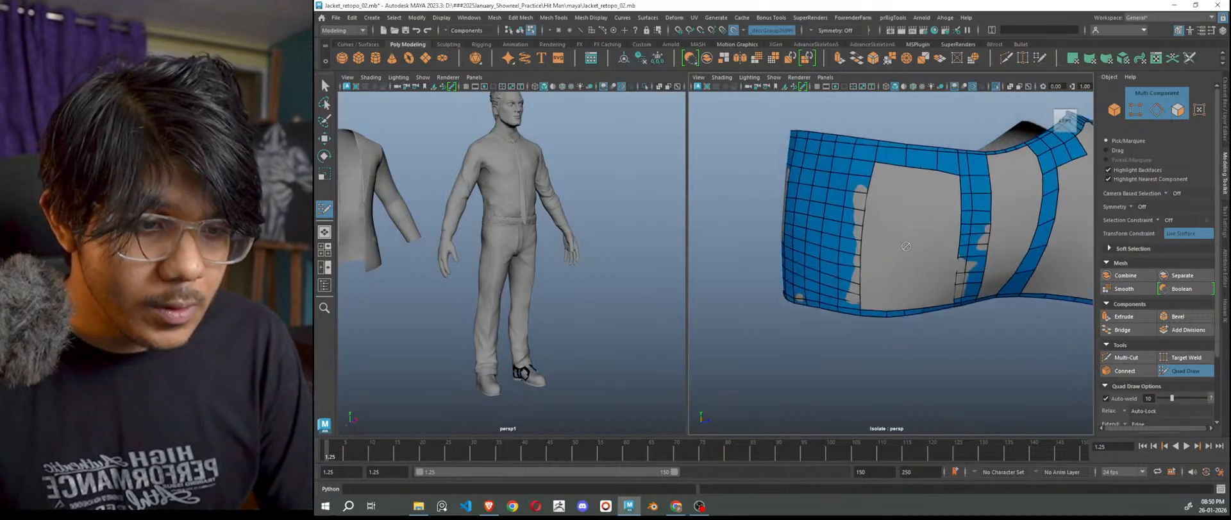
pyautogui.keyDown('alt'); pyautogui.moveTo(924, 268); pyautogui.dragTo(1062, 241); pyautogui.keyUp('alt')
pyautogui.keyDown('alt'); pyautogui.moveTo(1061, 241); pyautogui.dragTo(914, 206, button='middle'); pyautogui.keyUp('alt')
pyautogui.scroll(4, 913, 206)
pyautogui.scroll(3, 913, 206)
pyautogui.keyDown('alt'); pyautogui.moveTo(913, 205); pyautogui.dragTo(946, 245); pyautogui.keyUp('alt')
pyautogui.keyDown('alt'); pyautogui.moveTo(946, 245); pyautogui.dragTo(911, 233, button='middle'); pyautogui.keyUp('alt')
pyautogui.scroll(3, 903, 243)
pyautogui.keyDown('alt'); pyautogui.moveTo(902, 243); pyautogui.dragTo(801, 237); pyautogui.keyUp('alt')
pyautogui.scroll(2, 821, 227)
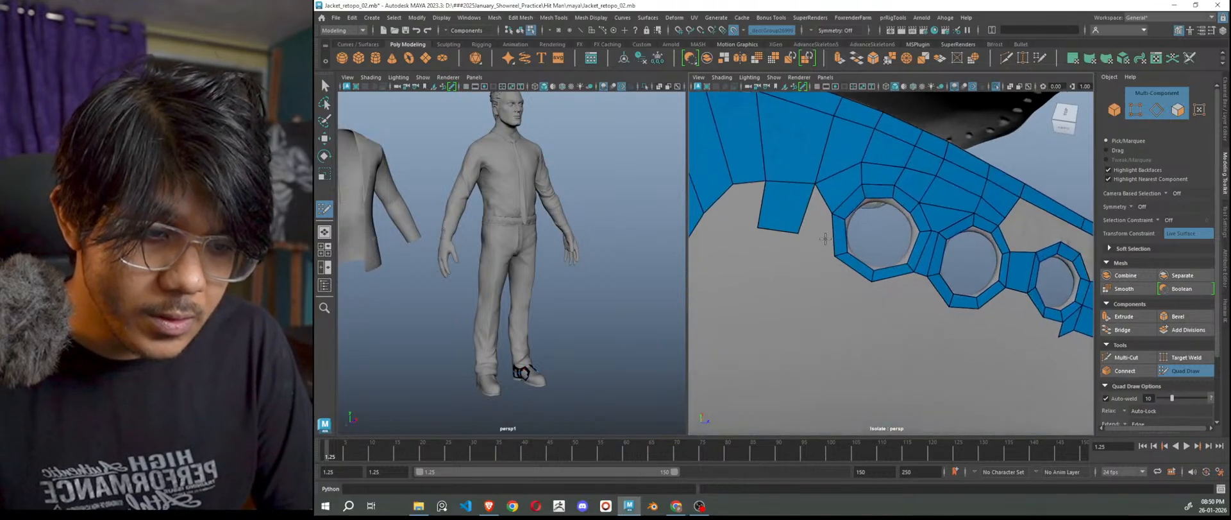
pyautogui.keyDown('shift'); pyautogui.click(821, 226); pyautogui.keyUp('shift')
pyautogui.scroll(-5, 830, 267)
pyautogui.scroll(6, 833, 276)
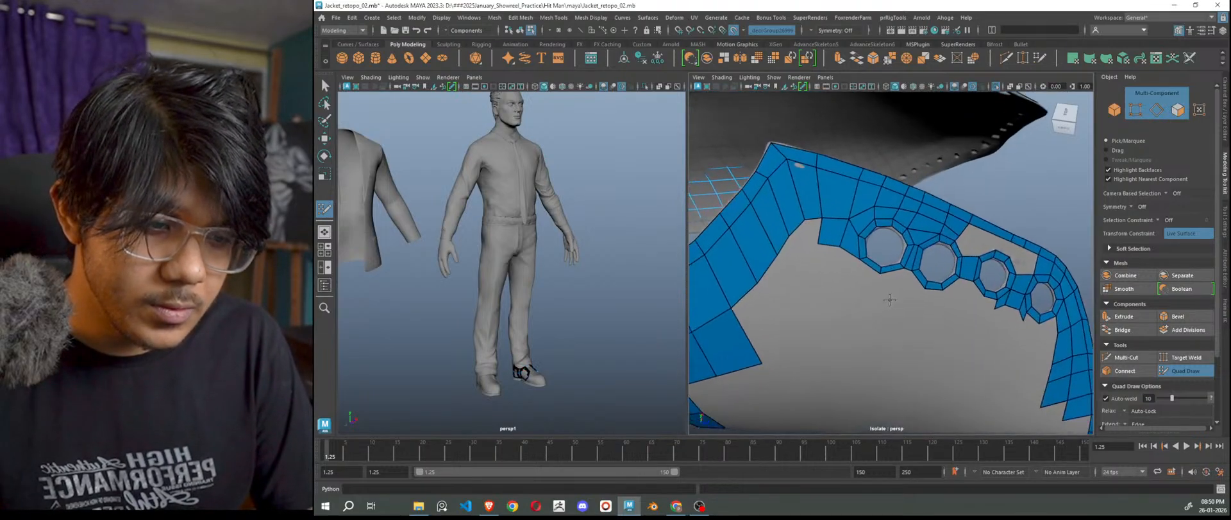
pyautogui.keyDown('shift'); pyautogui.click(916, 295); pyautogui.keyUp('shift')
pyautogui.click(907, 301)
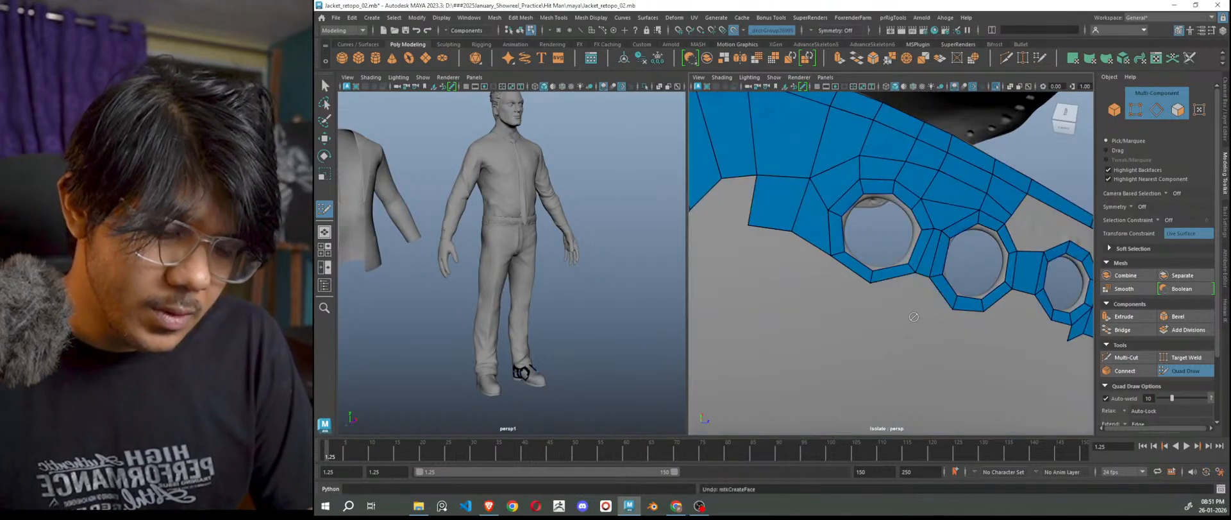
pyautogui.keyDown('shift'); pyautogui.click(917, 291); pyautogui.keyUp('shift')
pyautogui.keyDown('shift'); pyautogui.click(887, 290); pyautogui.keyUp('shift')
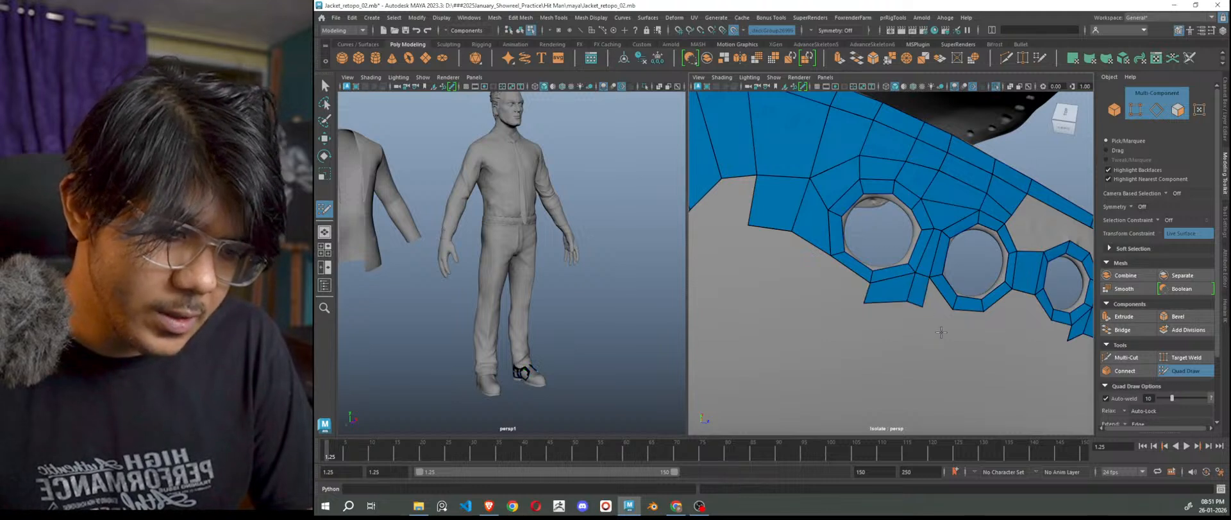
pyautogui.keyDown('shift'); pyautogui.click(935, 303); pyautogui.keyUp('shift')
pyautogui.scroll(-5, 893, 340)
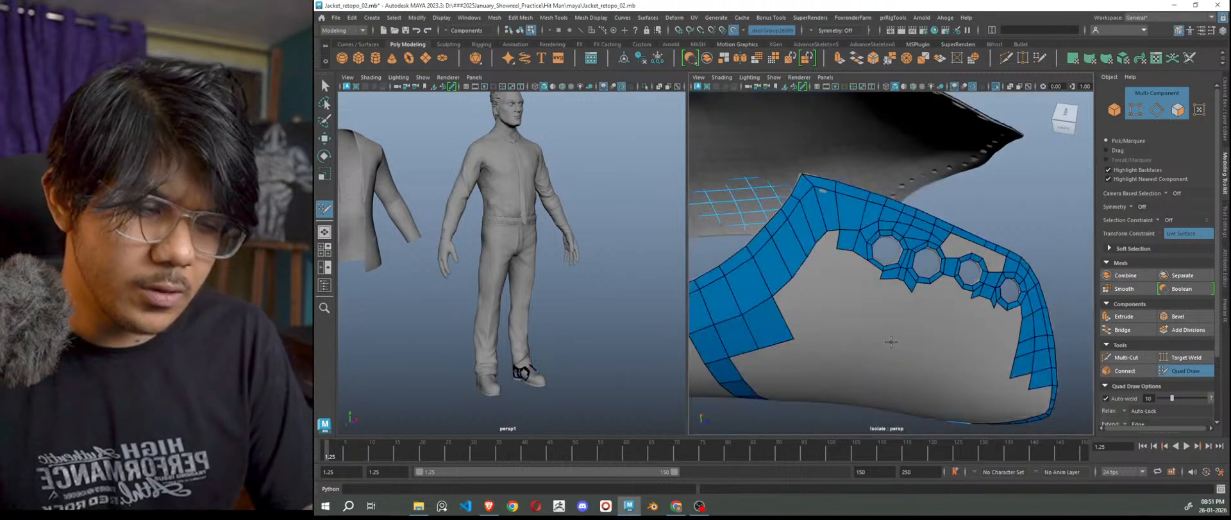
pyautogui.scroll(4, 893, 339)
pyautogui.scroll(-1, 905, 334)
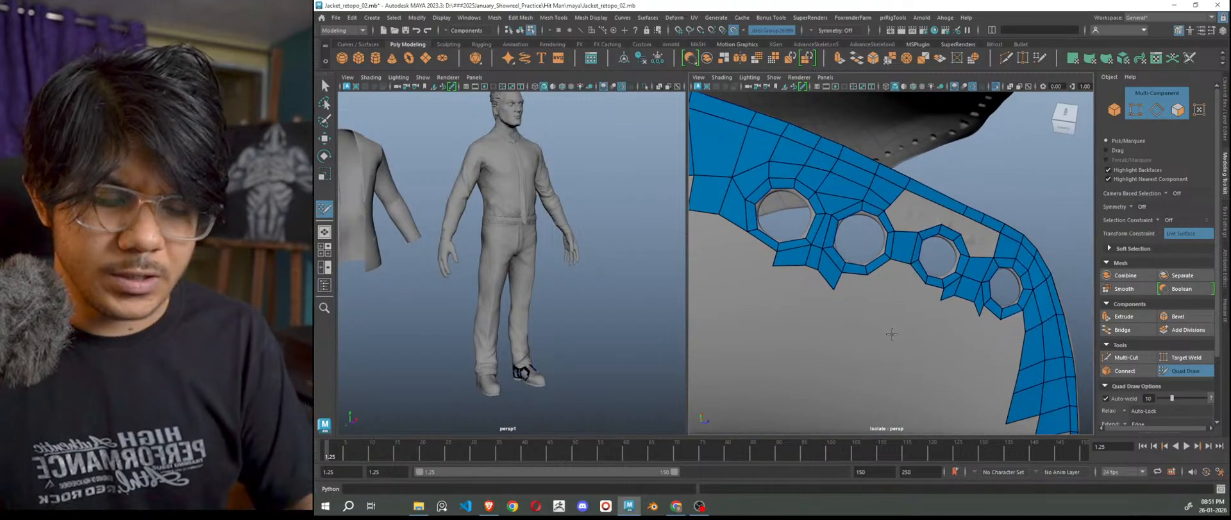
pyautogui.hotkey('ctrl', 'z')
pyautogui.hotkey('ctrl', 'z')
pyautogui.hotkey('ctrl', 'z')
pyautogui.hotkey('ctrl', 'z')
# Fill the notches below the joins between the first and second and the second and third eyelet rings.
pyautogui.keyDown('shift'); pyautogui.click(811, 258); pyautogui.keyUp('shift')
pyautogui.press('f')
pyautogui.press('[')
pyautogui.keyDown('alt'); pyautogui.moveTo(911, 296); pyautogui.dragTo(837, 276, button='middle'); pyautogui.keyUp('alt')
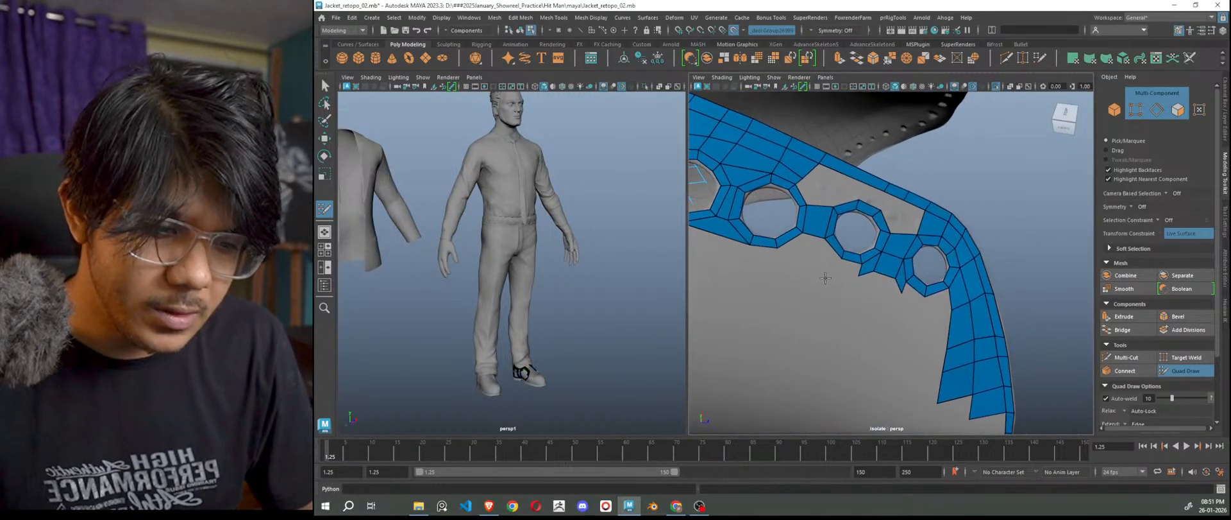
pyautogui.scroll(2, 834, 279)
pyautogui.keyDown('shift'); pyautogui.click(803, 247); pyautogui.keyUp('shift')
# Fill the notch above the join between the second and third eyelet rings.
pyautogui.scroll(-1, 805, 248)
pyautogui.keyDown('alt'); pyautogui.moveTo(804, 248); pyautogui.dragTo(898, 308); pyautogui.keyUp('alt')
pyautogui.keyDown('alt'); pyautogui.moveTo(898, 308); pyautogui.dragTo(915, 342, button='middle'); pyautogui.keyUp('alt')
pyautogui.keyDown('shift'); pyautogui.click(930, 293); pyautogui.keyUp('shift')
pyautogui.keyDown('ctrl'); pyautogui.moveTo(915, 294); pyautogui.dragTo(972, 294); pyautogui.keyUp('ctrl')
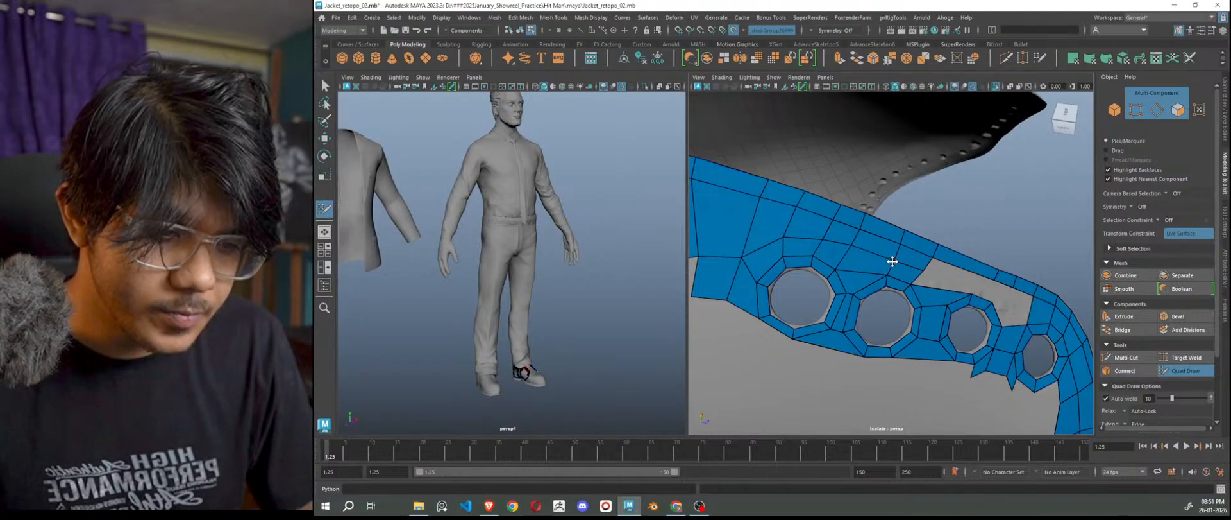
# Fill the two long quads above the third eyelet ring on the lace panel and slide the adjoining border edge to straighten them.
pyautogui.keyDown('alt'); pyautogui.moveTo(809, 255); pyautogui.dragTo(772, 234, button='right'); pyautogui.keyUp('alt')
pyautogui.keyDown('alt'); pyautogui.moveTo(998, 344); pyautogui.dragTo(910, 326, button='middle'); pyautogui.keyUp('alt')
pyautogui.keyDown('alt'); pyautogui.moveTo(910, 326); pyautogui.dragTo(931, 291, button='right'); pyautogui.keyUp('alt')
pyautogui.click(921, 292)
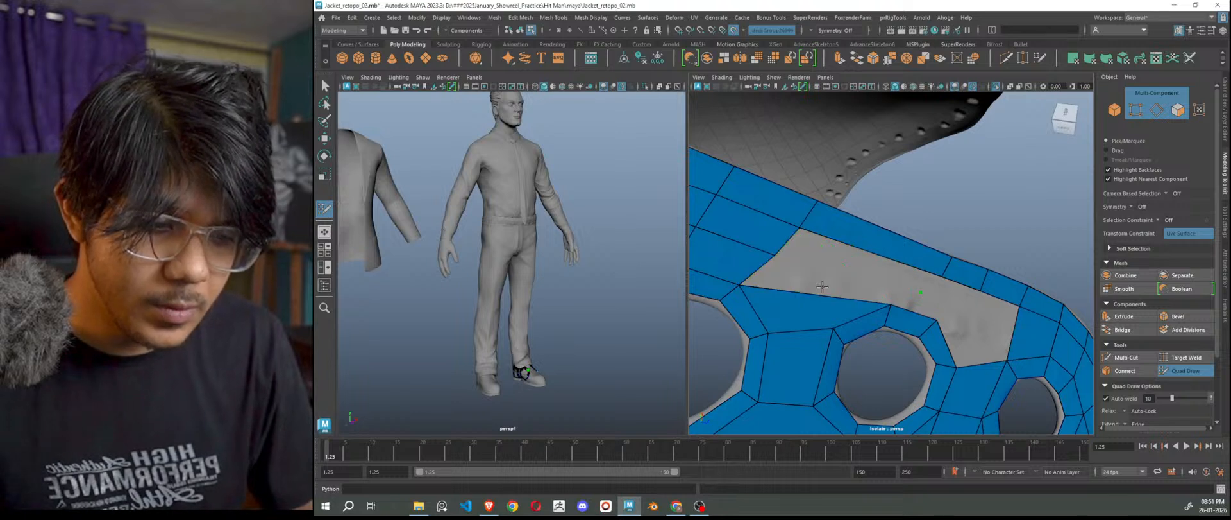
pyautogui.hotkey('ctrl', 'z')
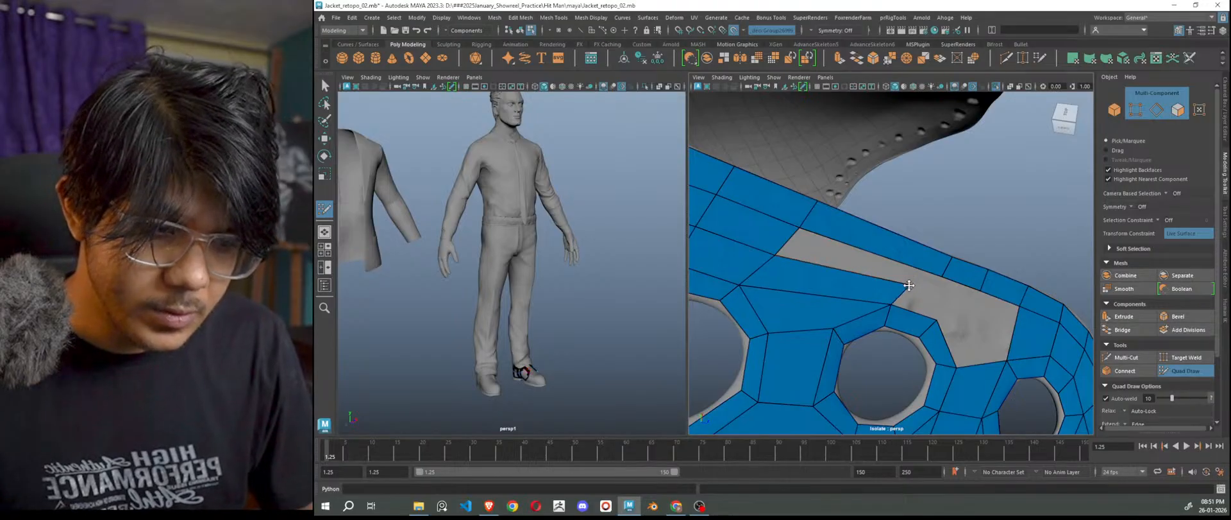
pyautogui.keyDown('shift'); pyautogui.click(930, 279); pyautogui.keyUp('shift')
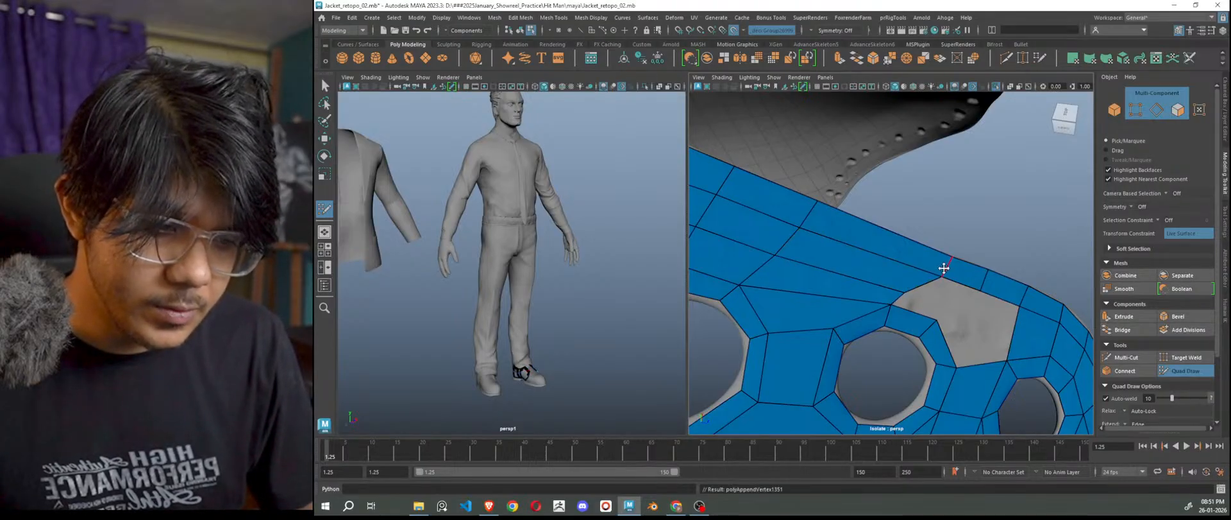
pyautogui.moveTo(919, 257); pyautogui.dragTo(907, 252)
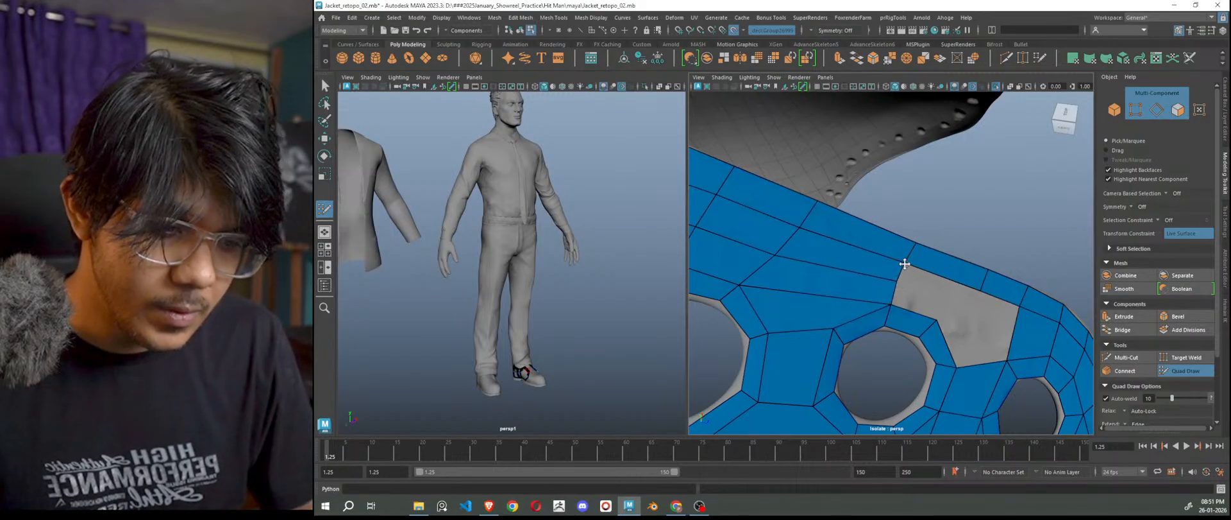
# Fill the next two quads between the border strip and the third eyelet ring.
pyautogui.moveTo(901, 282)
pyautogui.keyDown('alt'); pyautogui.mouseDown(button='right')
pyautogui.moveTo(845, 296)
pyautogui.moveTo(953, 324)
pyautogui.mouseUp(button='right'); pyautogui.keyUp('alt')
pyautogui.keyDown('alt'); pyautogui.moveTo(941, 335); pyautogui.dragTo(928, 282); pyautogui.keyUp('alt')
pyautogui.keyDown('alt'); pyautogui.moveTo(928, 282); pyautogui.dragTo(931, 351, button='middle'); pyautogui.keyUp('alt')
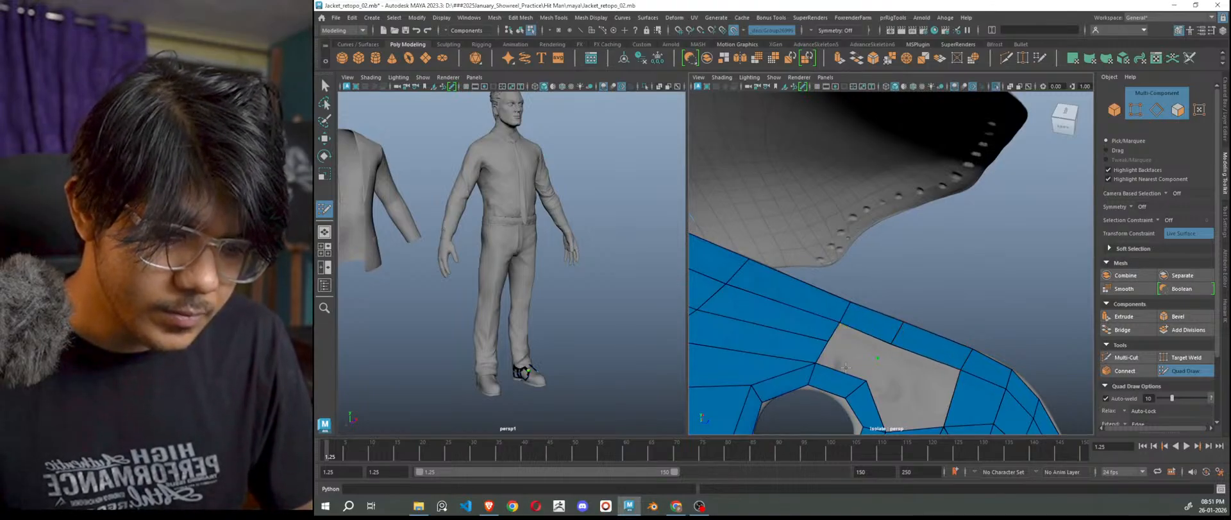
pyautogui.keyDown('shift'); pyautogui.click(866, 343); pyautogui.keyUp('shift')
pyautogui.keyDown('shift'); pyautogui.click(862, 366); pyautogui.keyUp('shift')
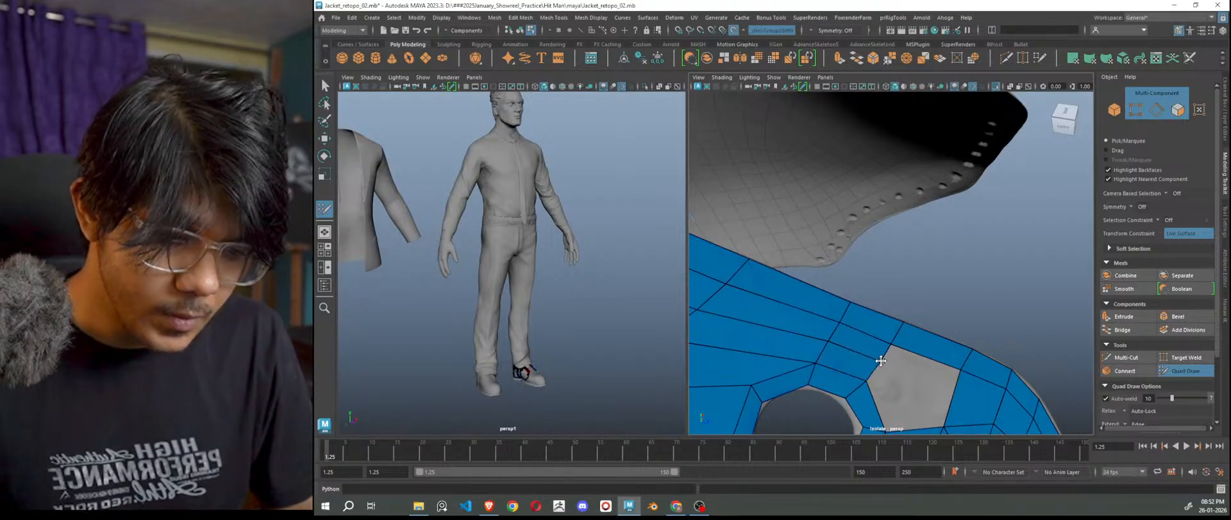
# Fill the remaining gap above the join between the third and fourth eyelet rings.
pyautogui.scroll(-5, 890, 368)
pyautogui.moveTo(909, 375)
pyautogui.keyDown('alt'); pyautogui.mouseDown()
pyautogui.moveTo(873, 385)
pyautogui.moveTo(898, 383)
pyautogui.mouseUp(); pyautogui.keyUp('alt')
pyautogui.scroll(-3, 897, 383)
pyautogui.scroll(10, 900, 383)
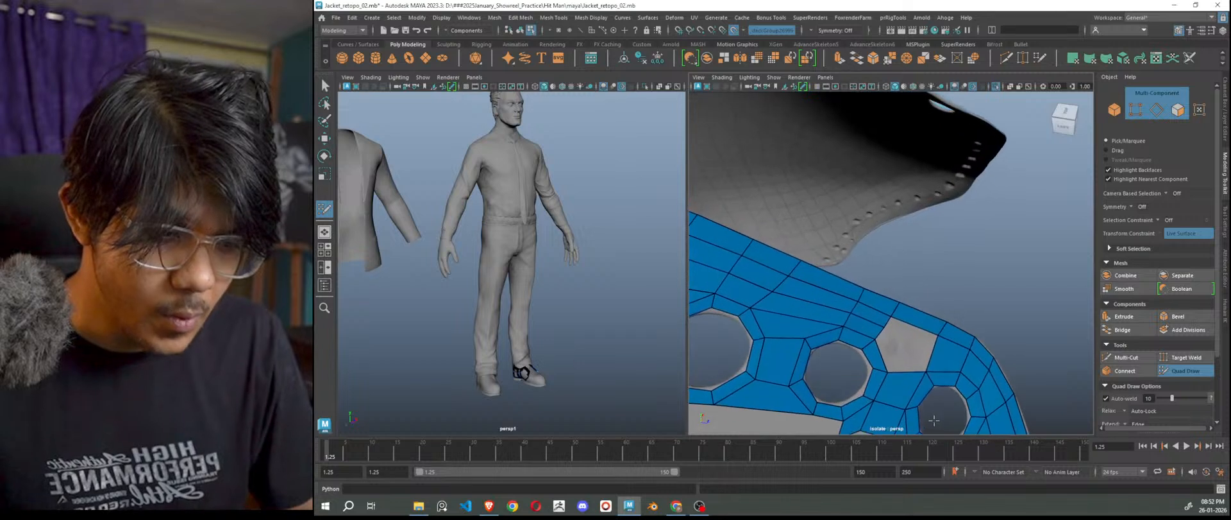
pyautogui.scroll(-5, 941, 361)
pyautogui.scroll(5, 917, 357)
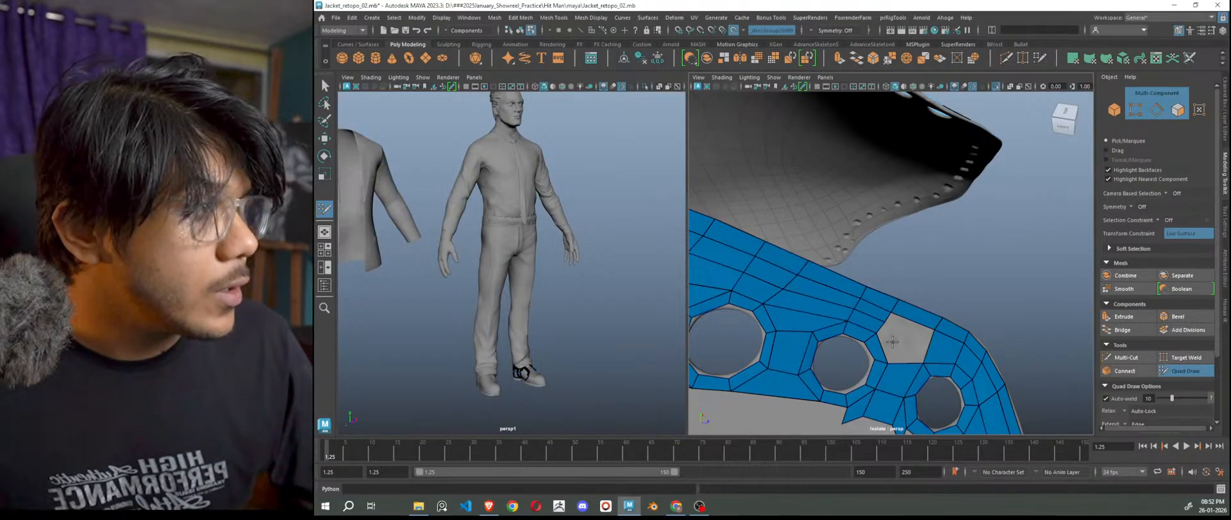
pyautogui.scroll(5, 905, 345)
pyautogui.moveTo(919, 356)
pyautogui.keyDown('alt'); pyautogui.mouseDown(button='middle')
pyautogui.moveTo(839, 245)
pyautogui.moveTo(863, 252)
pyautogui.mouseUp(button='middle'); pyautogui.keyUp('alt')
pyautogui.scroll(-8, 866, 253)
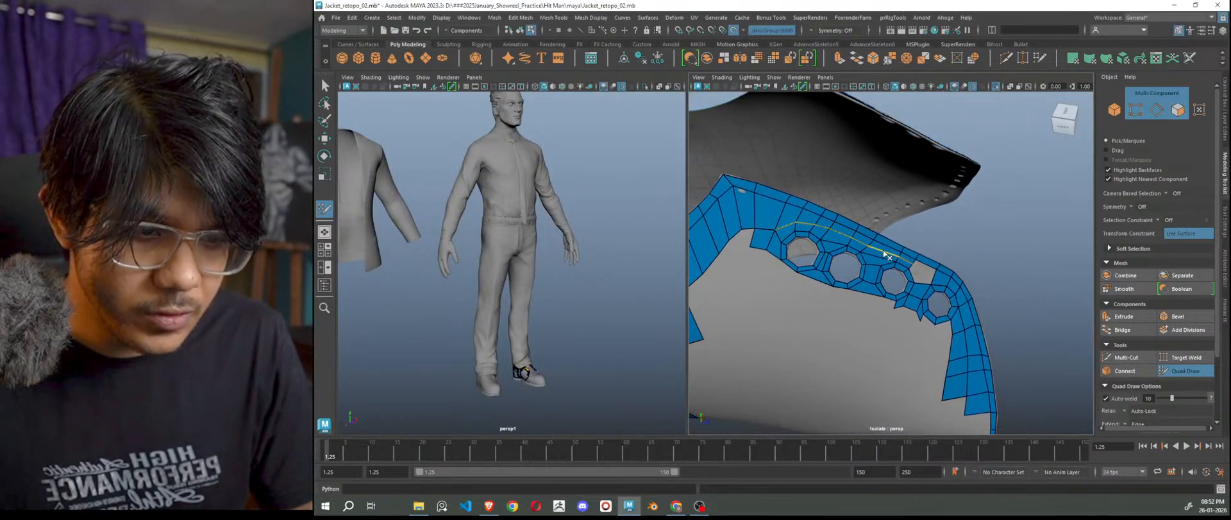
pyautogui.scroll(6, 887, 257)
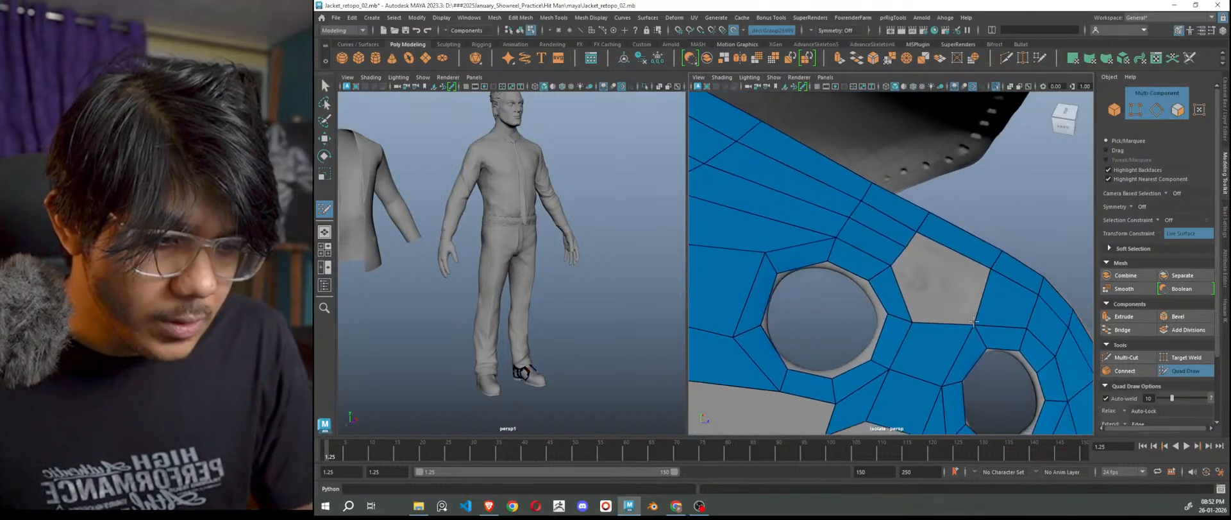
pyautogui.keyDown('shift'); pyautogui.click(927, 286); pyautogui.keyUp('shift')
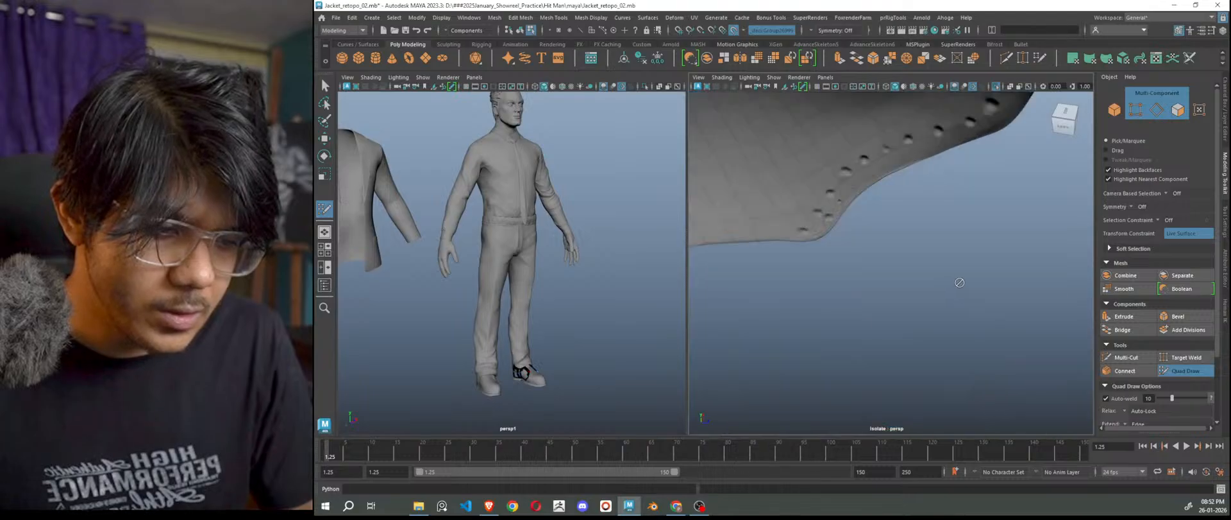
pyautogui.keyDown('shift'); pyautogui.click(955, 274); pyautogui.keyUp('shift')
# Examine the topology around the eyelets and the panel's front corner, including in smooth preview.
pyautogui.scroll(-10, 963, 320)
pyautogui.scroll(5, 963, 321)
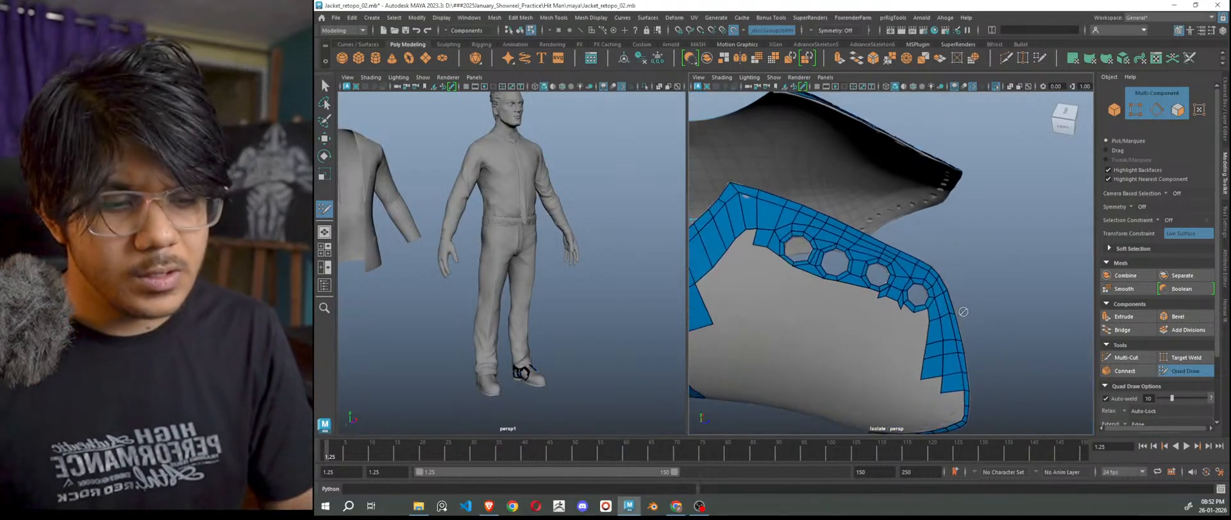
pyautogui.scroll(4, 991, 341)
pyautogui.keyDown('alt'); pyautogui.moveTo(991, 342); pyautogui.dragTo(932, 330); pyautogui.keyUp('alt')
pyautogui.keyDown('alt'); pyautogui.moveTo(932, 329); pyautogui.dragTo(868, 359, button='middle'); pyautogui.keyUp('alt')
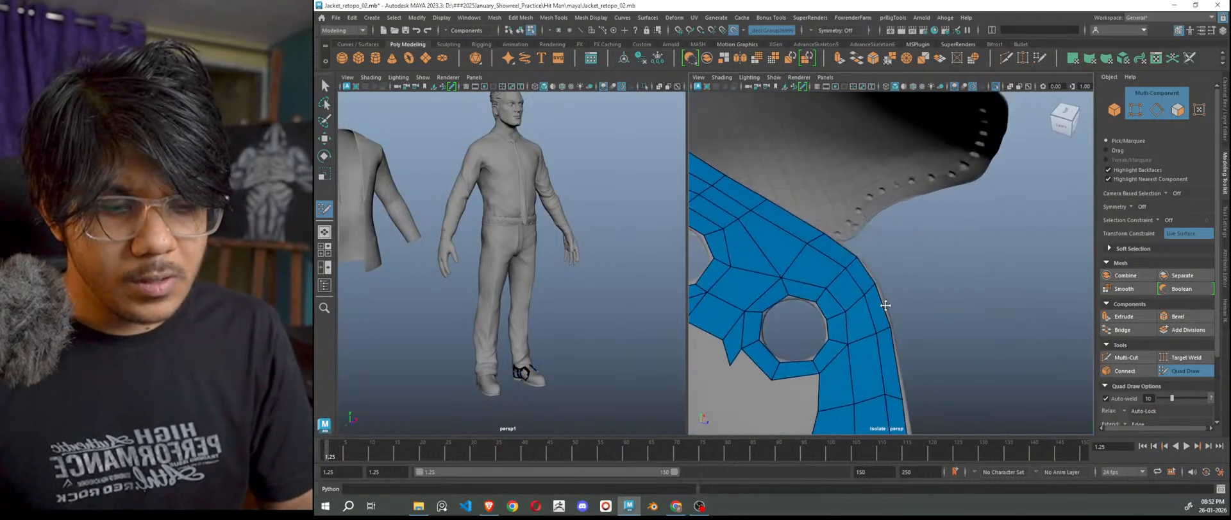
pyautogui.keyDown('alt'); pyautogui.moveTo(846, 293); pyautogui.dragTo(898, 310, button='middle'); pyautogui.keyUp('alt')
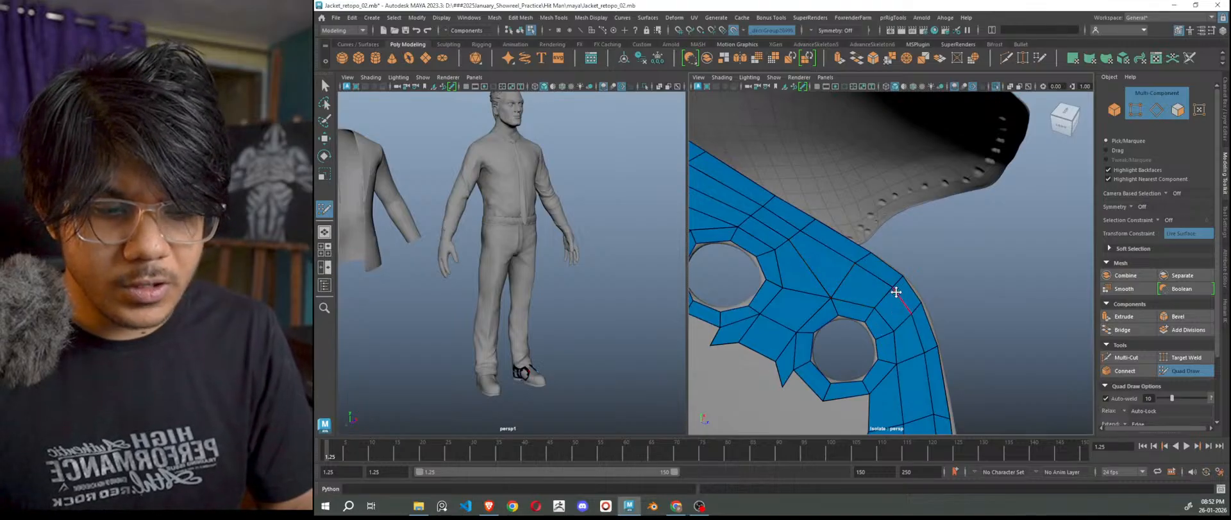
pyautogui.scroll(-5, 911, 294)
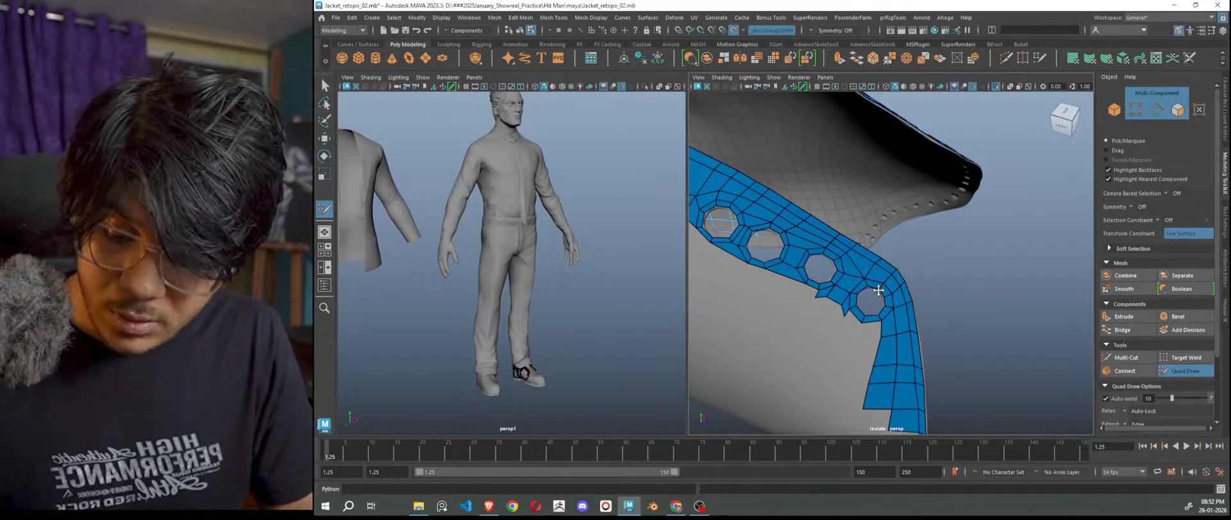
pyautogui.press('3')
pyautogui.scroll(5, 866, 308)
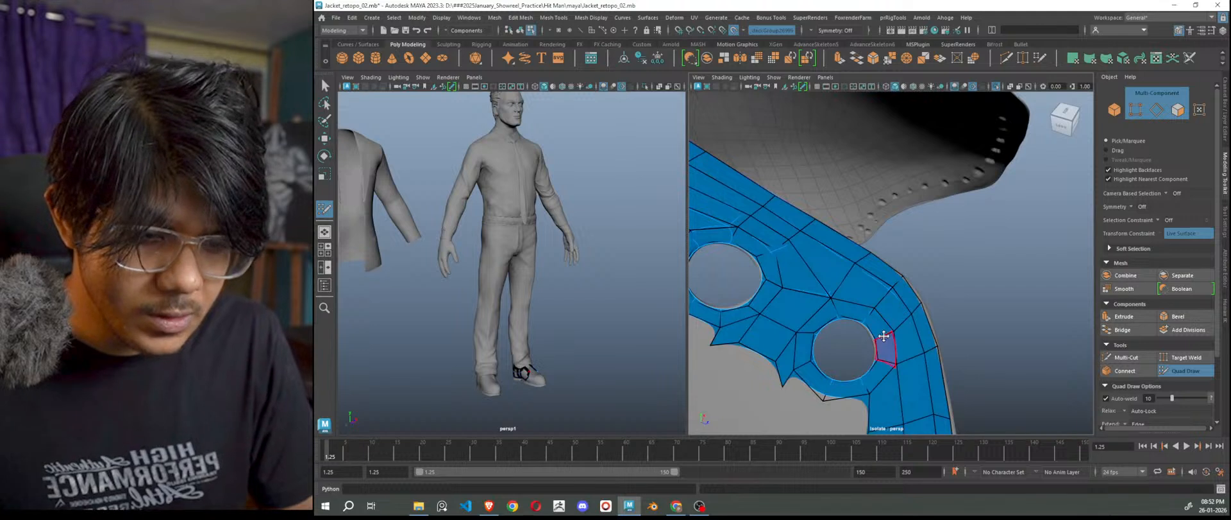
pyautogui.press('1')
pyautogui.scroll(-8, 933, 341)
pyautogui.scroll(5, 949, 337)
pyautogui.keyDown('alt'); pyautogui.moveTo(960, 340); pyautogui.dragTo(920, 312); pyautogui.keyUp('alt')
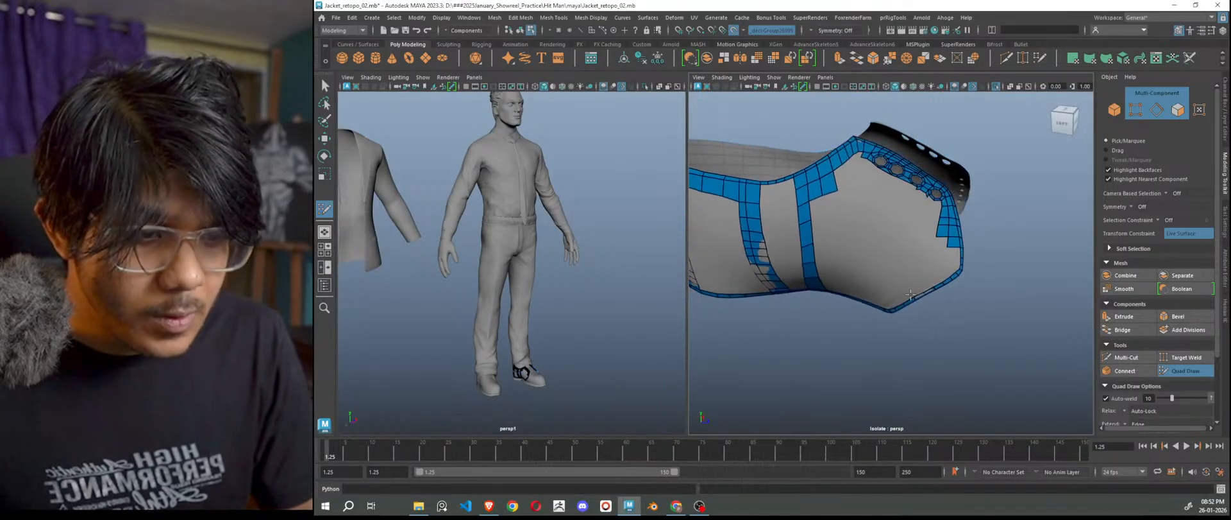
# Fill a row of quads beneath the collar rim, from the side strip toward the strip nearer the lace panel.
pyautogui.scroll(6, 956, 289)
pyautogui.keyDown('alt'); pyautogui.moveTo(1049, 228); pyautogui.dragTo(905, 365, button='middle'); pyautogui.keyUp('alt')
pyautogui.keyDown('alt'); pyautogui.moveTo(905, 365); pyautogui.dragTo(887, 318); pyautogui.keyUp('alt')
pyautogui.keyDown('alt'); pyautogui.moveTo(888, 319); pyautogui.dragTo(953, 283, button='middle'); pyautogui.keyUp('alt')
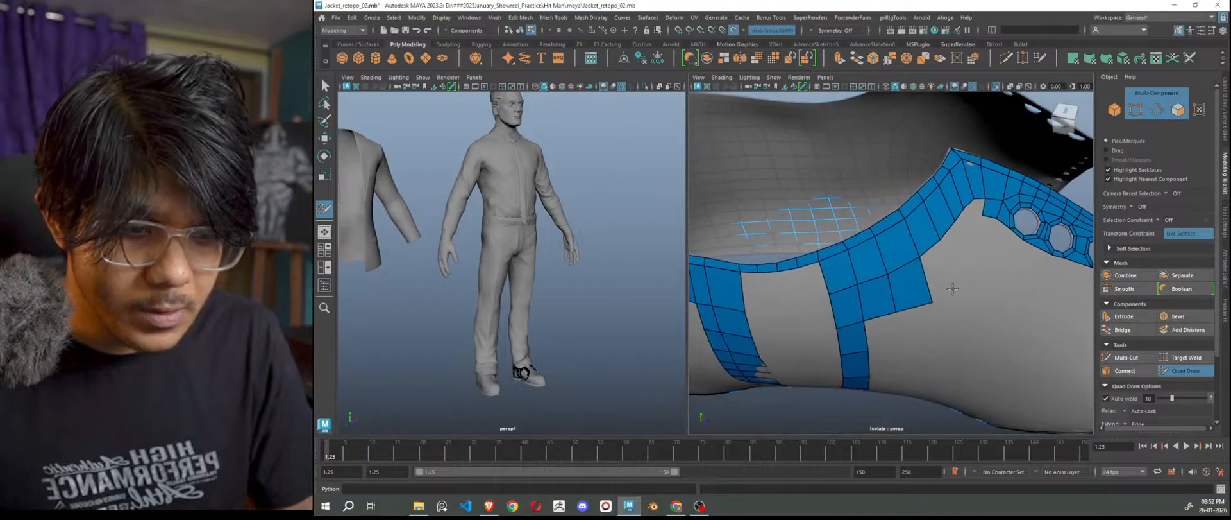
pyautogui.keyDown('alt'); pyautogui.moveTo(954, 283); pyautogui.dragTo(808, 317); pyautogui.keyUp('alt')
pyautogui.scroll(8, 832, 318)
pyautogui.scroll(-5, 832, 318)
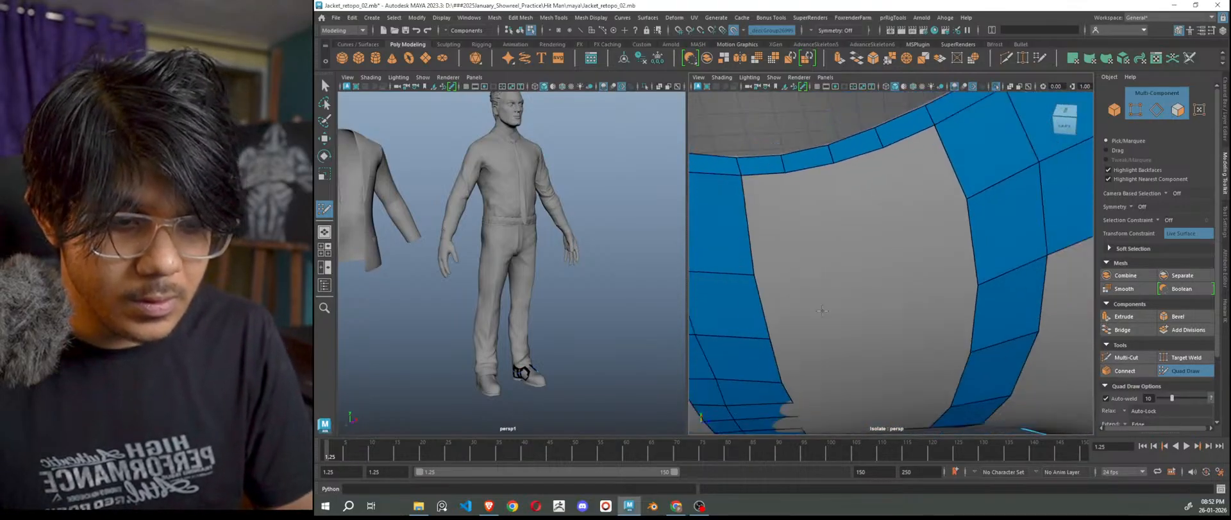
pyautogui.keyDown('shift'); pyautogui.click(806, 259); pyautogui.keyUp('shift')
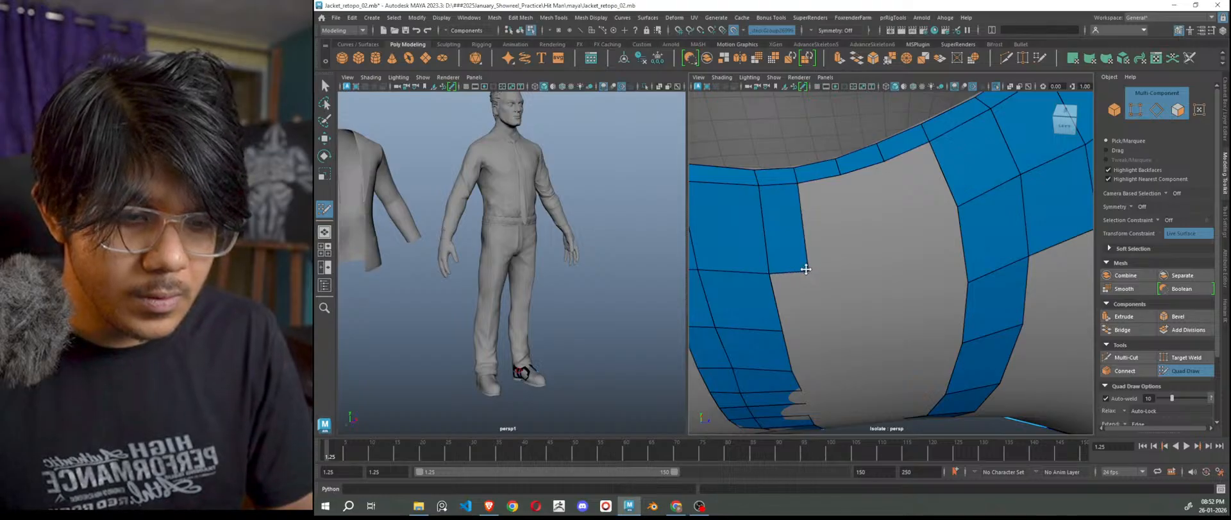
pyautogui.keyDown('shift'); pyautogui.click(858, 257); pyautogui.keyUp('shift')
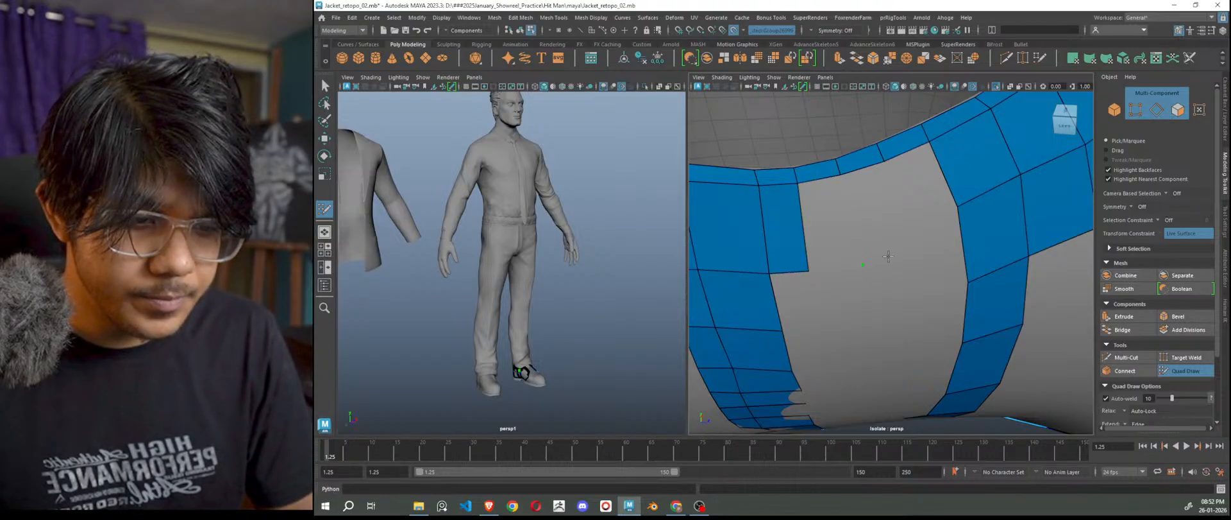
pyautogui.keyDown('shift'); pyautogui.click(894, 240); pyautogui.keyUp('shift')
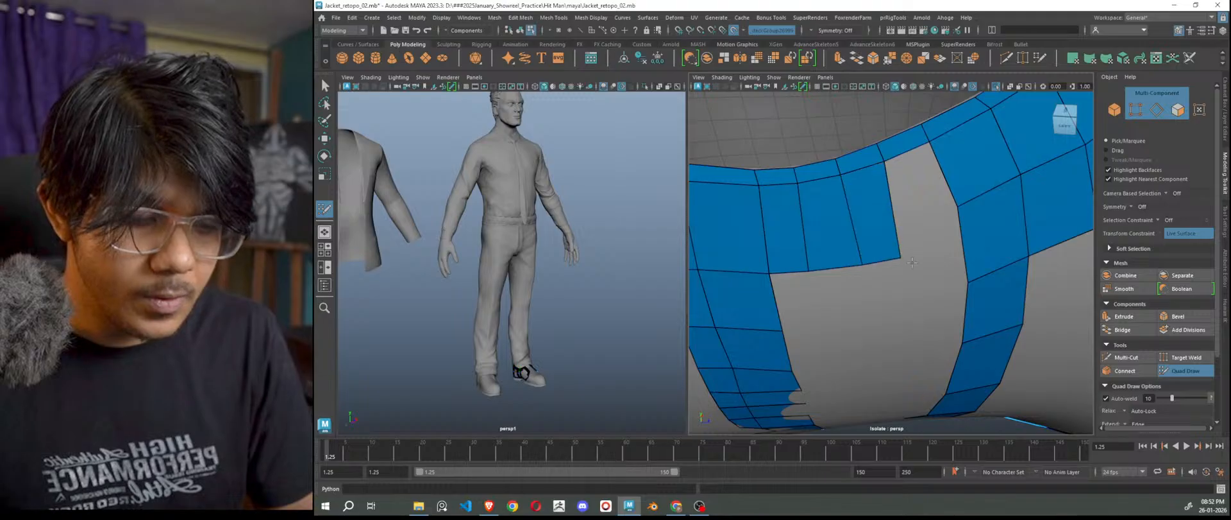
# Insert an edge loop along the quad row beneath the collar rim and shift the row's lower edge upward.
pyautogui.scroll(-8, 904, 253)
pyautogui.scroll(4, 904, 257)
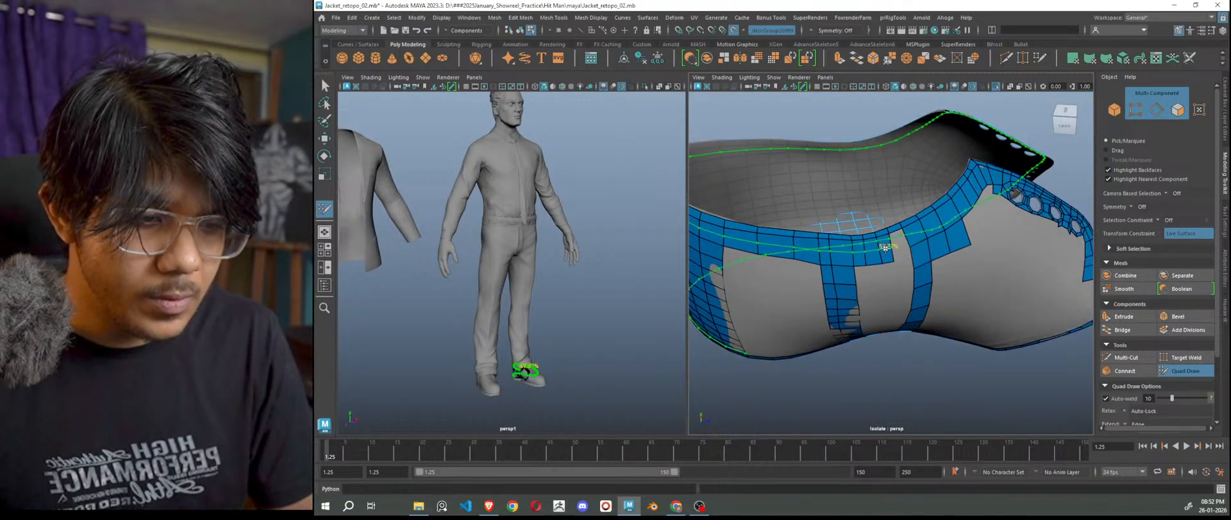
pyautogui.keyDown('ctrl'); pyautogui.click(885, 248); pyautogui.keyUp('ctrl')
pyautogui.keyDown('alt'); pyautogui.moveTo(956, 305); pyautogui.dragTo(803, 317); pyautogui.keyUp('alt')
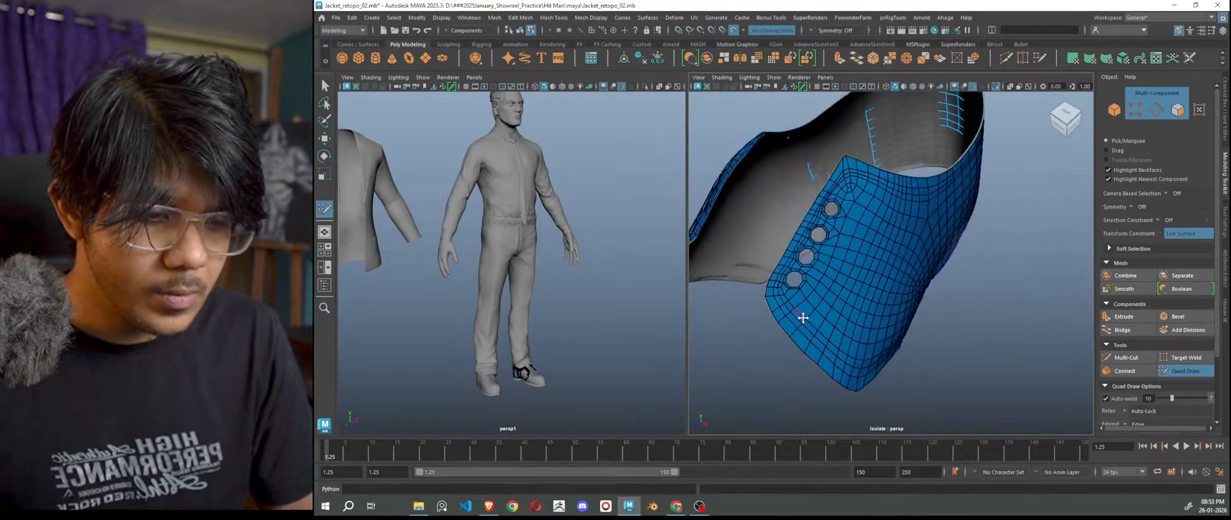
pyautogui.keyDown('ctrl'); pyautogui.click(802, 332); pyautogui.keyUp('ctrl')
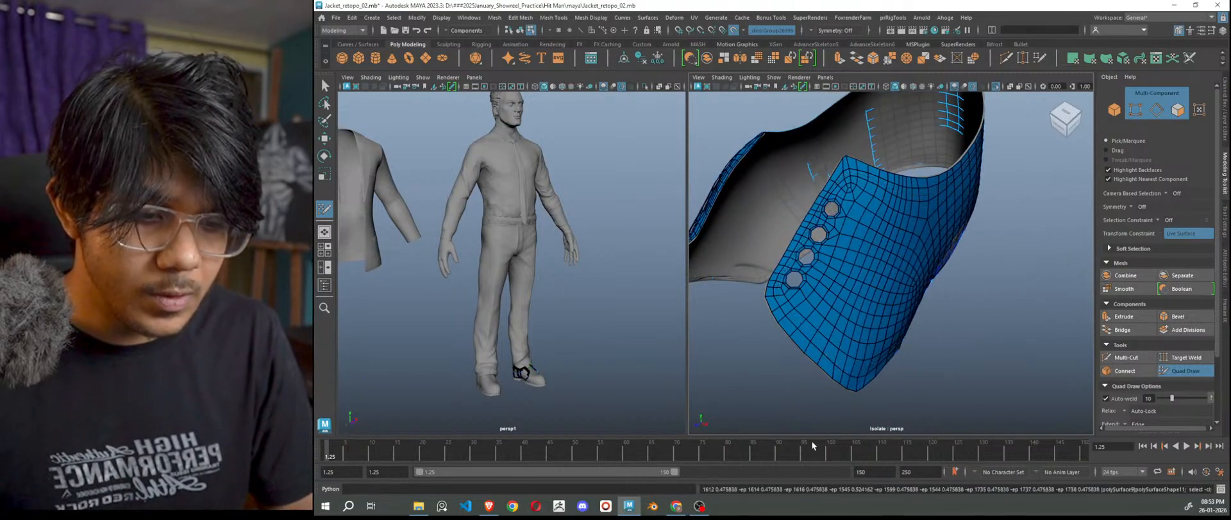
pyautogui.keyDown('alt'); pyautogui.moveTo(797, 361); pyautogui.dragTo(940, 347); pyautogui.keyUp('alt')
pyautogui.press('[')
pyautogui.press(']')
pyautogui.moveTo(866, 251); pyautogui.dragTo(865, 230)
pyautogui.moveTo(780, 257); pyautogui.dragTo(869, 231)
pyautogui.scroll(2, 820, 256)
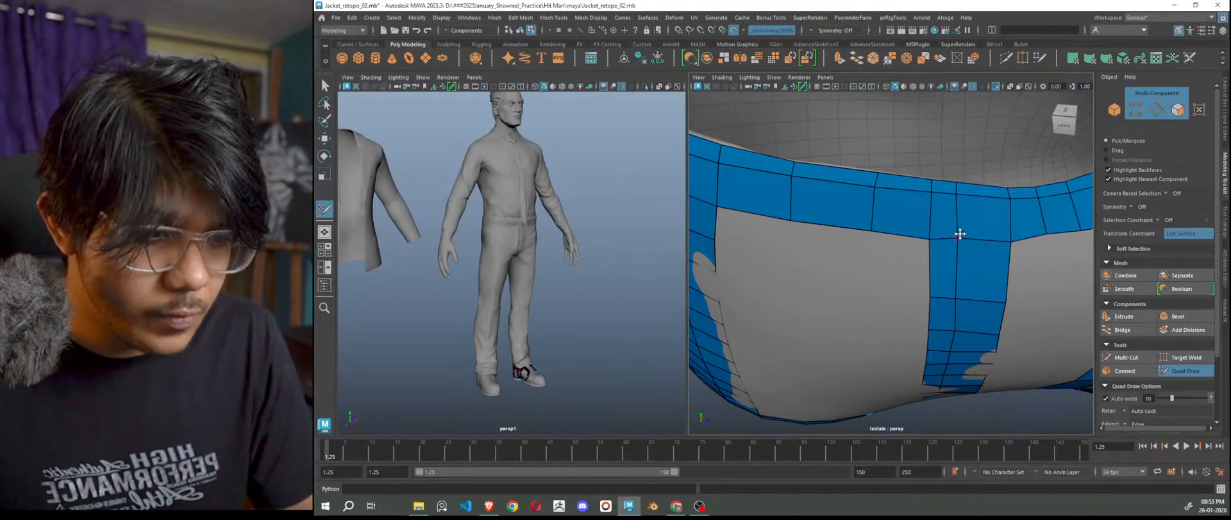
# Insert an edge loop across the side strip's upper quads and fill the row beneath the collar band over to the neighbouring strip.
pyautogui.moveTo(1018, 259)
pyautogui.keyDown('alt'); pyautogui.mouseDown()
pyautogui.moveTo(968, 243)
pyautogui.moveTo(949, 215)
pyautogui.mouseUp(); pyautogui.keyUp('alt')
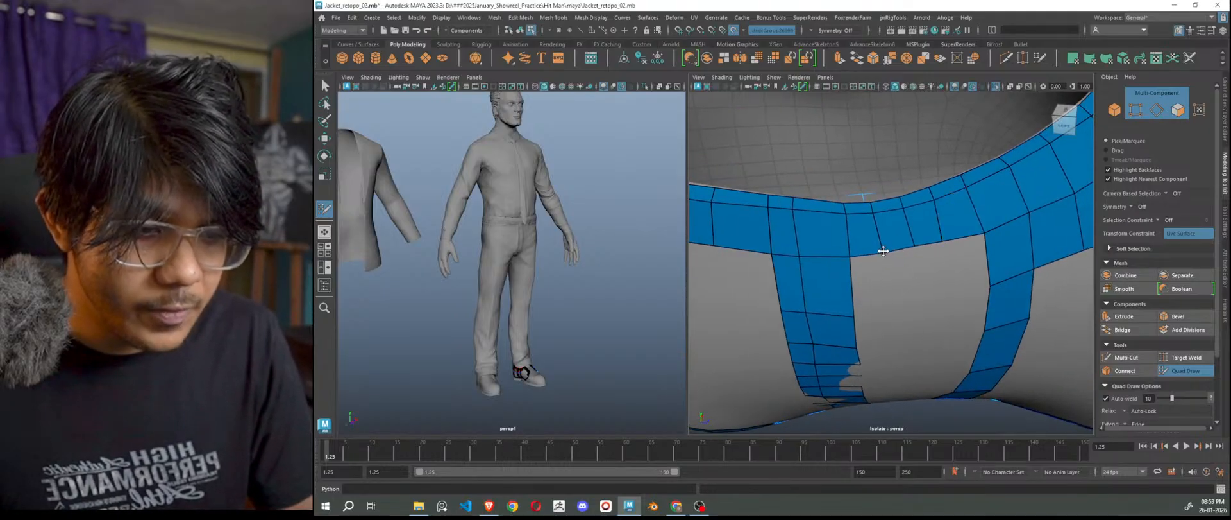
pyautogui.keyDown('ctrl'); pyautogui.click(844, 292); pyautogui.keyUp('ctrl')
pyautogui.keyDown('alt'); pyautogui.moveTo(844, 350); pyautogui.dragTo(850, 331); pyautogui.keyUp('alt')
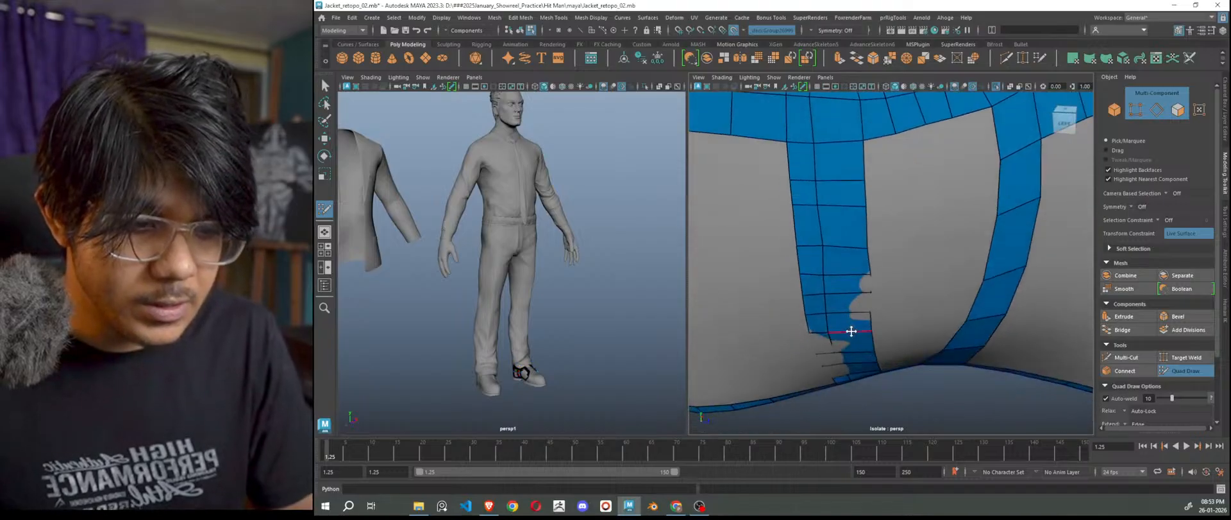
pyautogui.keyDown('shift'); pyautogui.click(887, 158); pyautogui.keyUp('shift')
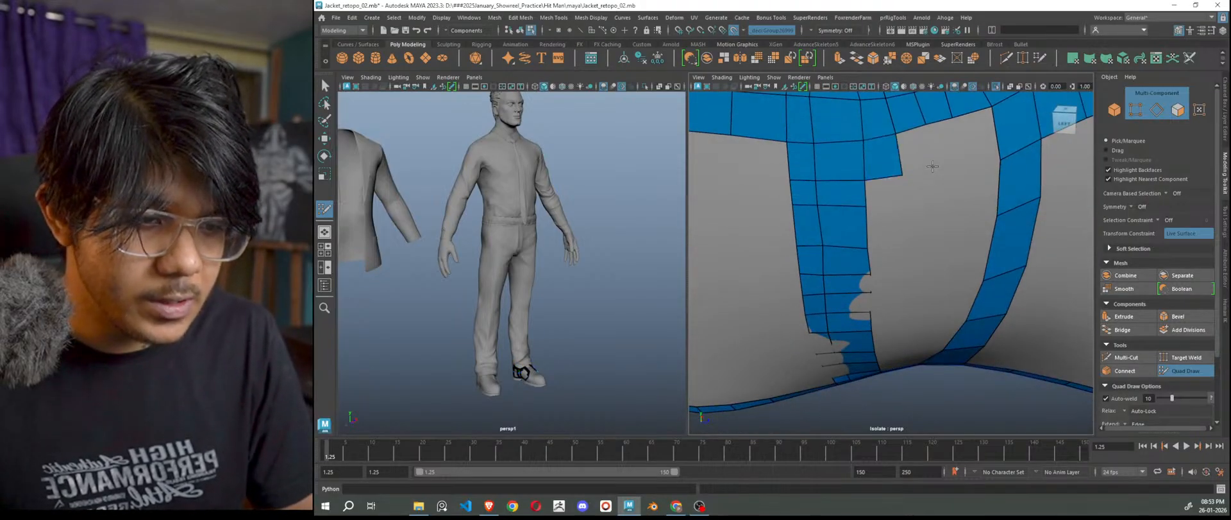
pyautogui.keyDown('shift'); pyautogui.click(921, 157); pyautogui.keyUp('shift')
pyautogui.keyDown('shift'); pyautogui.click(943, 144); pyautogui.keyUp('shift')
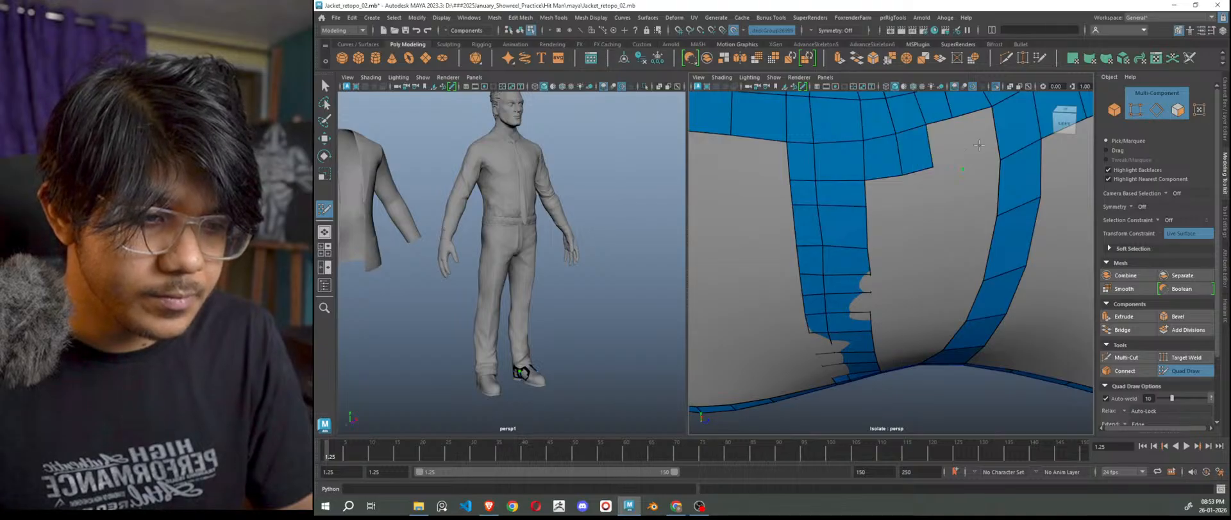
pyautogui.keyDown('shift'); pyautogui.click(983, 143); pyautogui.keyUp('shift')
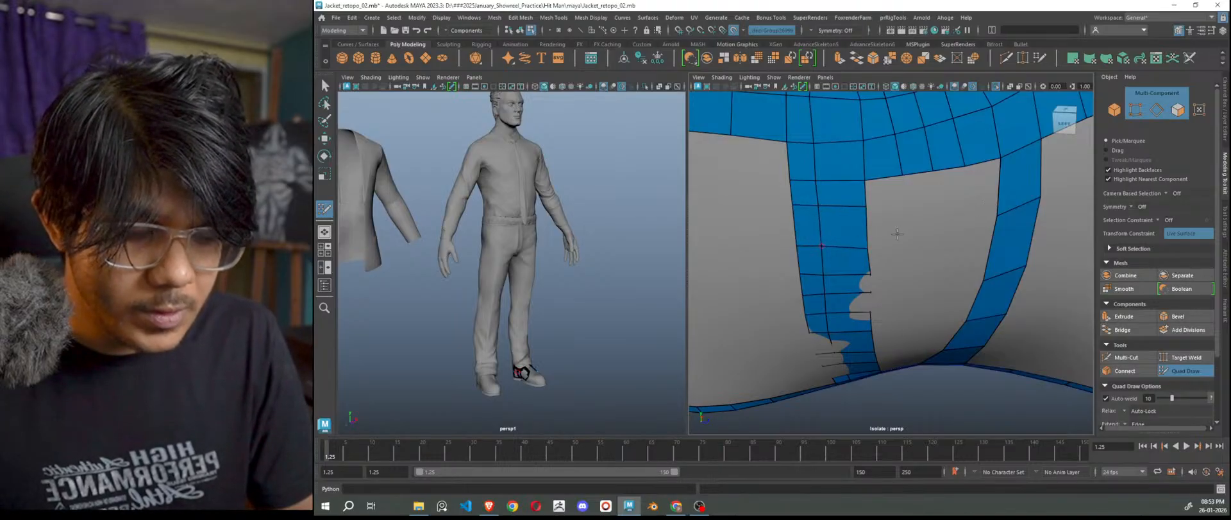
# Fill the second row of quads beneath the collar band between the two side strips.
pyautogui.keyDown('shift'); pyautogui.click(922, 191); pyautogui.keyUp('shift')
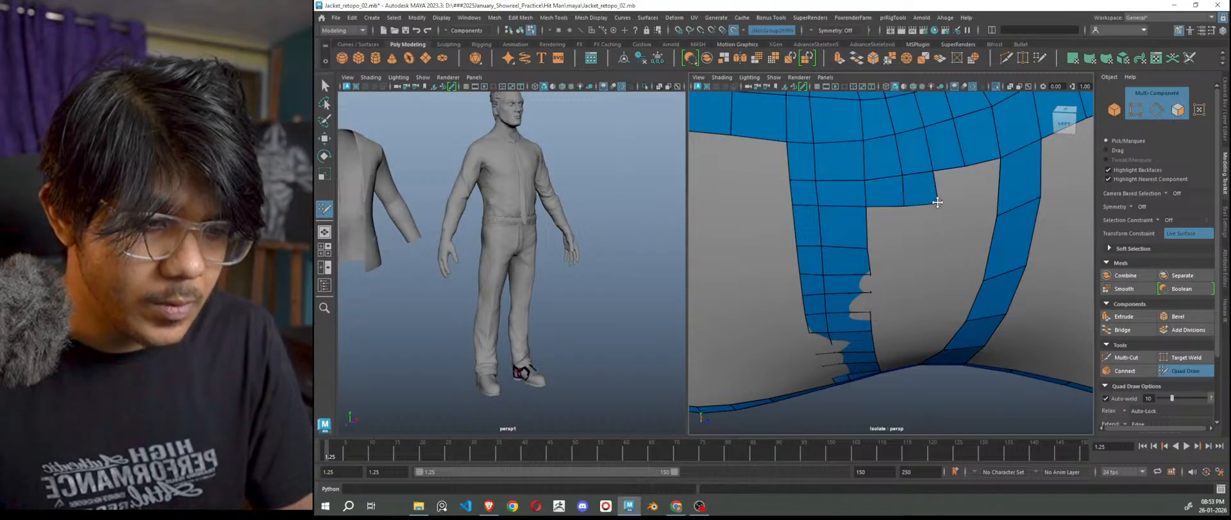
pyautogui.keyDown('shift'); pyautogui.click(953, 190); pyautogui.keyUp('shift')
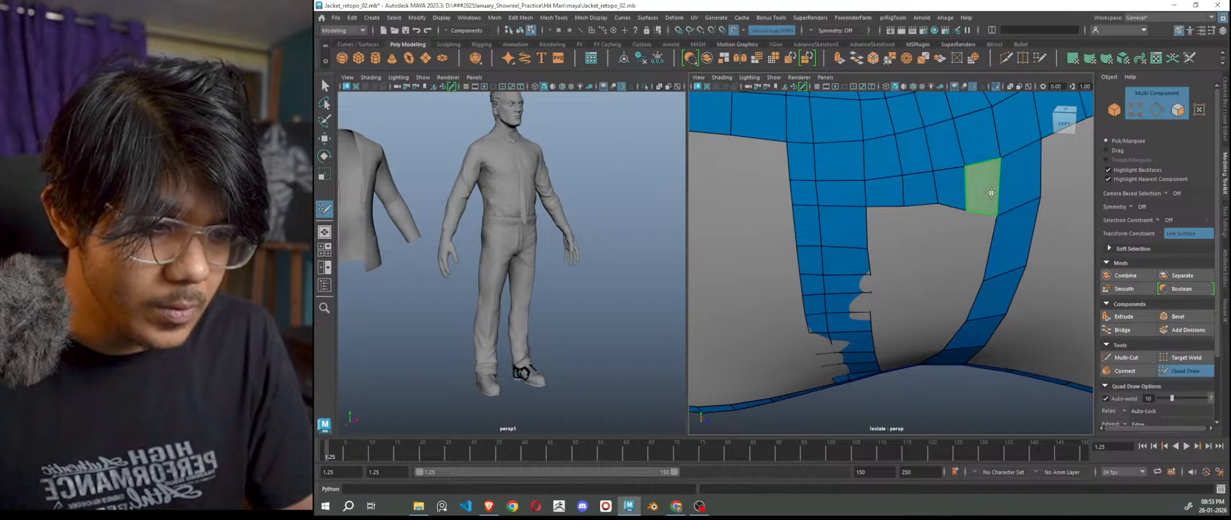
pyautogui.keyDown('shift'); pyautogui.click(987, 195); pyautogui.keyUp('shift')
# Fill the second row of quads beneath the collar band across the wide opening behind the side strip.
pyautogui.moveTo(987, 195)
pyautogui.keyDown('alt'); pyautogui.mouseDown()
pyautogui.moveTo(926, 282)
pyautogui.moveTo(968, 330)
pyautogui.moveTo(879, 294)
pyautogui.mouseUp(); pyautogui.keyUp('alt')
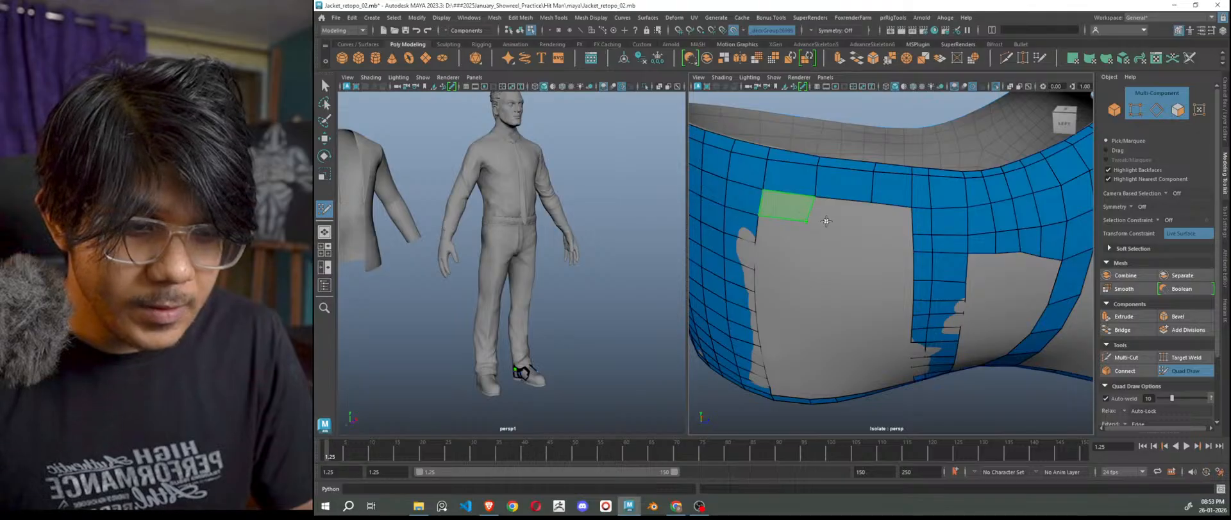
pyautogui.keyDown('shift'); pyautogui.click(799, 210); pyautogui.keyUp('shift')
pyautogui.keyDown('shift'); pyautogui.click(837, 213); pyautogui.keyUp('shift')
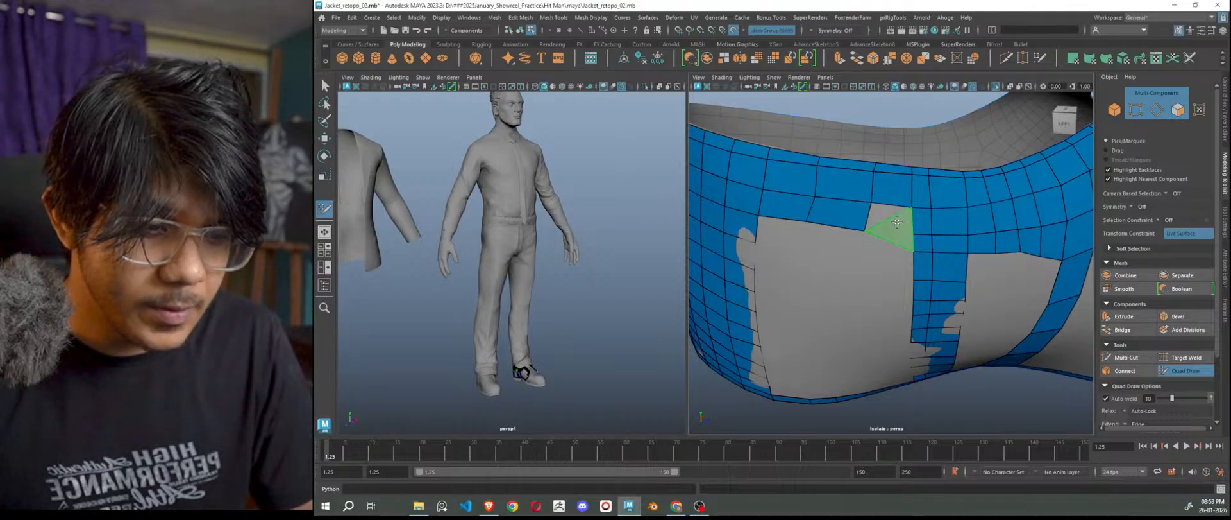
pyautogui.keyDown('shift'); pyautogui.click(893, 217); pyautogui.keyUp('shift')
pyautogui.moveTo(885, 237)
pyautogui.keyDown('alt'); pyautogui.mouseDown()
pyautogui.moveTo(868, 270)
pyautogui.moveTo(826, 263)
pyautogui.moveTo(828, 204)
pyautogui.mouseUp(); pyautogui.keyUp('alt')
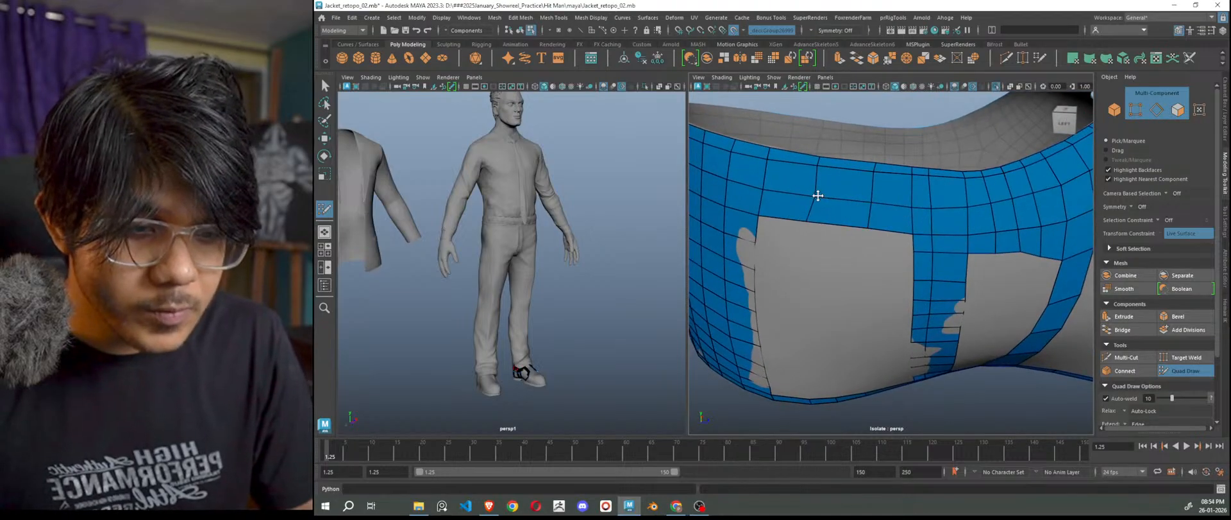
# Shift the lower edge of the quad rows between the two side strips upward near the strip closer to the lace panel.
pyautogui.scroll(-6, 928, 301)
pyautogui.keyDown('alt'); pyautogui.moveTo(989, 346); pyautogui.dragTo(964, 320); pyautogui.keyUp('alt')
pyautogui.scroll(4, 964, 321)
pyautogui.scroll(8, 963, 320)
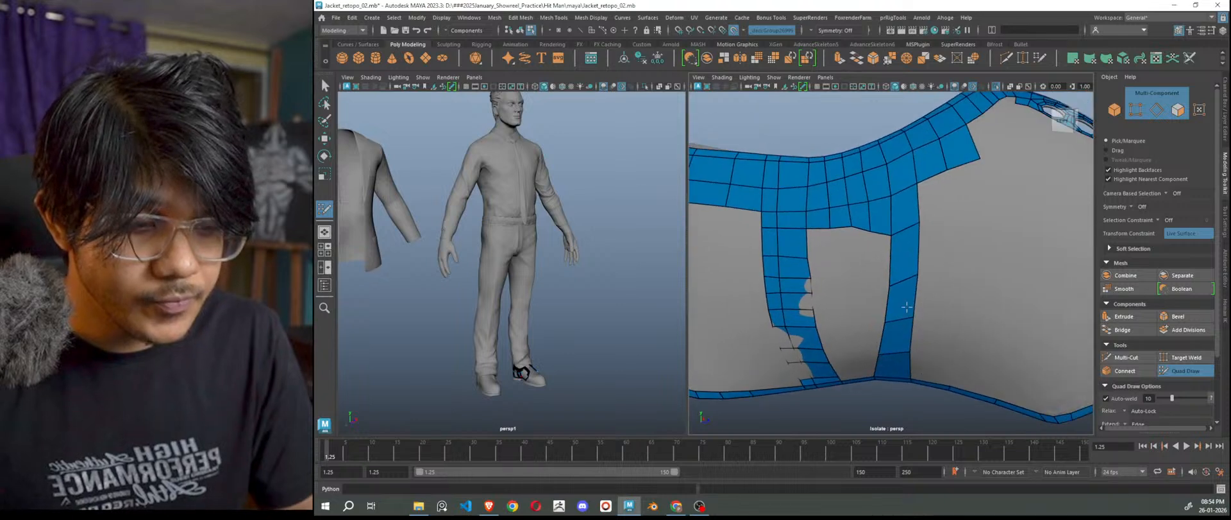
pyautogui.moveTo(910, 188); pyautogui.dragTo(909, 148)
pyautogui.moveTo(842, 185); pyautogui.dragTo(844, 167)
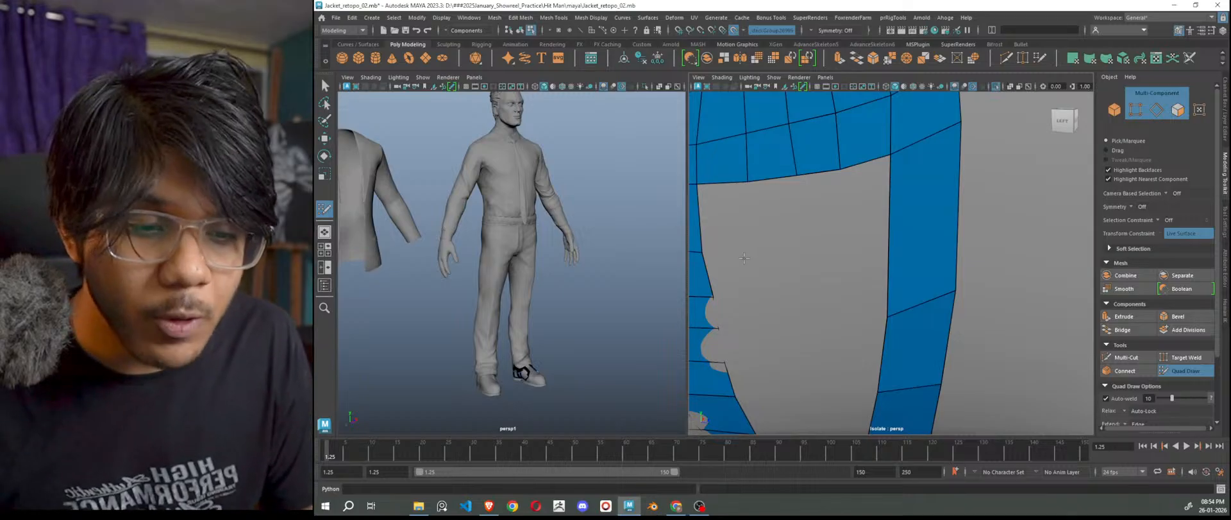
pyautogui.scroll(-5, 878, 282)
pyautogui.scroll(5, 878, 282)
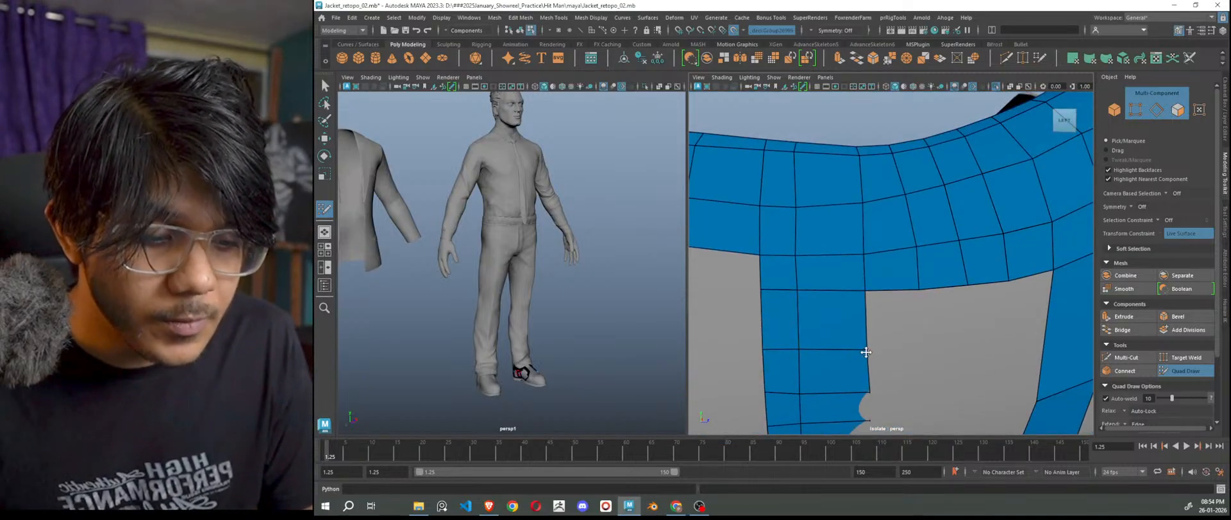
# Fill the first three quads of the third row beneath the collar band, starting from the side strip.
pyautogui.keyDown('shift'); pyautogui.click(891, 320); pyautogui.keyUp('shift')
pyautogui.scroll(-3, 966, 360)
pyautogui.scroll(3, 952, 370)
pyautogui.click(964, 339)
pyautogui.keyDown('shift'); pyautogui.click(938, 323); pyautogui.keyUp('shift')
pyautogui.keyDown('alt'); pyautogui.moveTo(1010, 350); pyautogui.dragTo(889, 355, button='middle'); pyautogui.keyUp('alt')
pyautogui.click(878, 341)
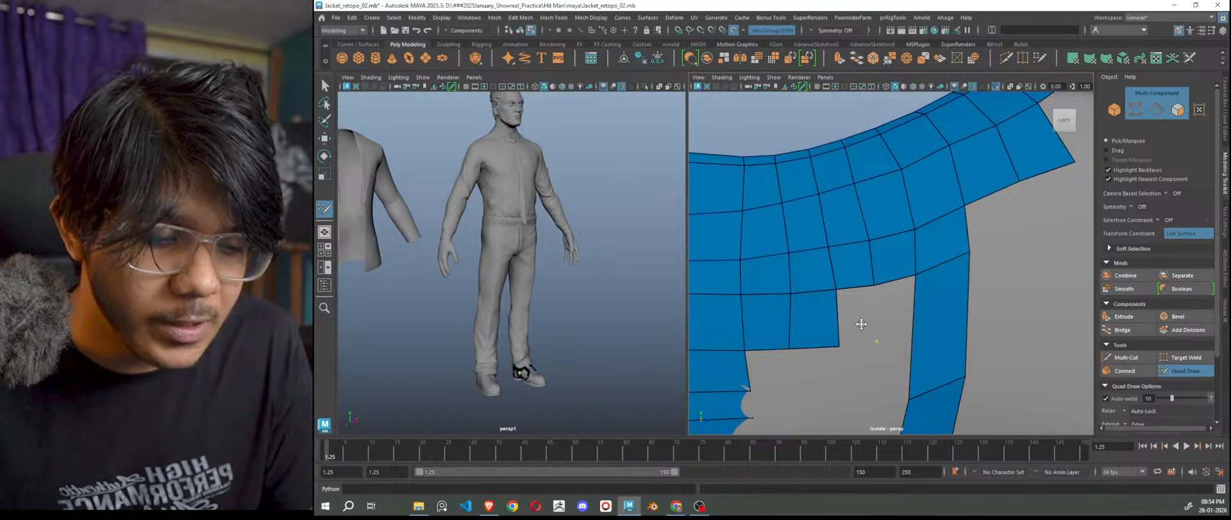
pyautogui.keyDown('shift'); pyautogui.click(863, 324); pyautogui.keyUp('shift')
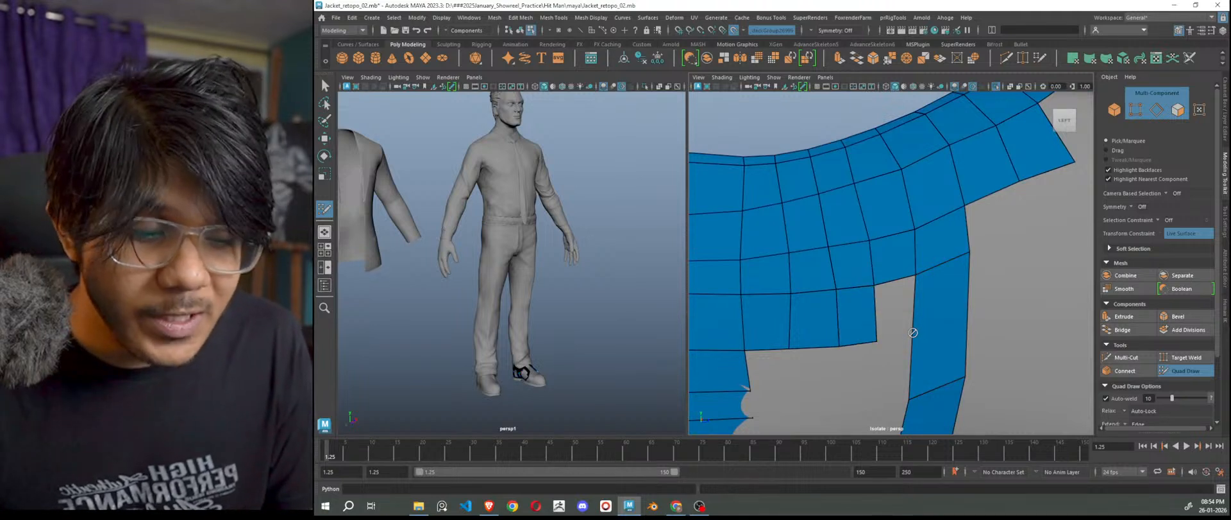
# Insert an edge loop across the strip nearer the lace panel, level with the lower edge of the third quad row.
pyautogui.keyDown('ctrl'); pyautogui.click(934, 322); pyautogui.keyUp('ctrl')
pyautogui.hotkey('ctrl', 'z')
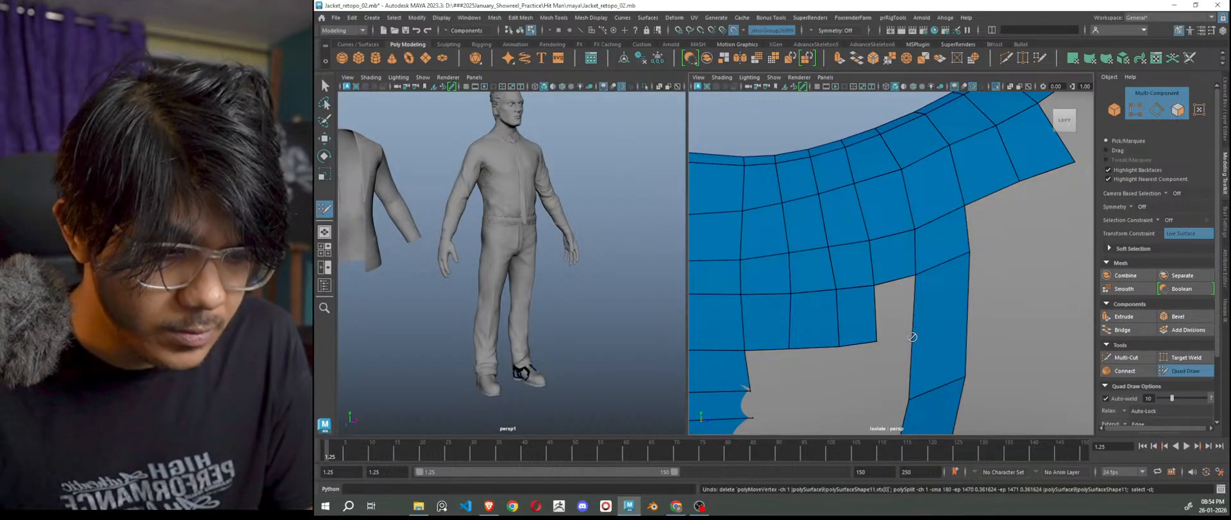
pyautogui.keyDown('alt'); pyautogui.moveTo(962, 333); pyautogui.dragTo(943, 319, button='right'); pyautogui.keyUp('alt')
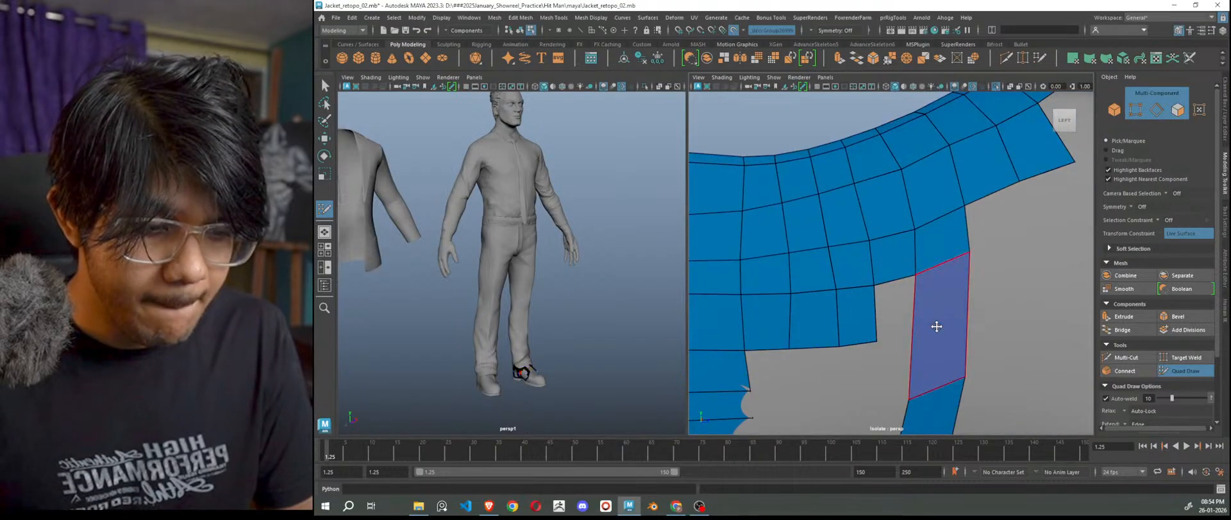
pyautogui.press('ctrl')
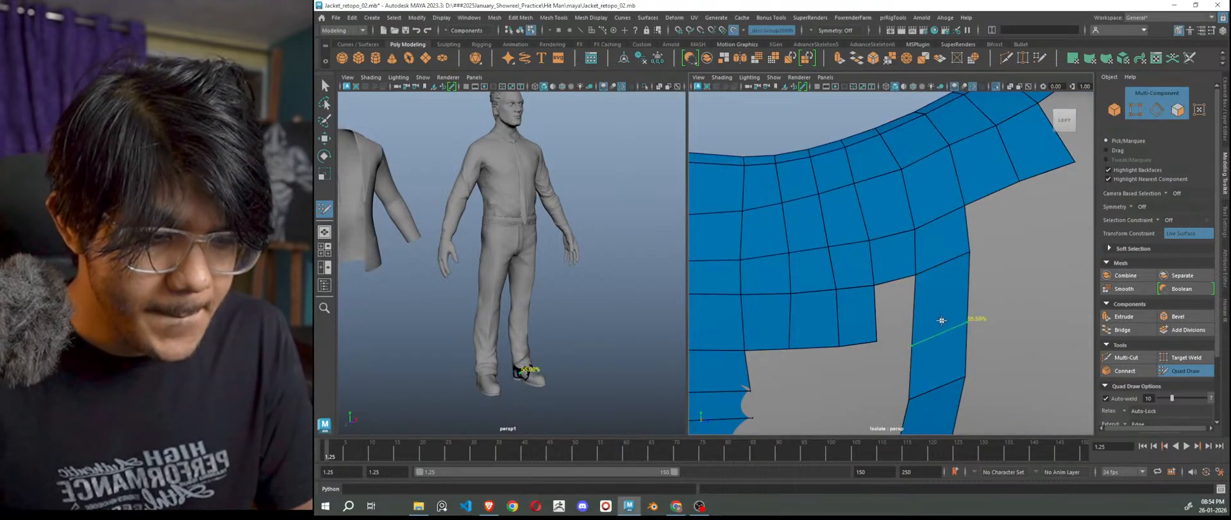
pyautogui.keyDown('ctrl'); pyautogui.click(940, 315); pyautogui.keyUp('ctrl')
pyautogui.press('shift')
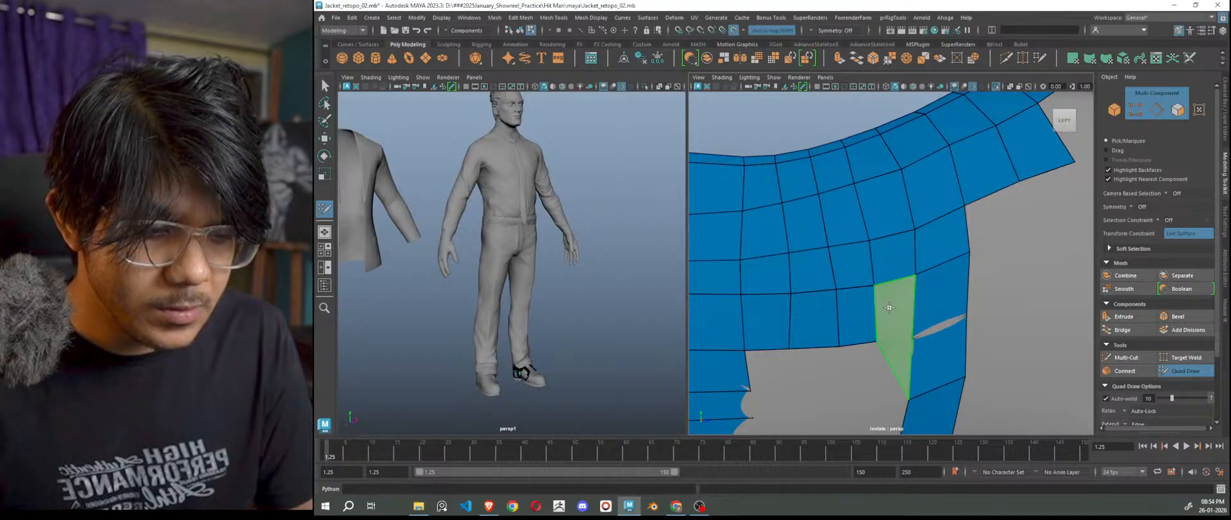
# Fill the last quad of the third row against the strip nearer the lace panel and nudge the adjoining strip geometry.
pyautogui.keyDown('shift'); pyautogui.click(889, 307); pyautogui.keyUp('shift')
pyautogui.press('w')
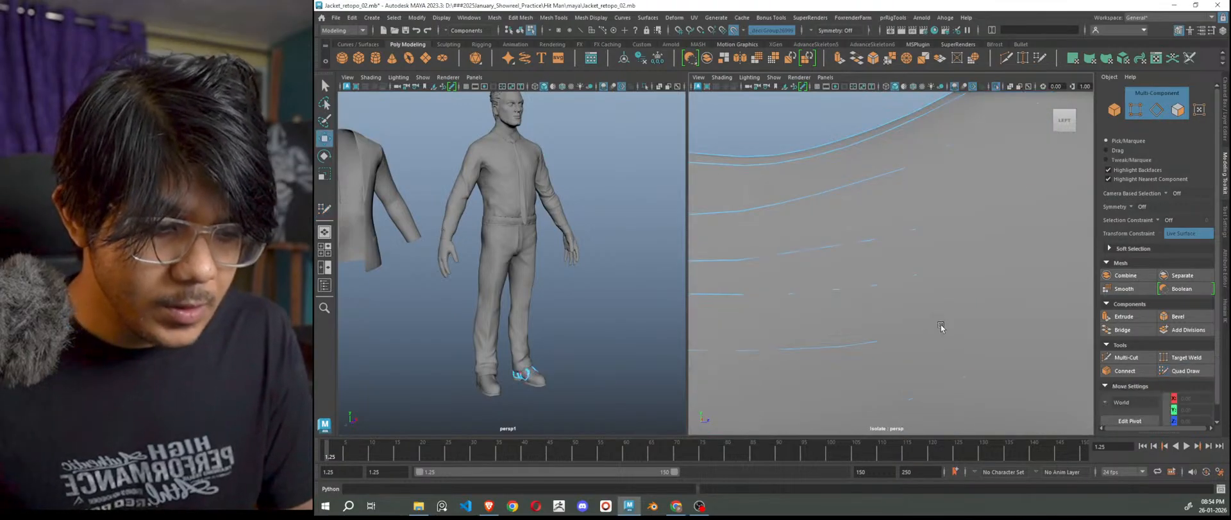
pyautogui.moveTo(941, 327); pyautogui.dragTo(942, 210, button='right')
pyautogui.click(940, 334)
pyautogui.keyDown('alt'); pyautogui.moveTo(956, 365); pyautogui.dragTo(896, 342); pyautogui.keyUp('alt')
pyautogui.click(1186, 370)
pyautogui.keyDown('shift'); pyautogui.moveTo(877, 280); pyautogui.dragTo(889, 296, button='right'); pyautogui.keyUp('shift')
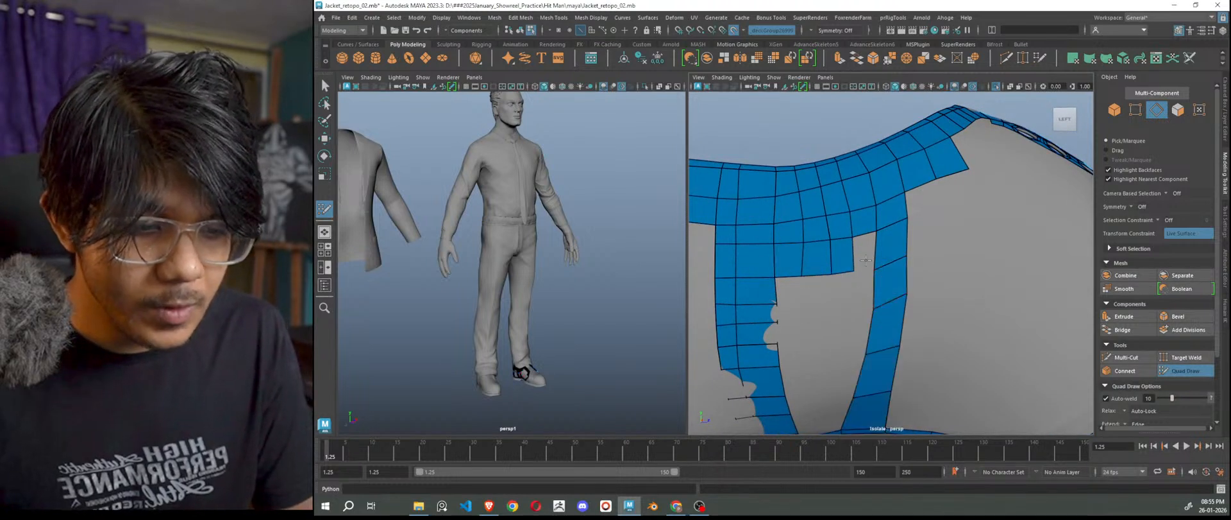
pyautogui.keyDown('shift'); pyautogui.click(866, 252); pyautogui.keyUp('shift')
pyautogui.moveTo(889, 266); pyautogui.dragTo(893, 262)
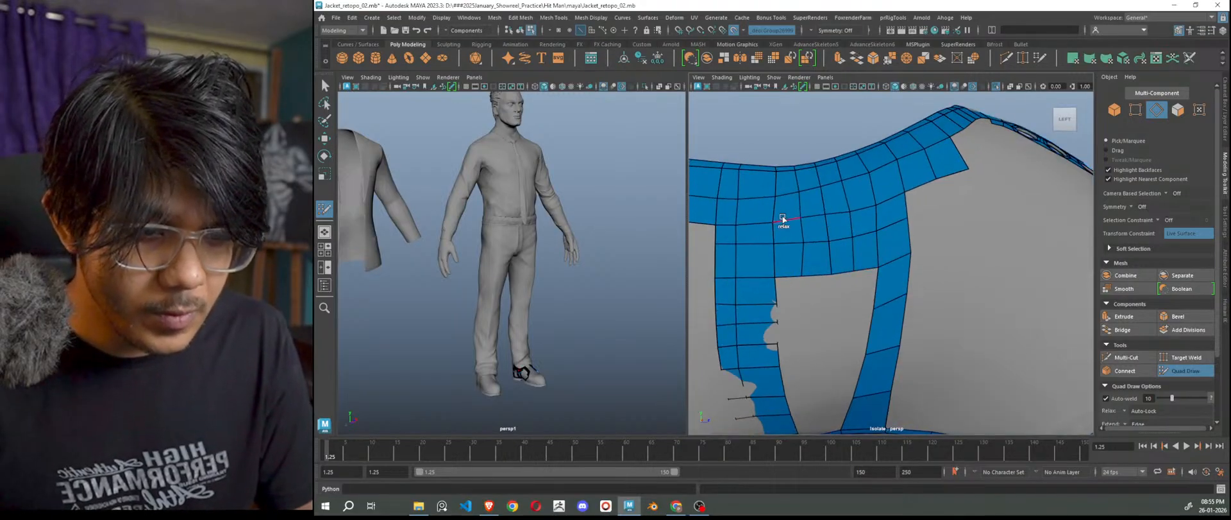
# Fill three quads of the fourth row beneath the collar band, from the strip nearer the lace panel back toward the side strip.
pyautogui.scroll(2, 880, 310)
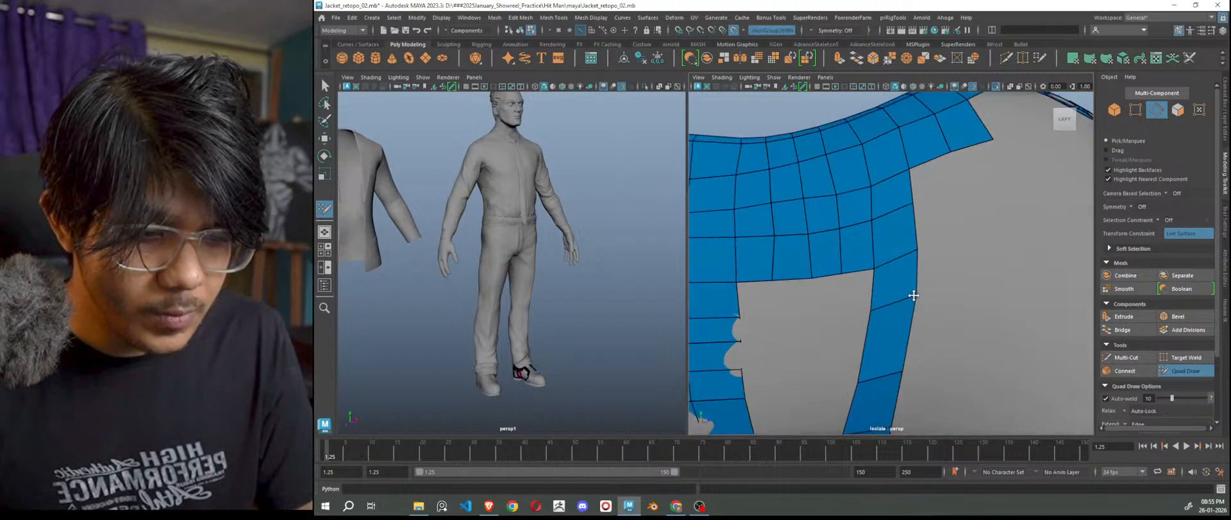
pyautogui.scroll(1, 808, 318)
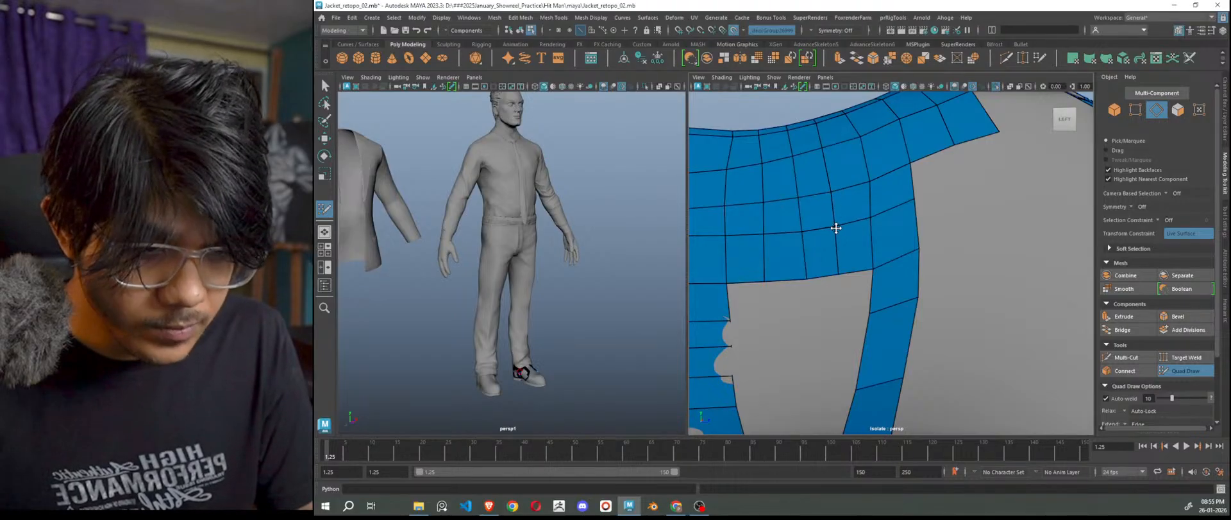
pyautogui.keyDown('alt'); pyautogui.moveTo(871, 275); pyautogui.dragTo(811, 307); pyautogui.keyUp('alt')
pyautogui.click(774, 302)
pyautogui.hotkey('ctrl', 'z')
pyautogui.keyDown('shift'); pyautogui.click(844, 304); pyautogui.keyUp('shift')
pyautogui.keyDown('shift'); pyautogui.click(826, 297); pyautogui.keyUp('shift')
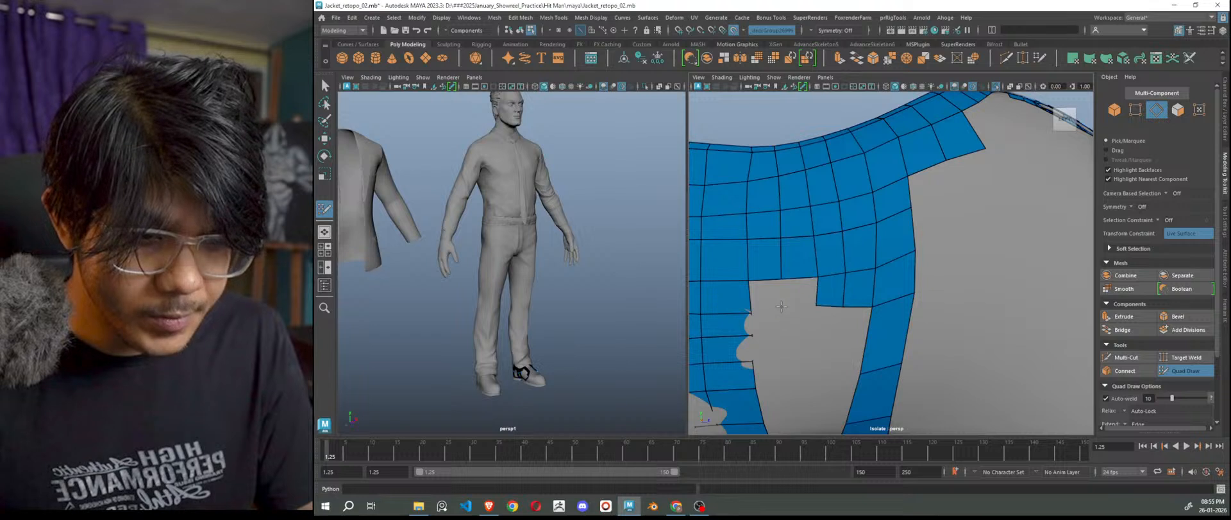
pyautogui.keyDown('shift'); pyautogui.click(799, 294); pyautogui.keyUp('shift')
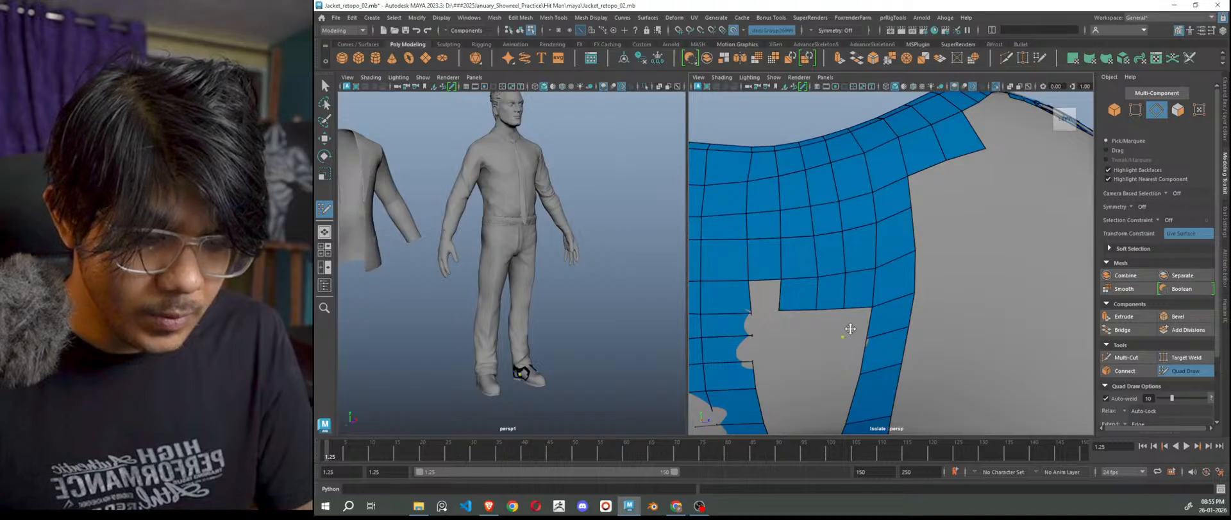
# Start the fifth quad row by placing a Quad Draw dot beside the strip nearer the lace panel.
pyautogui.keyDown('shift'); pyautogui.click(845, 359); pyautogui.keyUp('shift')
pyautogui.scroll(4, 845, 359)
pyautogui.keyDown('shift'); pyautogui.click(844, 346); pyautogui.keyUp('shift')
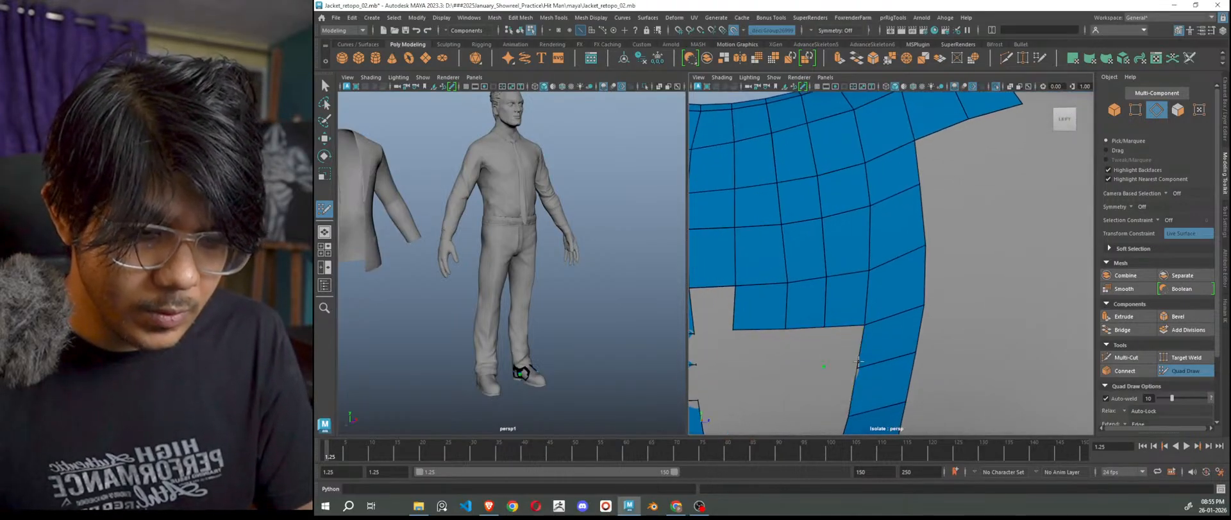
# Insert an edge loop across the strip nearer the lace panel and reposition its cross edges along the strip's slope.
pyautogui.moveTo(1008, 356); pyautogui.dragTo(1020, 313)
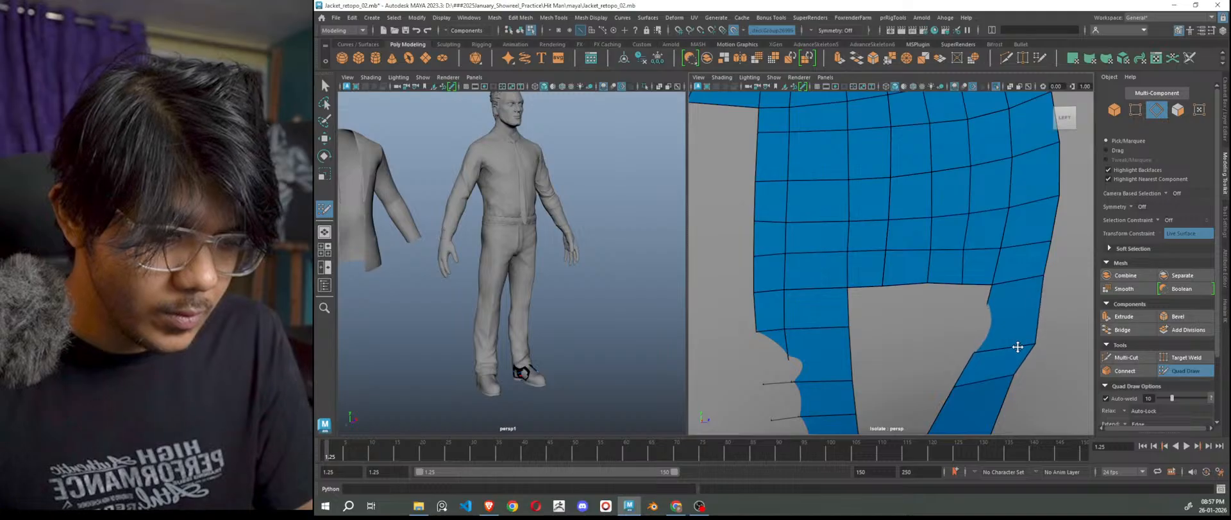
pyautogui.keyDown('ctrl'); pyautogui.click(1037, 330); pyautogui.keyUp('ctrl')
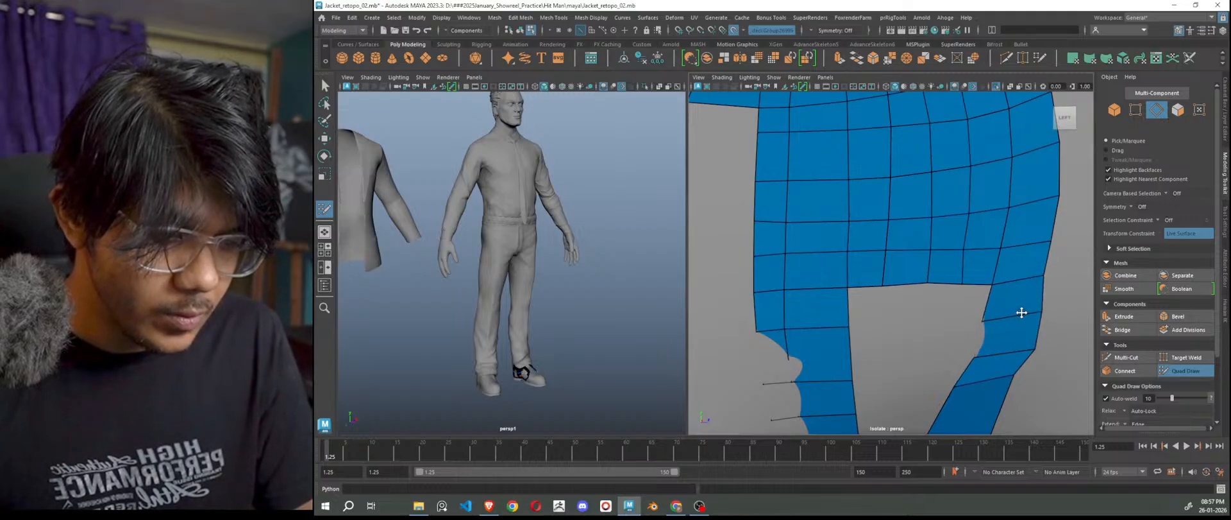
pyautogui.moveTo(1014, 351)
pyautogui.mouseDown()
pyautogui.moveTo(1023, 313)
pyautogui.moveTo(1016, 341)
pyautogui.mouseUp()
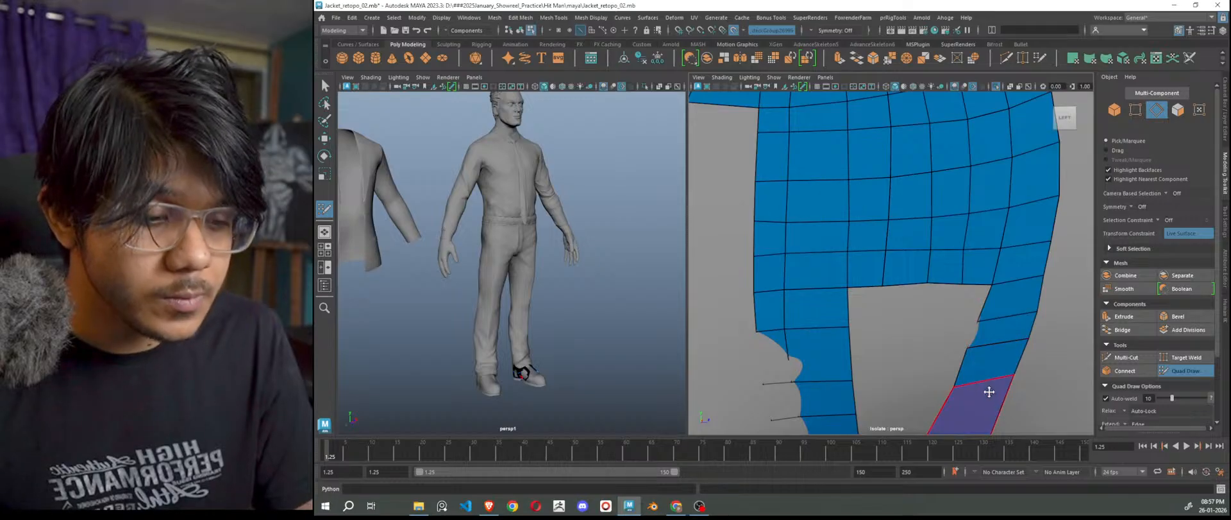
pyautogui.moveTo(987, 382); pyautogui.dragTo(984, 382)
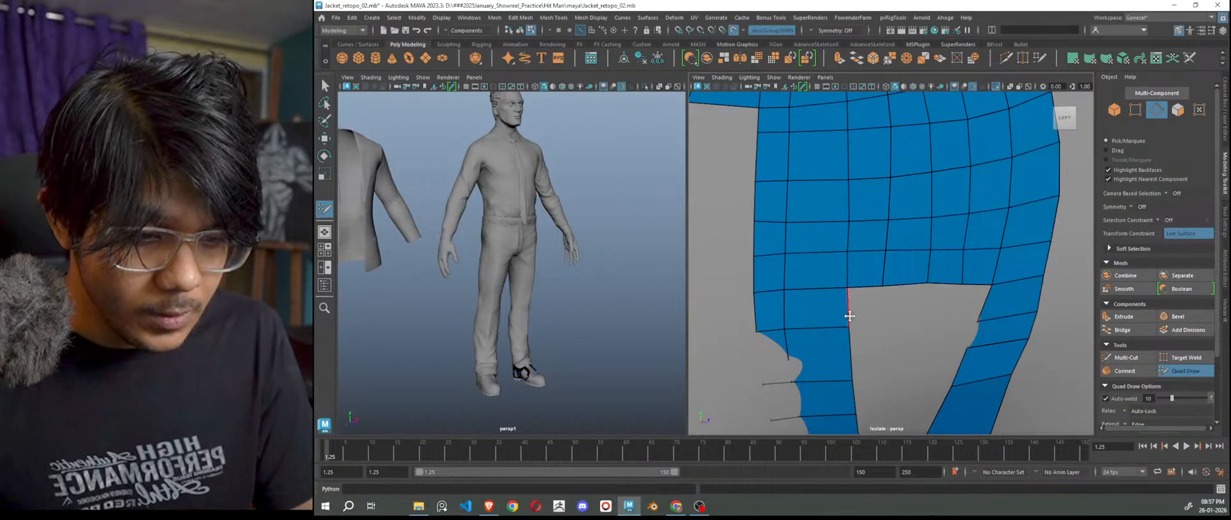
# Fill the next row of four quads between the side strips, shifting the front strip's cross edge outward to make room.
pyautogui.keyDown('shift'); pyautogui.click(872, 310); pyautogui.keyUp('shift')
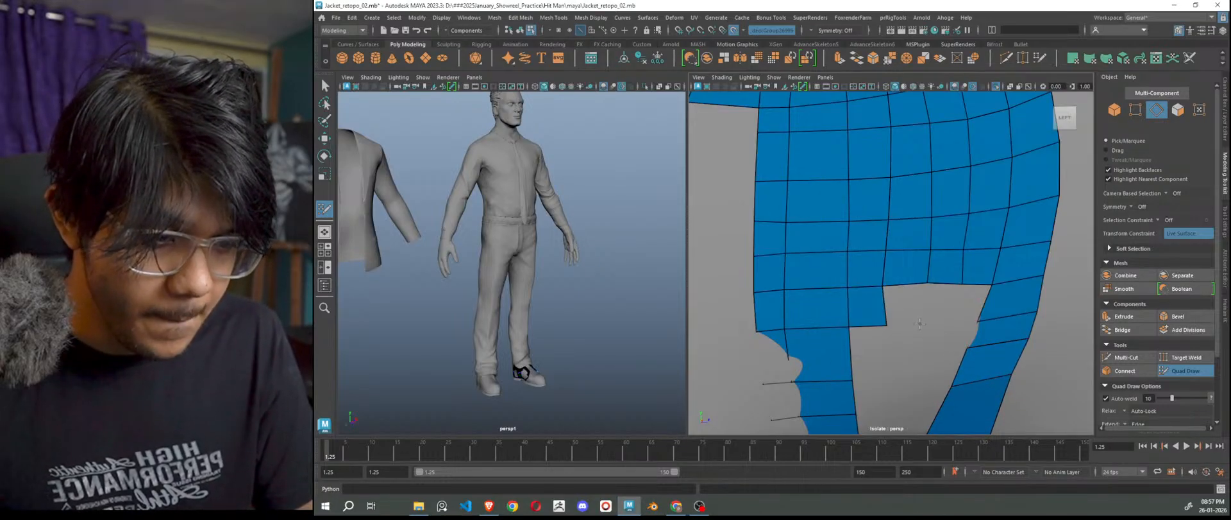
pyautogui.keyDown('shift'); pyautogui.click(917, 313); pyautogui.keyUp('shift')
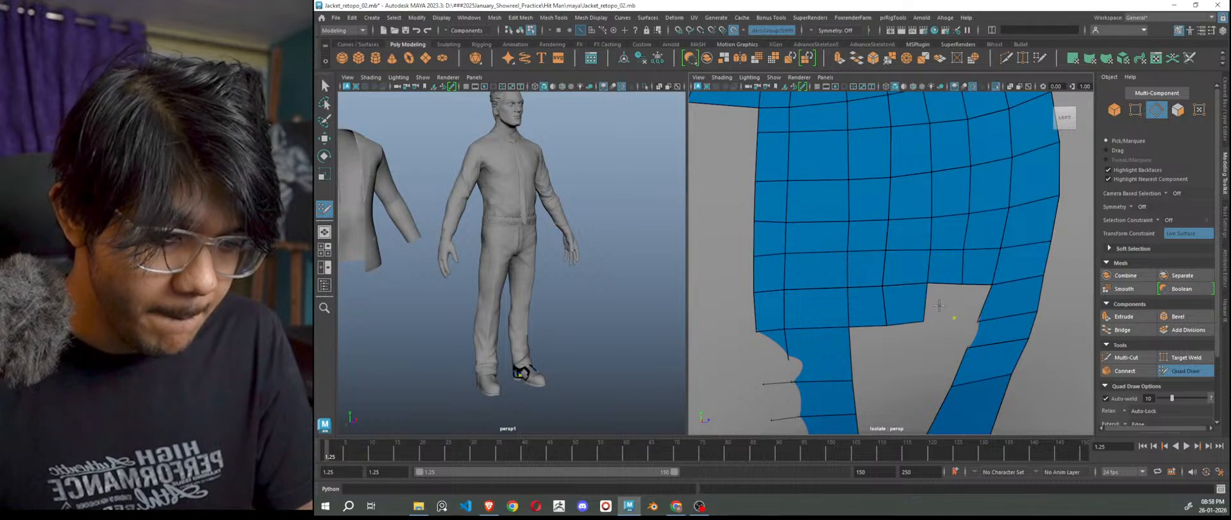
pyautogui.keyDown('shift'); pyautogui.click(943, 306); pyautogui.keyUp('shift')
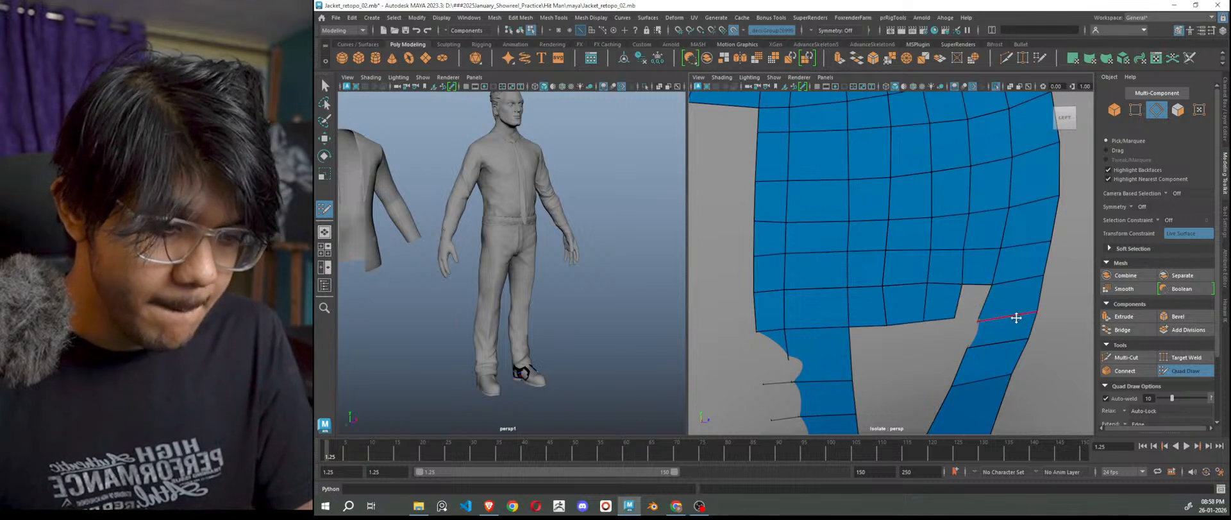
pyautogui.moveTo(1018, 317); pyautogui.dragTo(1036, 316)
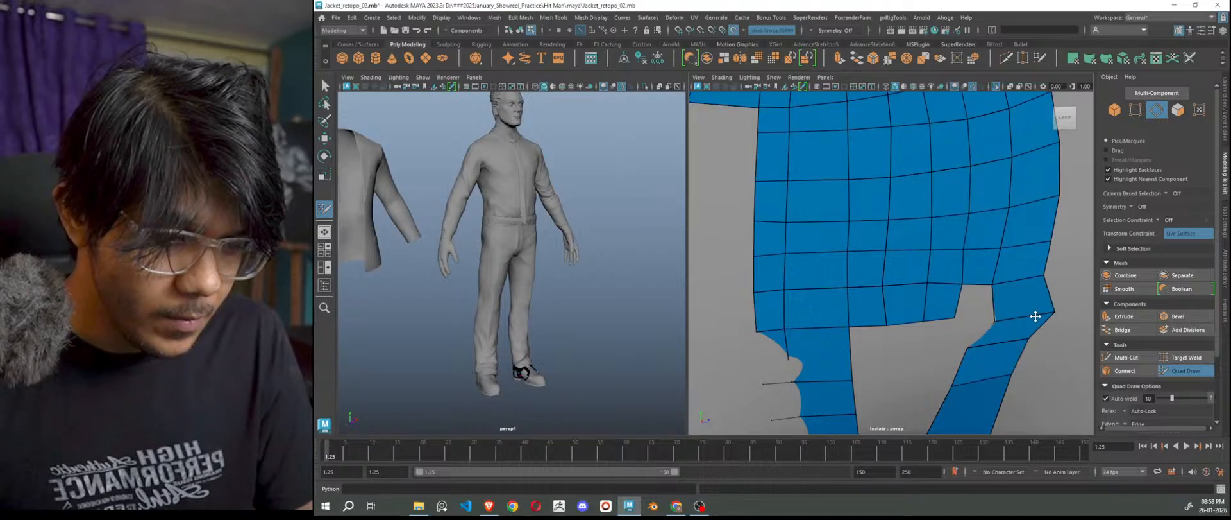
pyautogui.keyDown('shift'); pyautogui.click(966, 302); pyautogui.keyUp('shift')
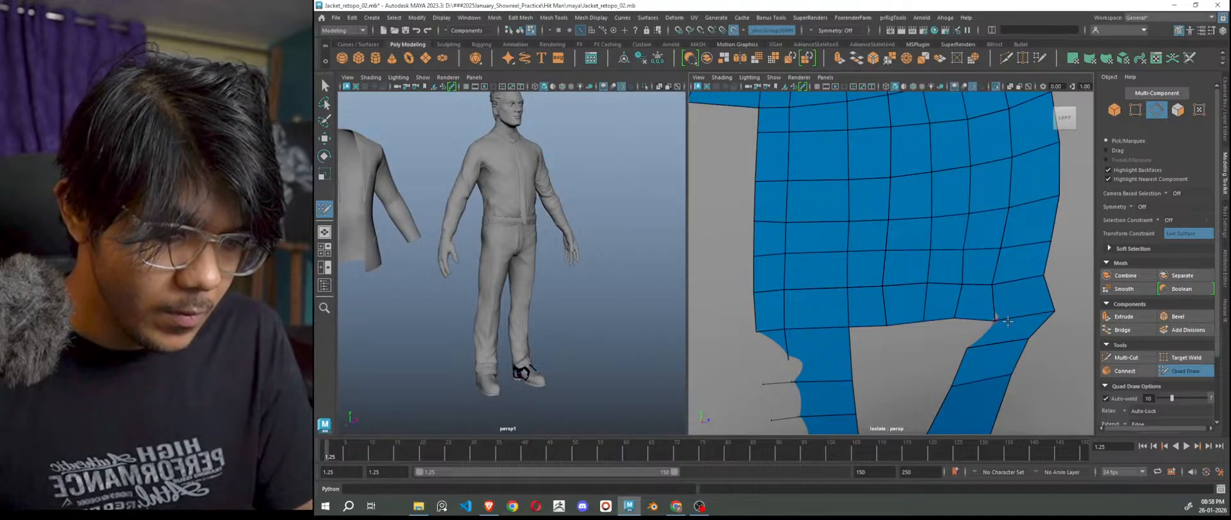
# Move a vertex at the narrow gap between the new row's end and the front strip slightly sideways, and resume Quad Draw.
pyautogui.scroll(3, 1001, 341)
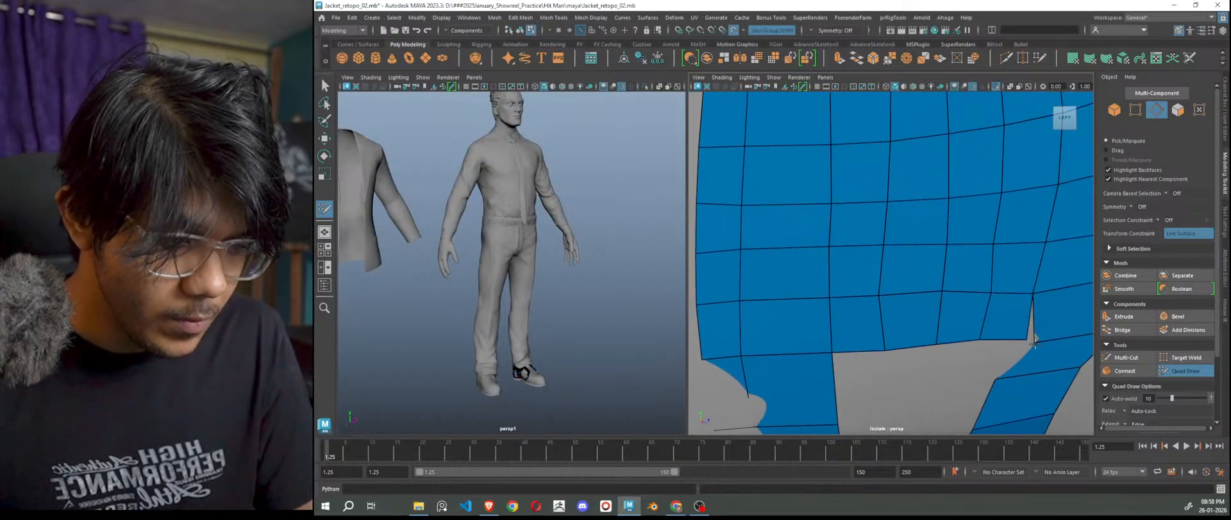
pyautogui.scroll(5, 1047, 338)
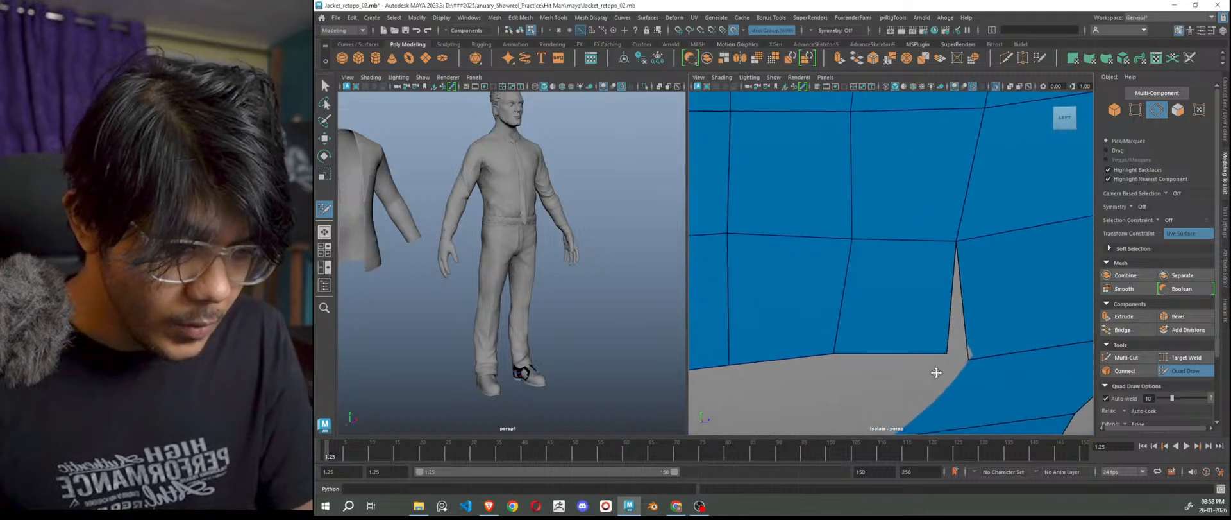
pyautogui.scroll(-4, 963, 376)
pyautogui.scroll(2, 963, 376)
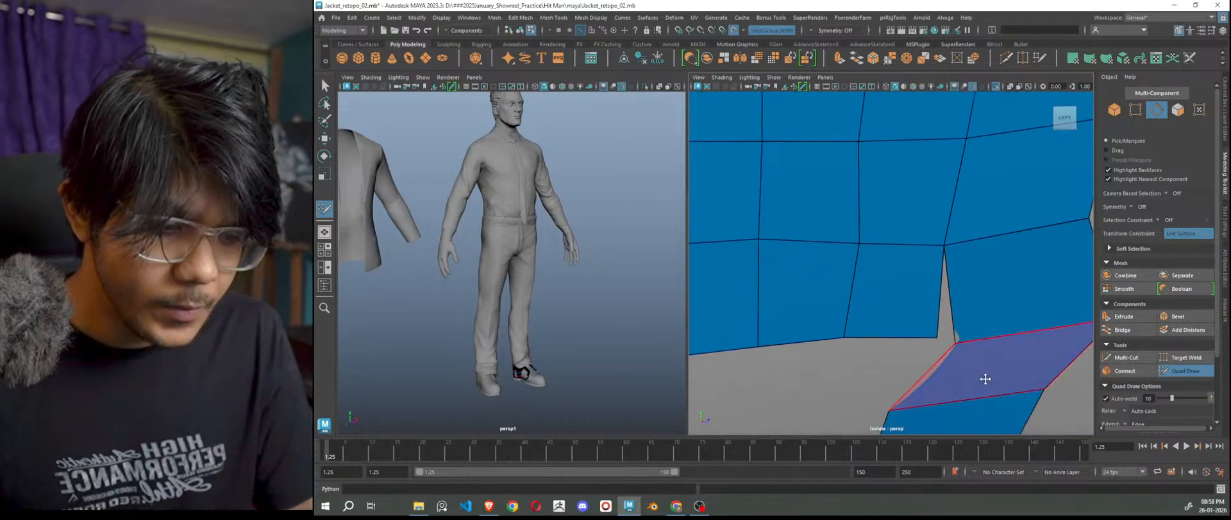
pyautogui.scroll(-5, 975, 375)
pyautogui.scroll(-4, 977, 375)
pyautogui.scroll(3, 977, 376)
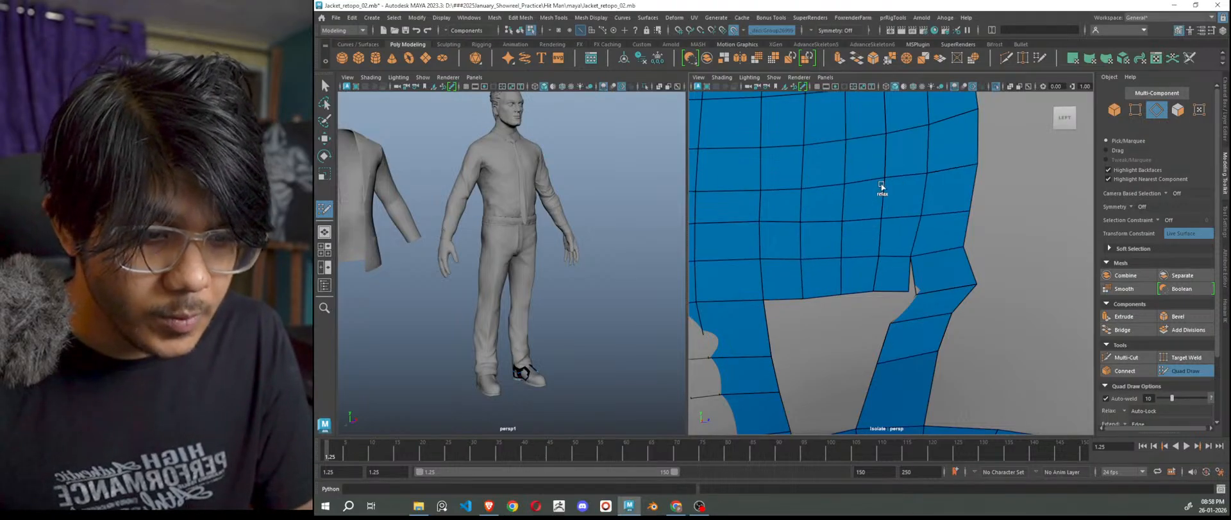
pyautogui.scroll(6, 995, 351)
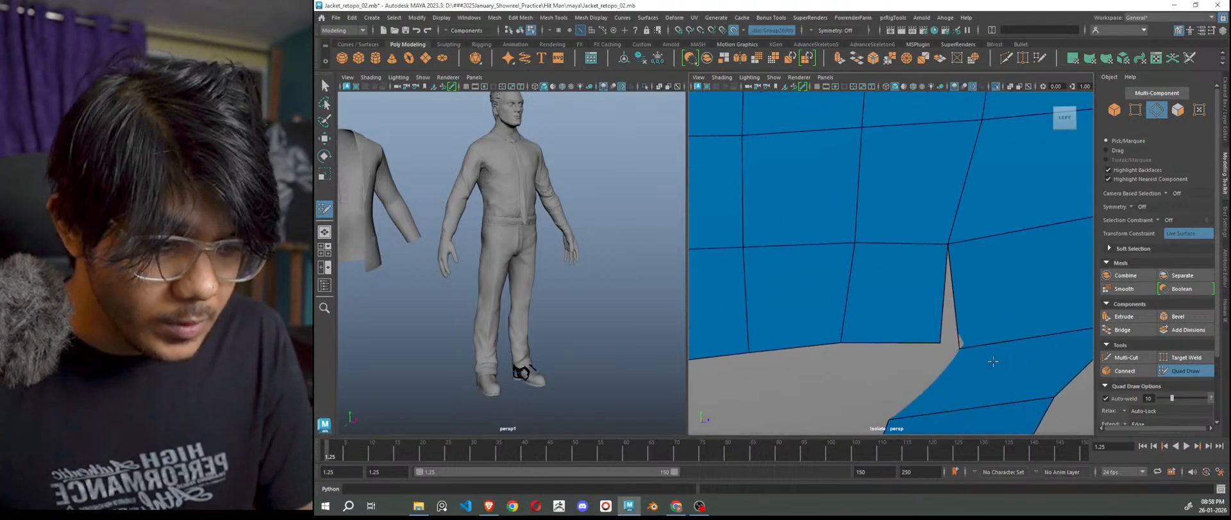
pyautogui.scroll(-2, 994, 351)
pyautogui.press('w')
pyautogui.moveTo(979, 223); pyautogui.dragTo(936, 229, button='right')
pyautogui.click(949, 329)
pyautogui.moveTo(931, 307); pyautogui.dragTo(935, 307)
pyautogui.click(1186, 370)
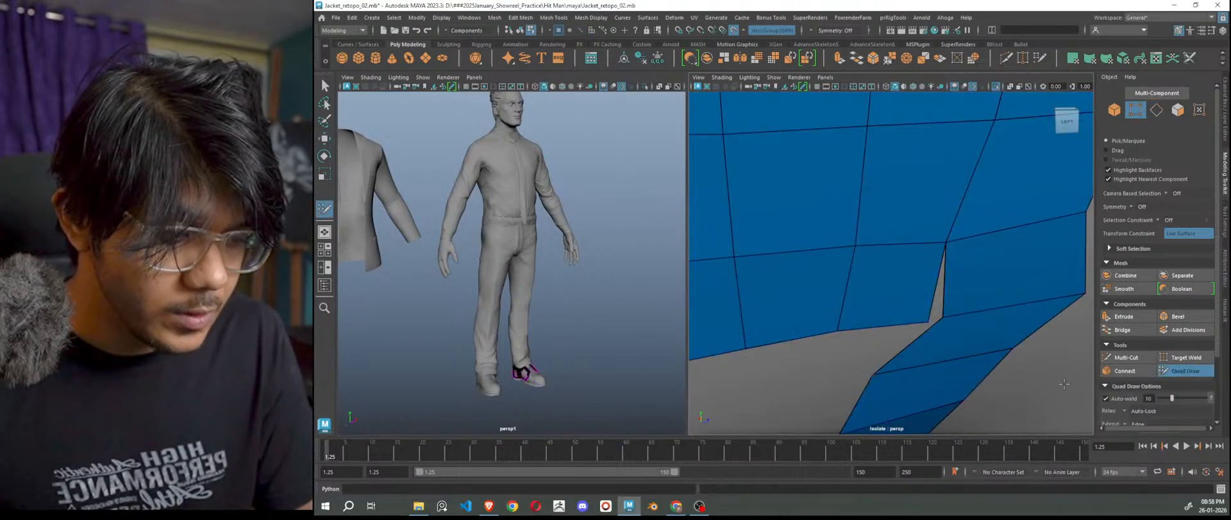
# Move two vertices on the front strip's outer edge beside the newest row to even out its slope.
pyautogui.scroll(-2, 955, 354)
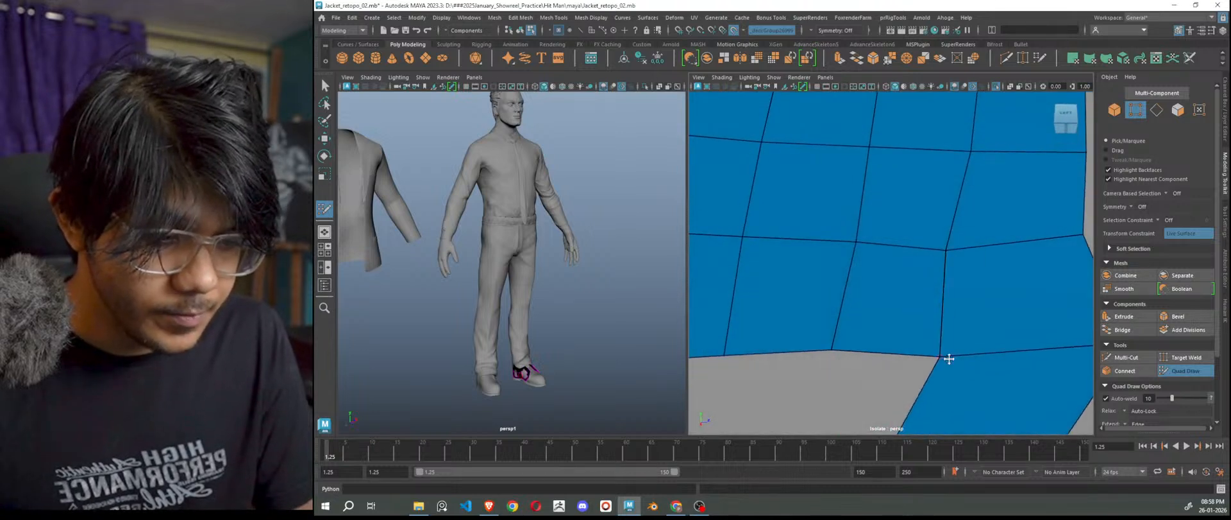
pyautogui.scroll(-3, 962, 369)
pyautogui.moveTo(997, 293); pyautogui.dragTo(968, 302)
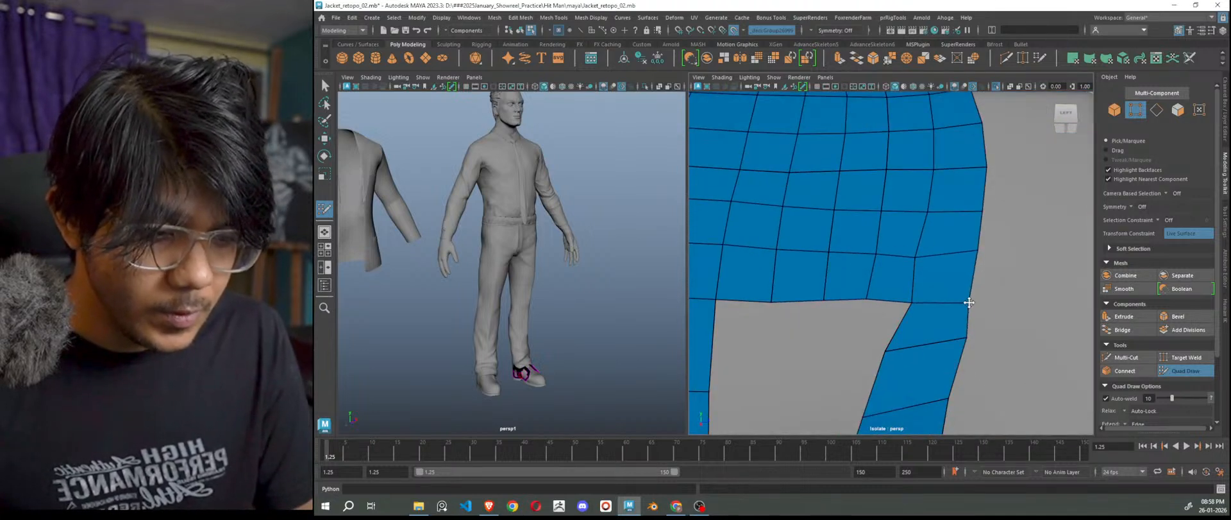
pyautogui.moveTo(967, 337); pyautogui.dragTo(963, 346)
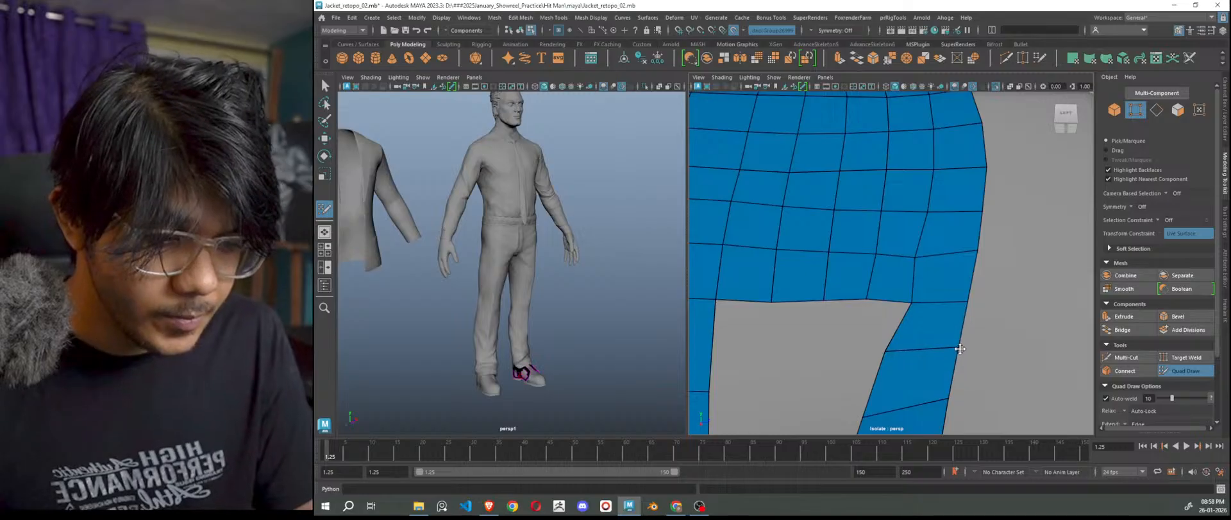
pyautogui.scroll(-2, 855, 354)
pyautogui.scroll(-2, 855, 354)
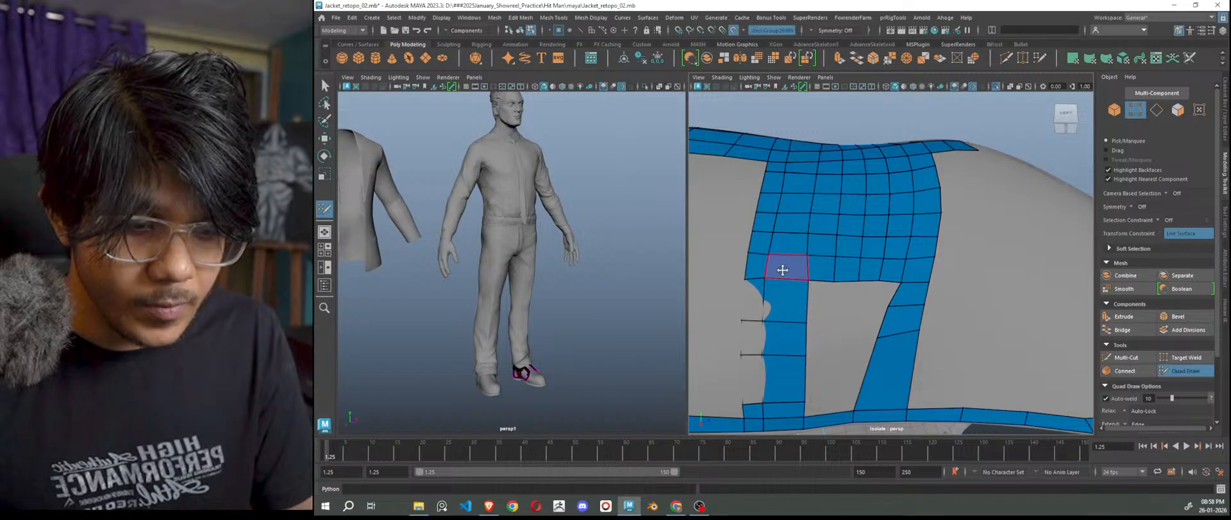
# Insert an edge loop across each side strip below the filled rows, raising the front strip's cross edge to match the spacing.
pyautogui.scroll(2, 766, 256)
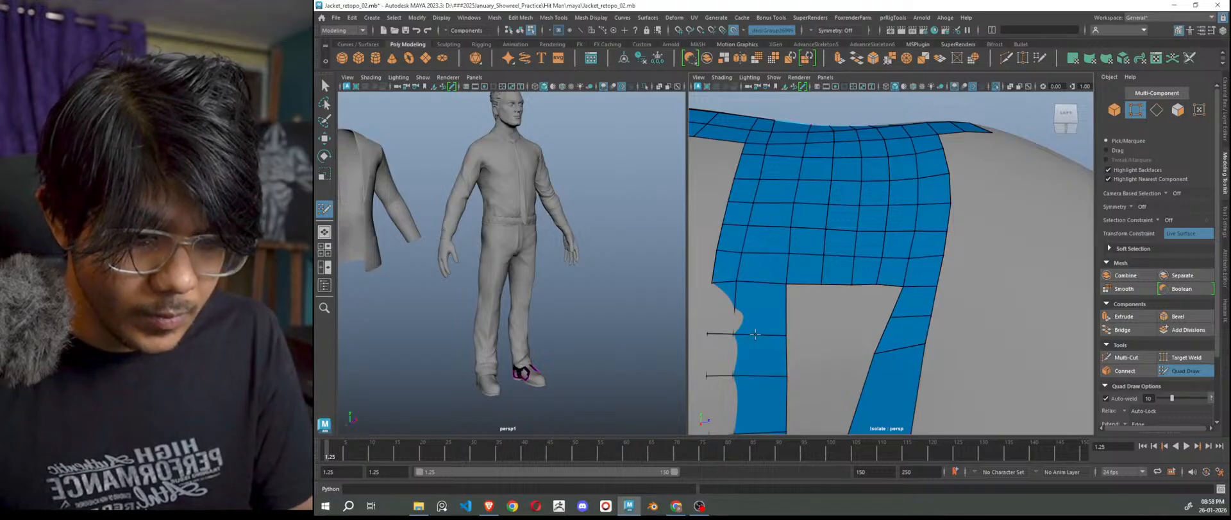
pyautogui.keyDown('ctrl'); pyautogui.click(781, 313); pyautogui.keyUp('ctrl')
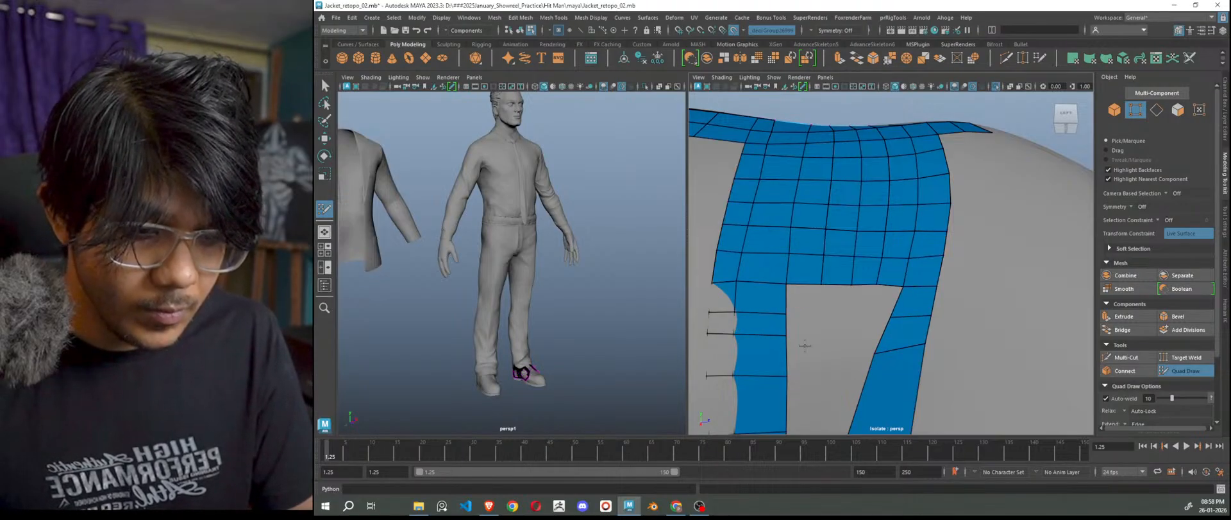
pyautogui.scroll(-3, 821, 338)
pyautogui.scroll(2, 891, 334)
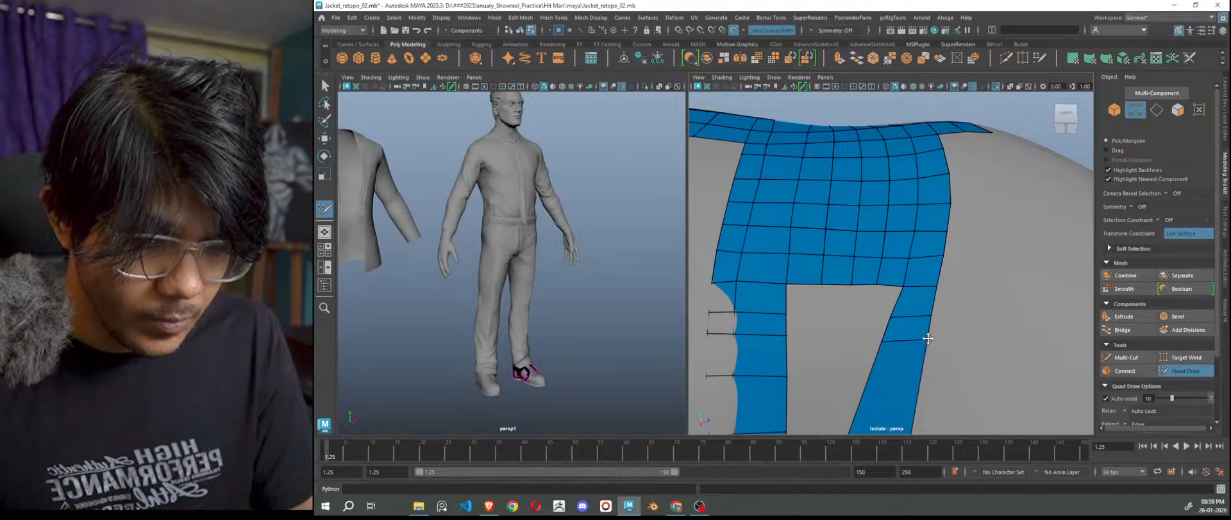
pyautogui.keyDown('ctrl'); pyautogui.click(918, 377); pyautogui.keyUp('ctrl')
pyautogui.scroll(2, 828, 349)
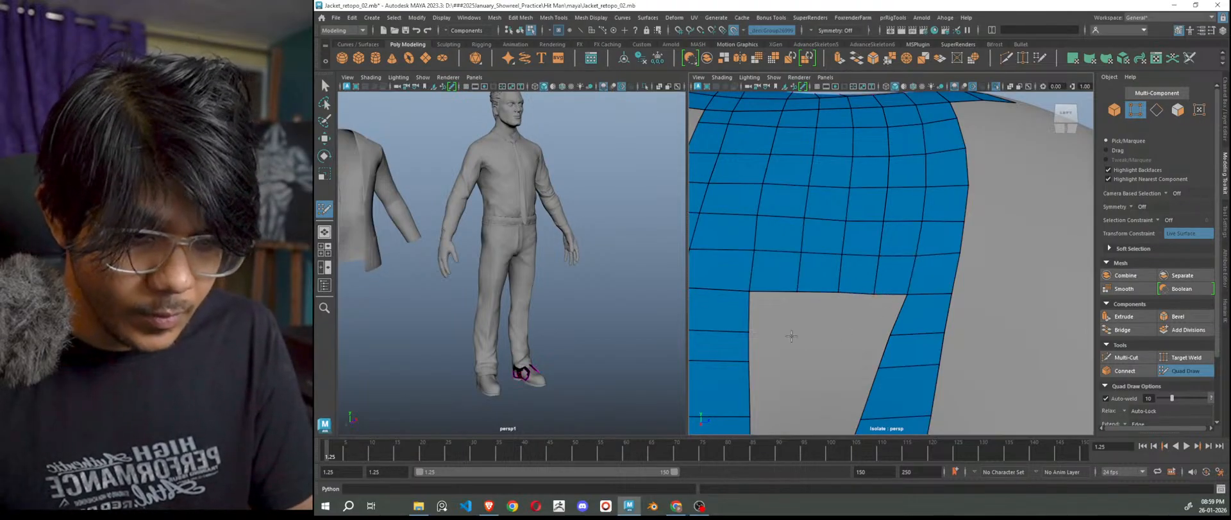
# Fill the next row with quads from the rear strip, leaving only the last gap beside the front strip.
pyautogui.keyDown('shift'); pyautogui.click(826, 321); pyautogui.keyUp('shift')
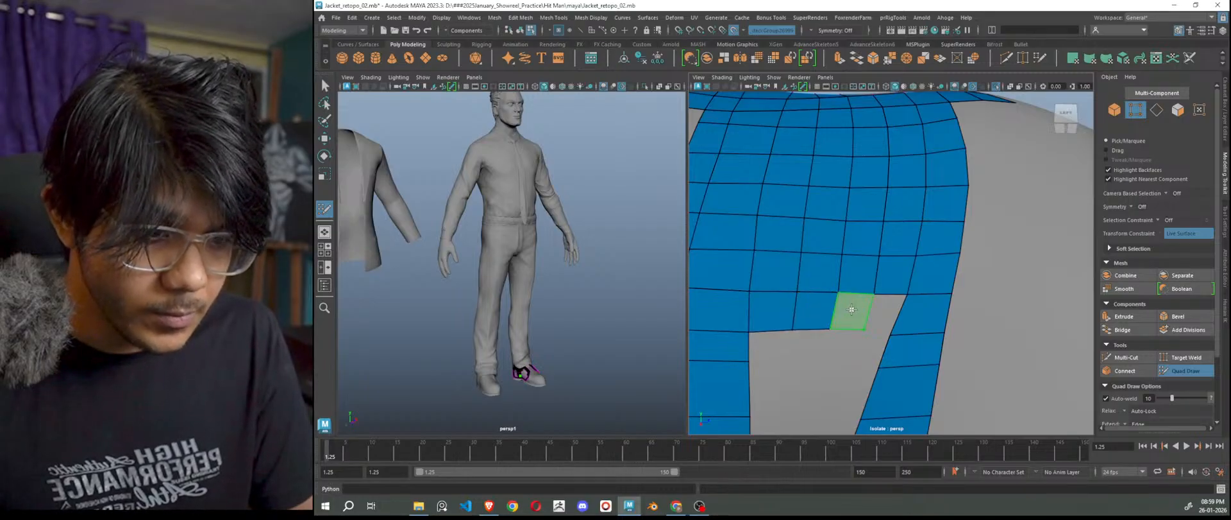
pyautogui.keyDown('shift'); pyautogui.click(854, 311); pyautogui.keyUp('shift')
pyautogui.keyDown('shift'); pyautogui.click(882, 317); pyautogui.keyUp('shift')
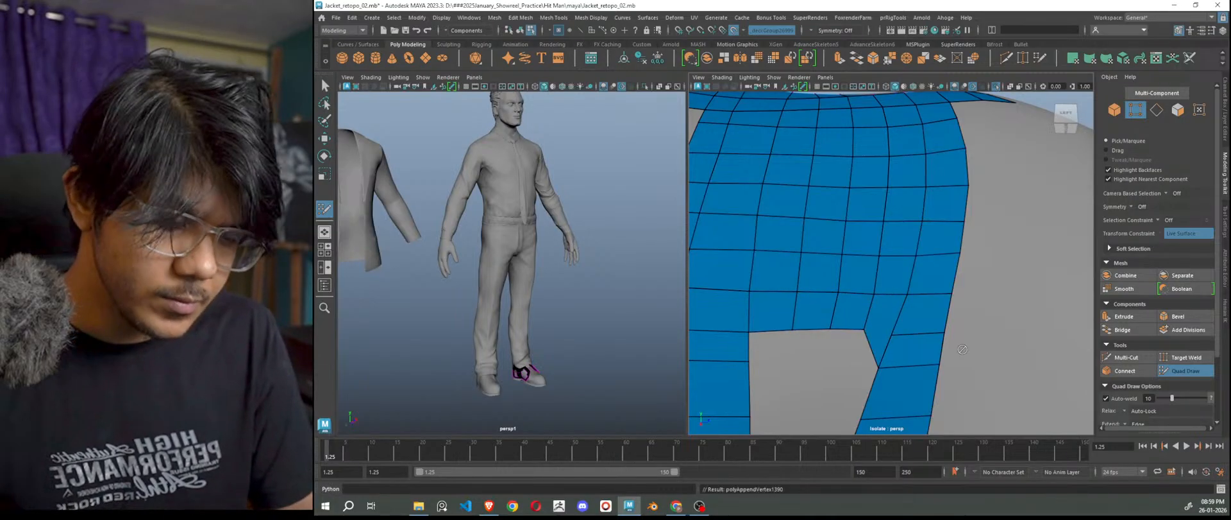
pyautogui.hotkey('ctrl', 'z')
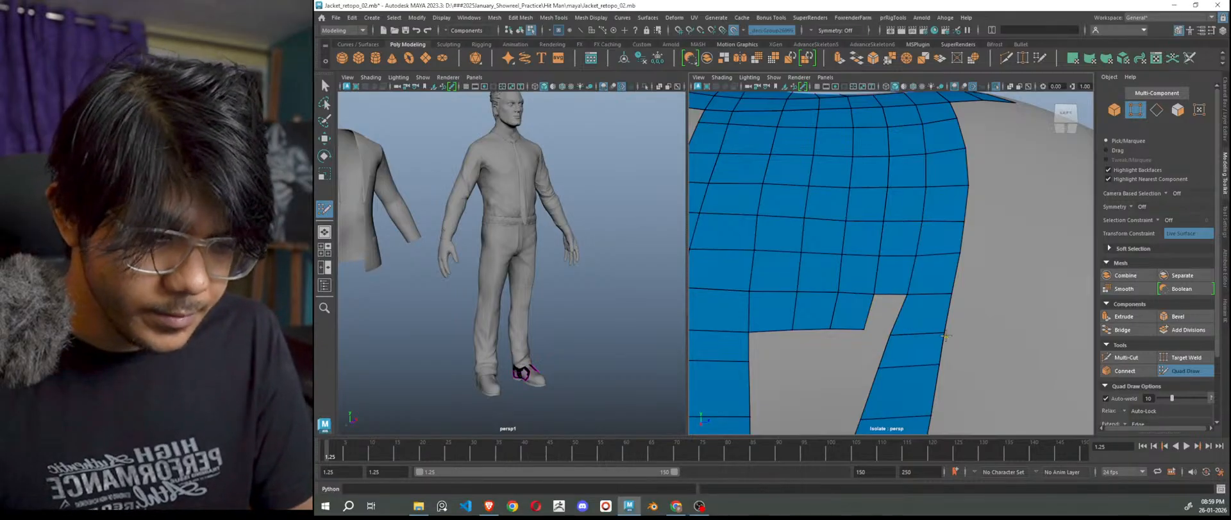
pyautogui.hotkey('ctrl', 'z')
# Extrude the front strip's inner edge across the remaining gap to the end of the new row.
pyautogui.press('Tab')
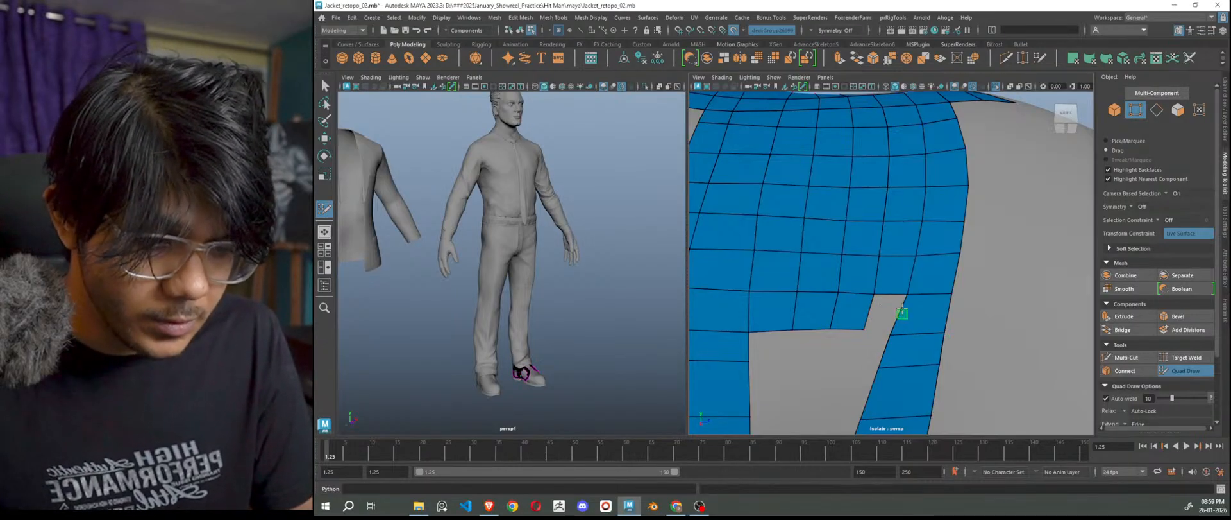
pyautogui.scroll(4, 897, 339)
pyautogui.moveTo(911, 337); pyautogui.dragTo(858, 334)
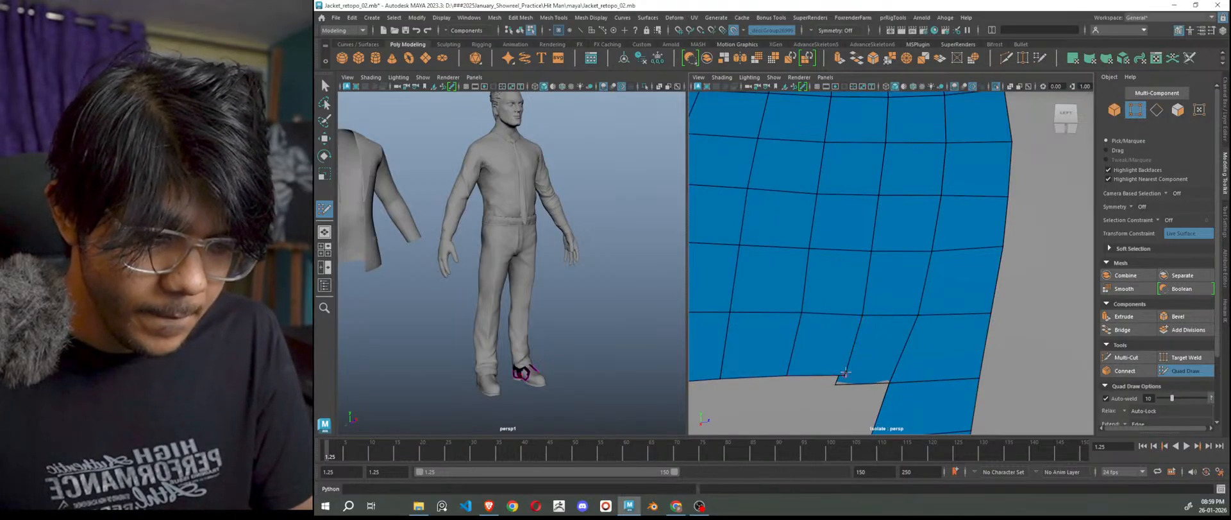
pyautogui.scroll(5, 863, 392)
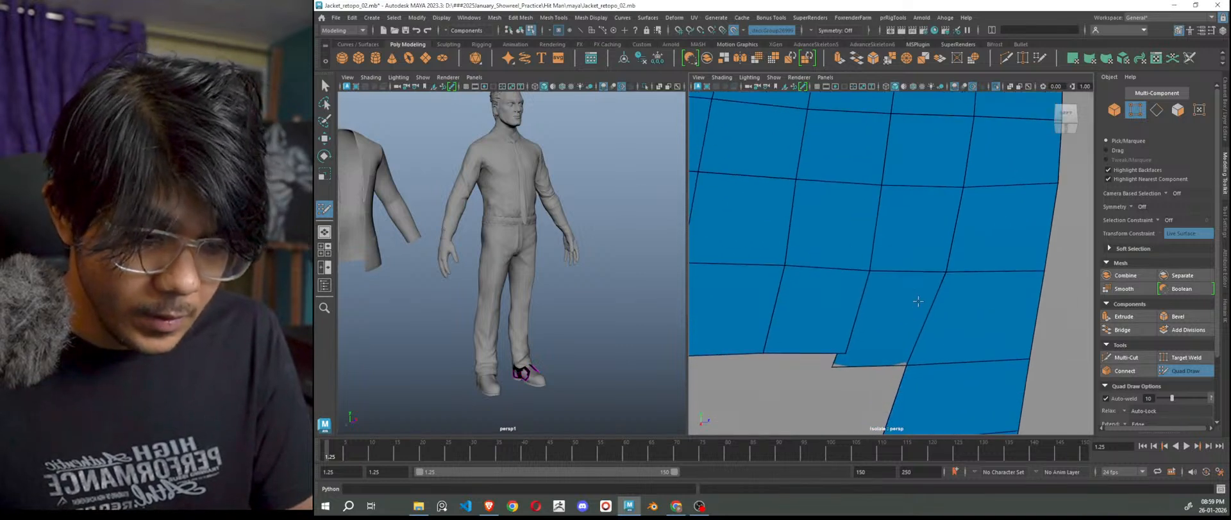
pyautogui.moveTo(823, 378); pyautogui.dragTo(791, 393)
pyautogui.hotkey('ctrl', 'z')
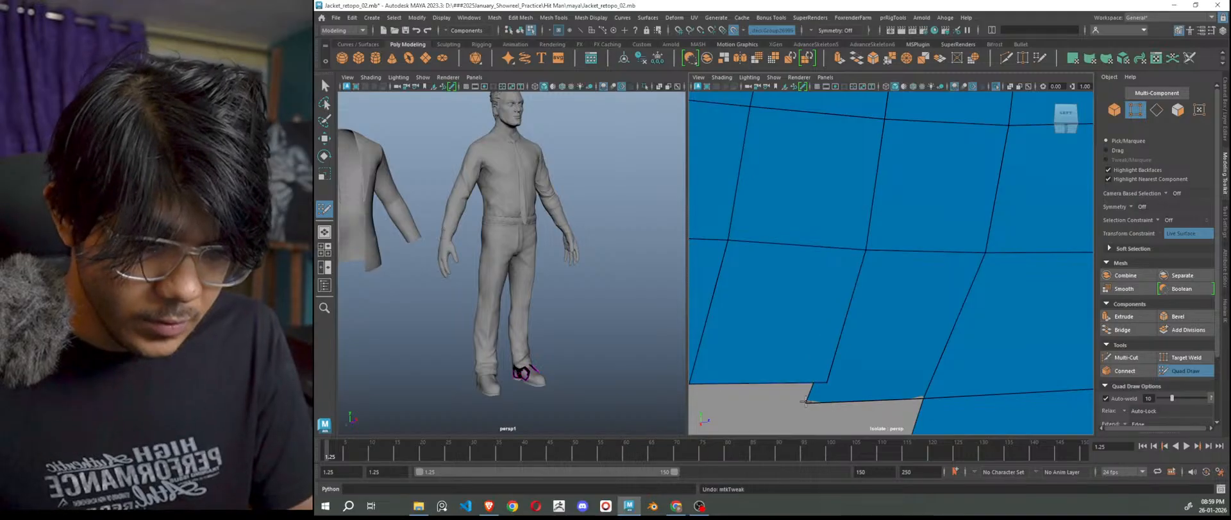
# Weld the extruded quad's stray corner vertex to the adjacent corner of the new row with Quad Draw.
pyautogui.press('w')
pyautogui.moveTo(809, 223); pyautogui.dragTo(776, 228, button='right')
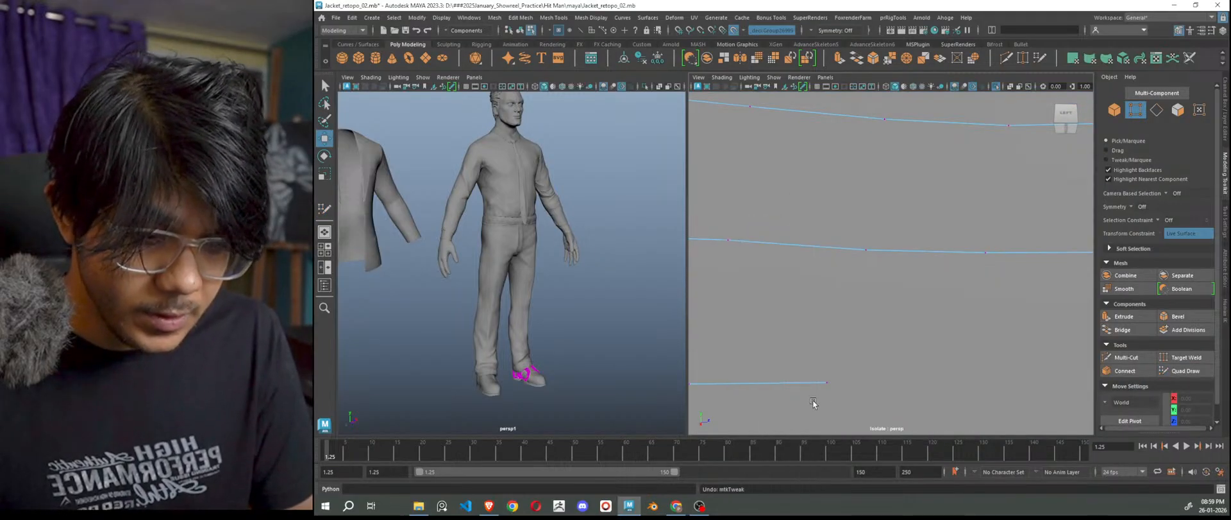
pyautogui.click(811, 397)
pyautogui.moveTo(812, 398)
pyautogui.keyDown('alt'); pyautogui.mouseDown()
pyautogui.moveTo(781, 383)
pyautogui.moveTo(807, 395)
pyautogui.mouseUp(); pyautogui.keyUp('alt')
pyautogui.click(1187, 371)
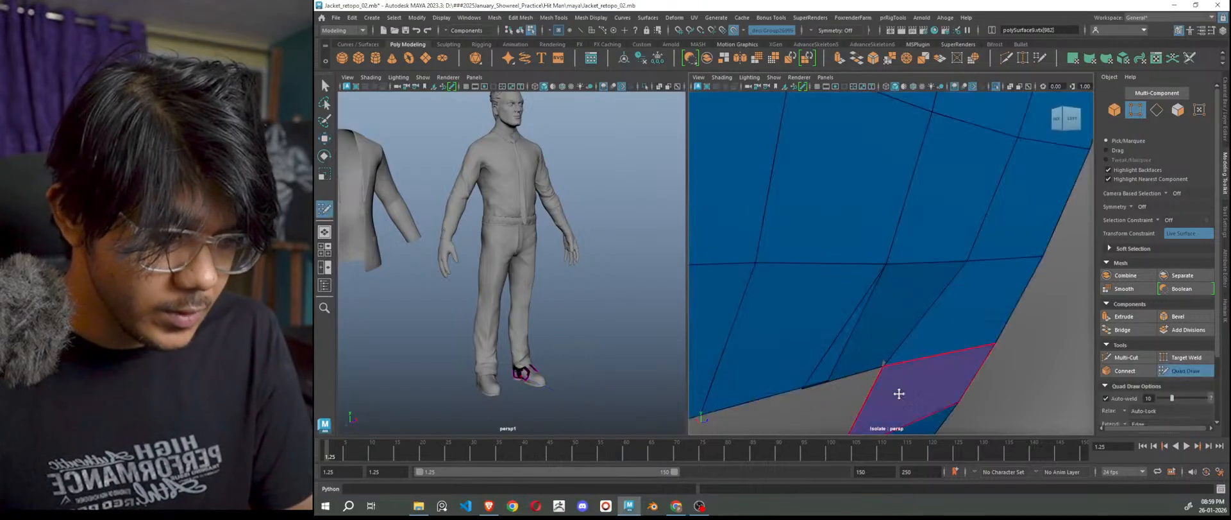
pyautogui.scroll(-3, 794, 357)
pyautogui.moveTo(790, 383); pyautogui.dragTo(824, 382)
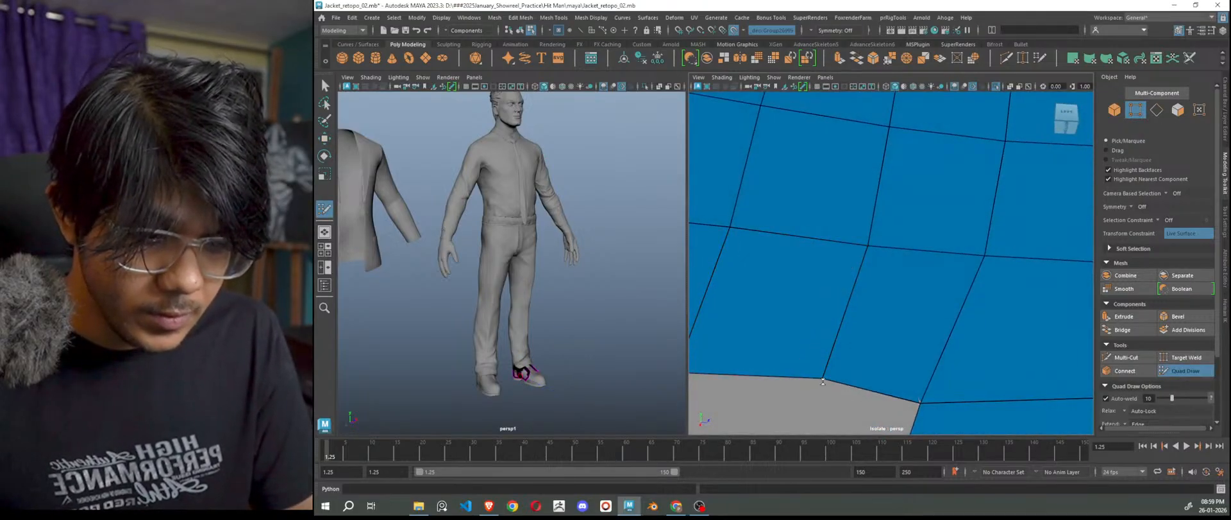
# Raise the front strip's cross edge to line up with the lower edge of the completed row.
pyautogui.scroll(-5, 937, 390)
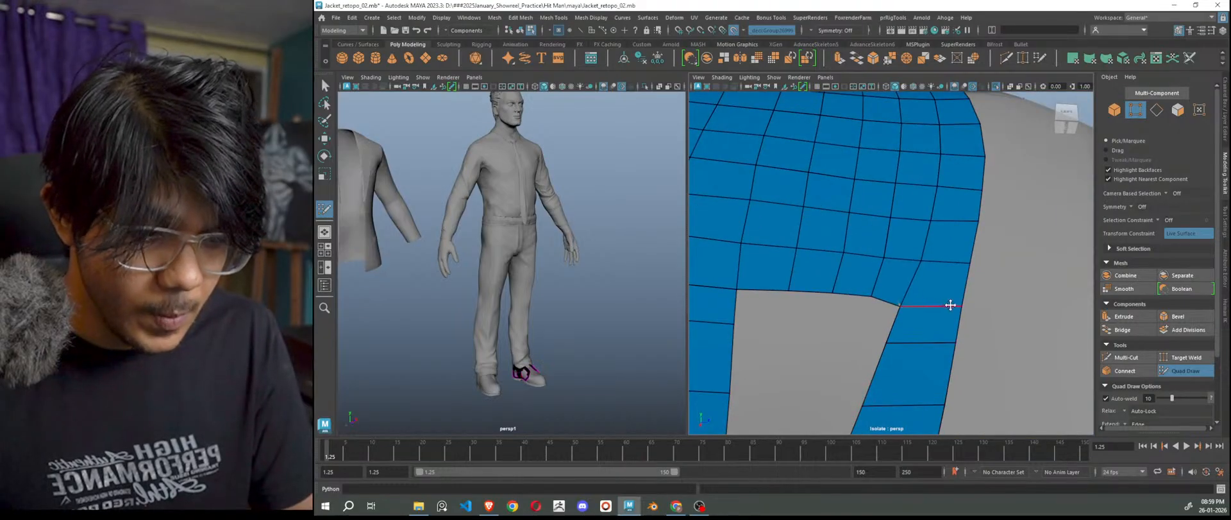
pyautogui.moveTo(950, 305); pyautogui.dragTo(956, 297)
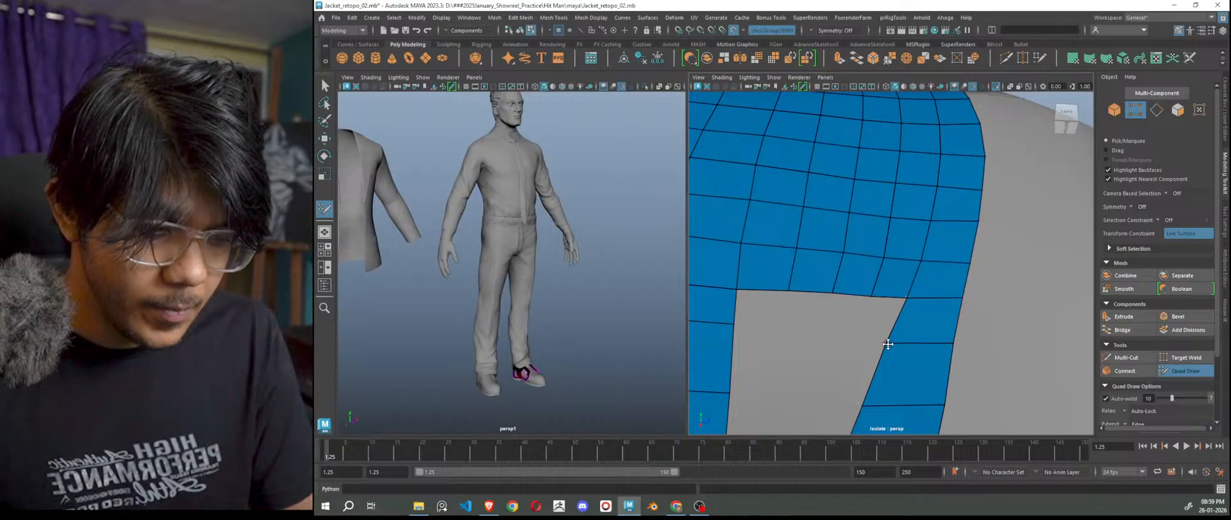
pyautogui.scroll(-3, 961, 378)
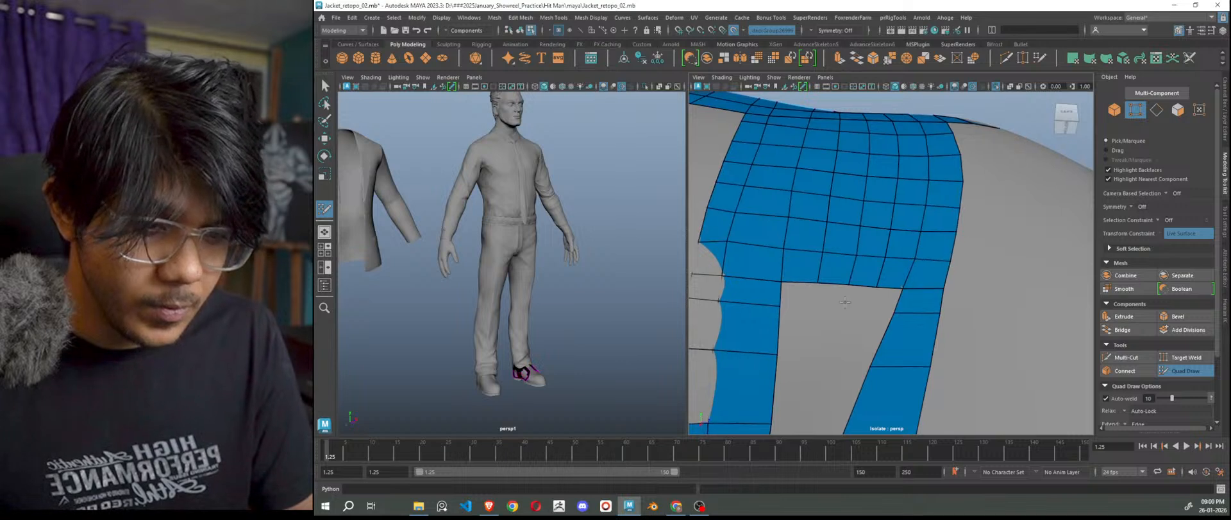
# Fill the following row with three quads from the rear strip and extrude its end edge to join the front strip.
pyautogui.scroll(3, 892, 256)
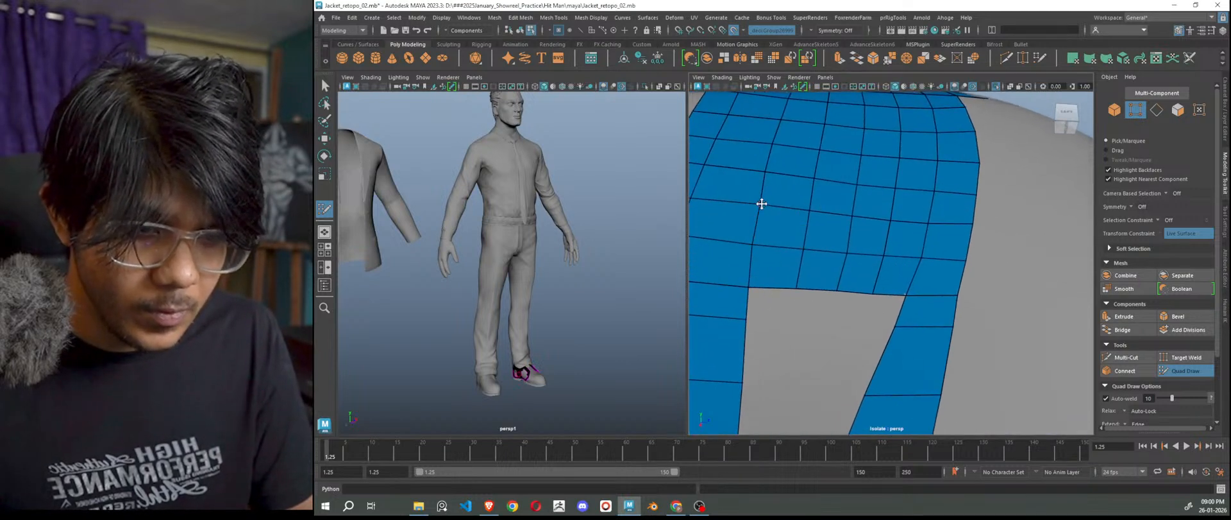
pyautogui.click(791, 323)
pyautogui.keyDown('shift'); pyautogui.click(772, 311); pyautogui.keyUp('shift')
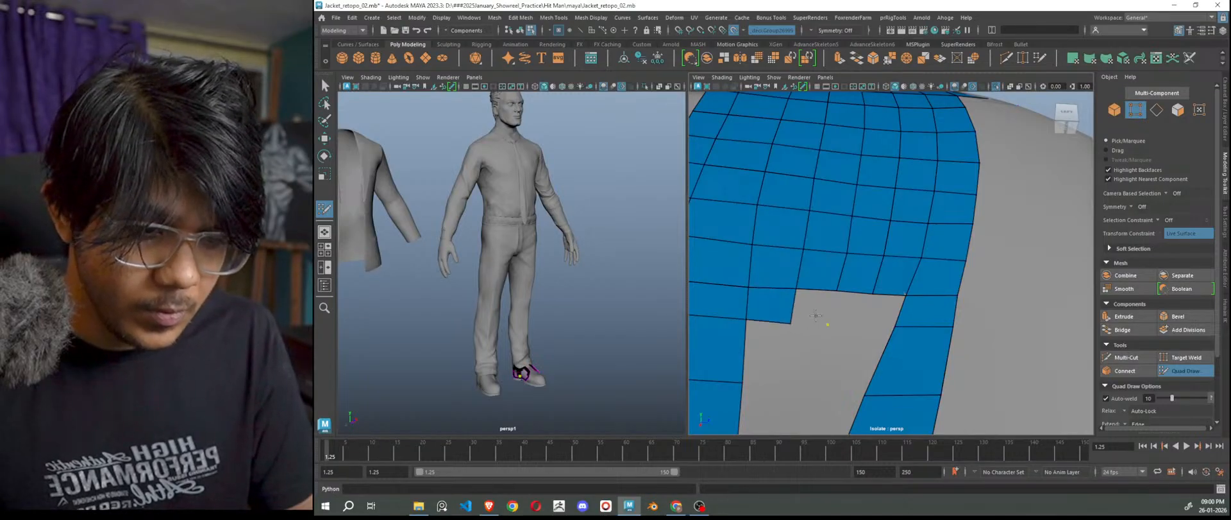
pyautogui.keyDown('shift'); pyautogui.click(814, 312); pyautogui.keyUp('shift')
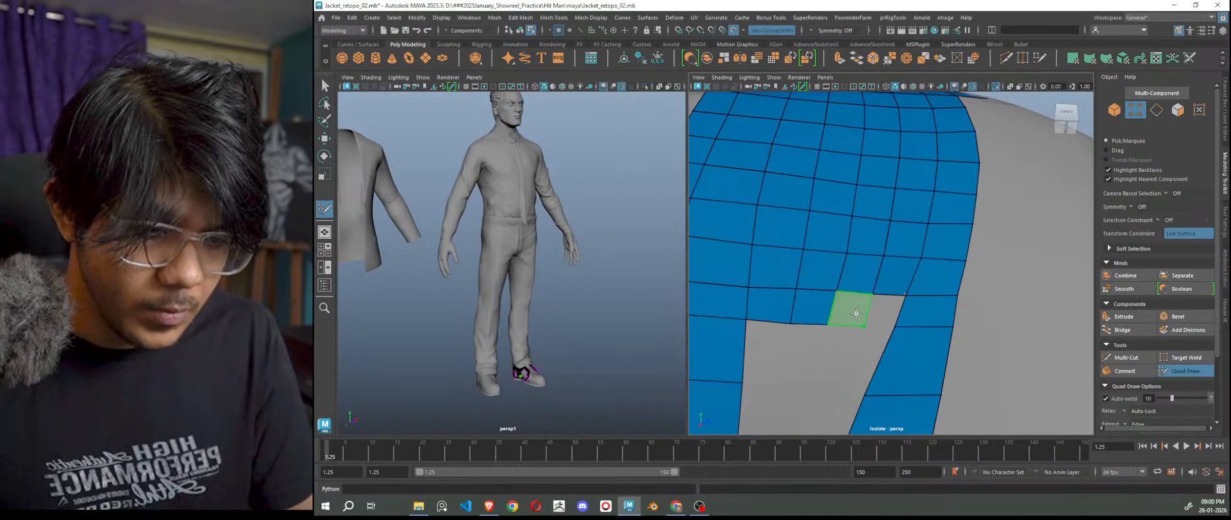
pyautogui.keyDown('shift'); pyautogui.click(853, 309); pyautogui.keyUp('shift')
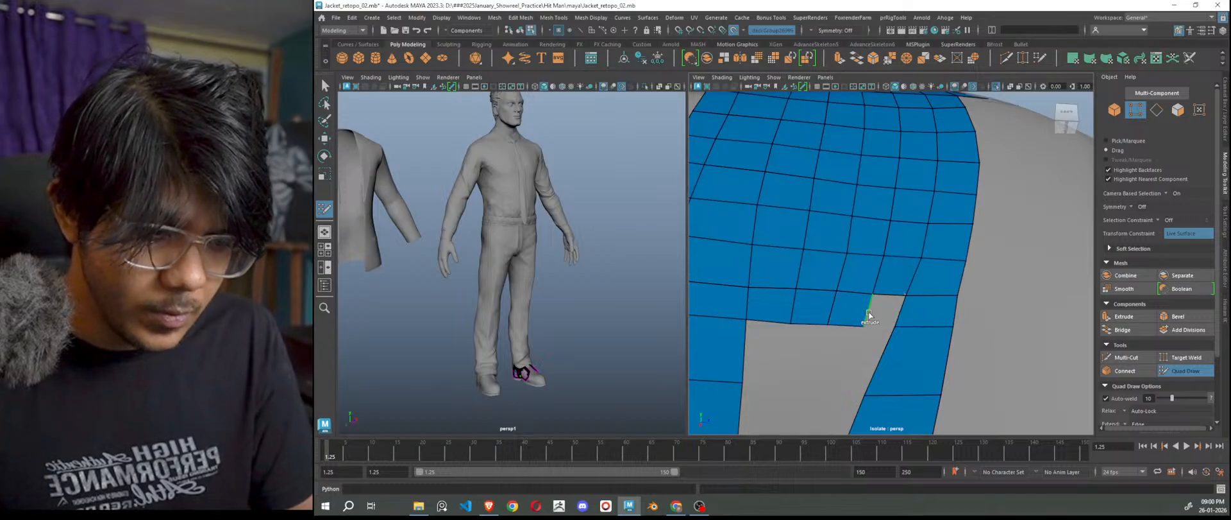
pyautogui.moveTo(869, 314); pyautogui.dragTo(900, 316)
# Fill one more row of four quads between the side strips and raise the front strip's cross edge to match.
pyautogui.scroll(-3, 860, 360)
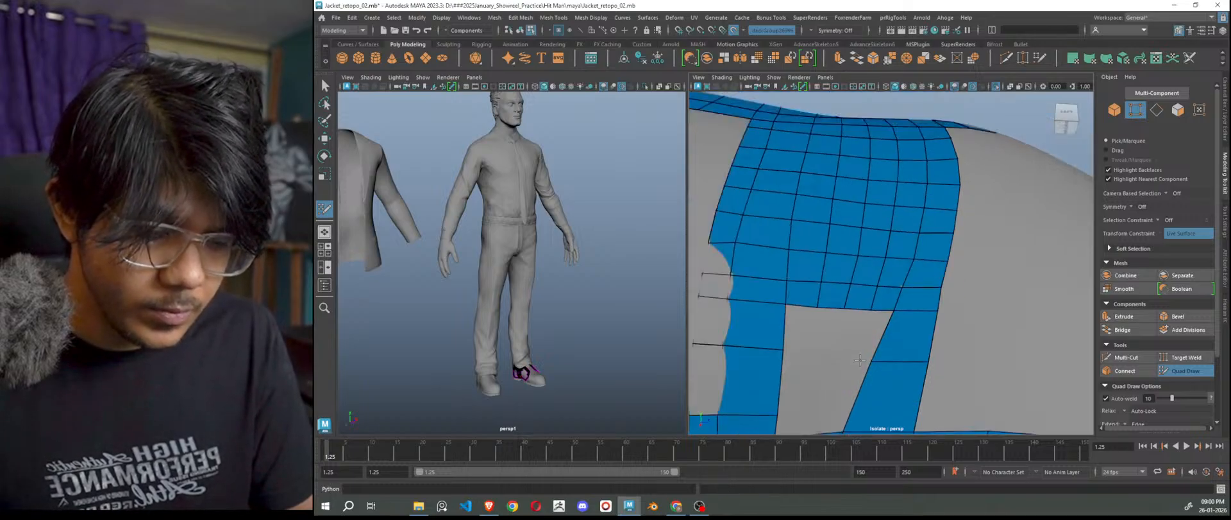
pyautogui.moveTo(809, 347)
pyautogui.mouseDown()
pyautogui.moveTo(802, 333)
pyautogui.moveTo(818, 340)
pyautogui.mouseUp()
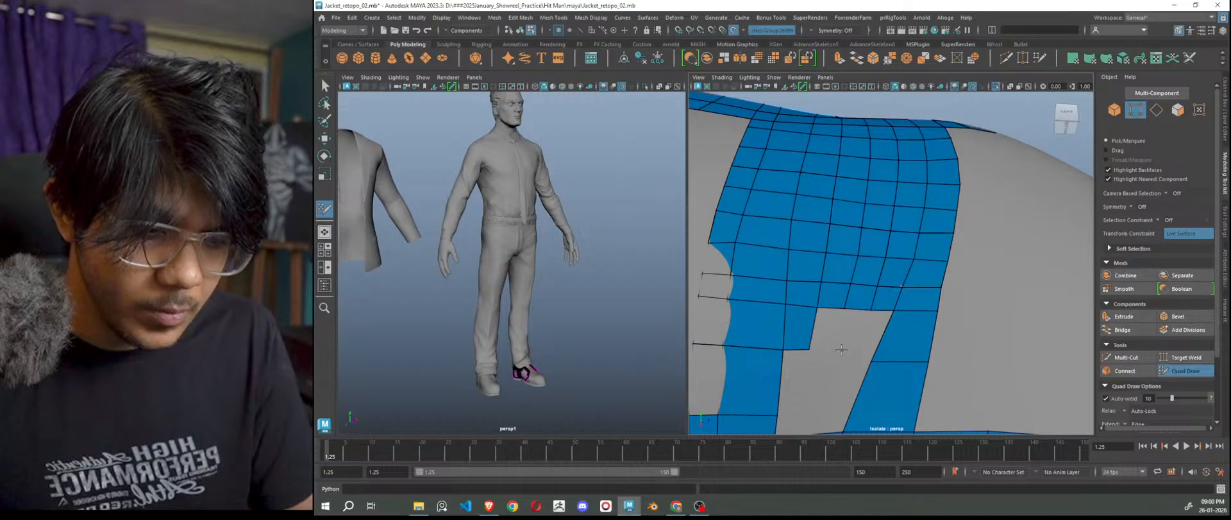
pyautogui.keyDown('shift'); pyautogui.click(826, 330); pyautogui.keyUp('shift')
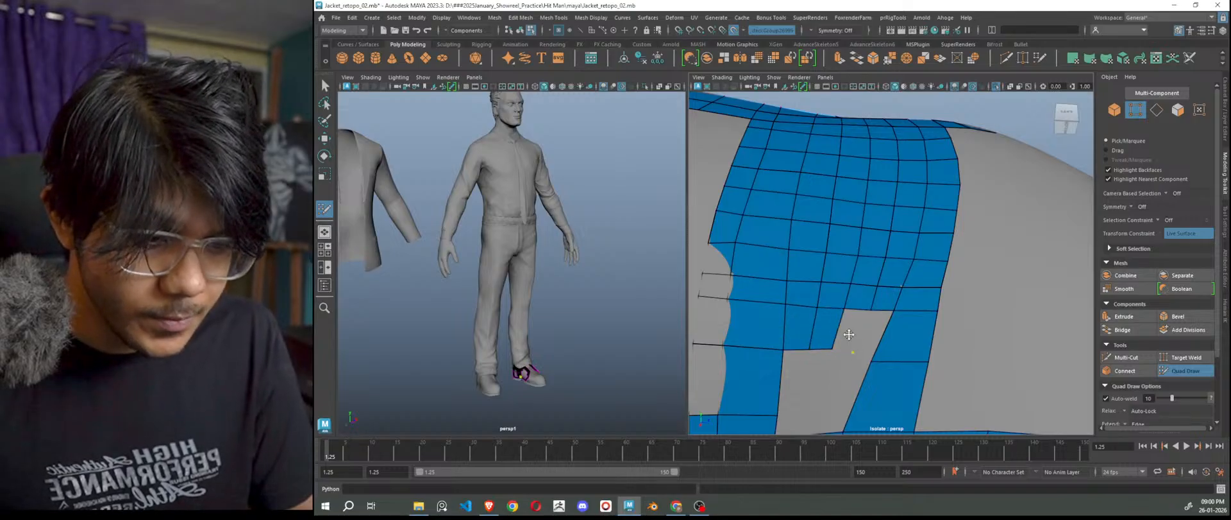
pyautogui.keyDown('shift'); pyautogui.click(849, 330); pyautogui.keyUp('shift')
pyautogui.keyDown('shift'); pyautogui.click(882, 338); pyautogui.keyUp('shift')
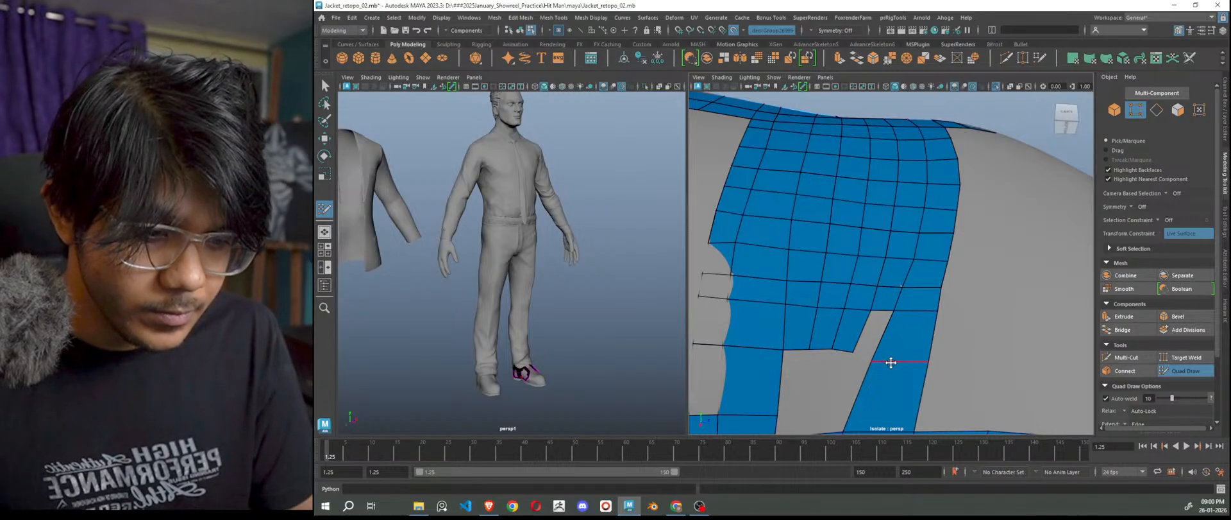
pyautogui.moveTo(892, 359); pyautogui.dragTo(897, 352)
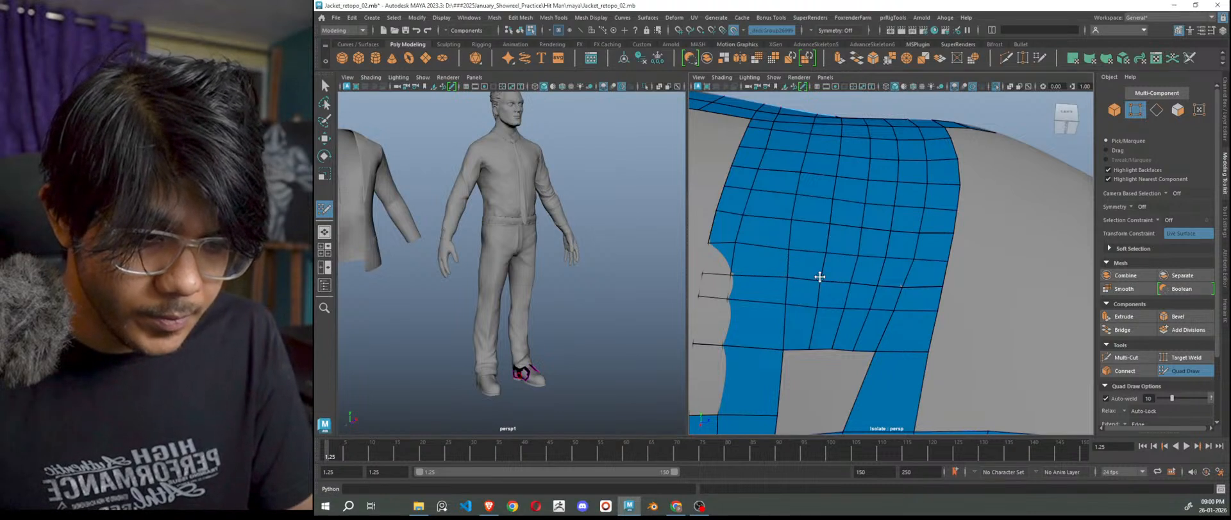
# Insert an edge loop across the front strip just above the lower band along the sole.
pyautogui.scroll(-4, 855, 334)
pyautogui.scroll(-5, 881, 369)
pyautogui.keyDown('alt'); pyautogui.moveTo(880, 371); pyautogui.dragTo(875, 407); pyautogui.keyUp('alt')
pyautogui.scroll(8, 863, 361)
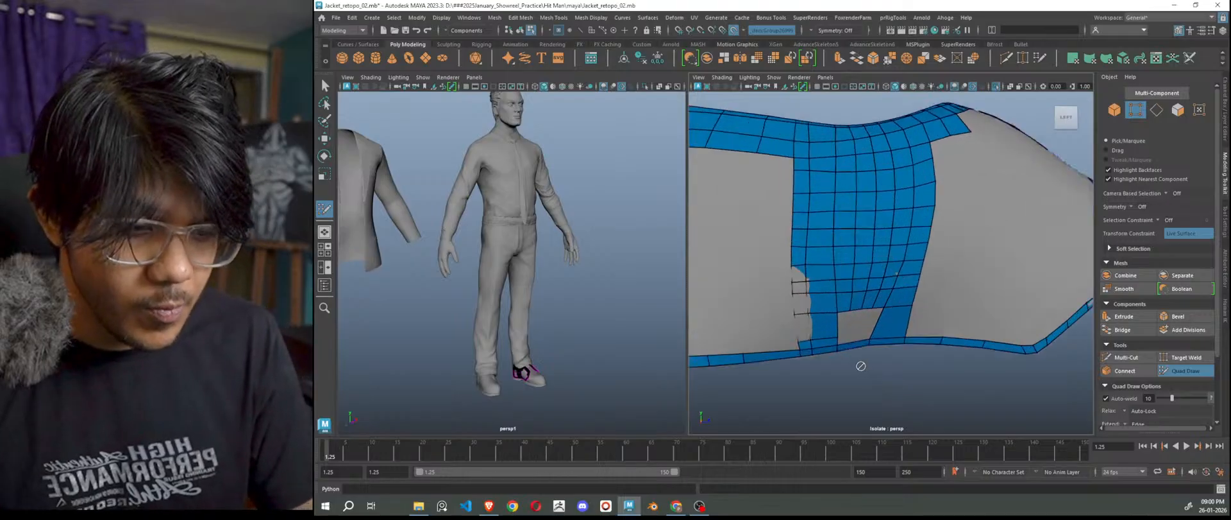
pyautogui.scroll(6, 853, 367)
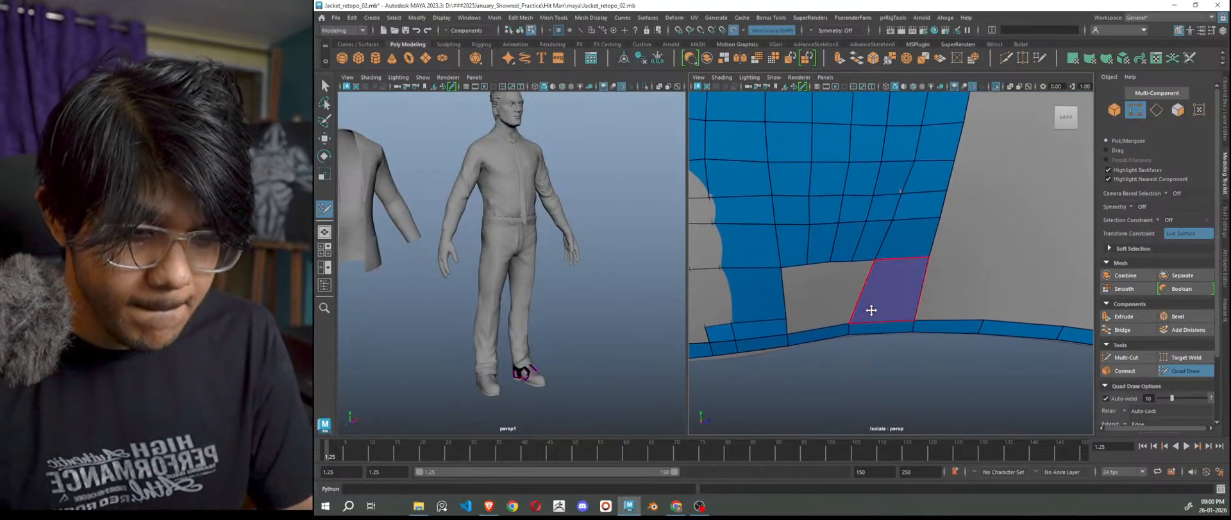
pyautogui.keyDown('ctrl'); pyautogui.click(859, 309); pyautogui.keyUp('ctrl')
pyautogui.keyDown('alt'); pyautogui.moveTo(858, 354); pyautogui.dragTo(845, 341); pyautogui.keyUp('alt')
pyautogui.keyDown('alt'); pyautogui.moveTo(846, 342); pyautogui.dragTo(874, 324, button='middle'); pyautogui.keyUp('alt')
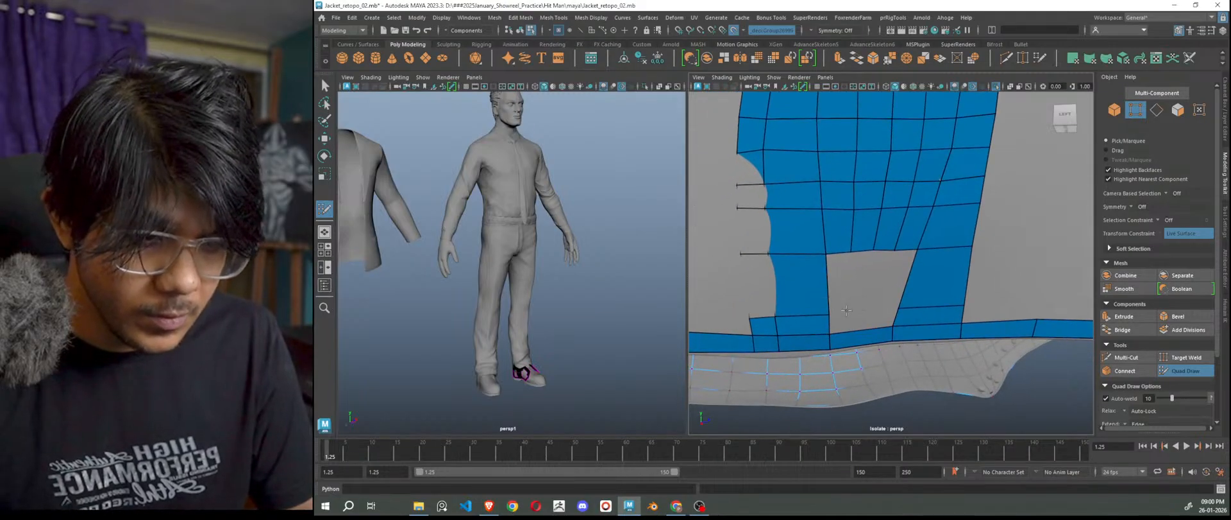
# Fill the last opening above the sole band with quads, inserting vertical edge loops to continue the columns above.
pyautogui.keyDown('shift'); pyautogui.click(857, 320); pyautogui.keyUp('shift')
pyautogui.keyDown('ctrl'); pyautogui.click(850, 312); pyautogui.keyUp('ctrl')
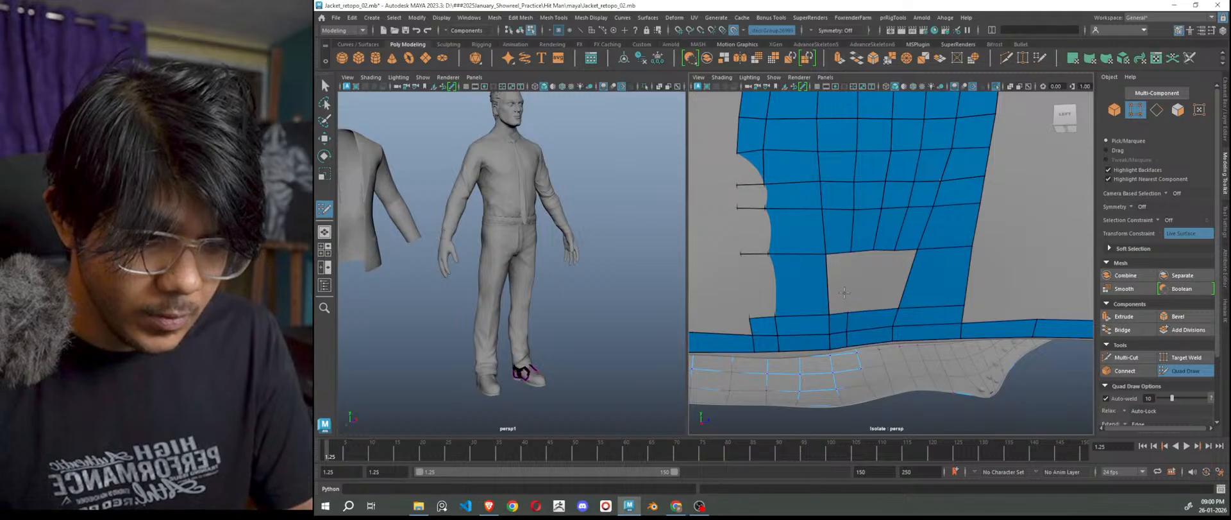
pyautogui.keyDown('shift'); pyautogui.click(837, 283); pyautogui.keyUp('shift')
pyautogui.keyDown('shift'); pyautogui.click(861, 279); pyautogui.keyUp('shift')
pyautogui.keyDown('ctrl'); pyautogui.click(880, 313); pyautogui.keyUp('ctrl')
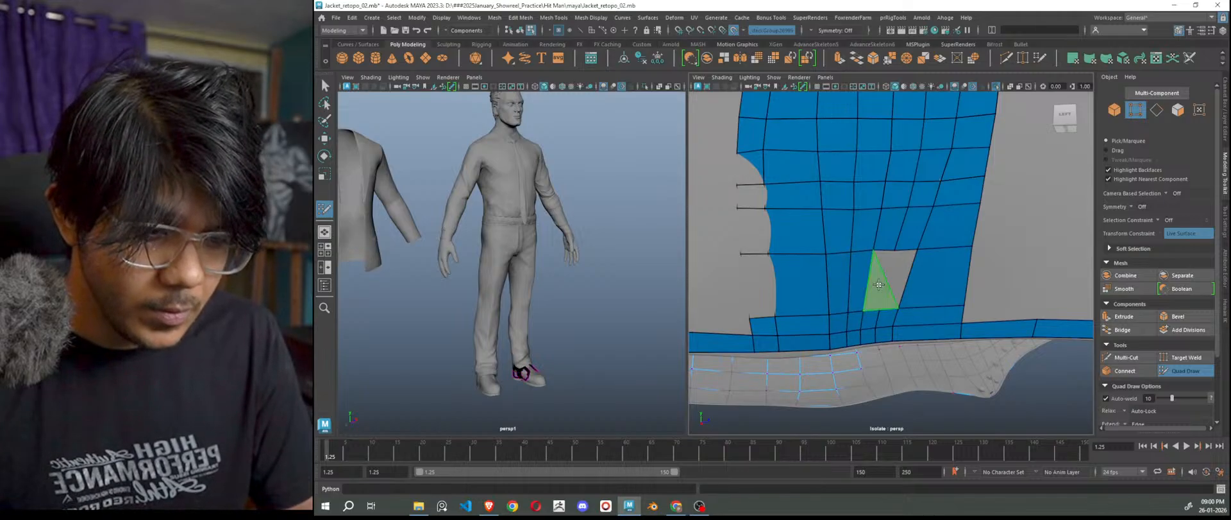
pyautogui.keyDown('shift'); pyautogui.click(878, 272); pyautogui.keyUp('shift')
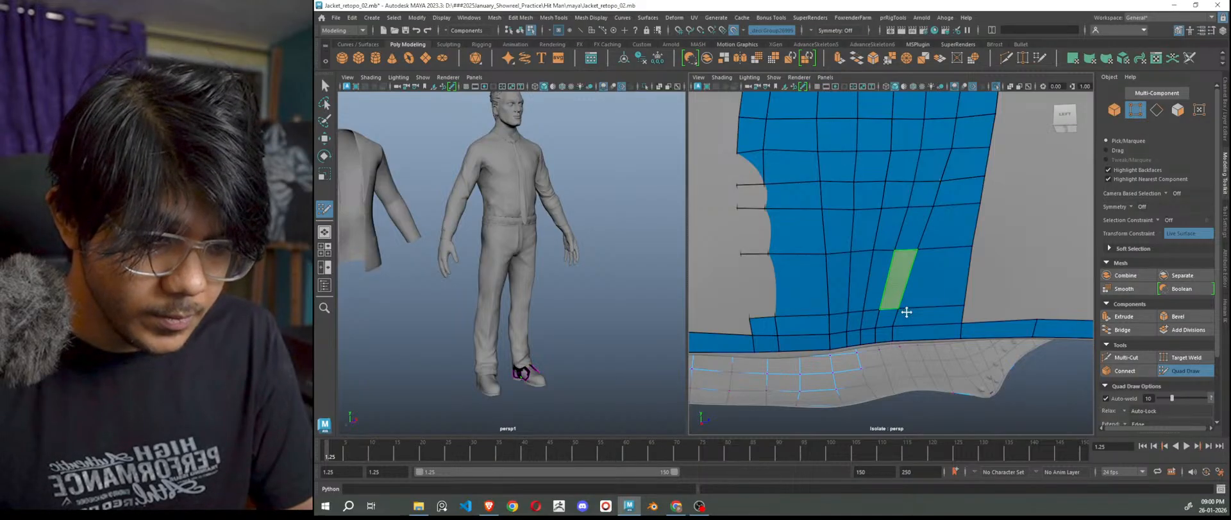
pyautogui.keyDown('shift'); pyautogui.click(898, 289); pyautogui.keyUp('shift')
# Relax the quads of the filled side panel to even out their spacing.
pyautogui.scroll(-4, 933, 369)
pyautogui.scroll(-5, 933, 369)
pyautogui.scroll(7, 913, 363)
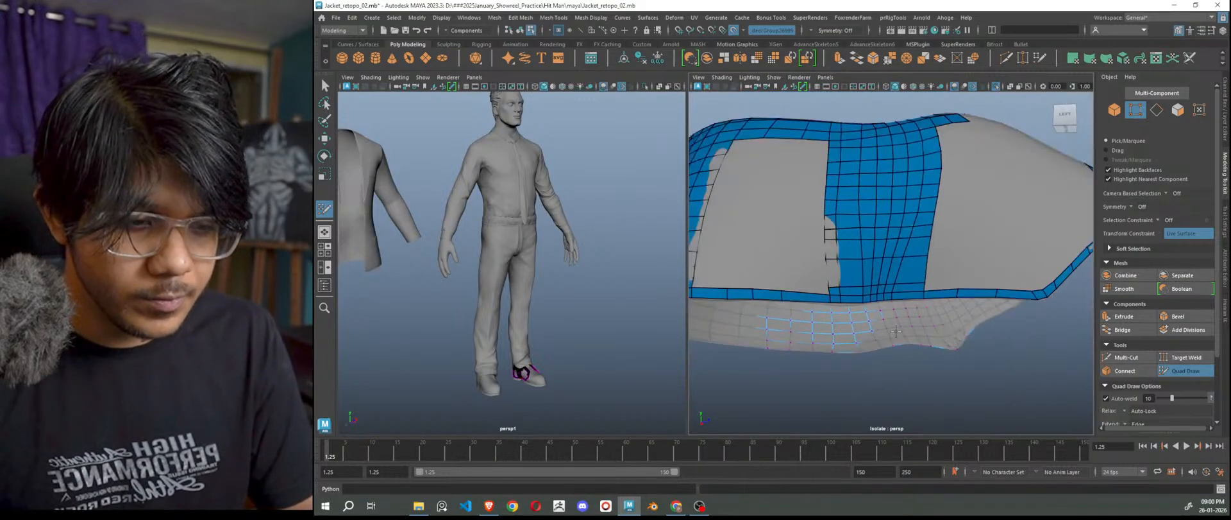
pyautogui.moveTo(854, 265)
pyautogui.keyDown('shift'); pyautogui.mouseDown()
pyautogui.moveTo(838, 178)
pyautogui.moveTo(882, 215)
pyautogui.moveTo(913, 218)
pyautogui.mouseUp(); pyautogui.keyUp('shift')
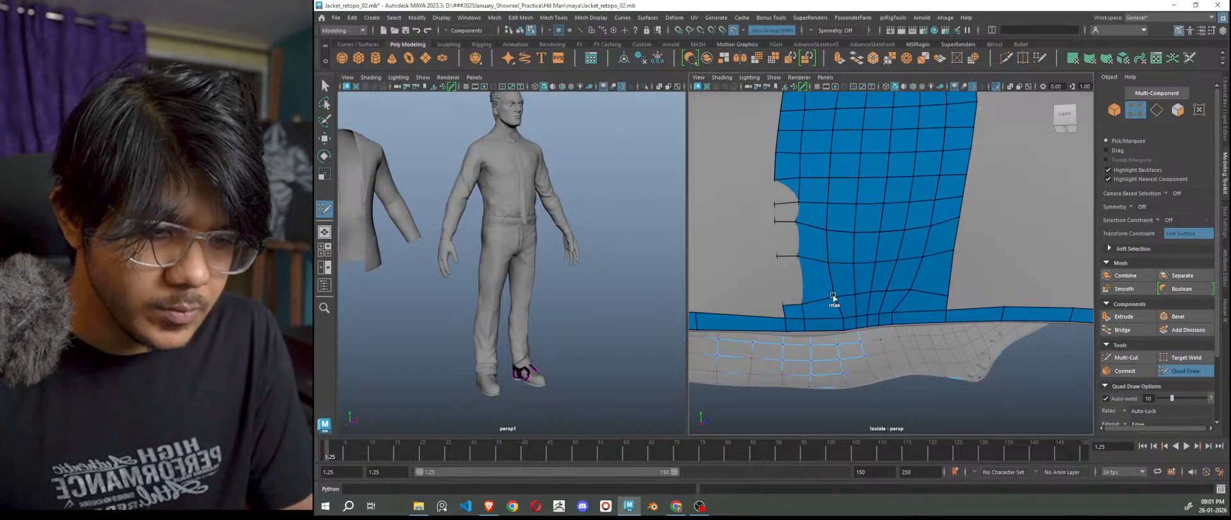
# Reposition the vertices along the sole band at the panel's base to space its columns evenly.
pyautogui.scroll(1, 893, 336)
pyautogui.scroll(3, 893, 335)
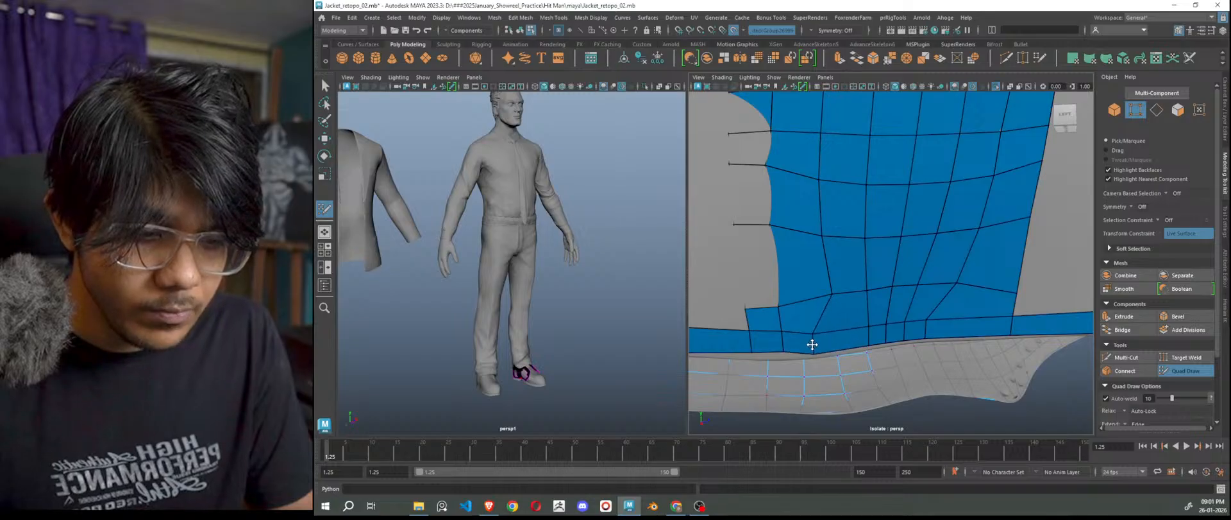
pyautogui.scroll(-3, 813, 346)
pyautogui.keyDown('alt'); pyautogui.moveTo(786, 332); pyautogui.dragTo(837, 263); pyautogui.keyUp('alt')
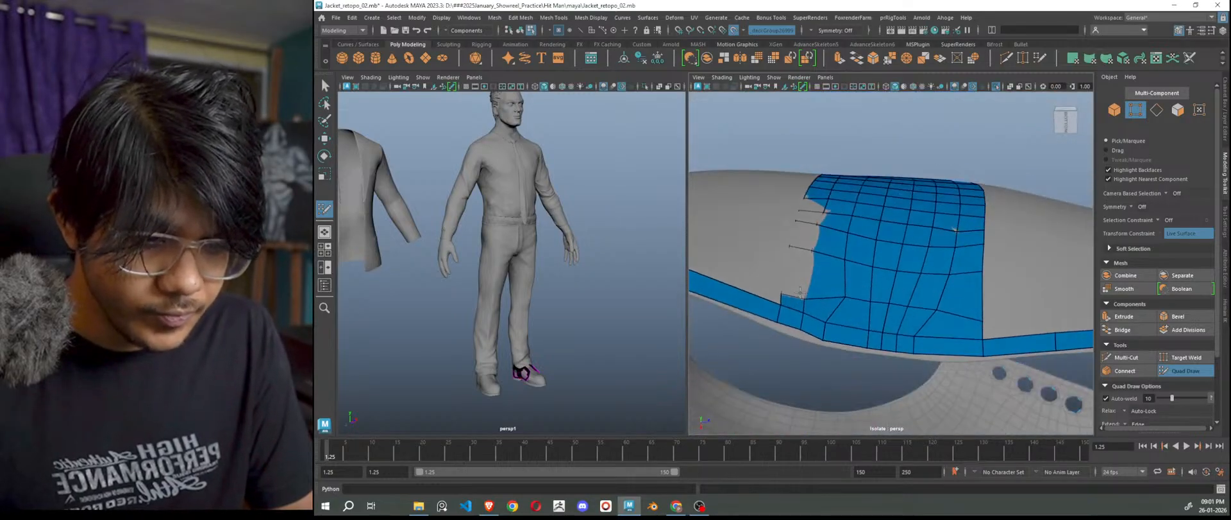
pyautogui.scroll(3, 848, 361)
pyautogui.keyDown('alt'); pyautogui.moveTo(849, 360); pyautogui.dragTo(930, 327); pyautogui.keyUp('alt')
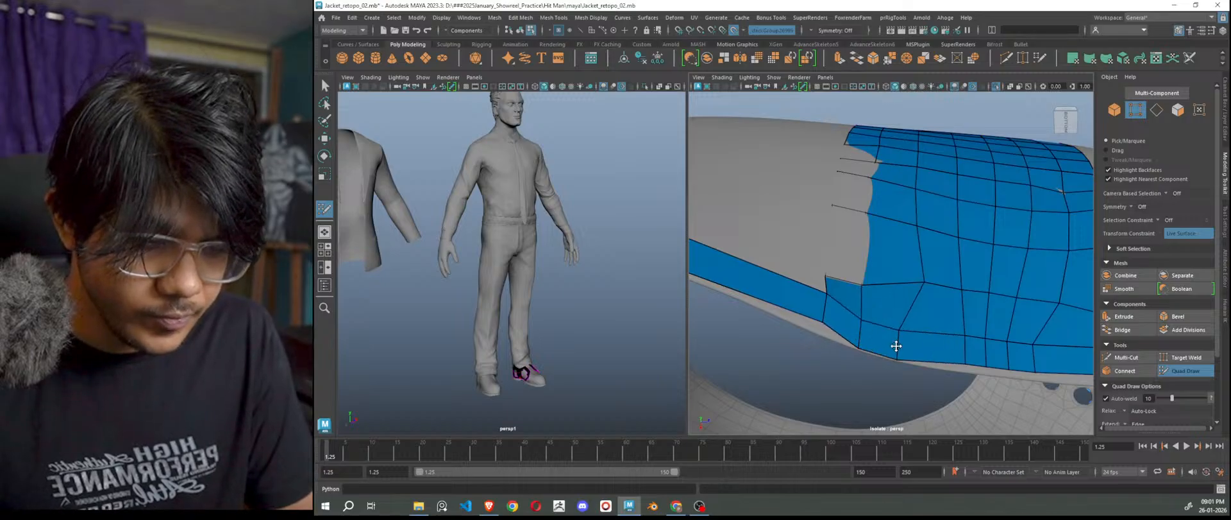
pyautogui.moveTo(825, 311); pyautogui.dragTo(819, 322)
pyautogui.moveTo(964, 346); pyautogui.dragTo(909, 346)
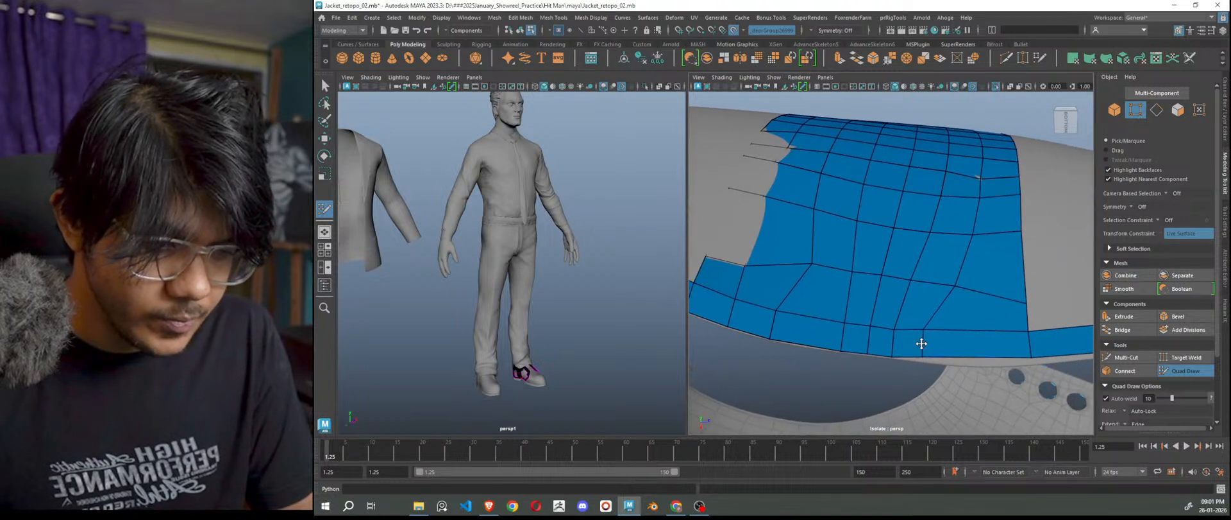
pyautogui.moveTo(1030, 344); pyautogui.dragTo(890, 421)
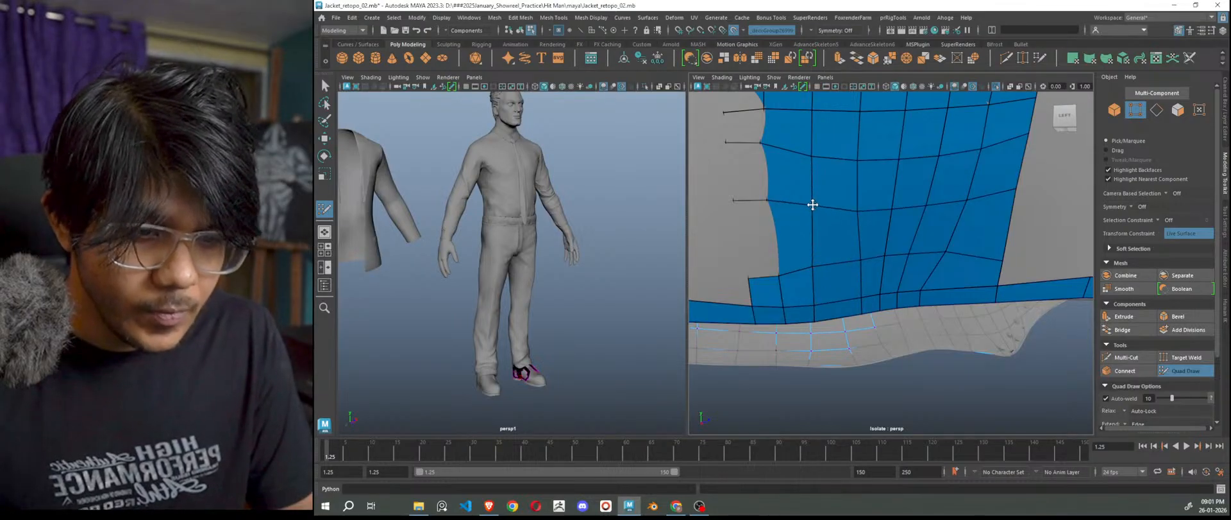
# Fine-tune the vertices in the panel's bottom rows so the vertical edges run evenly into the sole band.
pyautogui.moveTo(860, 260); pyautogui.dragTo(854, 260)
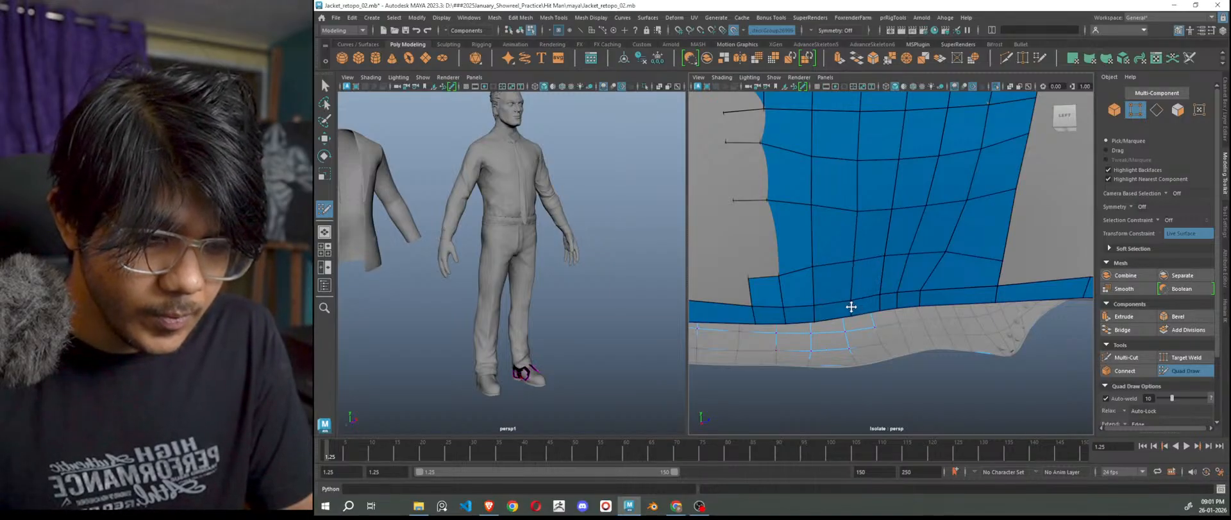
pyautogui.moveTo(922, 298); pyautogui.dragTo(948, 298)
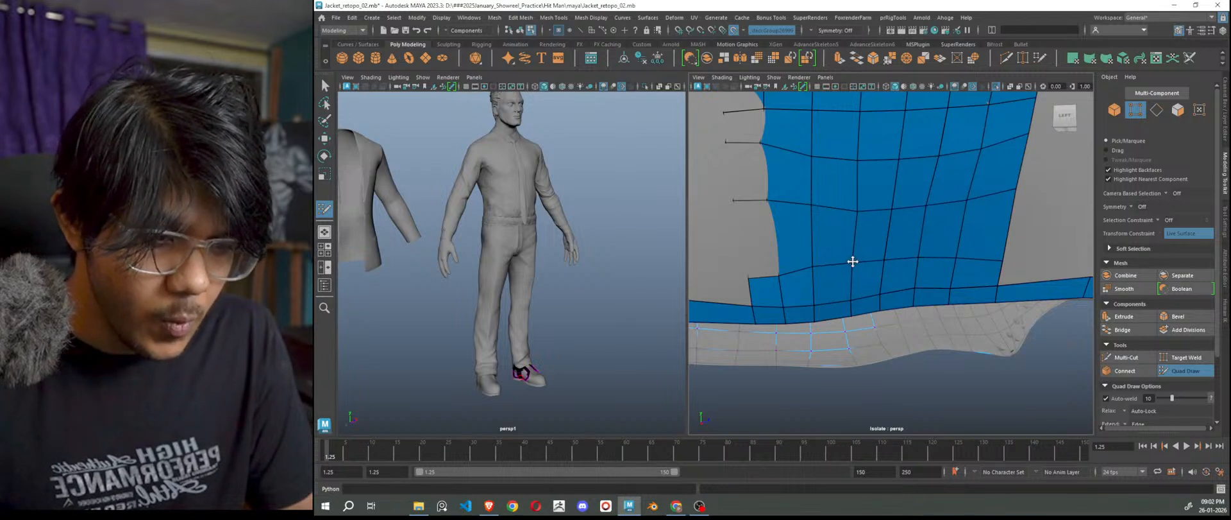
pyautogui.keyDown('alt'); pyautogui.moveTo(854, 259); pyautogui.dragTo(903, 333); pyautogui.keyUp('alt')
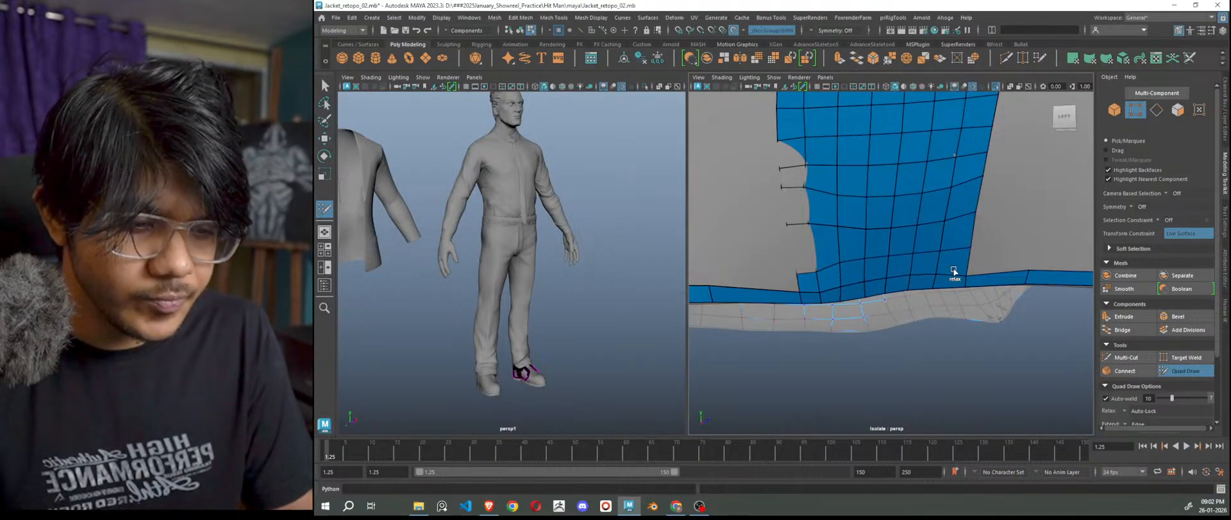
pyautogui.scroll(-8, 888, 325)
pyautogui.moveTo(898, 349)
pyautogui.keyDown('alt'); pyautogui.mouseDown()
pyautogui.moveTo(902, 361)
pyautogui.moveTo(909, 351)
pyautogui.mouseUp(); pyautogui.keyUp('alt')
pyautogui.scroll(2, 919, 345)
pyautogui.scroll(5, 919, 345)
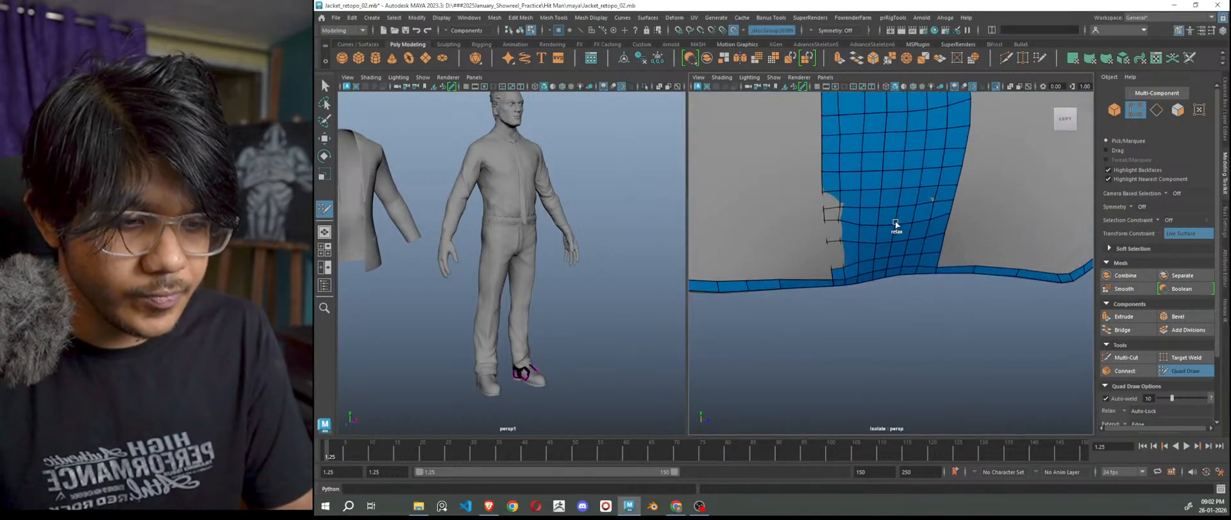
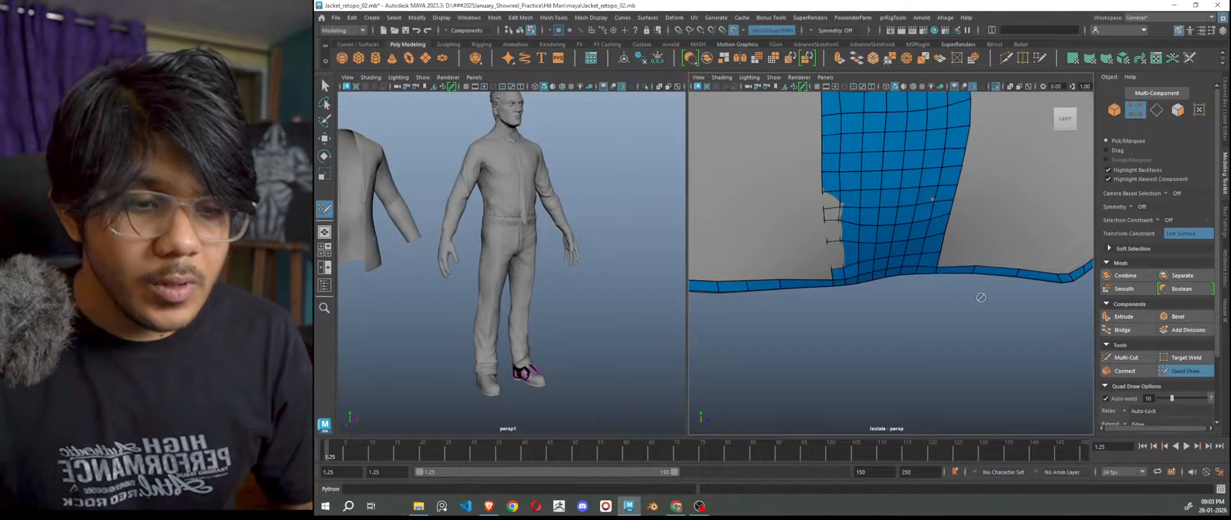
# Raise the lower vertices of the second collar row at the front of the side panel to smooth its edge flow.
pyautogui.press('f')
pyautogui.scroll(5, 952, 216)
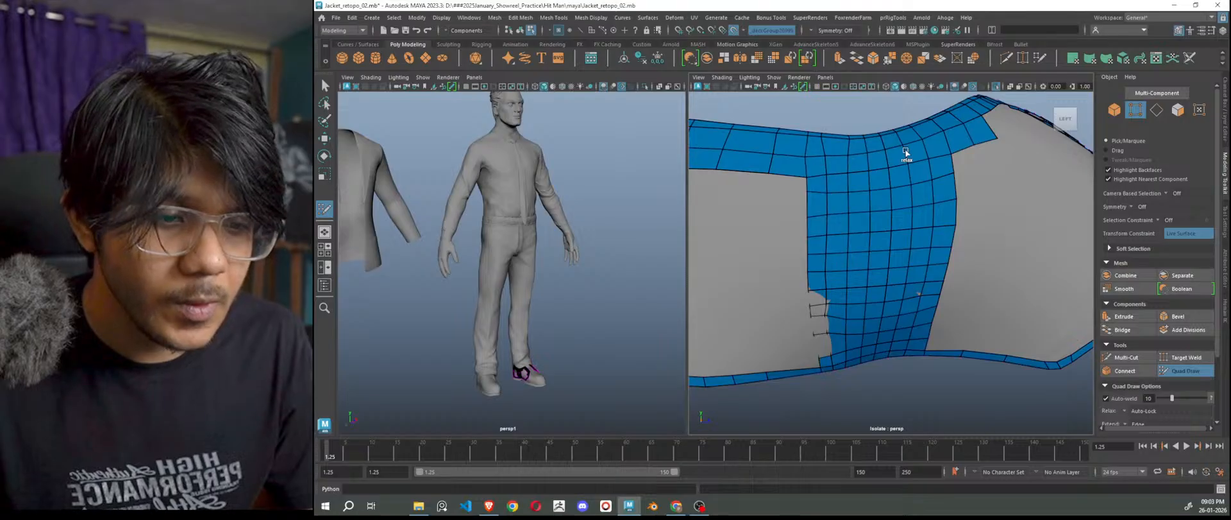
pyautogui.keyDown('alt'); pyautogui.moveTo(923, 267); pyautogui.dragTo(923, 384); pyautogui.keyUp('alt')
pyautogui.keyDown('alt'); pyautogui.moveTo(923, 384); pyautogui.dragTo(962, 372, button='right'); pyautogui.keyUp('alt')
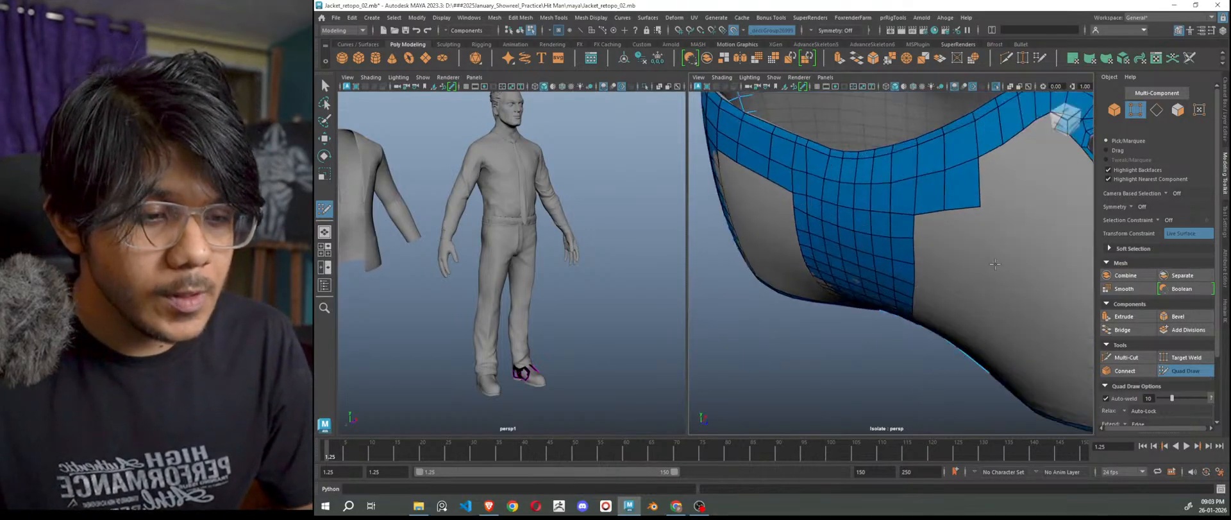
pyautogui.keyDown('alt'); pyautogui.moveTo(1007, 257); pyautogui.dragTo(905, 301, button='middle'); pyautogui.keyUp('alt')
pyautogui.moveTo(904, 302)
pyautogui.keyDown('alt'); pyautogui.mouseDown()
pyautogui.moveTo(872, 301)
pyautogui.moveTo(887, 294)
pyautogui.mouseUp(); pyautogui.keyUp('alt')
pyautogui.keyDown('alt'); pyautogui.moveTo(887, 294); pyautogui.dragTo(1020, 289, button='middle'); pyautogui.keyUp('alt')
pyautogui.moveTo(889, 273); pyautogui.dragTo(888, 236)
pyautogui.moveTo(843, 274); pyautogui.dragTo(842, 254)
pyautogui.moveTo(844, 222); pyautogui.dragTo(845, 217)
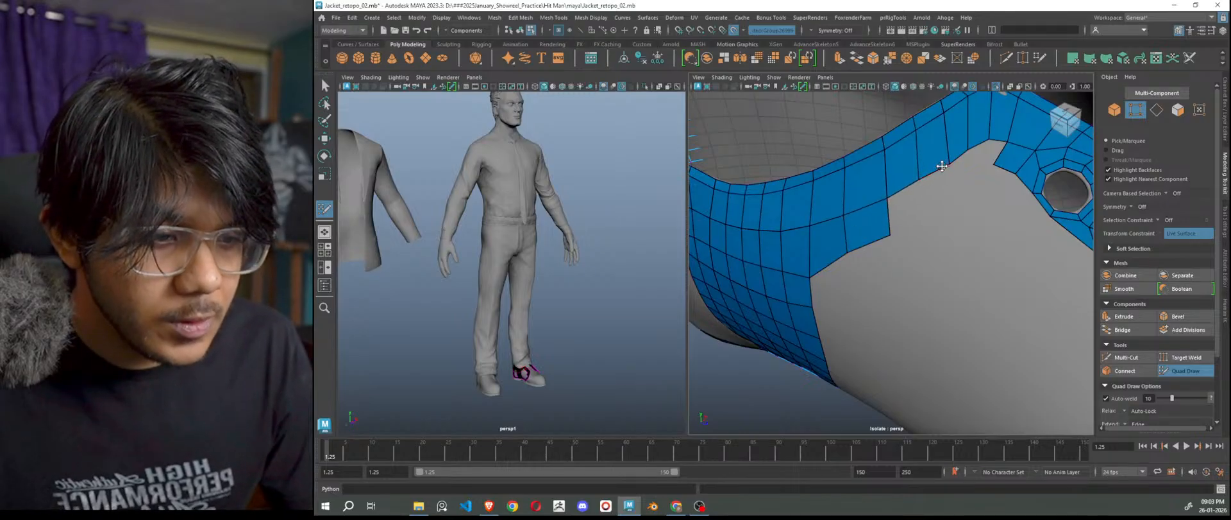
# Add a narrow quad at the side panel's upper front corner and connect it with quads beneath the second collar row.
pyautogui.press('f')
pyautogui.keyDown('alt'); pyautogui.moveTo(891, 359); pyautogui.dragTo(957, 341); pyautogui.keyUp('alt')
pyautogui.scroll(5, 957, 341)
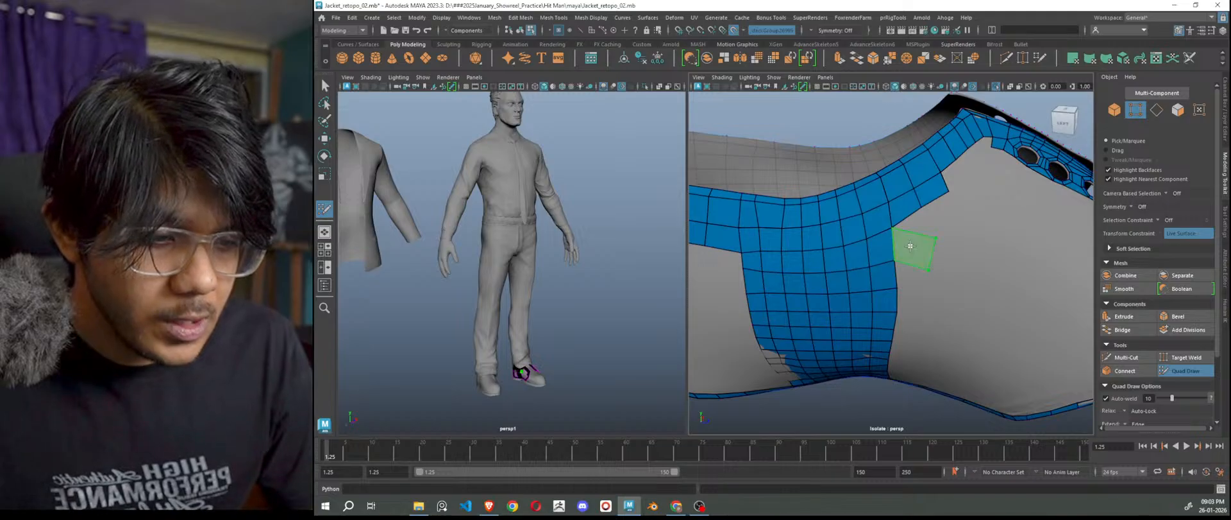
pyautogui.keyDown('shift'); pyautogui.click(922, 250); pyautogui.keyUp('shift')
pyautogui.moveTo(936, 251); pyautogui.dragTo(913, 250)
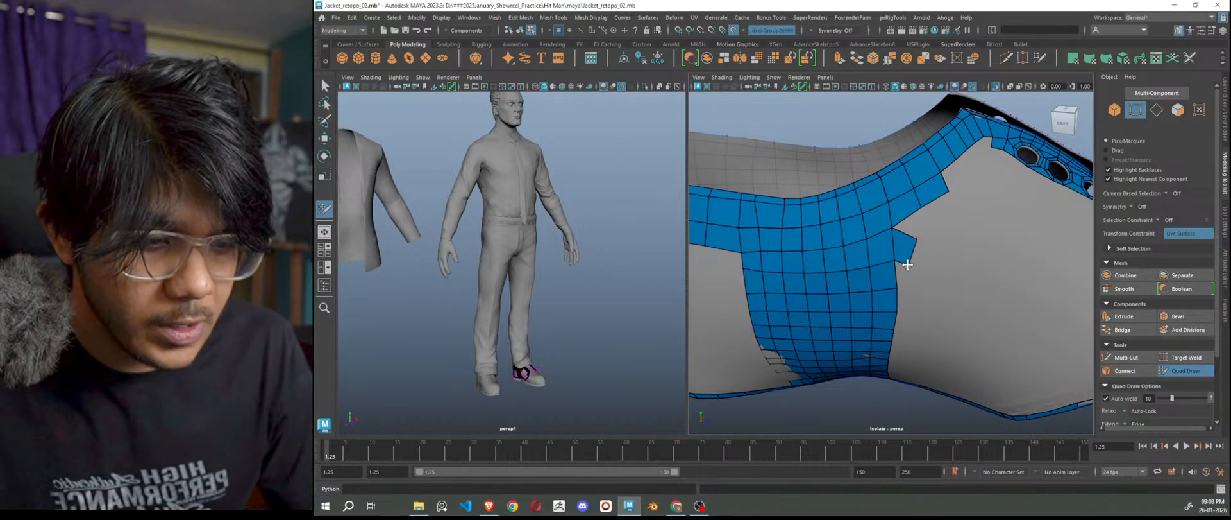
pyautogui.keyDown('shift'); pyautogui.click(948, 208); pyautogui.keyUp('shift')
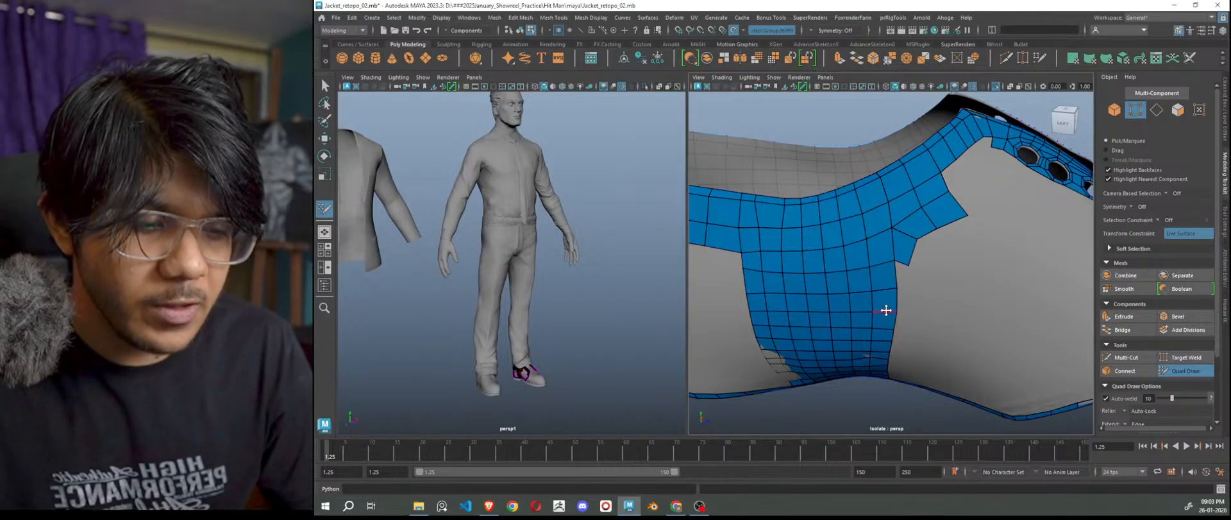
# Extend the second collar row forward with quads and close the gap to the eyelet strip.
pyautogui.scroll(2, 912, 297)
pyautogui.scroll(1, 912, 297)
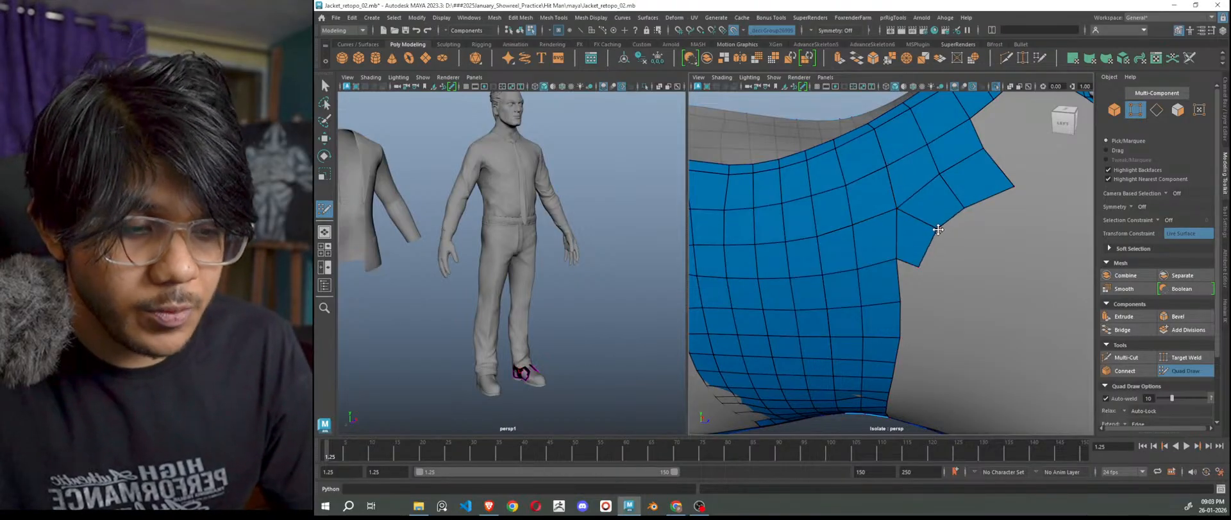
pyautogui.keyDown('alt'); pyautogui.moveTo(941, 235); pyautogui.dragTo(840, 215, button='right'); pyautogui.keyUp('alt')
pyautogui.keyDown('alt'); pyautogui.moveTo(898, 269); pyautogui.dragTo(936, 270); pyautogui.keyUp('alt')
pyautogui.keyDown('alt'); pyautogui.moveTo(936, 269); pyautogui.dragTo(1084, 392, button='right'); pyautogui.keyUp('alt')
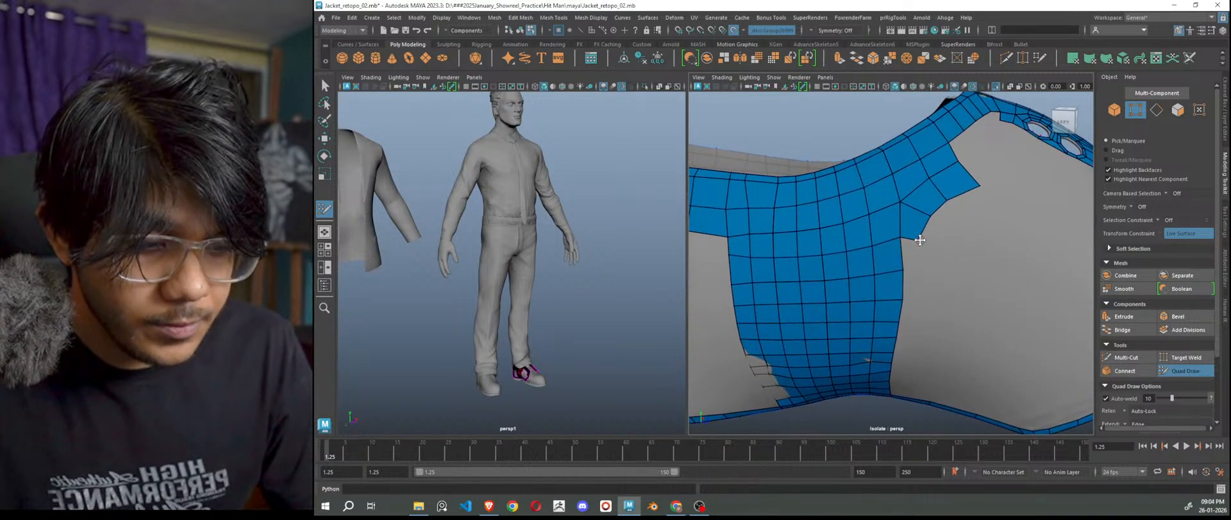
pyautogui.keyDown('alt'); pyautogui.moveTo(928, 243); pyautogui.dragTo(859, 224, button='right'); pyautogui.keyUp('alt')
pyautogui.keyDown('alt'); pyautogui.moveTo(859, 225); pyautogui.dragTo(834, 265); pyautogui.keyUp('alt')
pyautogui.keyDown('alt'); pyautogui.moveTo(834, 265); pyautogui.dragTo(942, 300, button='right'); pyautogui.keyUp('alt')
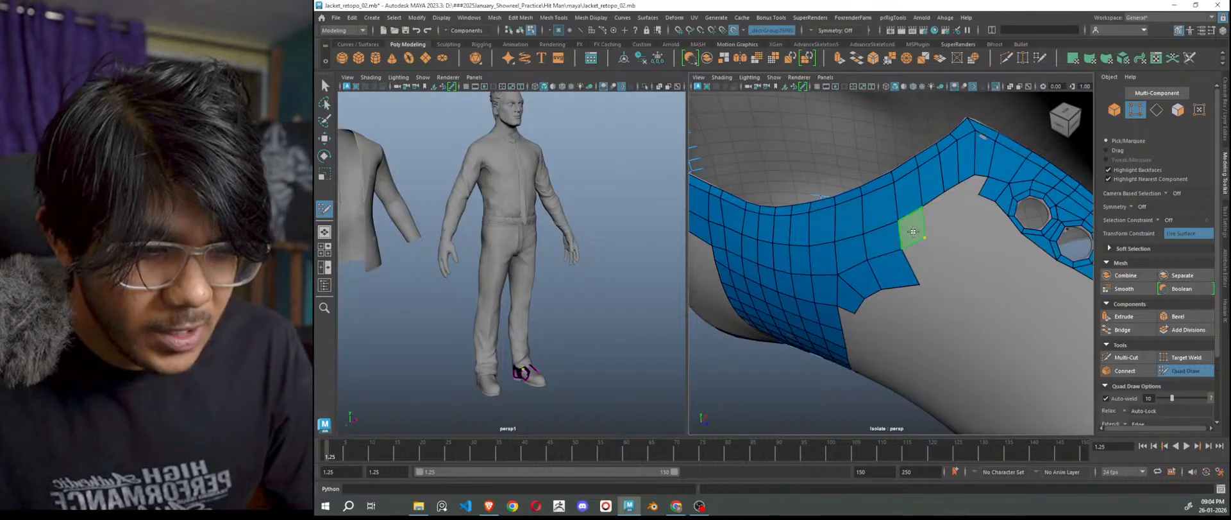
pyautogui.keyDown('shift'); pyautogui.click(956, 200); pyautogui.keyUp('shift')
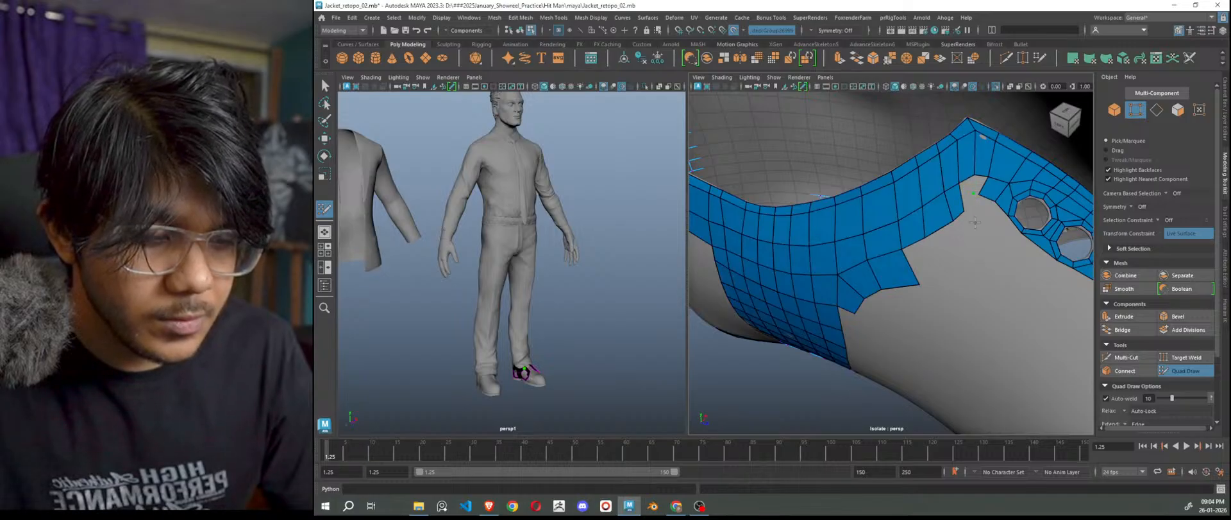
pyautogui.keyDown('alt'); pyautogui.moveTo(968, 215); pyautogui.dragTo(1065, 199, button='right'); pyautogui.keyUp('alt')
pyautogui.keyDown('alt'); pyautogui.moveTo(1065, 199); pyautogui.dragTo(892, 317, button='middle'); pyautogui.keyUp('alt')
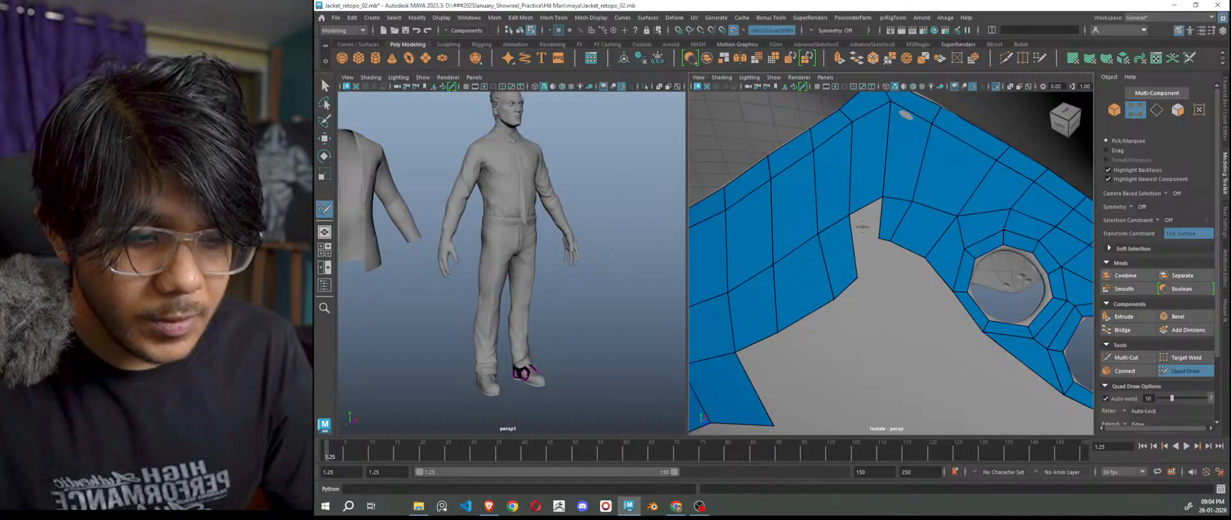
pyautogui.keyDown('shift'); pyautogui.click(863, 256); pyautogui.keyUp('shift')
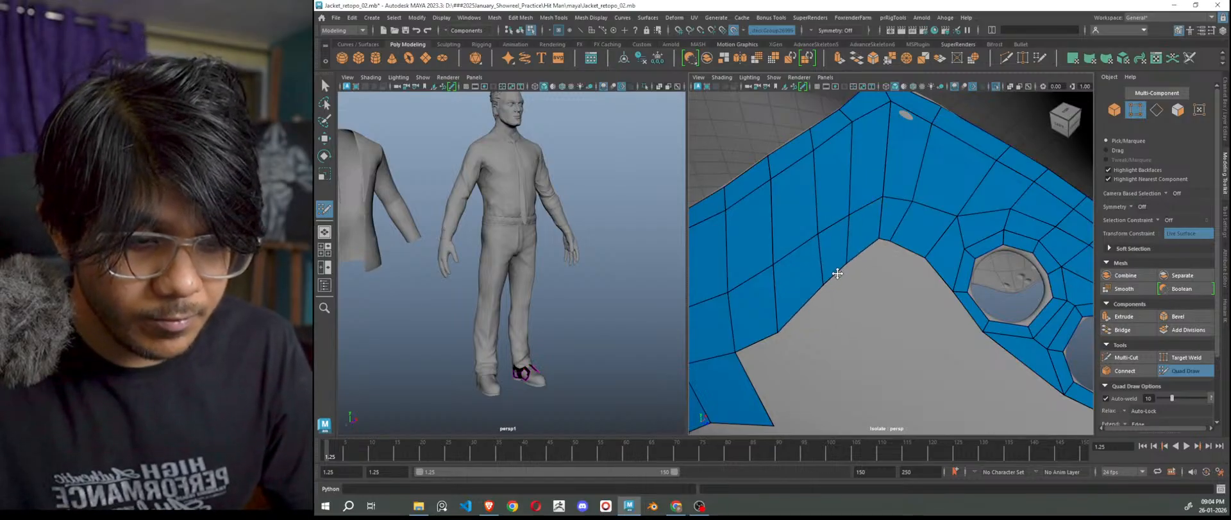
# Adjust the boundary vertices below the collar and on the new corner quad to even out the quad shapes.
pyautogui.moveTo(848, 288)
pyautogui.keyDown('alt'); pyautogui.mouseDown()
pyautogui.moveTo(906, 296)
pyautogui.moveTo(888, 297)
pyautogui.mouseUp(); pyautogui.keyUp('alt')
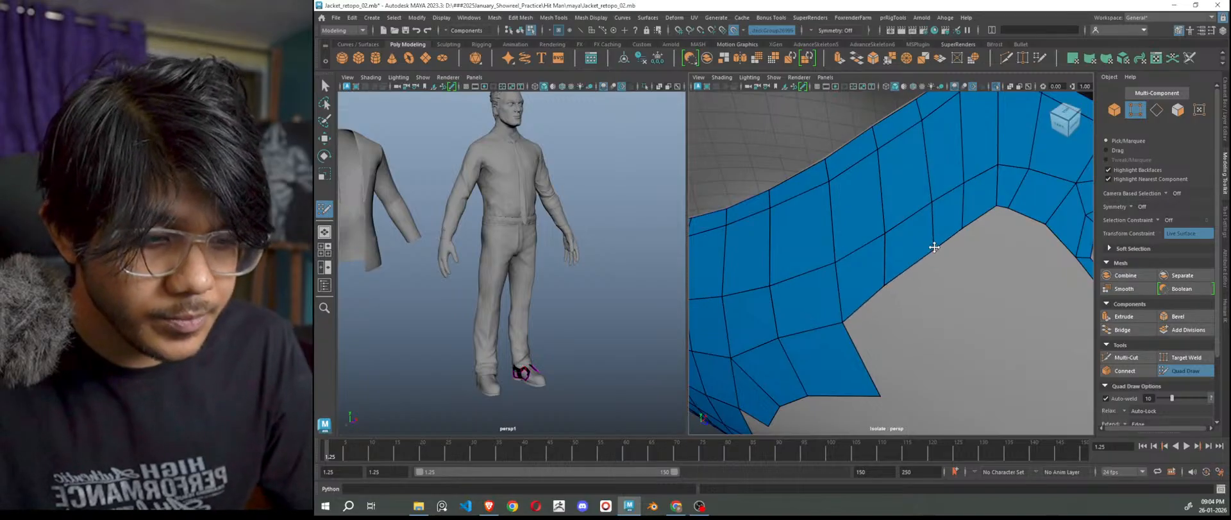
pyautogui.moveTo(844, 321); pyautogui.dragTo(839, 310)
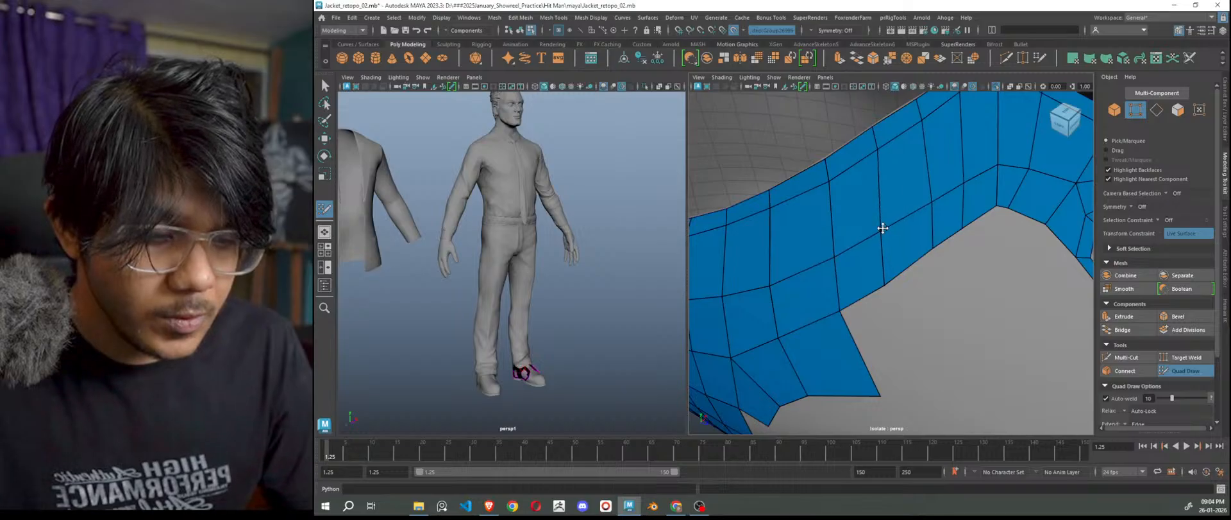
pyautogui.keyDown('alt'); pyautogui.moveTo(932, 201); pyautogui.dragTo(935, 269); pyautogui.keyUp('alt')
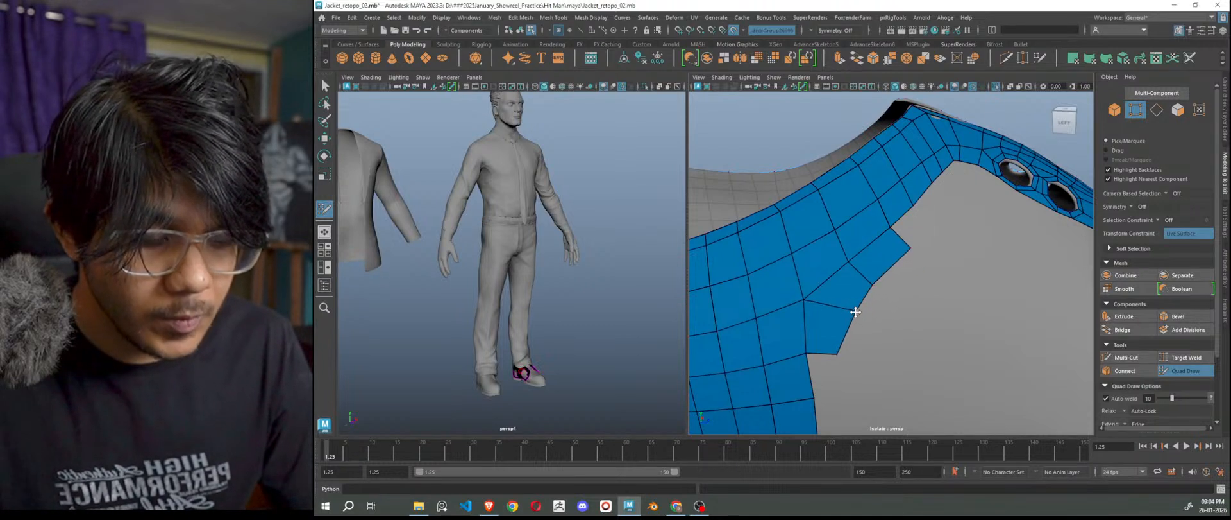
pyautogui.moveTo(837, 355); pyautogui.dragTo(853, 345)
# Continue the new quad column down the side panel's front edge toward the sole band.
pyautogui.scroll(-8, 886, 344)
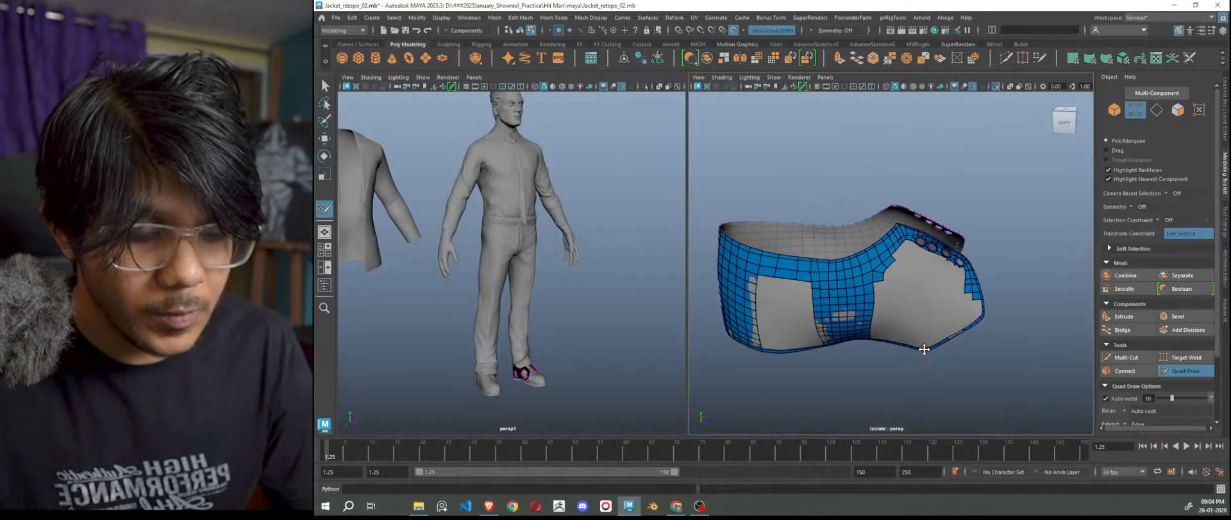
pyautogui.keyDown('alt'); pyautogui.moveTo(927, 347); pyautogui.dragTo(927, 340); pyautogui.keyUp('alt')
pyautogui.scroll(6, 924, 340)
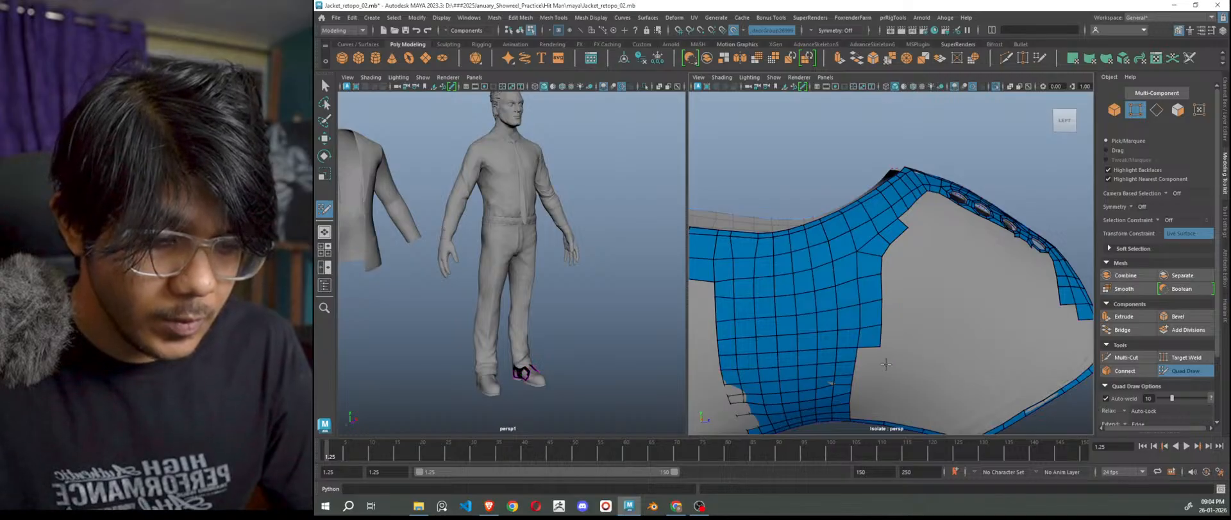
pyautogui.keyDown('alt'); pyautogui.moveTo(885, 374); pyautogui.dragTo(884, 334, button='middle'); pyautogui.keyUp('alt')
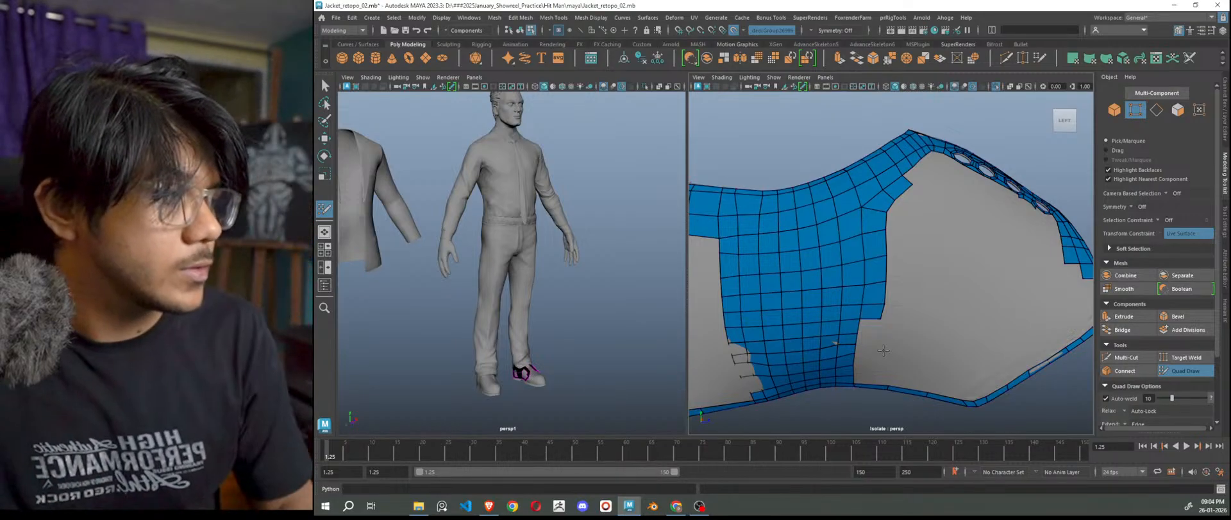
pyautogui.scroll(3, 882, 326)
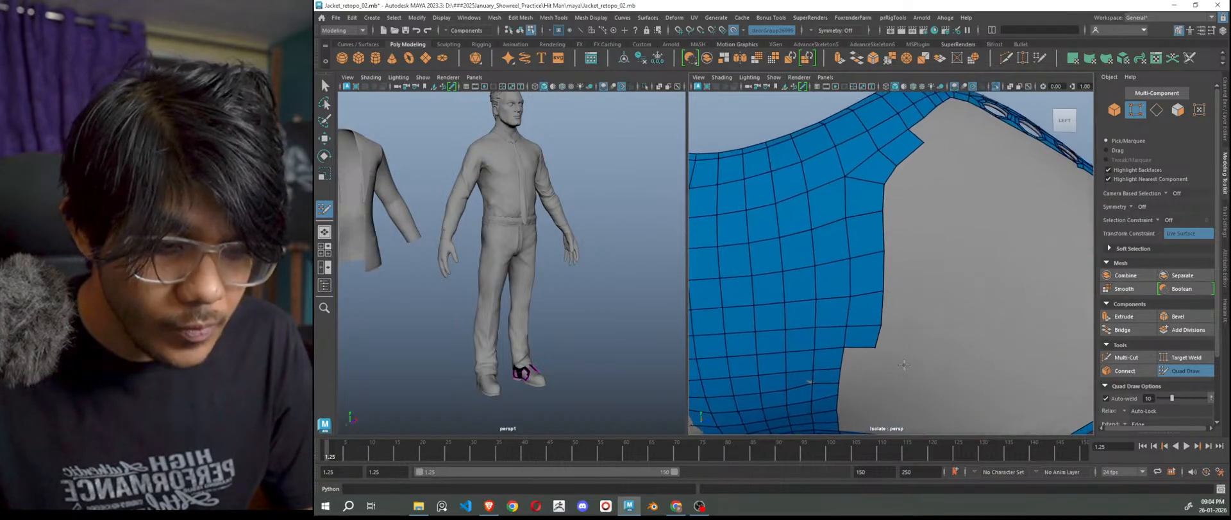
pyautogui.click(871, 367)
pyautogui.keyDown('shift'); pyautogui.click(859, 357); pyautogui.keyUp('shift')
pyautogui.scroll(-8, 950, 331)
pyautogui.keyDown('alt'); pyautogui.moveTo(960, 327); pyautogui.dragTo(937, 347); pyautogui.keyUp('alt')
pyautogui.scroll(8, 962, 334)
pyautogui.keyDown('alt'); pyautogui.moveTo(964, 259); pyautogui.dragTo(943, 329, button='middle'); pyautogui.keyUp('alt')
pyautogui.scroll(4, 936, 335)
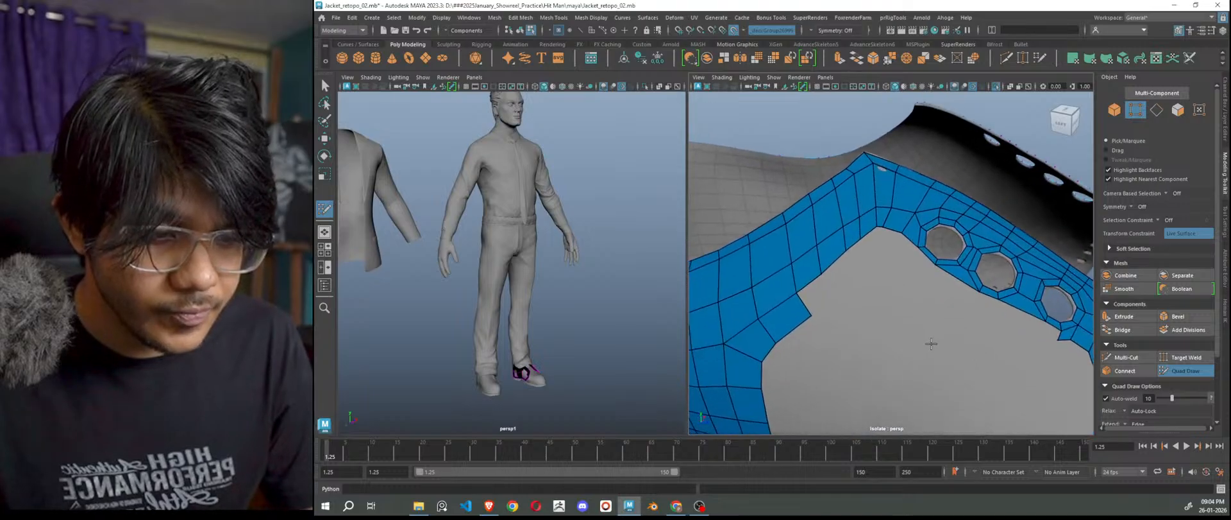
# Lay a row of quads beneath the collar from the first eyelet around the corner back to the side panel's upper front quad.
pyautogui.scroll(1, 887, 248)
pyautogui.scroll(2, 889, 237)
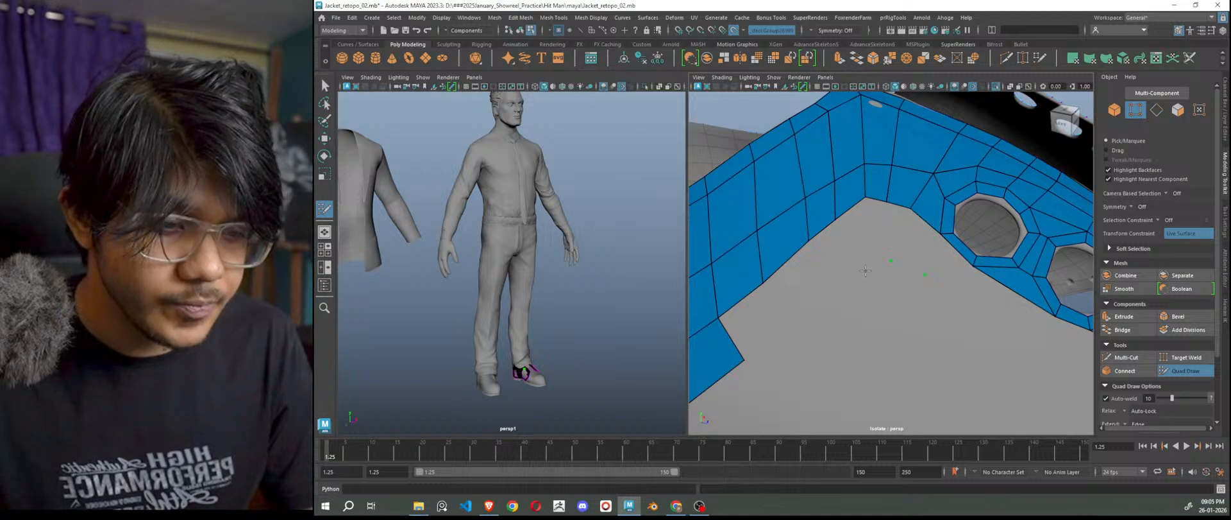
pyautogui.keyDown('shift'); pyautogui.click(914, 243); pyautogui.keyUp('shift')
pyautogui.click(876, 255)
pyautogui.keyDown('shift'); pyautogui.click(894, 229); pyautogui.keyUp('shift')
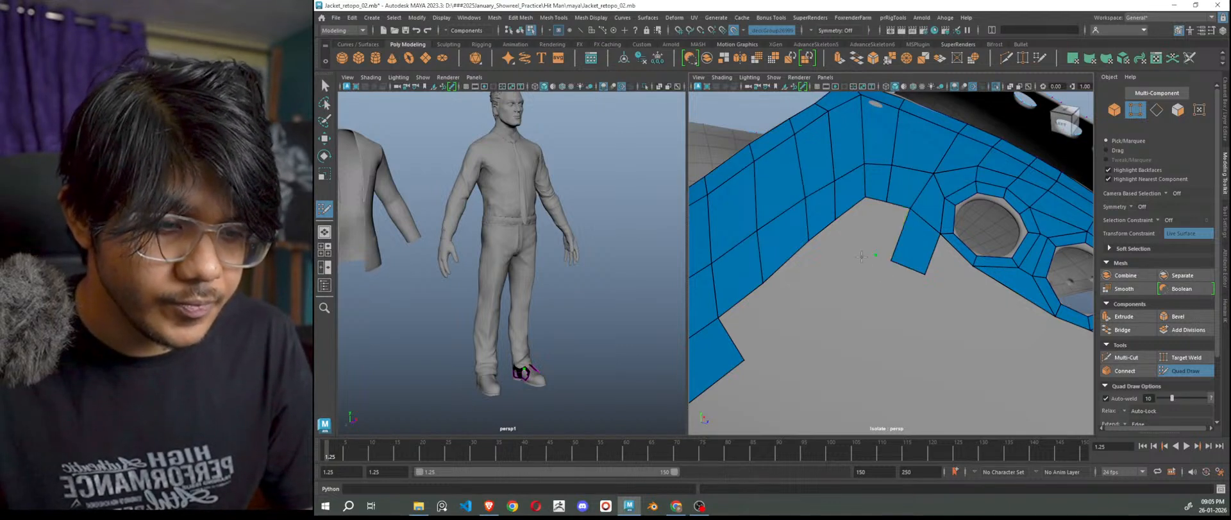
pyautogui.click(869, 248)
pyautogui.hotkey('ctrl', 'z')
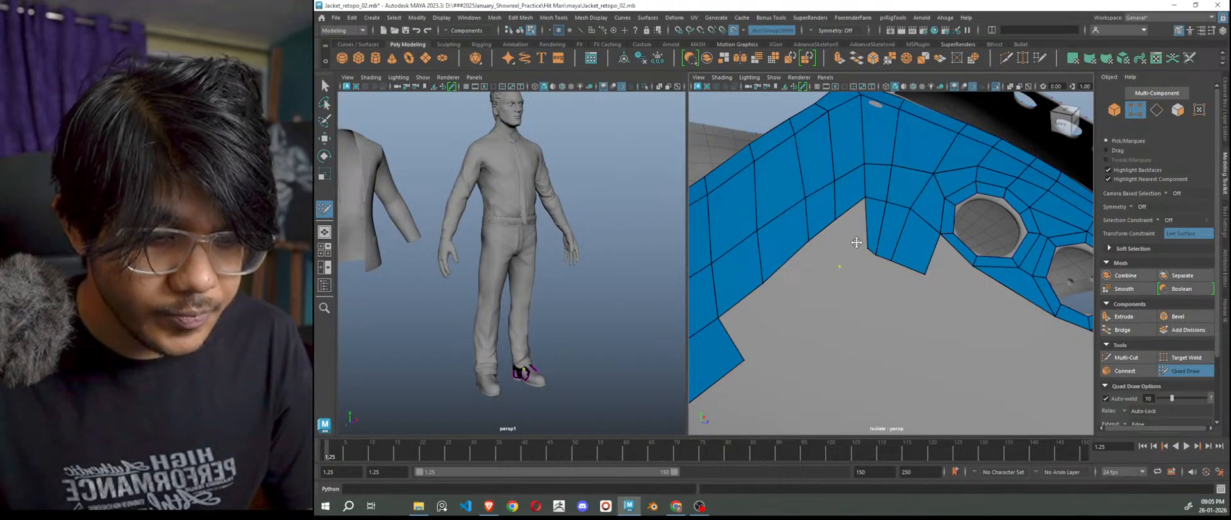
pyautogui.keyDown('shift'); pyautogui.click(851, 234); pyautogui.keyUp('shift')
pyautogui.click(816, 290)
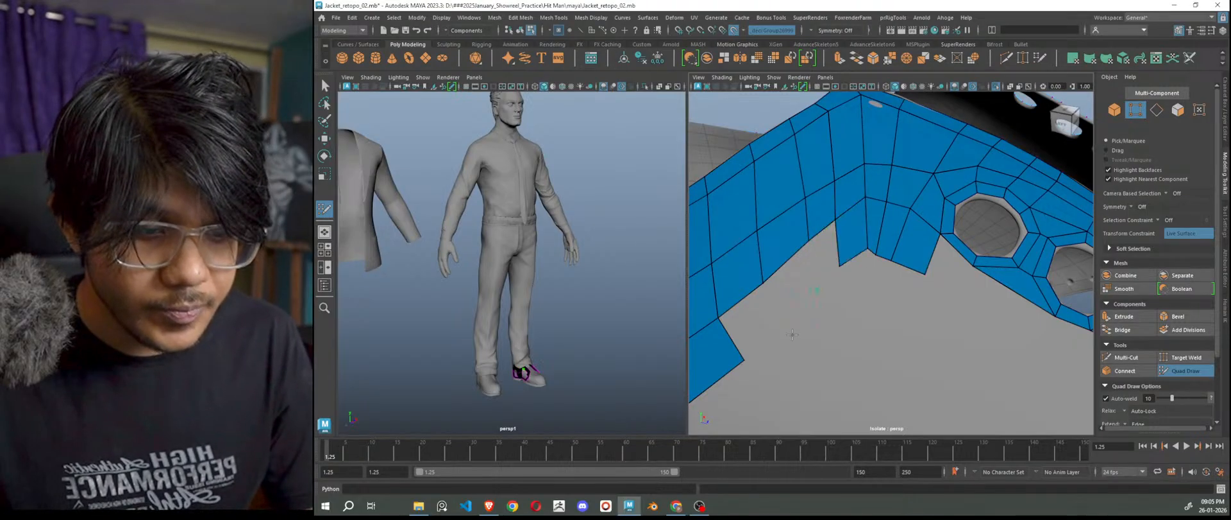
pyautogui.keyDown('shift'); pyautogui.click(796, 279); pyautogui.keyUp('shift')
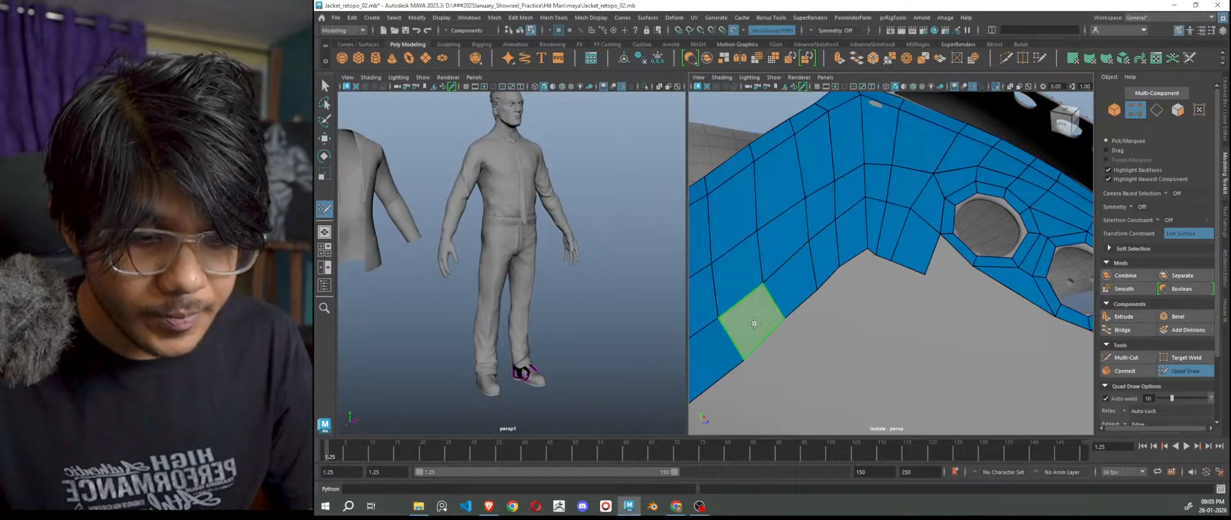
# Relax the new row of quads below the collar and around the eyelet strip's rear corner.
pyautogui.press('f')
pyautogui.keyDown('alt'); pyautogui.moveTo(590, 372); pyautogui.dragTo(586, 310); pyautogui.keyUp('alt')
pyautogui.scroll(2, 881, 325)
pyautogui.scroll(6, 882, 324)
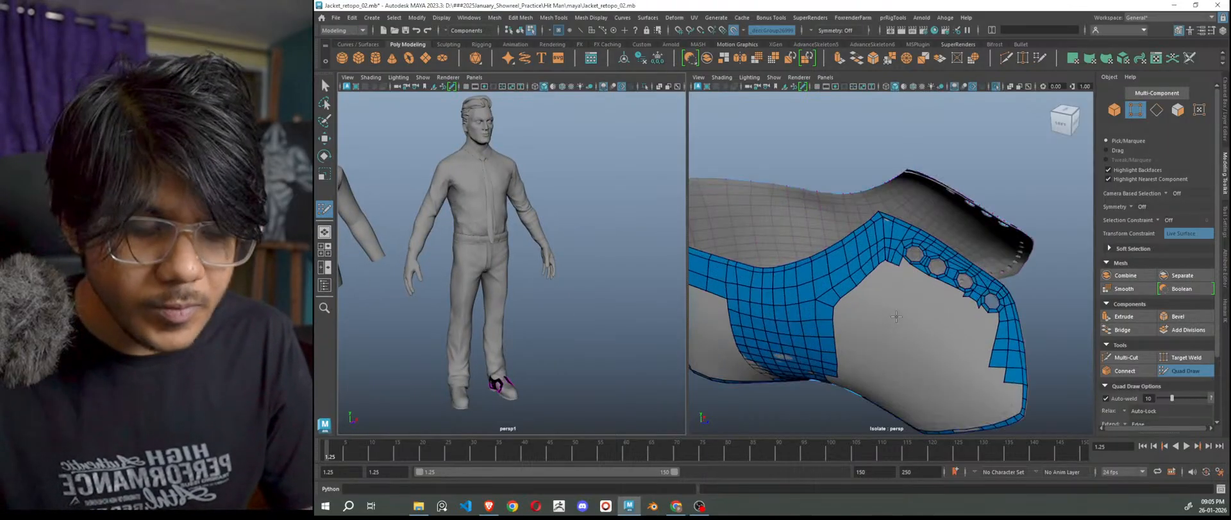
pyautogui.moveTo(879, 256)
pyautogui.keyDown('shift'); pyautogui.mouseDown()
pyautogui.moveTo(830, 263)
pyautogui.moveTo(862, 211)
pyautogui.moveTo(844, 176)
pyautogui.moveTo(785, 220)
pyautogui.mouseUp(); pyautogui.keyUp('shift')
pyautogui.scroll(-3, 849, 218)
pyautogui.scroll(-8, 878, 269)
pyautogui.scroll(5, 882, 276)
# Extend the quad row forward beneath the eyelets and close the remaining gaps along the strip's lower edge through the last eyelet.
pyautogui.keyDown('alt'); pyautogui.moveTo(988, 332); pyautogui.dragTo(937, 315); pyautogui.keyUp('alt')
pyautogui.scroll(5, 938, 314)
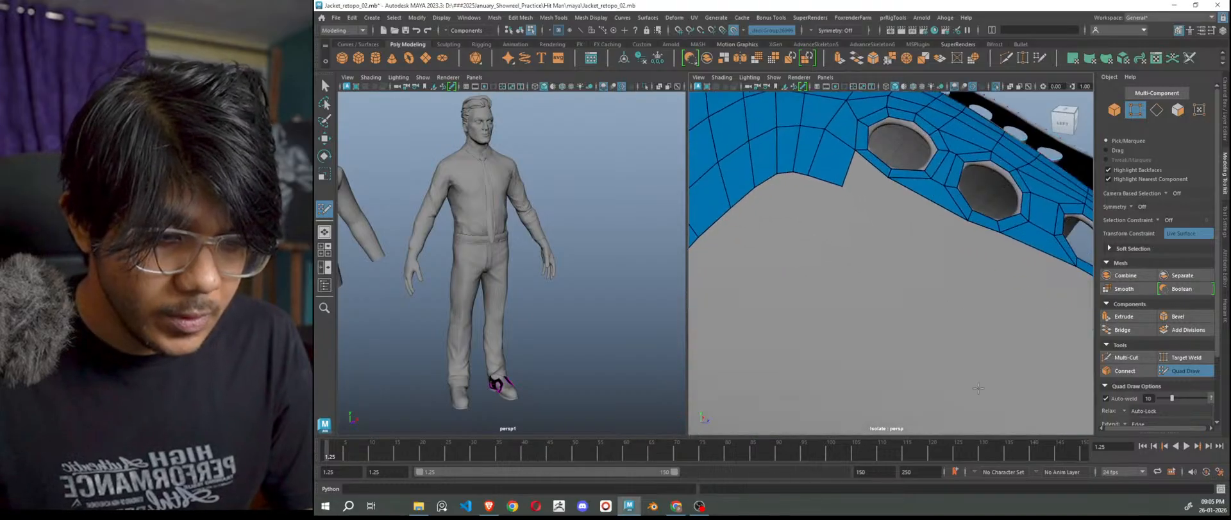
pyautogui.keyDown('ctrl'); pyautogui.keyDown('shift'); pyautogui.click(872, 189); pyautogui.keyUp('shift'); pyautogui.keyUp('ctrl')
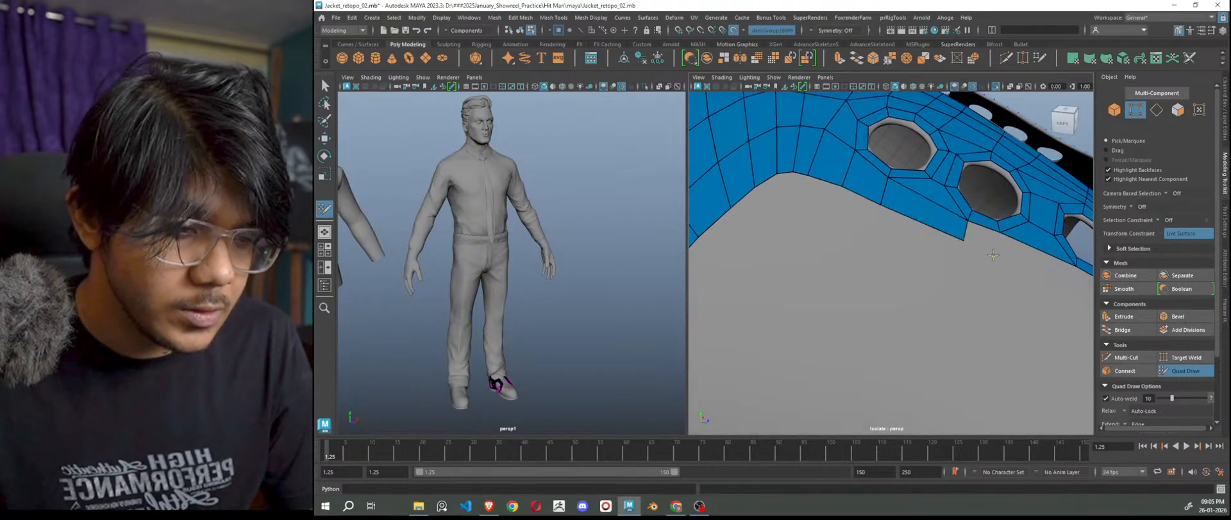
pyautogui.keyDown('alt'); pyautogui.moveTo(984, 235); pyautogui.dragTo(940, 342); pyautogui.keyUp('alt')
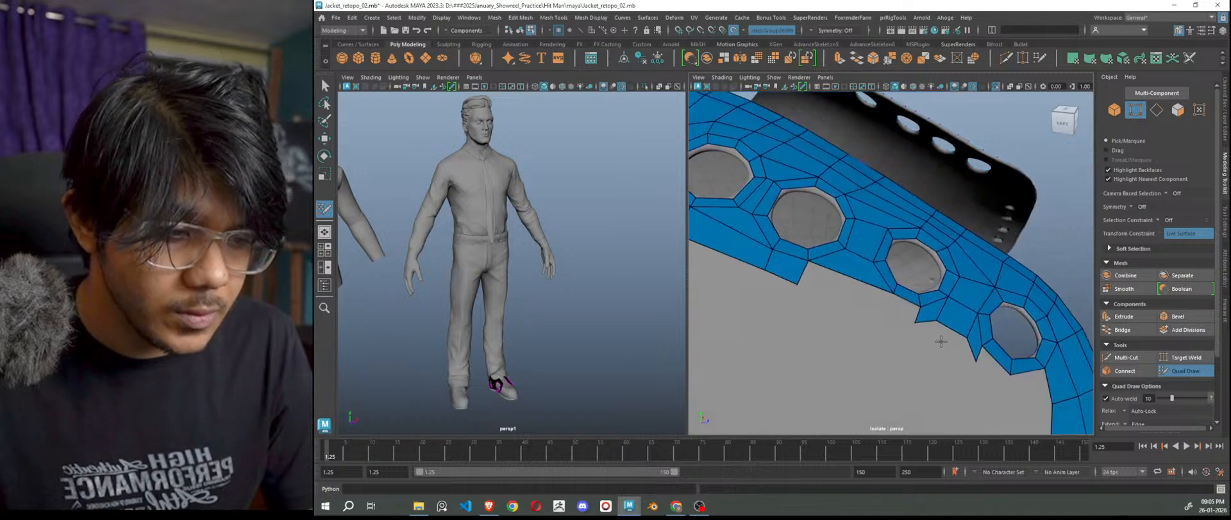
pyautogui.click(882, 315)
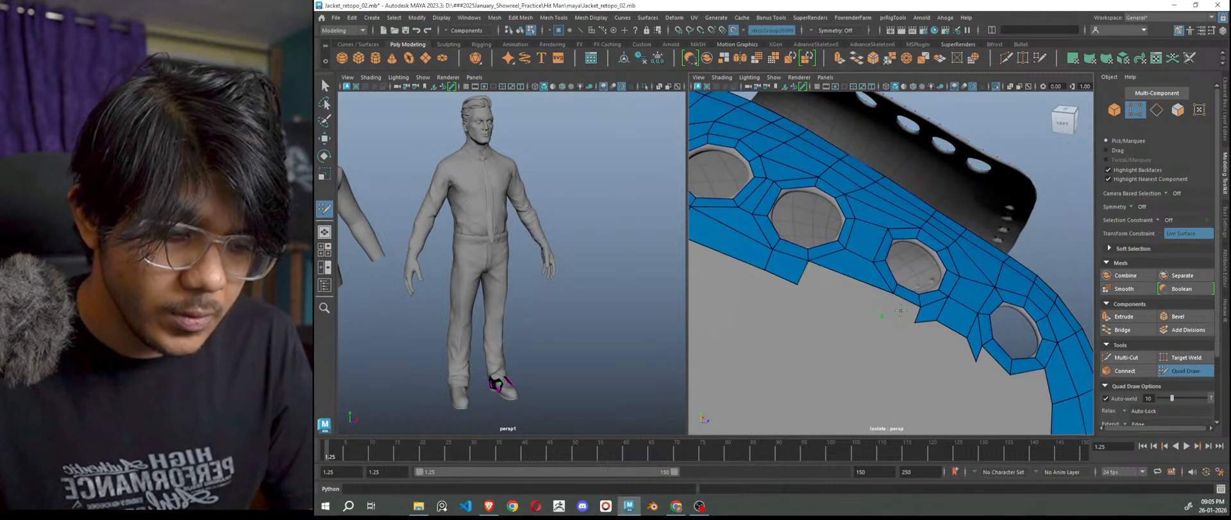
pyautogui.keyDown('shift'); pyautogui.click(852, 294); pyautogui.keyUp('shift')
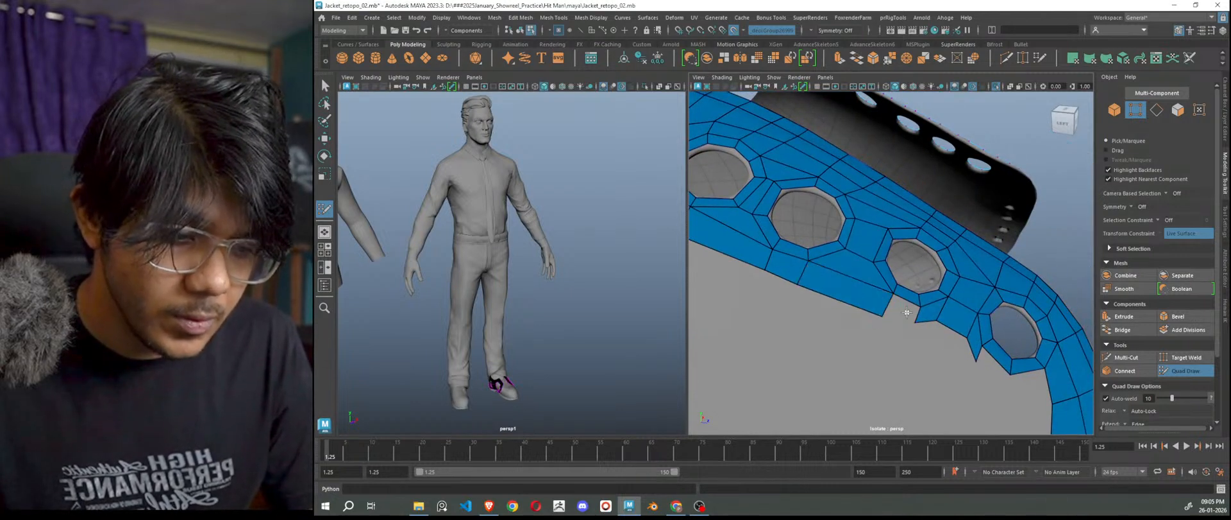
pyautogui.keyDown('shift'); pyautogui.click(937, 342); pyautogui.keyUp('shift')
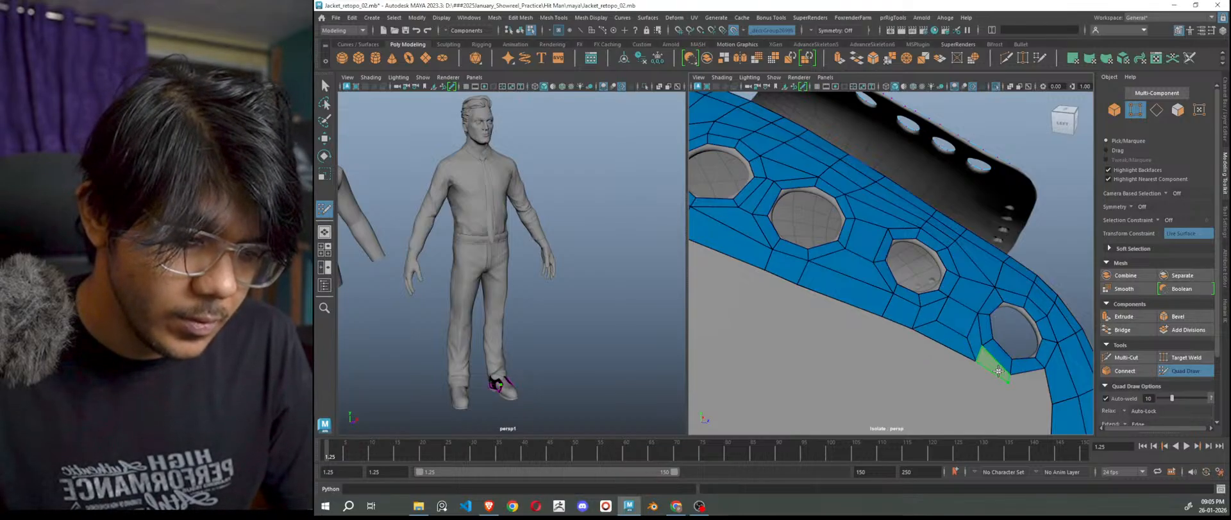
pyautogui.keyDown('shift'); pyautogui.click(997, 367); pyautogui.keyUp('shift')
pyautogui.keyDown('alt'); pyautogui.moveTo(1000, 372); pyautogui.dragTo(918, 332, button='middle'); pyautogui.keyUp('alt')
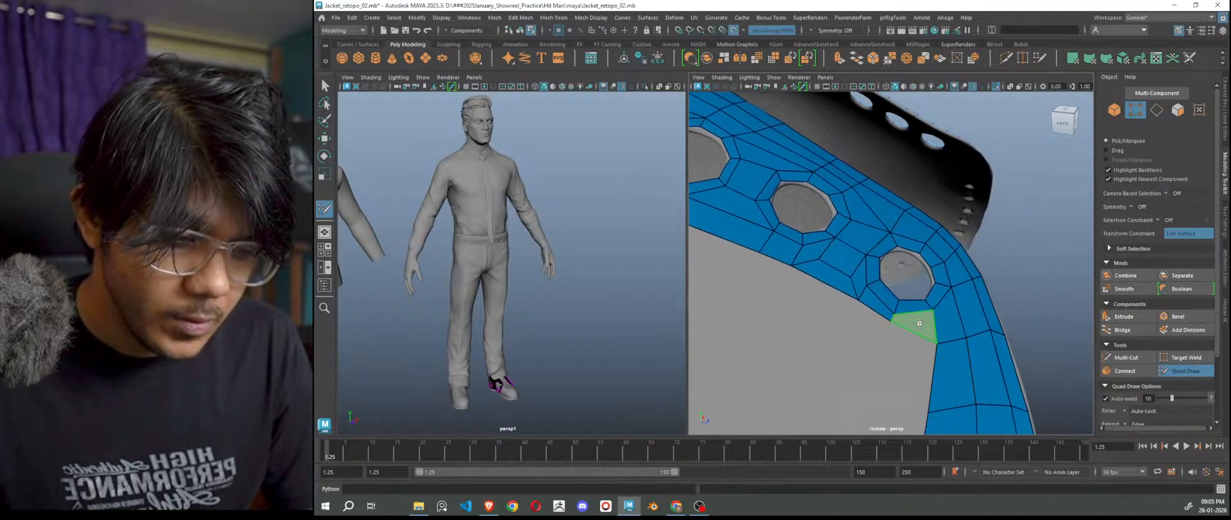
# Start a new quad column at the side panel's upper front corner with two quads below the collar rows.
pyautogui.scroll(-8, 965, 363)
pyautogui.keyDown('alt'); pyautogui.moveTo(956, 371); pyautogui.dragTo(904, 374); pyautogui.keyUp('alt')
pyautogui.keyDown('alt'); pyautogui.moveTo(904, 374); pyautogui.dragTo(985, 399, button='right'); pyautogui.keyUp('alt')
pyautogui.keyDown('alt'); pyautogui.moveTo(986, 399); pyautogui.dragTo(1070, 360, button='middle'); pyautogui.keyUp('alt')
pyautogui.keyDown('alt'); pyautogui.moveTo(1069, 359); pyautogui.dragTo(1007, 349, button='right'); pyautogui.keyUp('alt')
pyautogui.keyDown('alt'); pyautogui.moveTo(1007, 349); pyautogui.dragTo(924, 282); pyautogui.keyUp('alt')
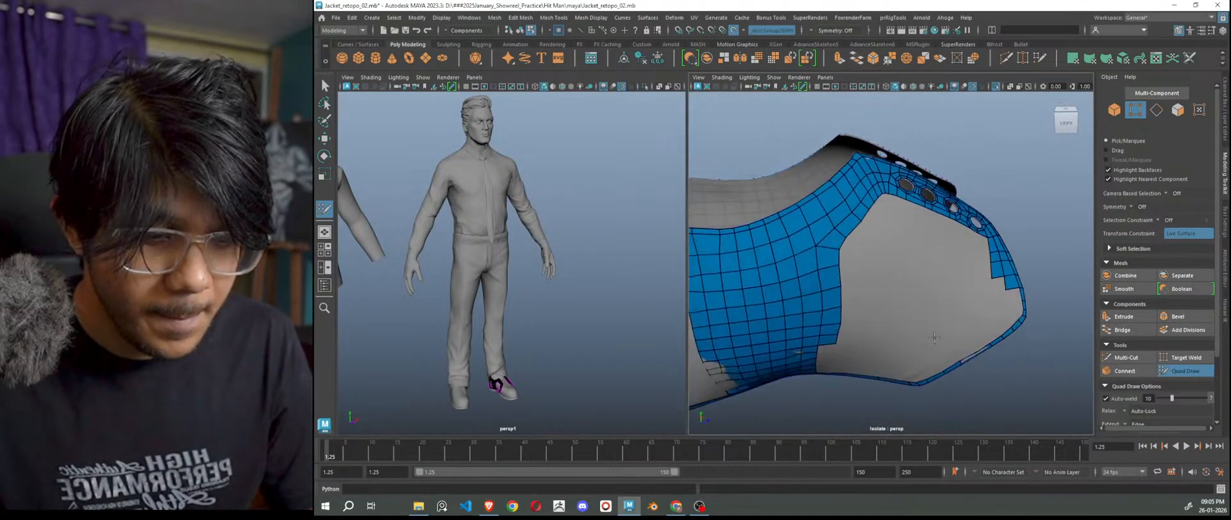
pyautogui.keyDown('alt'); pyautogui.moveTo(924, 282); pyautogui.dragTo(912, 320, button='middle'); pyautogui.keyUp('alt')
pyautogui.keyDown('alt'); pyautogui.moveTo(912, 320); pyautogui.dragTo(936, 352, button='right'); pyautogui.keyUp('alt')
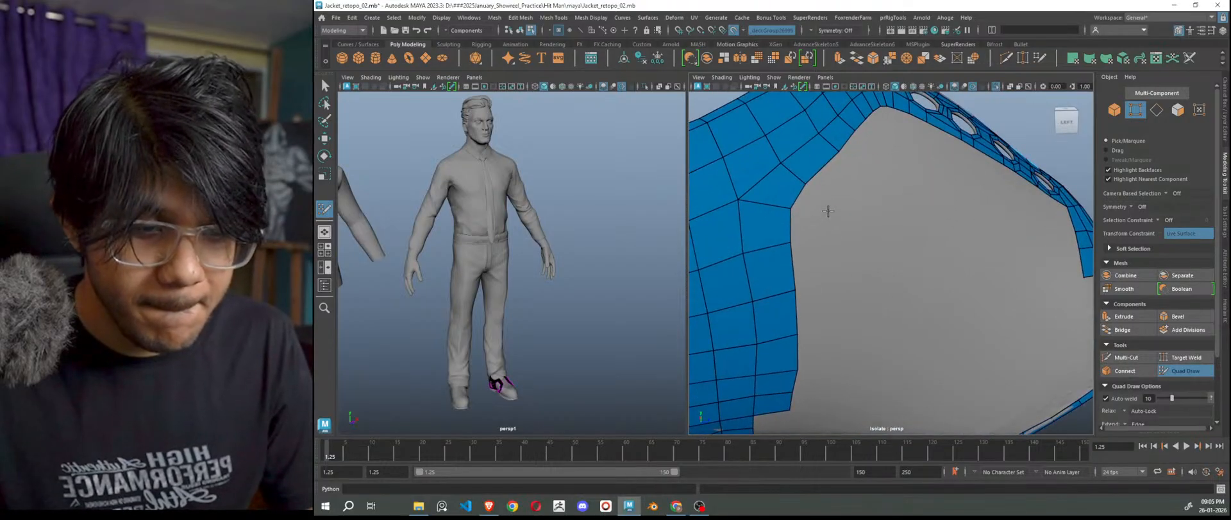
pyautogui.click(838, 183)
pyautogui.keyDown('shift'); pyautogui.click(816, 197); pyautogui.keyUp('shift')
pyautogui.click(833, 238)
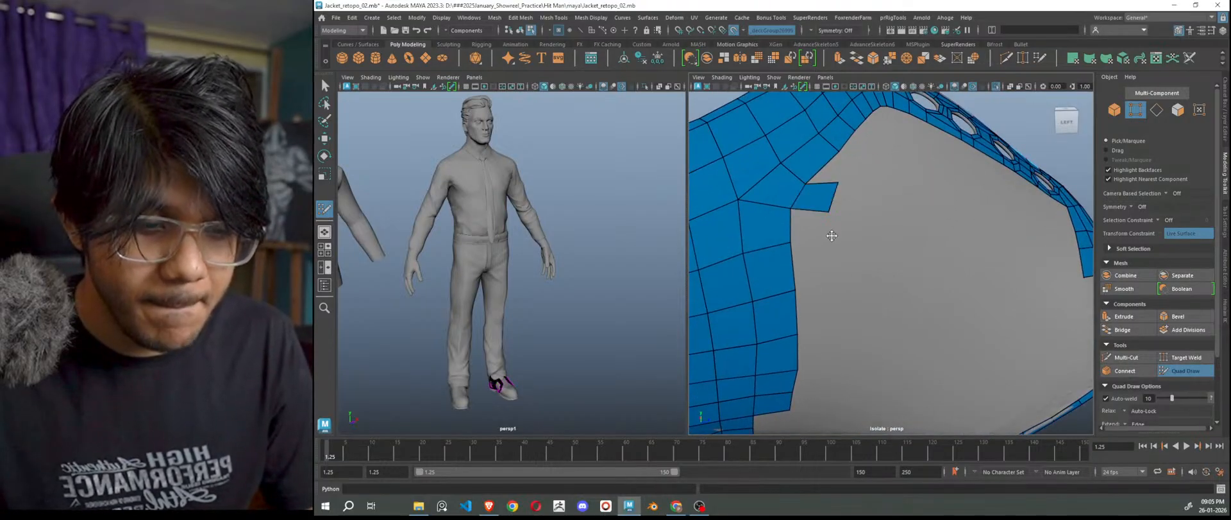
pyautogui.keyDown('shift'); pyautogui.click(810, 224); pyautogui.keyUp('shift')
# Build the column's remaining quads down the panel's front edge to the stepped lower section.
pyautogui.click(833, 289)
pyautogui.keyDown('shift'); pyautogui.click(813, 263); pyautogui.keyUp('shift')
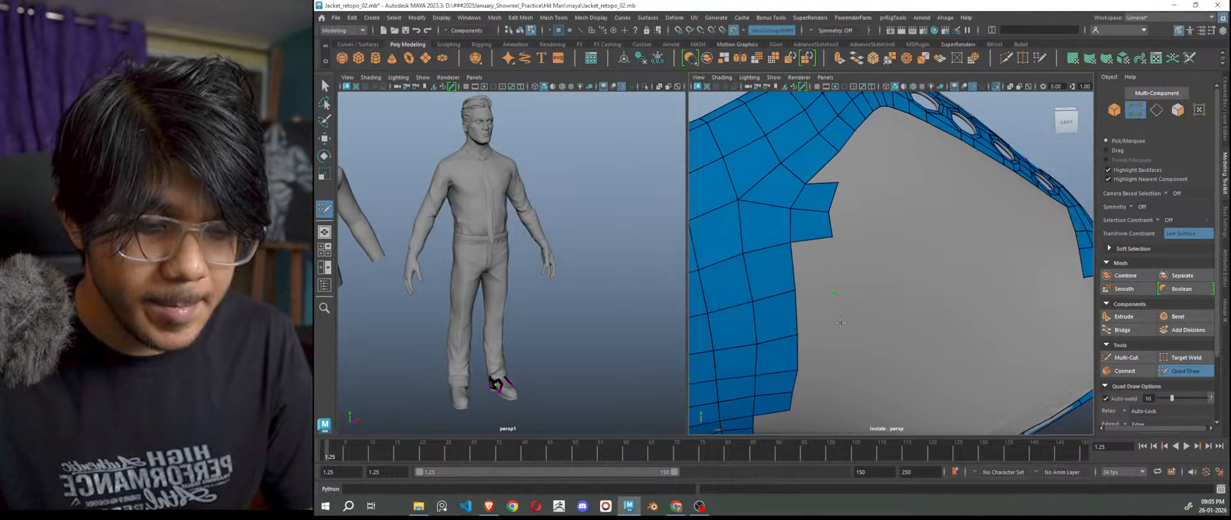
pyautogui.click(834, 336)
pyautogui.keyDown('shift'); pyautogui.click(820, 309); pyautogui.keyUp('shift')
pyautogui.keyDown('alt'); pyautogui.moveTo(839, 370); pyautogui.dragTo(849, 312, button='middle'); pyautogui.keyUp('alt')
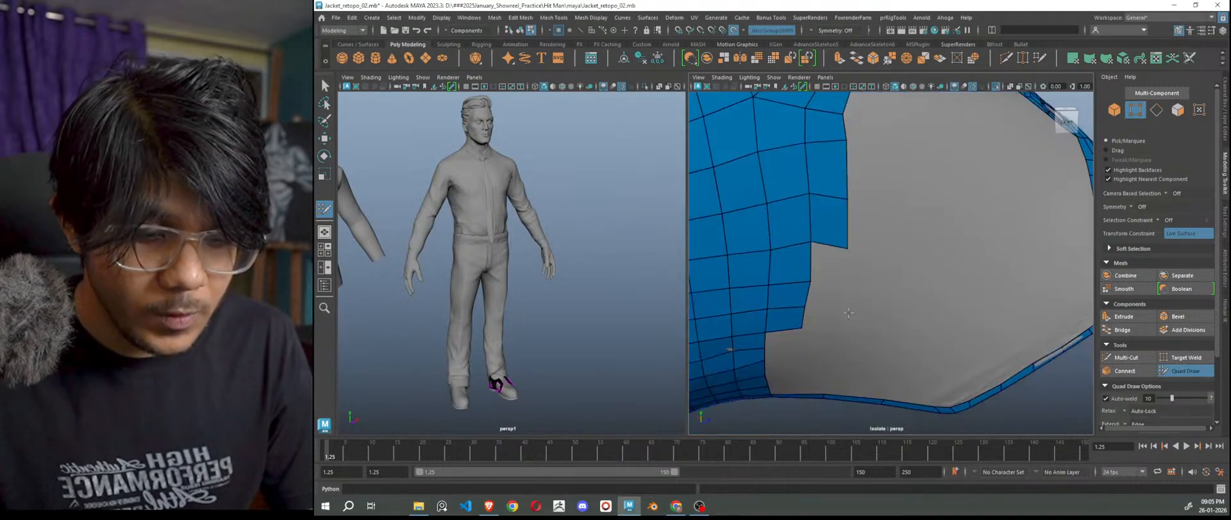
pyautogui.click(843, 278)
pyautogui.keyDown('shift'); pyautogui.click(831, 261); pyautogui.keyUp('shift')
pyautogui.keyDown('shift'); pyautogui.click(825, 297); pyautogui.keyUp('shift')
pyautogui.click(839, 337)
pyautogui.keyDown('shift'); pyautogui.click(823, 322); pyautogui.keyUp('shift')
pyautogui.keyDown('alt'); pyautogui.moveTo(832, 372); pyautogui.dragTo(835, 339); pyautogui.keyUp('alt')
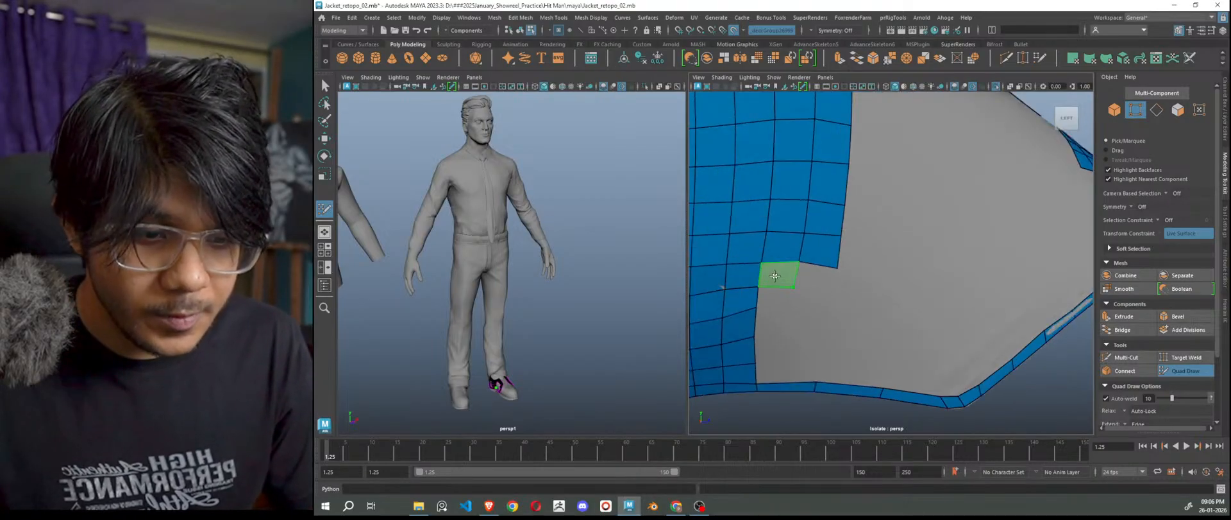
# Add another short row of connected quads across the lower end of the panel's two front columns.
pyautogui.click(788, 312)
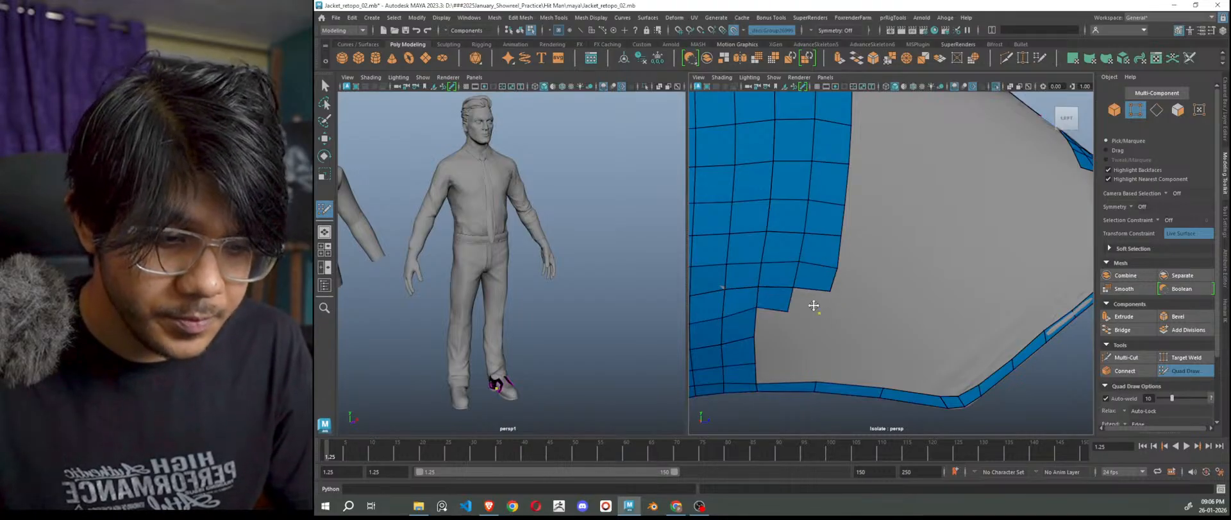
pyautogui.keyDown('shift'); pyautogui.click(809, 302); pyautogui.keyUp('shift')
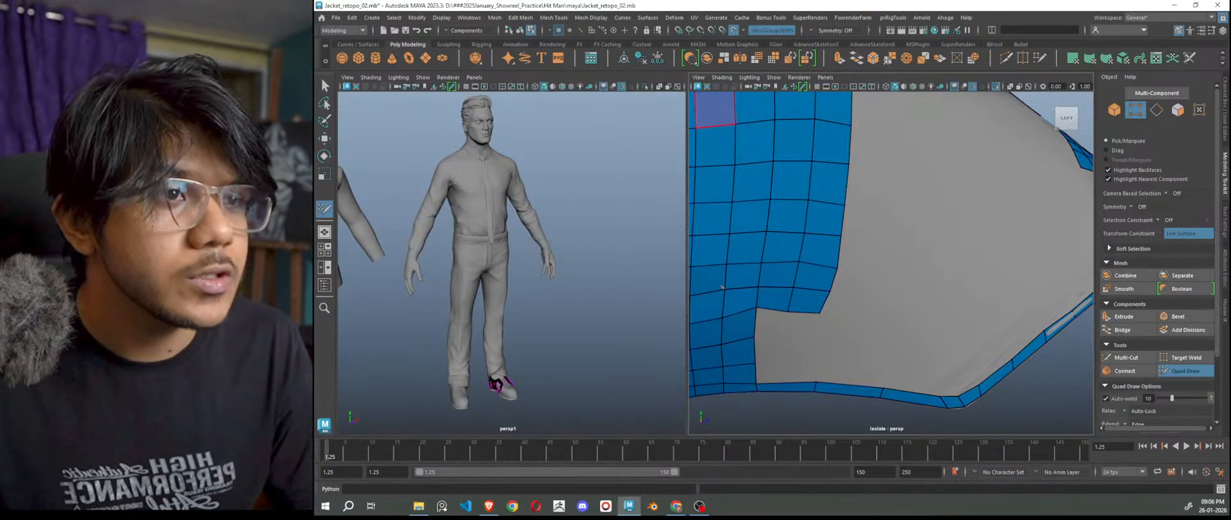
pyautogui.moveTo(926, 8); pyautogui.dragTo(926, 0)
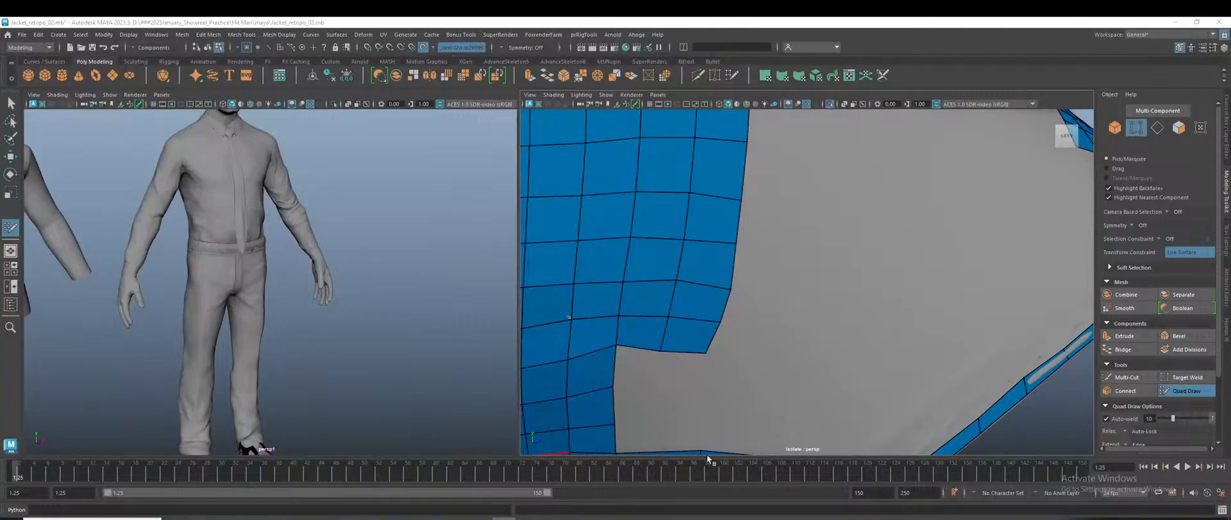
# Relax the side panel's quads to even out their spacing toward the front edge and sole band.
pyautogui.scroll(-10, 627, 275)
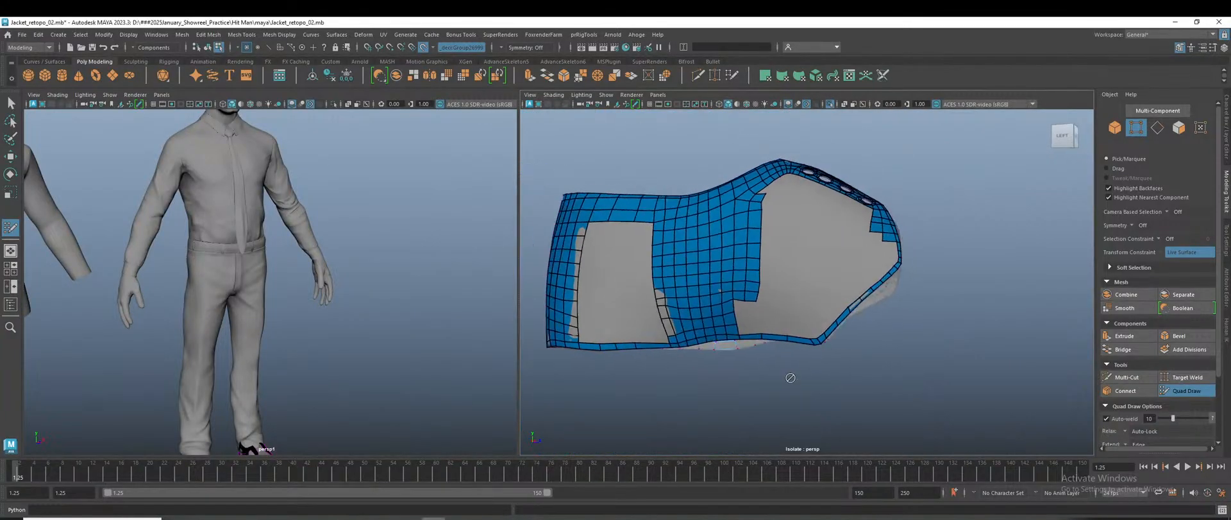
pyautogui.scroll(5, 801, 376)
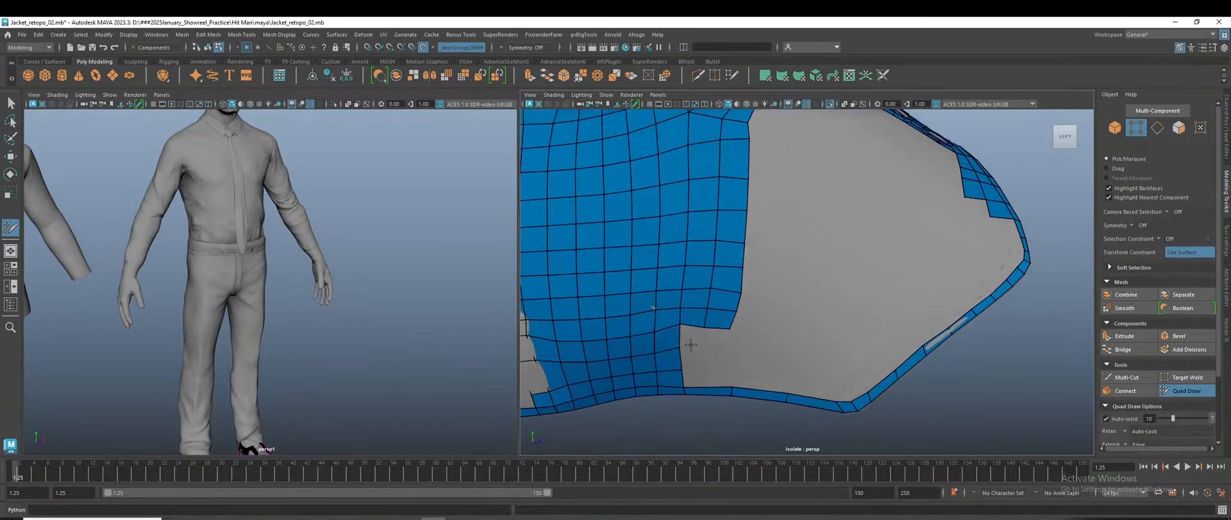
pyautogui.scroll(4, 703, 384)
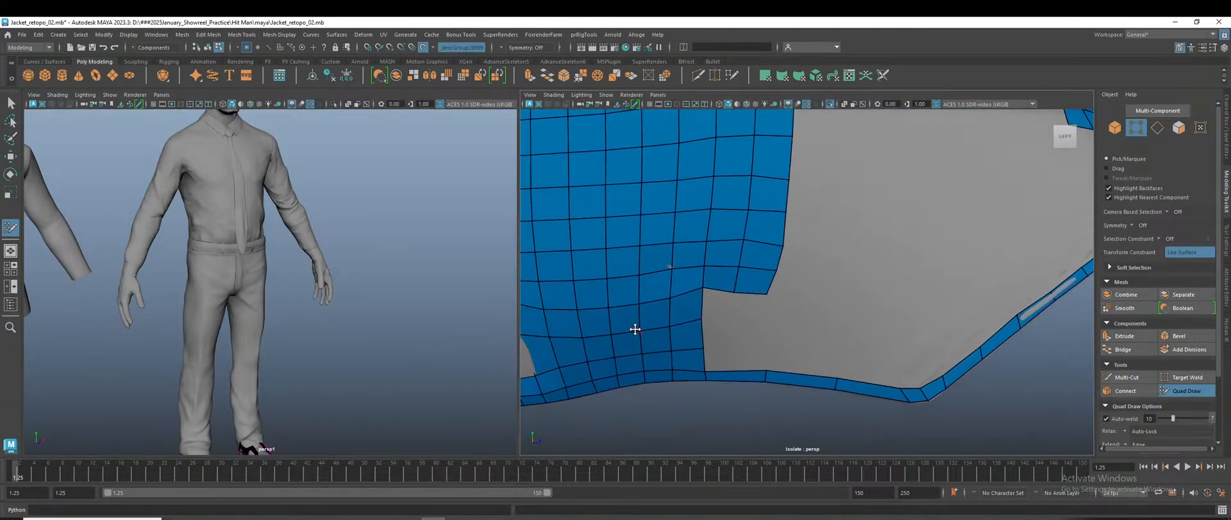
pyautogui.scroll(-3, 635, 329)
pyautogui.keyDown('alt'); pyautogui.moveTo(756, 326); pyautogui.dragTo(741, 297); pyautogui.keyUp('alt')
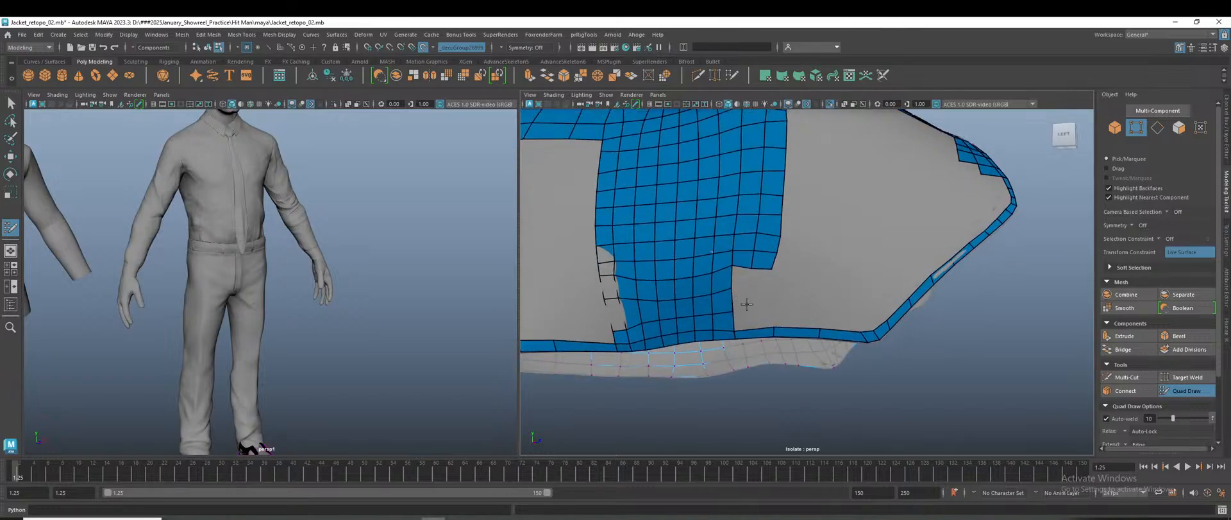
pyautogui.scroll(2, 742, 297)
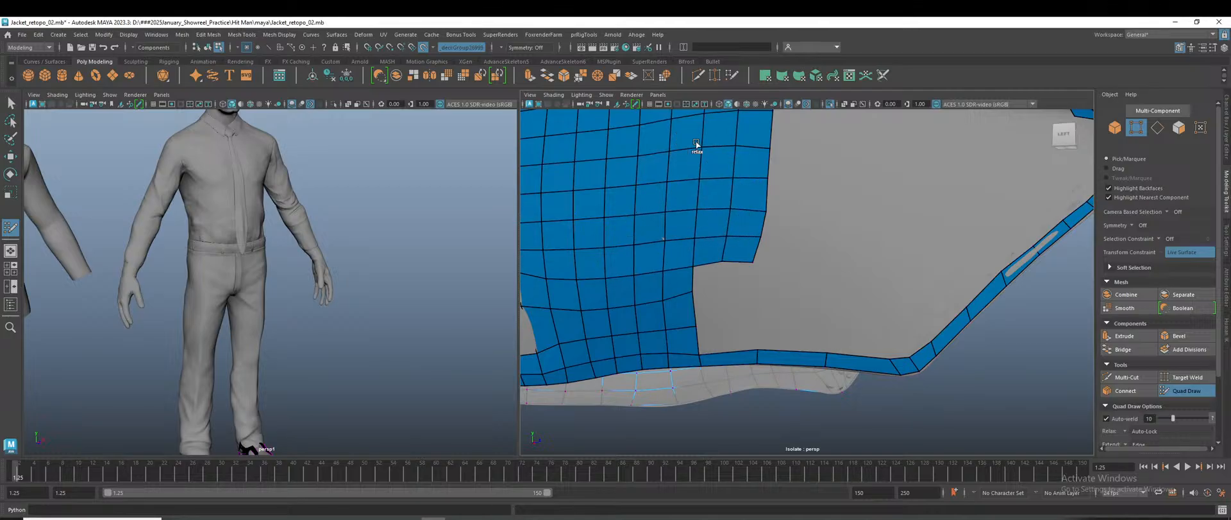
pyautogui.scroll(-3, 684, 260)
pyautogui.keyDown('alt'); pyautogui.moveTo(684, 262); pyautogui.dragTo(730, 298); pyautogui.keyUp('alt')
pyautogui.scroll(1, 720, 286)
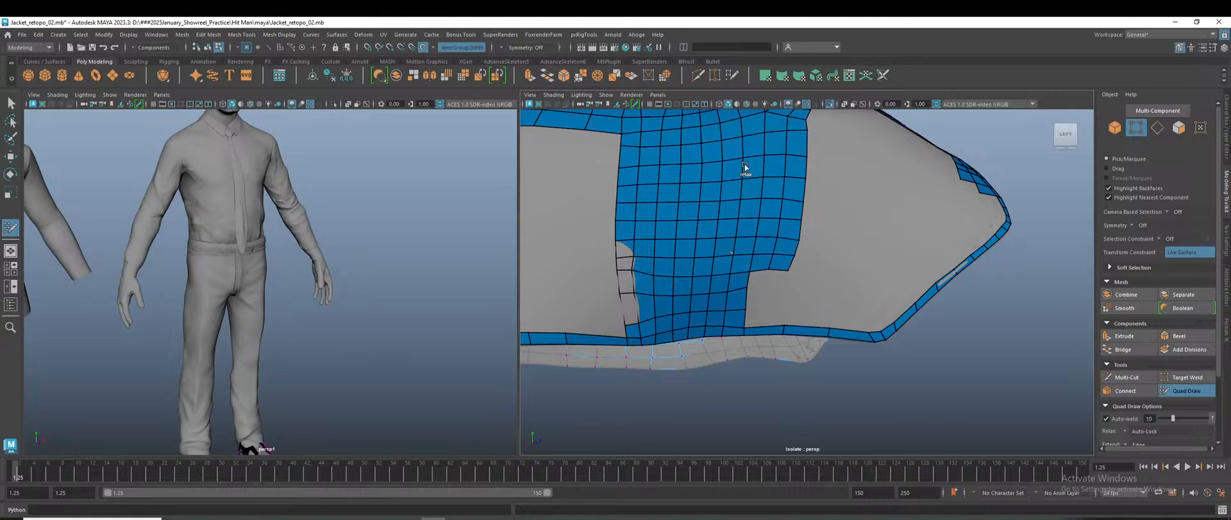
pyautogui.scroll(-4, 794, 270)
pyautogui.keyDown('alt'); pyautogui.moveTo(830, 272); pyautogui.dragTo(812, 282); pyautogui.keyUp('alt')
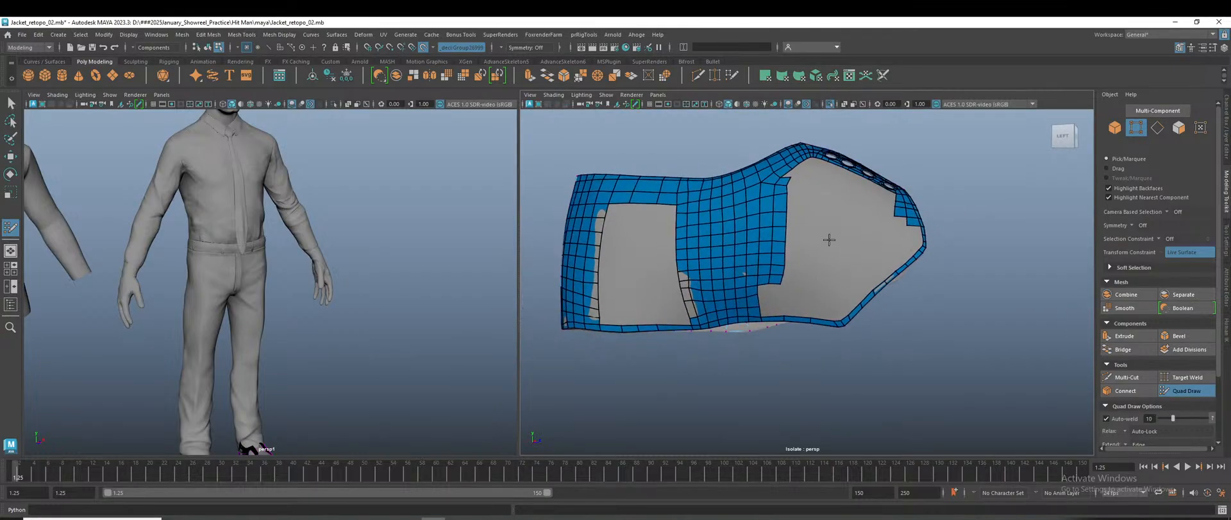
# Fill the stepped gap at the side panel's lower front with two columns of quads joined to the sole band.
pyautogui.scroll(6, 830, 234)
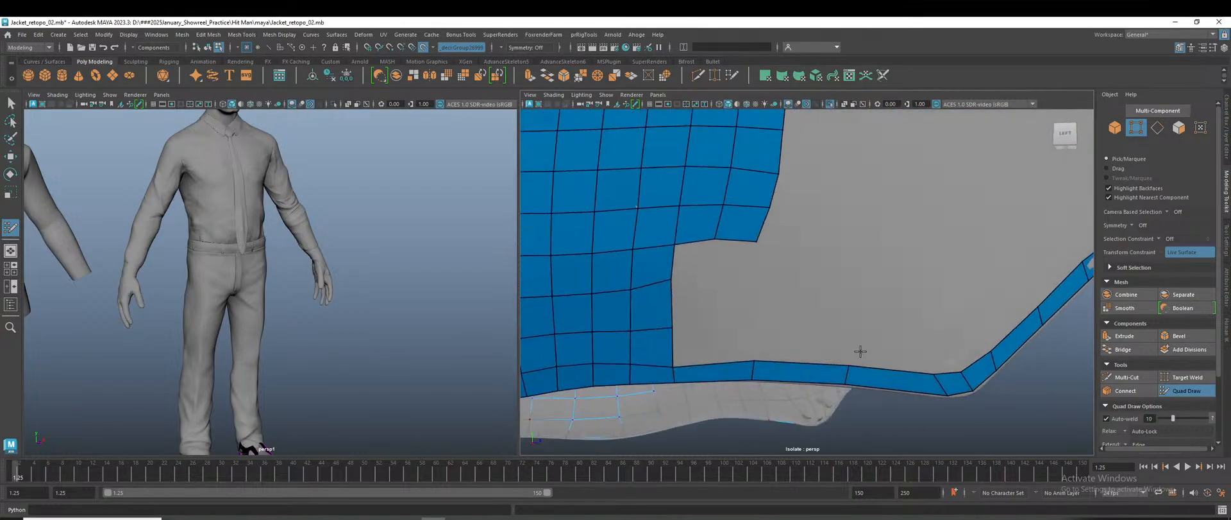
pyautogui.keyDown('shift'); pyautogui.click(708, 267); pyautogui.keyUp('shift')
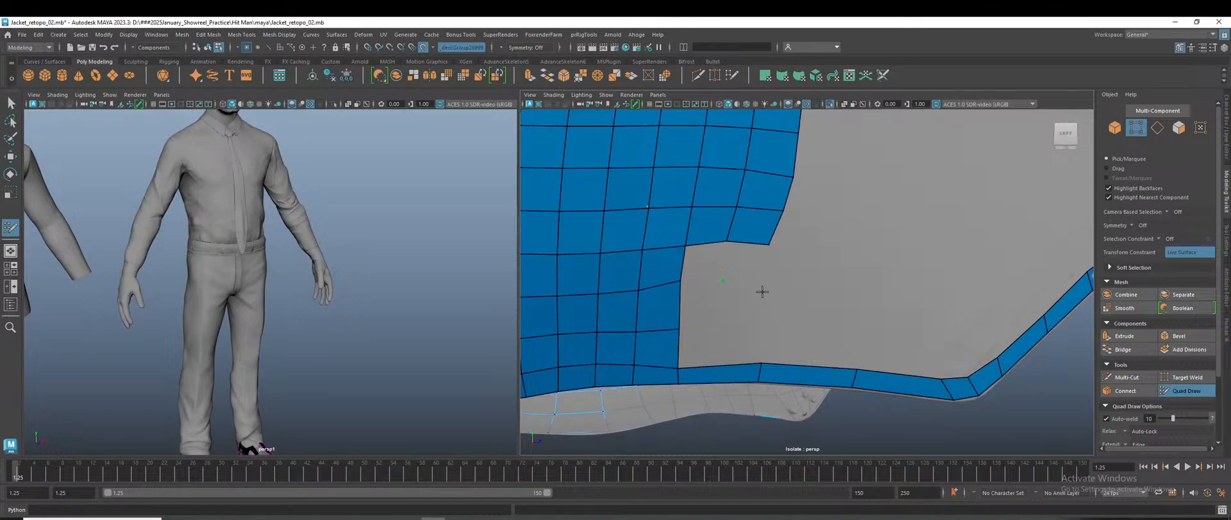
pyautogui.click(763, 278)
pyautogui.keyDown('shift'); pyautogui.click(721, 331); pyautogui.keyUp('shift')
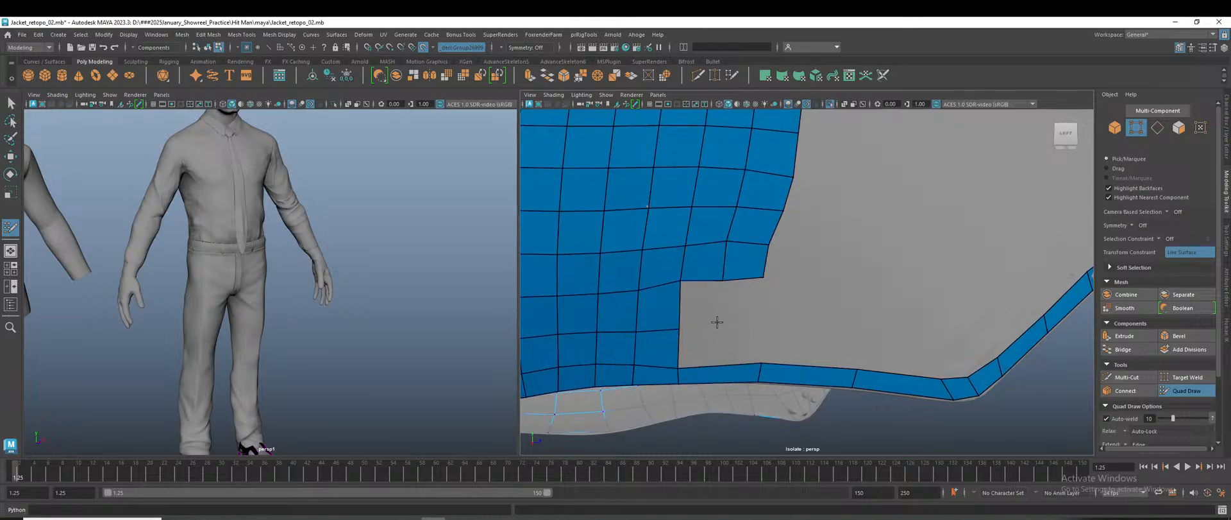
pyautogui.keyDown('shift'); pyautogui.click(698, 310); pyautogui.keyUp('shift')
pyautogui.keyDown('shift'); pyautogui.click(746, 304); pyautogui.keyUp('shift')
pyautogui.keyDown('shift'); pyautogui.click(699, 347); pyautogui.keyUp('shift')
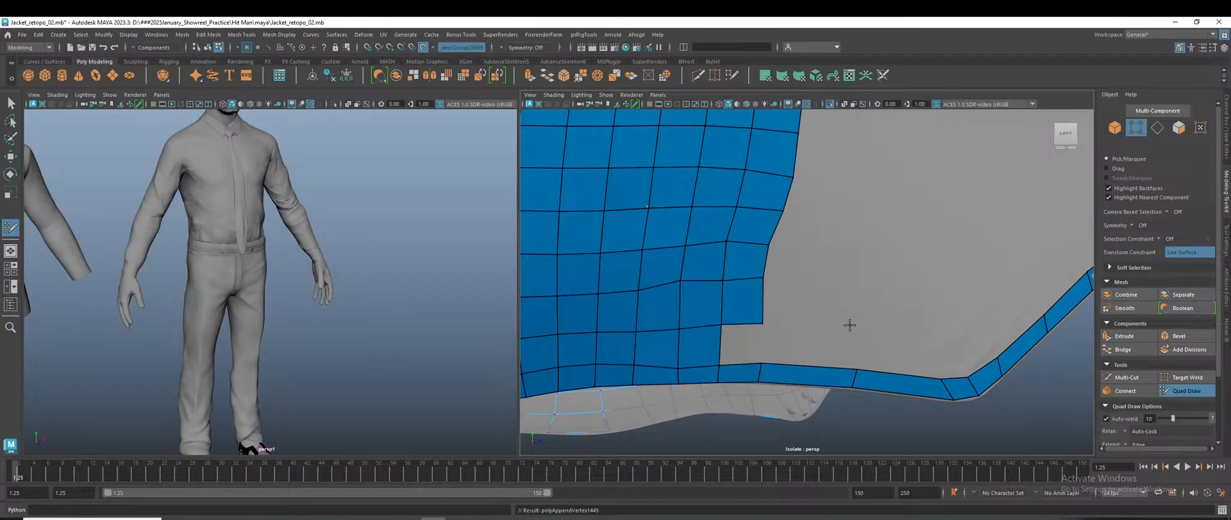
pyautogui.keyDown('shift'); pyautogui.click(742, 345); pyautogui.keyUp('shift')
# Relax the filled lower front area of the side panel to blend it with the surrounding quads.
pyautogui.scroll(-8, 850, 325)
pyautogui.keyDown('alt'); pyautogui.moveTo(850, 325); pyautogui.dragTo(814, 336); pyautogui.keyUp('alt')
pyautogui.scroll(10, 813, 336)
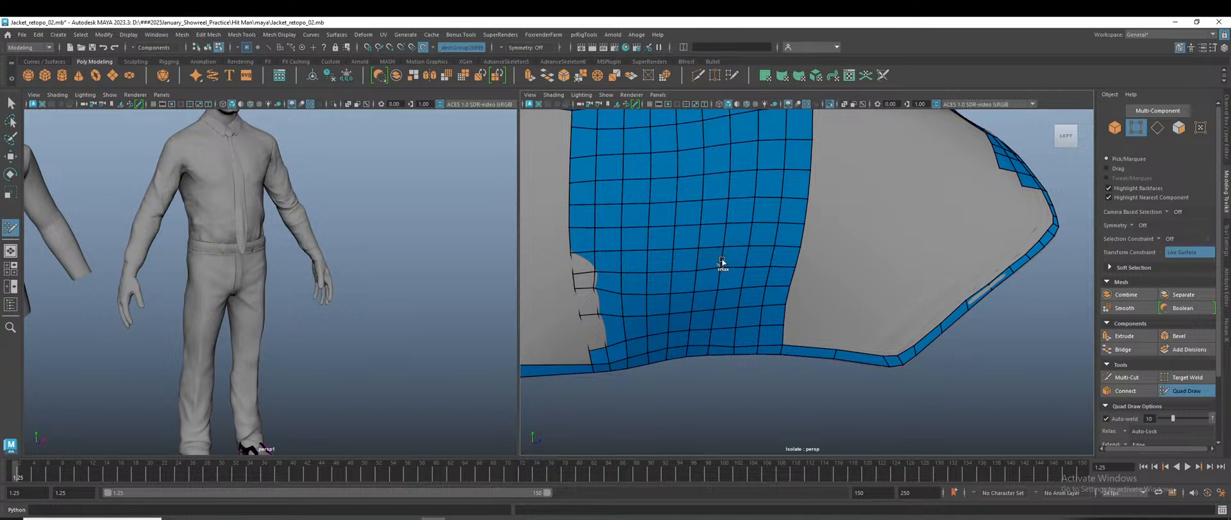
pyautogui.scroll(-5, 761, 285)
pyautogui.keyDown('alt'); pyautogui.moveTo(775, 311); pyautogui.dragTo(808, 288); pyautogui.keyUp('alt')
pyautogui.scroll(3, 808, 288)
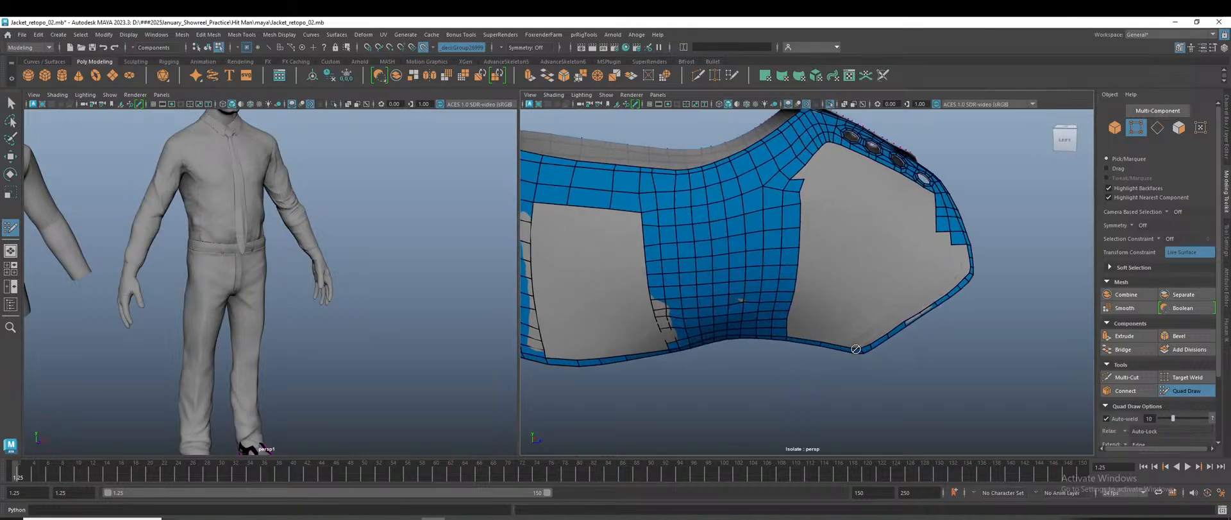
# Reposition the vertices of the protruding quad at the side panel's upper front corner to smooth the boundary below the collar.
pyautogui.scroll(-5, 839, 340)
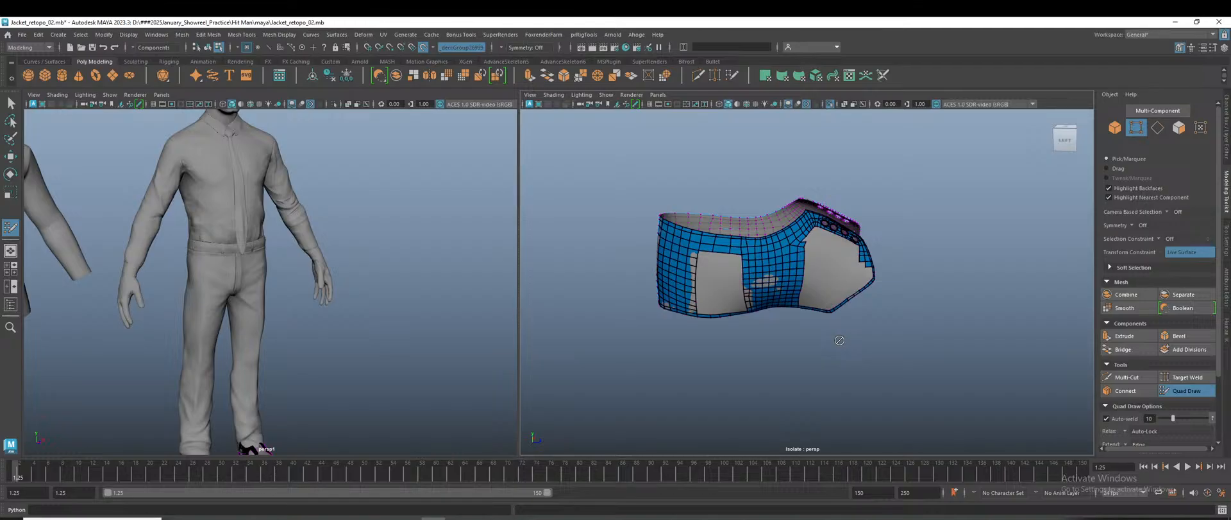
pyautogui.scroll(9, 820, 220)
pyautogui.keyDown('alt'); pyautogui.moveTo(861, 220); pyautogui.dragTo(798, 390, button='middle'); pyautogui.keyUp('alt')
pyautogui.keyDown('alt'); pyautogui.moveTo(797, 391); pyautogui.dragTo(770, 349); pyautogui.keyUp('alt')
pyautogui.keyDown('alt'); pyautogui.moveTo(770, 349); pyautogui.dragTo(830, 280, button='middle'); pyautogui.keyUp('alt')
pyautogui.scroll(5, 748, 314)
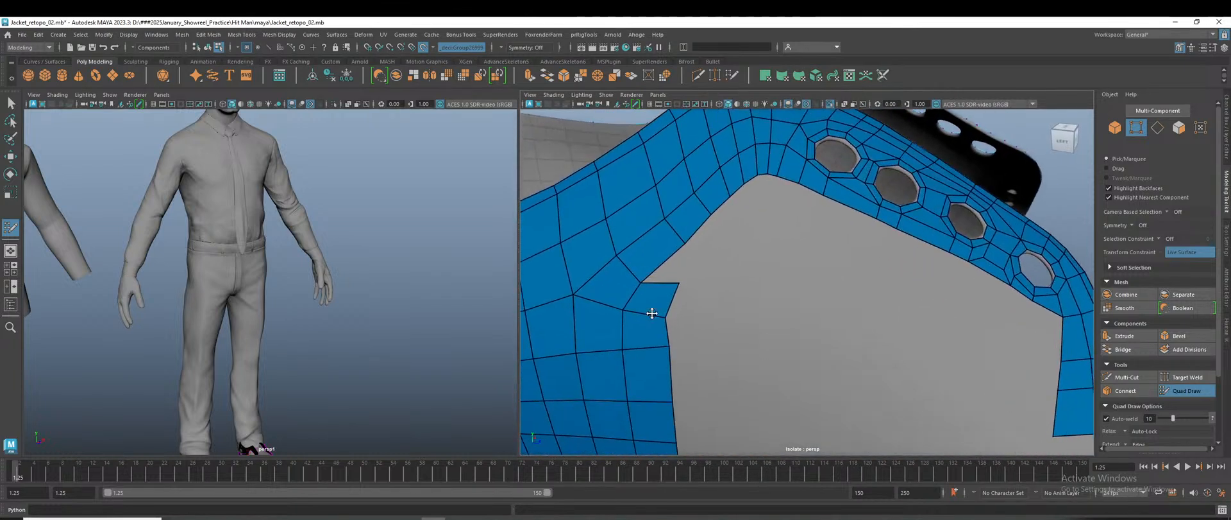
pyautogui.moveTo(669, 301)
pyautogui.mouseDown()
pyautogui.moveTo(663, 362)
pyautogui.moveTo(704, 357)
pyautogui.mouseUp()
pyautogui.keyDown('alt'); pyautogui.moveTo(704, 357); pyautogui.dragTo(728, 326, button='middle'); pyautogui.keyUp('alt')
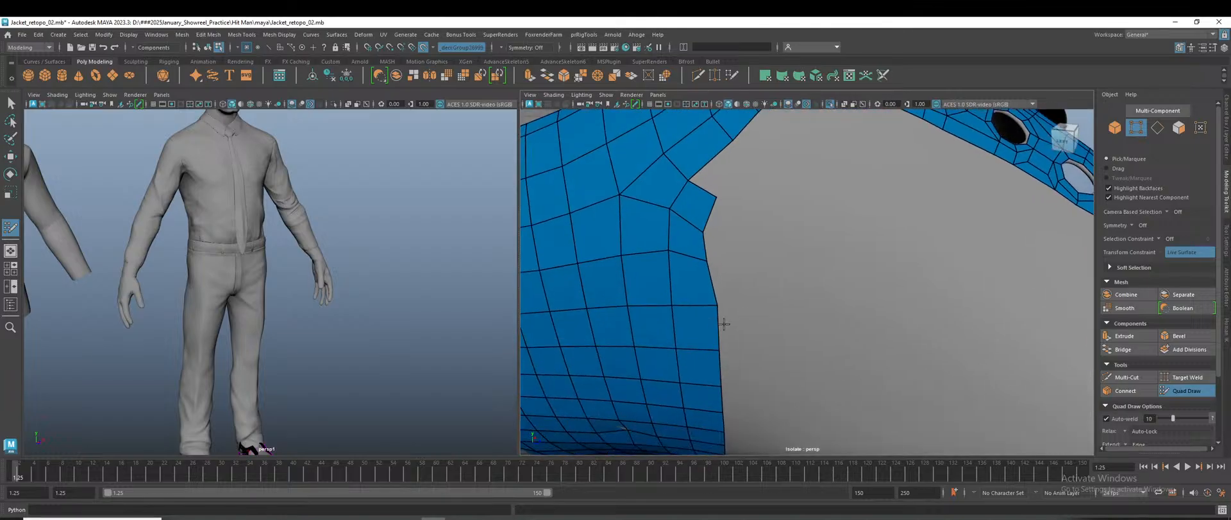
# Reposition border vertices along the side panel's open front edge and relax the quads near its notch.
pyautogui.moveTo(718, 308); pyautogui.dragTo(713, 313)
pyautogui.moveTo(715, 349); pyautogui.dragTo(747, 347)
pyautogui.moveTo(747, 347)
pyautogui.keyDown('alt'); pyautogui.mouseDown(button='right')
pyautogui.moveTo(675, 314)
pyautogui.moveTo(713, 292)
pyautogui.mouseUp(button='right'); pyautogui.keyUp('alt')
pyautogui.keyDown('shift'); pyautogui.moveTo(671, 206); pyautogui.dragTo(661, 202); pyautogui.keyUp('shift')
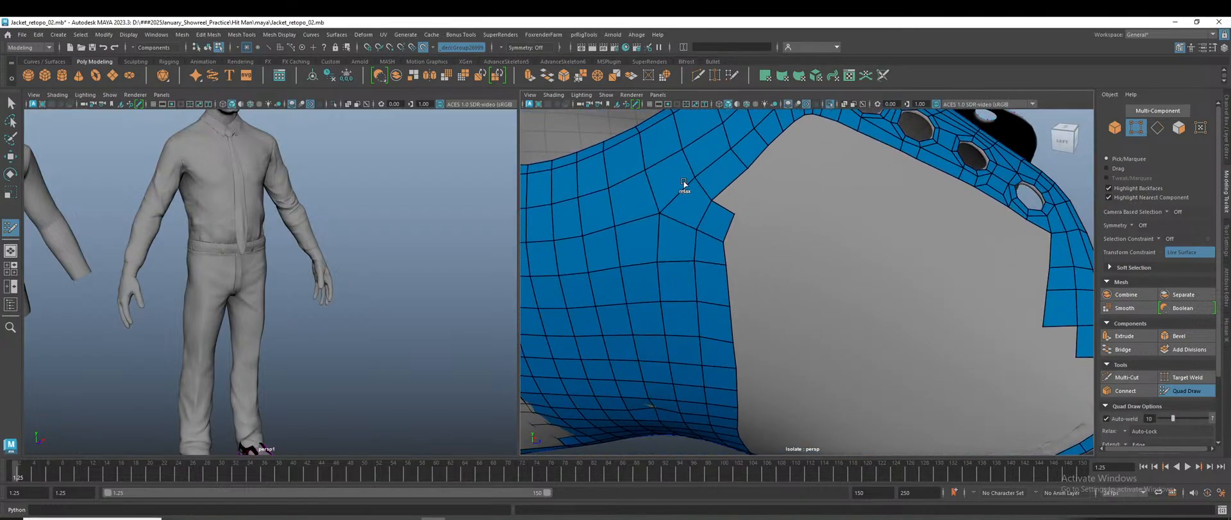
# Examine the side panel's quad flow and the remaining unfilled areas from several distances and angles.
pyautogui.scroll(-4, 819, 257)
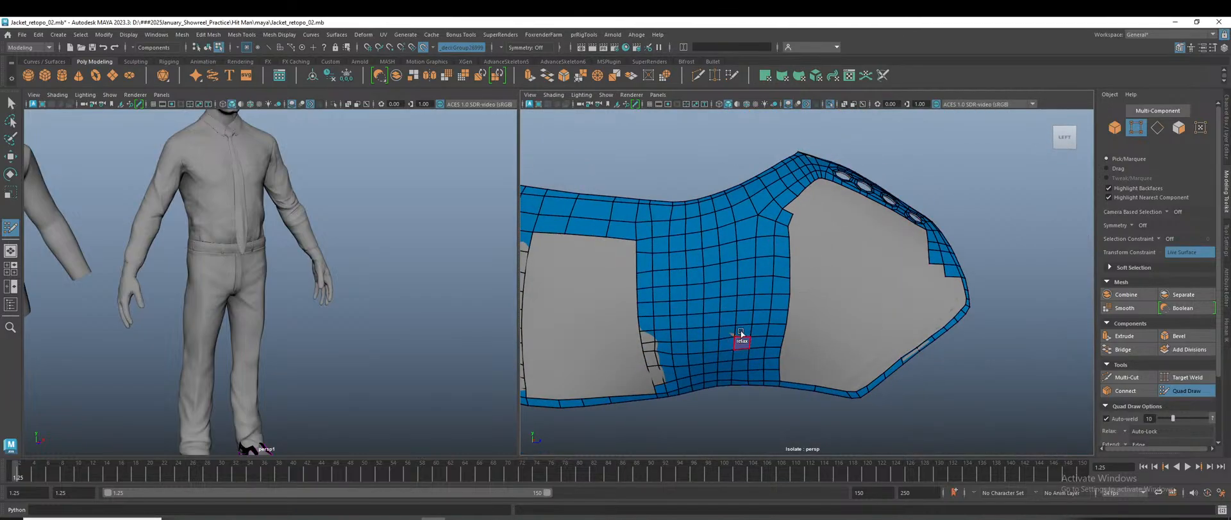
pyautogui.scroll(3, 742, 340)
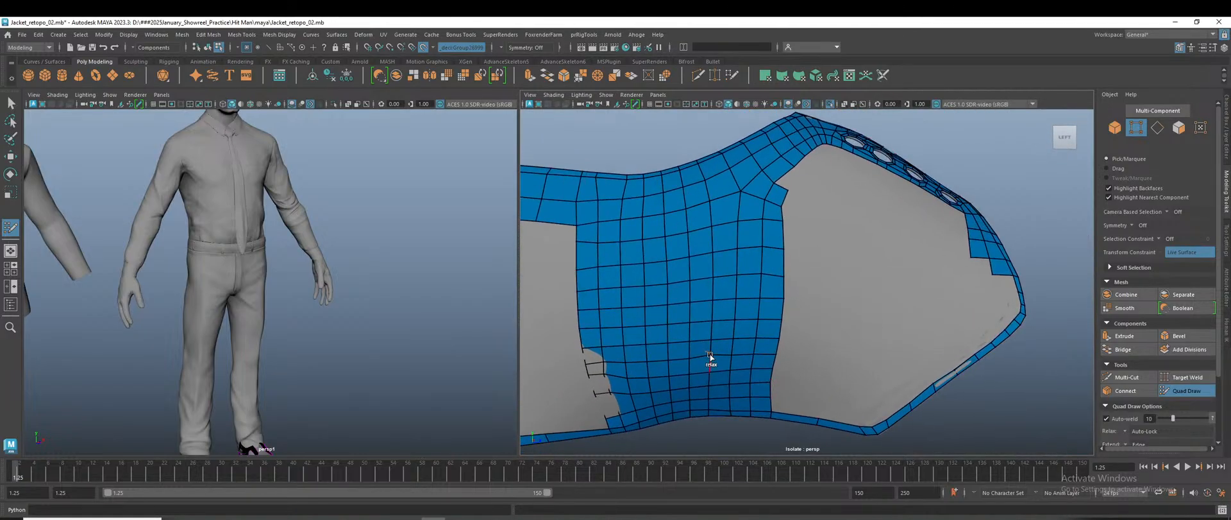
pyautogui.scroll(4, 715, 353)
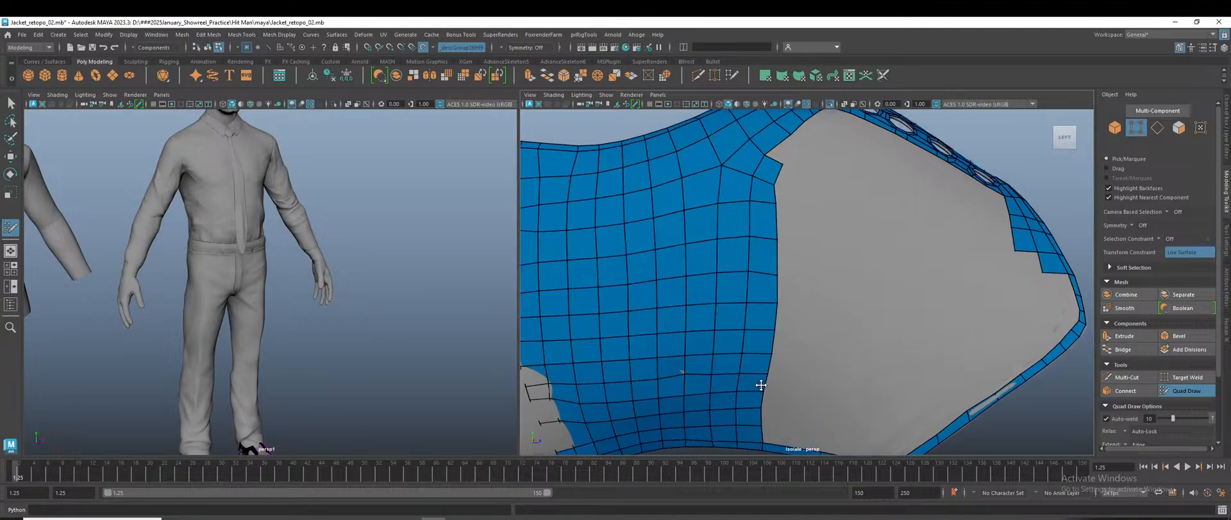
pyautogui.scroll(-4, 759, 349)
pyautogui.scroll(4, 757, 349)
pyautogui.keyDown('alt'); pyautogui.moveTo(756, 348); pyautogui.dragTo(717, 348); pyautogui.keyUp('alt')
pyautogui.scroll(-4, 795, 328)
pyautogui.moveTo(778, 310)
pyautogui.keyDown('alt'); pyautogui.mouseDown()
pyautogui.moveTo(823, 305)
pyautogui.moveTo(790, 313)
pyautogui.mouseUp(); pyautogui.keyUp('alt')
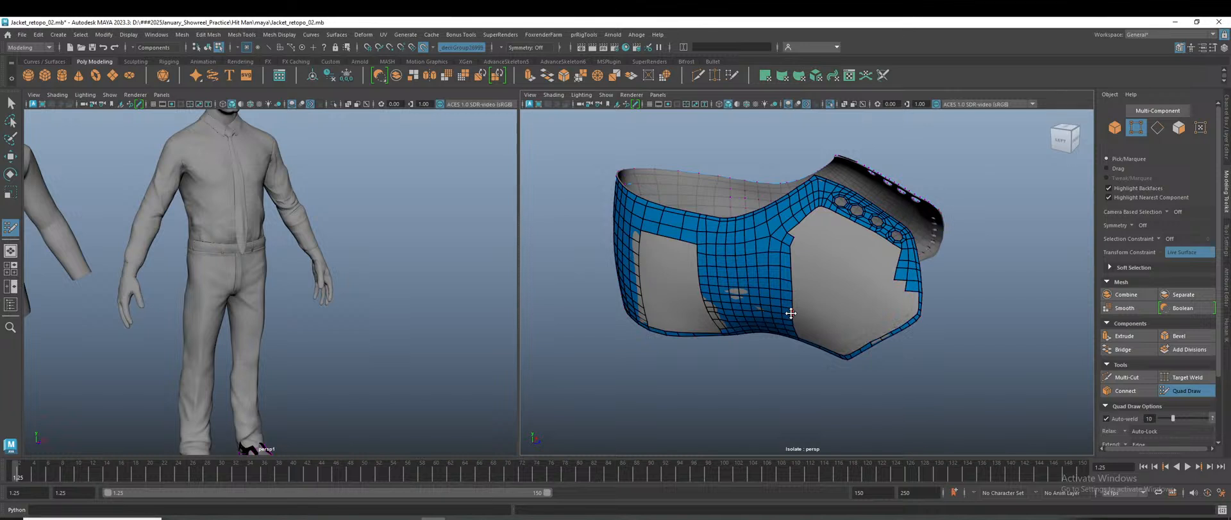
# Relax the quads beside the notch below the eyelet band and reposition its corner vertices.
pyautogui.scroll(7, 832, 232)
pyautogui.keyDown('alt'); pyautogui.moveTo(835, 216); pyautogui.dragTo(830, 338, button='middle'); pyautogui.keyUp('alt')
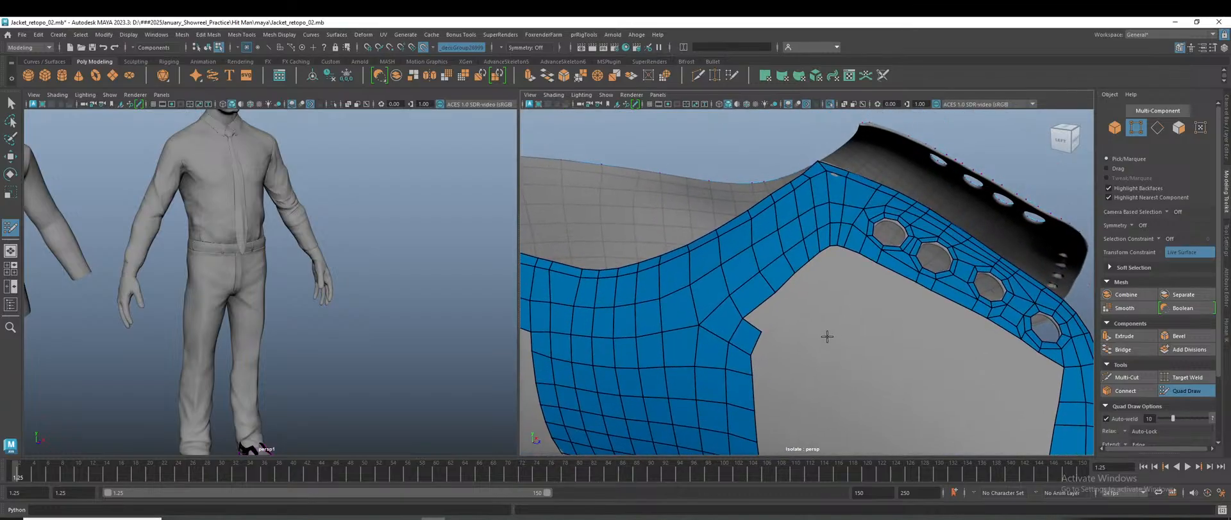
pyautogui.scroll(2, 830, 338)
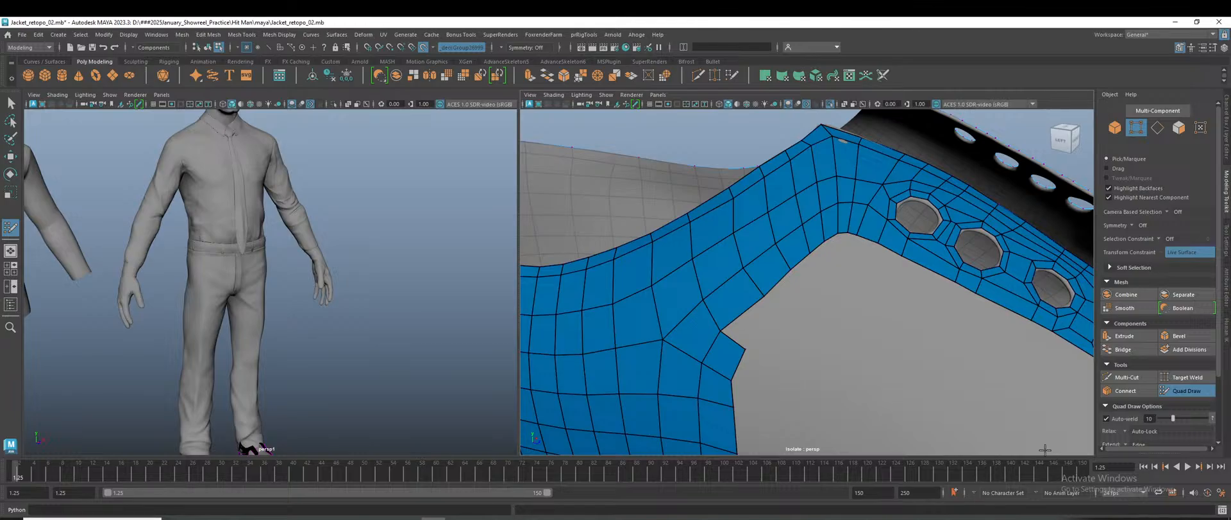
pyautogui.scroll(2, 808, 269)
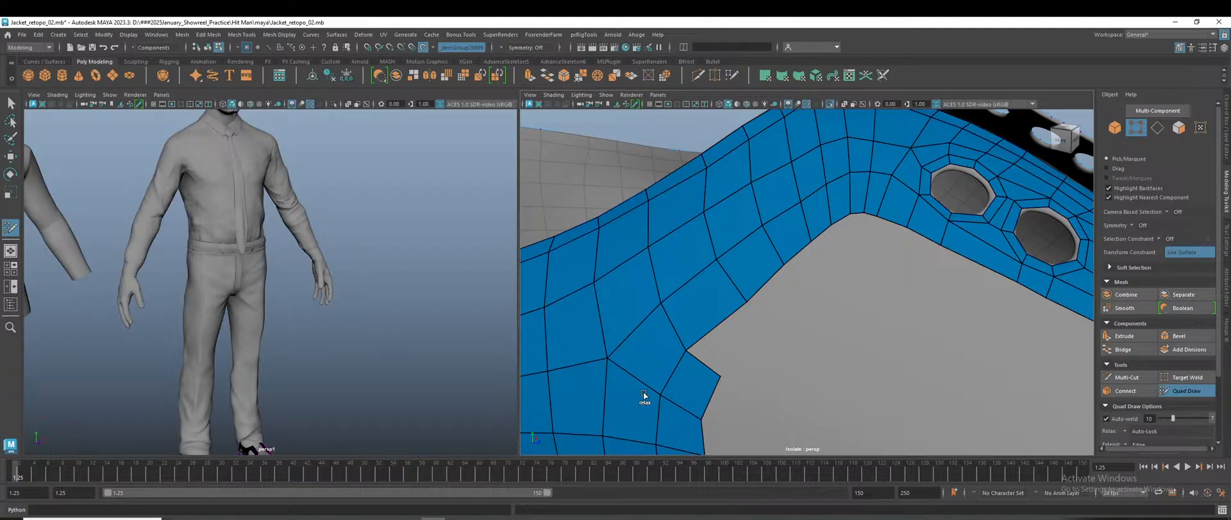
pyautogui.moveTo(663, 416)
pyautogui.keyDown('shift'); pyautogui.mouseDown()
pyautogui.moveTo(706, 432)
pyautogui.moveTo(709, 385)
pyautogui.mouseUp(); pyautogui.keyUp('shift')
pyautogui.moveTo(696, 348); pyautogui.dragTo(691, 347)
pyautogui.moveTo(715, 380); pyautogui.dragTo(735, 382)
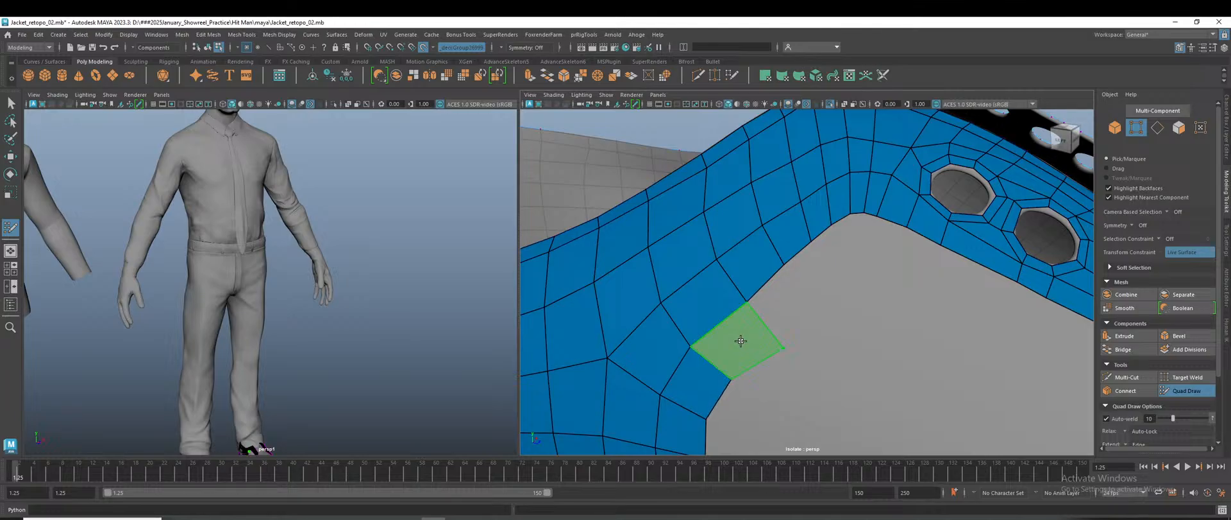
# Fill two quads along the diagonal border leading from the notch toward the eyelet band.
pyautogui.keyDown('shift'); pyautogui.click(741, 341); pyautogui.keyUp('shift')
pyautogui.click(817, 313)
pyautogui.keyDown('shift'); pyautogui.click(783, 309); pyautogui.keyUp('shift')
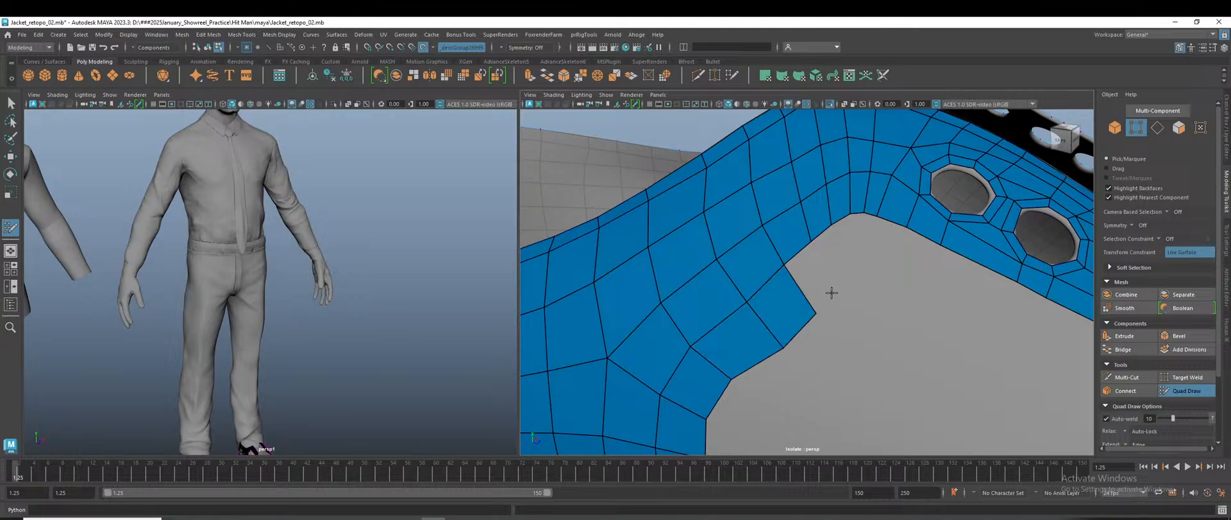
# Add a row of quads under the upper strip at the rear opening and adjust its lower edge.
pyautogui.scroll(-10, 831, 292)
pyautogui.keyDown('alt'); pyautogui.moveTo(857, 367); pyautogui.dragTo(892, 347); pyautogui.keyUp('alt')
pyautogui.scroll(5, 742, 335)
pyautogui.keyDown('alt'); pyautogui.moveTo(668, 342); pyautogui.dragTo(769, 342, button='middle'); pyautogui.keyUp('alt')
pyautogui.scroll(3, 753, 319)
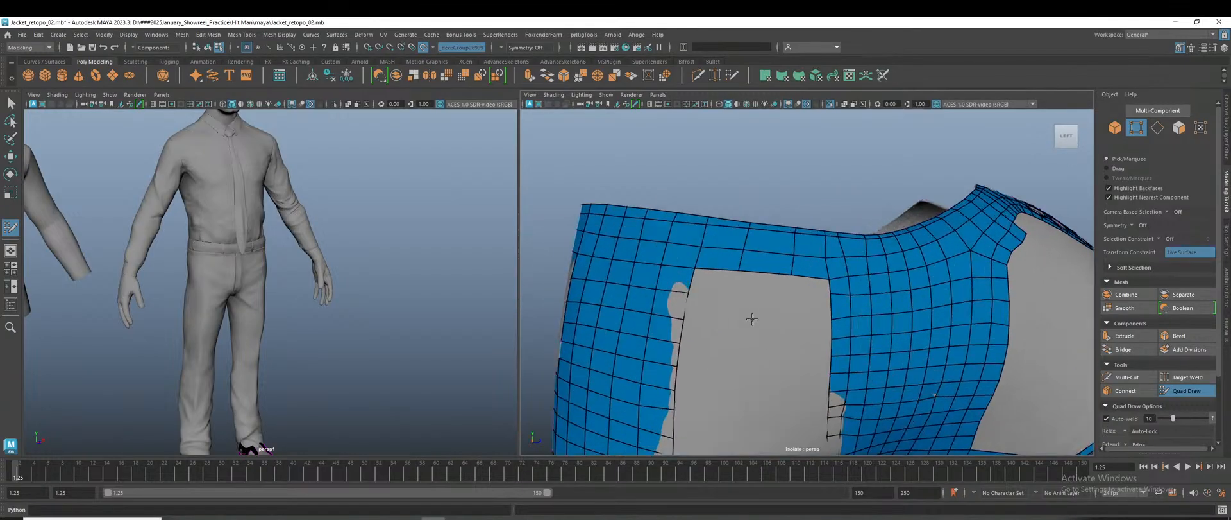
pyautogui.click(730, 296)
pyautogui.keyDown('shift'); pyautogui.click(762, 290); pyautogui.keyUp('shift')
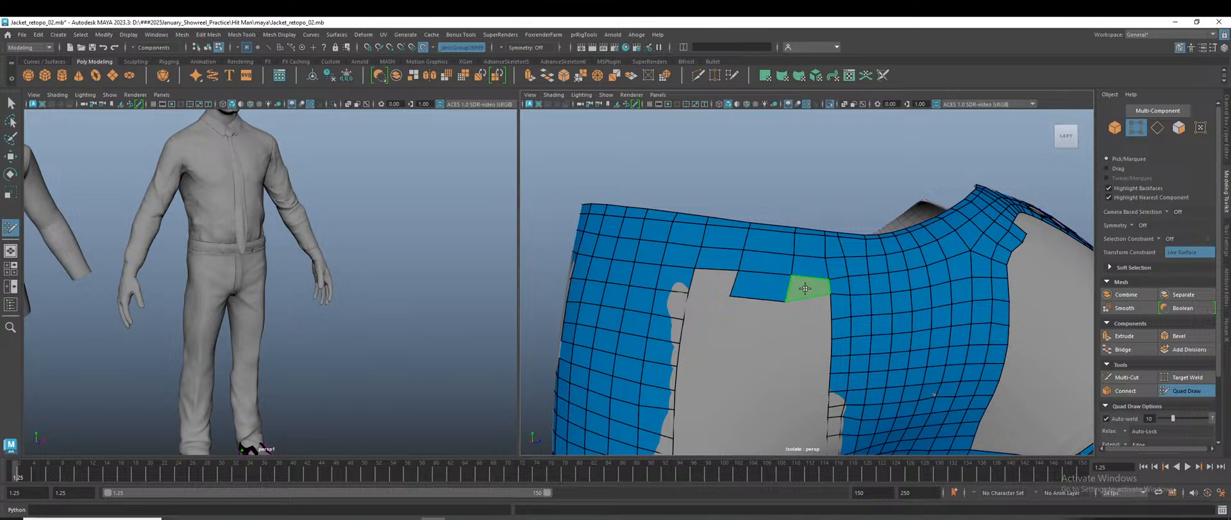
pyautogui.keyDown('shift'); pyautogui.click(806, 290); pyautogui.keyUp('shift')
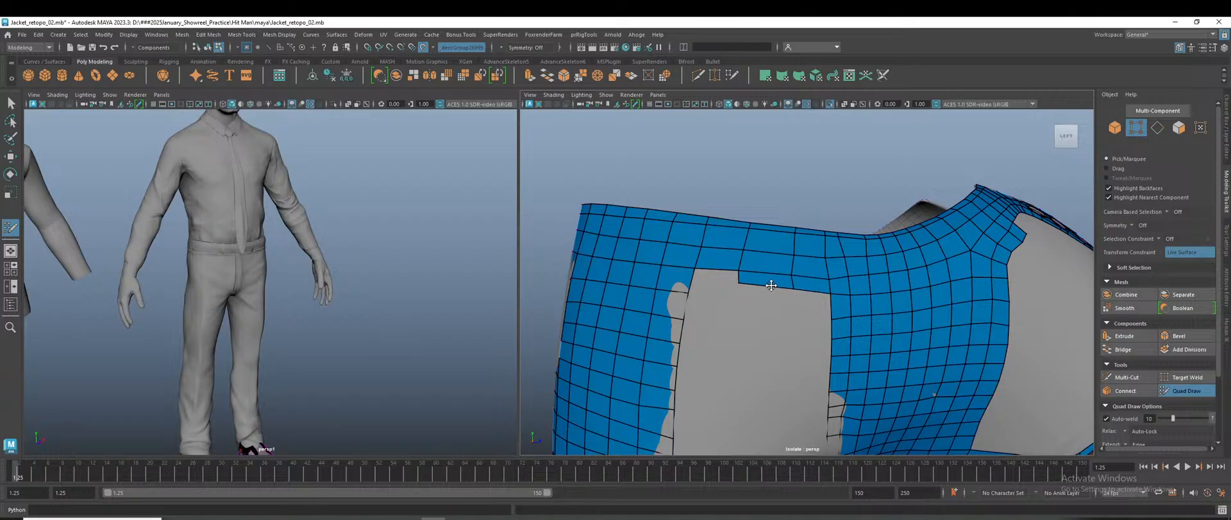
pyautogui.moveTo(769, 284); pyautogui.dragTo(767, 292)
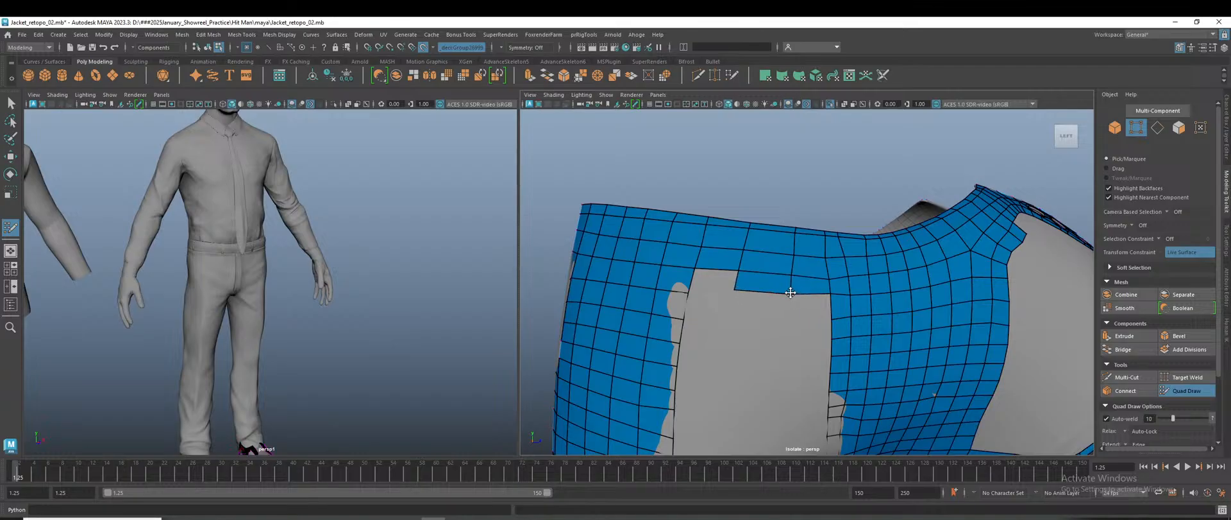
# Extend the new quad row across the top of the rear opening and relax its vertices.
pyautogui.scroll(5, 737, 321)
pyautogui.keyDown('ctrl'); pyautogui.moveTo(692, 280); pyautogui.dragTo(616, 281); pyautogui.keyUp('ctrl')
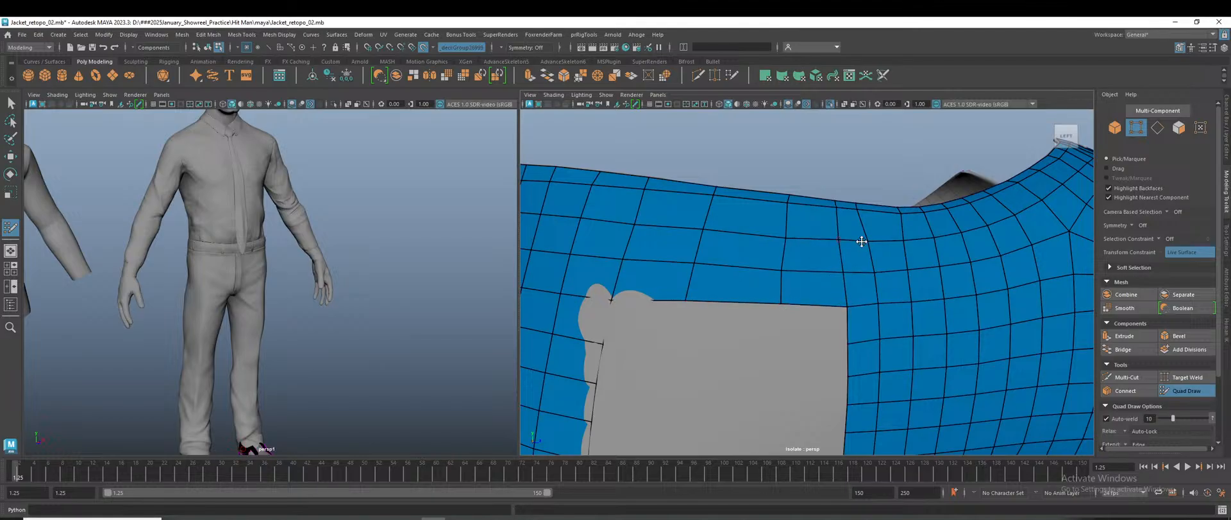
pyautogui.keyDown('shift'); pyautogui.moveTo(777, 250); pyautogui.dragTo(780, 250); pyautogui.keyUp('shift')
# Examine the topology from the rear opening to the eyelet band for uneven quad flow.
pyautogui.keyDown('alt'); pyautogui.moveTo(847, 318); pyautogui.dragTo(802, 392, button='right'); pyautogui.keyUp('alt')
pyautogui.moveTo(801, 392)
pyautogui.keyDown('alt'); pyautogui.mouseDown()
pyautogui.moveTo(782, 378)
pyautogui.moveTo(728, 390)
pyautogui.mouseUp(); pyautogui.keyUp('alt')
pyautogui.keyDown('alt'); pyautogui.moveTo(728, 390); pyautogui.dragTo(917, 413, button='right'); pyautogui.keyUp('alt')
pyautogui.moveTo(918, 414)
pyautogui.keyDown('alt'); pyautogui.mouseDown()
pyautogui.moveTo(942, 432)
pyautogui.moveTo(938, 412)
pyautogui.mouseUp(); pyautogui.keyUp('alt')
pyautogui.keyDown('alt'); pyautogui.moveTo(938, 411); pyautogui.dragTo(879, 370, button='middle'); pyautogui.keyUp('alt')
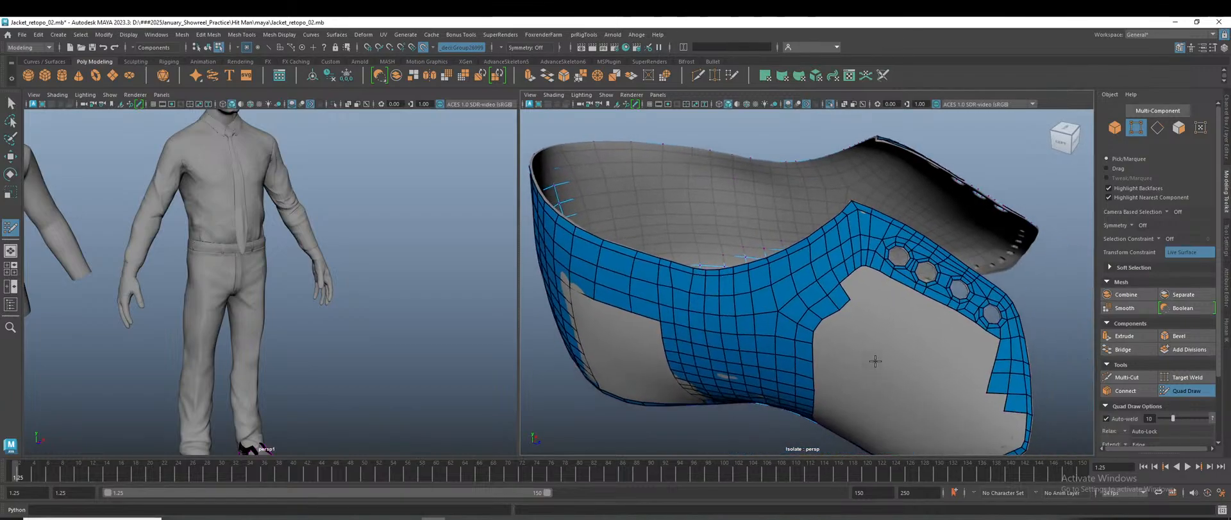
pyautogui.keyDown('alt'); pyautogui.moveTo(879, 370); pyautogui.dragTo(932, 399, button='right'); pyautogui.keyUp('alt')
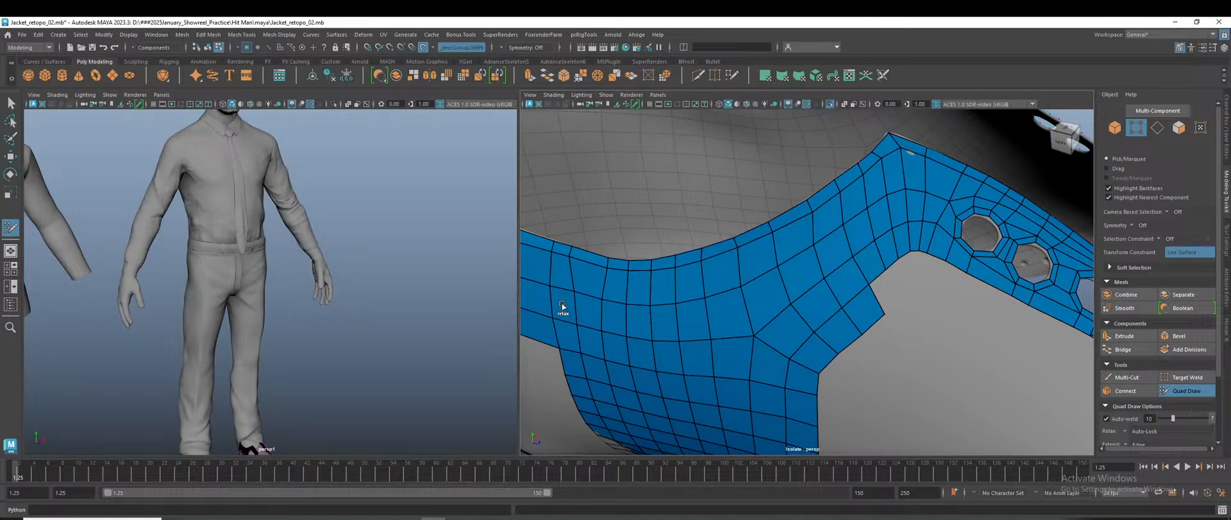
pyautogui.keyDown('alt'); pyautogui.moveTo(649, 325); pyautogui.dragTo(693, 274); pyautogui.keyUp('alt')
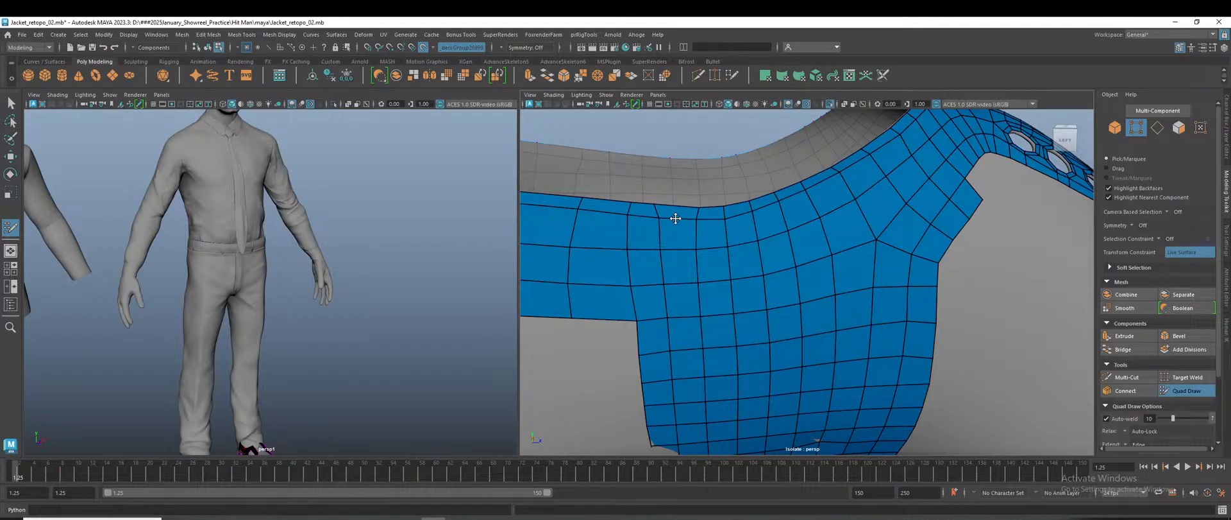
pyautogui.keyDown('alt'); pyautogui.moveTo(855, 314); pyautogui.dragTo(770, 324, button='right'); pyautogui.keyUp('alt')
pyautogui.moveTo(789, 339)
pyautogui.keyDown('alt'); pyautogui.mouseDown()
pyautogui.moveTo(817, 352)
pyautogui.moveTo(806, 346)
pyautogui.mouseUp(); pyautogui.keyUp('alt')
pyautogui.keyDown('alt'); pyautogui.moveTo(805, 347); pyautogui.dragTo(879, 350, button='right'); pyautogui.keyUp('alt')
# Shift the border vertices at the front opening's inner corner to form a smoother curve.
pyautogui.keyDown('alt'); pyautogui.moveTo(878, 350); pyautogui.dragTo(803, 379, button='middle'); pyautogui.keyUp('alt')
pyautogui.keyDown('alt'); pyautogui.moveTo(802, 379); pyautogui.dragTo(790, 345); pyautogui.keyUp('alt')
pyautogui.keyDown('alt'); pyautogui.moveTo(790, 346); pyautogui.dragTo(851, 360, button='right'); pyautogui.keyUp('alt')
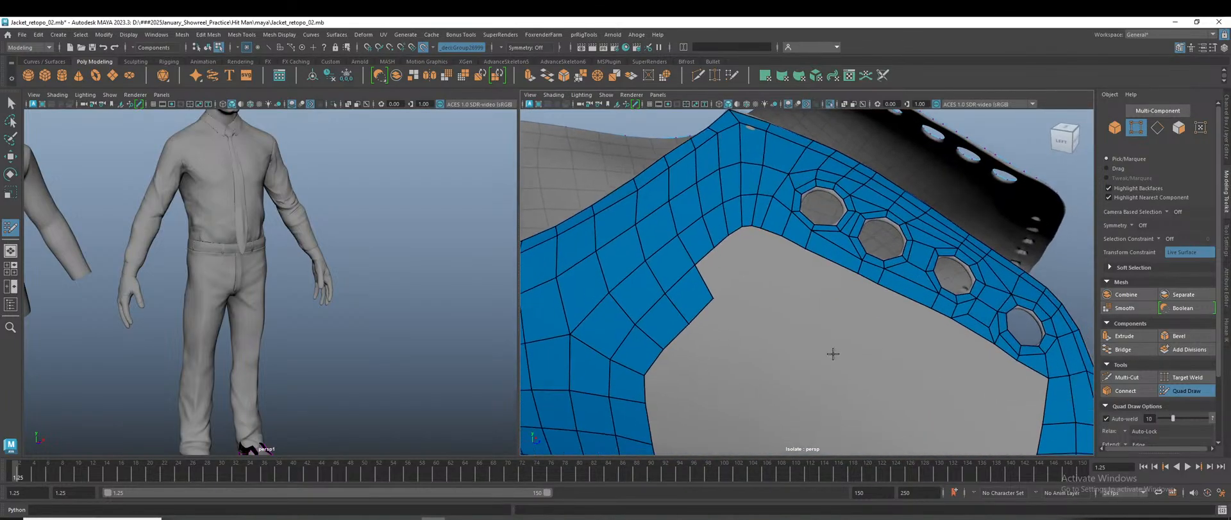
pyautogui.scroll(4, 852, 360)
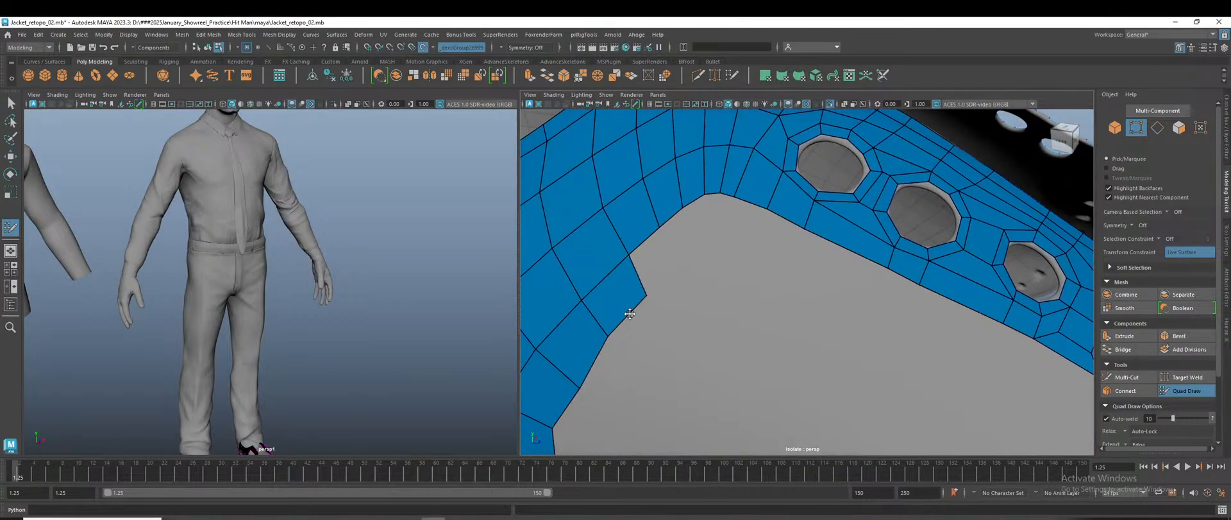
pyautogui.keyDown('alt'); pyautogui.moveTo(663, 366); pyautogui.dragTo(729, 341, button='middle'); pyautogui.keyUp('alt')
pyautogui.moveTo(693, 321); pyautogui.dragTo(687, 317)
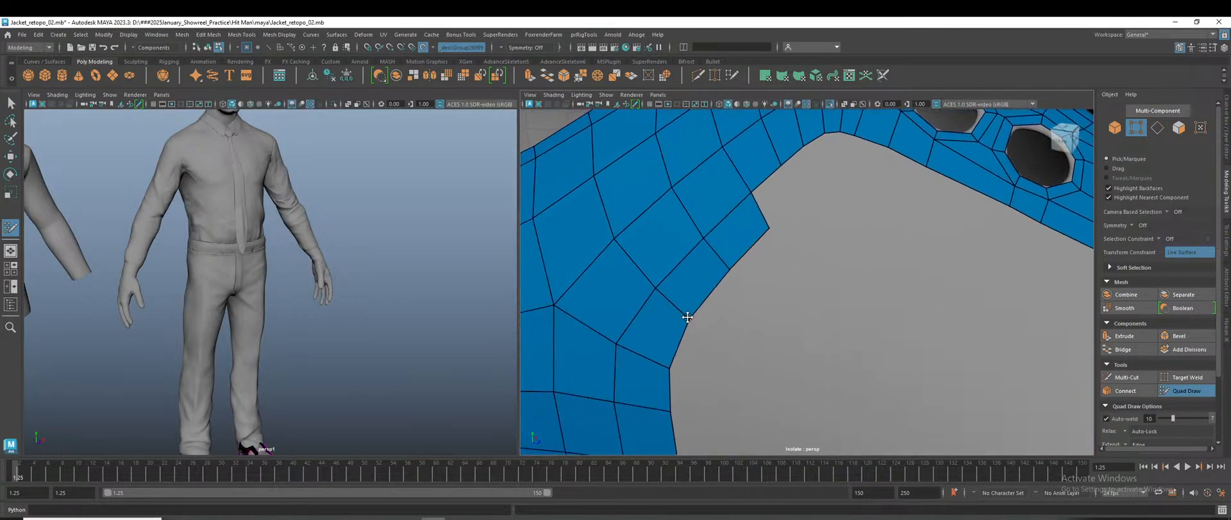
pyautogui.moveTo(665, 366); pyautogui.dragTo(660, 364)
pyautogui.moveTo(669, 405); pyautogui.dragTo(752, 383)
# Fill a row of quads along the front opening's diagonal border up to the bend by the first eyelet.
pyautogui.scroll(-5, 728, 398)
pyautogui.scroll(2, 754, 379)
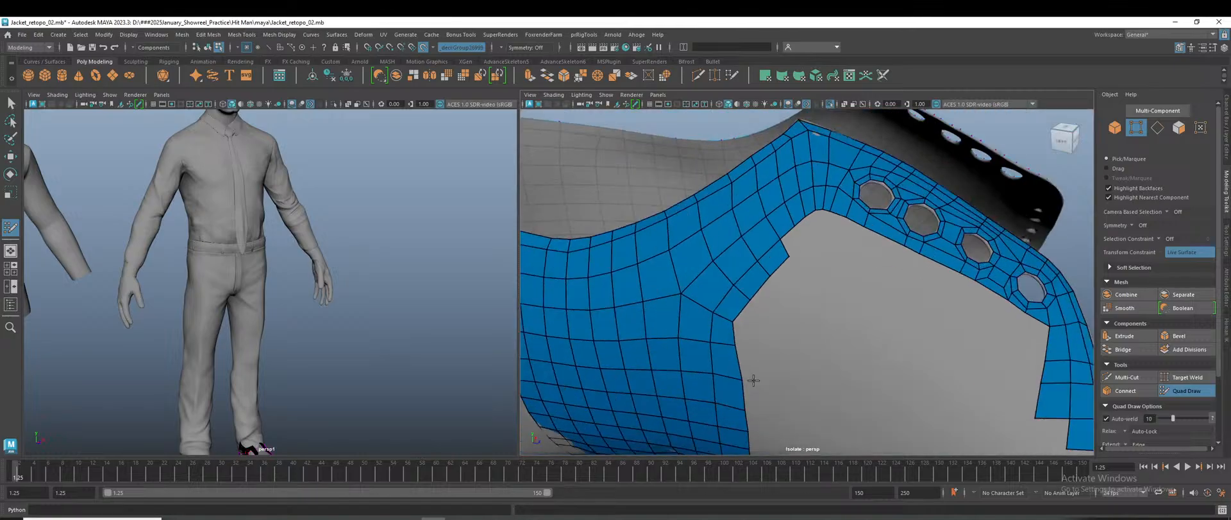
pyautogui.scroll(4, 847, 369)
pyautogui.keyDown('alt'); pyautogui.moveTo(869, 352); pyautogui.dragTo(784, 427, button='middle'); pyautogui.keyUp('alt')
pyautogui.scroll(2, 805, 378)
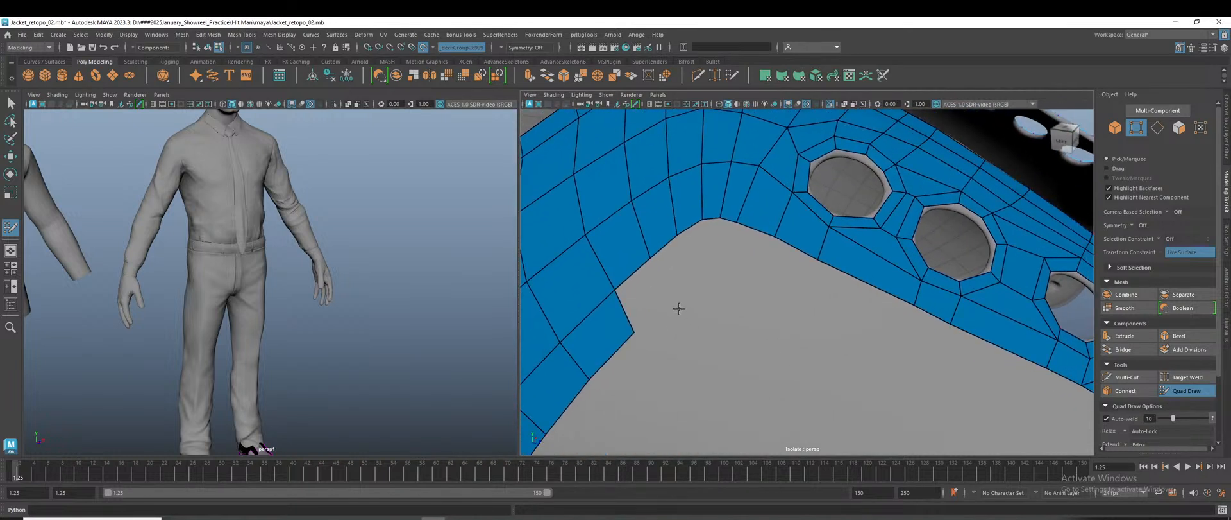
pyautogui.keyDown('shift'); pyautogui.click(644, 297); pyautogui.keyUp('shift')
pyautogui.click(688, 284)
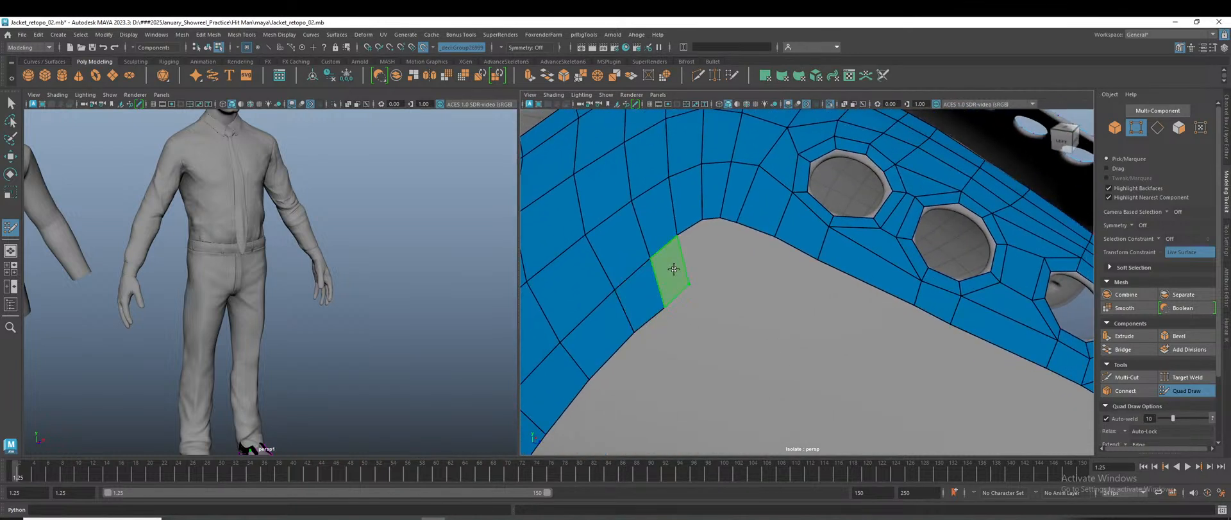
pyautogui.keyDown('shift'); pyautogui.click(703, 263); pyautogui.keyUp('shift')
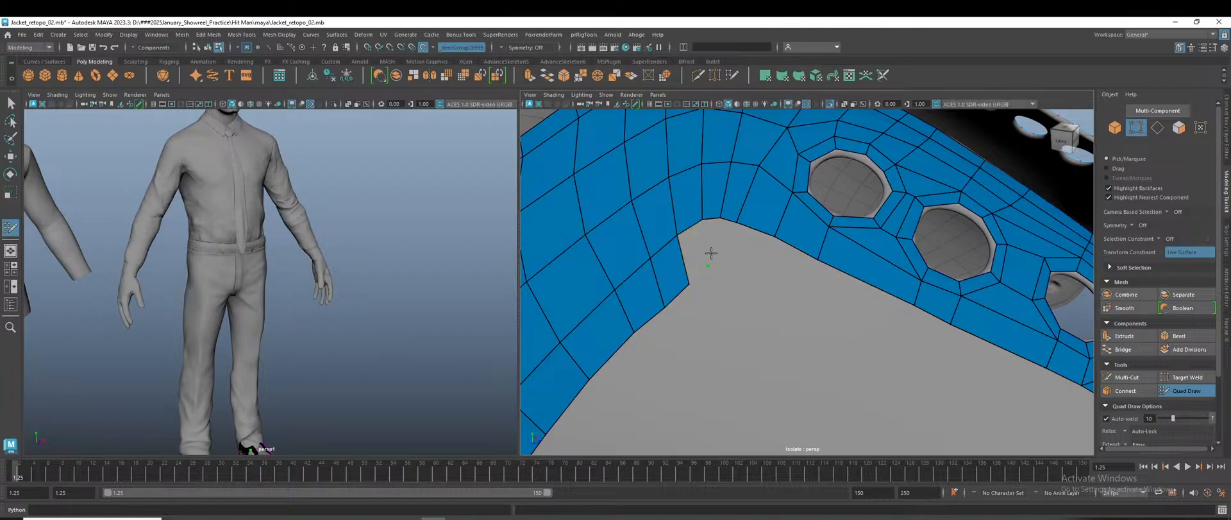
pyautogui.click(725, 257)
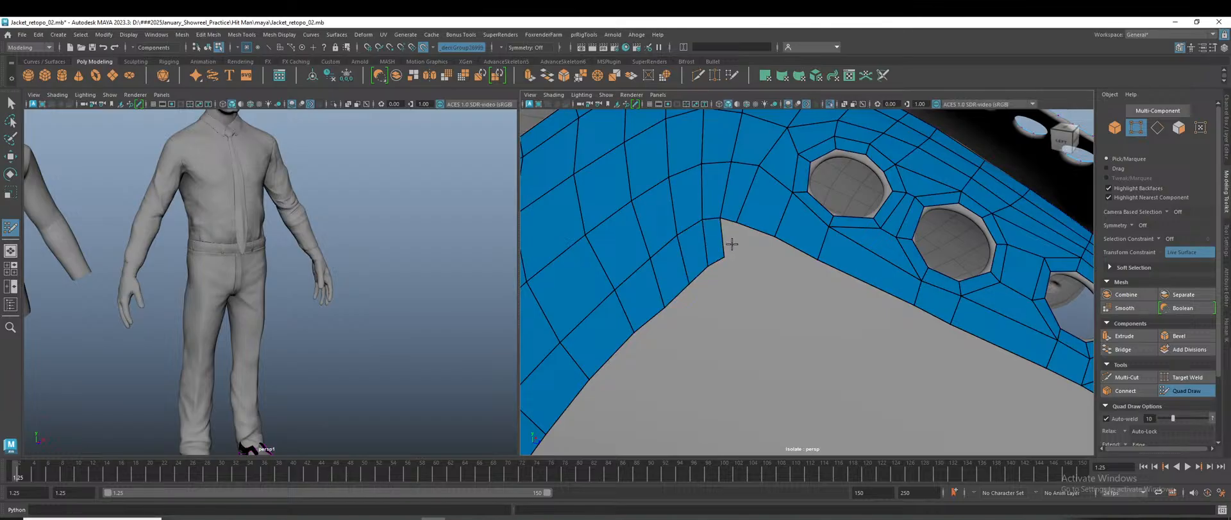
pyautogui.keyDown('shift'); pyautogui.click(741, 257); pyautogui.keyUp('shift')
pyautogui.hotkey('ctrl', 'z')
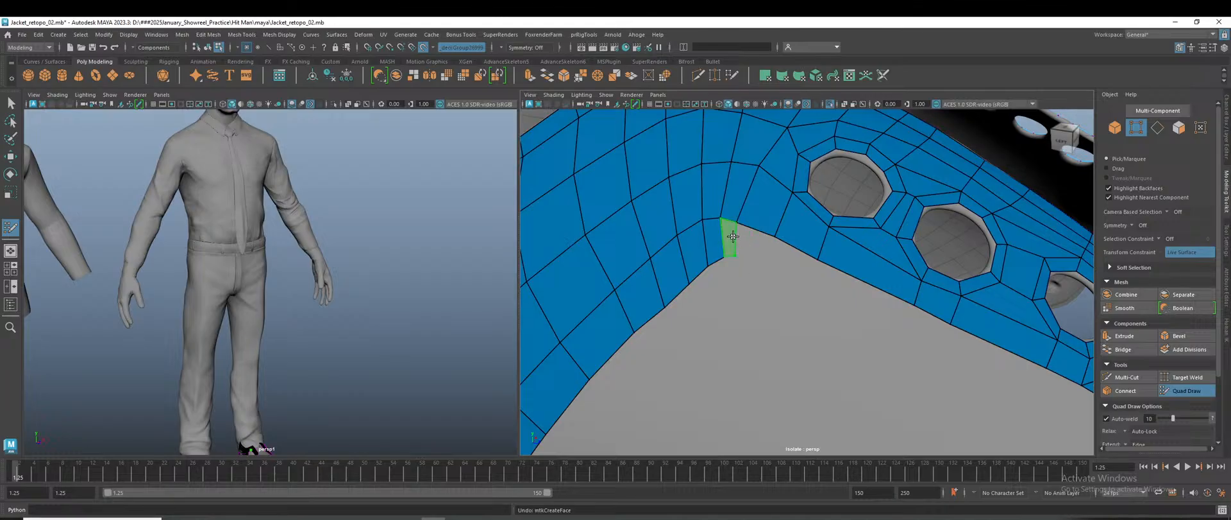
pyautogui.hotkey('ctrl', 'z')
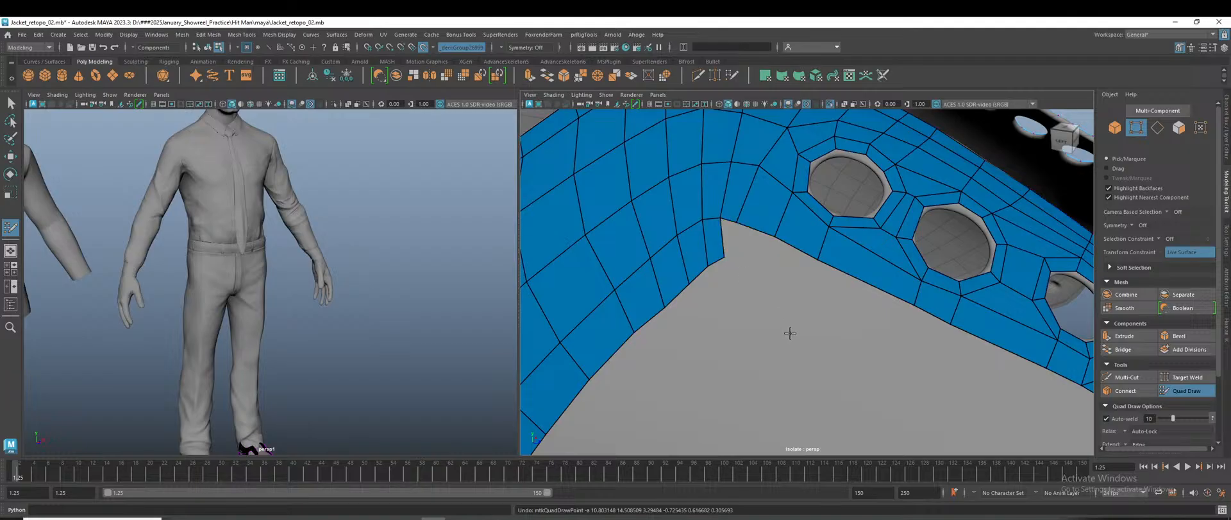
# Close the quad row at the front opening's upper bend and relax the surrounding vertices.
pyautogui.keyDown('shift'); pyautogui.click(765, 286); pyautogui.keyUp('shift')
pyautogui.scroll(-2, 764, 289)
pyautogui.scroll(2, 762, 280)
pyautogui.moveTo(746, 223)
pyautogui.keyDown('shift'); pyautogui.mouseDown()
pyautogui.moveTo(731, 212)
pyautogui.moveTo(745, 200)
pyautogui.mouseUp(); pyautogui.keyUp('shift')
pyautogui.scroll(-4, 757, 341)
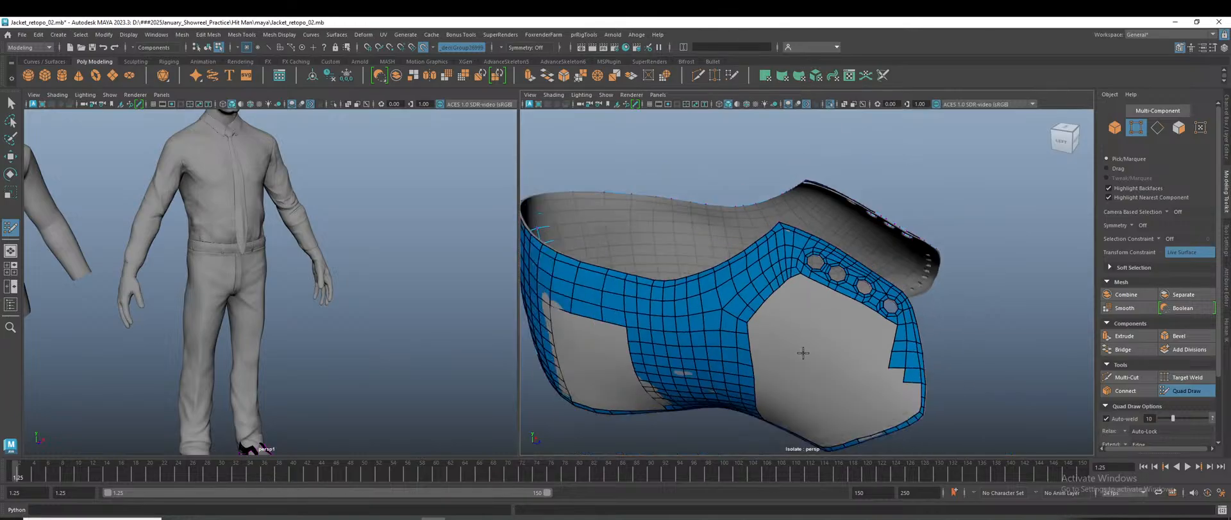
# Fill quads along the front opening's border beneath the first two eyelets.
pyautogui.scroll(2, 803, 352)
pyautogui.scroll(3, 833, 330)
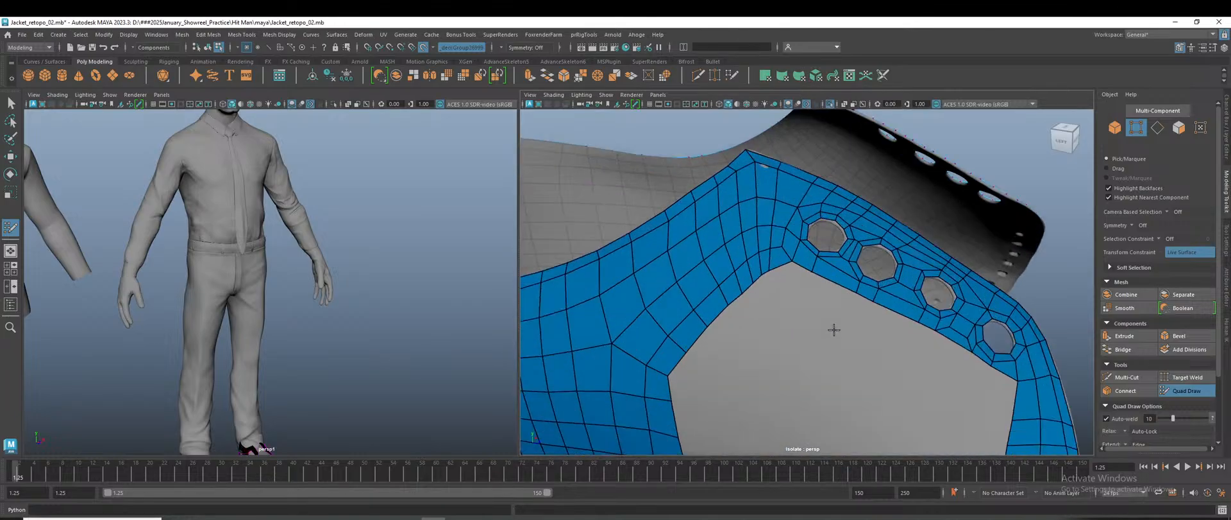
pyautogui.scroll(-6, 833, 330)
pyautogui.scroll(3, 857, 356)
pyautogui.scroll(5, 859, 358)
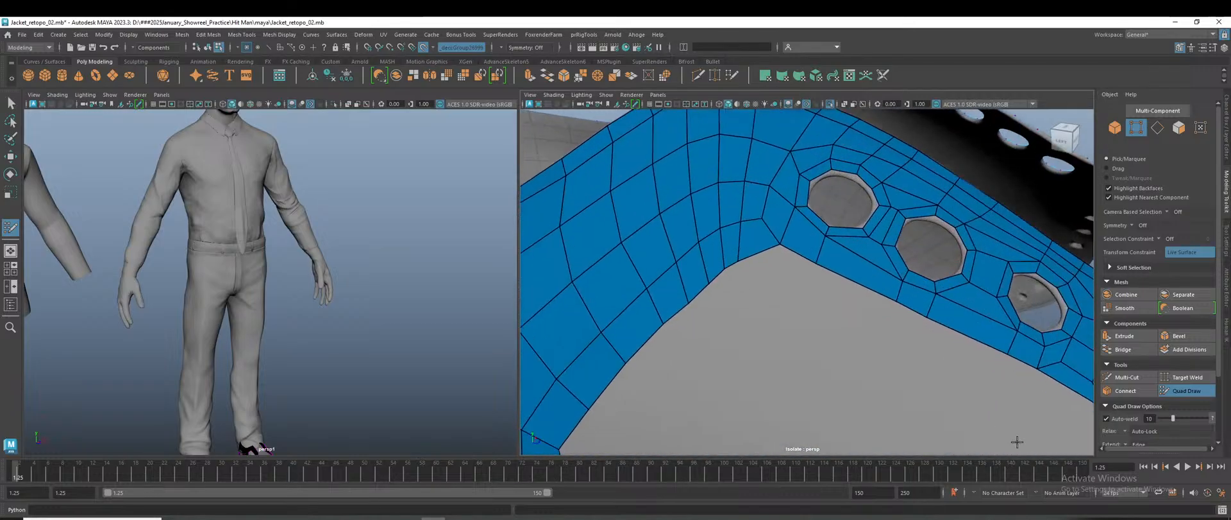
pyautogui.keyDown('shift'); pyautogui.click(777, 267); pyautogui.keyUp('shift')
pyautogui.keyDown('shift'); pyautogui.click(837, 297); pyautogui.keyUp('shift')
pyautogui.keyDown('shift'); pyautogui.click(907, 325); pyautogui.keyUp('shift')
# Continue the border row of quads beneath the third and fourth eyelets.
pyautogui.scroll(-4, 934, 382)
pyautogui.scroll(4, 934, 382)
pyautogui.keyDown('alt'); pyautogui.moveTo(934, 382); pyautogui.dragTo(808, 300, button='middle'); pyautogui.keyUp('alt')
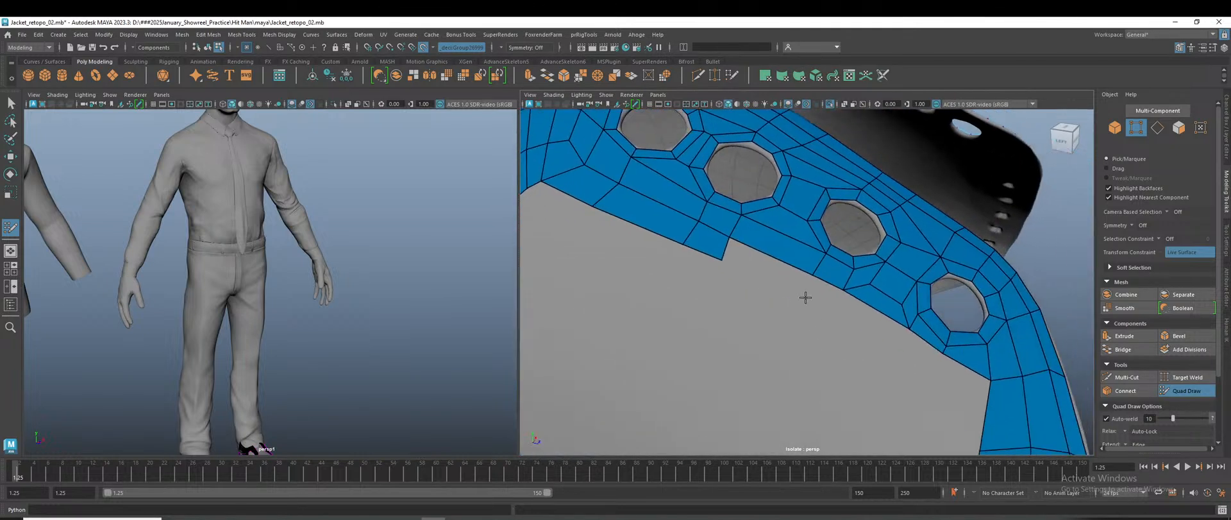
pyautogui.keyDown('shift'); pyautogui.click(763, 276); pyautogui.keyUp('shift')
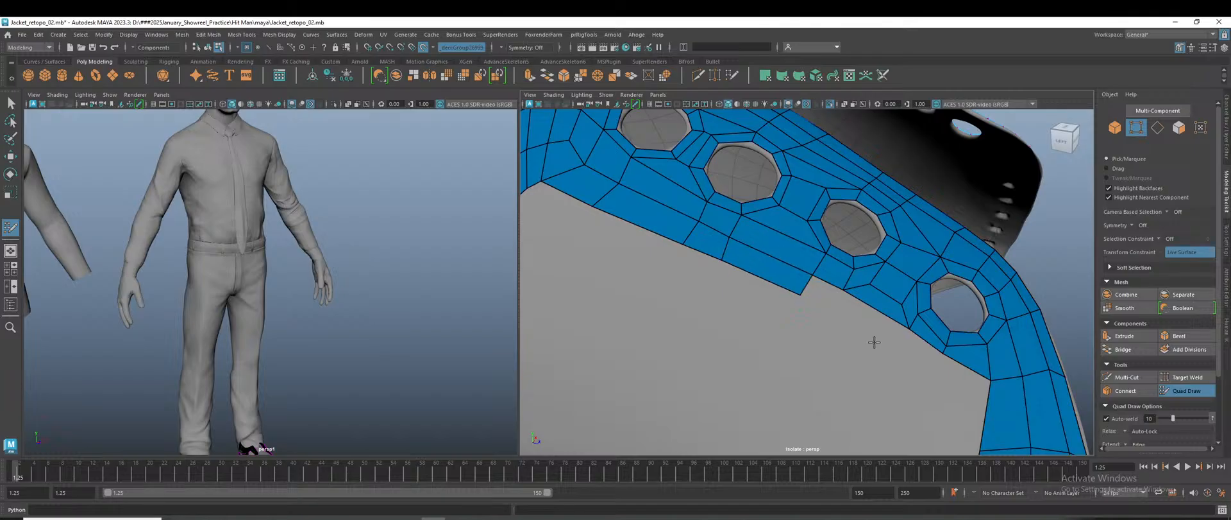
pyautogui.keyDown('shift'); pyautogui.click(825, 292); pyautogui.keyUp('shift')
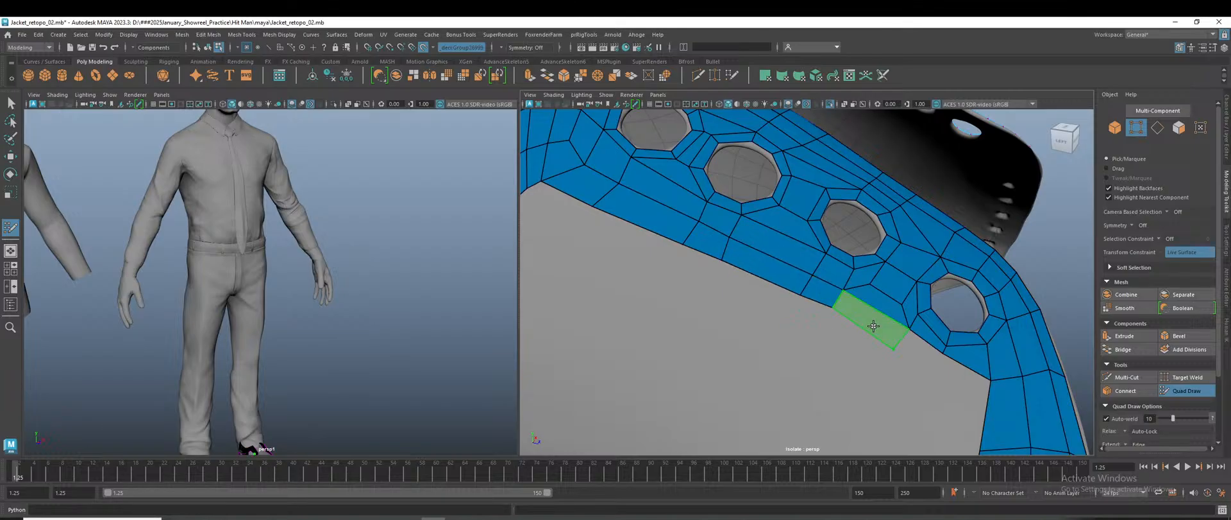
pyautogui.keyDown('shift'); pyautogui.click(874, 327); pyautogui.keyUp('shift')
pyautogui.keyDown('shift'); pyautogui.click(917, 354); pyautogui.keyUp('shift')
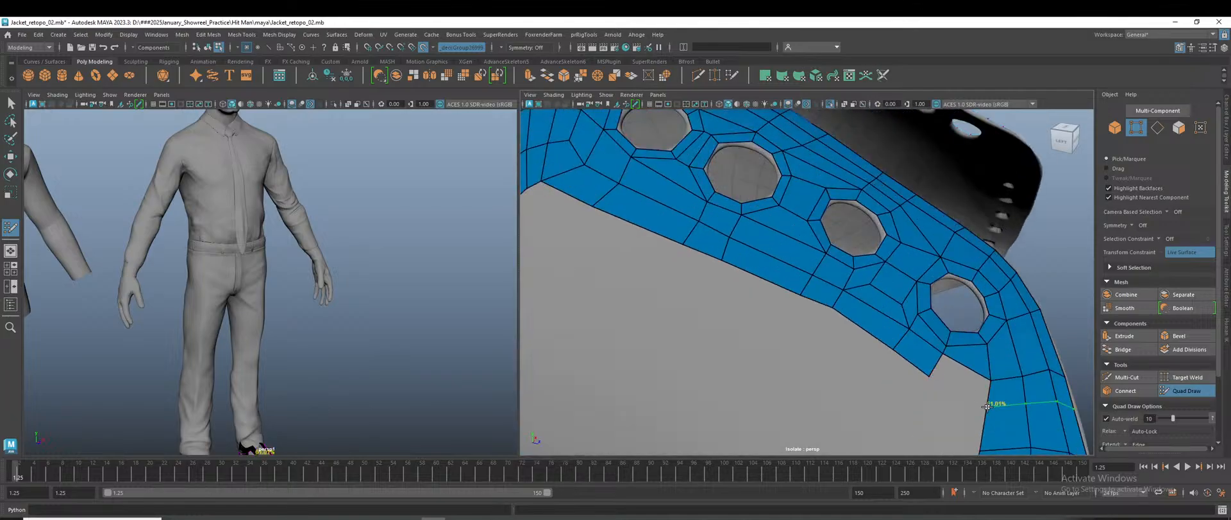
# Insert an edge loop across the strip below the fourth eyelet and fill the missing quad that closes the border row.
pyautogui.keyDown('ctrl'); pyautogui.click(988, 411); pyautogui.keyUp('ctrl')
pyautogui.keyDown('shift'); pyautogui.click(959, 376); pyautogui.keyUp('shift')
pyautogui.scroll(-6, 898, 406)
pyautogui.scroll(2, 814, 389)
pyautogui.keyDown('alt'); pyautogui.moveTo(814, 388); pyautogui.dragTo(838, 376); pyautogui.keyUp('alt')
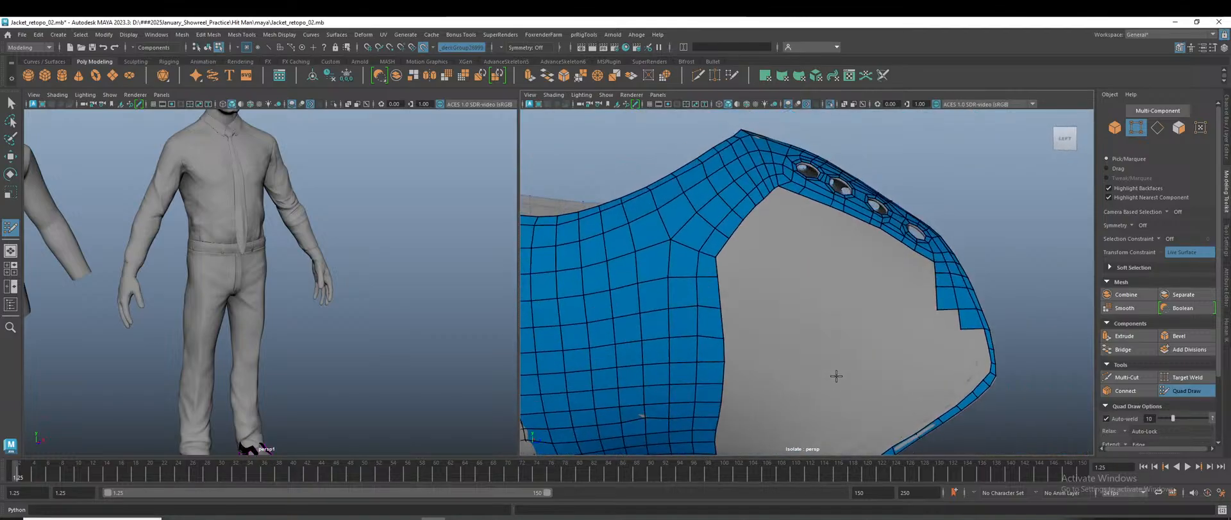
pyautogui.scroll(-6, 827, 361)
pyautogui.scroll(5, 810, 398)
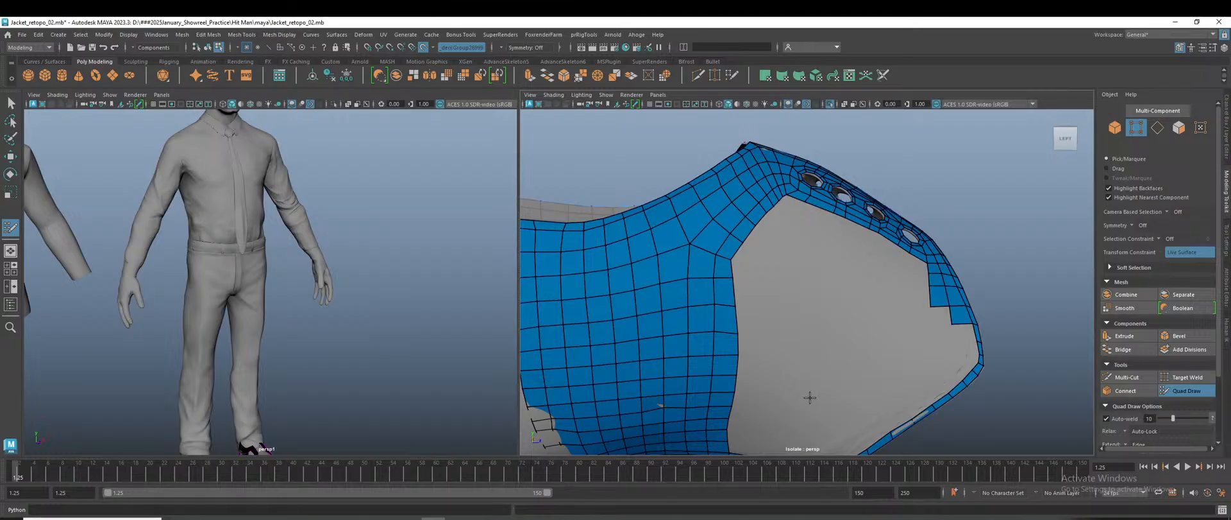
# Relax the vertices around the front opening's upper bend near the first eyelet.
pyautogui.keyDown('alt'); pyautogui.moveTo(830, 309); pyautogui.dragTo(799, 320); pyautogui.keyUp('alt')
pyautogui.keyDown('alt'); pyautogui.moveTo(772, 310); pyautogui.dragTo(843, 401, button='right'); pyautogui.keyUp('alt')
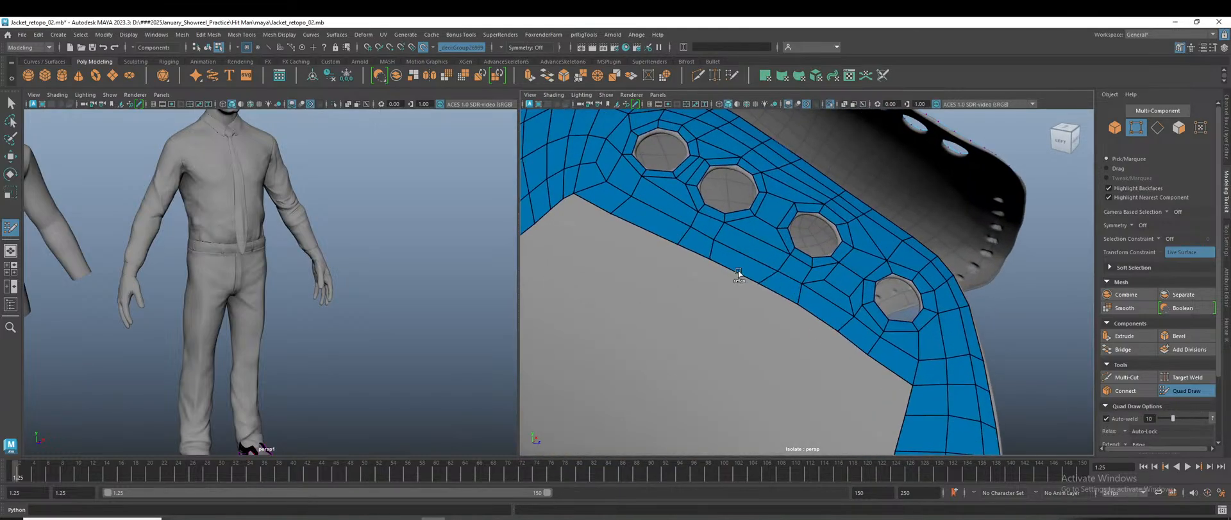
pyautogui.moveTo(580, 192)
pyautogui.keyDown('shift'); pyautogui.mouseDown()
pyautogui.moveTo(591, 167)
pyautogui.moveTo(573, 186)
pyautogui.mouseUp(); pyautogui.keyUp('shift')
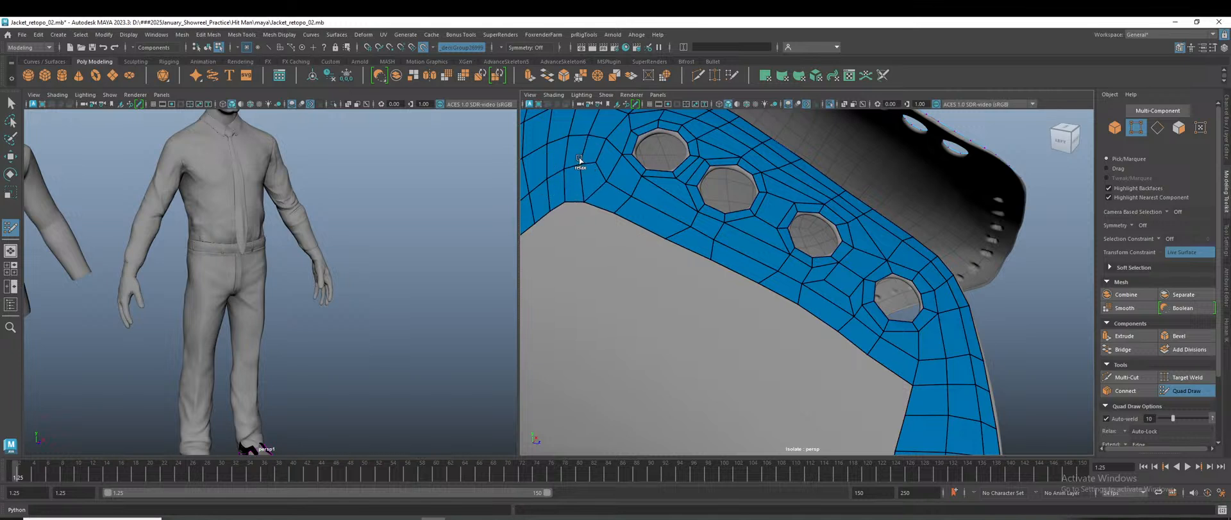
pyautogui.scroll(-5, 706, 323)
pyautogui.scroll(5, 733, 303)
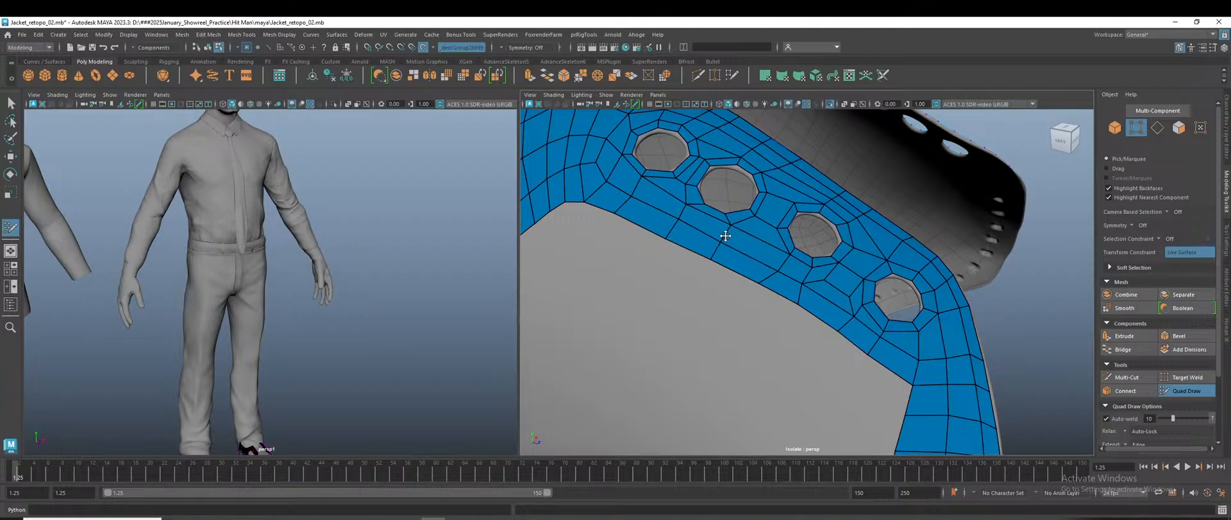
pyautogui.scroll(-5, 717, 234)
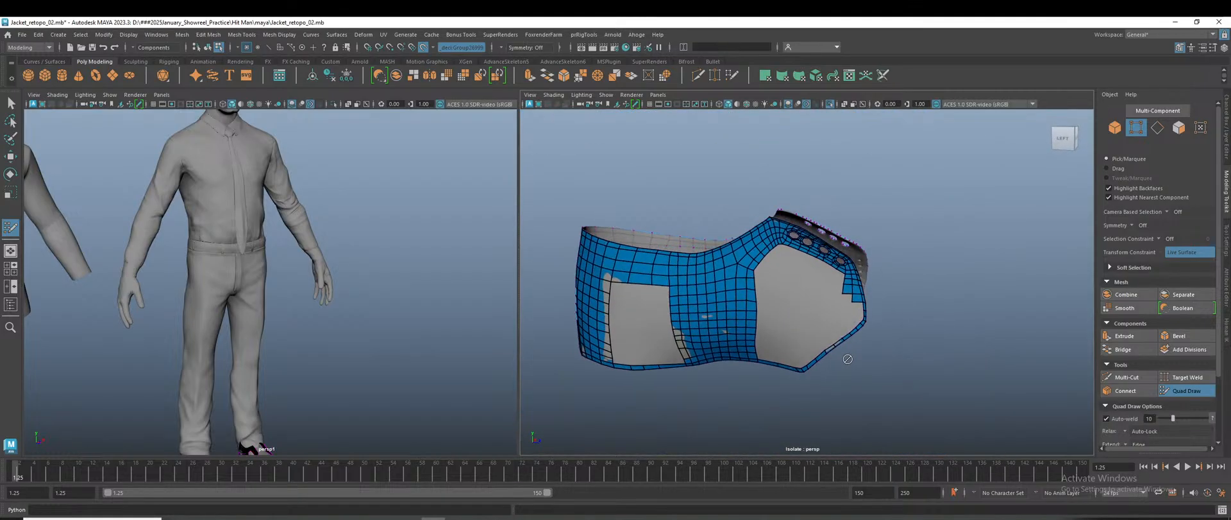
# Leave Quad Draw, reselect the retopology mesh in object mode and restart Quad Draw on it.
pyautogui.keyDown('alt'); pyautogui.moveTo(839, 357); pyautogui.dragTo(870, 368); pyautogui.keyUp('alt')
pyautogui.scroll(-3, 327, 363)
pyautogui.keyDown('alt'); pyautogui.moveTo(327, 363); pyautogui.dragTo(345, 356); pyautogui.keyUp('alt')
pyautogui.scroll(3, 233, 400)
pyautogui.moveTo(827, 387)
pyautogui.keyDown('alt'); pyautogui.mouseDown()
pyautogui.moveTo(805, 406)
pyautogui.moveTo(816, 397)
pyautogui.moveTo(888, 404)
pyautogui.mouseUp(); pyautogui.keyUp('alt')
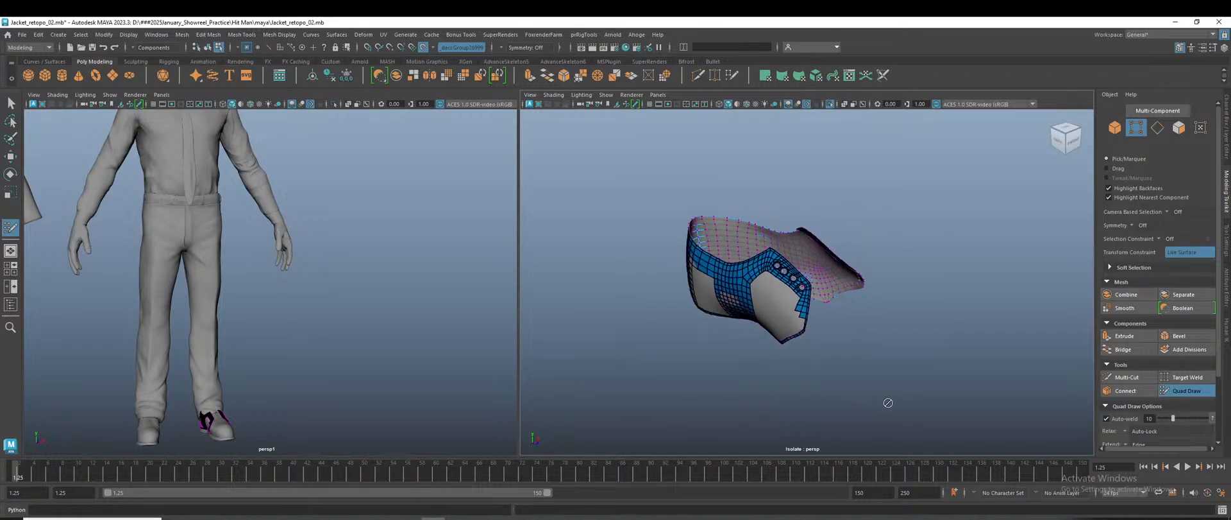
pyautogui.scroll(4, 835, 372)
pyautogui.press('w')
pyautogui.moveTo(994, 235); pyautogui.dragTo(1023, 220, button='right')
pyautogui.click(1020, 221)
pyautogui.click(735, 254)
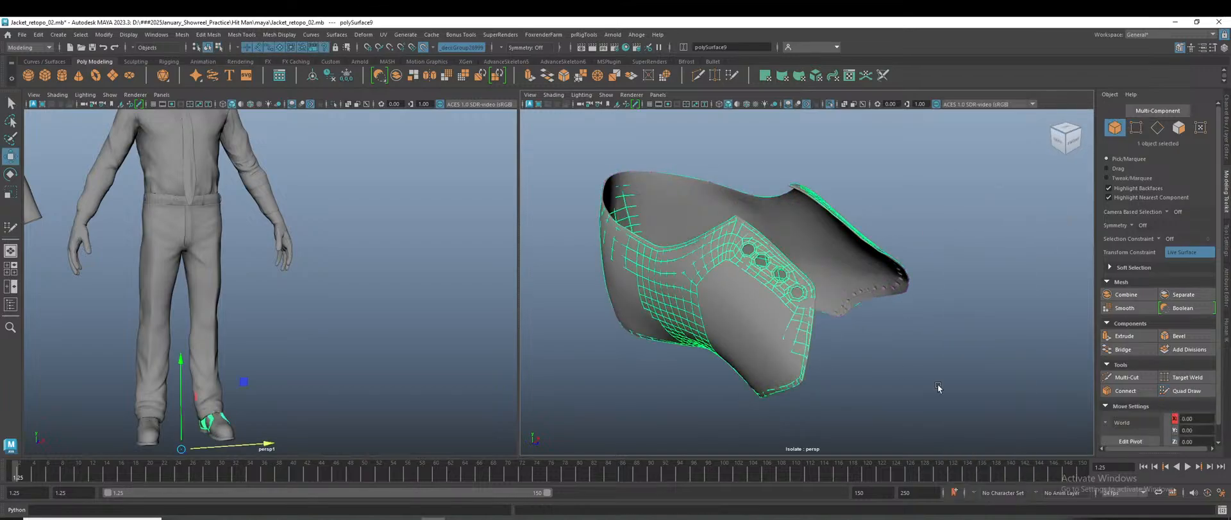
pyautogui.click(1177, 390)
pyautogui.keyDown('alt'); pyautogui.moveTo(935, 393); pyautogui.dragTo(927, 393); pyautogui.keyUp('alt')
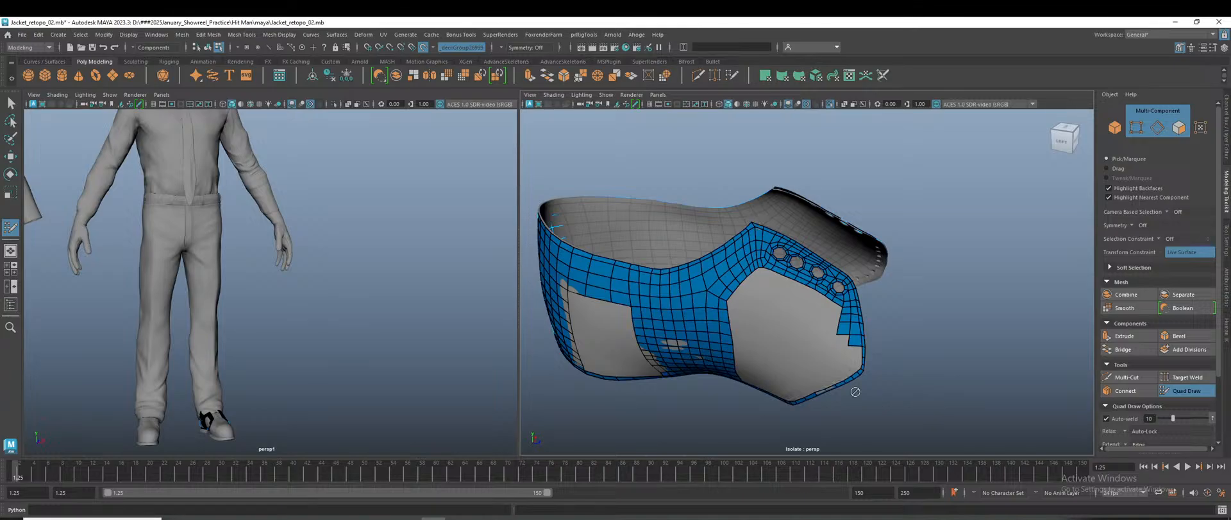
# Fill a single quad beneath the border row, below the gap between the second and third eyelets.
pyautogui.keyDown('alt'); pyautogui.moveTo(887, 365); pyautogui.dragTo(941, 354); pyautogui.keyUp('alt')
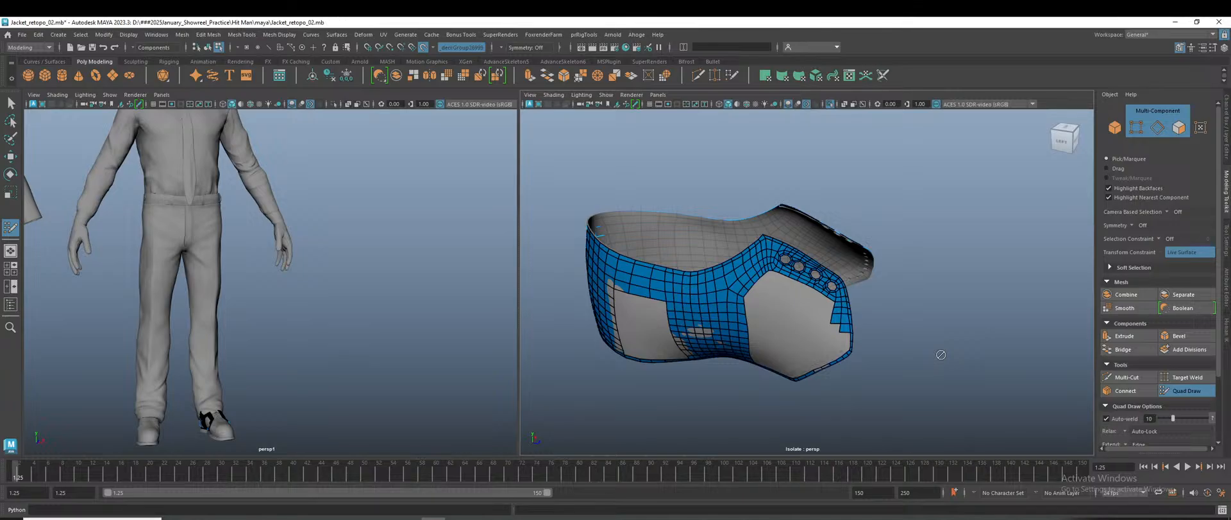
pyautogui.scroll(5, 762, 336)
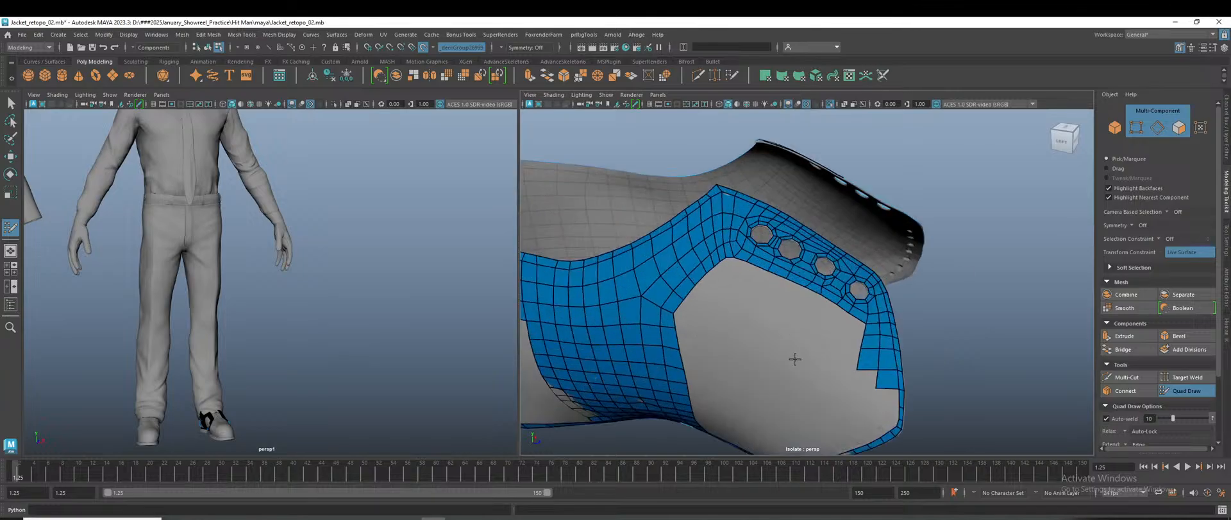
pyautogui.scroll(3, 759, 305)
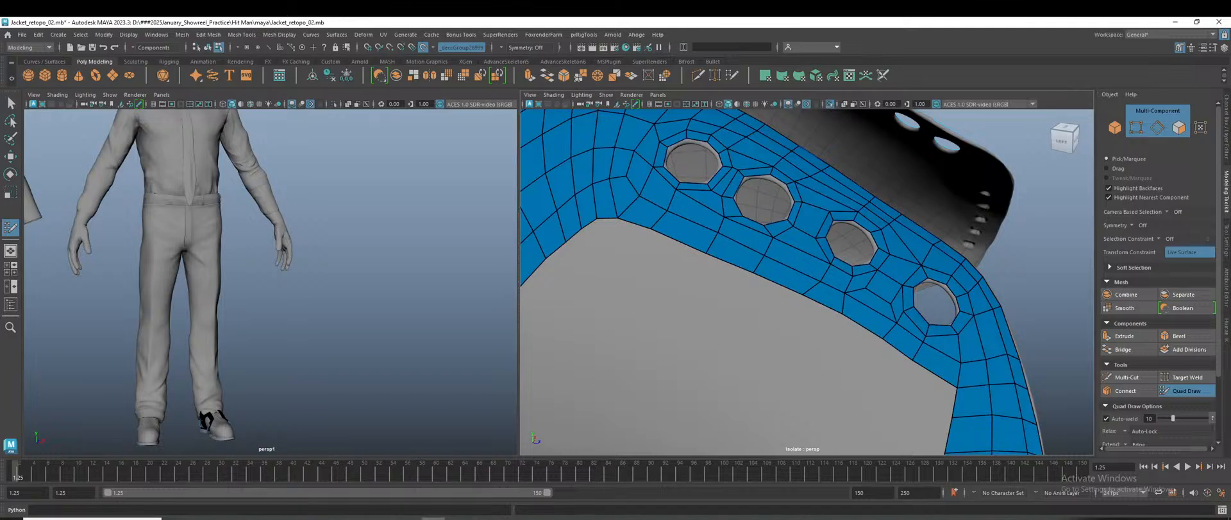
pyautogui.scroll(-3, 756, 363)
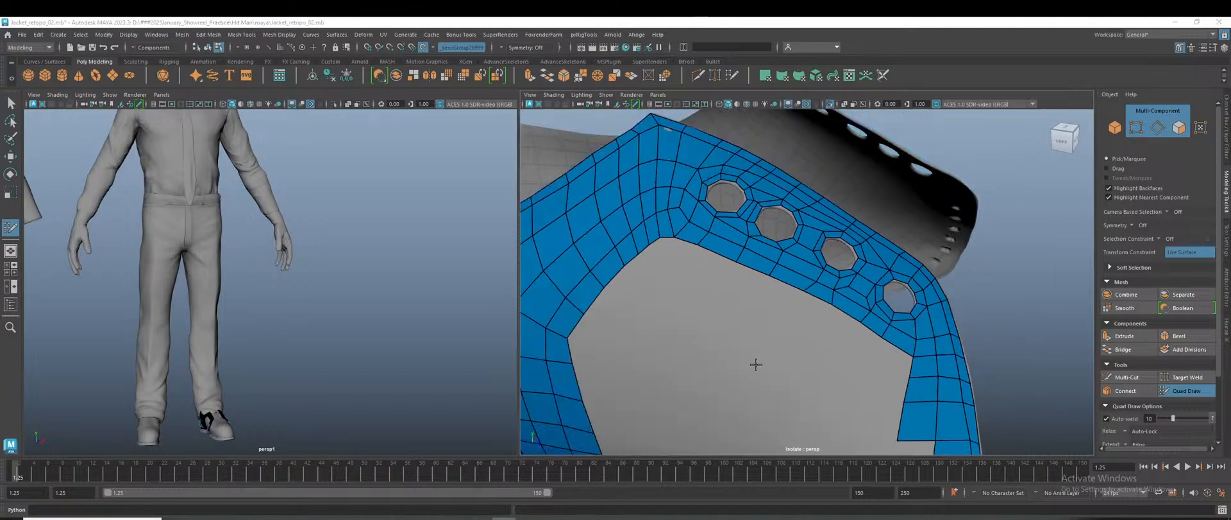
pyautogui.scroll(2, 756, 364)
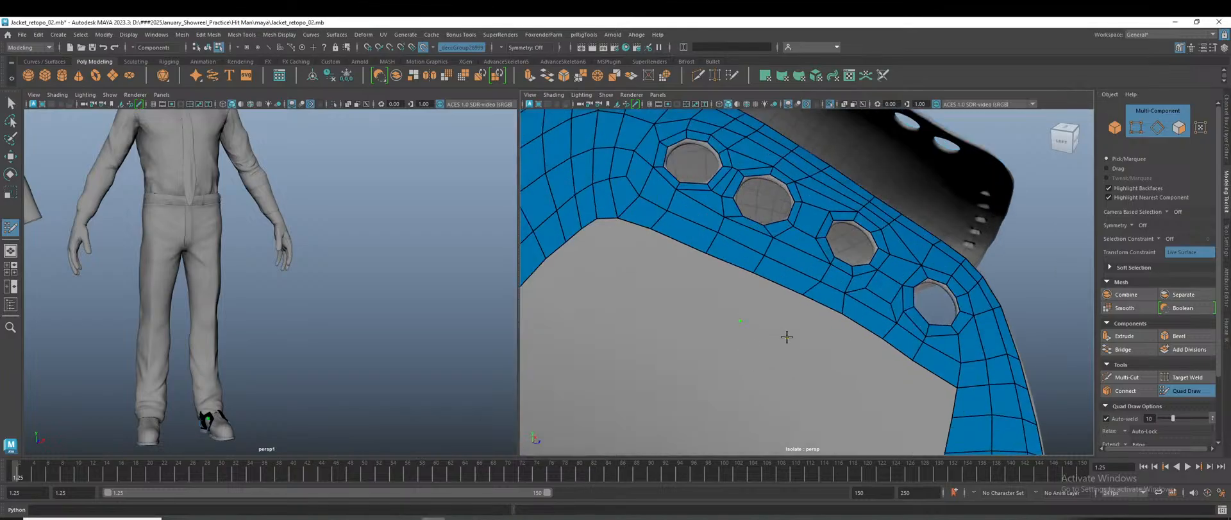
pyautogui.keyDown('shift'); pyautogui.click(768, 307); pyautogui.keyUp('shift')
pyautogui.scroll(-2, 461, 347)
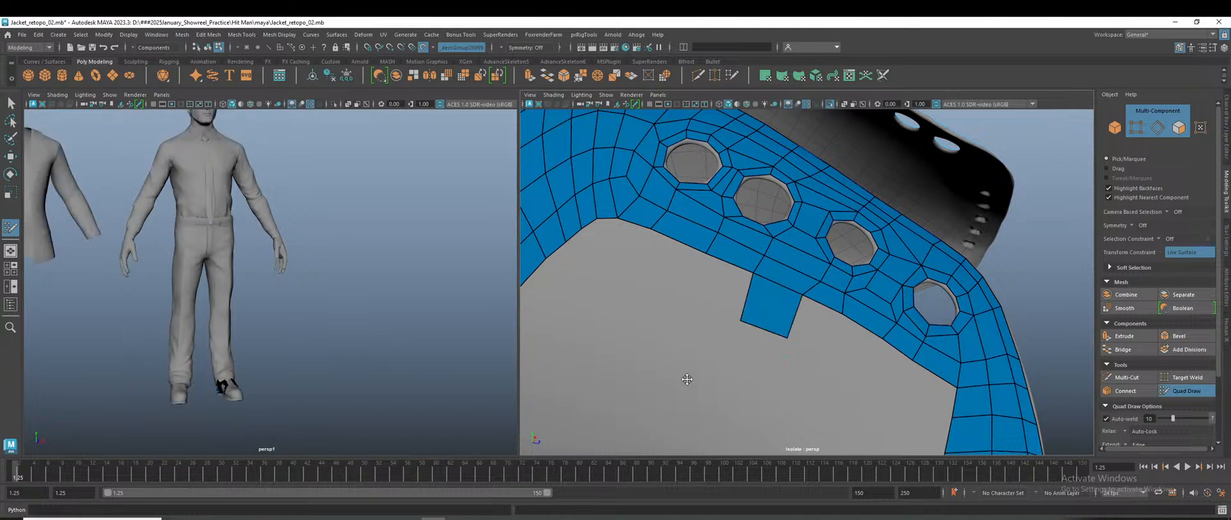
# Try to fill two quads from the bend's corner along the border beneath the first eyelet.
pyautogui.scroll(-2, 718, 374)
pyautogui.scroll(-2, 833, 348)
pyautogui.keyDown('alt'); pyautogui.moveTo(851, 372); pyautogui.dragTo(872, 366); pyautogui.keyUp('alt')
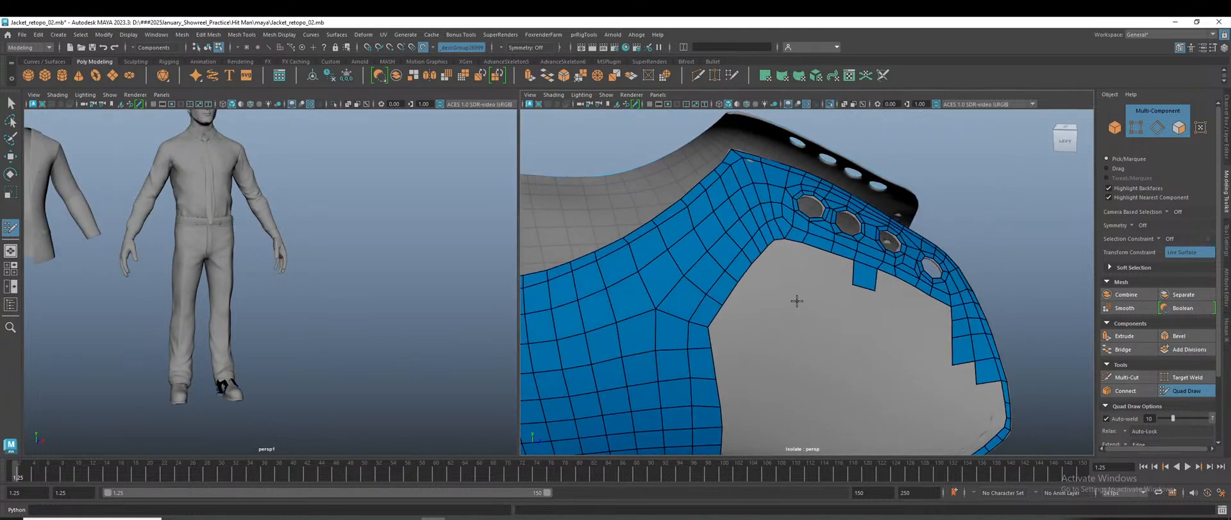
pyautogui.scroll(2, 797, 301)
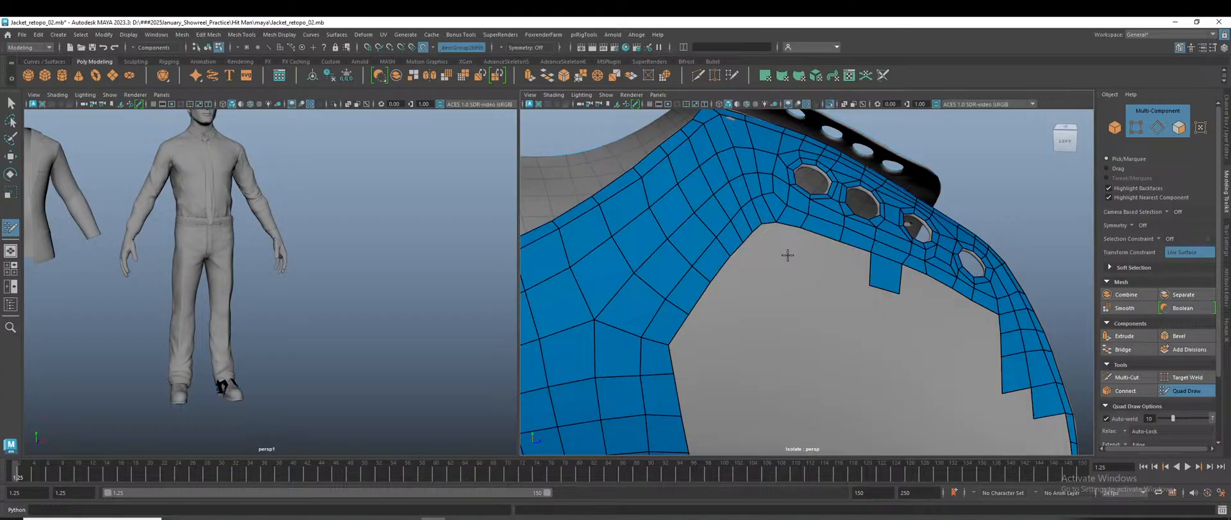
pyautogui.keyDown('shift'); pyautogui.click(821, 268); pyautogui.keyUp('shift')
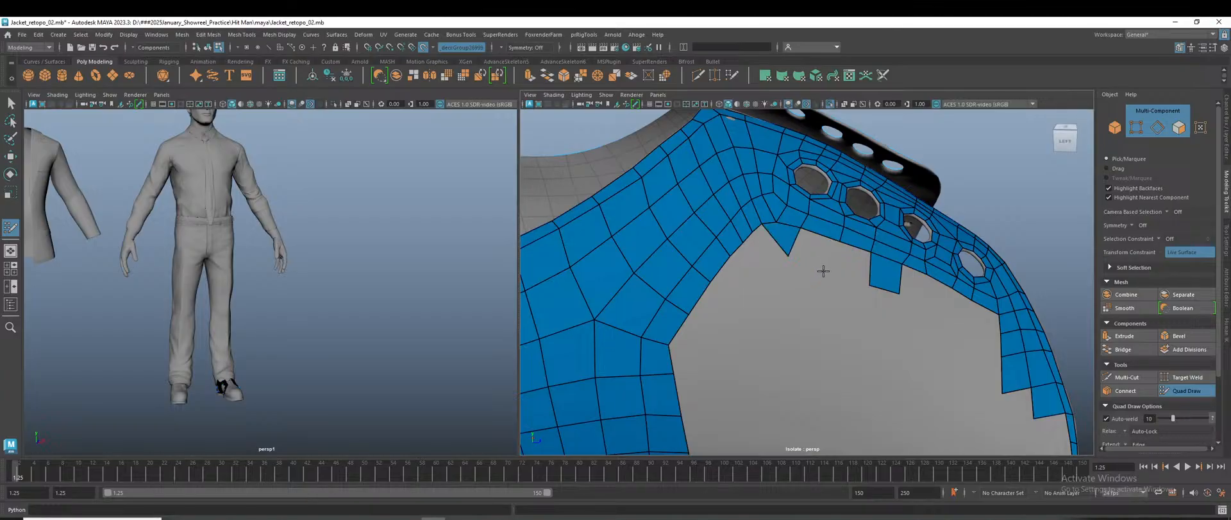
pyautogui.keyDown('shift'); pyautogui.click(821, 253); pyautogui.keyUp('shift')
pyautogui.keyDown('shift'); pyautogui.click(849, 266); pyautogui.keyUp('shift')
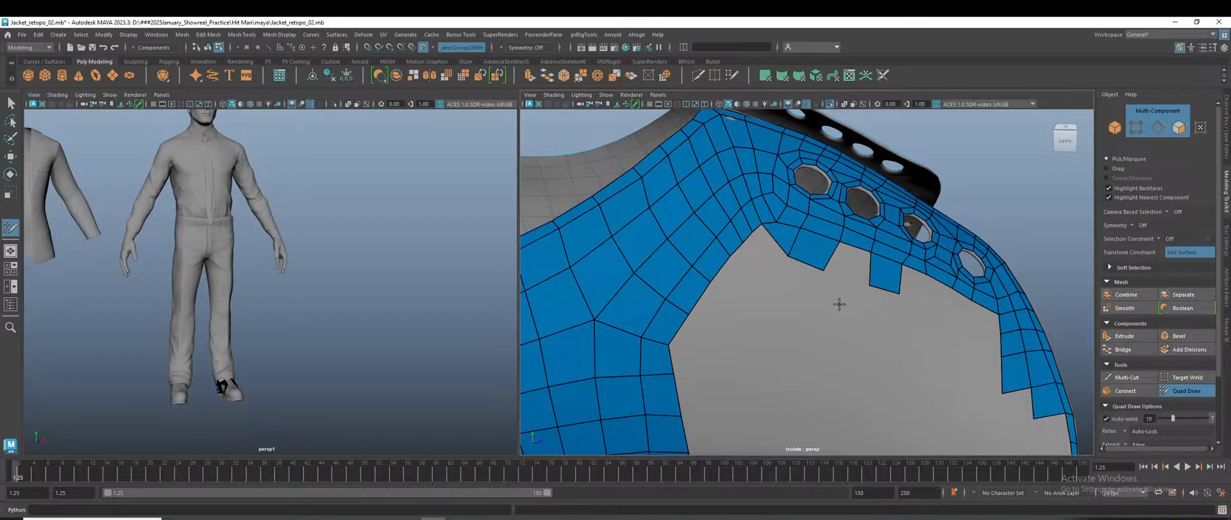
# Undo the quads and points just added at the bend.
pyautogui.scroll(-5, 822, 317)
pyautogui.keyDown('alt'); pyautogui.moveTo(821, 316); pyautogui.dragTo(799, 346); pyautogui.keyUp('alt')
pyautogui.scroll(5, 841, 347)
pyautogui.keyDown('alt'); pyautogui.moveTo(799, 346); pyautogui.dragTo(849, 361, button='middle'); pyautogui.keyUp('alt')
pyautogui.hotkey('ctrl', 'z')
pyautogui.hotkey('ctrl', 'z')
pyautogui.hotkey('ctrl', 'z')
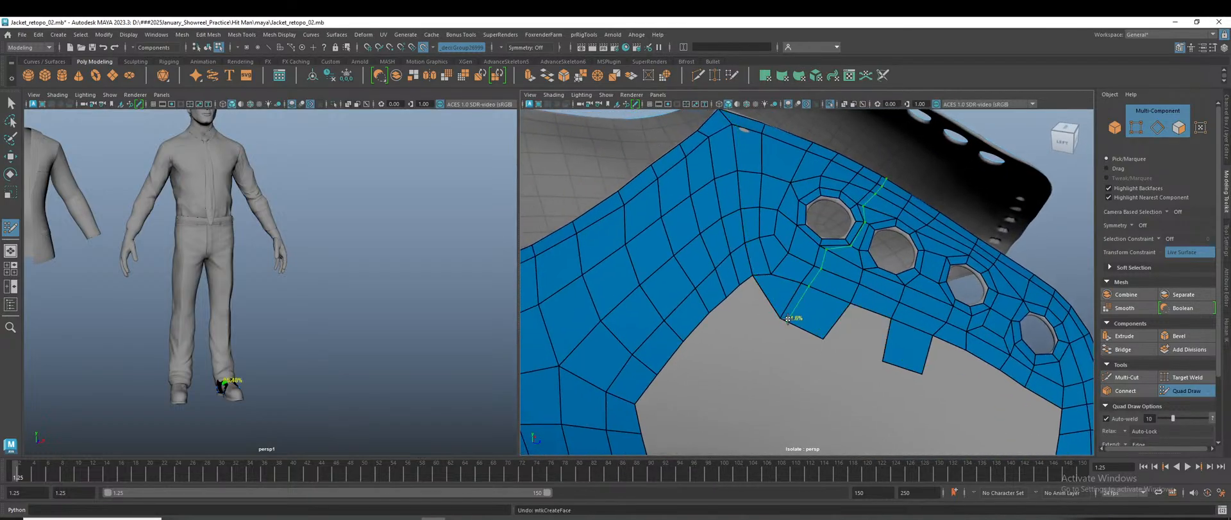
pyautogui.hotkey('ctrl', 'z')
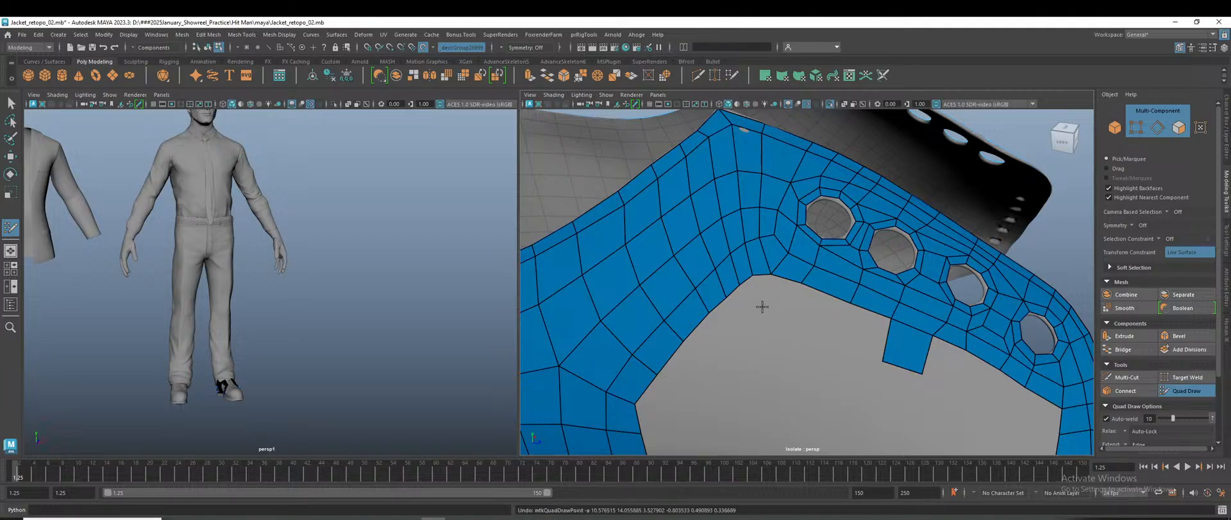
# Try to extend a narrow quad down from the bend and continue adjoining quads beneath the first eyelet.
pyautogui.scroll(3, 756, 303)
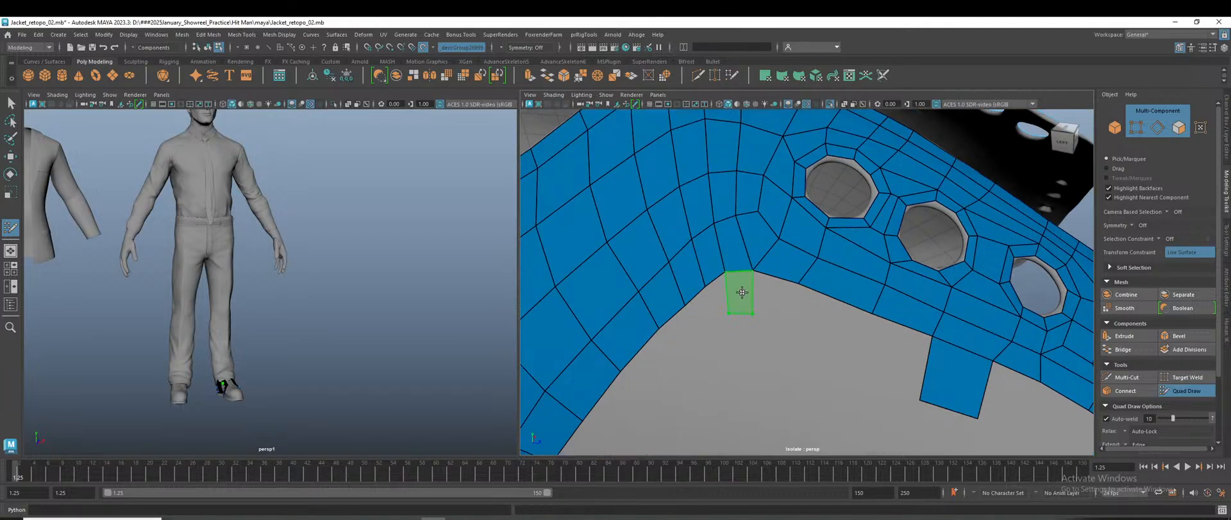
pyautogui.keyDown('shift'); pyautogui.click(782, 331); pyautogui.keyUp('shift')
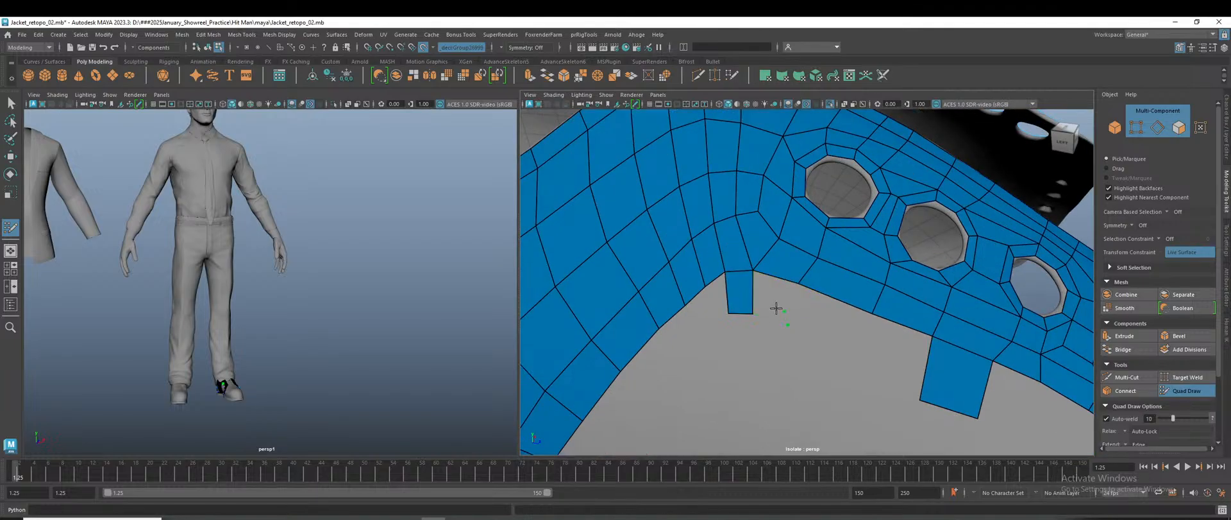
pyautogui.keyDown('shift'); pyautogui.click(774, 300); pyautogui.keyUp('shift')
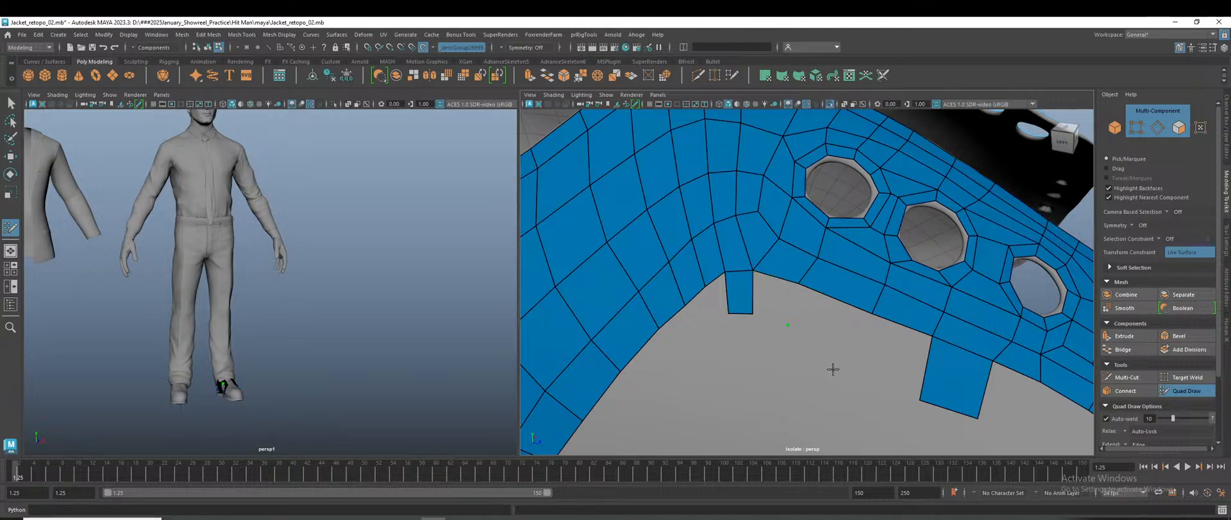
pyautogui.keyDown('shift'); pyautogui.click(831, 318); pyautogui.keyUp('shift')
pyautogui.keyDown('shift'); pyautogui.click(718, 297); pyautogui.keyUp('shift')
# Examine how the edge loops from the new bend quads would flow through the open front panel to its lower border.
pyautogui.scroll(-5, 781, 362)
pyautogui.scroll(3, 801, 367)
pyautogui.scroll(-5, 806, 369)
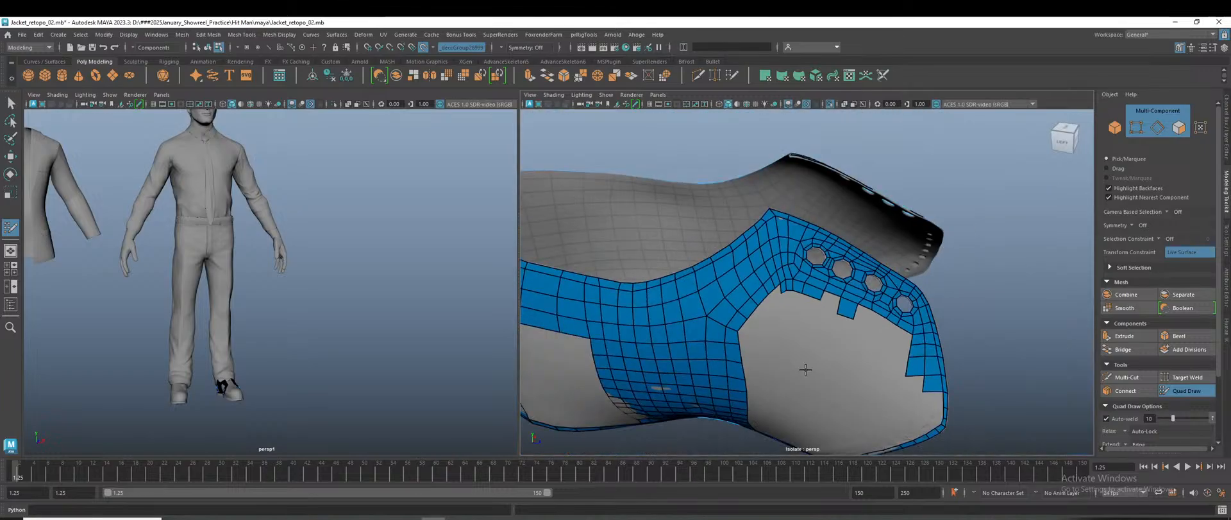
pyautogui.scroll(6, 806, 369)
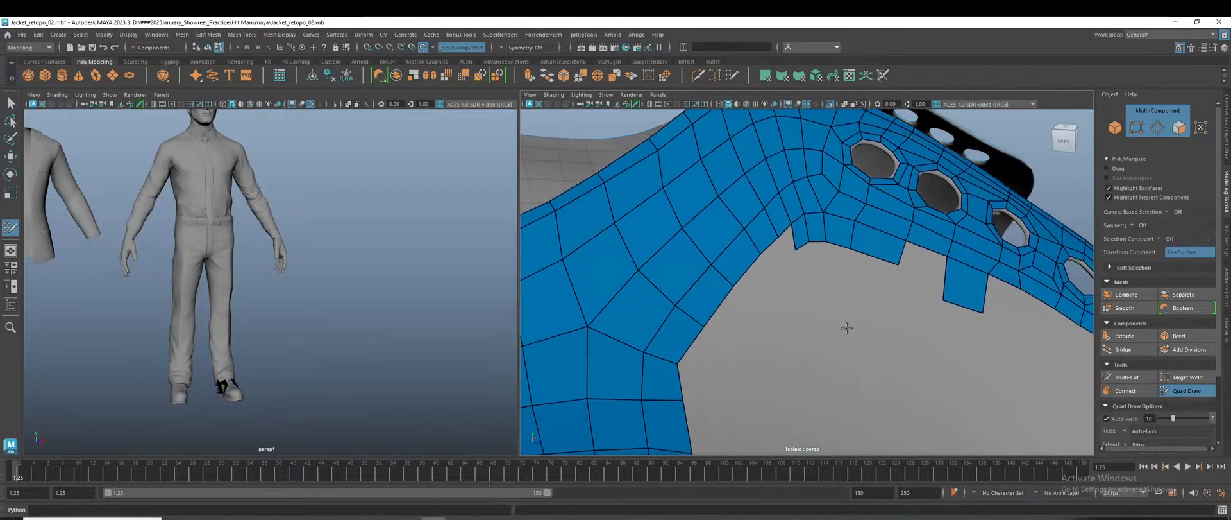
pyautogui.scroll(-4, 780, 175)
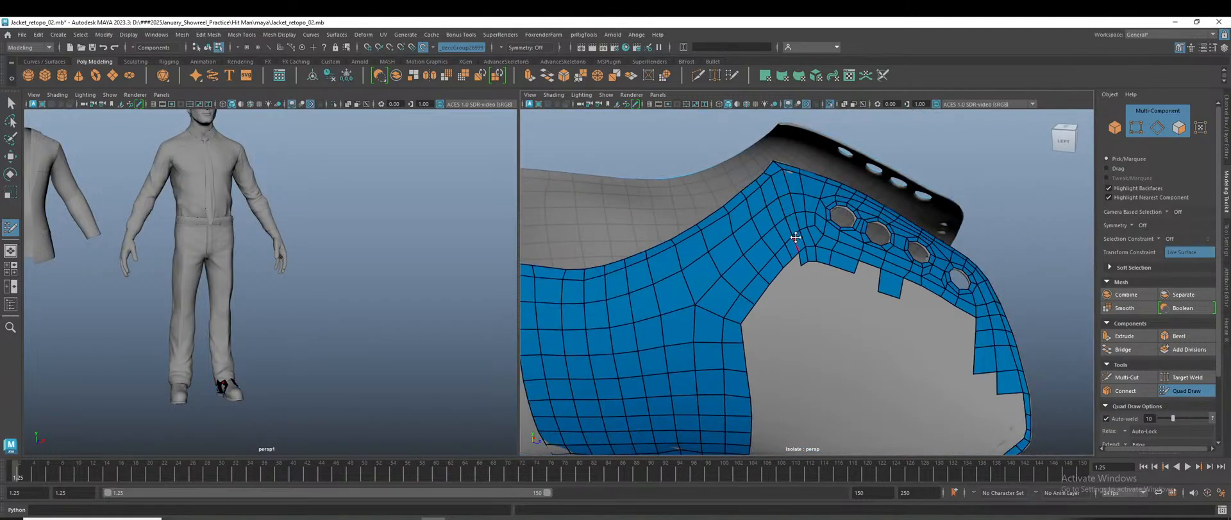
pyautogui.scroll(-4, 816, 307)
pyautogui.keyDown('alt'); pyautogui.moveTo(695, 369); pyautogui.dragTo(833, 374); pyautogui.keyUp('alt')
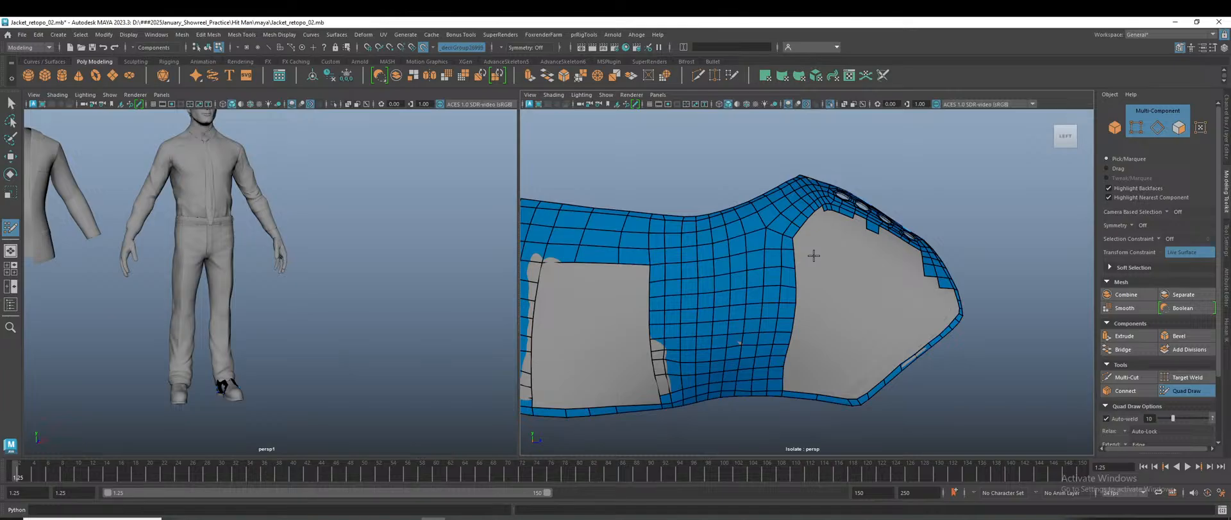
pyautogui.scroll(1, 844, 413)
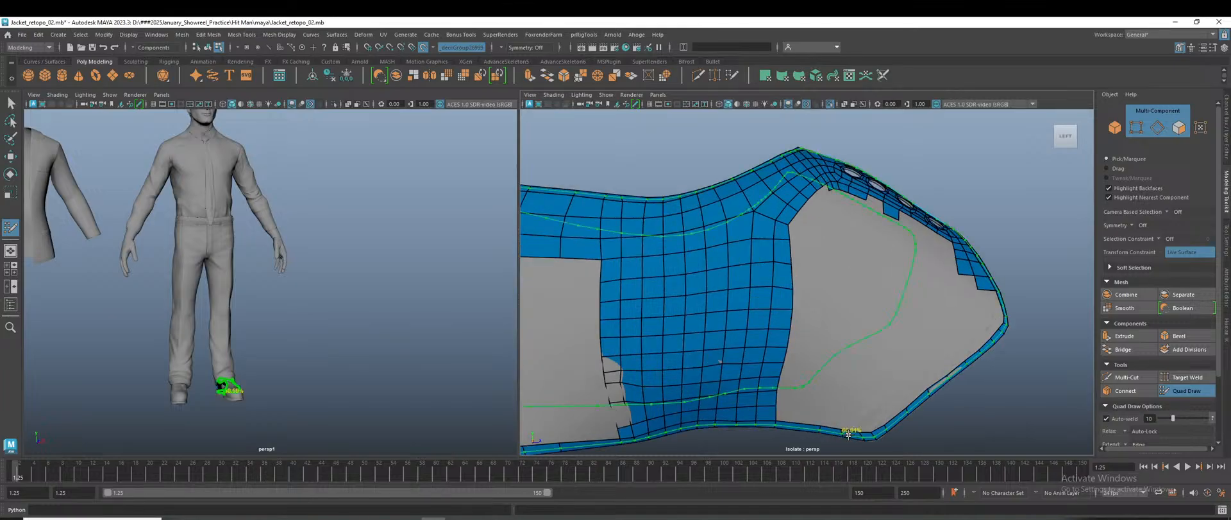
pyautogui.scroll(-4, 840, 347)
pyautogui.keyDown('alt'); pyautogui.moveTo(840, 347); pyautogui.dragTo(827, 360); pyautogui.keyUp('alt')
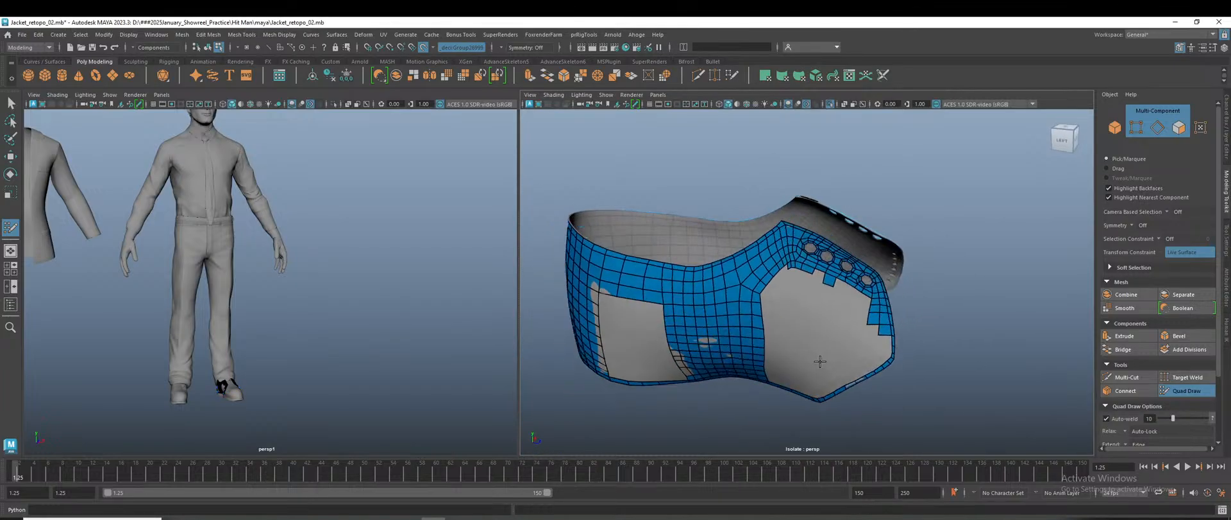
# Undo the trial quads and their leftover points beneath the bend and first eyelet.
pyautogui.scroll(4, 834, 385)
pyautogui.scroll(2, 828, 405)
pyautogui.hotkey('ctrl', 'z')
pyautogui.hotkey('ctrl', 'z')
pyautogui.hotkey('ctrl', 'z')
pyautogui.hotkey('ctrl', 'z')
pyautogui.hotkey('ctrl', 'z')
pyautogui.hotkey('ctrl', 'z')
pyautogui.hotkey('ctrl', 'z')
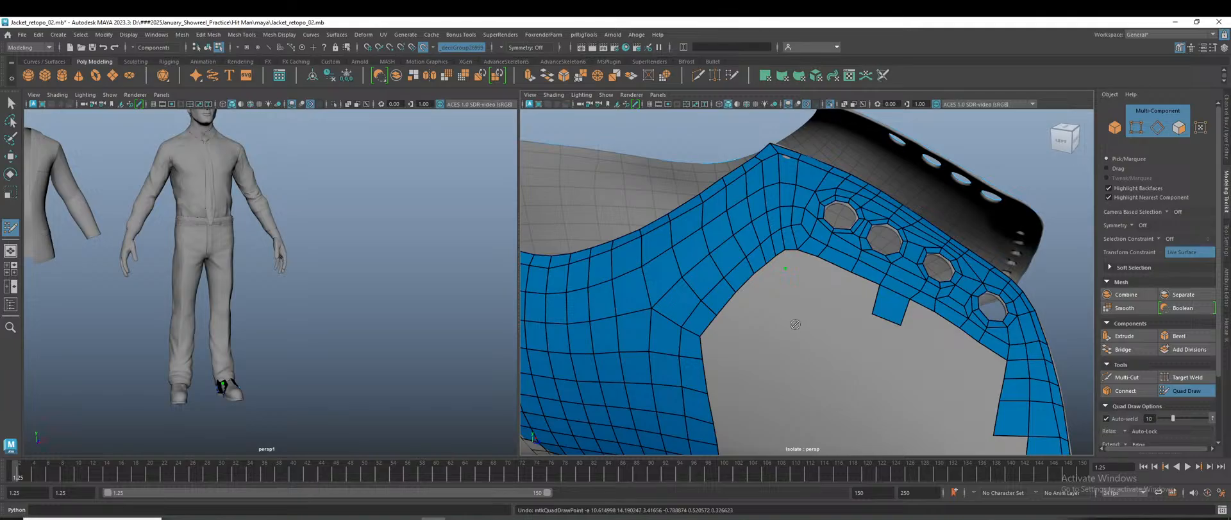
pyautogui.scroll(2, 791, 326)
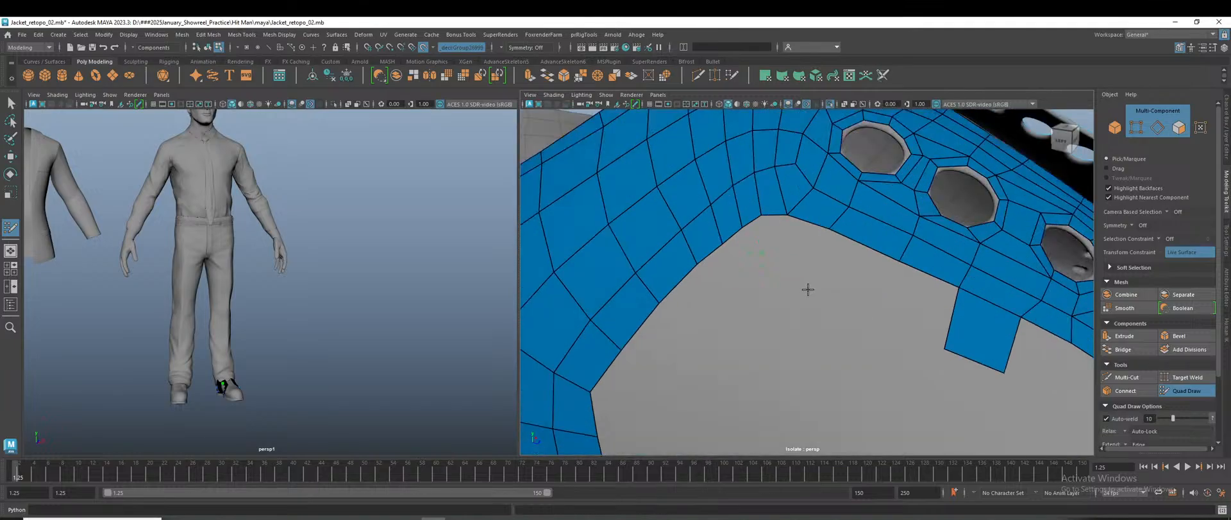
pyautogui.hotkey('ctrl', 'z')
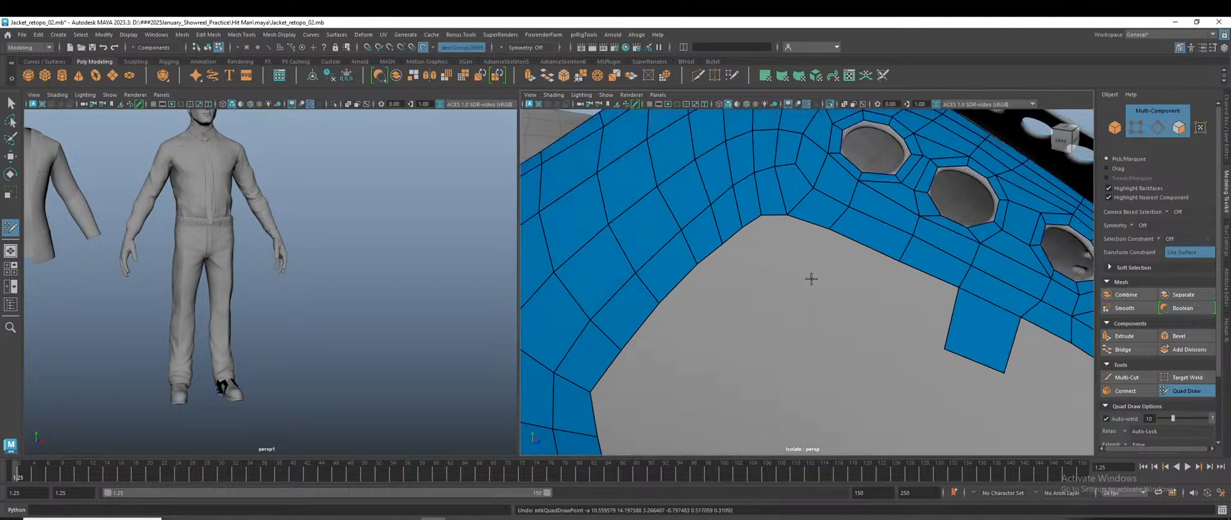
# Fill a second row of quads from the bend to the existing lone quad, adjusting the vertex at the bend's corner.
pyautogui.click(808, 265)
pyautogui.keyDown('shift'); pyautogui.click(776, 225); pyautogui.keyUp('shift')
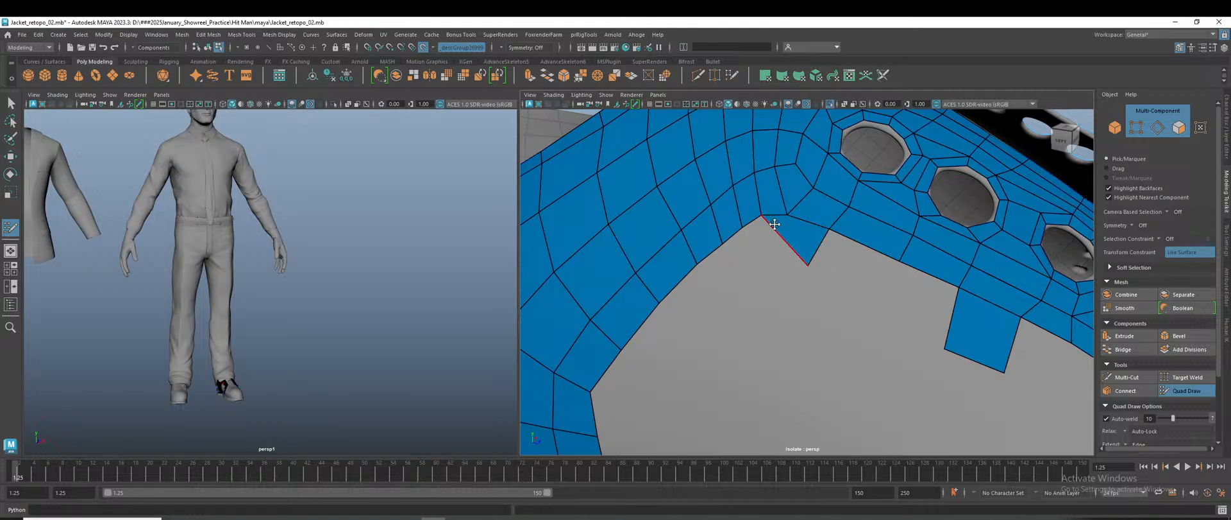
pyautogui.moveTo(760, 216); pyautogui.dragTo(764, 221)
pyautogui.keyDown('shift'); pyautogui.click(857, 270); pyautogui.keyUp('shift')
pyautogui.keyDown('shift'); pyautogui.click(926, 304); pyautogui.keyUp('shift')
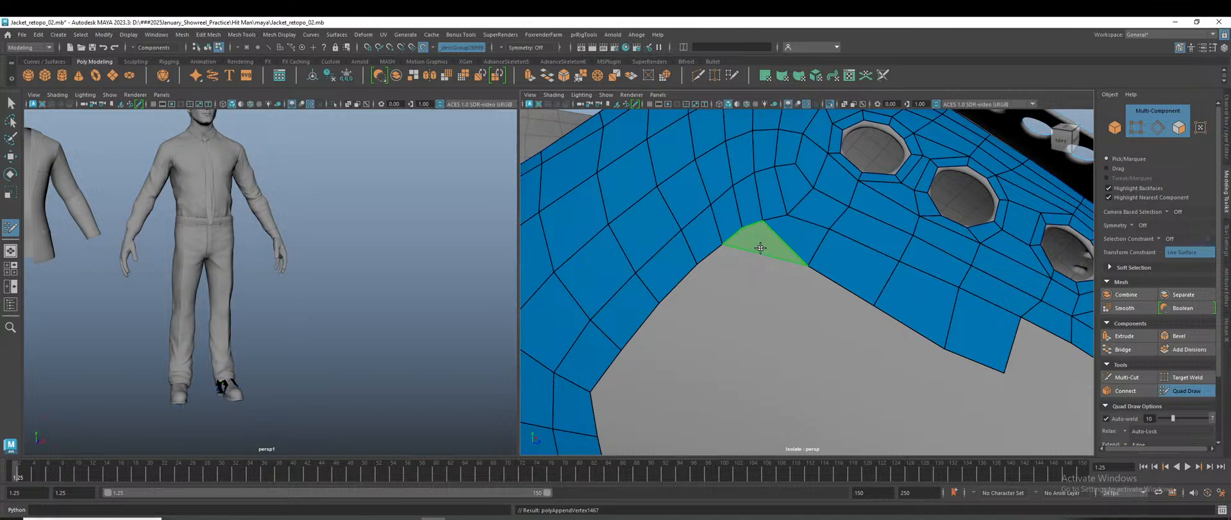
# Try to close the notch at the bend's inner corner with a single fill face.
pyautogui.keyDown('shift'); pyautogui.click(760, 248); pyautogui.keyUp('shift')
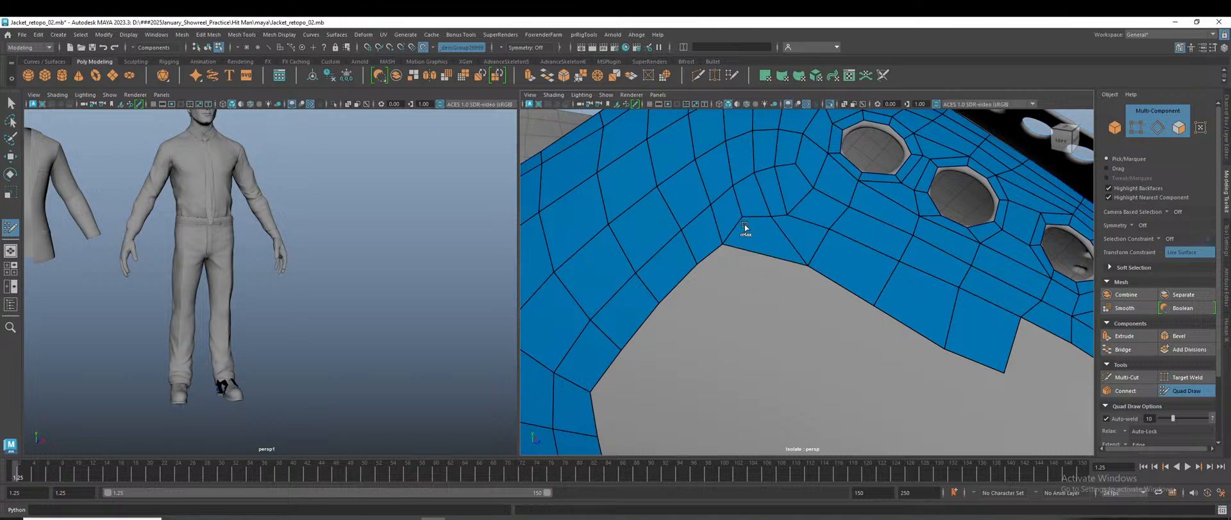
pyautogui.press('[')
pyautogui.press(']')
pyautogui.hotkey('ctrl', 'z')
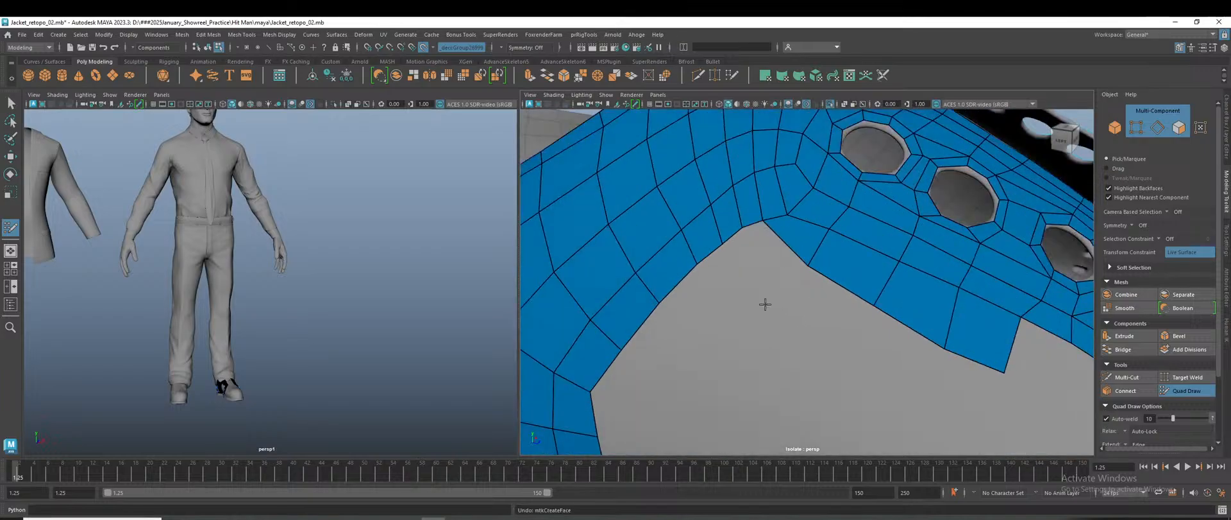
# Add two adjoining quads below the bend's inner corner, continuing the second row beneath the first eyelet.
pyautogui.click(753, 272)
pyautogui.keyDown('shift'); pyautogui.click(774, 260); pyautogui.keyUp('shift')
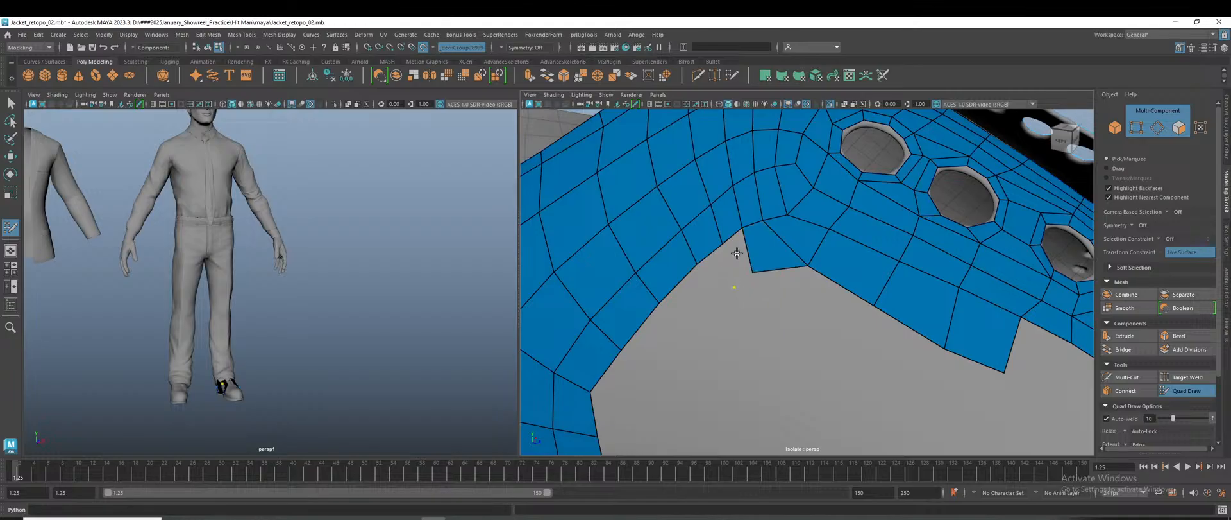
pyautogui.keyDown('shift'); pyautogui.click(737, 259); pyautogui.keyUp('shift')
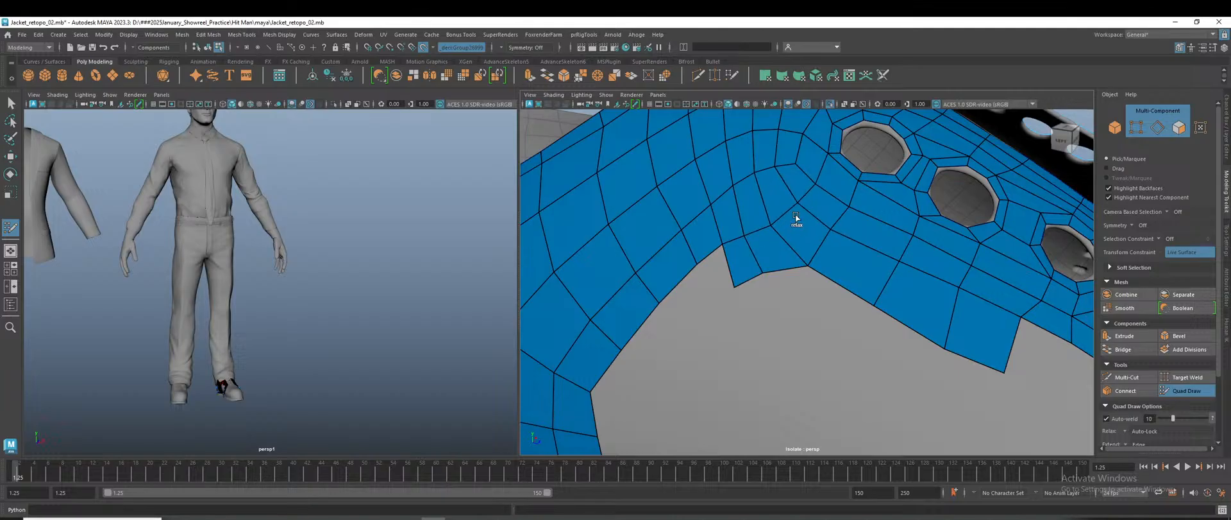
# Reposition the lower vertex between the new bend quads and even out the spacing of the nearby edges.
pyautogui.scroll(-8, 739, 242)
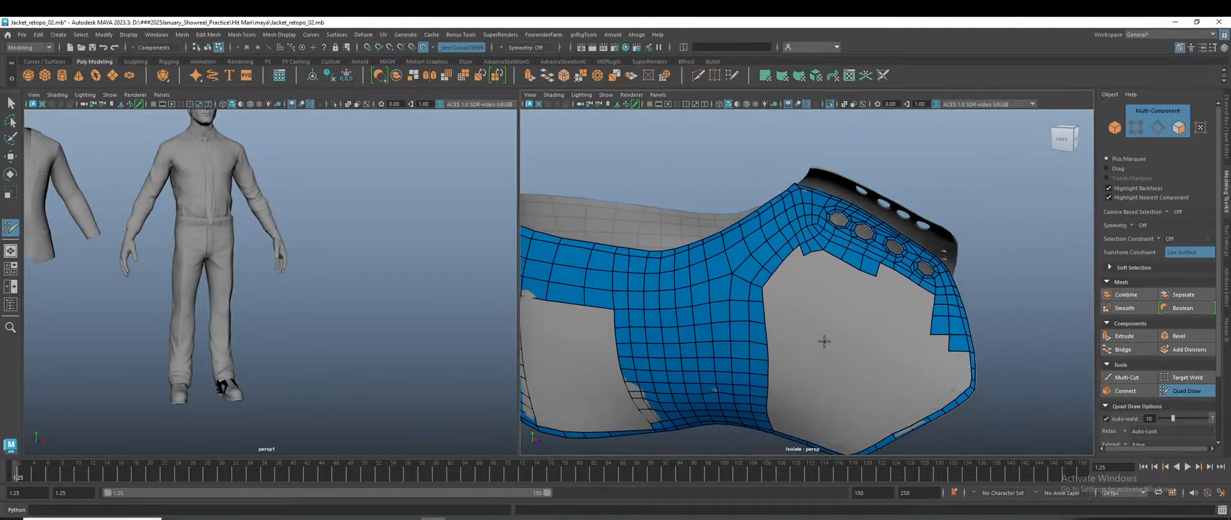
pyautogui.scroll(6, 824, 340)
pyautogui.moveTo(869, 386)
pyautogui.keyDown('alt'); pyautogui.mouseDown()
pyautogui.moveTo(873, 360)
pyautogui.moveTo(825, 349)
pyautogui.moveTo(878, 374)
pyautogui.mouseUp(); pyautogui.keyUp('alt')
pyautogui.scroll(2, 879, 373)
pyautogui.keyDown('alt'); pyautogui.moveTo(879, 373); pyautogui.dragTo(855, 336, button='middle'); pyautogui.keyUp('alt')
pyautogui.scroll(-5, 857, 357)
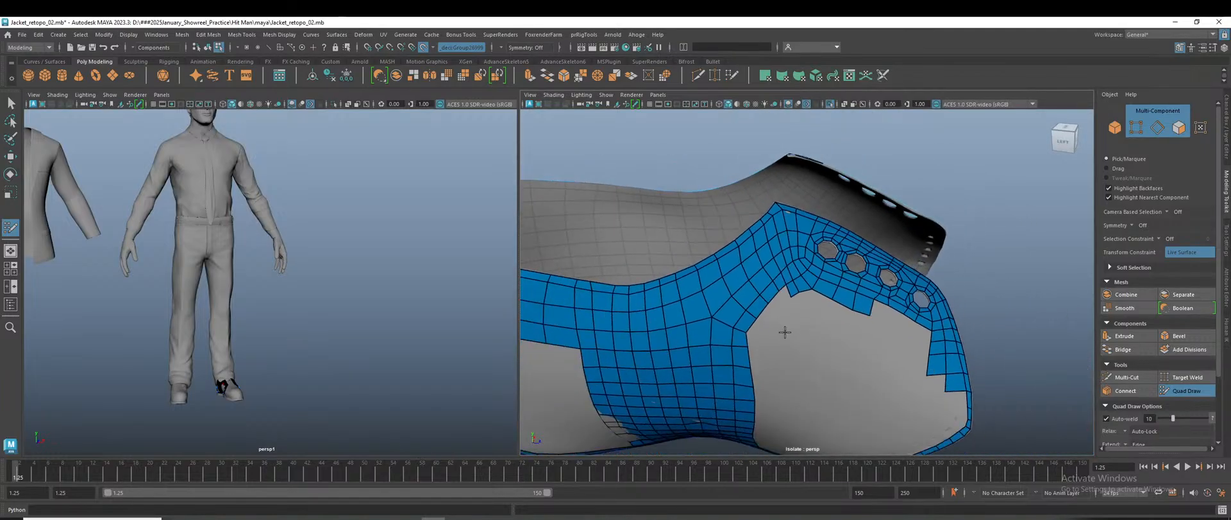
pyautogui.keyDown('alt'); pyautogui.moveTo(779, 326); pyautogui.dragTo(817, 339); pyautogui.keyUp('alt')
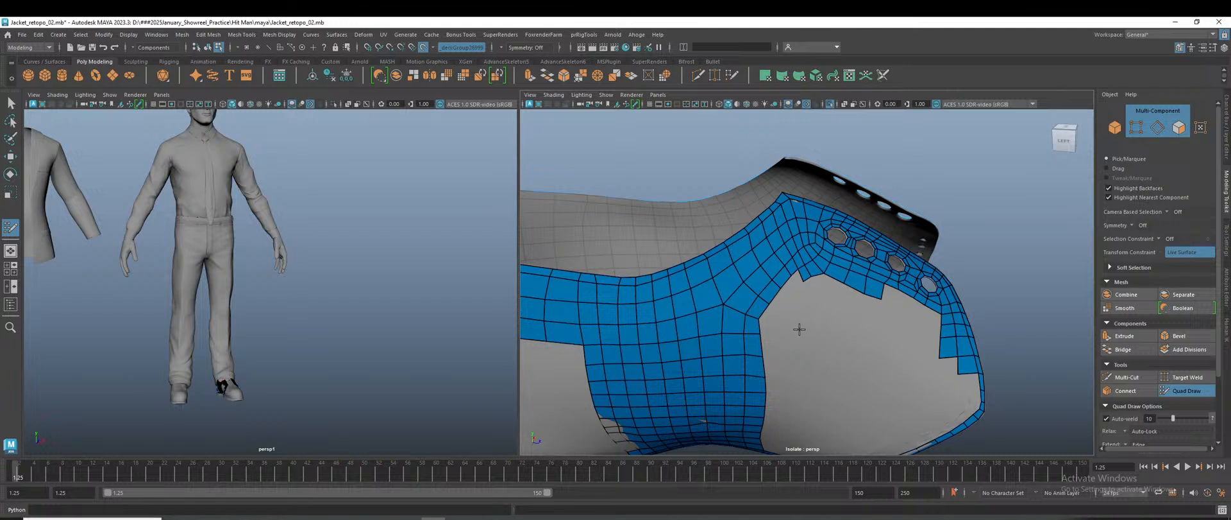
pyautogui.scroll(5, 833, 288)
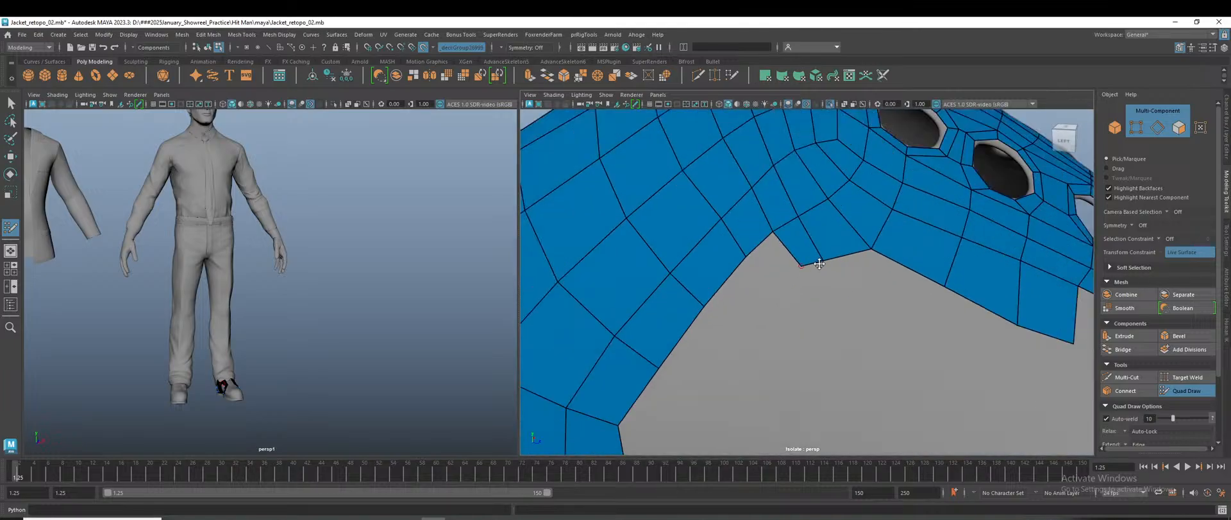
pyautogui.moveTo(823, 260); pyautogui.dragTo(832, 248)
pyautogui.moveTo(739, 209)
pyautogui.keyDown('shift'); pyautogui.mouseDown()
pyautogui.moveTo(676, 170)
pyautogui.moveTo(619, 162)
pyautogui.mouseUp(); pyautogui.keyUp('shift')
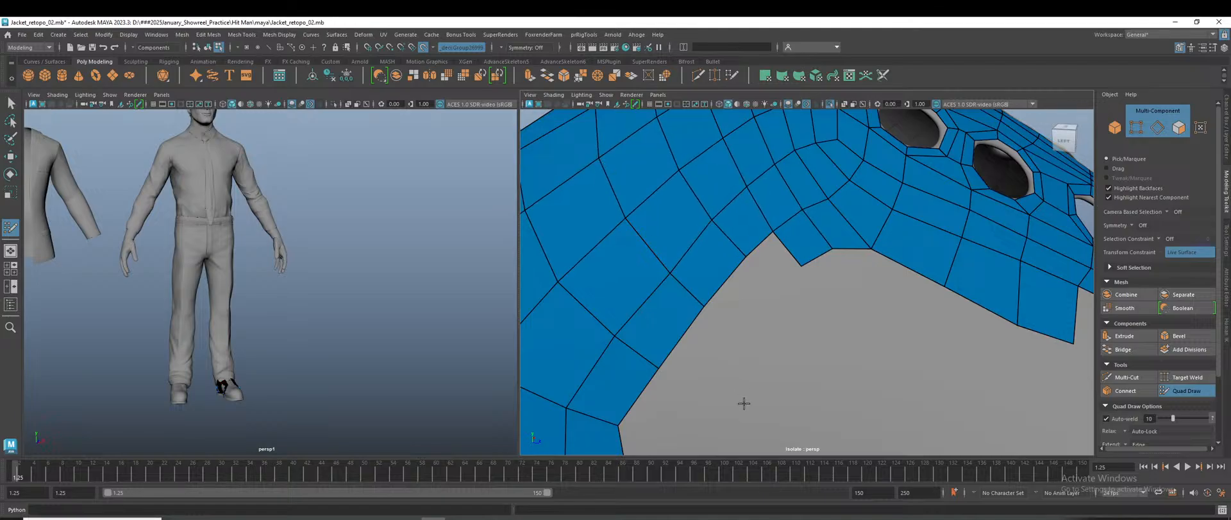
# Extend the second row of quads beneath the last eyelets to the front strip, adjusting its free lower vertices.
pyautogui.scroll(-9, 729, 371)
pyautogui.keyDown('alt'); pyautogui.moveTo(838, 359); pyautogui.dragTo(830, 352); pyautogui.keyUp('alt')
pyautogui.keyDown('alt'); pyautogui.moveTo(830, 352); pyautogui.dragTo(879, 441, button='right'); pyautogui.keyUp('alt')
pyautogui.keyDown('alt'); pyautogui.moveTo(879, 440); pyautogui.dragTo(772, 387); pyautogui.keyUp('alt')
pyautogui.keyDown('alt'); pyautogui.moveTo(772, 388); pyautogui.dragTo(805, 410, button='right'); pyautogui.keyUp('alt')
pyautogui.moveTo(711, 279); pyautogui.dragTo(723, 283)
pyautogui.keyDown('shift'); pyautogui.click(730, 296); pyautogui.keyUp('shift')
pyautogui.keyDown('shift'); pyautogui.click(763, 312); pyautogui.keyUp('shift')
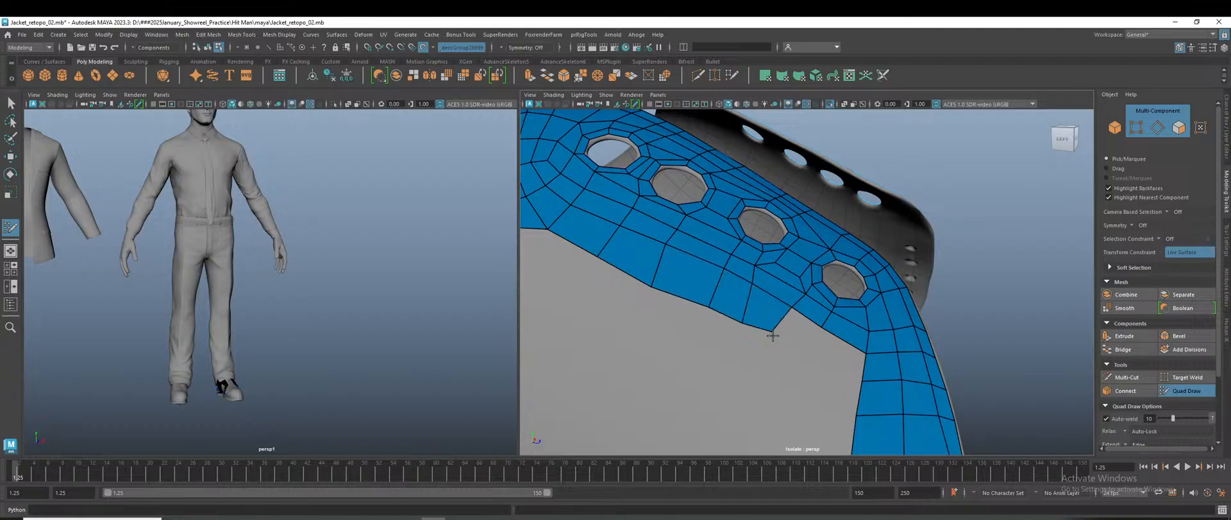
pyautogui.moveTo(773, 332); pyautogui.dragTo(778, 345)
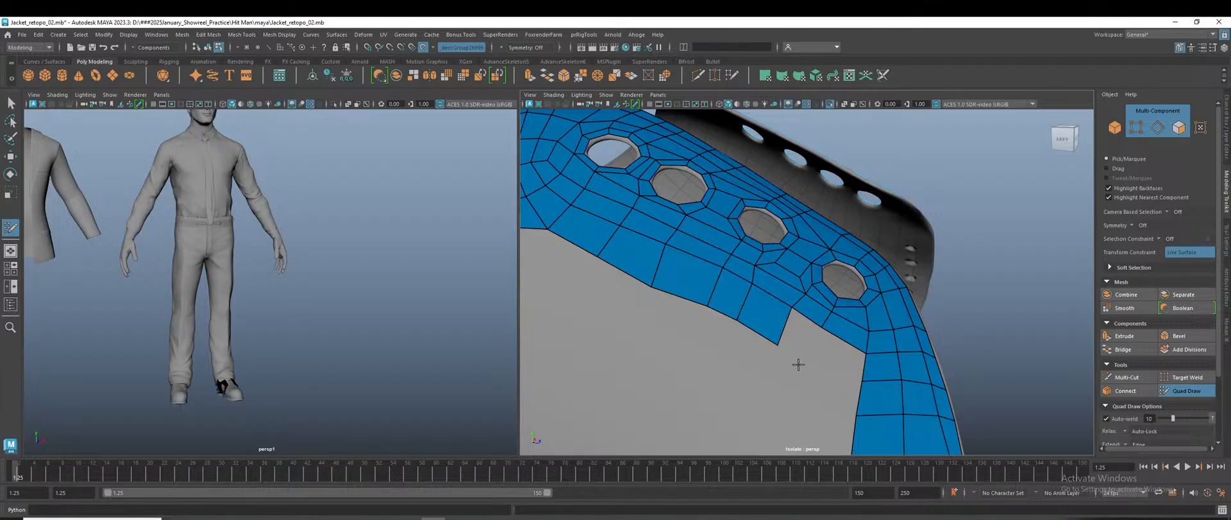
pyautogui.keyDown('shift'); pyautogui.click(800, 335); pyautogui.keyUp('shift')
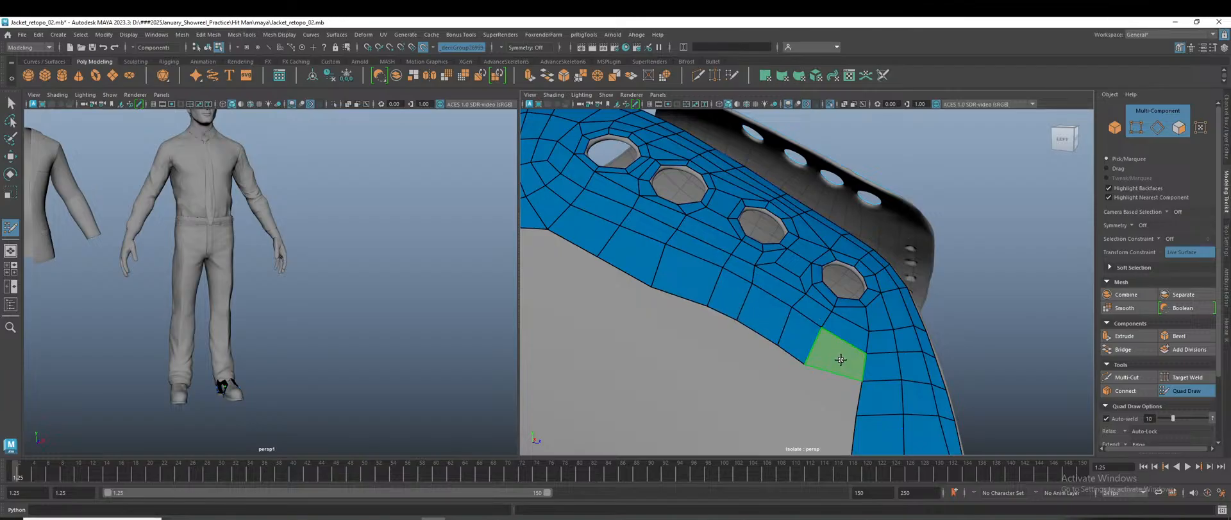
pyautogui.scroll(-5, 806, 360)
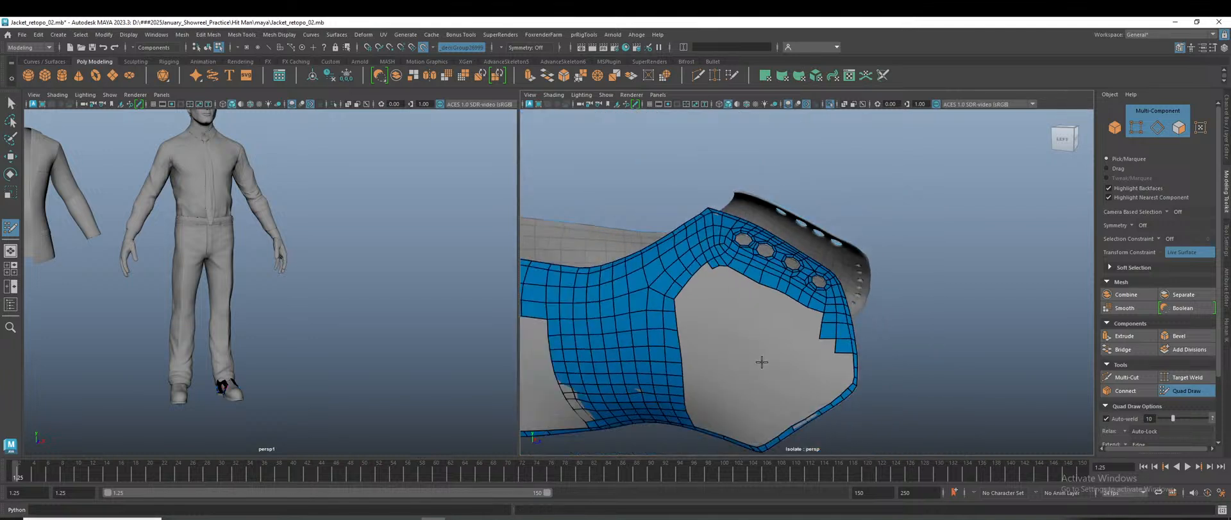
# Fill a row of quads along the inside of the bend, from the rear corner of the open panel to the eyelet row.
pyautogui.keyDown('alt'); pyautogui.moveTo(762, 351); pyautogui.dragTo(762, 342); pyautogui.keyUp('alt')
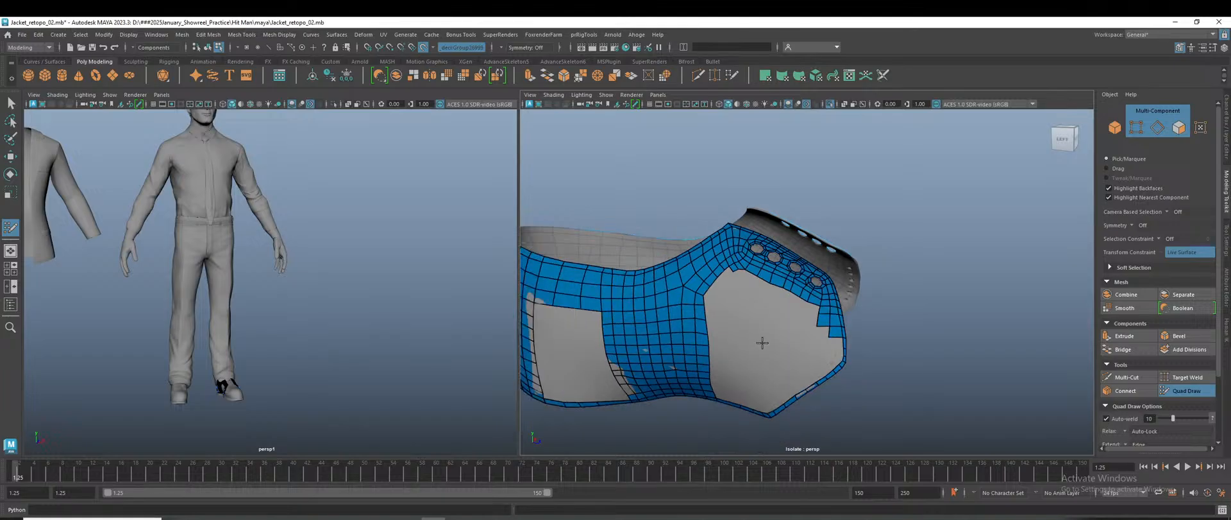
pyautogui.scroll(4, 769, 361)
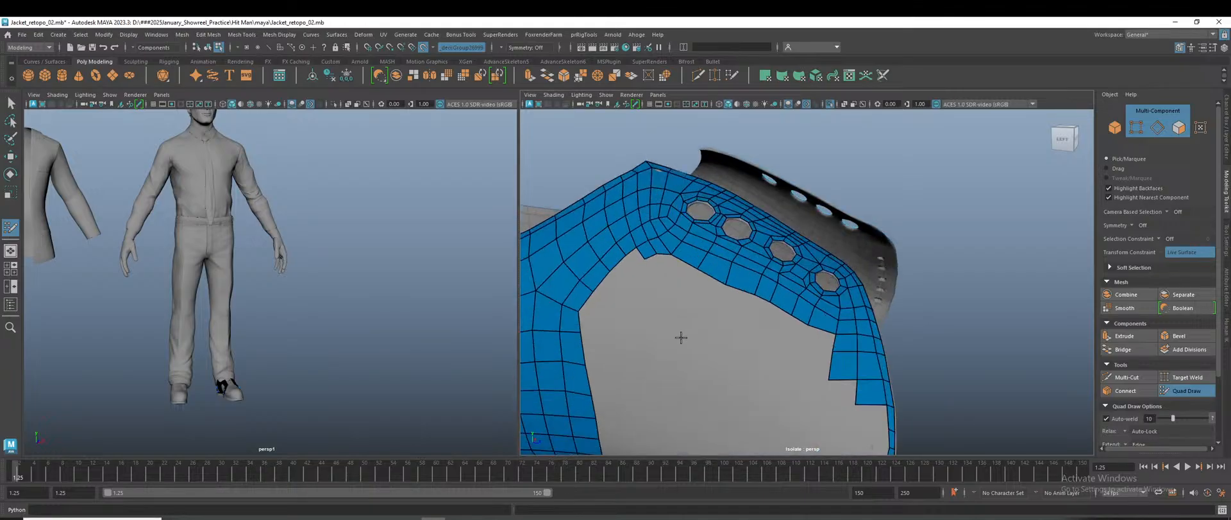
pyautogui.scroll(2, 707, 337)
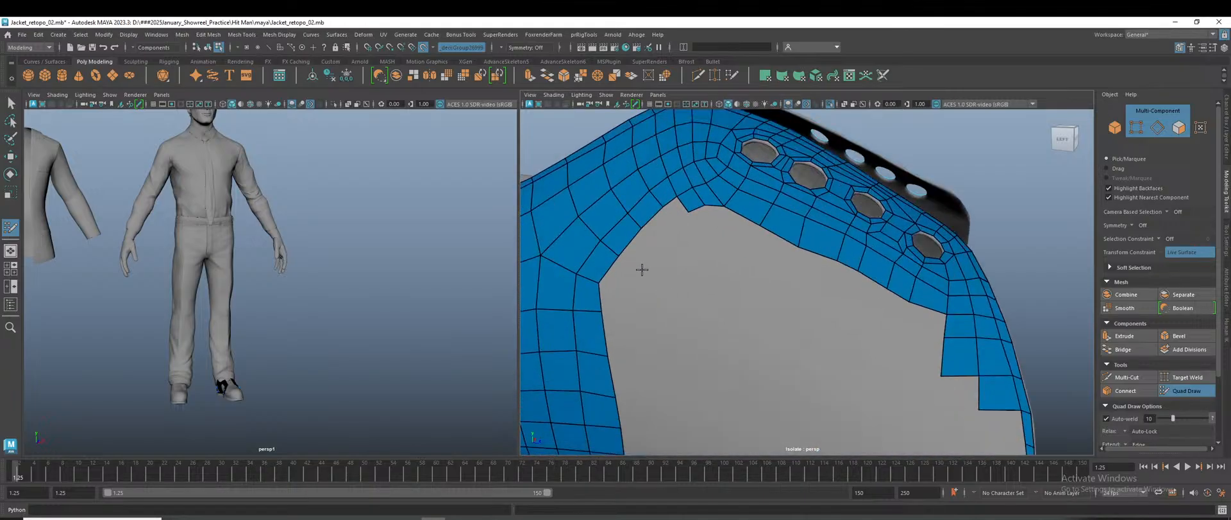
pyautogui.click(642, 294)
pyautogui.keyDown('shift'); pyautogui.click(638, 277); pyautogui.keyUp('shift')
pyautogui.keyDown('shift'); pyautogui.click(647, 246); pyautogui.keyUp('shift')
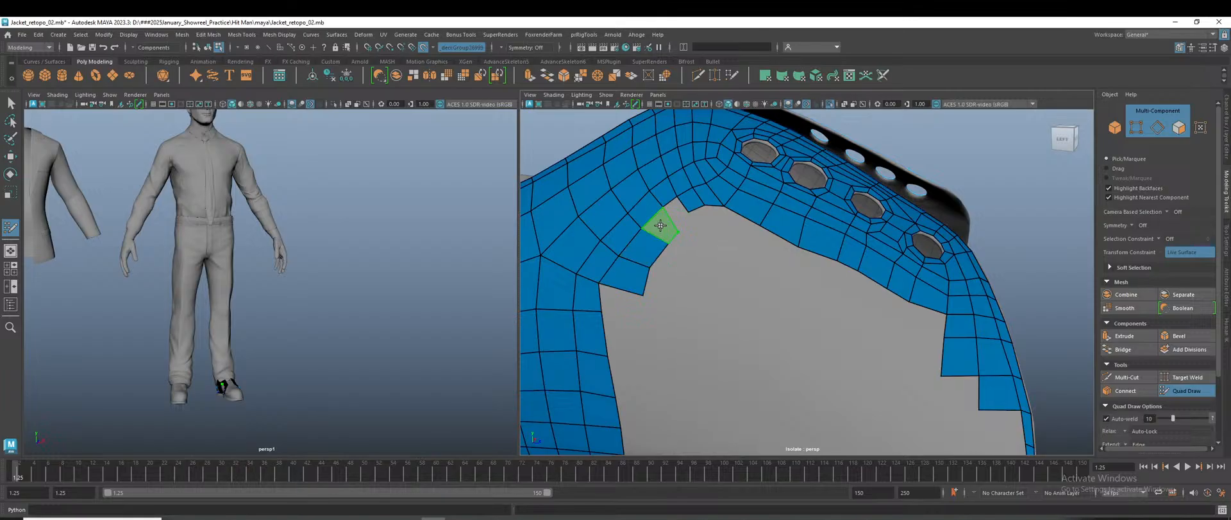
pyautogui.keyDown('shift'); pyautogui.click(675, 222); pyautogui.keyUp('shift')
pyautogui.keyDown('shift'); pyautogui.click(675, 233); pyautogui.keyUp('shift')
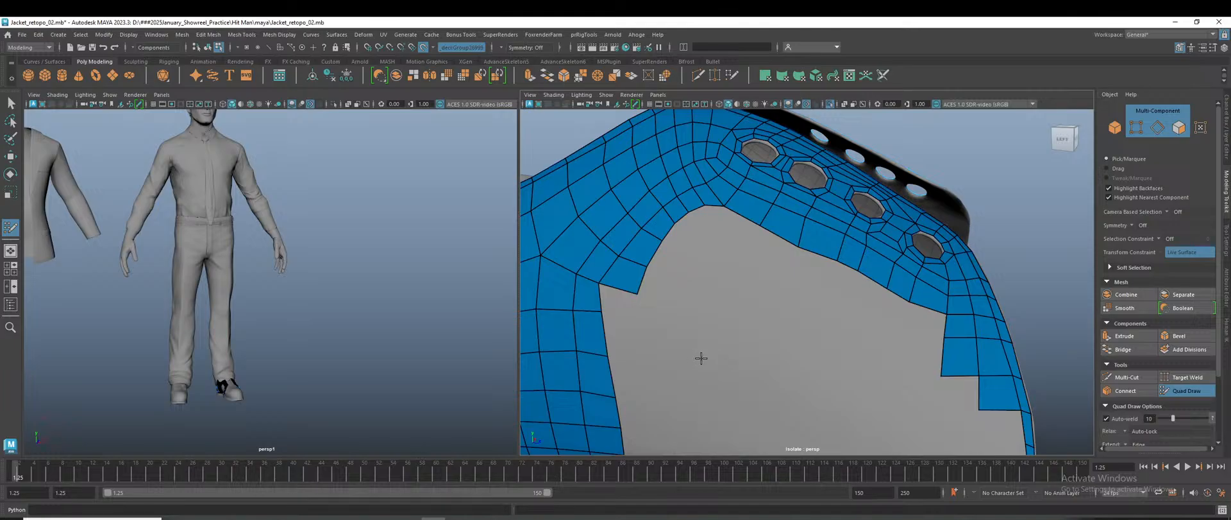
# Start a new column of quads along the open panel's rear border, directly below the bend row.
pyautogui.keyDown('alt'); pyautogui.moveTo(703, 358); pyautogui.dragTo(691, 352); pyautogui.keyUp('alt')
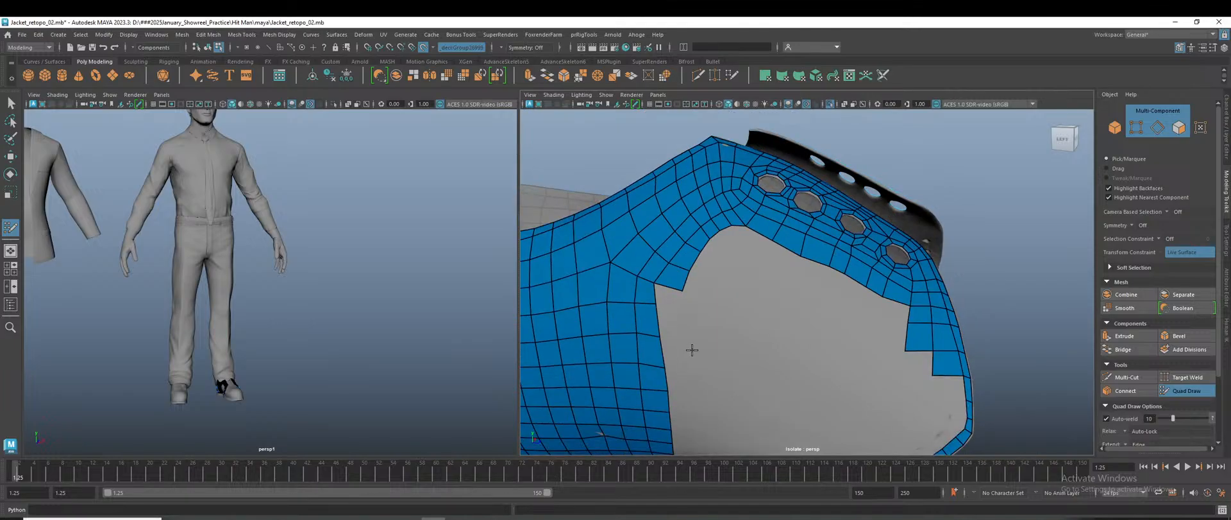
pyautogui.scroll(3, 682, 344)
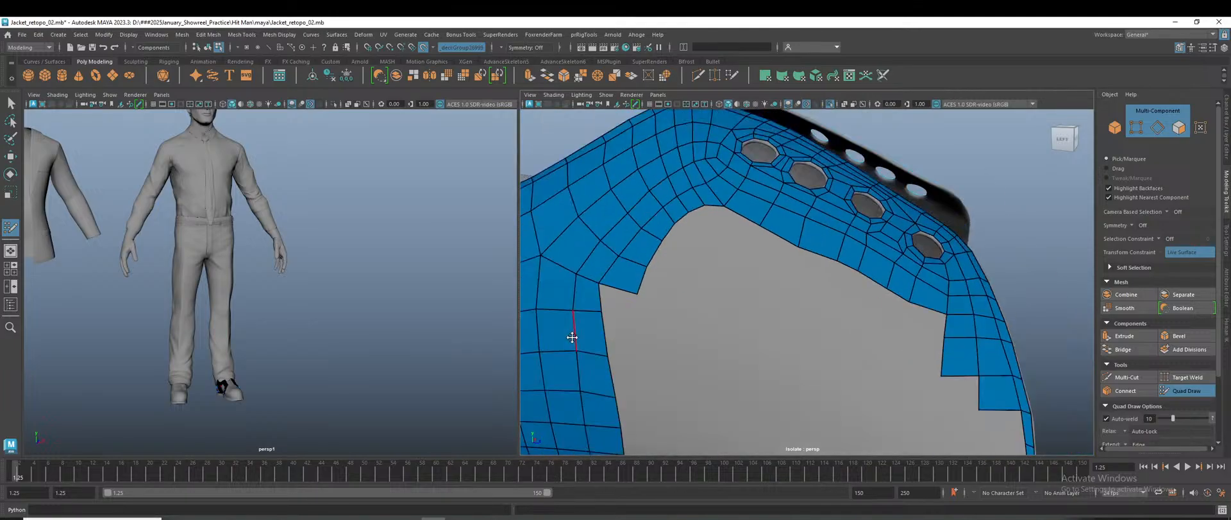
pyautogui.scroll(2, 682, 322)
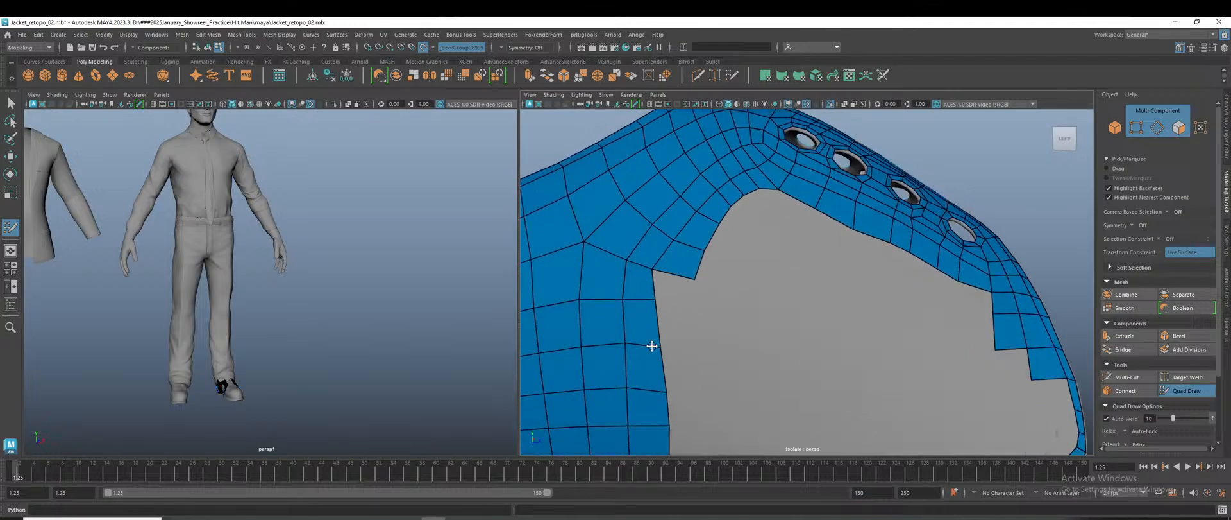
pyautogui.scroll(2, 682, 317)
pyautogui.click(635, 311)
pyautogui.keyDown('shift'); pyautogui.click(613, 288); pyautogui.keyUp('shift')
pyautogui.click(642, 376)
pyautogui.keyDown('shift'); pyautogui.click(621, 346); pyautogui.keyUp('shift')
pyautogui.scroll(-4, 676, 383)
pyautogui.scroll(1, 768, 357)
pyautogui.scroll(2, 734, 357)
# Continue the rear column of quads row by row down toward the open panel's lower border.
pyautogui.click(739, 304)
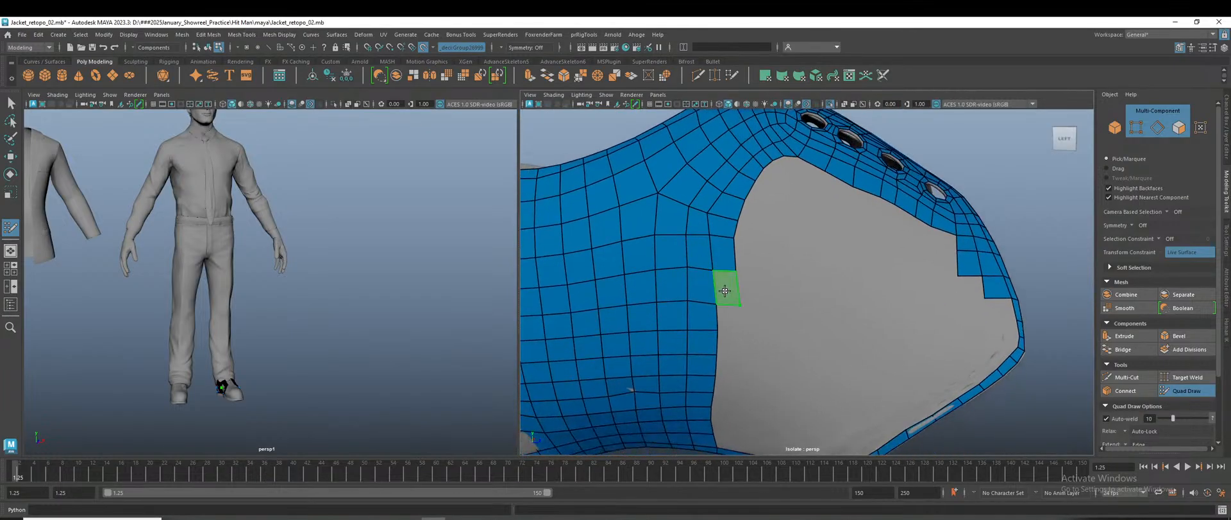
pyautogui.keyDown('shift'); pyautogui.click(737, 302); pyautogui.keyUp('shift')
pyautogui.keyDown('shift'); pyautogui.click(732, 321); pyautogui.keyUp('shift')
pyautogui.click(739, 361)
pyautogui.keyDown('shift'); pyautogui.click(731, 345); pyautogui.keyUp('shift')
pyautogui.click(736, 383)
pyautogui.keyDown('shift'); pyautogui.click(728, 367); pyautogui.keyUp('shift')
pyautogui.click(733, 401)
pyautogui.keyDown('shift'); pyautogui.click(725, 390); pyautogui.keyUp('shift')
pyautogui.click(731, 415)
pyautogui.keyDown('shift'); pyautogui.click(722, 404); pyautogui.keyUp('shift')
# Add another quad at the rear column's lower end and move its free vertex up close to the column's edge.
pyautogui.keyDown('alt'); pyautogui.moveTo(767, 413); pyautogui.dragTo(724, 322); pyautogui.keyUp('alt')
pyautogui.scroll(3, 753, 354)
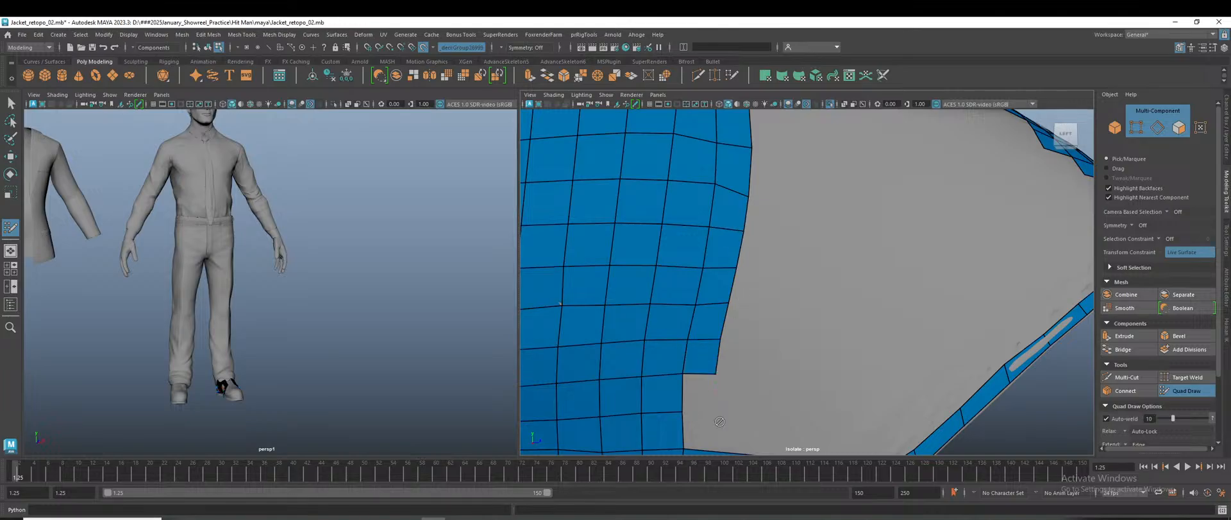
pyautogui.scroll(-4, 732, 404)
pyautogui.scroll(3, 757, 385)
pyautogui.click(753, 375)
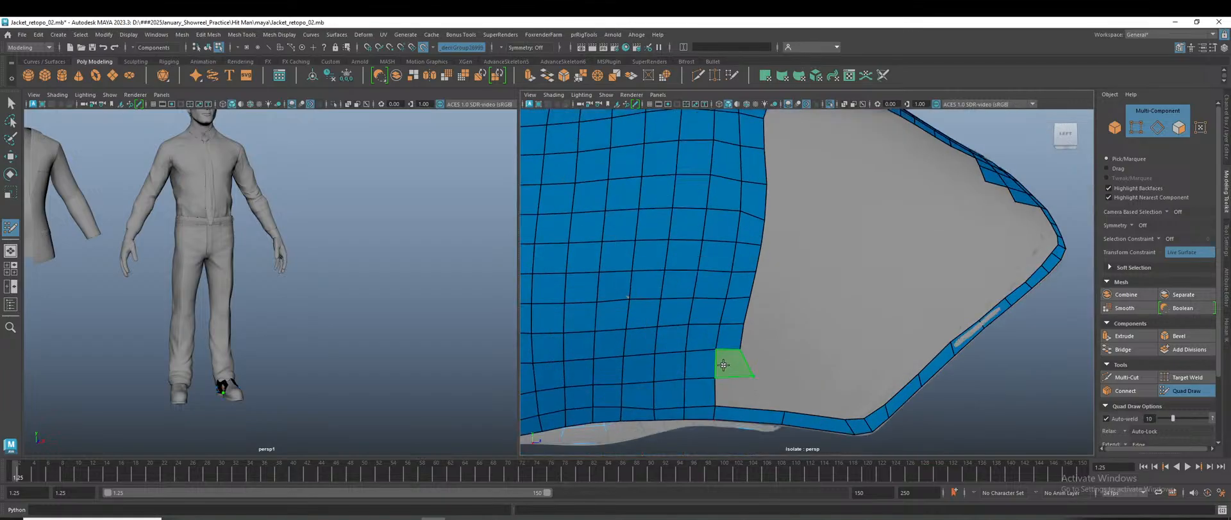
pyautogui.keyDown('shift'); pyautogui.click(757, 393); pyautogui.keyUp('shift')
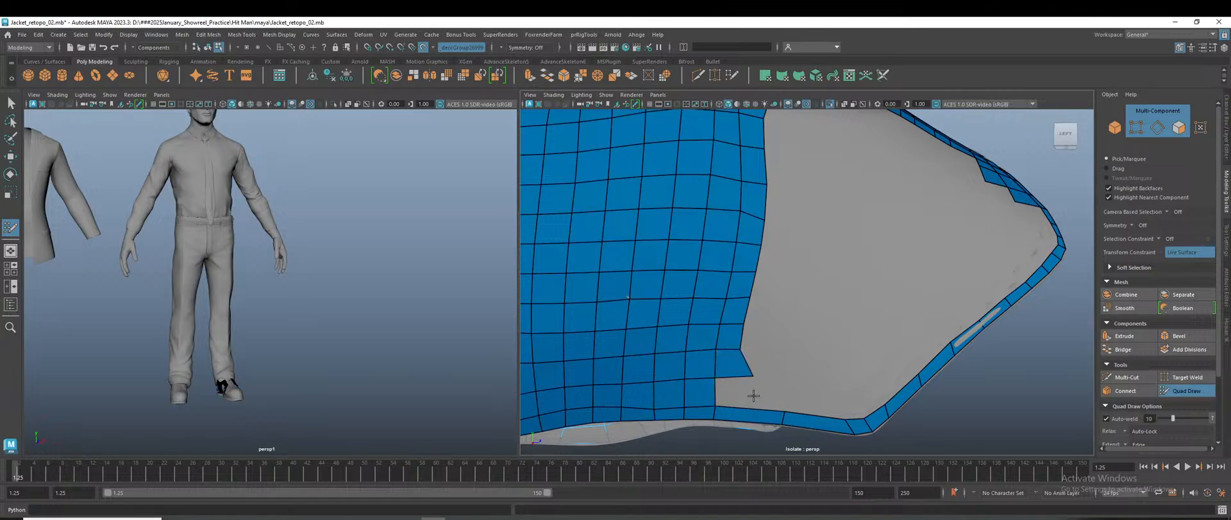
pyautogui.moveTo(755, 379); pyautogui.dragTo(737, 380)
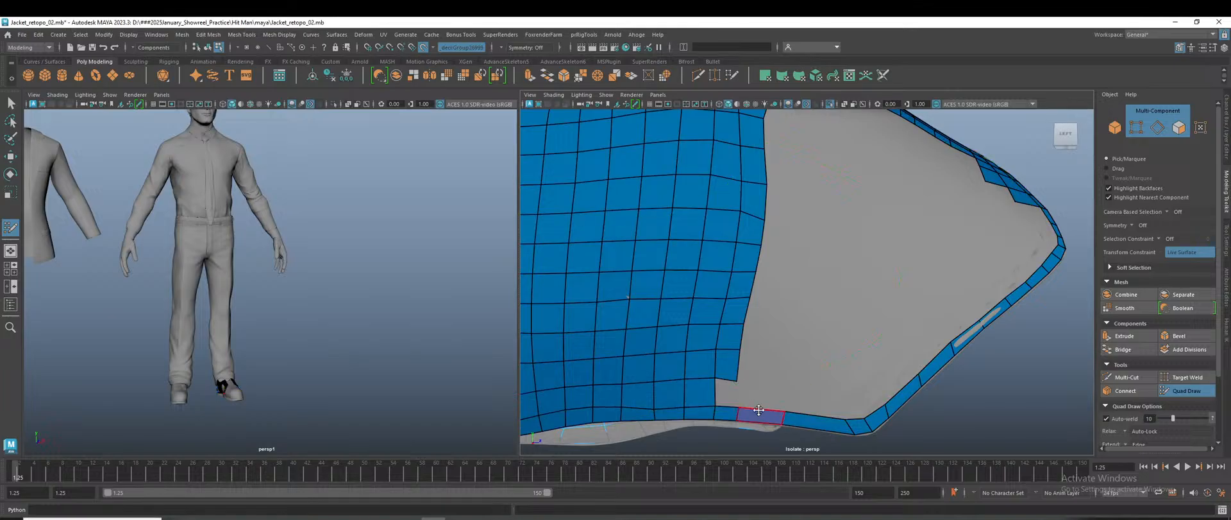
pyautogui.hotkey('ctrl', 'z')
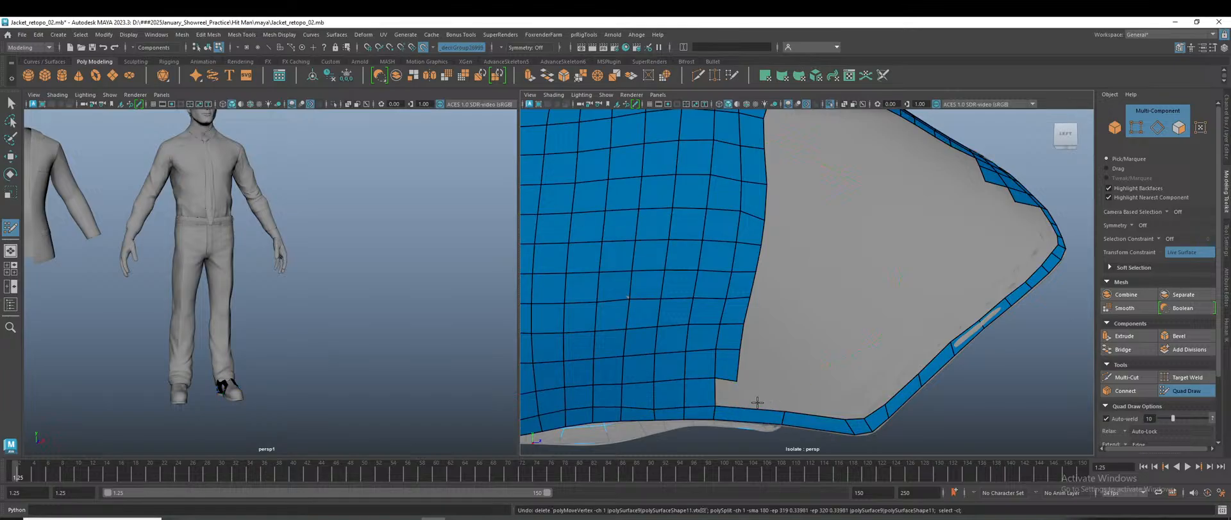
pyautogui.moveTo(741, 380); pyautogui.dragTo(742, 366)
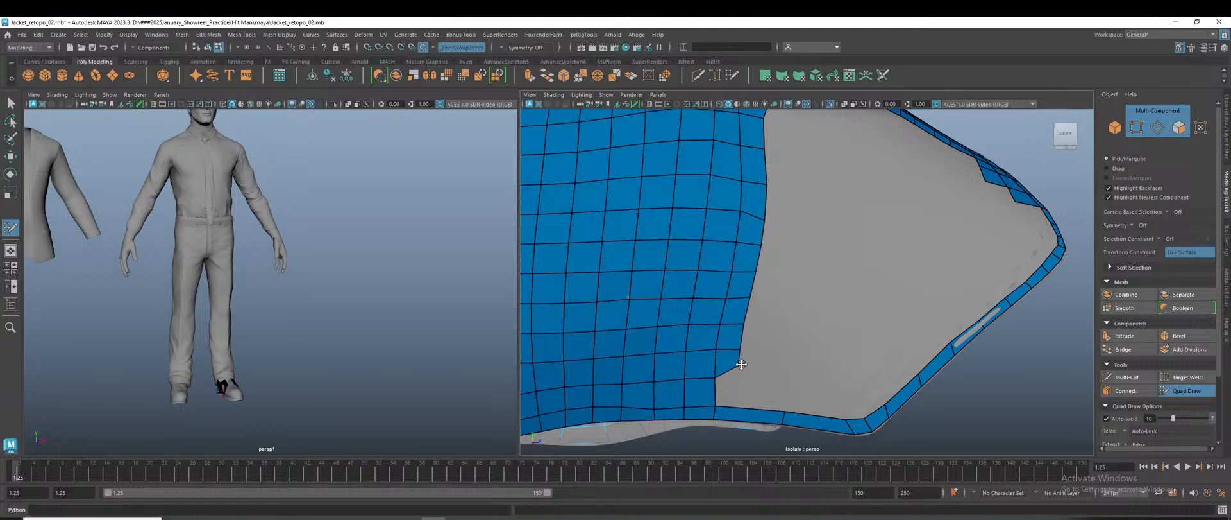
# Fill the rear lower corner with quads that turn the column's flow along the panel's lower border.
pyautogui.click(749, 377)
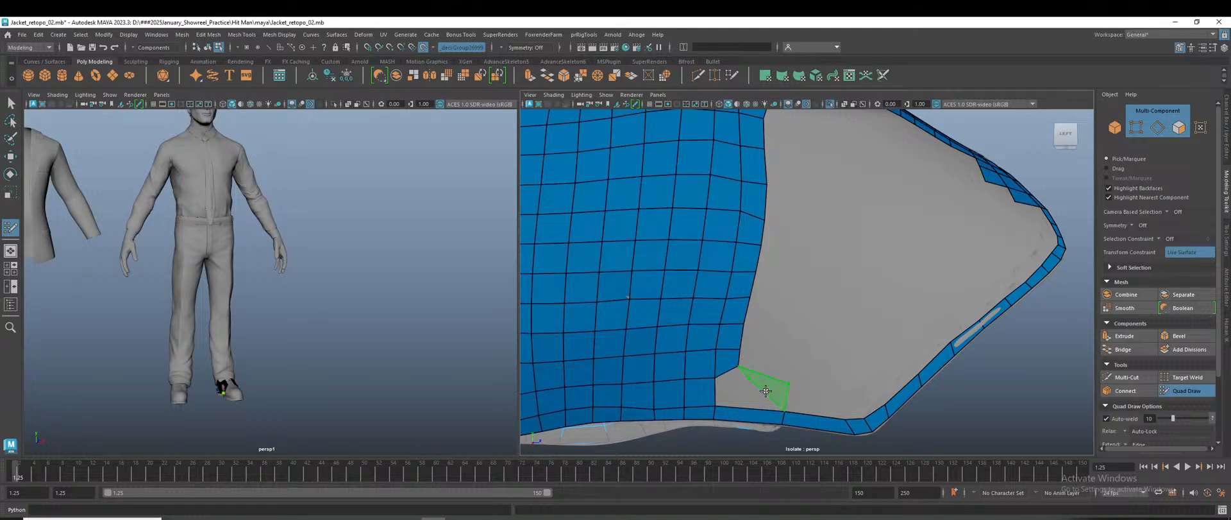
pyautogui.keyDown('shift'); pyautogui.click(731, 385); pyautogui.keyUp('shift')
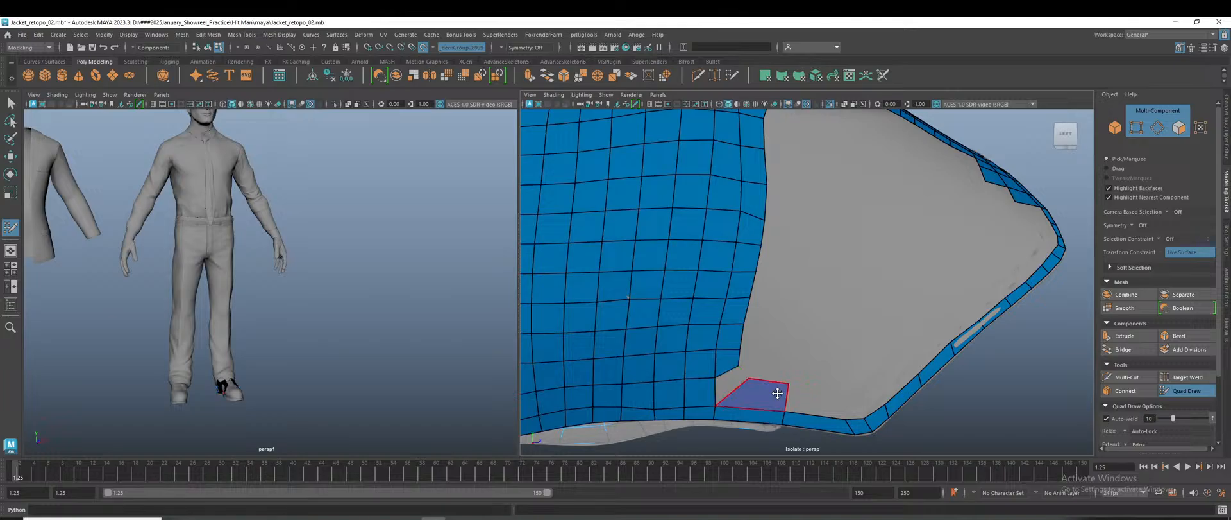
pyautogui.keyDown('shift'); pyautogui.click(734, 385); pyautogui.keyUp('shift')
# Extend the row of quads along the panel's lower border from the rear corner to the pointed front corner.
pyautogui.scroll(-6, 800, 408)
pyautogui.scroll(3, 800, 409)
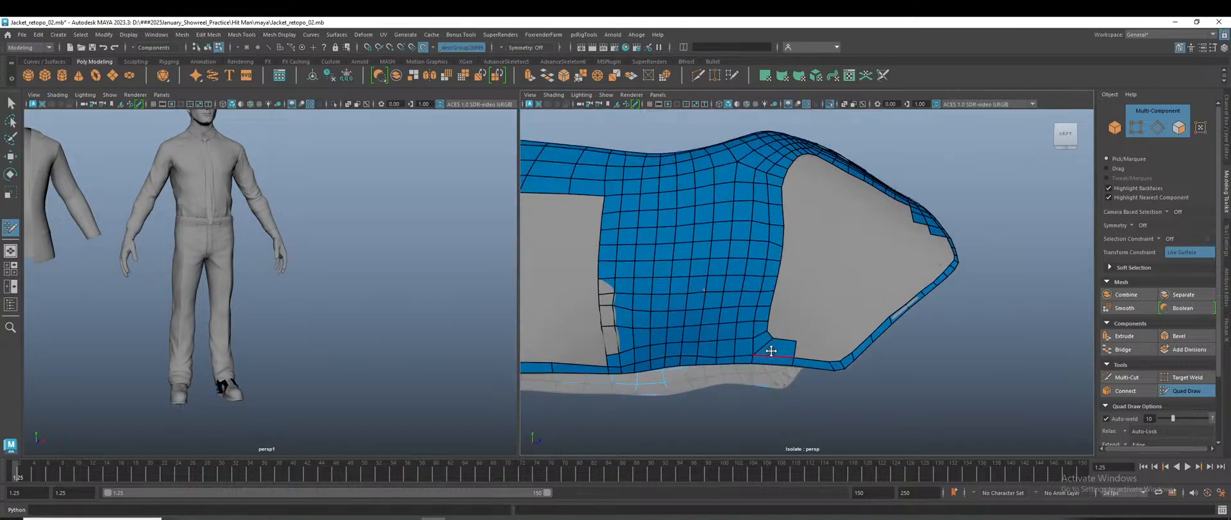
pyautogui.keyDown('alt'); pyautogui.moveTo(763, 347); pyautogui.dragTo(763, 369); pyautogui.keyUp('alt')
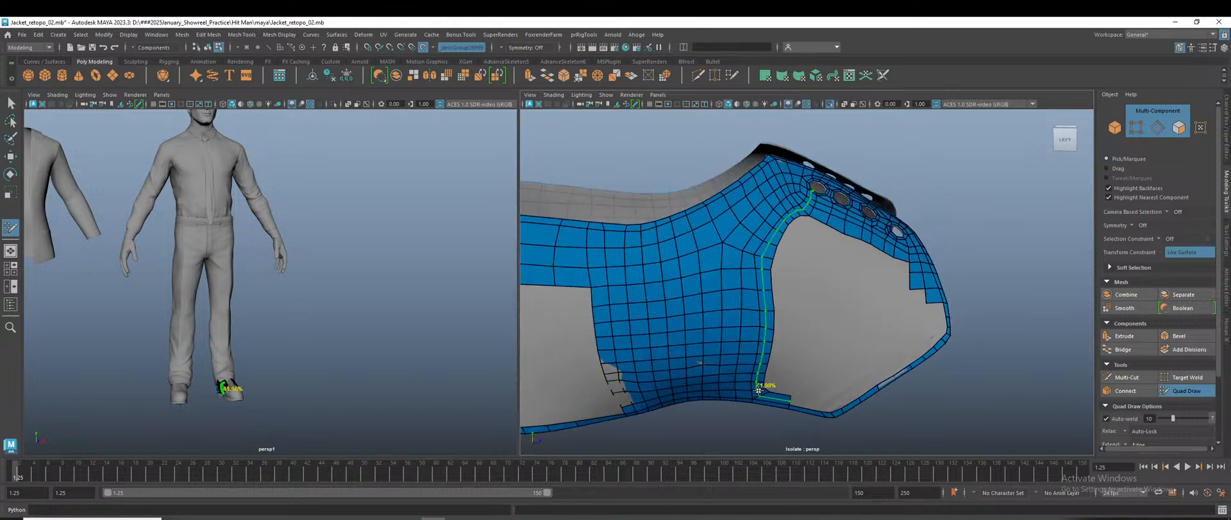
pyautogui.keyDown('alt'); pyautogui.moveTo(758, 389); pyautogui.dragTo(786, 408); pyautogui.keyUp('alt')
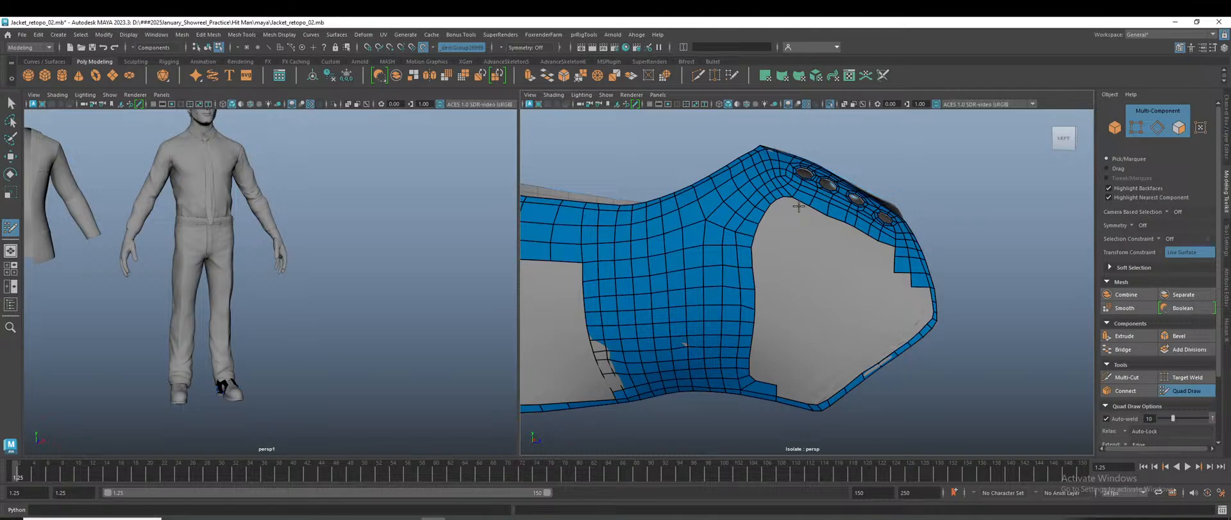
pyautogui.scroll(2, 816, 417)
pyautogui.keyDown('alt'); pyautogui.moveTo(815, 414); pyautogui.dragTo(807, 417); pyautogui.keyUp('alt')
pyautogui.moveTo(807, 372)
pyautogui.keyDown('alt'); pyautogui.mouseDown()
pyautogui.moveTo(803, 362)
pyautogui.moveTo(821, 380)
pyautogui.mouseUp(); pyautogui.keyUp('alt')
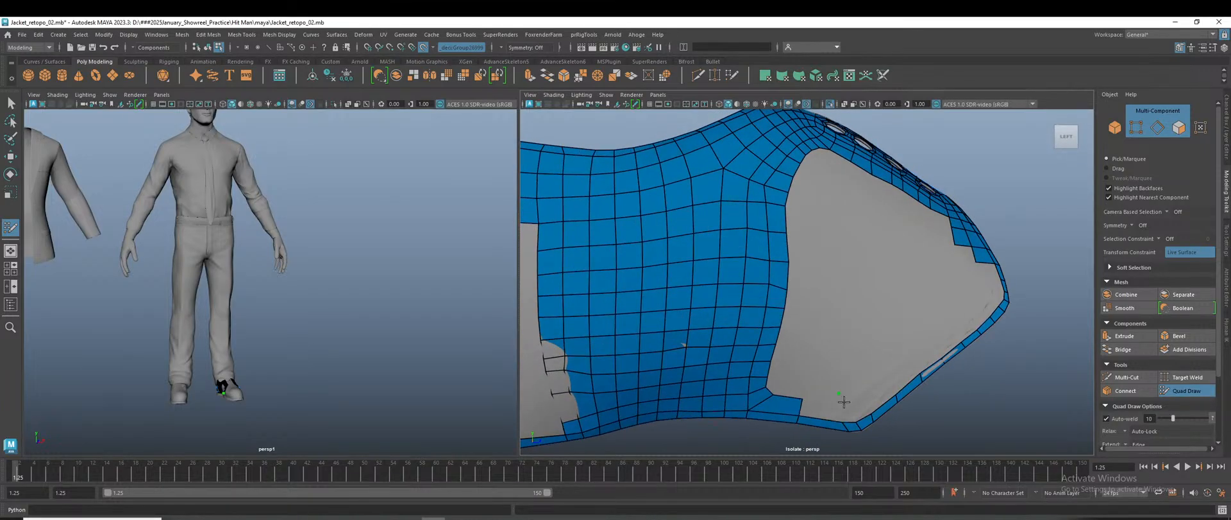
pyautogui.keyDown('shift'); pyautogui.click(838, 405); pyautogui.keyUp('shift')
pyautogui.keyDown('shift'); pyautogui.click(853, 414); pyautogui.keyUp('shift')
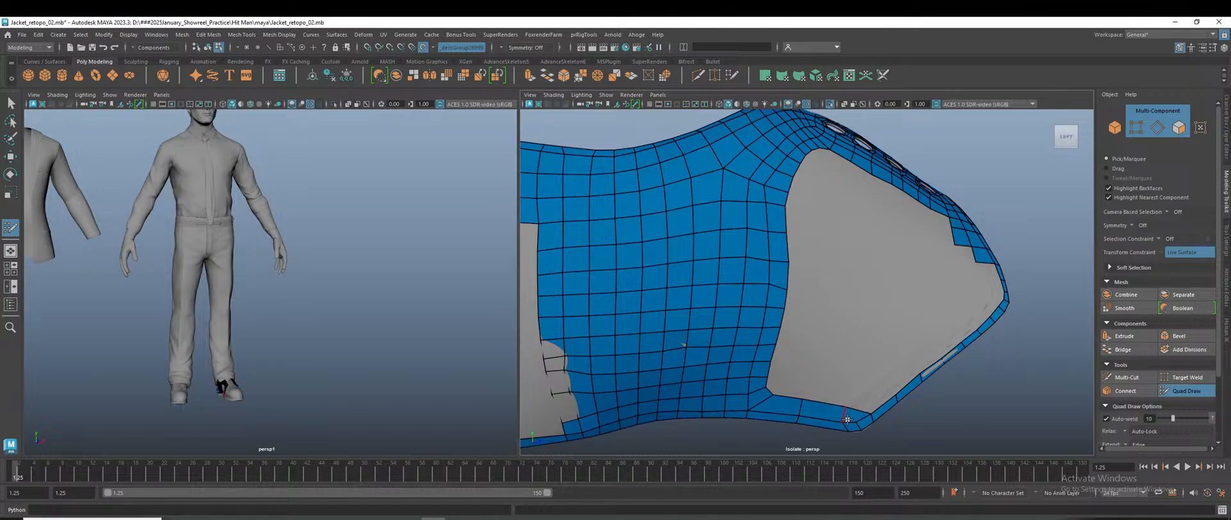
# Undo the last quad at the pointed lower corner, refill it, and extend the quad row along the lower front border toward the toe.
pyautogui.hotkey('ctrl', 'z')
pyautogui.keyDown('shift'); pyautogui.click(860, 411); pyautogui.keyUp('shift')
pyautogui.click(886, 375)
pyautogui.keyDown('shift'); pyautogui.click(880, 393); pyautogui.keyUp('shift')
pyautogui.click(910, 356)
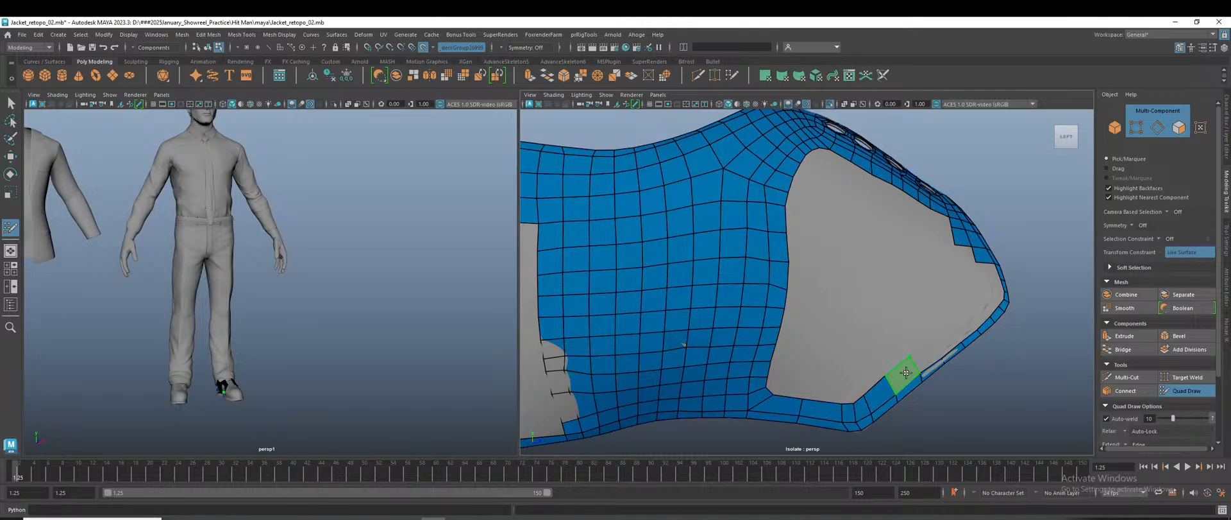
pyautogui.keyDown('shift'); pyautogui.click(934, 352); pyautogui.keyUp('shift')
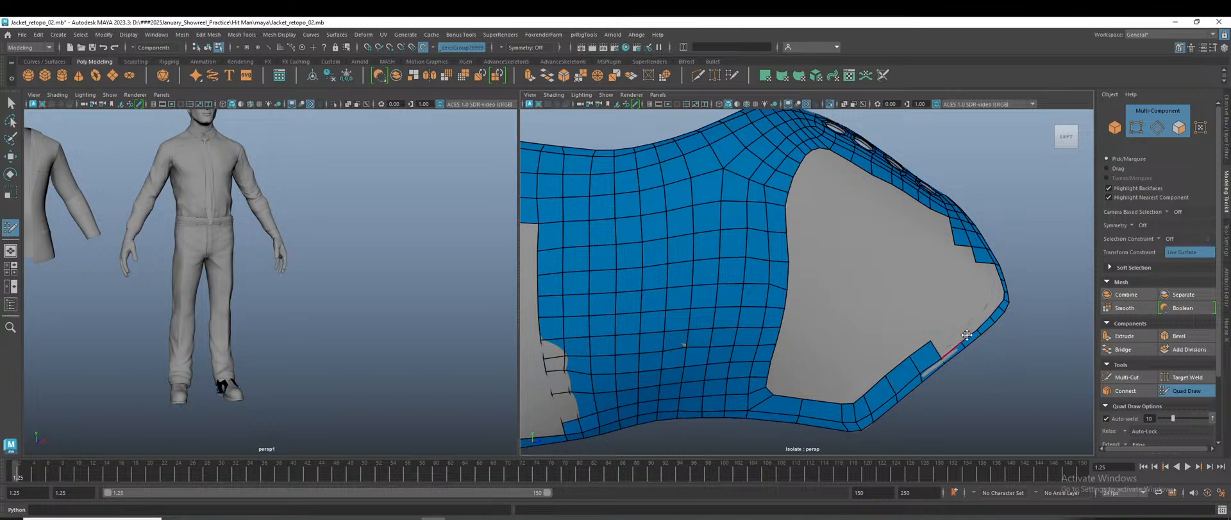
pyautogui.keyDown('shift'); pyautogui.click(948, 339); pyautogui.keyUp('shift')
pyautogui.keyDown('shift'); pyautogui.click(967, 319); pyautogui.keyUp('shift')
pyautogui.keyDown('shift'); pyautogui.click(976, 317); pyautogui.keyUp('shift')
# Fill the gap at the panel's front with quads joining the upper and lower border rows, and relax the row's inner edge.
pyautogui.keyDown('alt'); pyautogui.moveTo(970, 416); pyautogui.dragTo(945, 431); pyautogui.keyUp('alt')
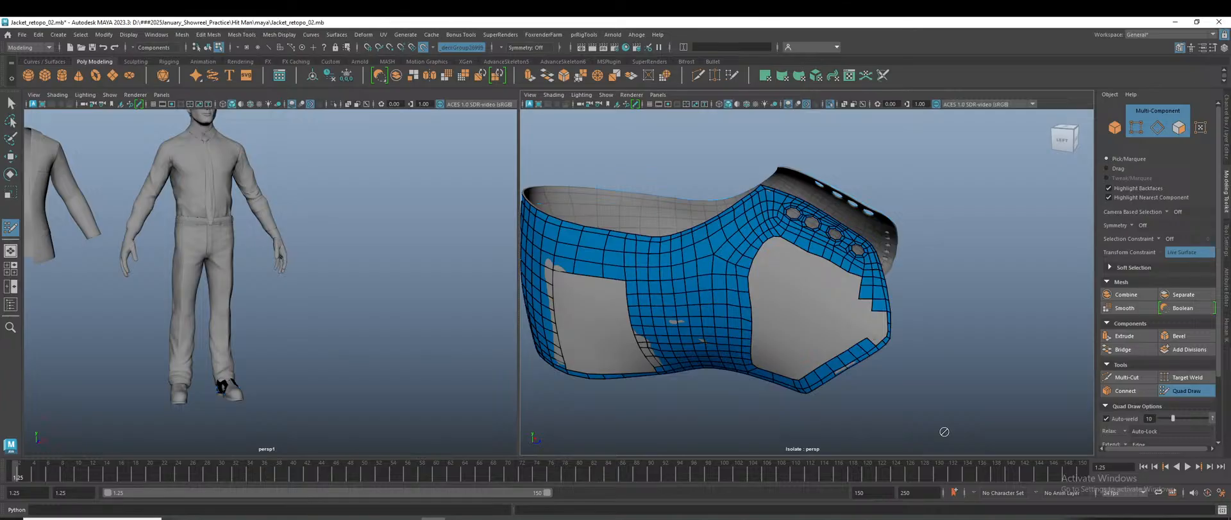
pyautogui.scroll(3, 899, 381)
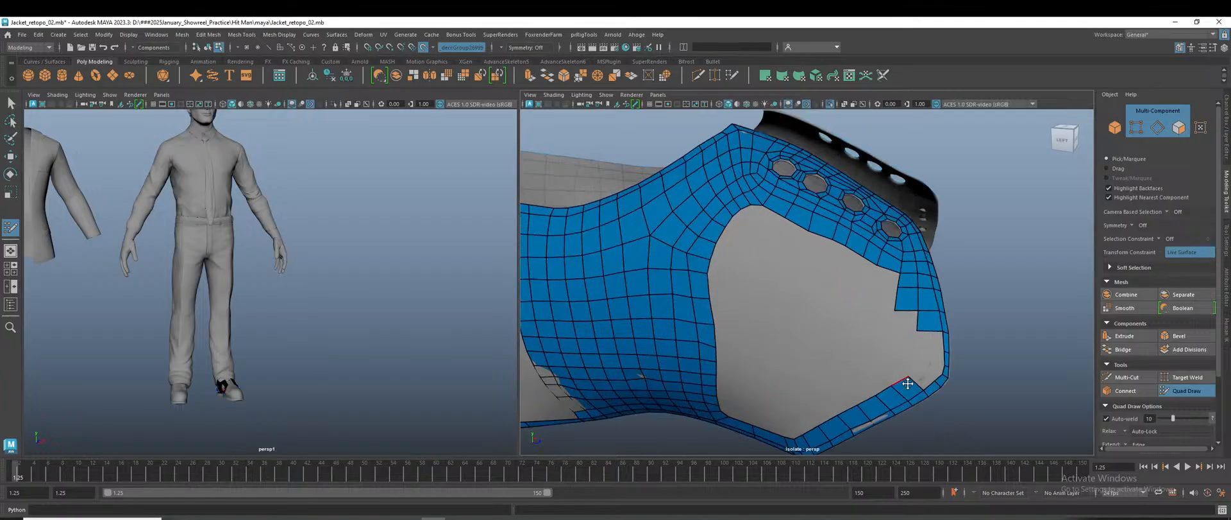
pyautogui.scroll(2, 934, 373)
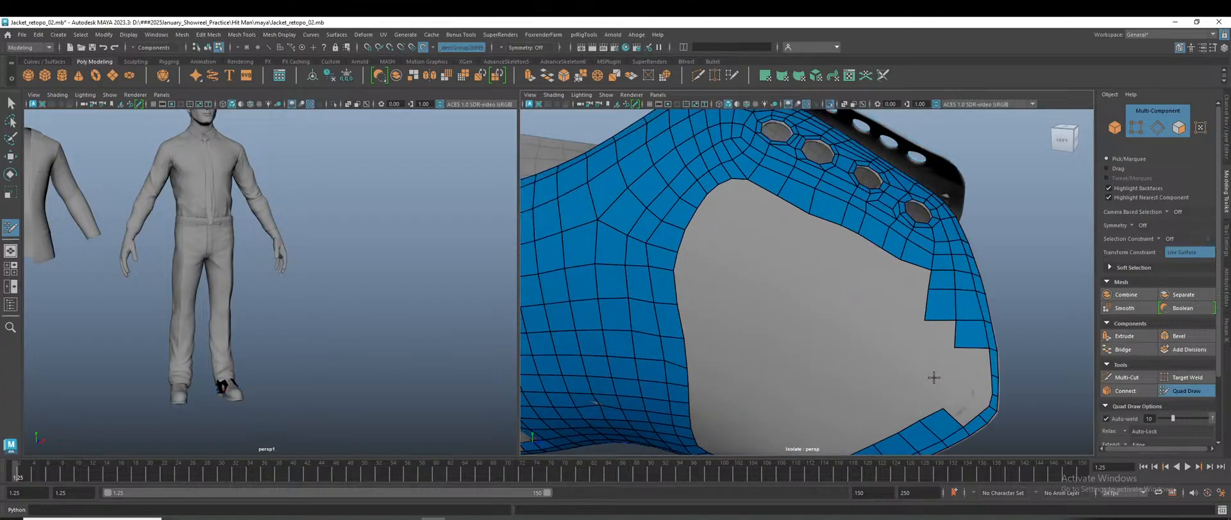
pyautogui.moveTo(957, 348); pyautogui.dragTo(966, 347)
pyautogui.keyDown('alt'); pyautogui.moveTo(967, 318); pyautogui.dragTo(921, 334); pyautogui.keyUp('alt')
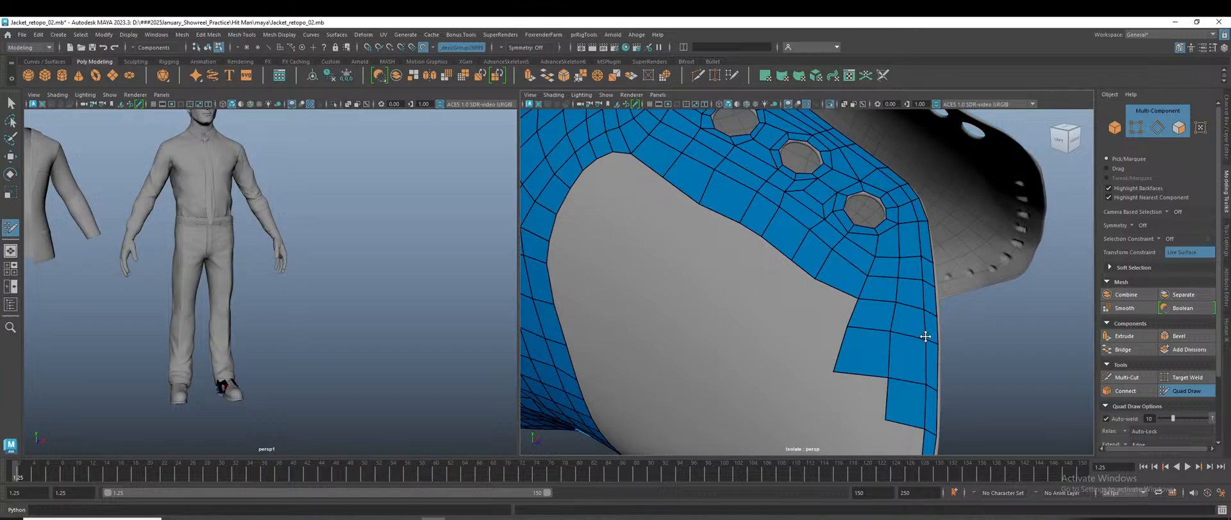
pyautogui.keyDown('alt'); pyautogui.moveTo(921, 405); pyautogui.dragTo(924, 392); pyautogui.keyUp('alt')
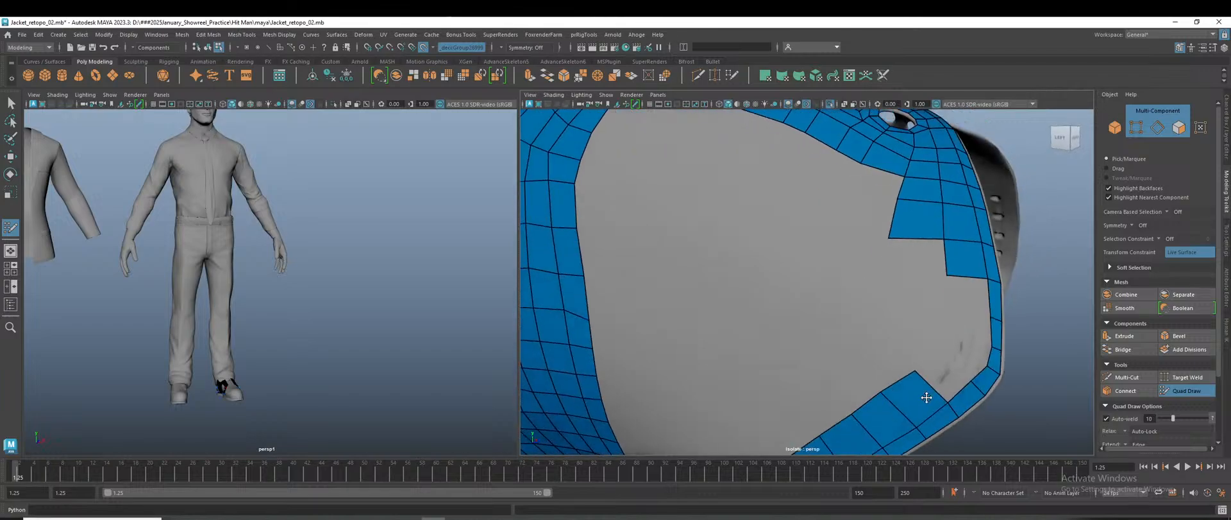
pyautogui.keyDown('shift'); pyautogui.click(968, 299); pyautogui.keyUp('shift')
pyautogui.click(941, 345)
pyautogui.keyDown('shift'); pyautogui.click(933, 358); pyautogui.keyUp('shift')
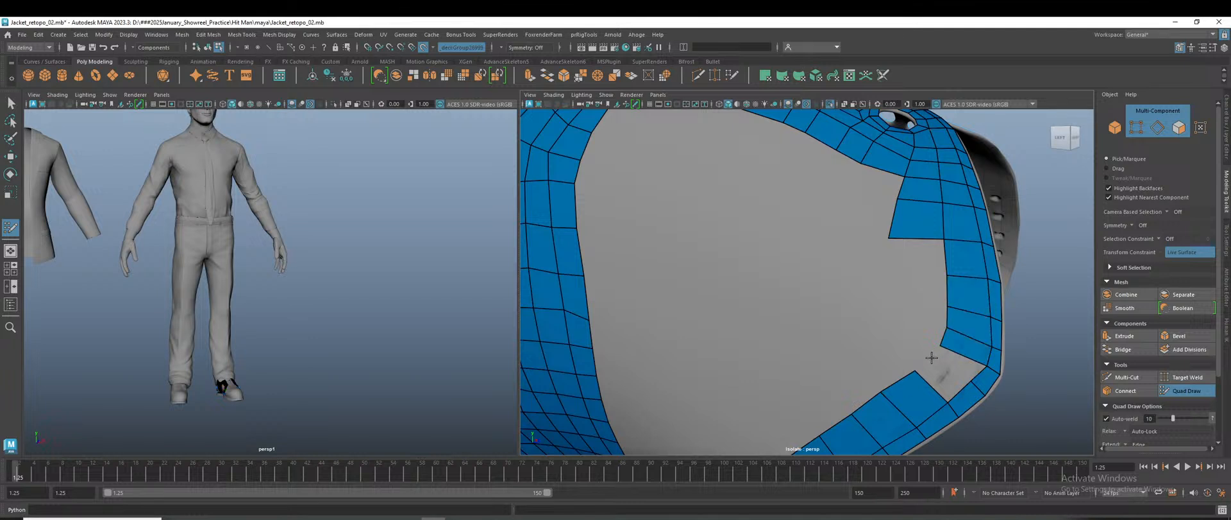
pyautogui.keyDown('shift'); pyautogui.click(941, 379); pyautogui.keyUp('shift')
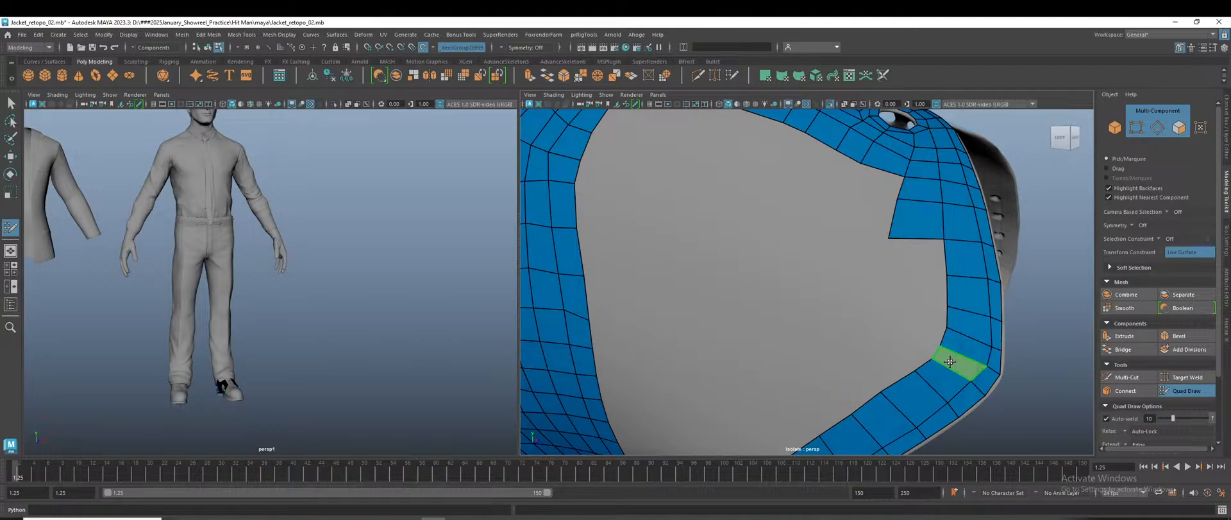
pyautogui.moveTo(927, 360)
pyautogui.keyDown('shift'); pyautogui.mouseDown()
pyautogui.moveTo(955, 308)
pyautogui.moveTo(907, 377)
pyautogui.moveTo(839, 417)
pyautogui.mouseUp(); pyautogui.keyUp('shift')
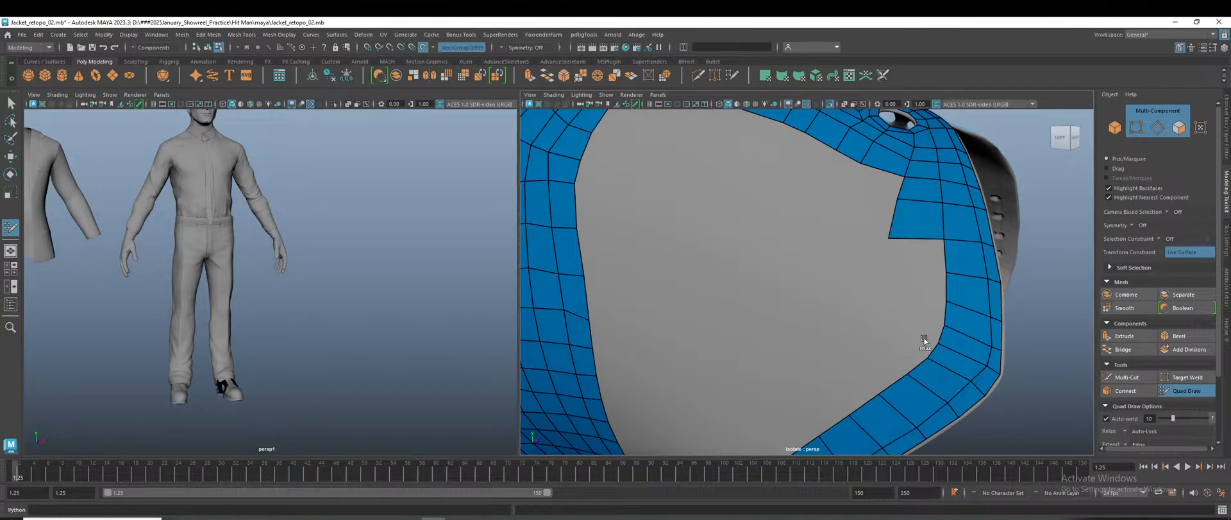
pyautogui.keyDown('shift'); pyautogui.moveTo(954, 267); pyautogui.dragTo(902, 394); pyautogui.keyUp('shift')
# Add another quad below the stepped quads at the panel's upper front corner and even out the surrounding vertices.
pyautogui.scroll(-6, 914, 387)
pyautogui.scroll(-4, 909, 396)
pyautogui.scroll(4, 867, 403)
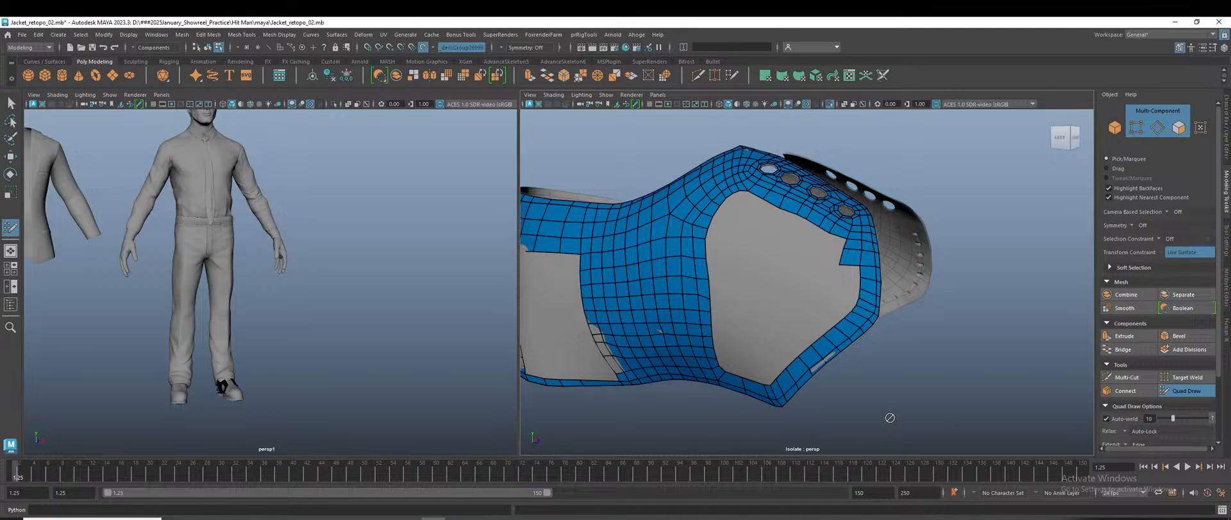
pyautogui.scroll(-2, 837, 411)
pyautogui.scroll(4, 836, 395)
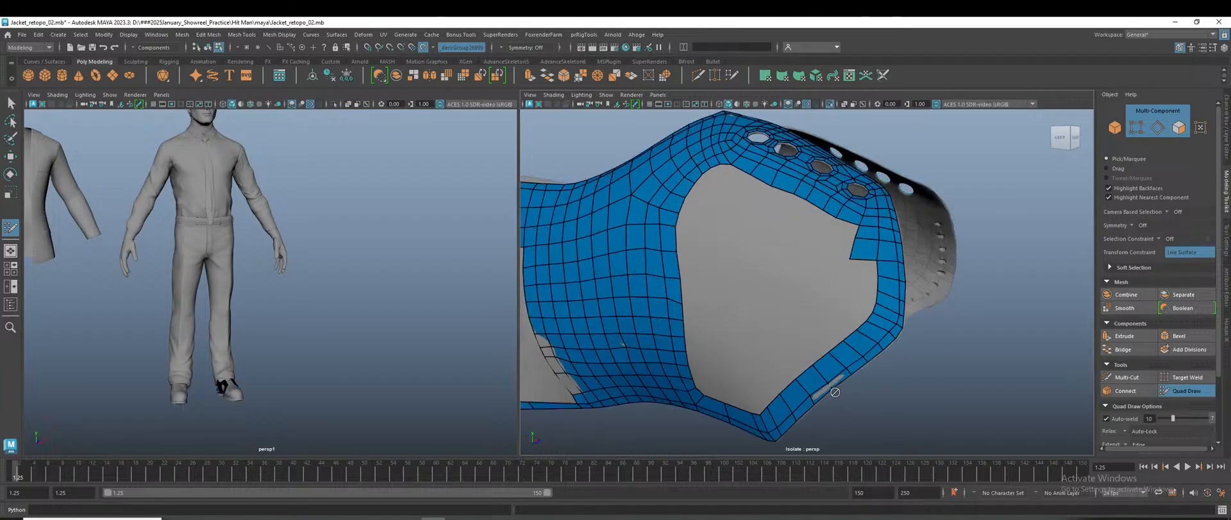
pyautogui.moveTo(816, 364)
pyautogui.keyDown('alt'); pyautogui.mouseDown()
pyautogui.moveTo(805, 359)
pyautogui.moveTo(816, 358)
pyautogui.mouseUp(); pyautogui.keyUp('alt')
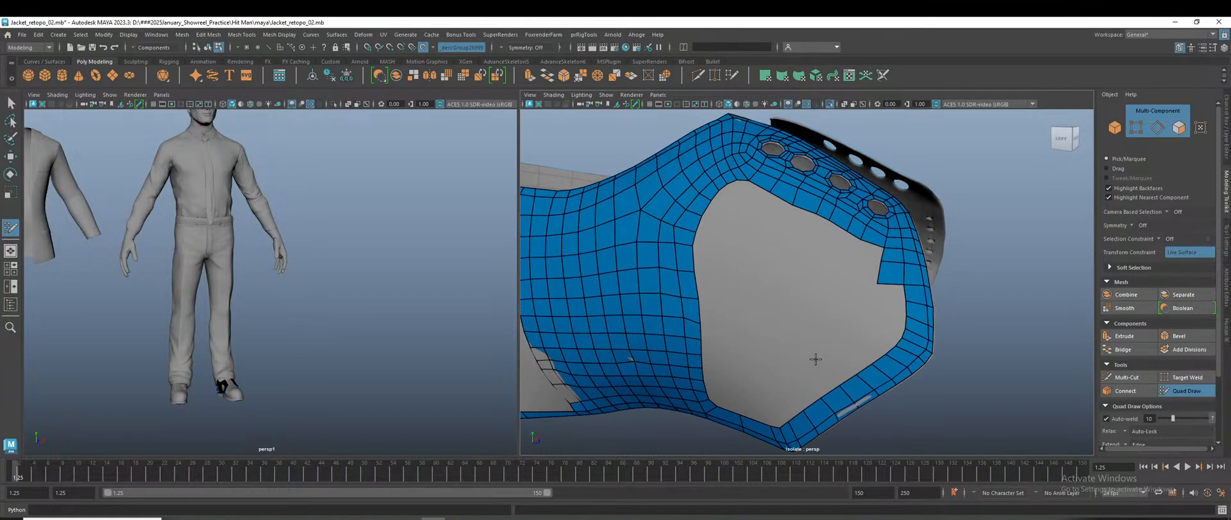
pyautogui.scroll(-4, 814, 346)
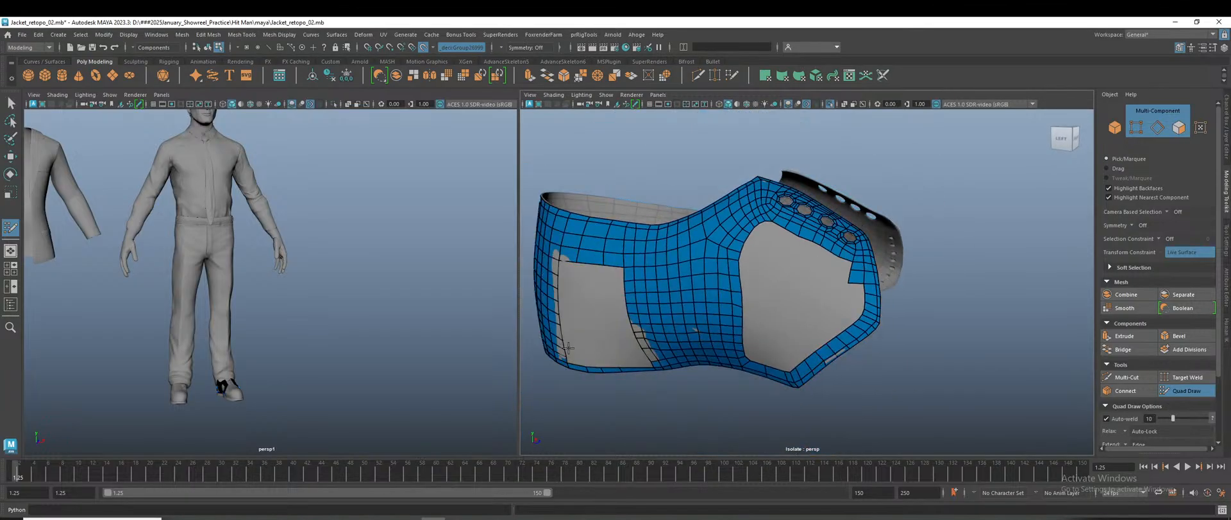
pyautogui.scroll(-1, 360, 332)
pyautogui.scroll(-2, 360, 332)
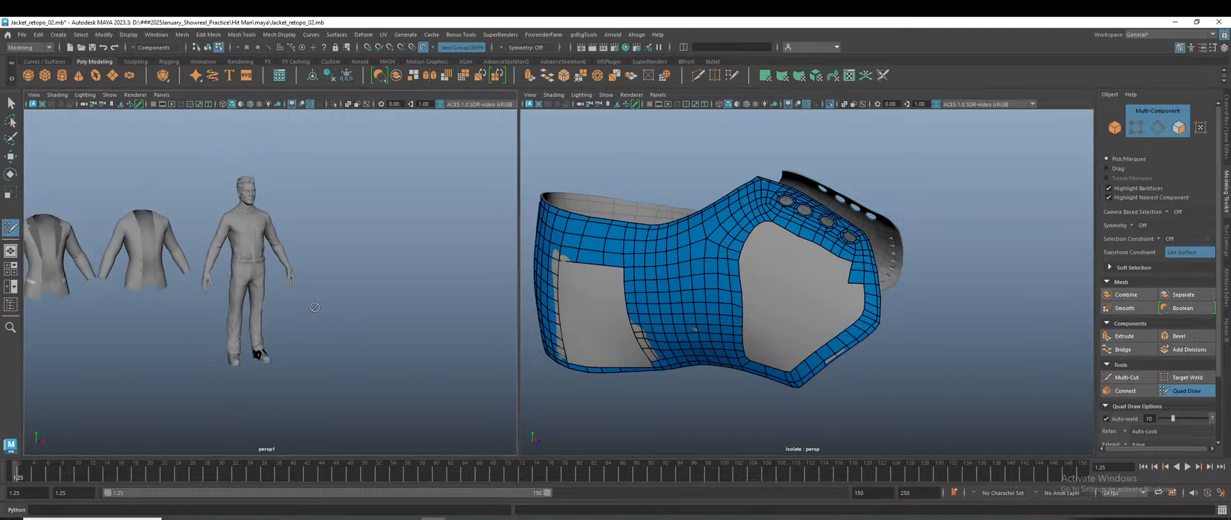
pyautogui.scroll(2, 315, 307)
pyautogui.scroll(2, 892, 389)
pyautogui.scroll(2, 802, 324)
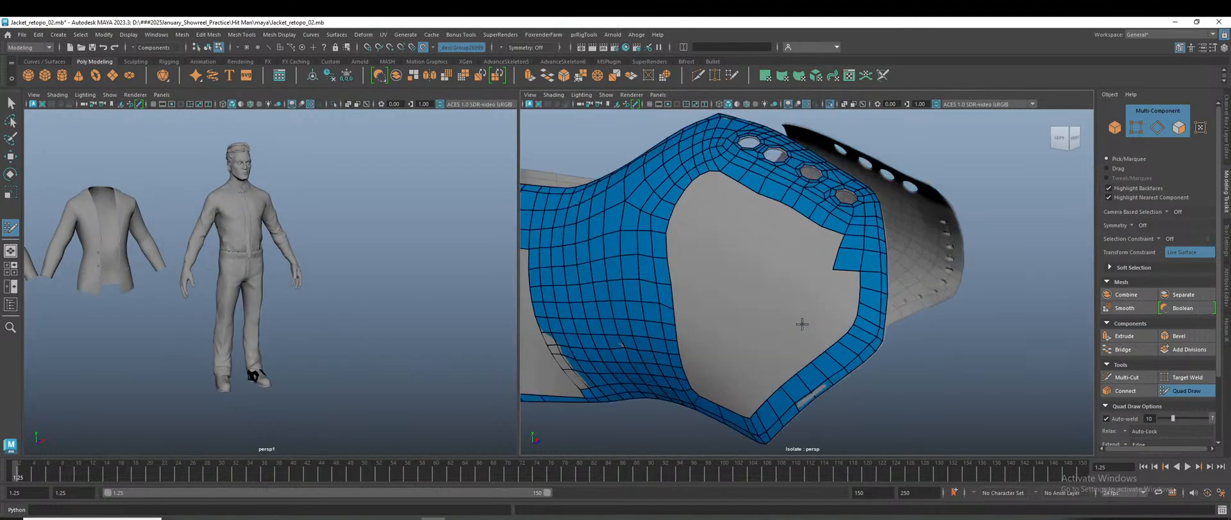
pyautogui.scroll(2, 802, 324)
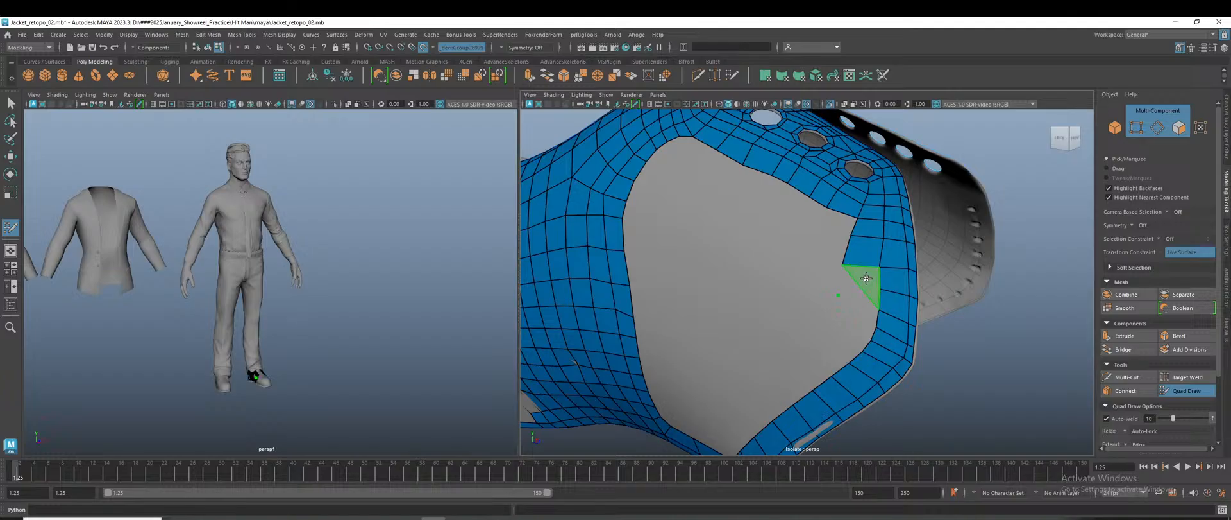
pyautogui.keyDown('ctrl'); pyautogui.keyDown('shift'); pyautogui.click(861, 278); pyautogui.keyUp('shift'); pyautogui.keyUp('ctrl')
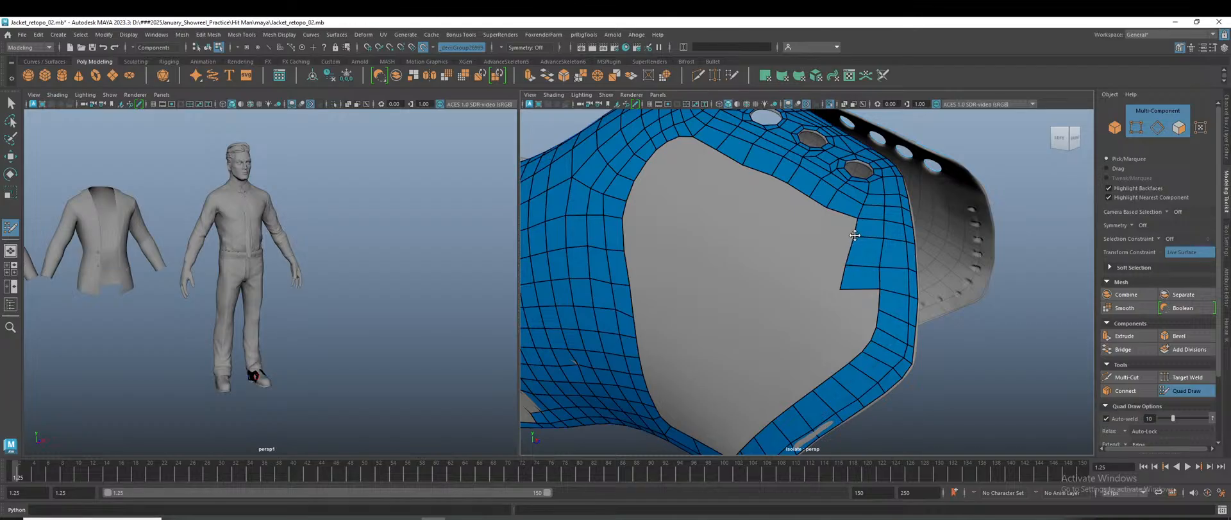
pyautogui.moveTo(840, 263)
pyautogui.keyDown('alt'); pyautogui.mouseDown(button='right')
pyautogui.moveTo(800, 267)
pyautogui.moveTo(838, 236)
pyautogui.mouseUp(button='right'); pyautogui.keyUp('alt')
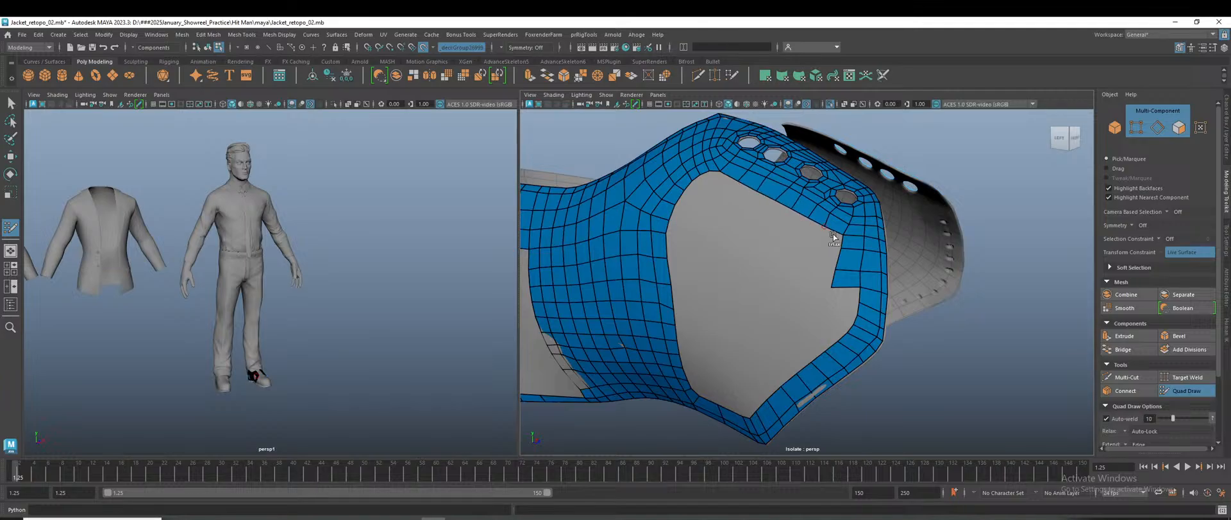
pyautogui.scroll(3, 842, 244)
pyautogui.moveTo(872, 200)
pyautogui.mouseDown()
pyautogui.moveTo(918, 239)
pyautogui.moveTo(916, 264)
pyautogui.mouseUp()
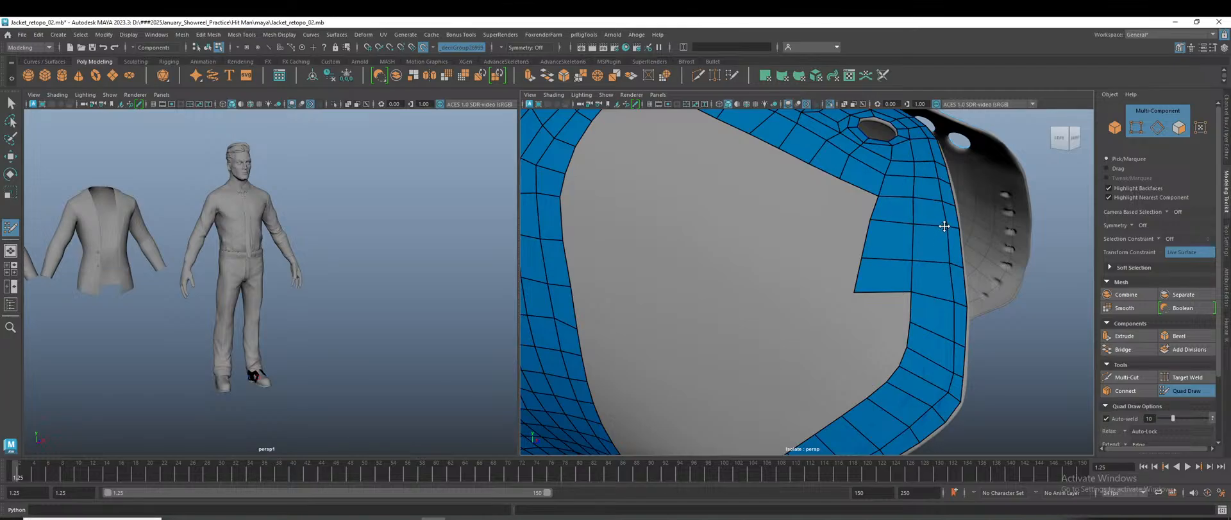
pyautogui.scroll(-7, 934, 316)
pyautogui.keyDown('alt'); pyautogui.moveTo(894, 377); pyautogui.dragTo(917, 380); pyautogui.keyUp('alt')
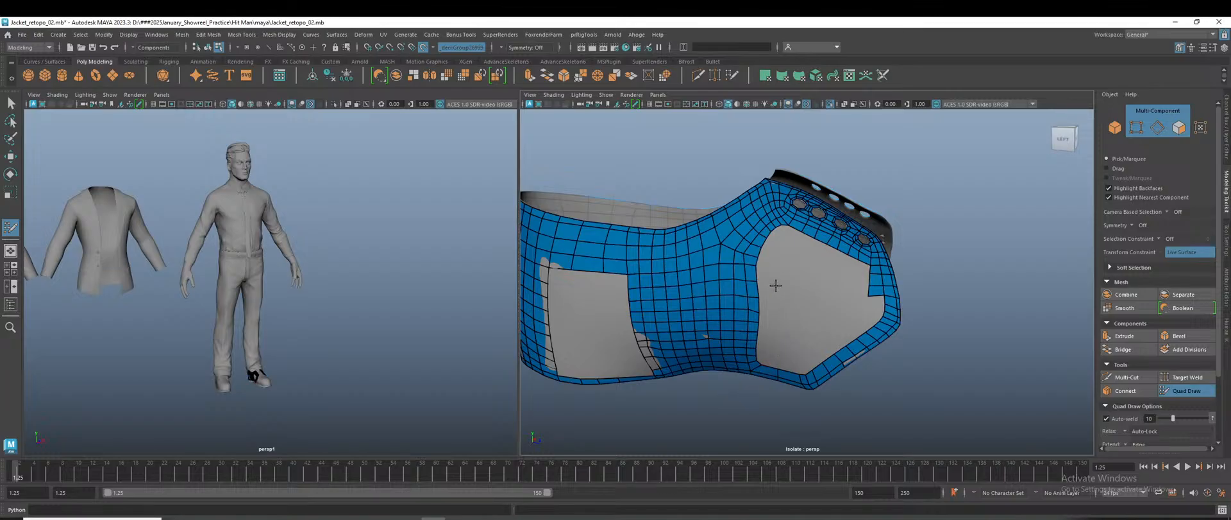
pyautogui.scroll(3, 778, 290)
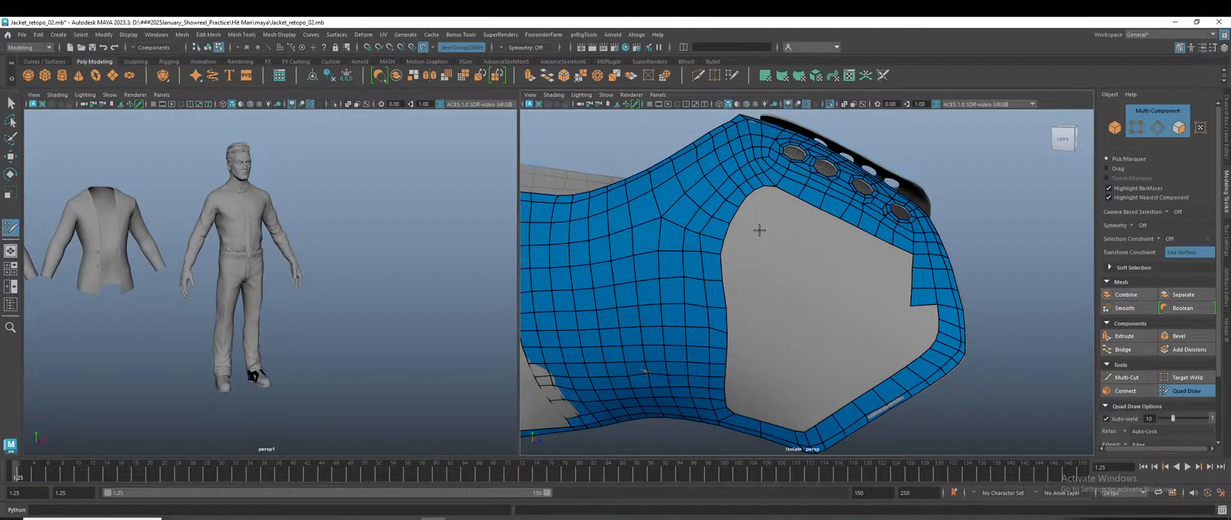
pyautogui.scroll(2, 760, 225)
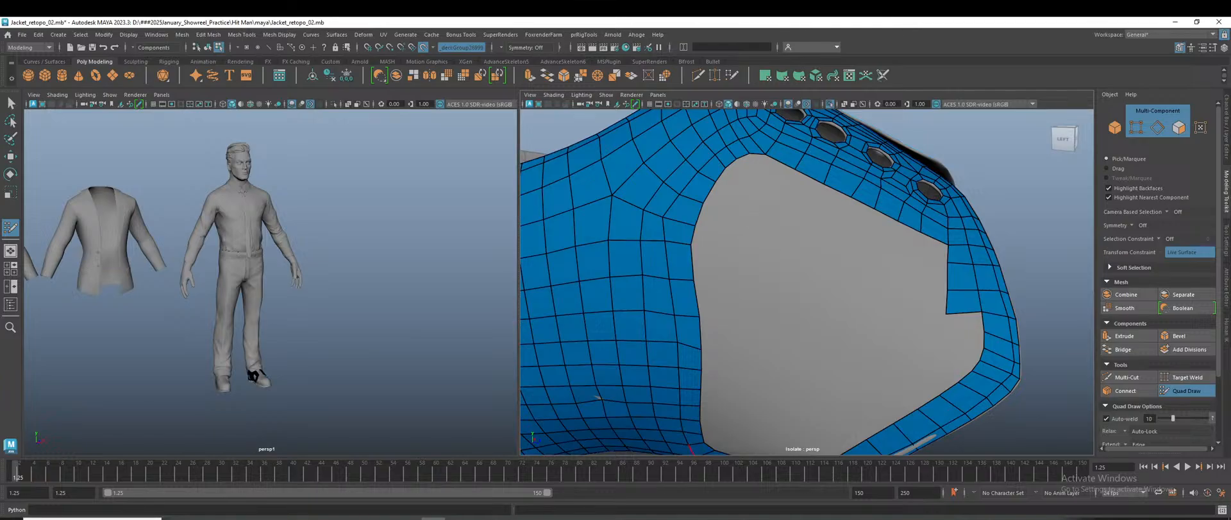
# Switch to OBS and activate the Screen and Face scene.
pyautogui.moveTo(805, 18)
pyautogui.mouseDown()
pyautogui.moveTo(806, 33)
pyautogui.moveTo(828, 18)
pyautogui.mouseUp()
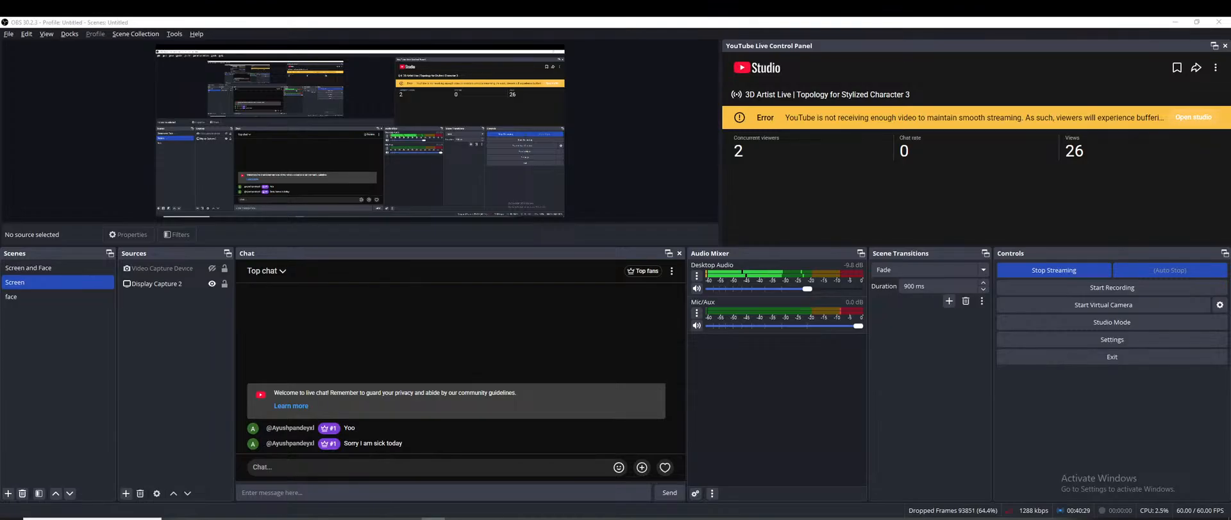
pyautogui.click(21, 268)
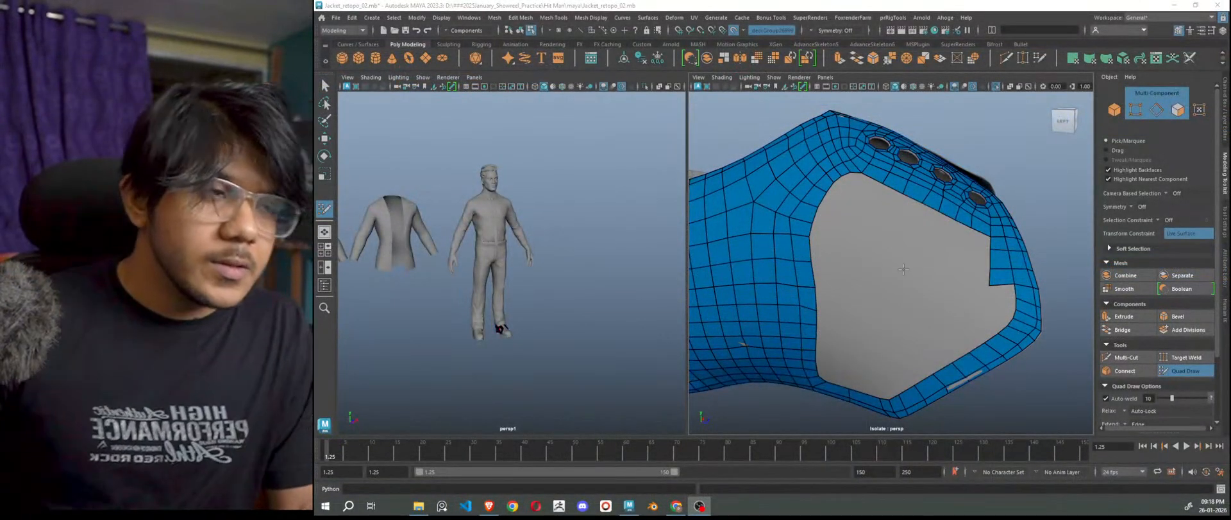
# Return to Maya and add a row of quads under the panel's upper border, from its rear end to the stepped front corner.
pyautogui.scroll(5, 851, 238)
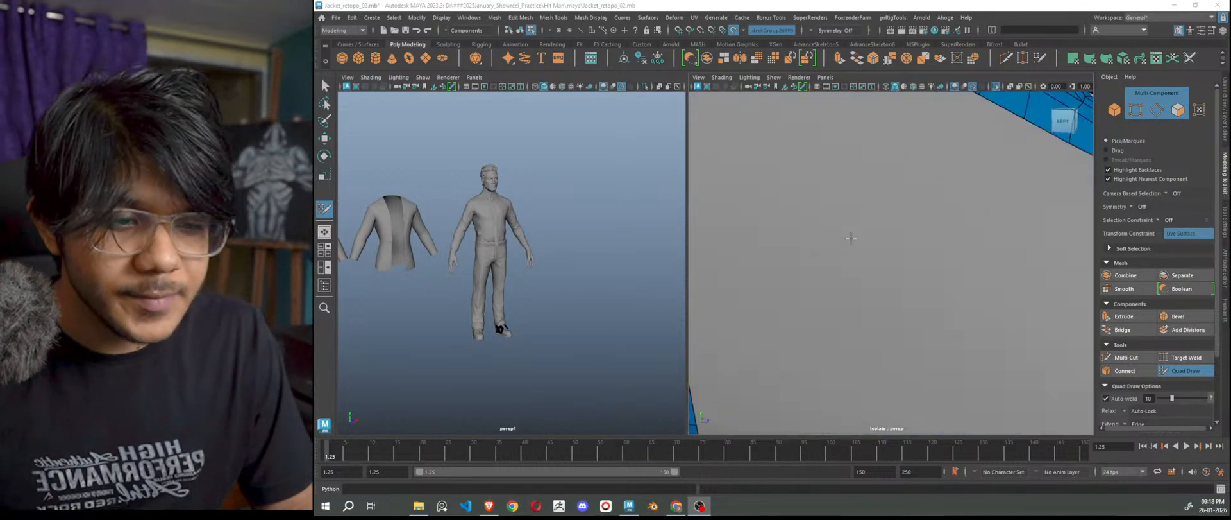
pyautogui.scroll(-5, 851, 238)
pyautogui.keyDown('alt'); pyautogui.moveTo(851, 238); pyautogui.dragTo(914, 240, button='right'); pyautogui.keyUp('alt')
pyautogui.keyDown('alt'); pyautogui.moveTo(914, 240); pyautogui.dragTo(917, 273); pyautogui.keyUp('alt')
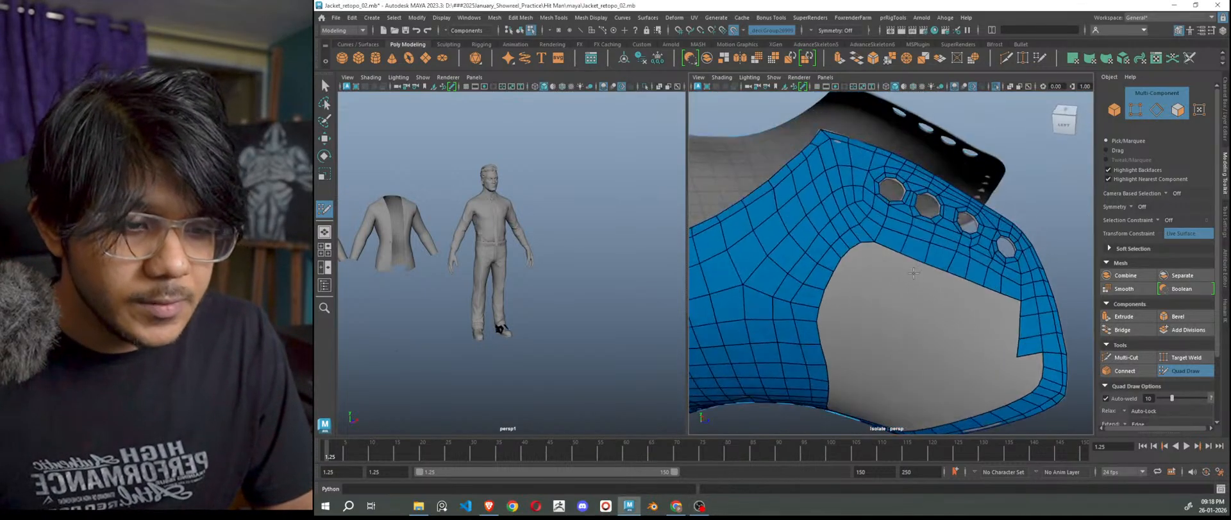
pyautogui.scroll(3, 917, 273)
pyautogui.keyDown('shift'); pyautogui.click(883, 248); pyautogui.keyUp('shift')
pyautogui.keyDown('shift'); pyautogui.click(920, 273); pyautogui.keyUp('shift')
pyautogui.keyDown('alt'); pyautogui.moveTo(959, 335); pyautogui.dragTo(832, 234); pyautogui.keyUp('alt')
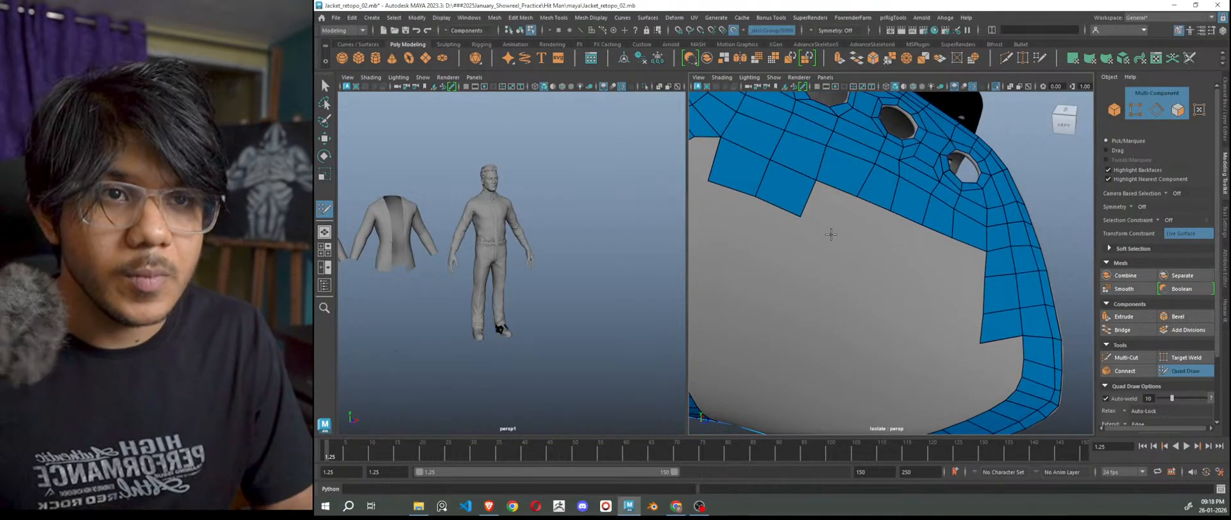
pyautogui.keyDown('shift'); pyautogui.click(834, 210); pyautogui.keyUp('shift')
pyautogui.click(883, 247)
pyautogui.keyDown('shift'); pyautogui.click(864, 221); pyautogui.keyUp('shift')
pyautogui.click(921, 260)
pyautogui.keyDown('shift'); pyautogui.click(905, 242); pyautogui.keyUp('shift')
pyautogui.keyDown('shift'); pyautogui.click(939, 255); pyautogui.keyUp('shift')
pyautogui.keyDown('shift'); pyautogui.click(967, 262); pyautogui.keyUp('shift')
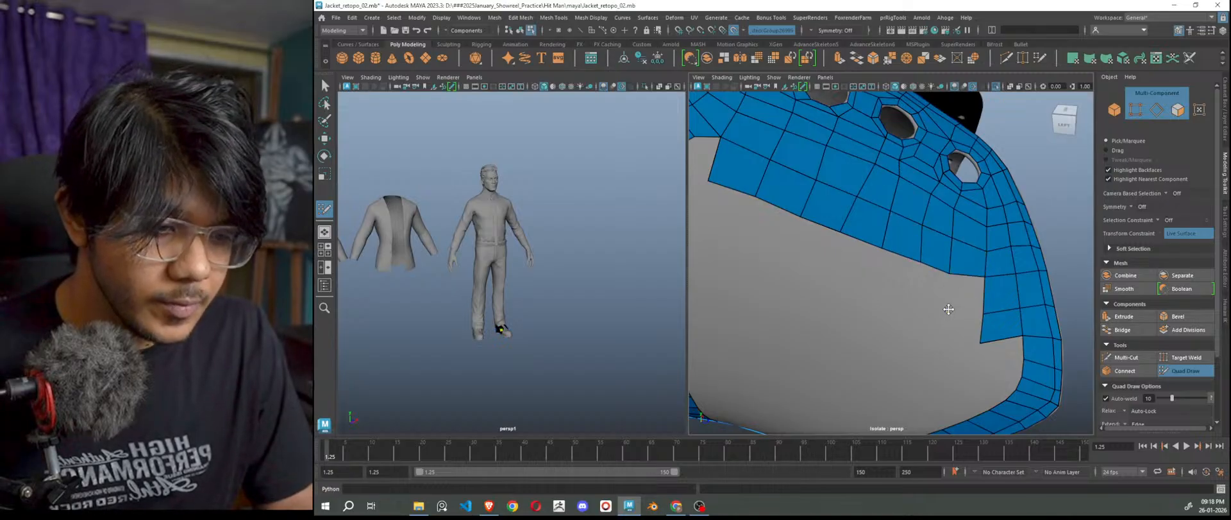
# Add a further row of quads beneath the new one, working from the stepped front corner back toward the panel's rear.
pyautogui.keyDown('shift'); pyautogui.click(962, 290); pyautogui.keyUp('shift')
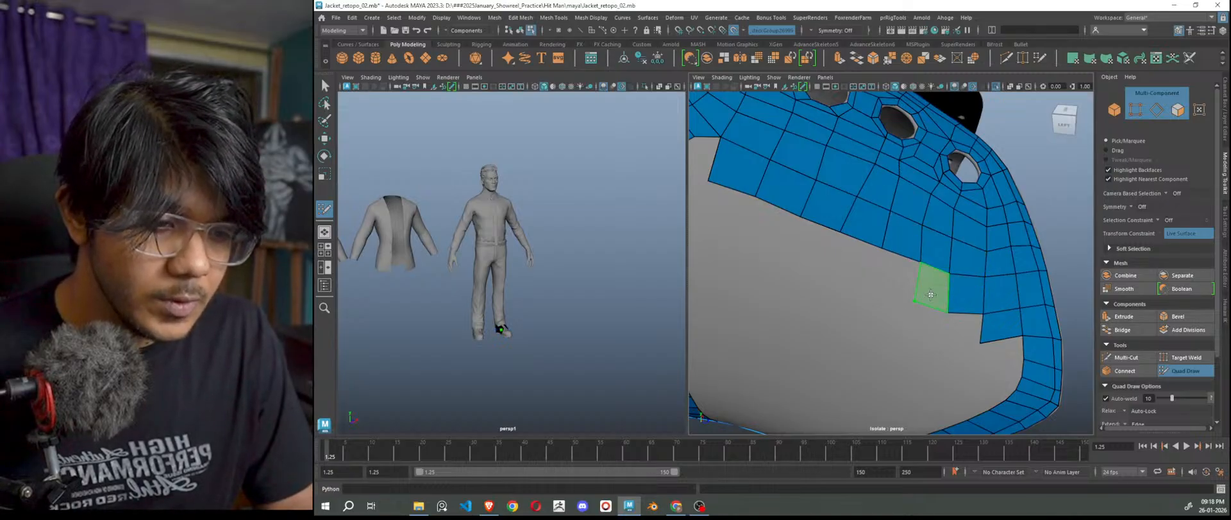
pyautogui.keyDown('shift'); pyautogui.click(940, 286); pyautogui.keyUp('shift')
pyautogui.keyDown('shift'); pyautogui.click(898, 276); pyautogui.keyUp('shift')
pyautogui.click(824, 268)
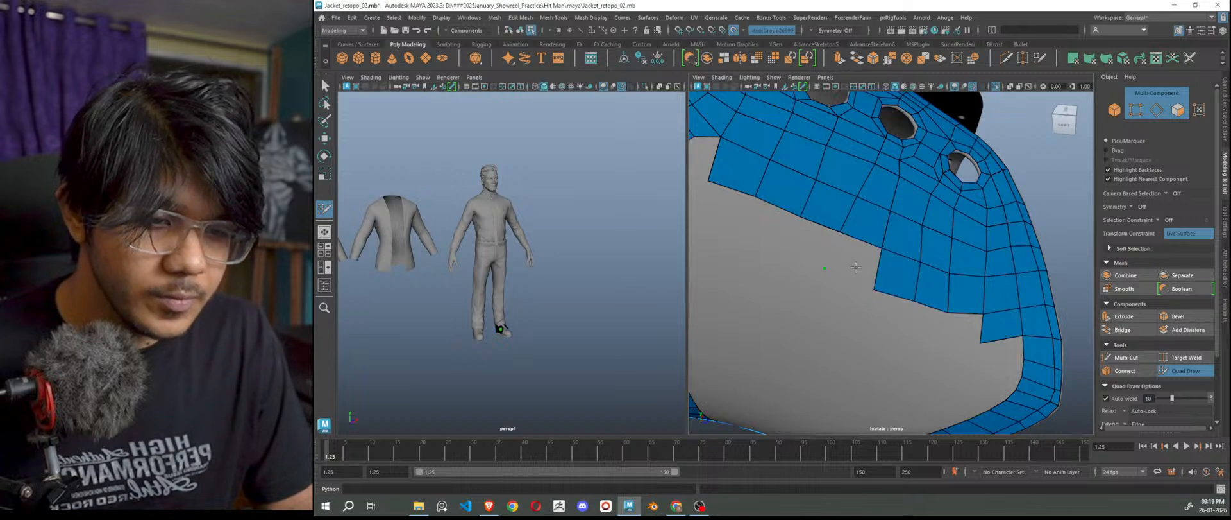
pyautogui.keyDown('shift'); pyautogui.click(852, 265); pyautogui.keyUp('shift')
pyautogui.click(783, 254)
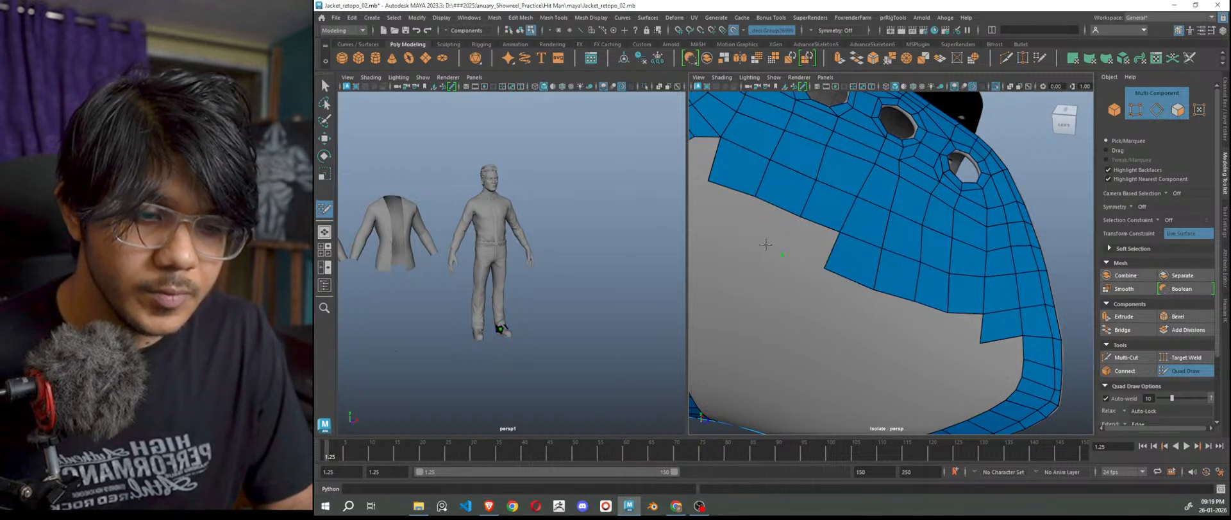
pyautogui.click(740, 229)
pyautogui.keyDown('shift'); pyautogui.click(769, 228); pyautogui.keyUp('shift')
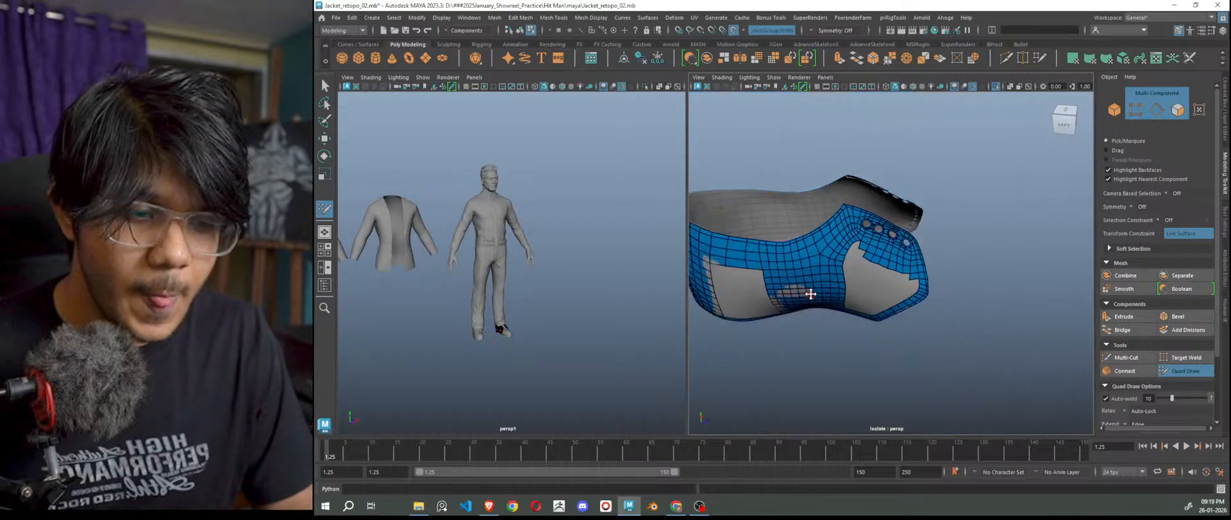
# Adjust the vertices of the newly added rows below the eyelets to even out their spacing.
pyautogui.scroll(5, 808, 293)
pyautogui.keyDown('alt'); pyautogui.moveTo(809, 293); pyautogui.dragTo(879, 289, button='middle'); pyautogui.keyUp('alt')
pyautogui.scroll(5, 879, 289)
pyautogui.keyDown('alt'); pyautogui.moveTo(879, 289); pyautogui.dragTo(889, 273); pyautogui.keyUp('alt')
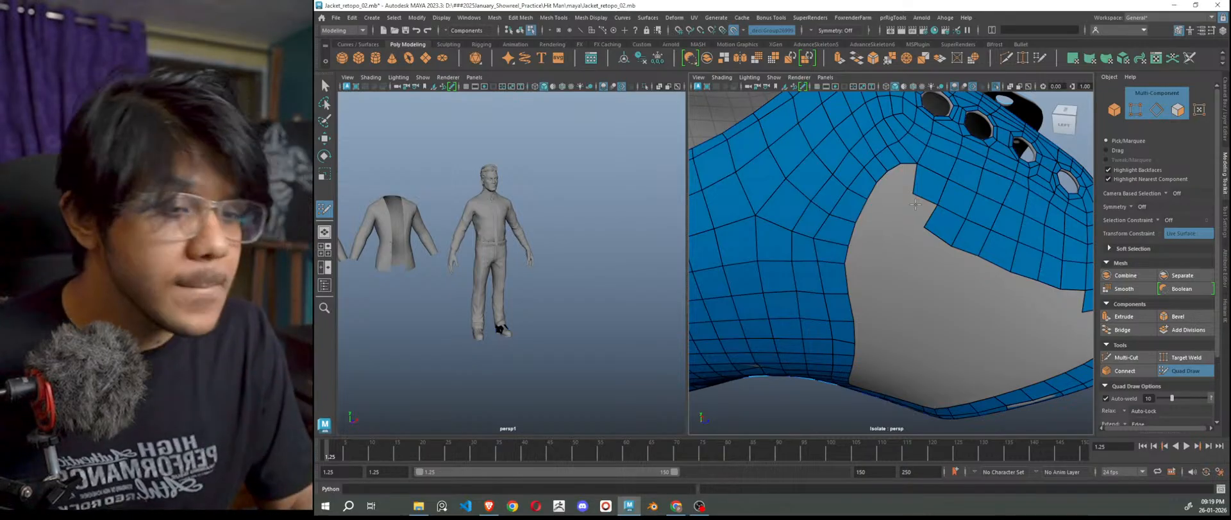
pyautogui.scroll(3, 931, 224)
pyautogui.moveTo(984, 222); pyautogui.dragTo(1008, 240)
pyautogui.scroll(-10, 993, 236)
pyautogui.keyDown('alt'); pyautogui.moveTo(956, 321); pyautogui.dragTo(951, 303); pyautogui.keyUp('alt')
pyautogui.scroll(2, 951, 304)
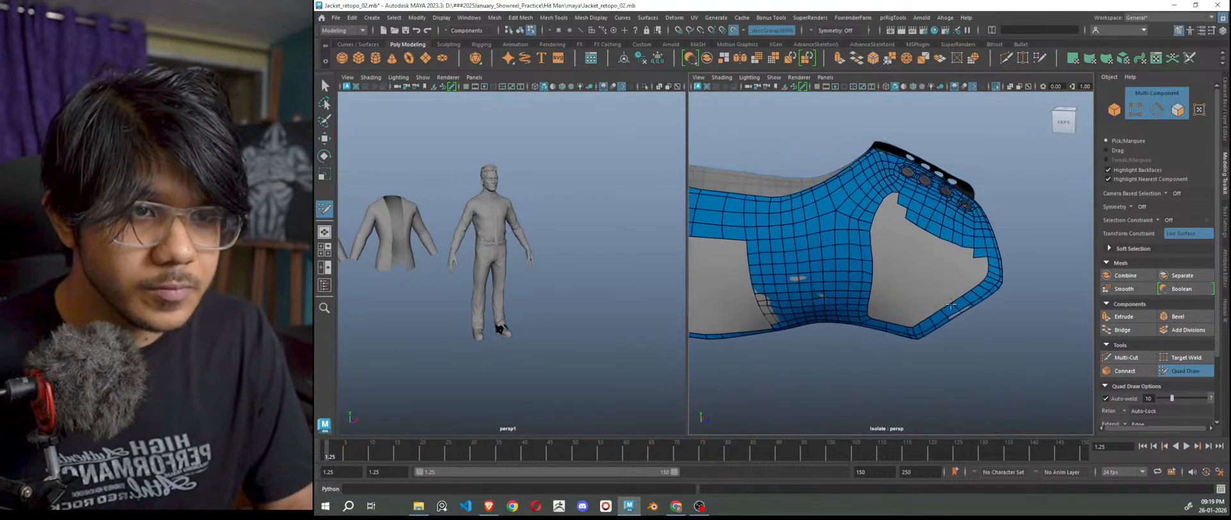
# Fill quads across the open panel's upper rear corner to continue the row toward the rear border.
pyautogui.scroll(5, 952, 303)
pyautogui.scroll(2, 995, 339)
pyautogui.scroll(2, 971, 239)
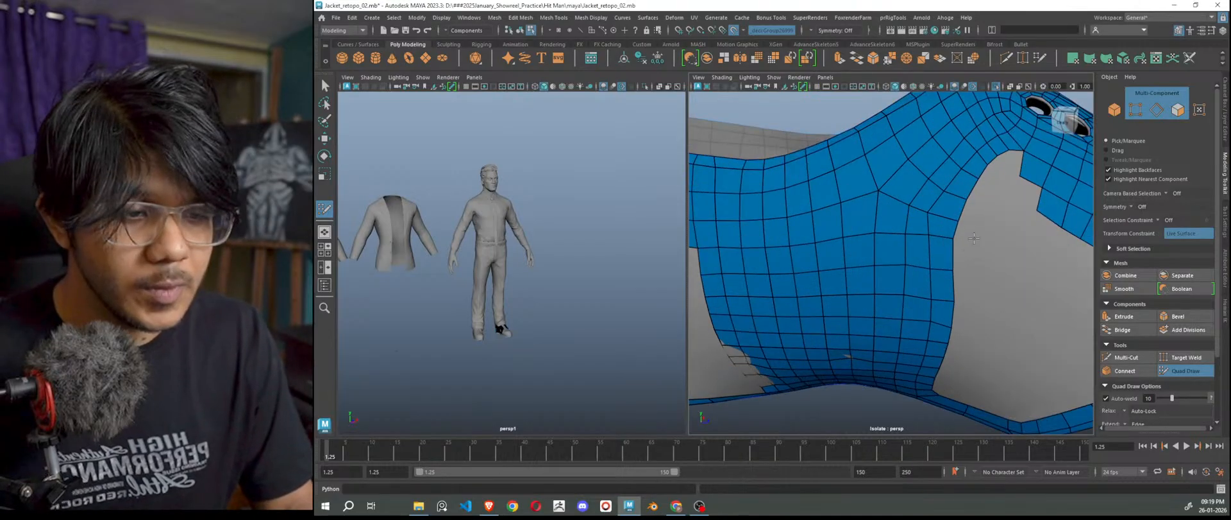
pyautogui.keyDown('alt'); pyautogui.moveTo(972, 239); pyautogui.dragTo(1002, 278); pyautogui.keyUp('alt')
pyautogui.scroll(3, 1002, 278)
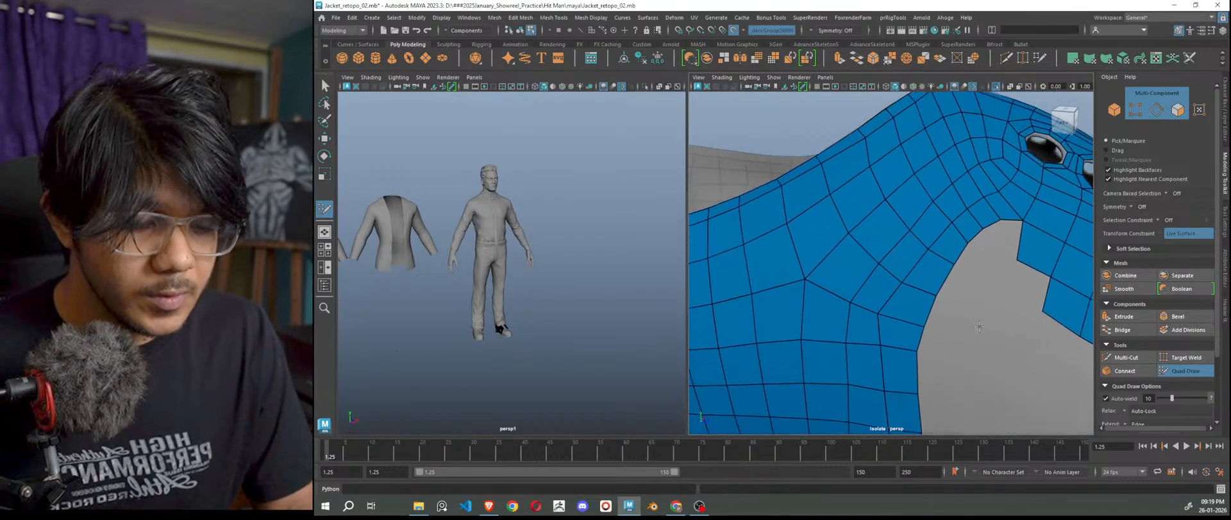
pyautogui.keyDown('shift'); pyautogui.click(1000, 255); pyautogui.keyUp('shift')
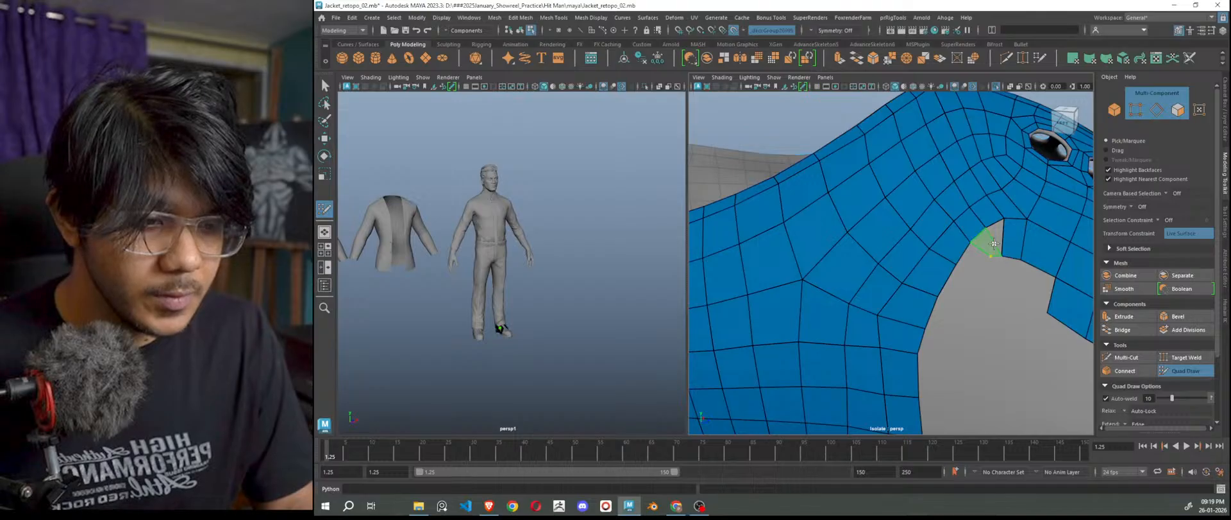
pyautogui.keyDown('shift'); pyautogui.click(996, 242); pyautogui.keyUp('shift')
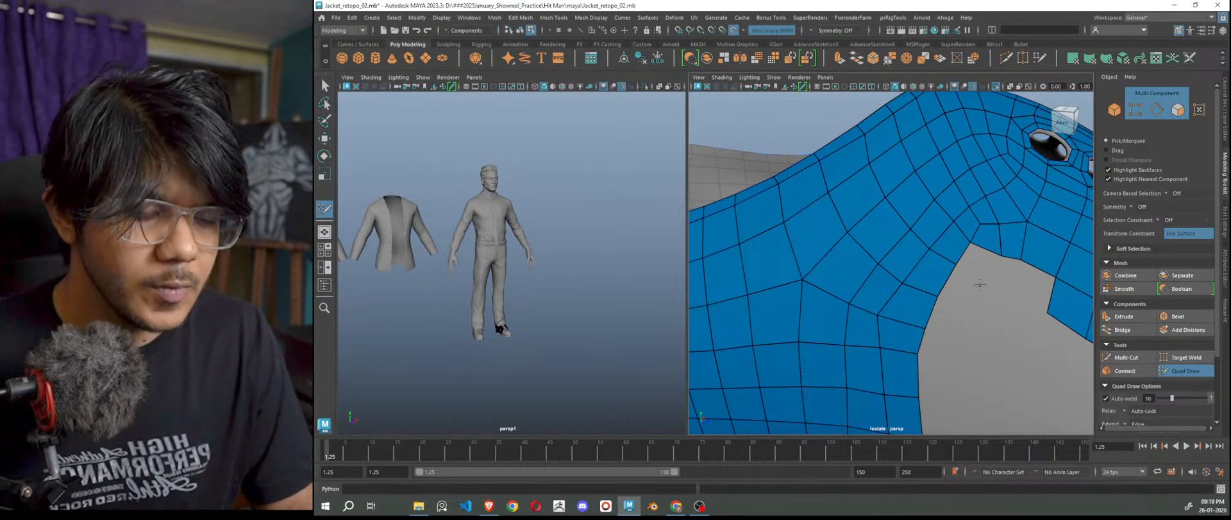
# Add quads in the stepped gap beneath the rear eyelets and reposition its corner vertex to even out the panel's upper border.
pyautogui.press('f')
pyautogui.keyDown('alt'); pyautogui.moveTo(943, 315); pyautogui.dragTo(931, 314); pyautogui.keyUp('alt')
pyautogui.scroll(5, 931, 315)
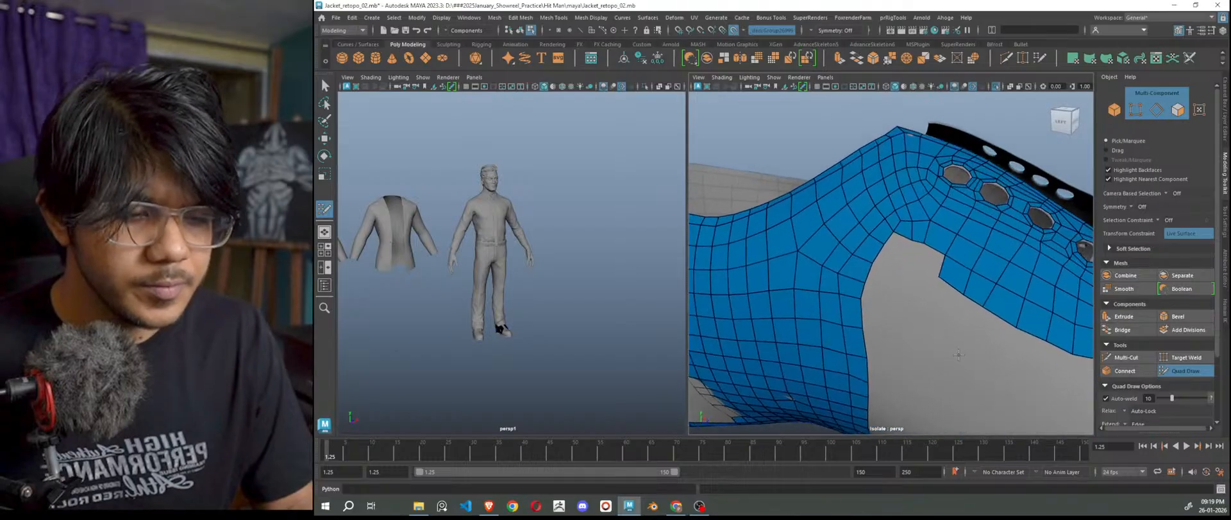
pyautogui.scroll(-2, 899, 276)
pyautogui.scroll(3, 899, 276)
pyautogui.click(928, 294)
pyautogui.keyDown('shift'); pyautogui.click(959, 266); pyautogui.keyUp('shift')
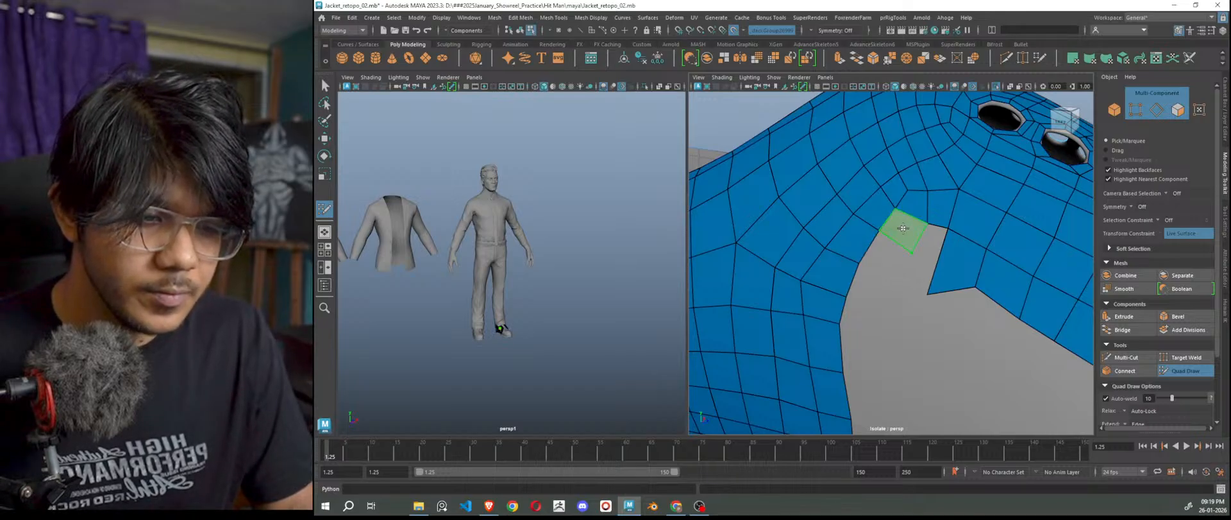
pyautogui.keyDown('shift'); pyautogui.click(907, 251); pyautogui.keyUp('shift')
pyautogui.moveTo(930, 296); pyautogui.dragTo(935, 264)
pyautogui.keyDown('shift'); pyautogui.click(928, 248); pyautogui.keyUp('shift')
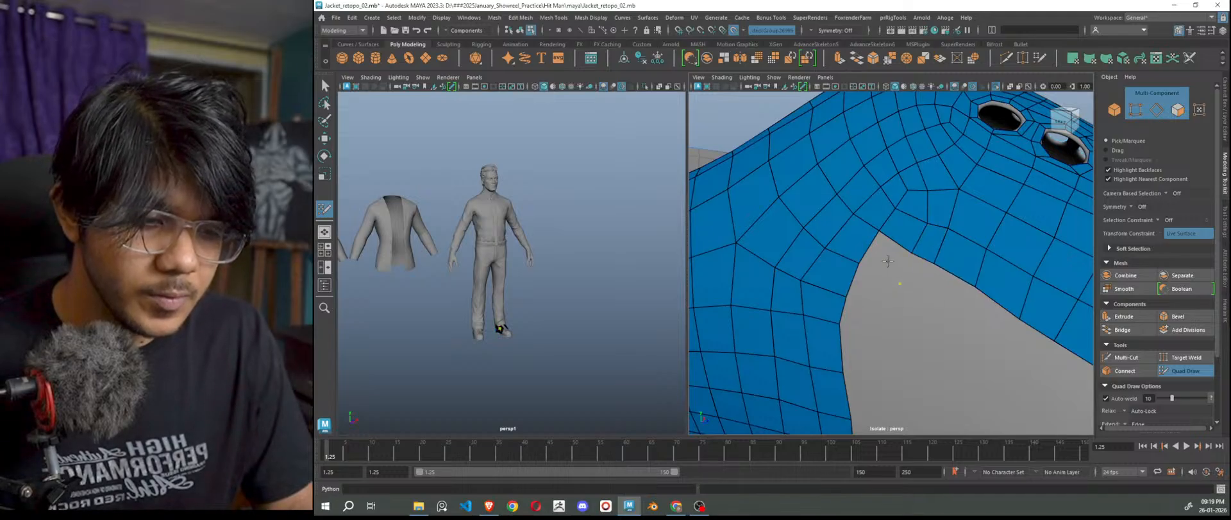
# Begin another row with three quads from the panel's upper rear corner and relax the surrounding vertices.
pyautogui.keyDown('shift'); pyautogui.click(895, 271); pyautogui.keyUp('shift')
pyautogui.keyDown('shift'); pyautogui.click(921, 281); pyautogui.keyUp('shift')
pyautogui.click(965, 321)
pyautogui.keyDown('shift'); pyautogui.click(941, 277); pyautogui.keyUp('shift')
pyautogui.moveTo(938, 274)
pyautogui.keyDown('shift'); pyautogui.mouseDown()
pyautogui.moveTo(940, 245)
pyautogui.moveTo(921, 236)
pyautogui.moveTo(953, 220)
pyautogui.moveTo(896, 205)
pyautogui.moveTo(893, 173)
pyautogui.moveTo(861, 146)
pyautogui.moveTo(823, 142)
pyautogui.moveTo(775, 184)
pyautogui.moveTo(756, 259)
pyautogui.moveTo(732, 231)
pyautogui.moveTo(734, 266)
pyautogui.mouseUp(); pyautogui.keyUp('shift')
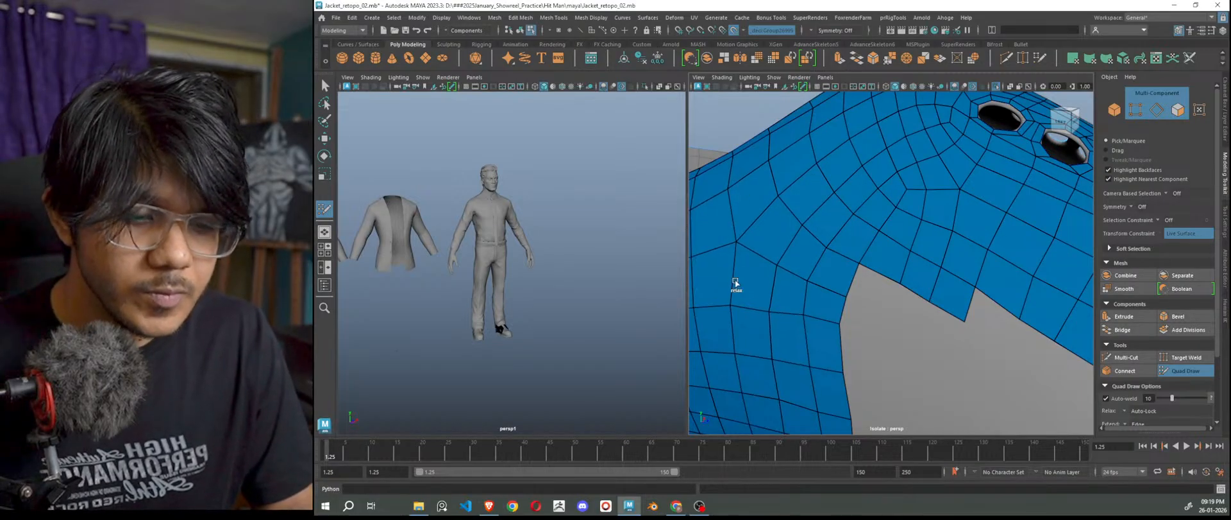
# Place guide points along the panel's upper border and fill the rest of the row up to the stepped front corner.
pyautogui.scroll(-10, 922, 317)
pyautogui.scroll(8, 922, 317)
pyautogui.keyDown('alt'); pyautogui.moveTo(934, 370); pyautogui.dragTo(927, 256); pyautogui.keyUp('alt')
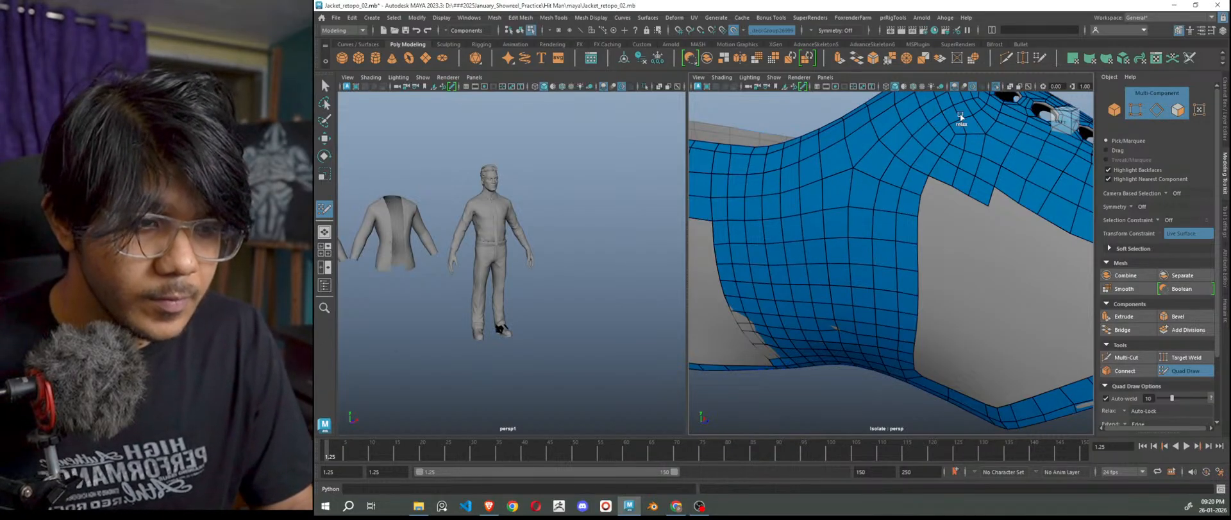
pyautogui.press('f')
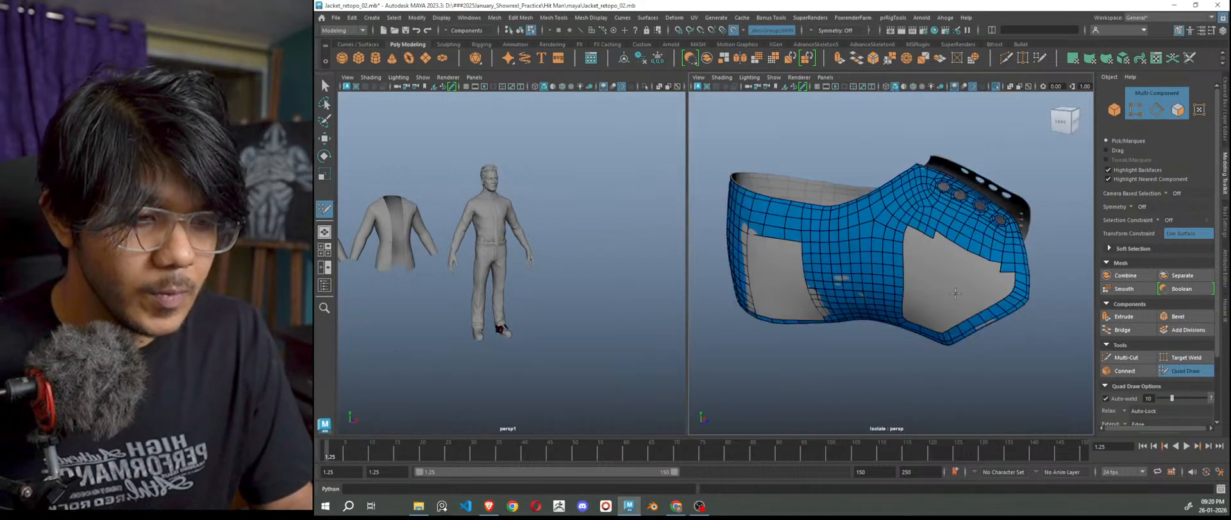
pyautogui.scroll(8, 955, 293)
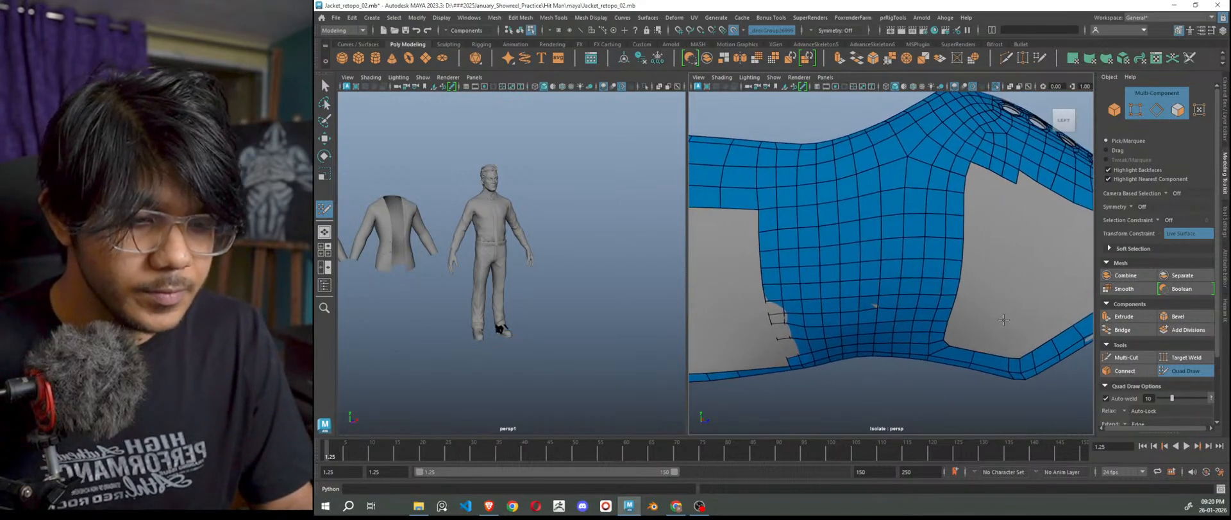
pyautogui.keyDown('alt'); pyautogui.moveTo(1004, 320); pyautogui.dragTo(912, 326); pyautogui.keyUp('alt')
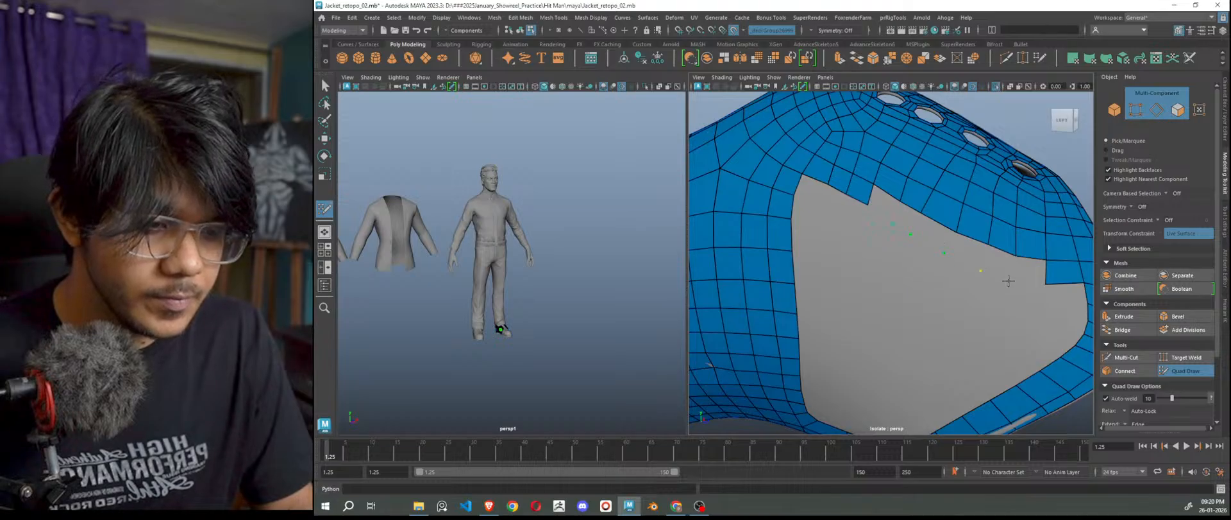
pyautogui.keyDown('shift'); pyautogui.click(899, 220); pyautogui.keyUp('shift')
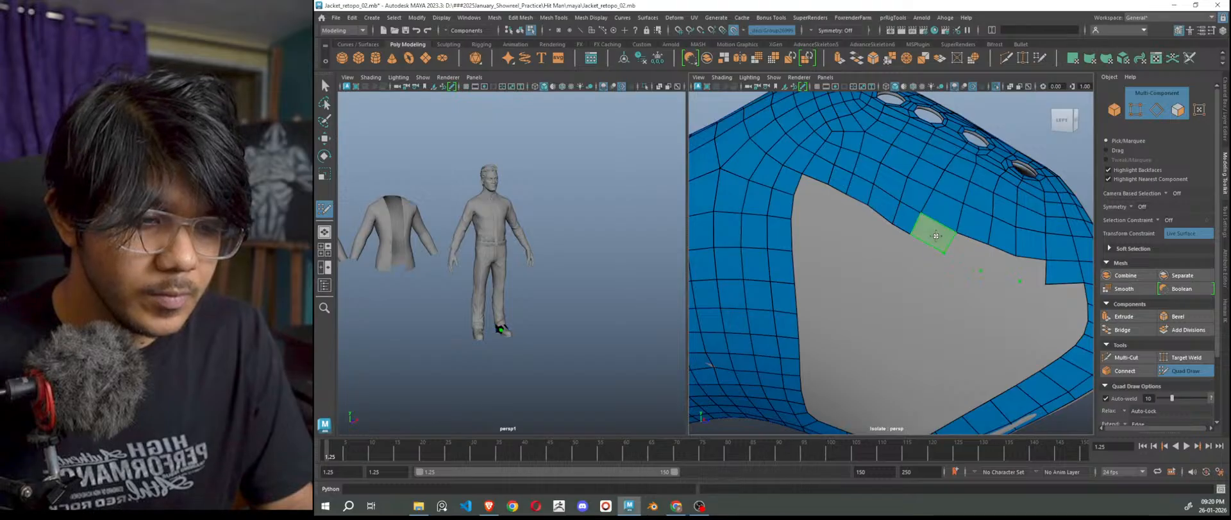
pyautogui.keyDown('shift'); pyautogui.click(933, 233); pyautogui.keyUp('shift')
pyautogui.keyDown('shift'); pyautogui.click(967, 250); pyautogui.keyUp('shift')
pyautogui.keyDown('shift'); pyautogui.click(1002, 261); pyautogui.keyUp('shift')
pyautogui.keyDown('shift'); pyautogui.click(1031, 270); pyautogui.keyUp('shift')
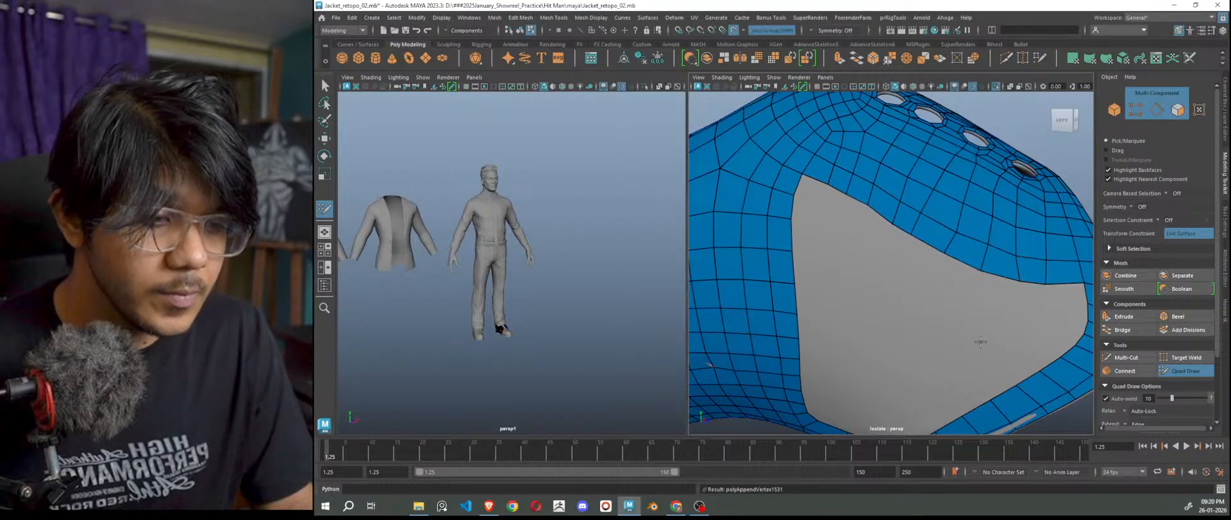
pyautogui.scroll(-10, 982, 341)
pyautogui.keyDown('alt'); pyautogui.moveTo(944, 328); pyautogui.dragTo(858, 361); pyautogui.keyUp('alt')
pyautogui.scroll(3, 507, 301)
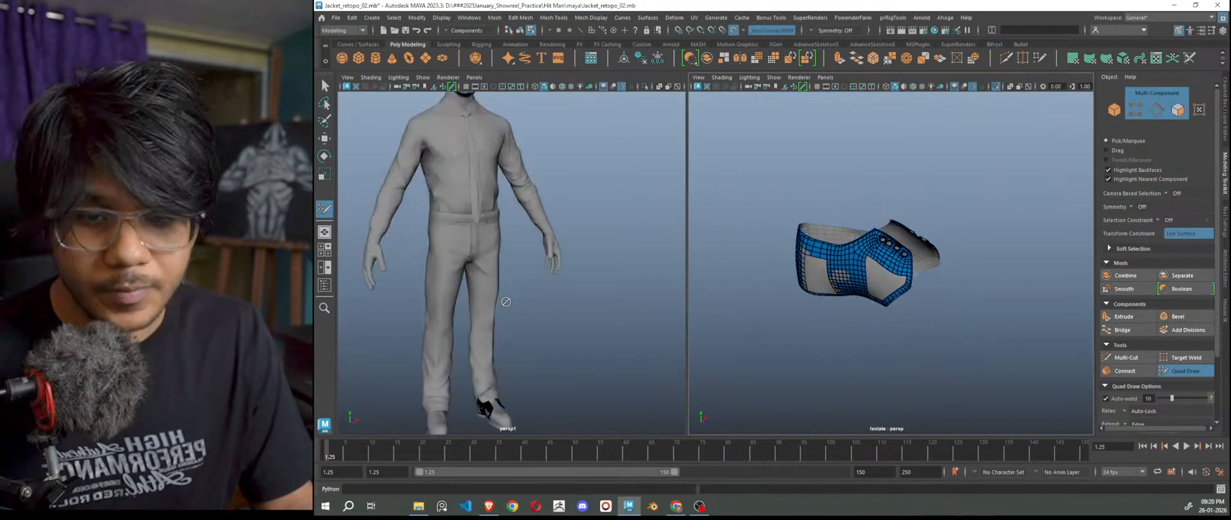
pyautogui.scroll(4, 506, 302)
pyautogui.scroll(-4, 513, 306)
pyautogui.moveTo(559, 312)
pyautogui.keyDown('alt'); pyautogui.mouseDown()
pyautogui.moveTo(544, 311)
pyautogui.moveTo(562, 310)
pyautogui.mouseUp(); pyautogui.keyUp('alt')
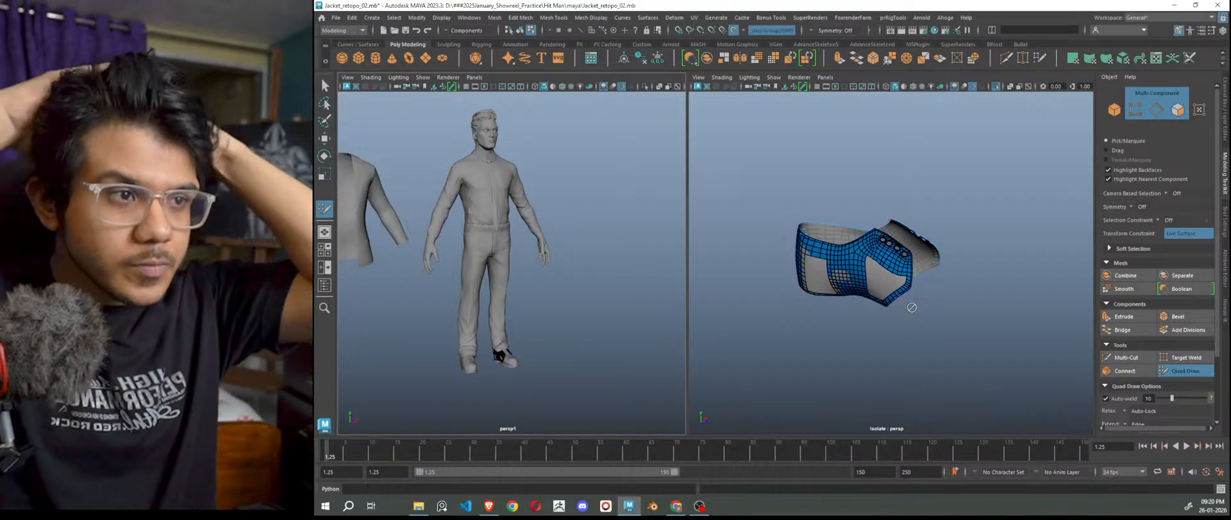
# Start a further row of quads under the panel's upper border, working forward from its rear corner.
pyautogui.scroll(6, 897, 315)
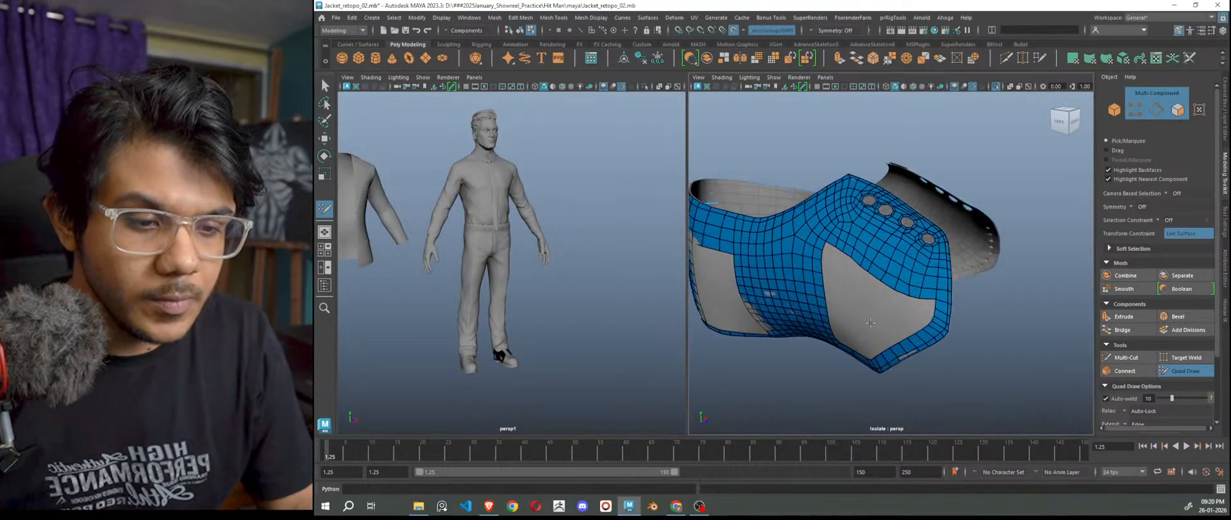
pyautogui.scroll(6, 888, 319)
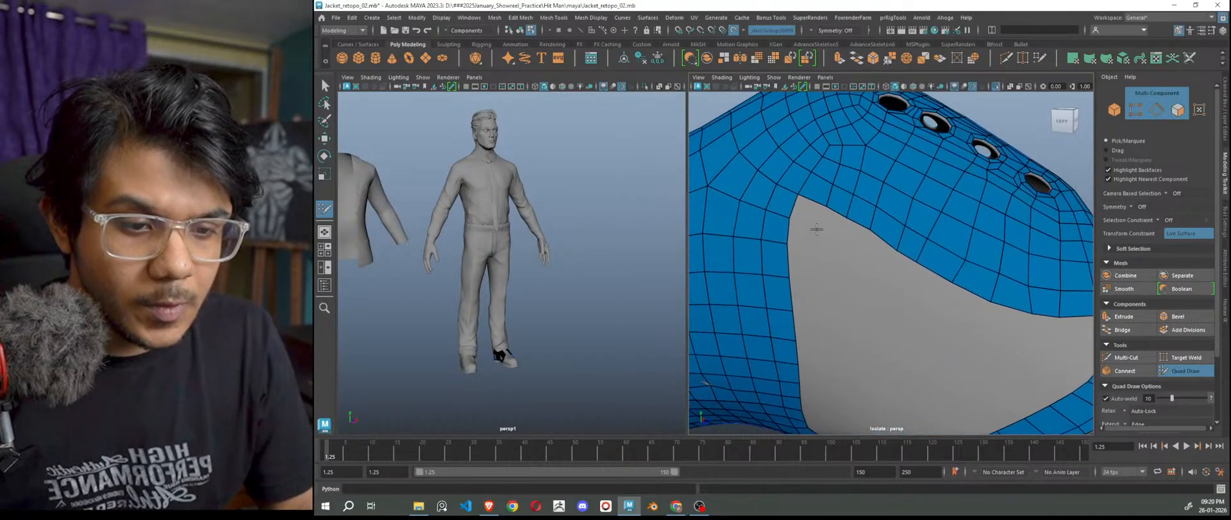
pyautogui.click(815, 222)
pyautogui.keyDown('shift'); pyautogui.click(805, 212); pyautogui.keyUp('shift')
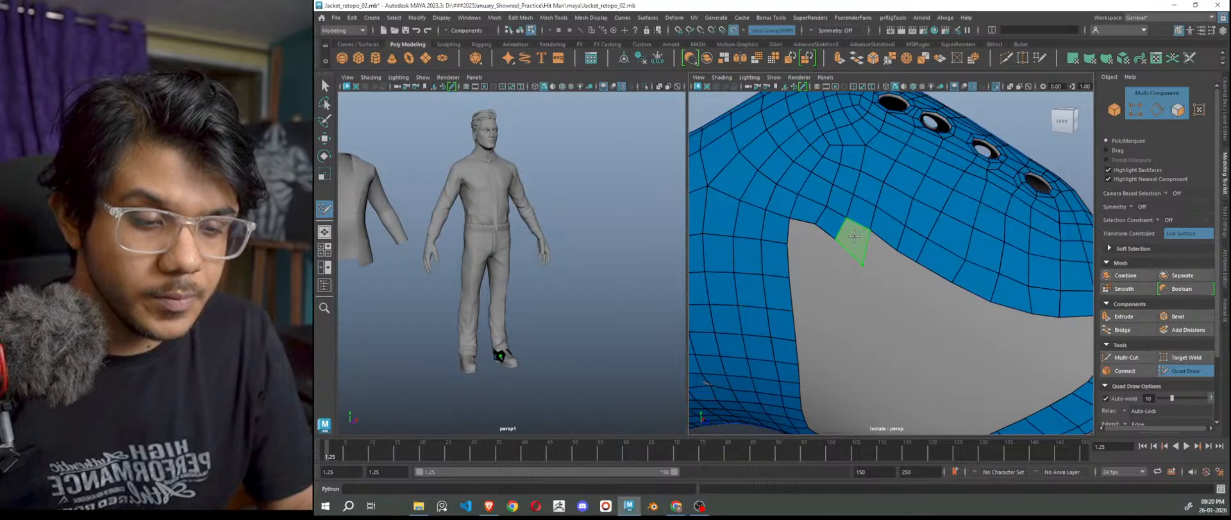
pyautogui.keyDown('shift'); pyautogui.click(855, 236); pyautogui.keyUp('shift')
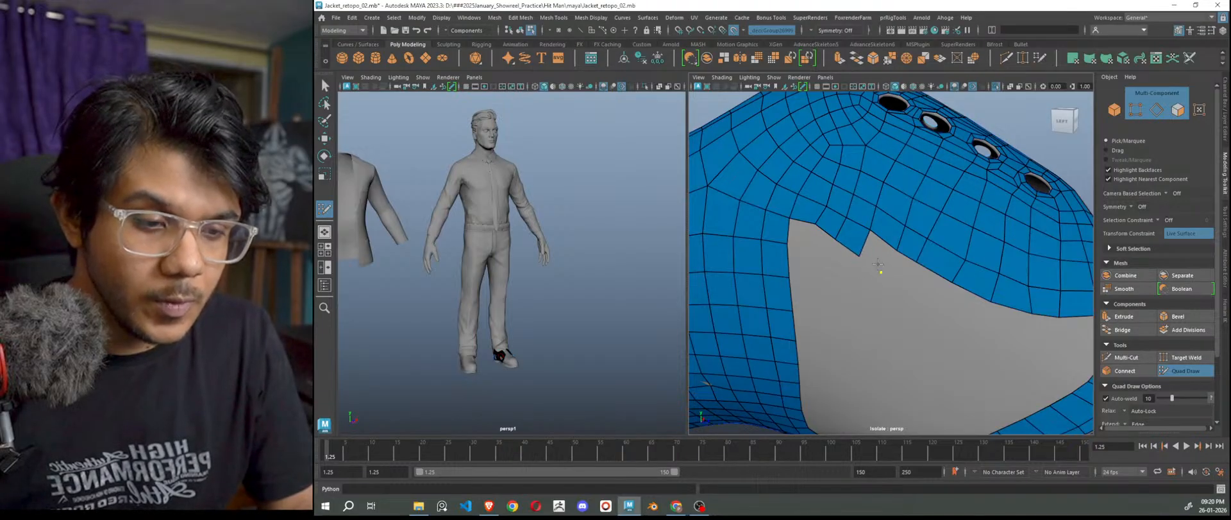
pyautogui.keyDown('shift'); pyautogui.click(874, 249); pyautogui.keyUp('shift')
pyautogui.click(940, 308)
pyautogui.keyDown('shift'); pyautogui.click(902, 270); pyautogui.keyUp('shift')
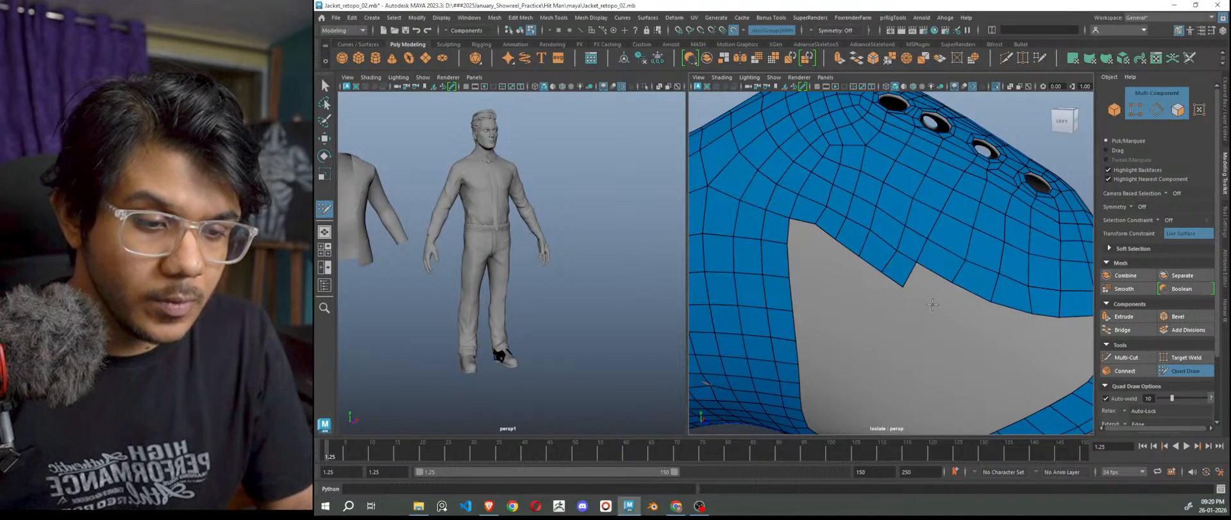
# Continue the row of quads forward to the panel's front corner and relax the vertices above it.
pyautogui.click(976, 329)
pyautogui.keyDown('shift'); pyautogui.click(932, 289); pyautogui.keyUp('shift')
pyautogui.keyDown('shift'); pyautogui.click(970, 306); pyautogui.keyUp('shift')
pyautogui.scroll(-3, 970, 314)
pyautogui.keyDown('shift'); pyautogui.click(963, 302); pyautogui.keyUp('shift')
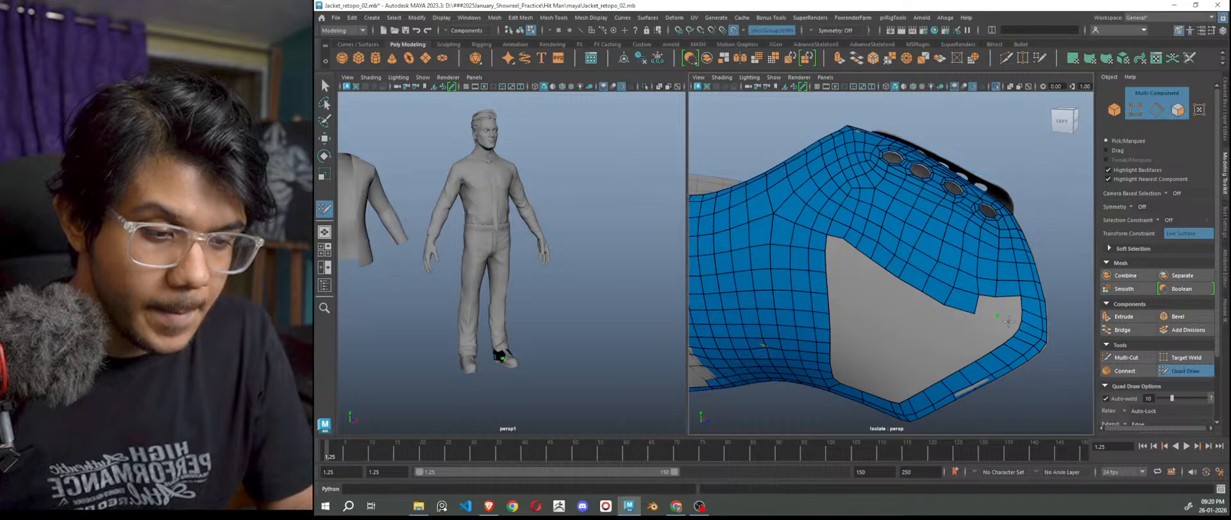
pyautogui.scroll(4, 1007, 320)
pyautogui.keyDown('alt'); pyautogui.moveTo(1007, 320); pyautogui.dragTo(964, 311, button='middle'); pyautogui.keyUp('alt')
pyautogui.keyDown('shift'); pyautogui.click(962, 310); pyautogui.keyUp('shift')
pyautogui.moveTo(975, 337)
pyautogui.keyDown('shift'); pyautogui.mouseDown()
pyautogui.moveTo(926, 269)
pyautogui.moveTo(825, 237)
pyautogui.mouseUp(); pyautogui.keyUp('shift')
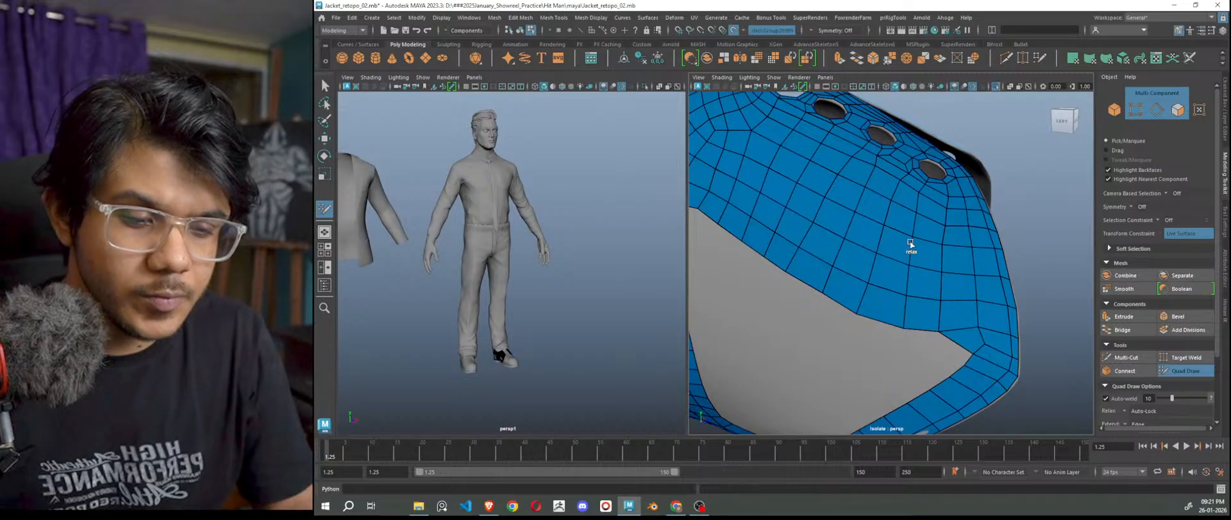
# Try to fill two quads directly across the panel's upper rear corner, and undo them.
pyautogui.keyDown('alt'); pyautogui.moveTo(907, 289); pyautogui.dragTo(855, 327, button='right'); pyautogui.keyUp('alt')
pyautogui.keyDown('alt'); pyautogui.moveTo(855, 327); pyautogui.dragTo(871, 312); pyautogui.keyUp('alt')
pyautogui.scroll(5, 871, 312)
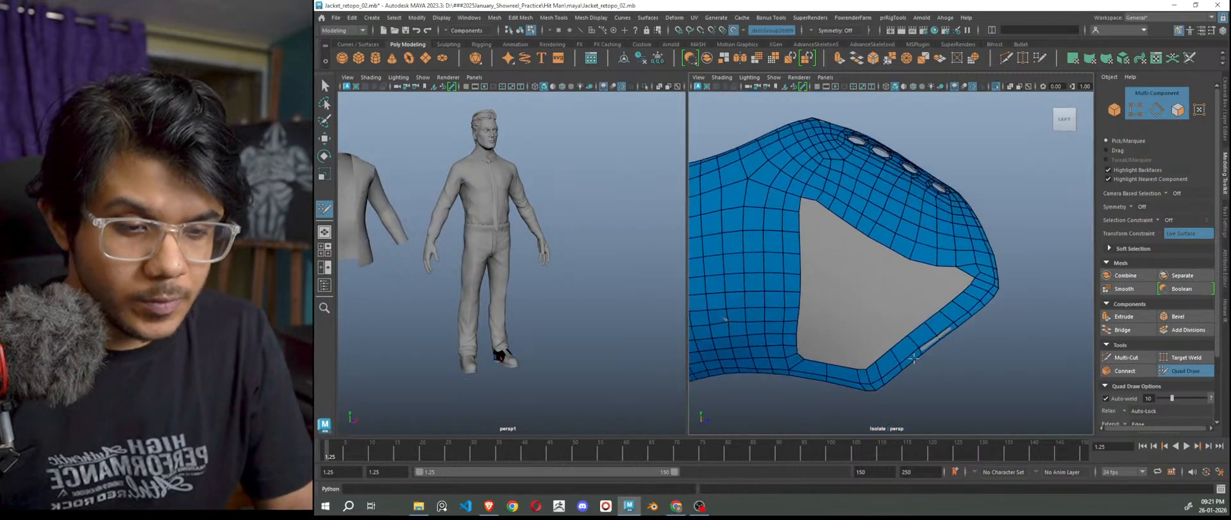
pyautogui.keyDown('shift'); pyautogui.click(804, 202); pyautogui.keyUp('shift')
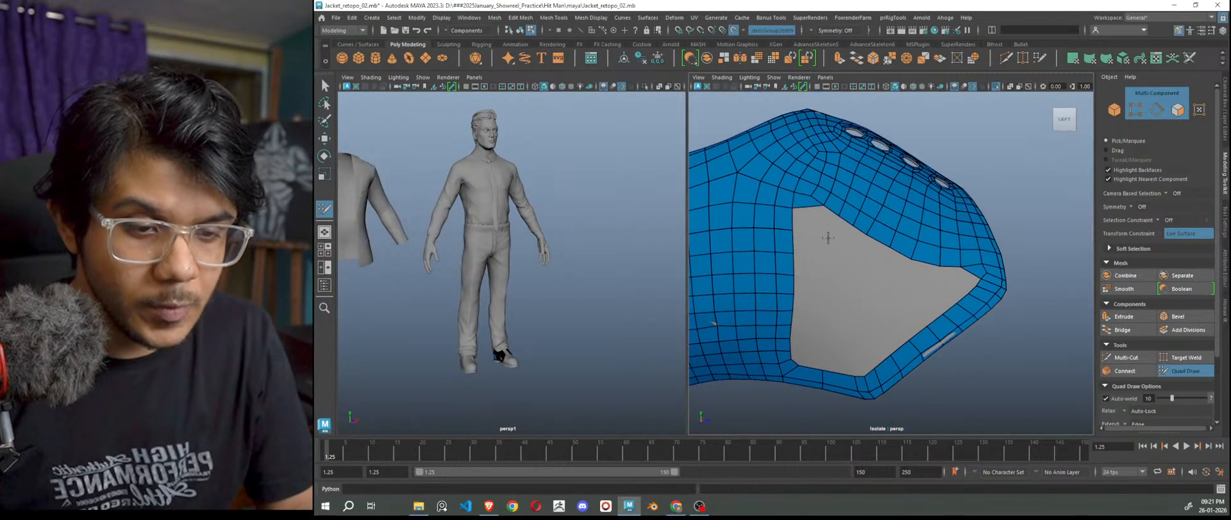
pyautogui.keyDown('shift'); pyautogui.click(815, 228); pyautogui.keyUp('shift')
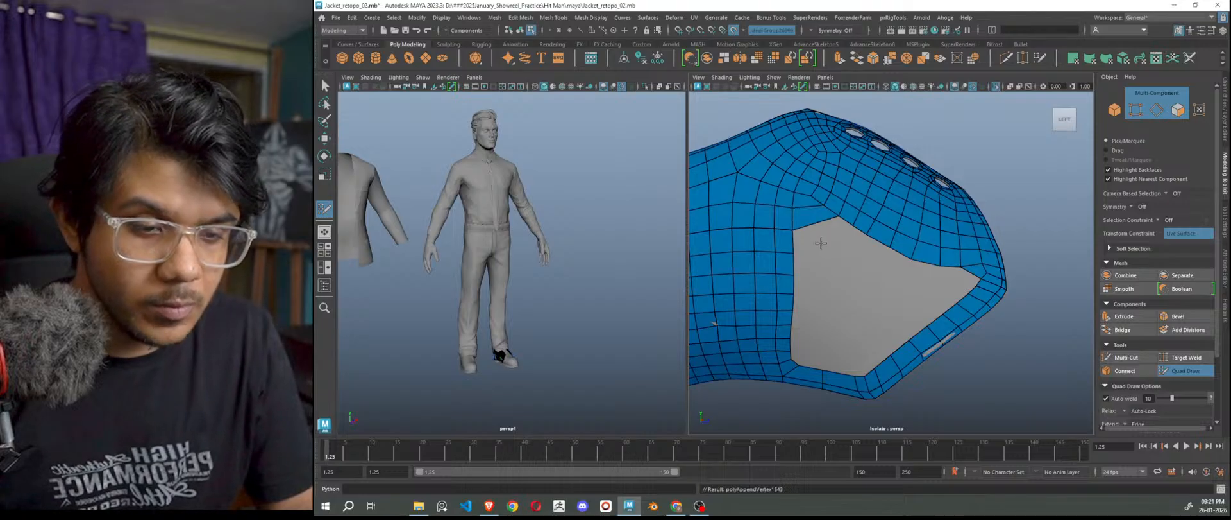
pyautogui.hotkey('ctrl', 'z')
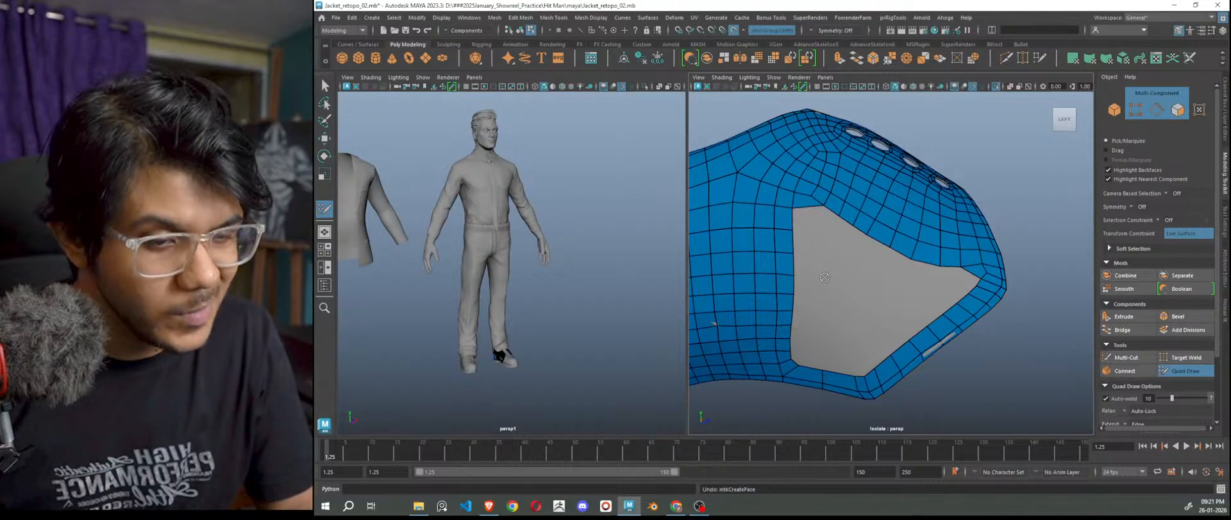
# Start the next row with two quads along the sloping upper border from the rear corner, undoing the misplaced point.
pyautogui.click(807, 217)
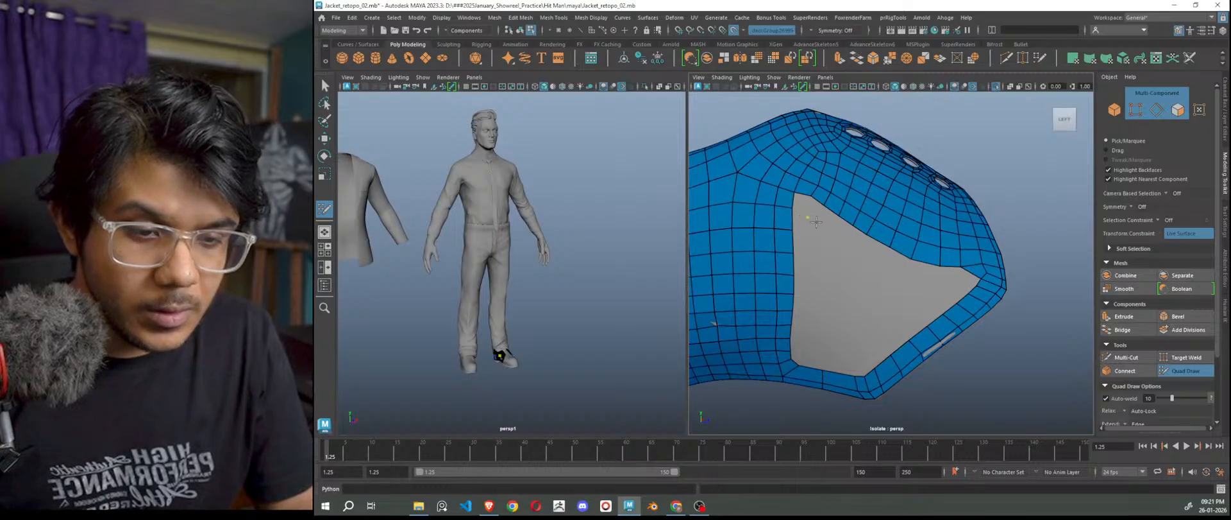
pyautogui.keyDown('shift'); pyautogui.click(815, 206); pyautogui.keyUp('shift')
pyautogui.keyDown('shift'); pyautogui.click(810, 212); pyautogui.keyUp('shift')
pyautogui.click(831, 249)
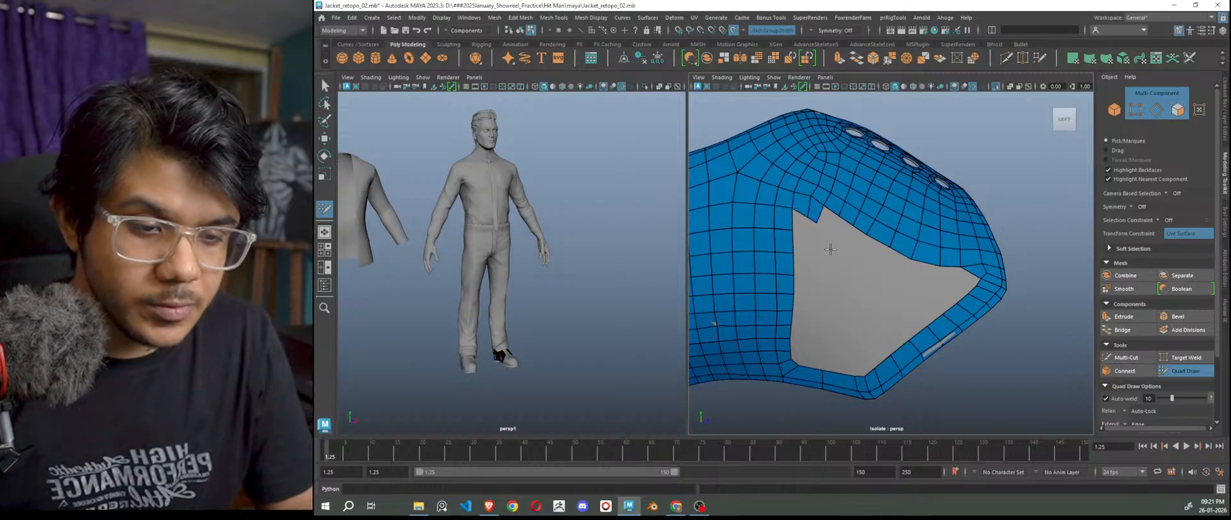
pyautogui.hotkey('ctrl', 'z')
pyautogui.click(835, 238)
pyautogui.keyDown('shift'); pyautogui.click(830, 232); pyautogui.keyUp('shift')
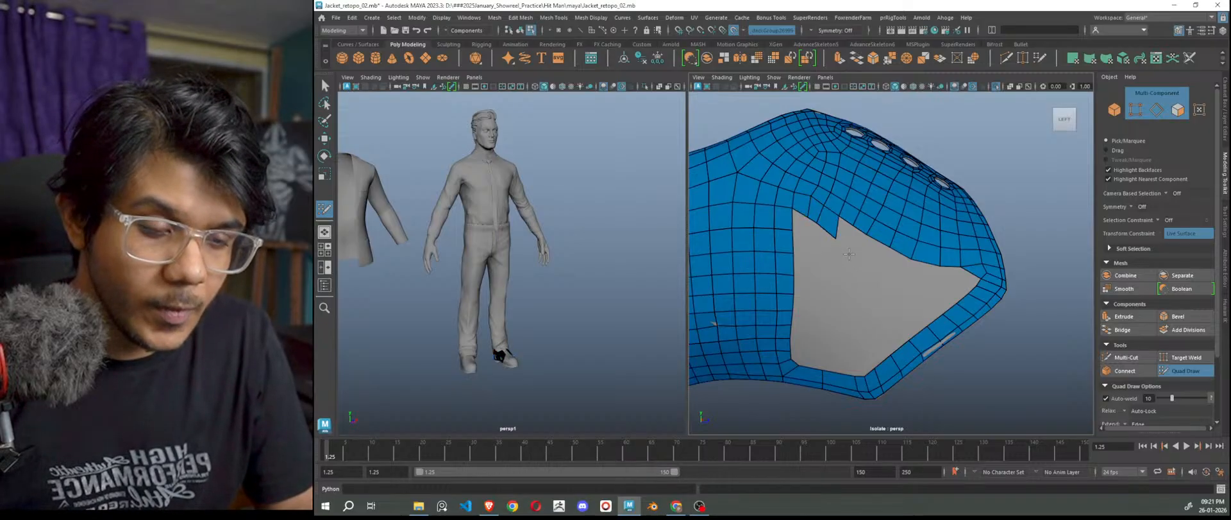
# Fill the remaining quads of the row along the upper border until it meets the panel's front corner.
pyautogui.keyDown('shift'); pyautogui.click(858, 257); pyautogui.keyUp('shift')
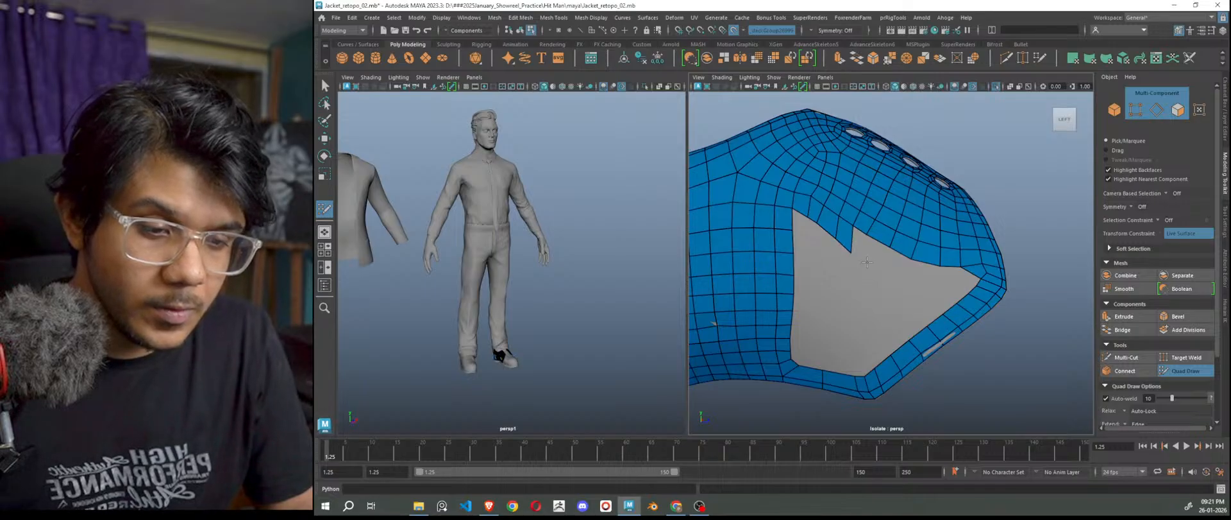
pyautogui.keyDown('shift'); pyautogui.click(856, 259); pyautogui.keyUp('shift')
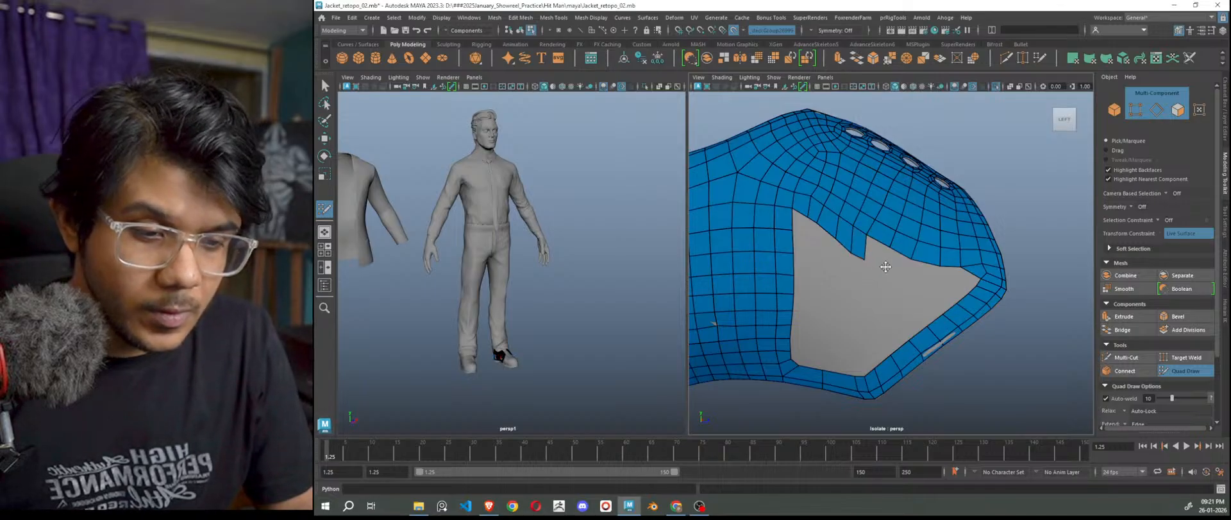
pyautogui.keyDown('shift'); pyautogui.click(878, 255); pyautogui.keyUp('shift')
pyautogui.keyDown('shift'); pyautogui.click(907, 272); pyautogui.keyUp('shift')
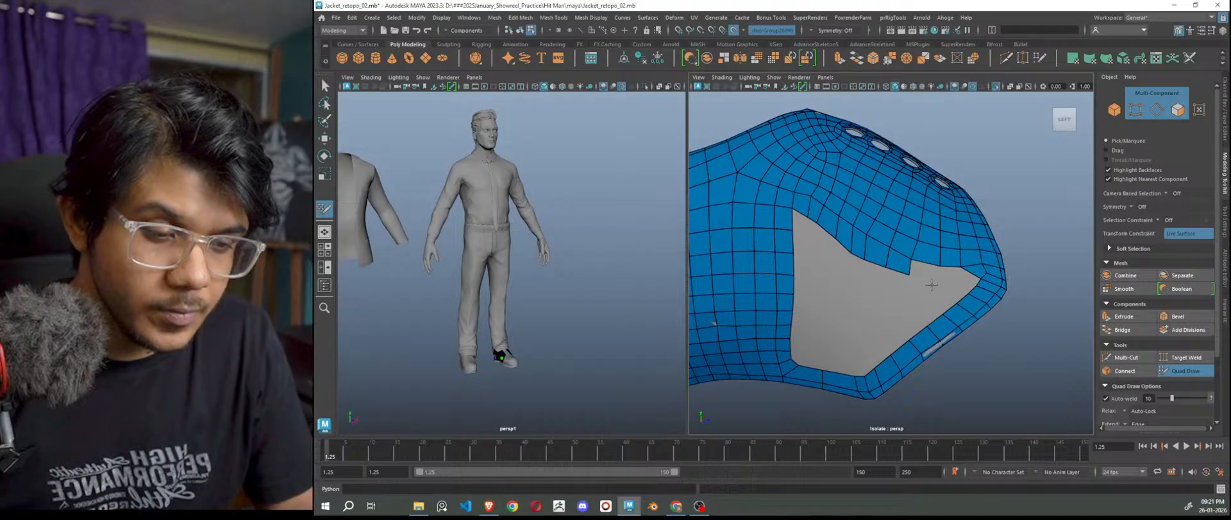
pyautogui.keyDown('shift'); pyautogui.click(941, 282); pyautogui.keyUp('shift')
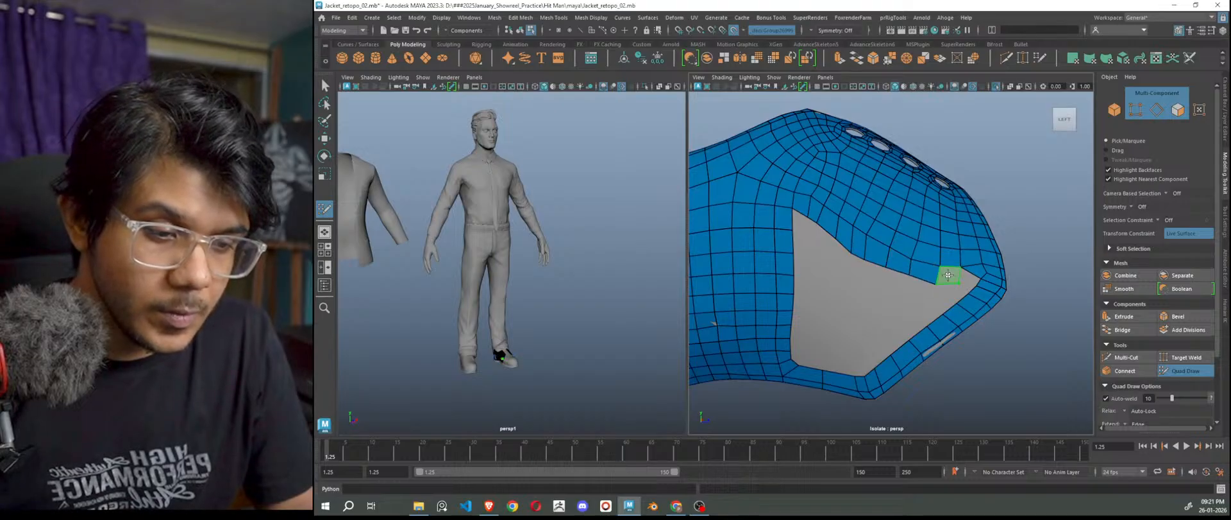
pyautogui.keyDown('shift'); pyautogui.click(964, 282); pyautogui.keyUp('shift')
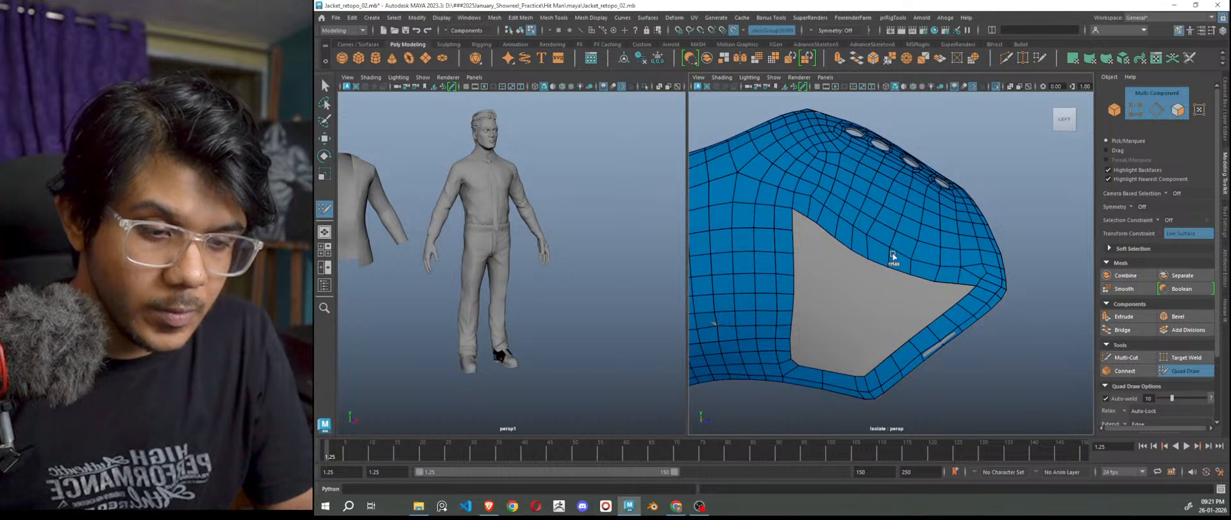
# Relax the quads above the open panel's upper border to even out their spacing.
pyautogui.scroll(6, 943, 260)
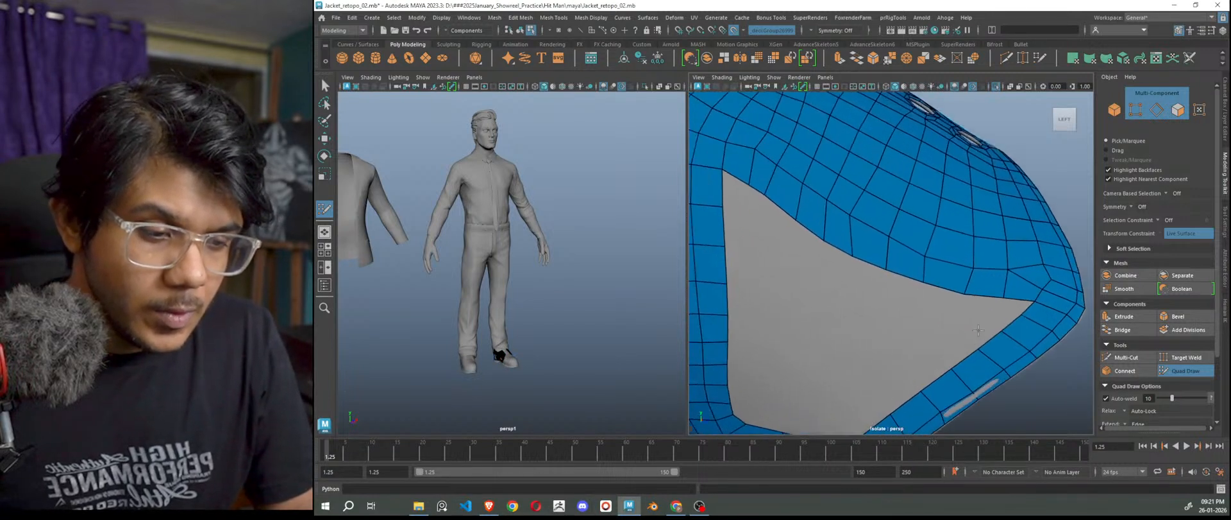
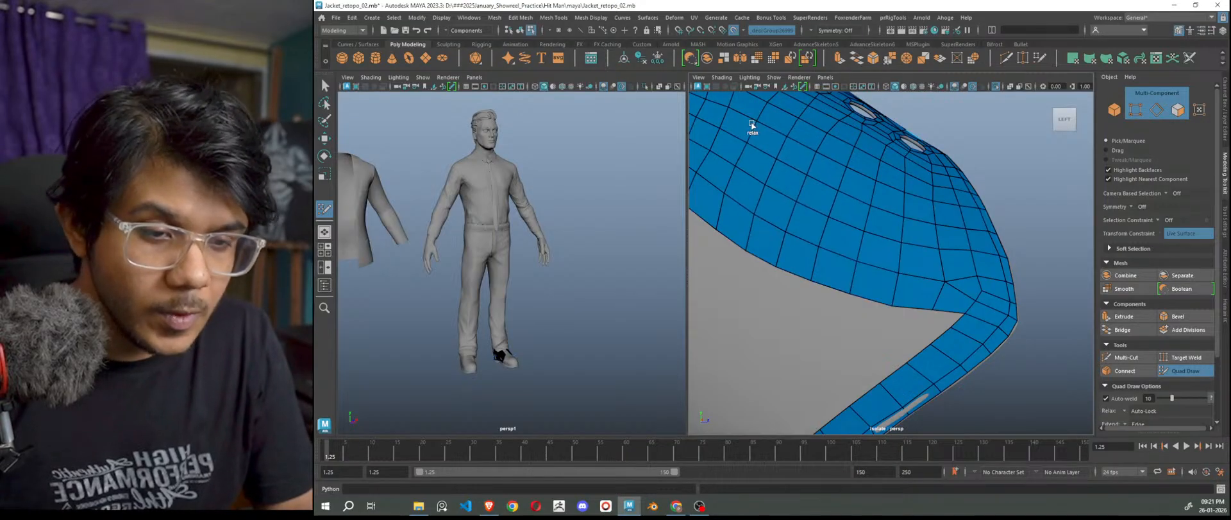
pyautogui.scroll(-5, 789, 261)
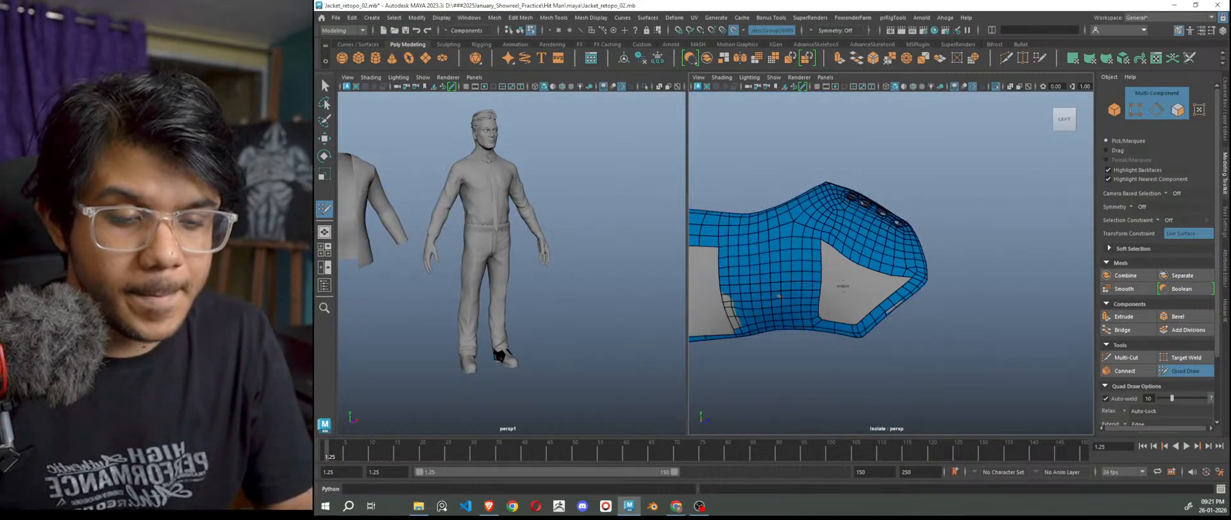
pyautogui.scroll(6, 845, 292)
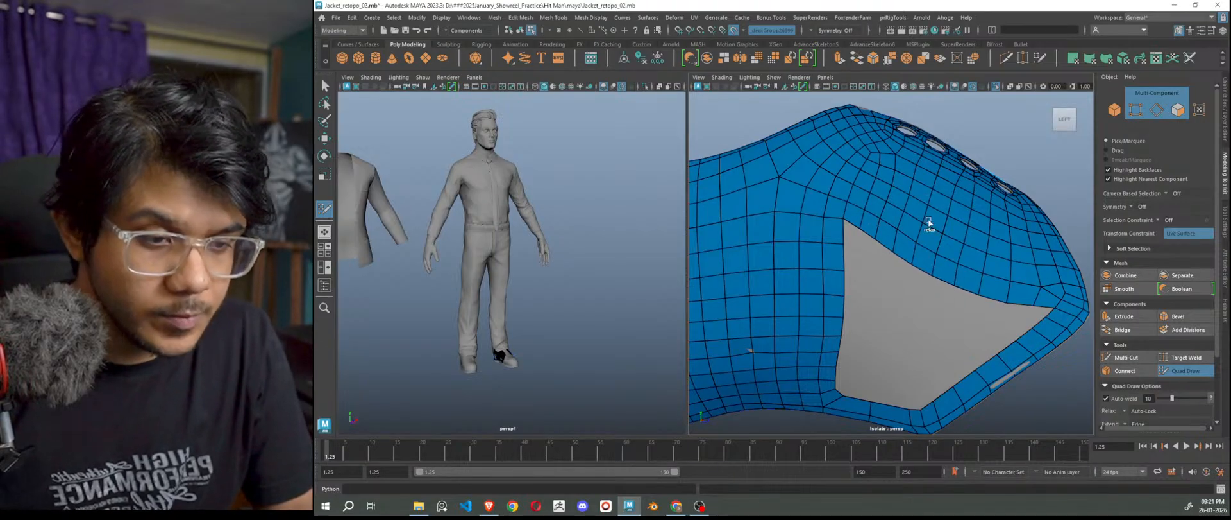
pyautogui.scroll(-8, 939, 359)
# Try to fill a face directly across the panel's upper rear corner, and undo it.
pyautogui.keyDown('alt'); pyautogui.moveTo(928, 368); pyautogui.dragTo(911, 308); pyautogui.keyUp('alt')
pyautogui.scroll(5, 878, 286)
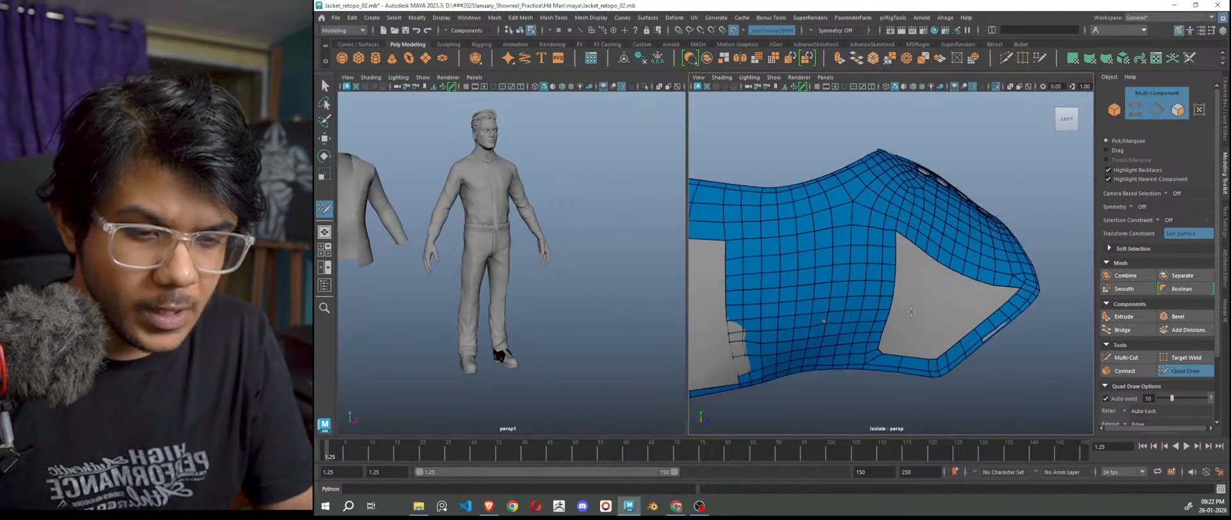
pyautogui.scroll(6, 903, 309)
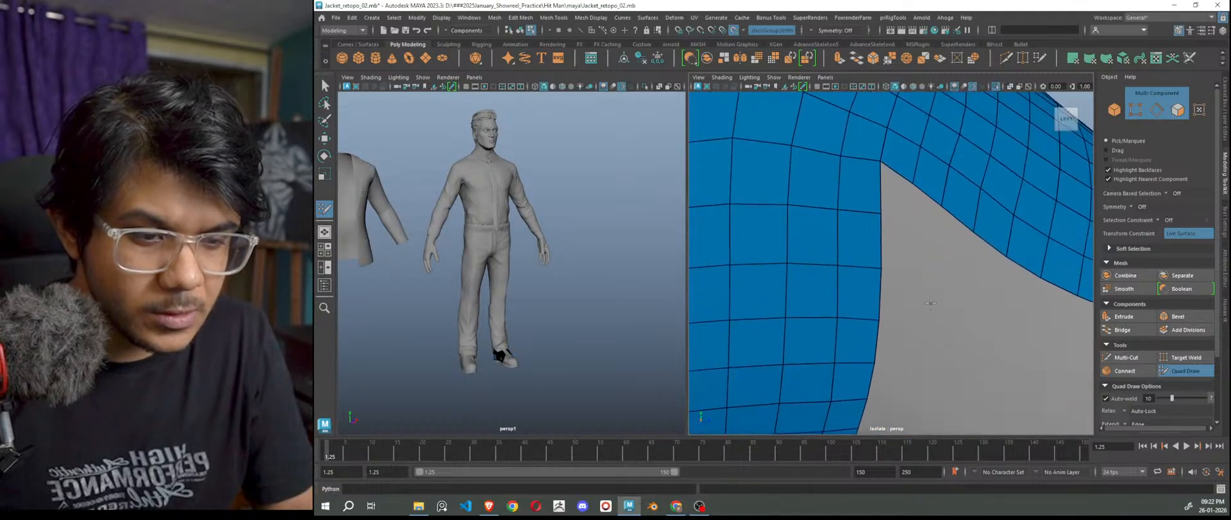
pyautogui.keyDown('shift'); pyautogui.click(907, 193); pyautogui.keyUp('shift')
pyautogui.scroll(-5, 947, 297)
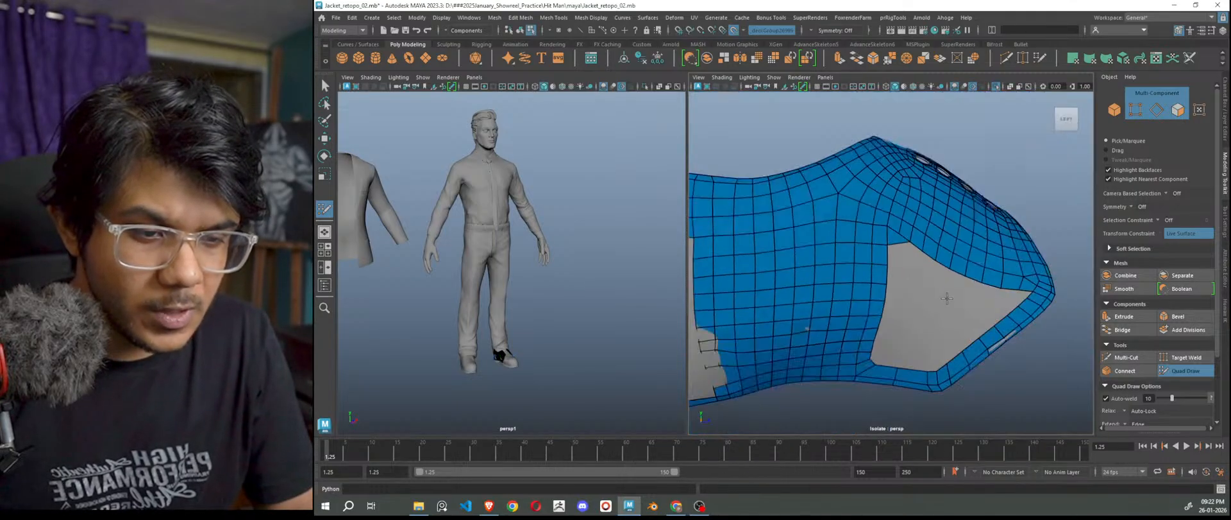
pyautogui.scroll(5, 936, 294)
pyautogui.hotkey('ctrl', 'z')
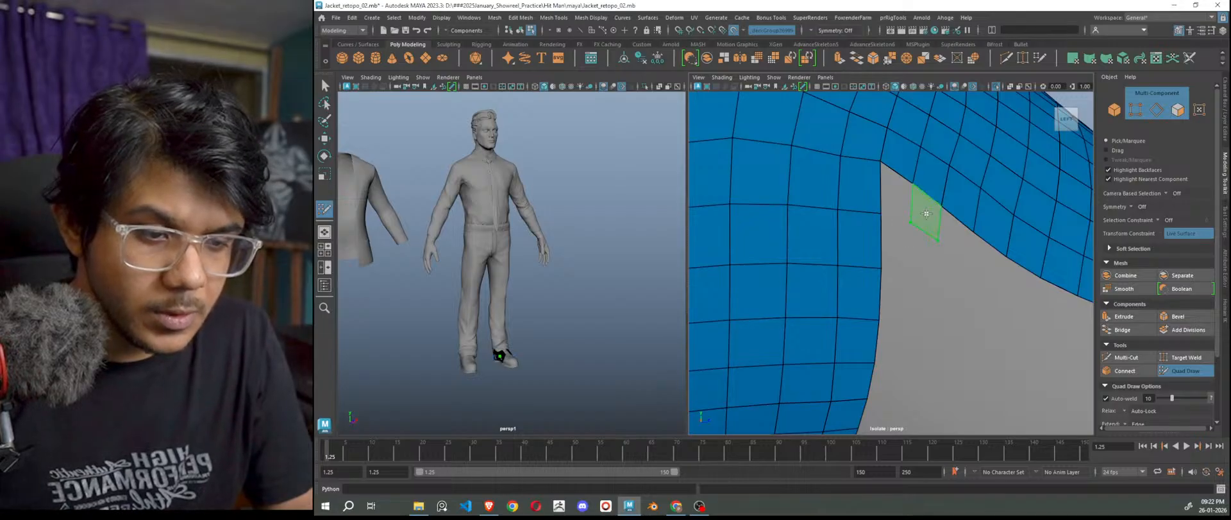
# Fill the quads at the panel's upper rear corner and start a second row beneath them from the rear border.
pyautogui.keyDown('shift'); pyautogui.click(903, 210); pyautogui.keyUp('shift')
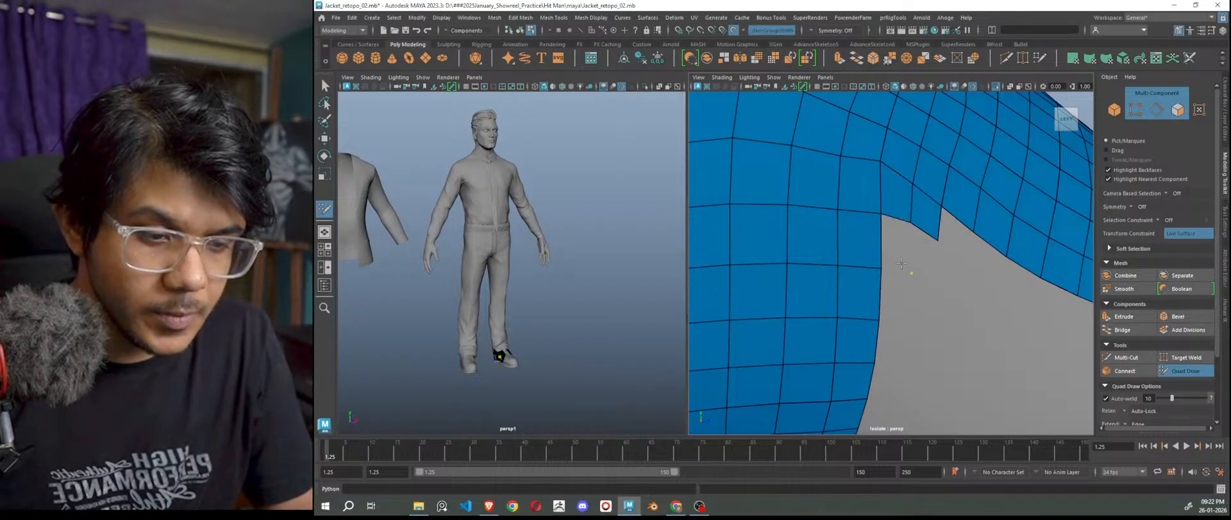
pyautogui.click(936, 280)
pyautogui.keyDown('shift'); pyautogui.click(898, 247); pyautogui.keyUp('shift')
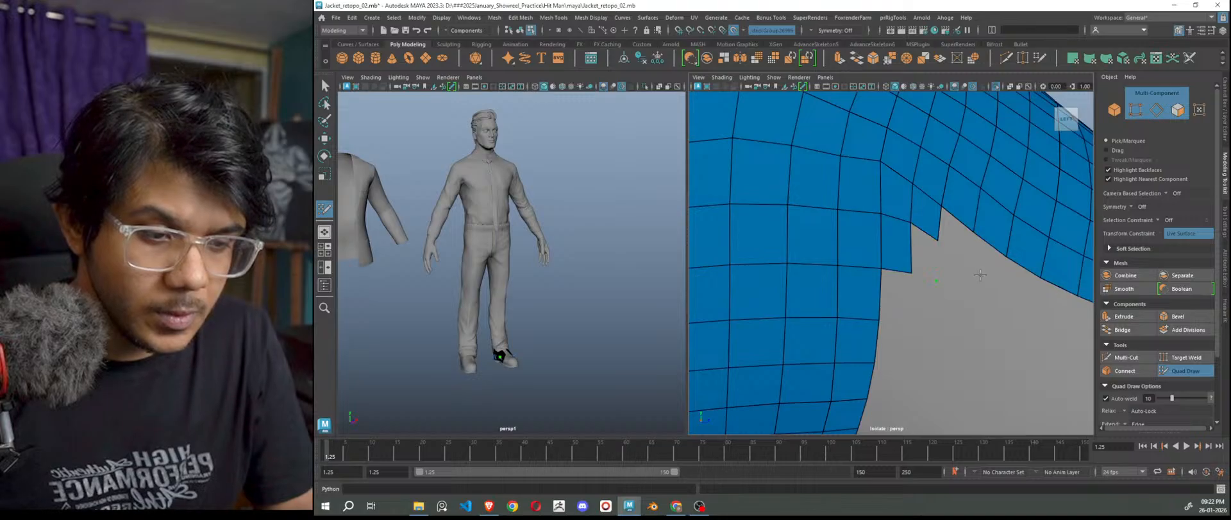
pyautogui.click(972, 257)
pyautogui.keyDown('shift'); pyautogui.click(925, 253); pyautogui.keyUp('shift')
# Extend the two upper rows forward along the panel's sloping border by placing points and filling the quads.
pyautogui.click(970, 292)
pyautogui.keyDown('shift'); pyautogui.click(952, 279); pyautogui.keyUp('shift')
pyautogui.click(1004, 279)
pyautogui.keyDown('shift'); pyautogui.click(988, 256); pyautogui.keyUp('shift')
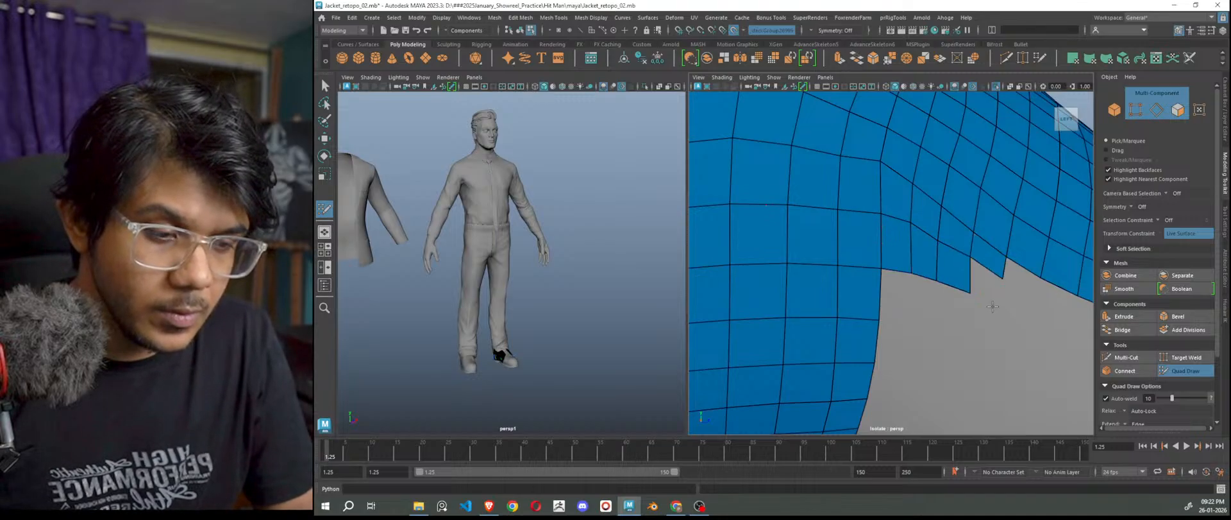
pyautogui.keyDown('shift'); pyautogui.click(986, 287); pyautogui.keyUp('shift')
pyautogui.scroll(-6, 999, 345)
pyautogui.scroll(4, 936, 332)
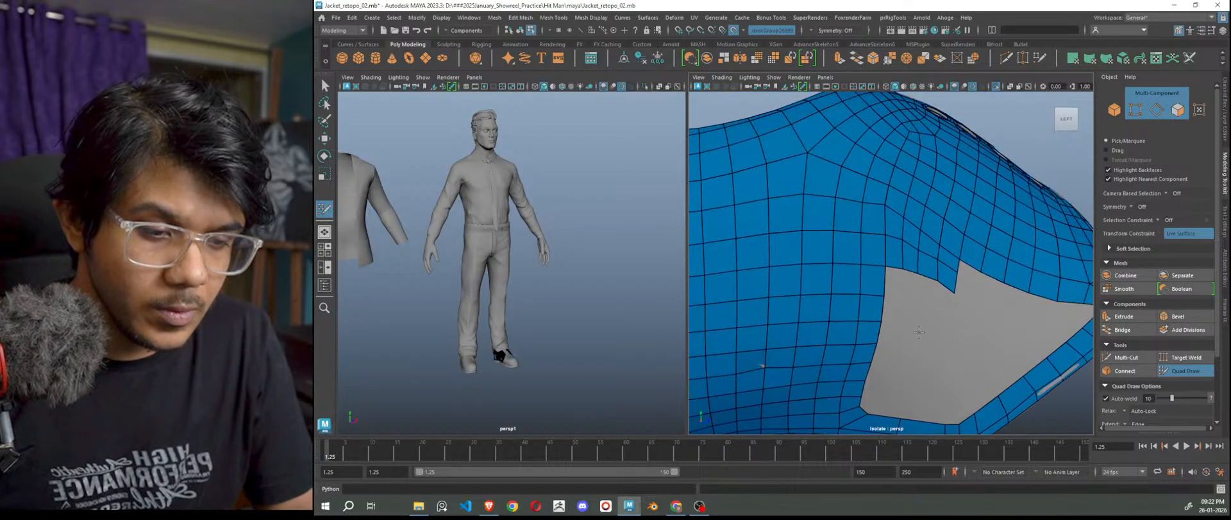
# Fill the next row of quads below from the rear border forward, undoing and redoing the third one.
pyautogui.keyDown('shift'); pyautogui.click(896, 286); pyautogui.keyUp('shift')
pyautogui.keyDown('shift'); pyautogui.click(913, 292); pyautogui.keyUp('shift')
pyautogui.keyDown('shift'); pyautogui.click(940, 308); pyautogui.keyUp('shift')
pyautogui.hotkey('ctrl', 'z')
pyautogui.keyDown('shift'); pyautogui.click(944, 309); pyautogui.keyUp('shift')
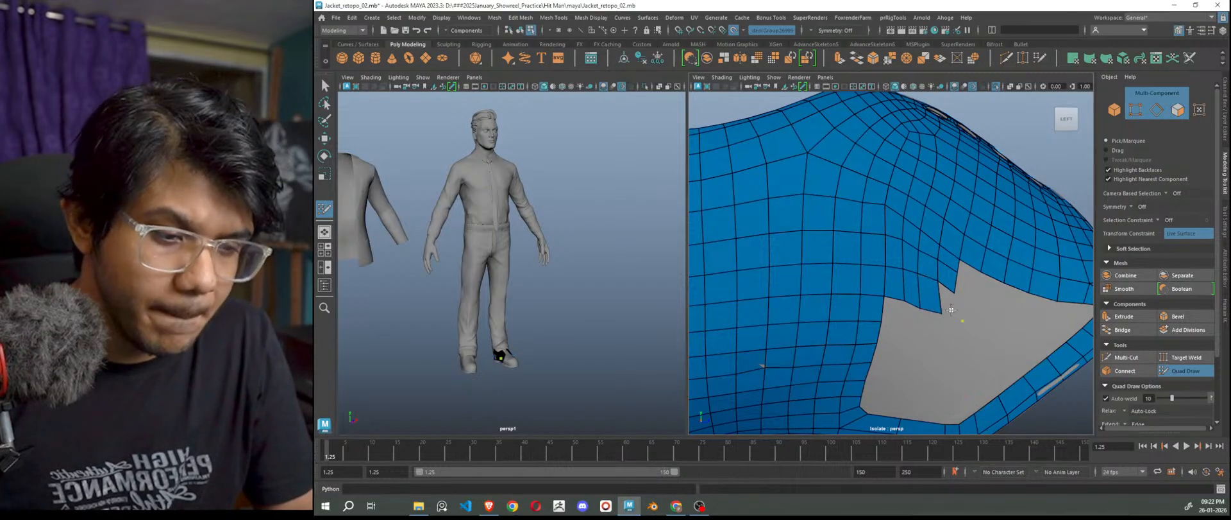
# Add one more row of three quads beneath the filled block, starting at the panel's rear border.
pyautogui.keyDown('shift'); pyautogui.click(911, 327); pyautogui.keyUp('shift')
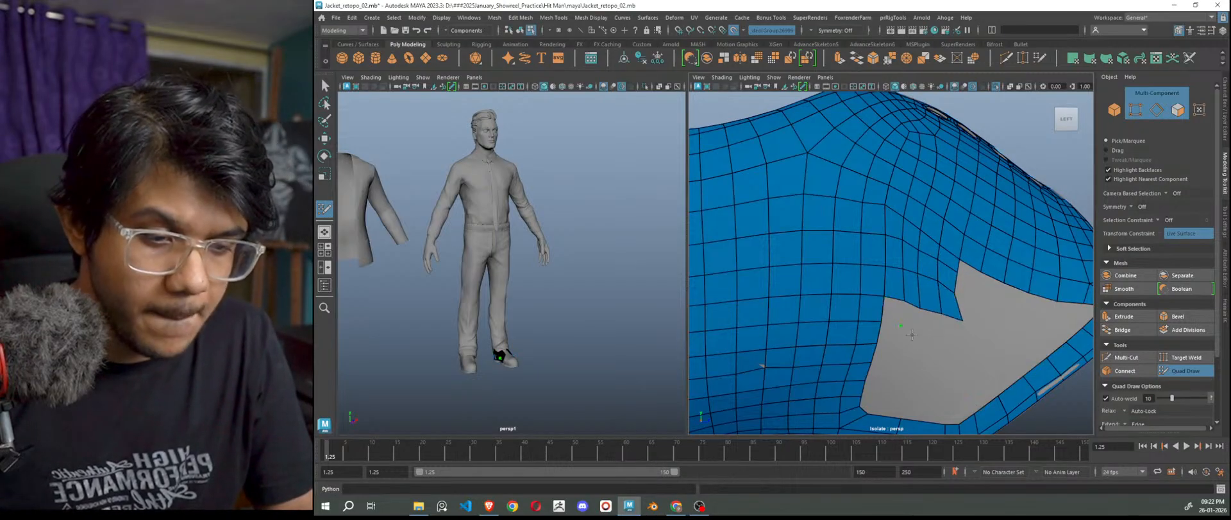
pyautogui.keyDown('shift'); pyautogui.click(938, 336); pyautogui.keyUp('shift')
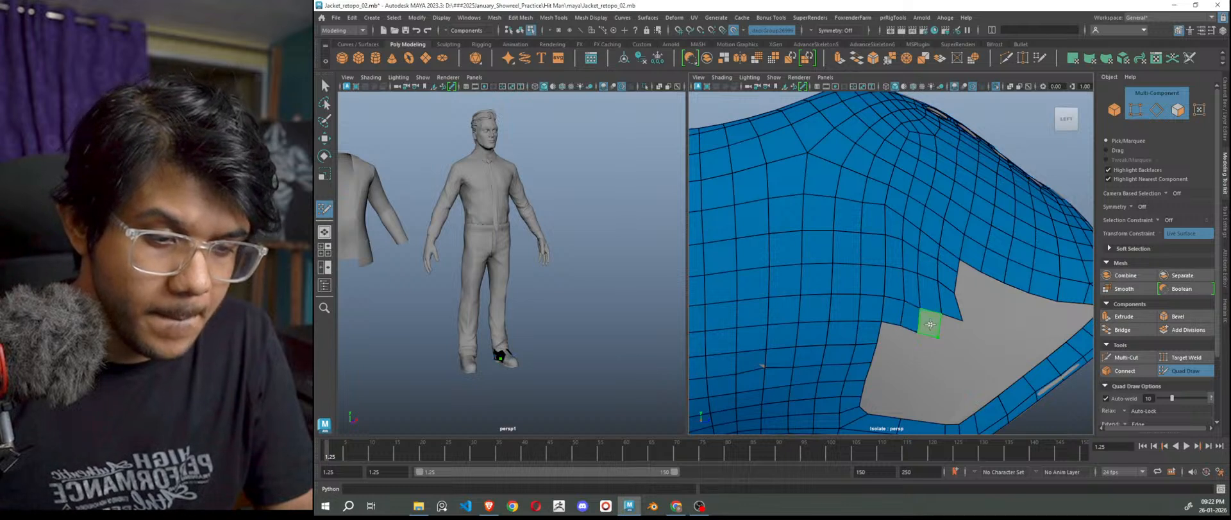
pyautogui.click(963, 346)
pyautogui.keyDown('shift'); pyautogui.click(954, 328); pyautogui.keyUp('shift')
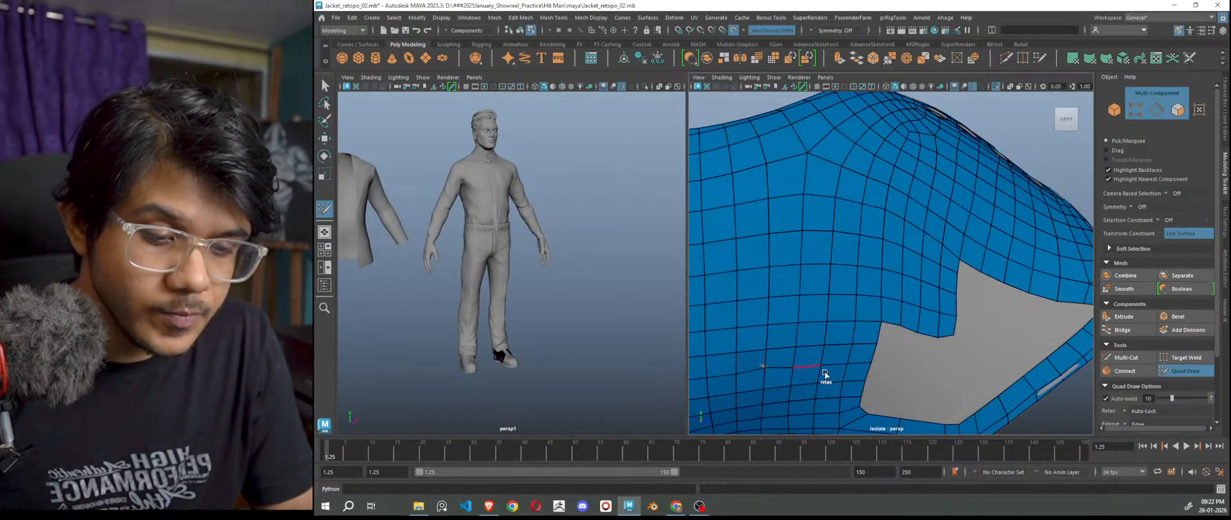
# Fill a column of quads down the panel's rear border toward its lower rear corner.
pyautogui.scroll(-7, 879, 360)
pyautogui.scroll(7, 972, 399)
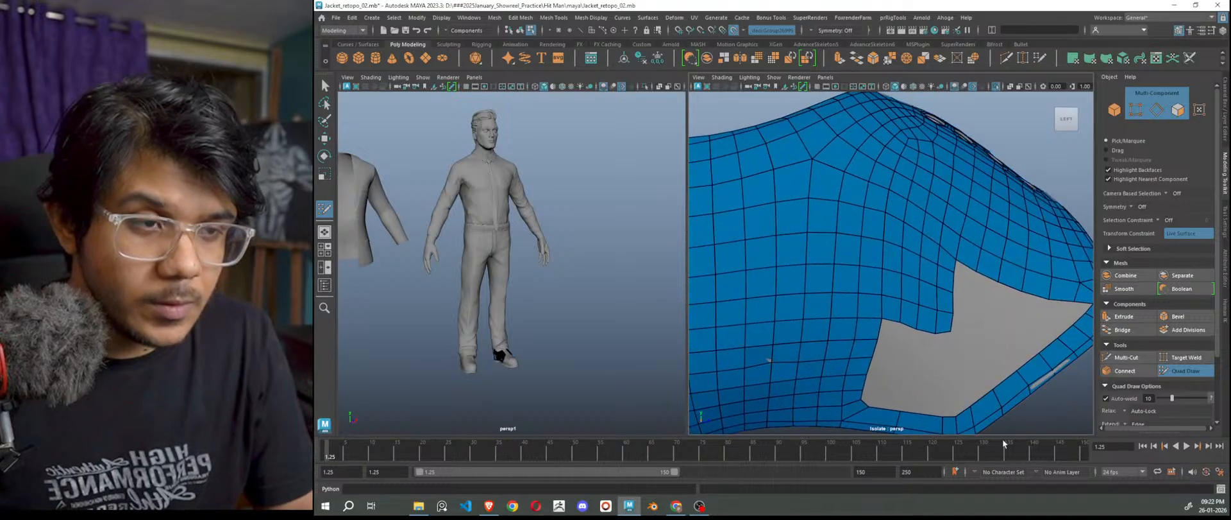
pyautogui.scroll(-6, 971, 414)
pyautogui.moveTo(982, 381)
pyautogui.keyDown('alt'); pyautogui.mouseDown()
pyautogui.moveTo(935, 390)
pyautogui.moveTo(964, 383)
pyautogui.mouseUp(); pyautogui.keyUp('alt')
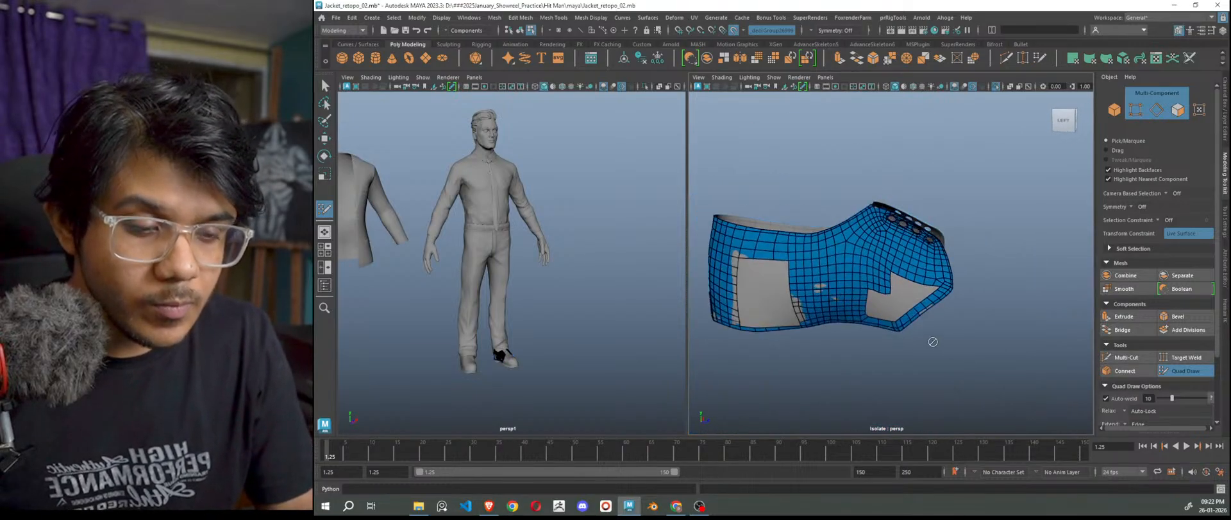
pyautogui.scroll(6, 935, 346)
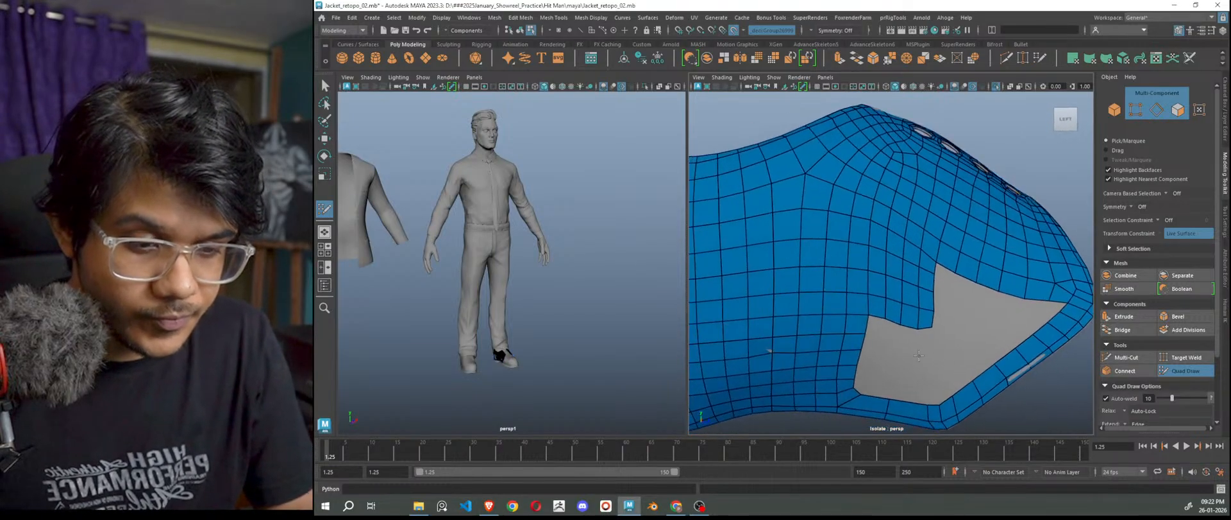
pyautogui.keyDown('shift'); pyautogui.click(874, 351); pyautogui.keyUp('shift')
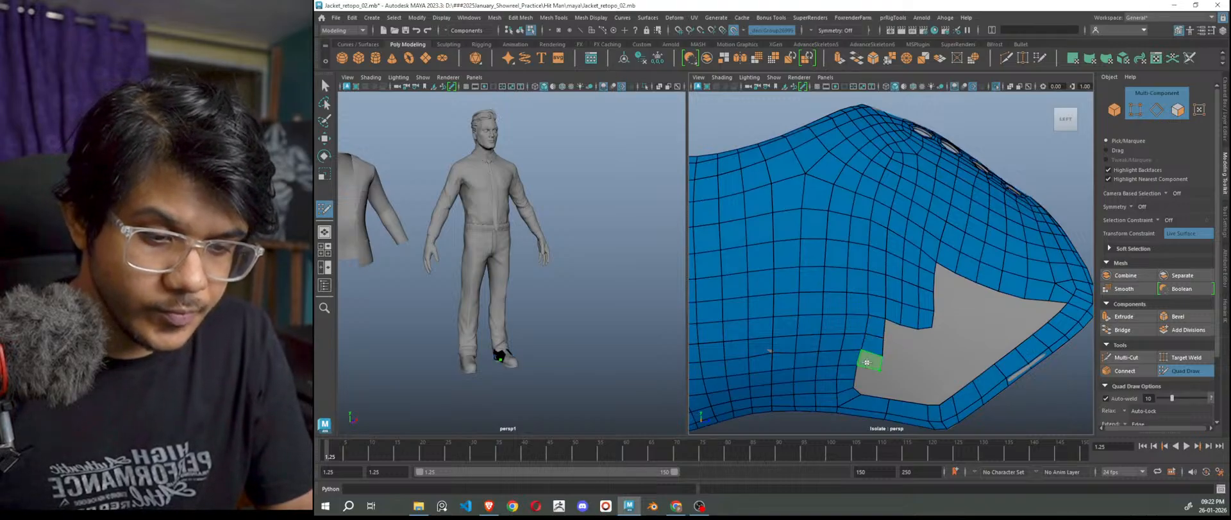
pyautogui.click(877, 381)
pyautogui.scroll(5, 877, 385)
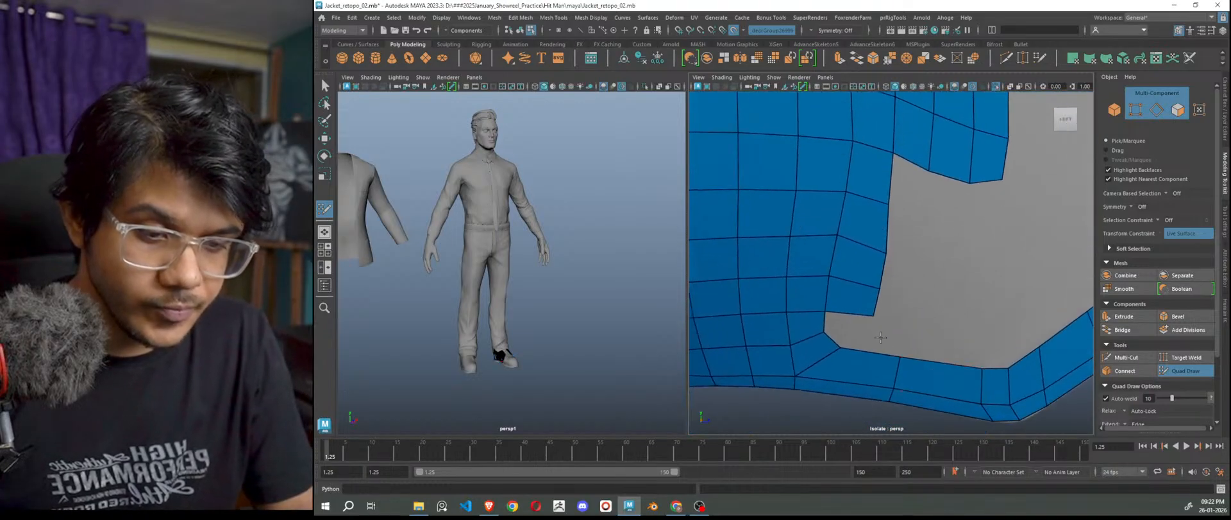
# Try to fill a quad in the gap at the panel's lower rear corner, and undo it.
pyautogui.click(870, 327)
pyautogui.keyDown('shift'); pyautogui.click(843, 321); pyautogui.keyUp('shift')
pyautogui.hotkey('ctrl', 'z')
# Close the gap at the panel's lower rear corner with quads that turn onto the bottom border, redoing the misplaced face.
pyautogui.scroll(4, 876, 349)
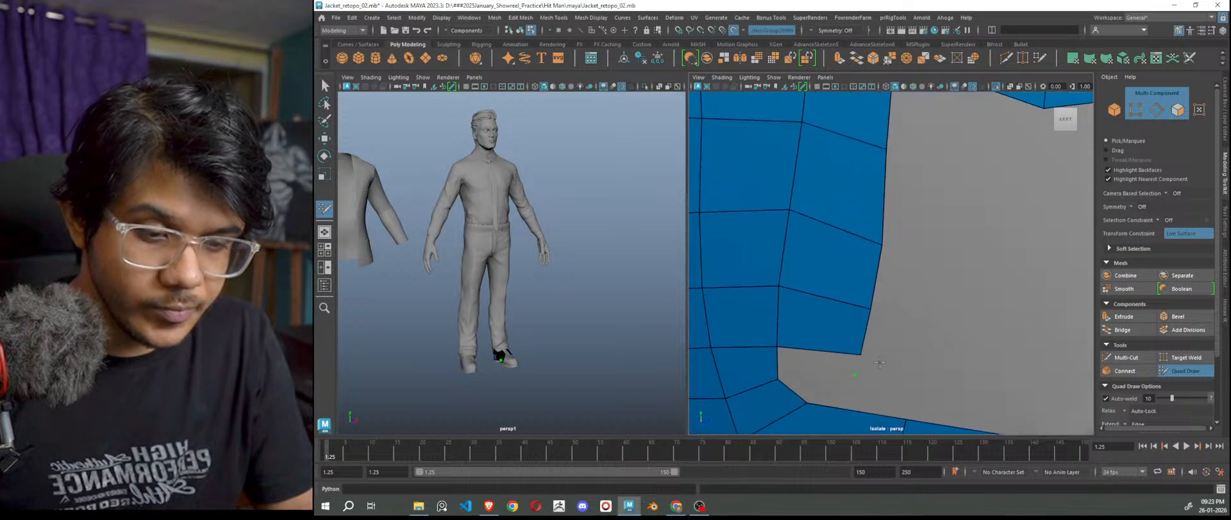
pyautogui.moveTo(852, 336)
pyautogui.keyDown('alt'); pyautogui.mouseDown()
pyautogui.moveTo(899, 176)
pyautogui.moveTo(882, 287)
pyautogui.mouseUp(); pyautogui.keyUp('alt')
pyautogui.keyDown('shift'); pyautogui.click(914, 209); pyautogui.keyUp('shift')
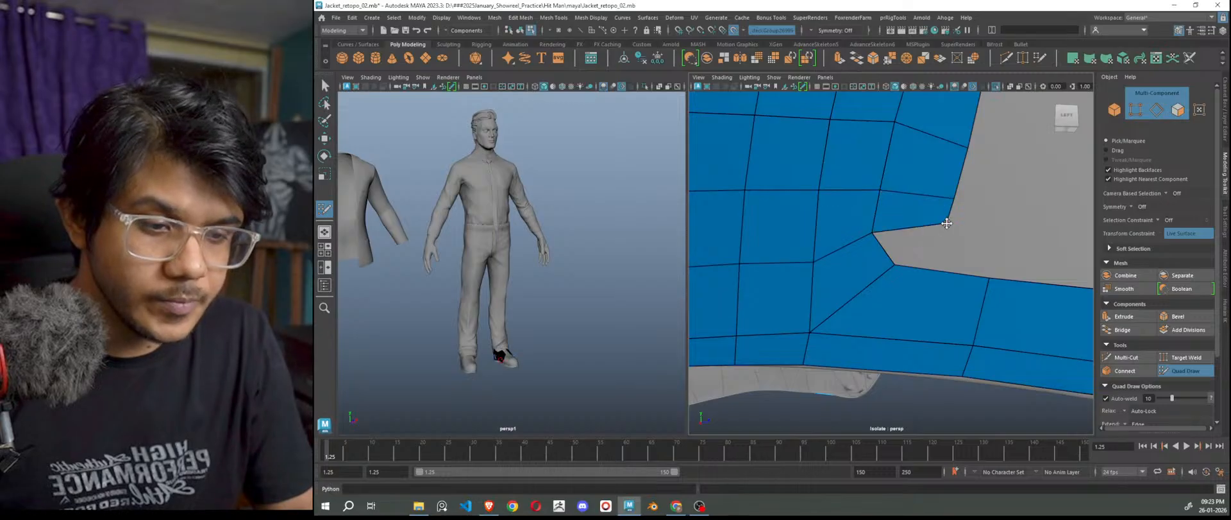
pyautogui.keyDown('shift'); pyautogui.click(918, 234); pyautogui.keyUp('shift')
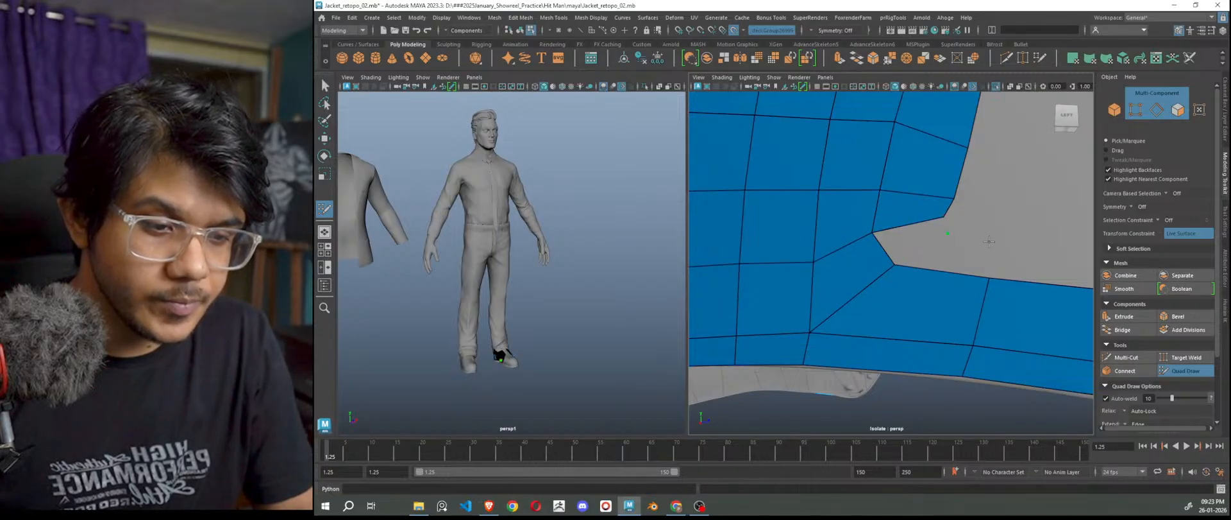
pyautogui.keyDown('shift'); pyautogui.click(968, 250); pyautogui.keyUp('shift')
pyautogui.hotkey('ctrl', 'z')
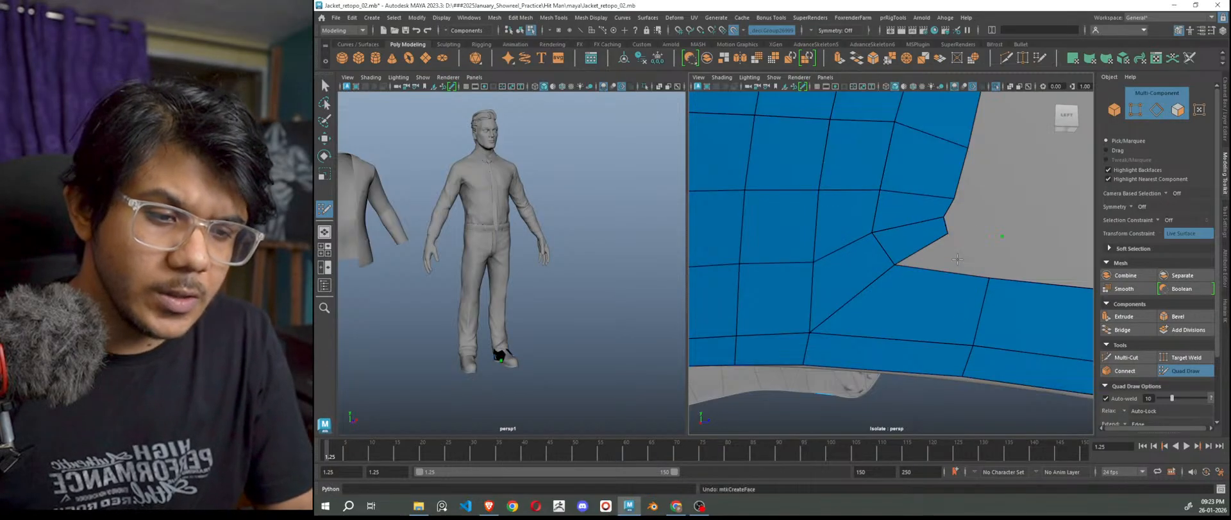
pyautogui.keyDown('shift'); pyautogui.click(956, 258); pyautogui.keyUp('shift')
# Relax the vertices around the panel's lower rear corner to smooth the turn in the edge flow.
pyautogui.scroll(-8, 939, 299)
pyautogui.scroll(4, 885, 274)
pyautogui.keyDown('shift'); pyautogui.moveTo(886, 243); pyautogui.dragTo(885, 252); pyautogui.keyUp('shift')
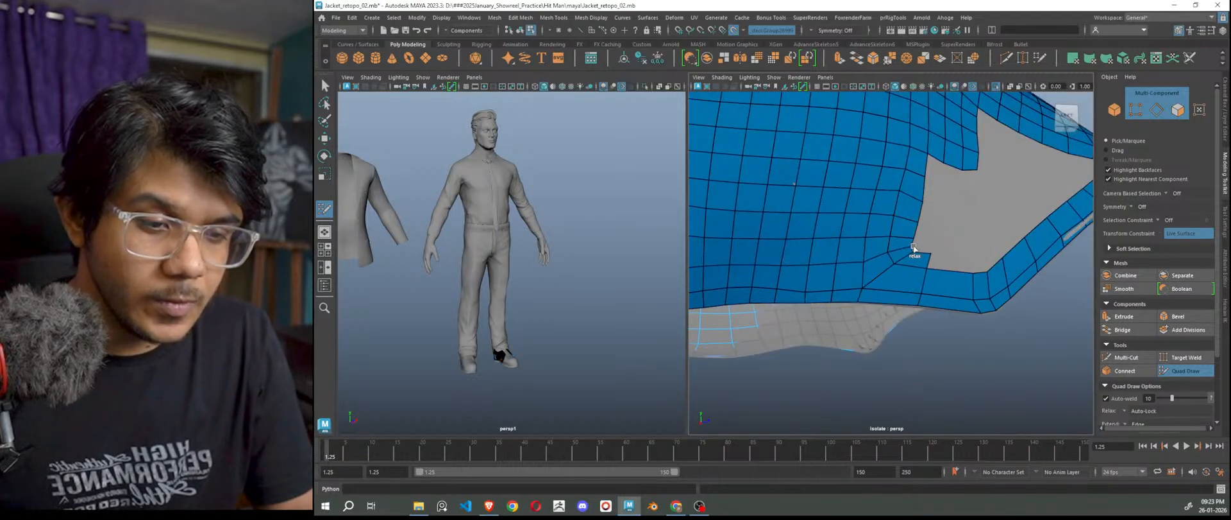
pyautogui.keyDown('shift'); pyautogui.moveTo(914, 224); pyautogui.dragTo(913, 242); pyautogui.keyUp('shift')
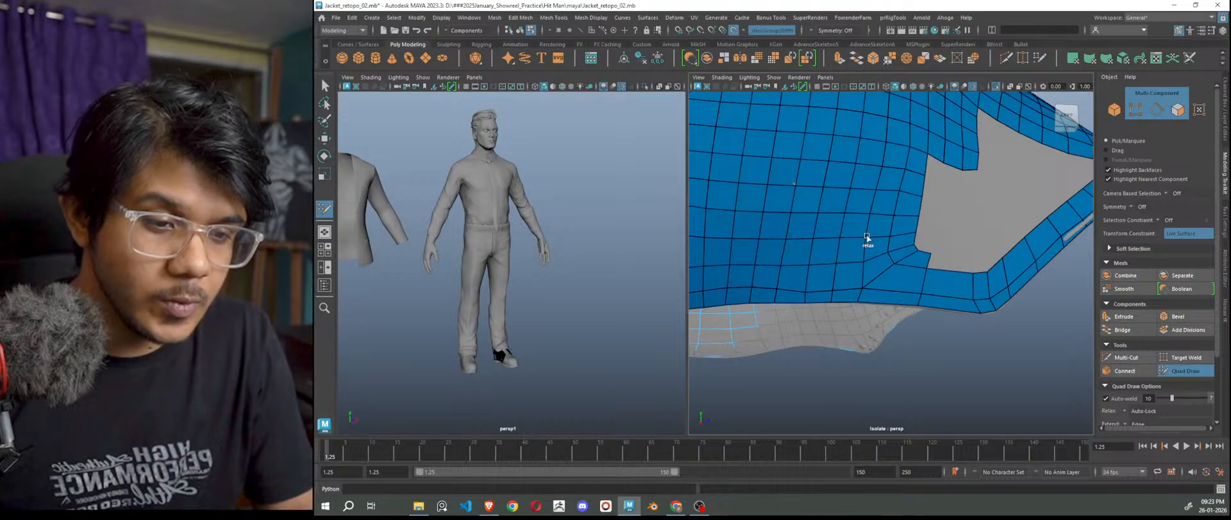
# Continue the row of quads along the panel's bottom edge and up the sloping lower border to the front corner.
pyautogui.scroll(-8, 879, 256)
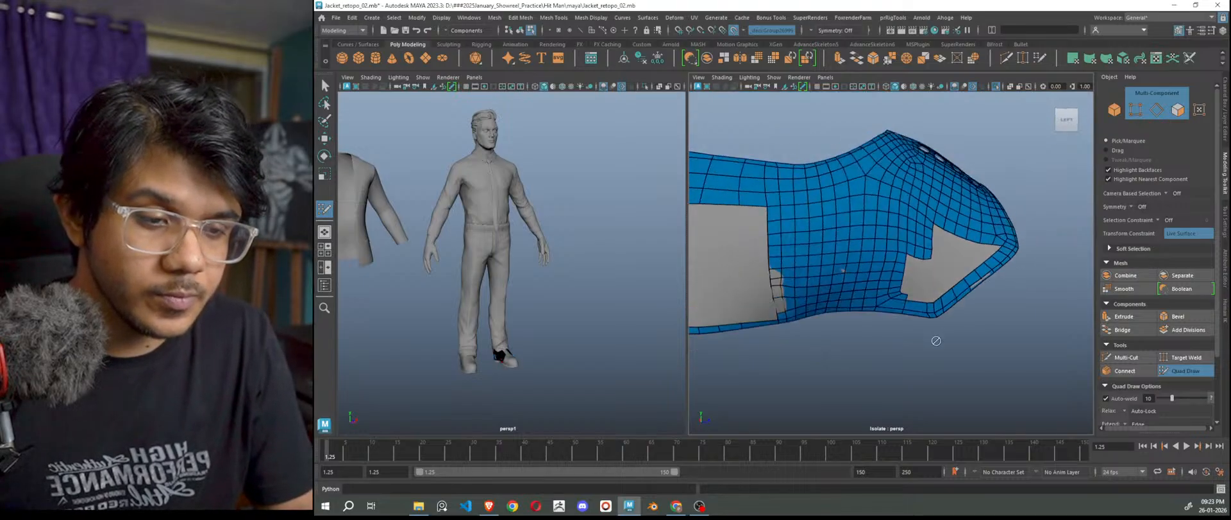
pyautogui.scroll(5, 921, 335)
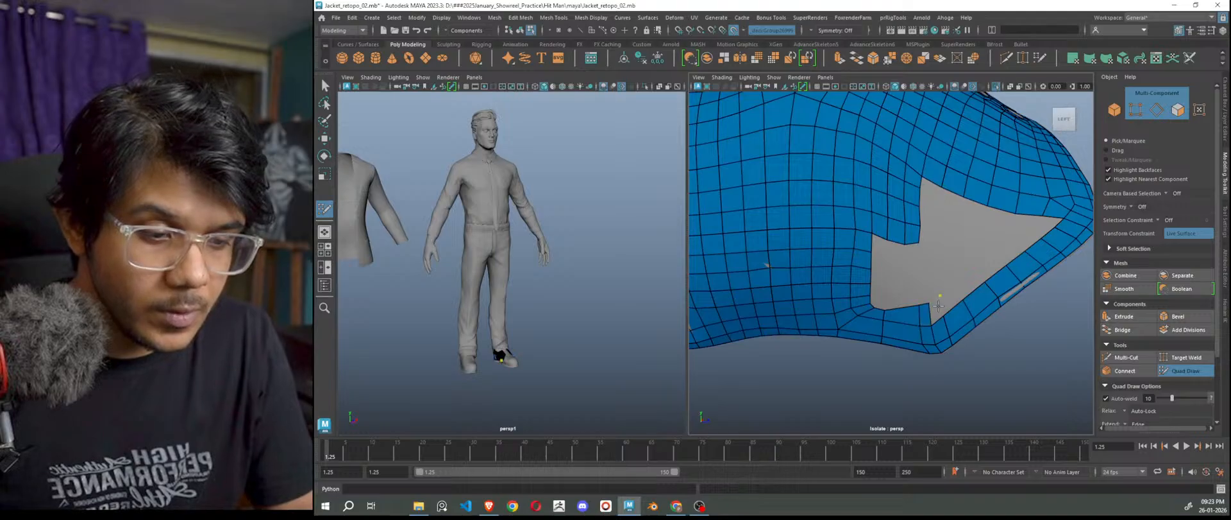
pyautogui.keyDown('shift'); pyautogui.click(948, 296); pyautogui.keyUp('shift')
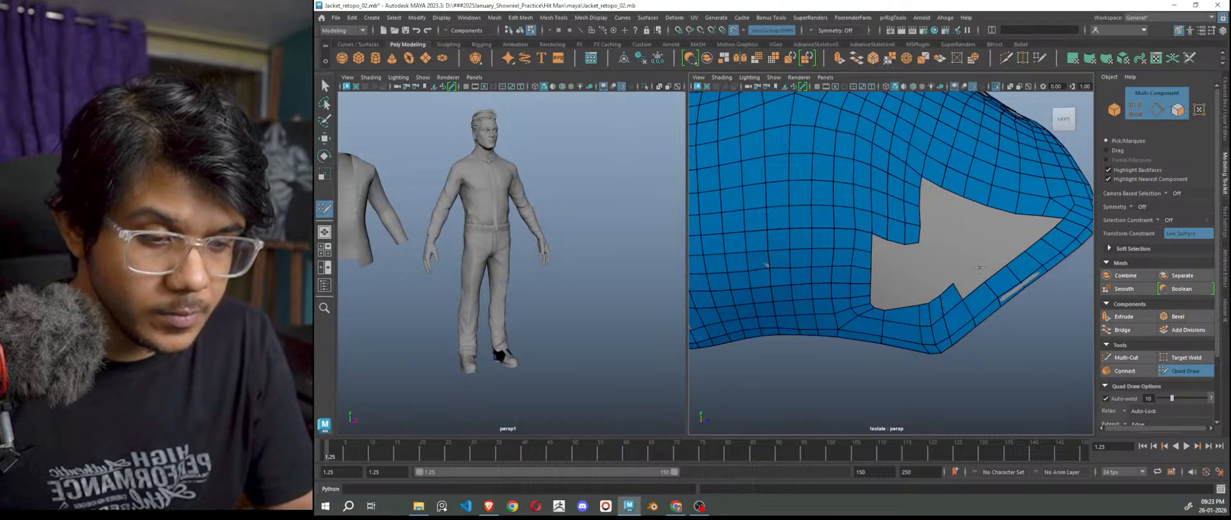
pyautogui.keyDown('shift'); pyautogui.click(993, 260); pyautogui.keyUp('shift')
pyautogui.keyDown('shift'); pyautogui.click(1010, 245); pyautogui.keyUp('shift')
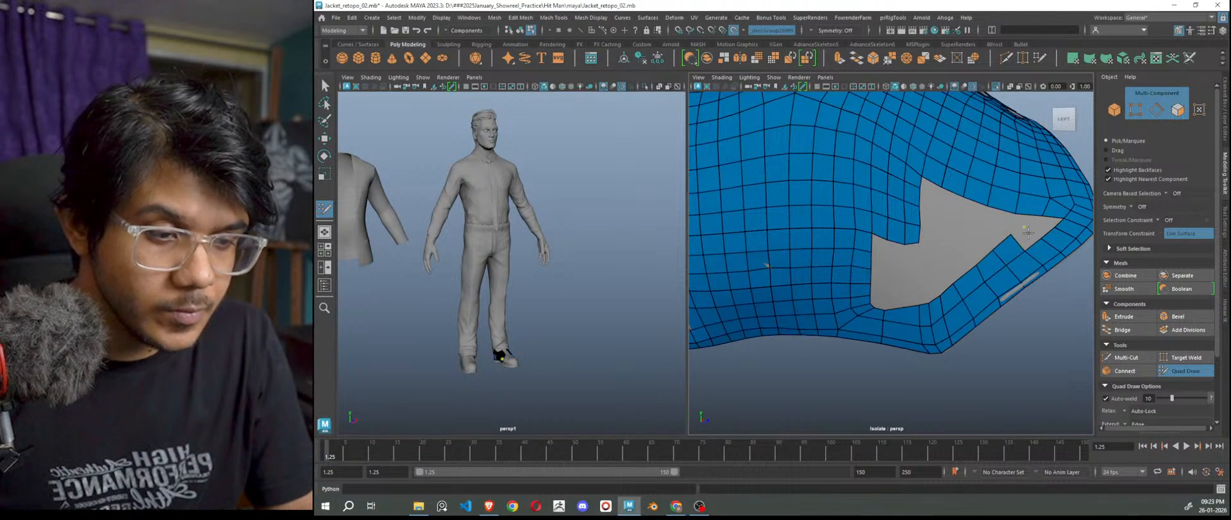
pyautogui.keyDown('shift'); pyautogui.click(1025, 238); pyautogui.keyUp('shift')
# Relax the new quads along the panel's lower front border and around its front corner.
pyautogui.moveTo(1028, 311)
pyautogui.keyDown('alt'); pyautogui.mouseDown()
pyautogui.moveTo(968, 335)
pyautogui.moveTo(1032, 376)
pyautogui.moveTo(1024, 270)
pyautogui.mouseUp(); pyautogui.keyUp('alt')
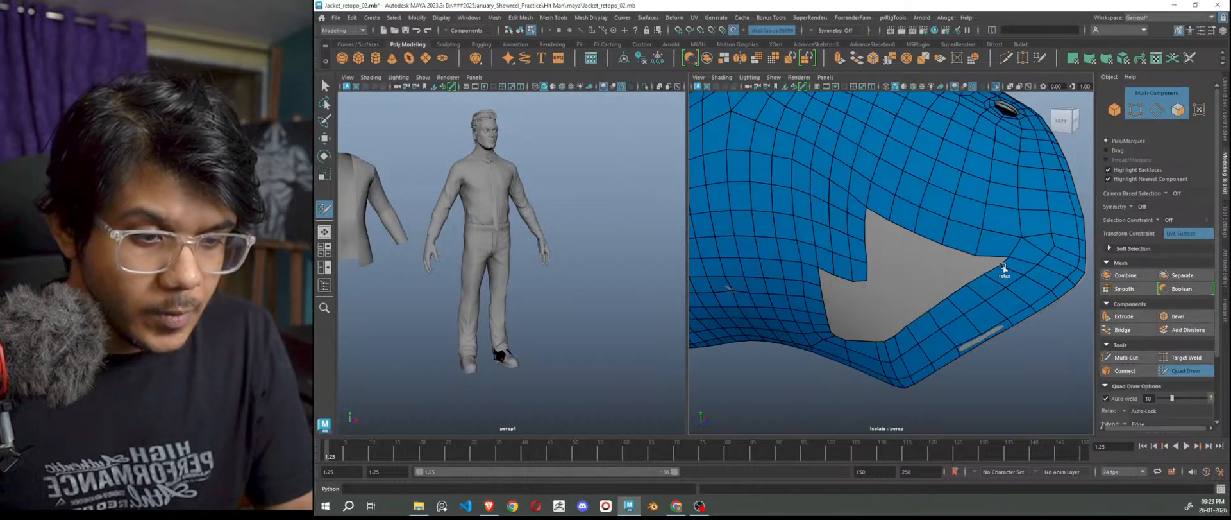
pyautogui.keyDown('shift'); pyautogui.moveTo(951, 321); pyautogui.dragTo(996, 243); pyautogui.keyUp('shift')
pyautogui.moveTo(1012, 283)
pyautogui.keyDown('shift'); pyautogui.mouseDown()
pyautogui.moveTo(945, 238)
pyautogui.moveTo(968, 246)
pyautogui.mouseUp(); pyautogui.keyUp('shift')
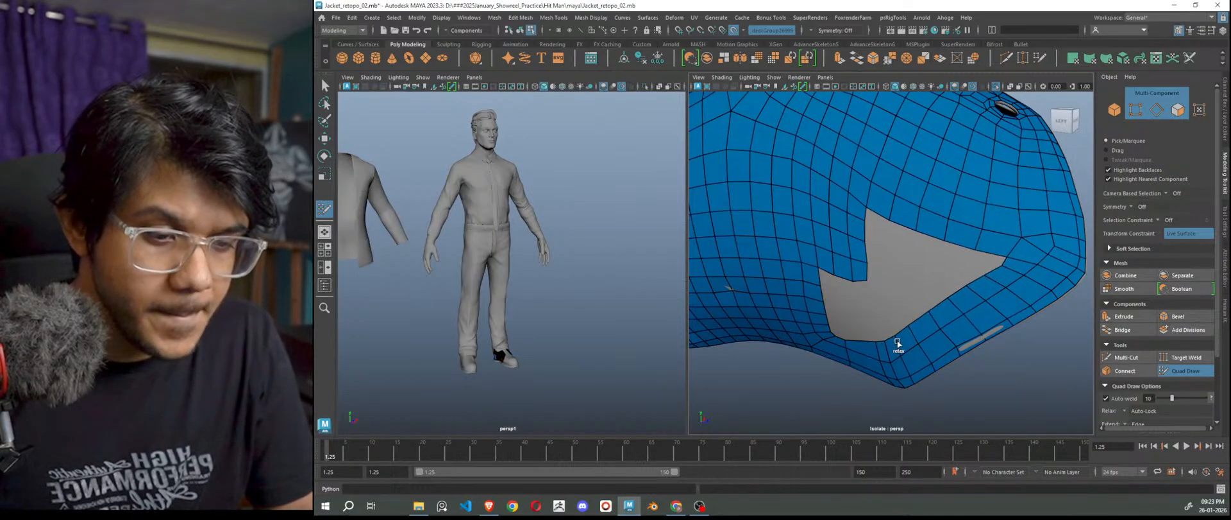
pyautogui.scroll(-5, 944, 331)
pyautogui.keyDown('alt'); pyautogui.moveTo(944, 331); pyautogui.dragTo(963, 328); pyautogui.keyUp('alt')
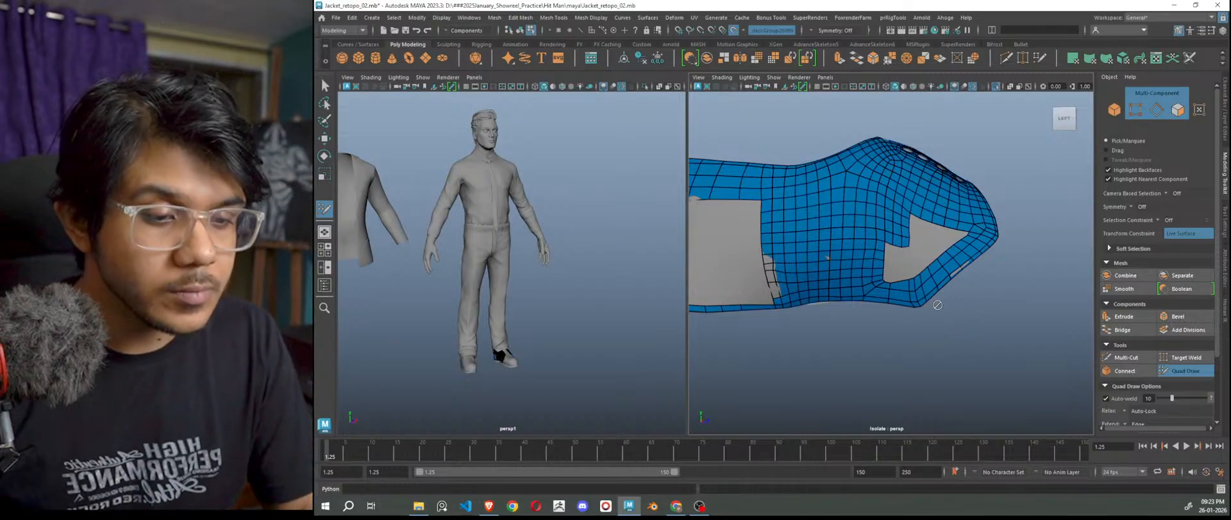
pyautogui.scroll(3, 938, 304)
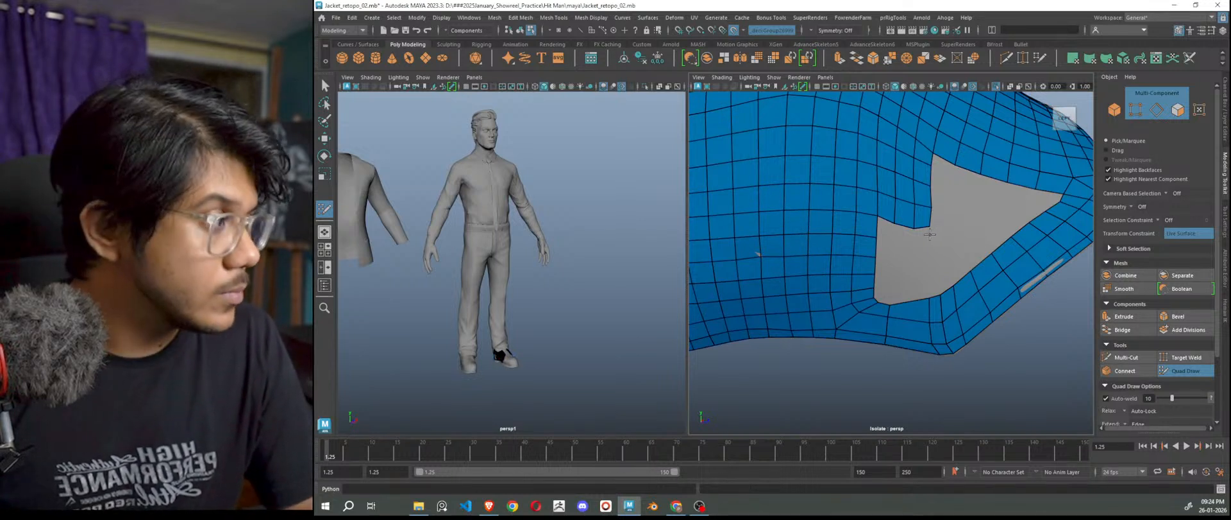
# Add a row of quads beneath the notch's upper edge in the open side panel and align the new row's lower vertices.
pyautogui.scroll(2, 930, 234)
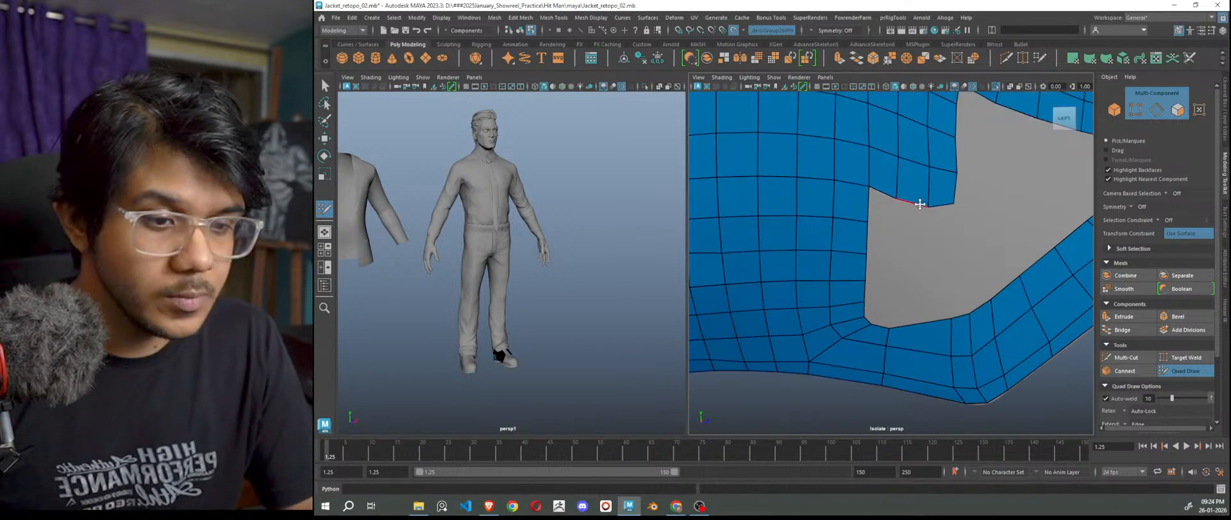
pyautogui.keyDown('shift'); pyautogui.click(886, 208); pyautogui.keyUp('shift')
pyautogui.click(925, 223)
pyautogui.keyDown('shift'); pyautogui.click(948, 221); pyautogui.keyUp('shift')
pyautogui.click(952, 228)
pyautogui.keyDown('shift'); pyautogui.click(943, 215); pyautogui.keyUp('shift')
# Extend the notch fill downward with a second row of quads reaching the panel opening's rear edge.
pyautogui.click(893, 251)
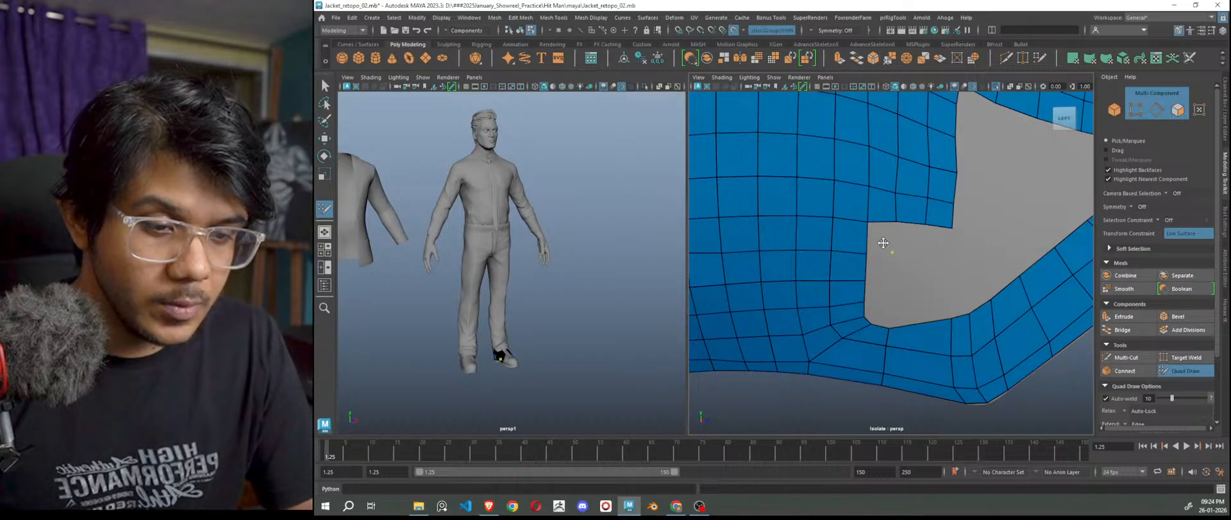
pyautogui.keyDown('shift'); pyautogui.click(881, 237); pyautogui.keyUp('shift')
pyautogui.keyDown('shift'); pyautogui.click(914, 243); pyautogui.keyUp('shift')
pyautogui.click(956, 254)
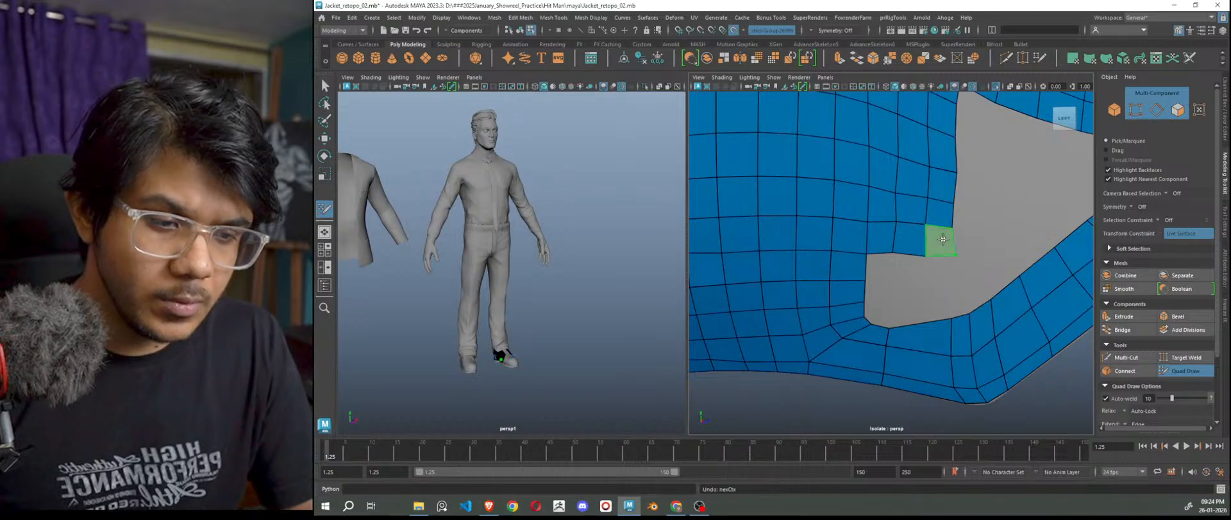
pyautogui.keyDown('shift'); pyautogui.click(938, 244); pyautogui.keyUp('shift')
# Add a third row of quads below it, with the front quad slanting toward the panel's lower border.
pyautogui.click(895, 278)
pyautogui.keyDown('shift'); pyautogui.click(880, 267); pyautogui.keyUp('shift')
pyautogui.keyDown('shift'); pyautogui.click(911, 270); pyautogui.keyUp('shift')
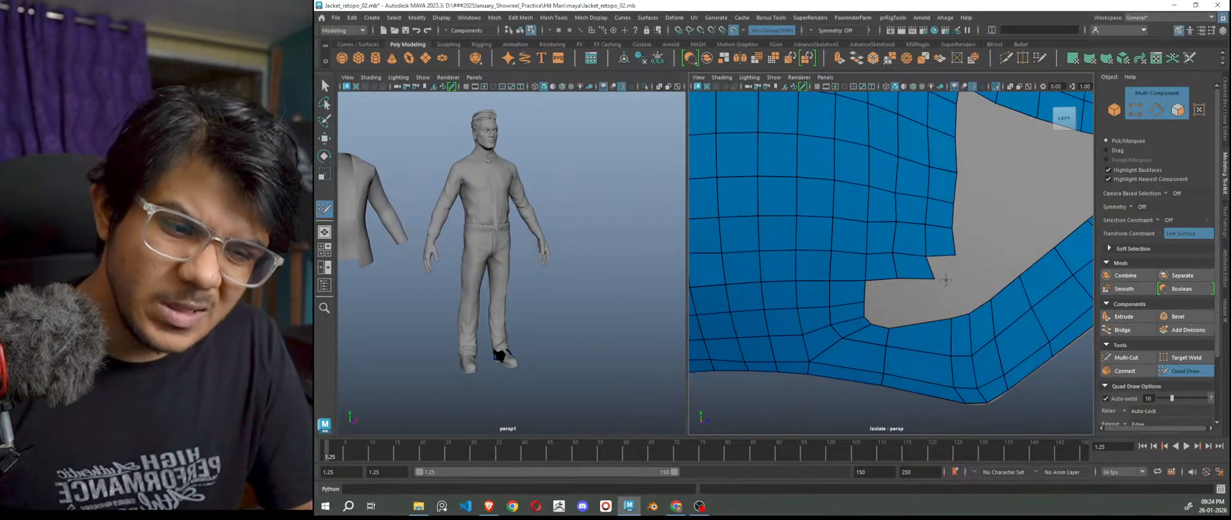
pyautogui.keyDown('shift'); pyautogui.click(947, 269); pyautogui.keyUp('shift')
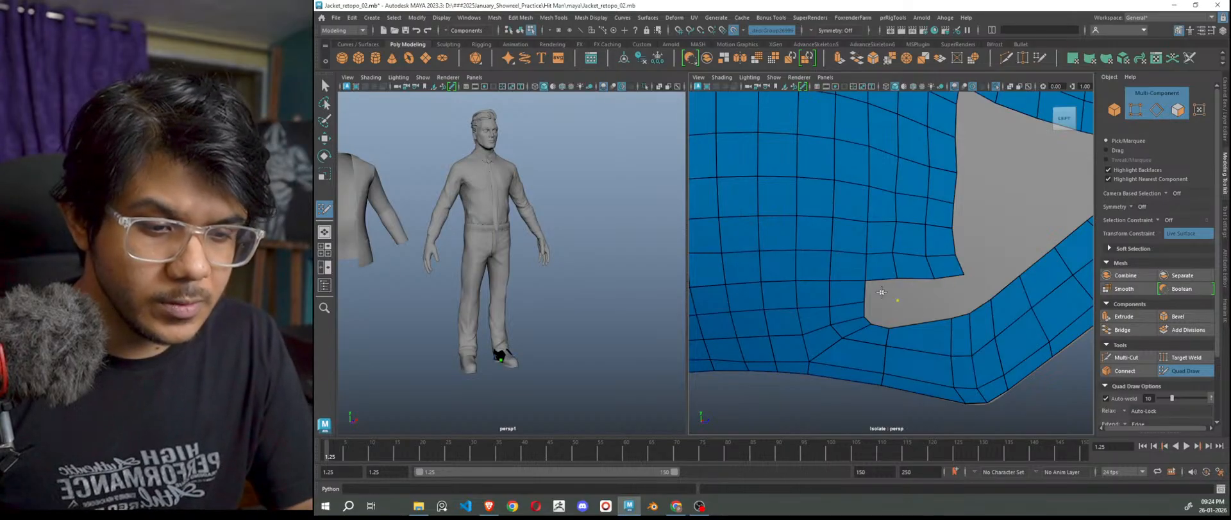
# Bridge the last quad row to the bottom border and close the small leftover hole at the lower rear corner.
pyautogui.keyDown('shift'); pyautogui.click(919, 290); pyautogui.keyUp('shift')
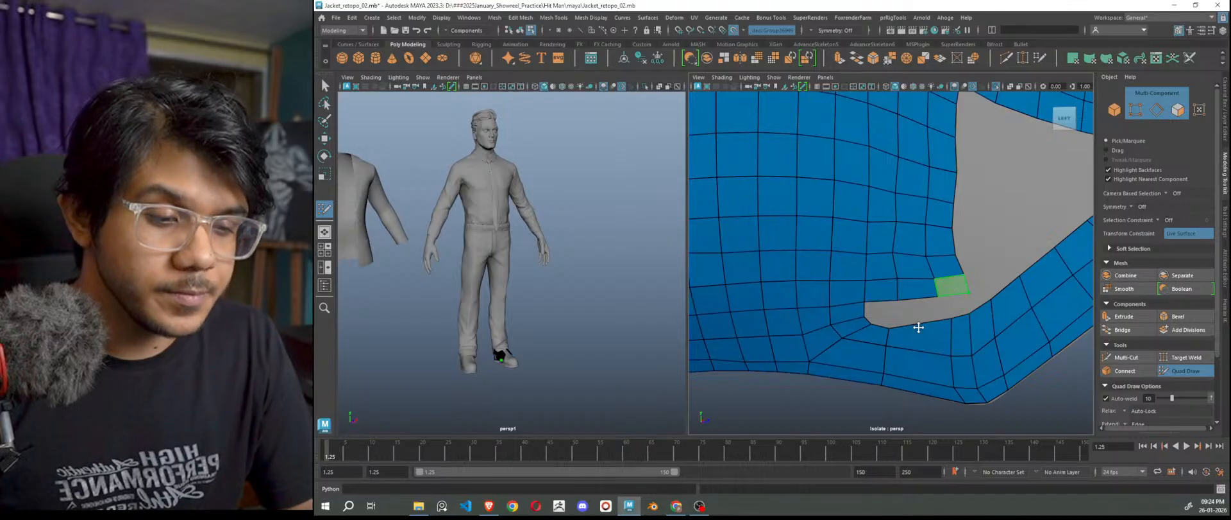
pyautogui.keyDown('shift'); pyautogui.click(953, 284); pyautogui.keyUp('shift')
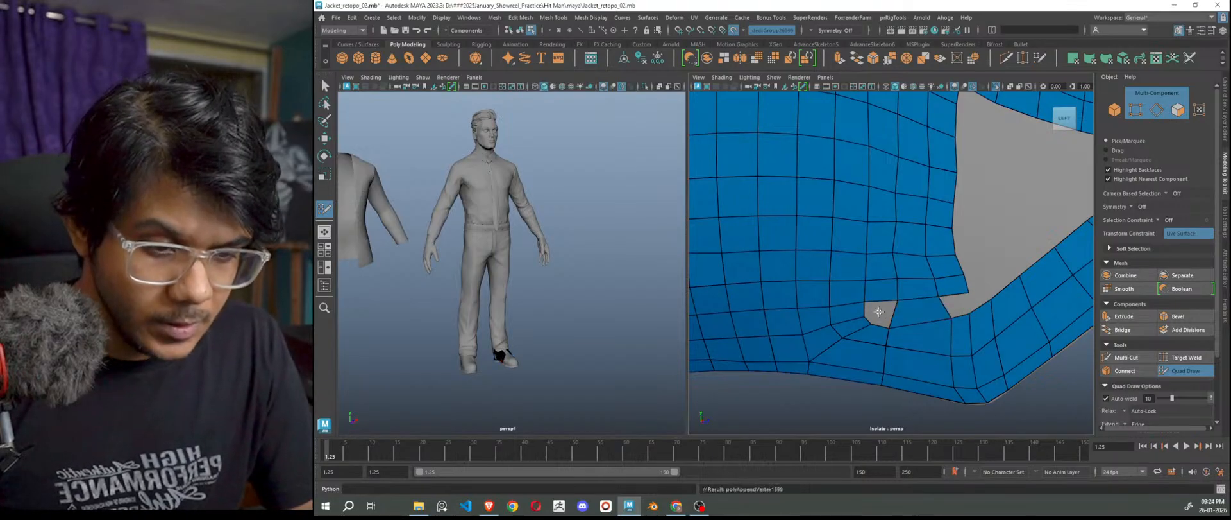
pyautogui.keyDown('shift'); pyautogui.click(886, 312); pyautogui.keyUp('shift')
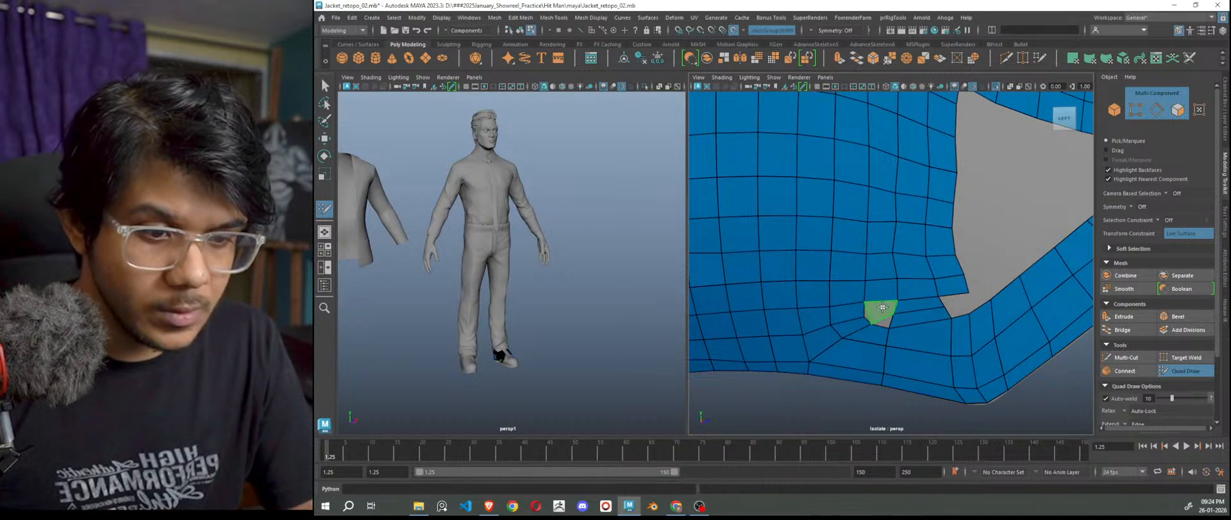
pyautogui.keyDown('shift'); pyautogui.click(879, 306); pyautogui.keyUp('shift')
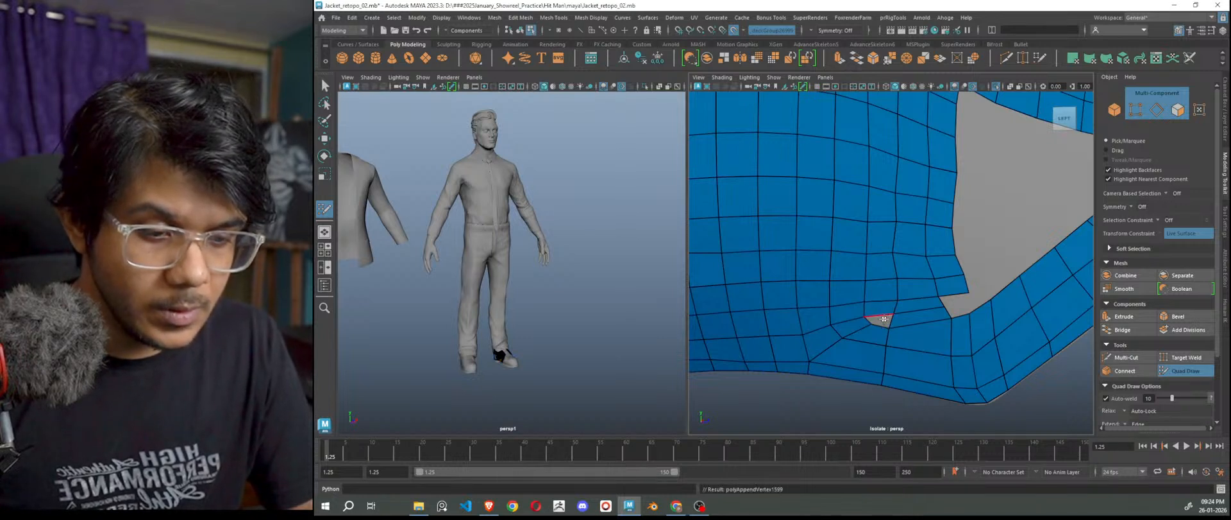
pyautogui.keyDown('shift'); pyautogui.click(883, 322); pyautogui.keyUp('shift')
# Relax the newly filled rows and fill in beside the sloping lower border where the opening narrows.
pyautogui.moveTo(959, 251)
pyautogui.keyDown('shift'); pyautogui.mouseDown()
pyautogui.moveTo(961, 271)
pyautogui.moveTo(954, 187)
pyautogui.moveTo(906, 143)
pyautogui.moveTo(847, 283)
pyautogui.moveTo(895, 331)
pyautogui.mouseUp(); pyautogui.keyUp('shift')
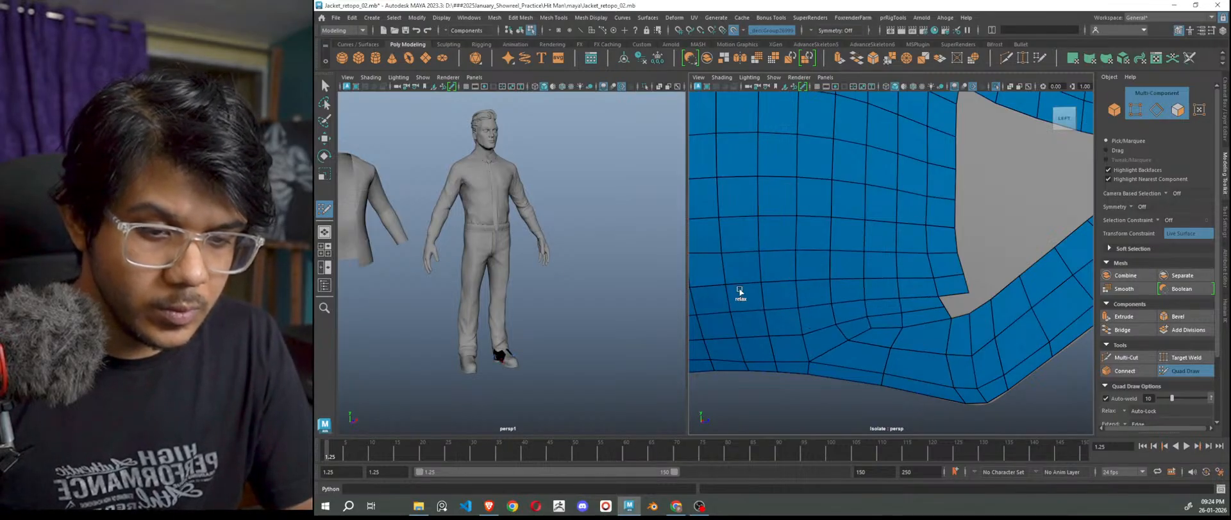
pyautogui.moveTo(848, 313)
pyautogui.keyDown('shift'); pyautogui.mouseDown()
pyautogui.moveTo(899, 198)
pyautogui.moveTo(811, 182)
pyautogui.moveTo(838, 236)
pyautogui.moveTo(835, 157)
pyautogui.mouseUp(); pyautogui.keyUp('shift')
pyautogui.scroll(-5, 864, 278)
pyautogui.scroll(10, 899, 302)
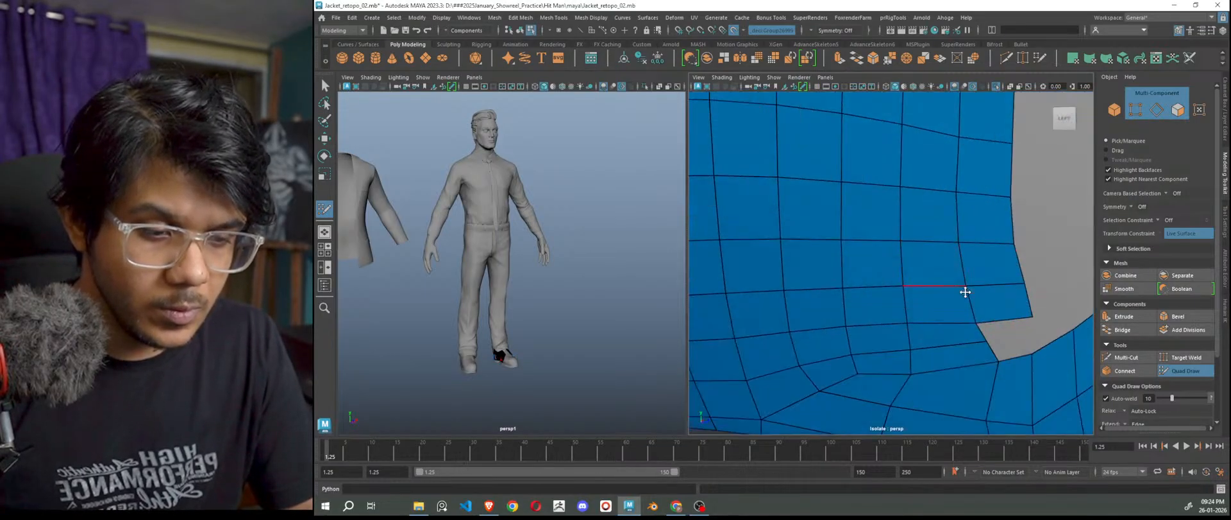
pyautogui.keyDown('alt'); pyautogui.moveTo(1028, 312); pyautogui.dragTo(938, 300, button='middle'); pyautogui.keyUp('alt')
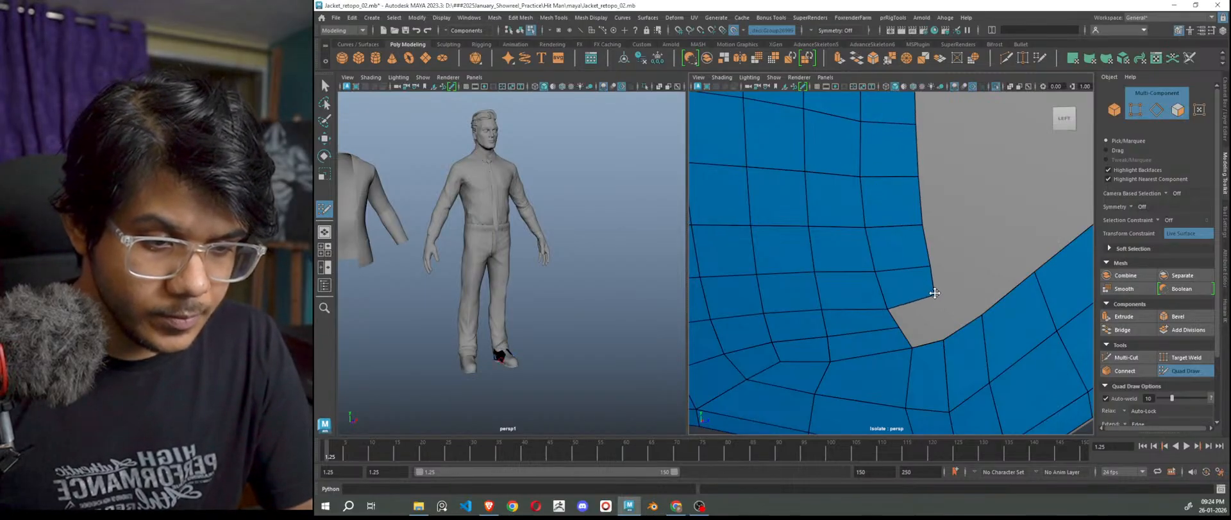
pyautogui.keyDown('shift'); pyautogui.click(917, 311); pyautogui.keyUp('shift')
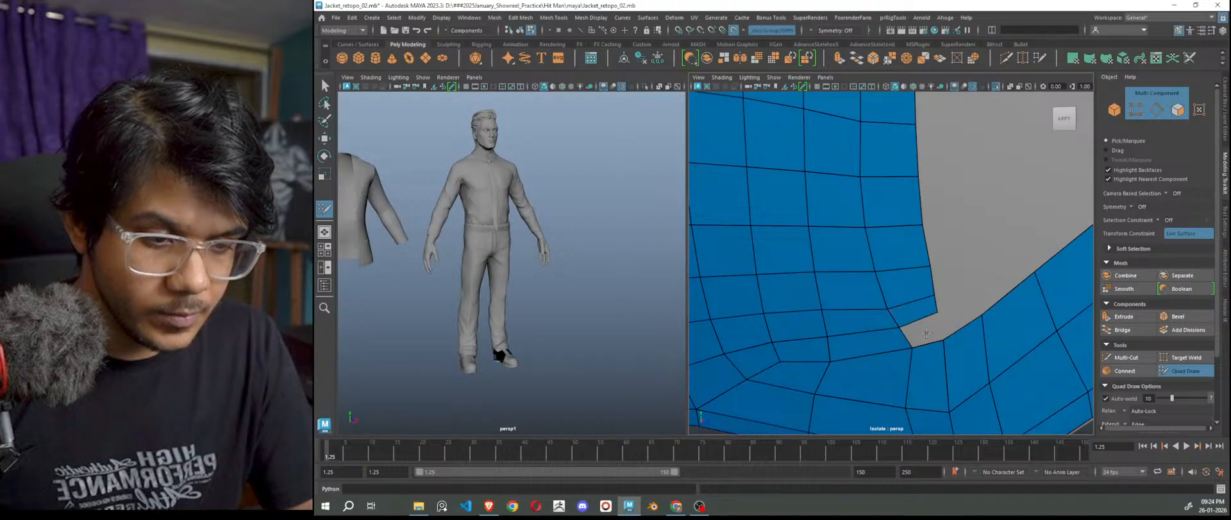
# Try to fill the opening's front corner with quads spanning its upper and lower borders, and undo the last ones.
pyautogui.scroll(-10, 953, 325)
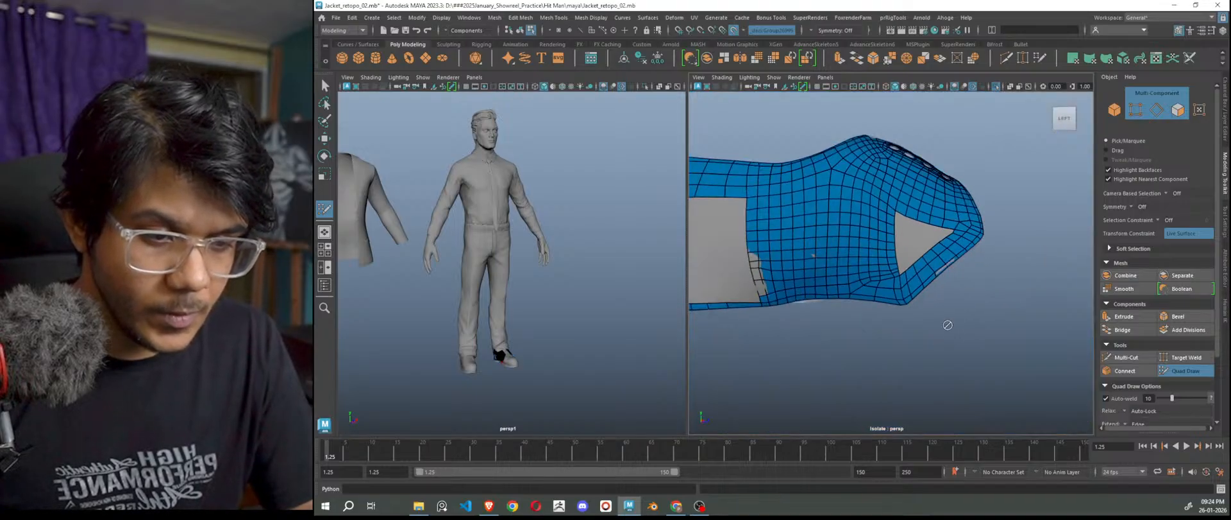
pyautogui.scroll(3, 960, 351)
pyautogui.keyDown('alt'); pyautogui.moveTo(978, 361); pyautogui.dragTo(969, 379, button='middle'); pyautogui.keyUp('alt')
pyautogui.scroll(5, 968, 378)
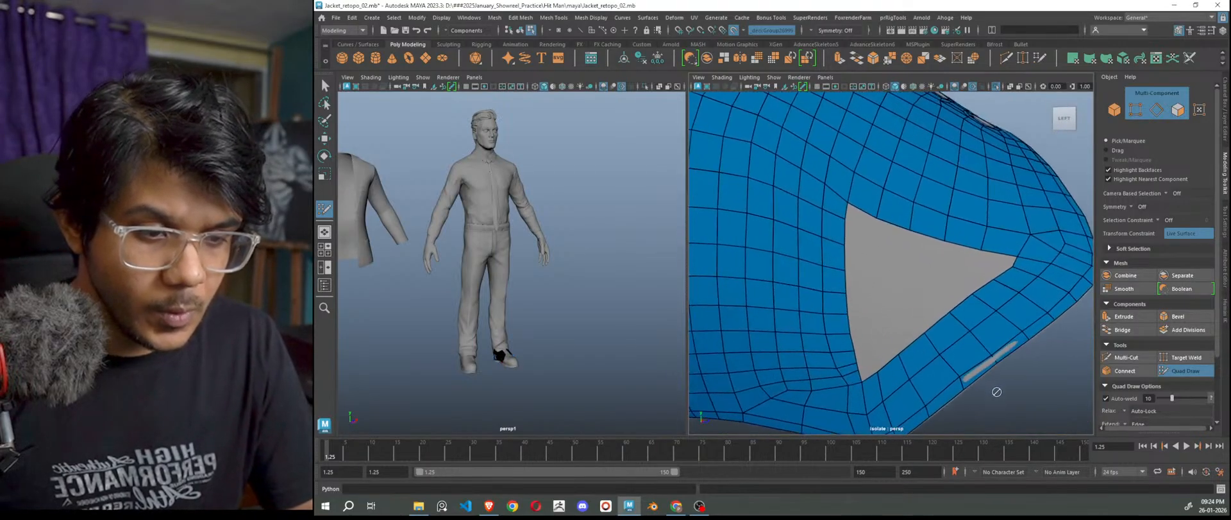
pyautogui.keyDown('shift'); pyautogui.click(1001, 260); pyautogui.keyUp('shift')
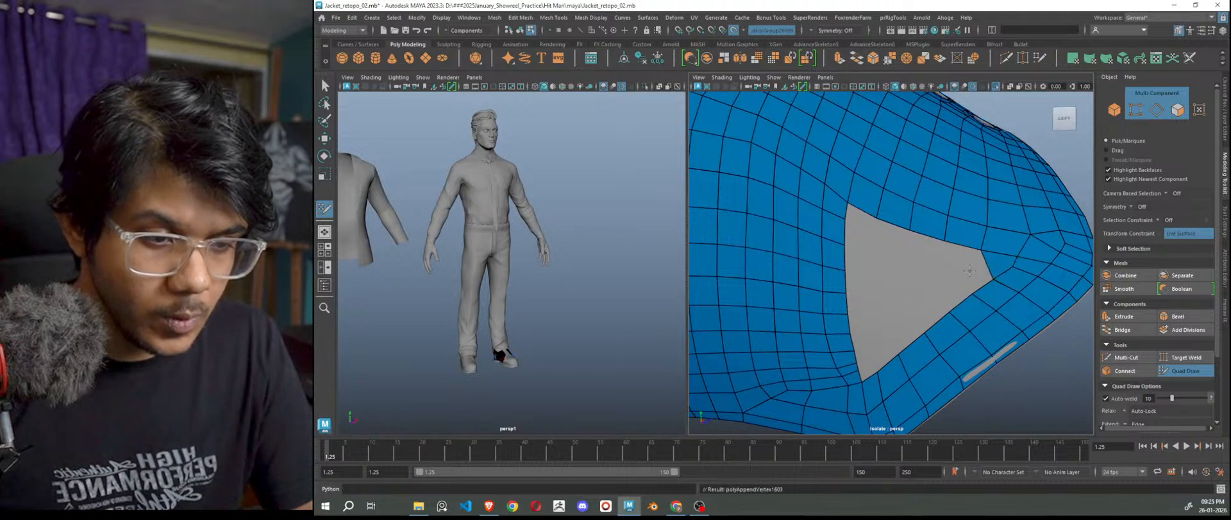
pyautogui.keyDown('shift'); pyautogui.click(946, 285); pyautogui.keyUp('shift')
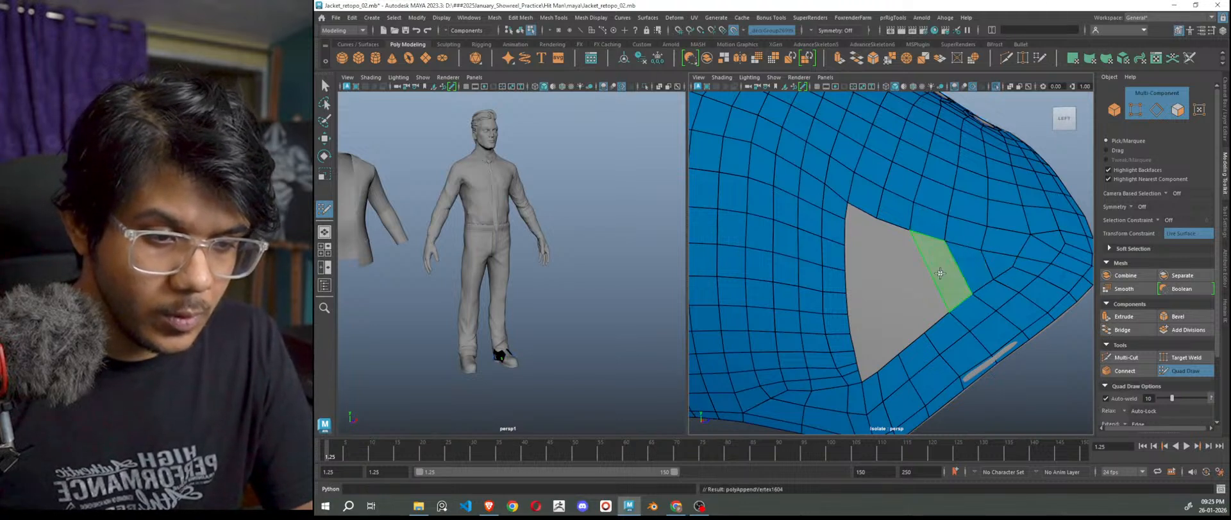
pyautogui.keyDown('shift'); pyautogui.click(940, 273); pyautogui.keyUp('shift')
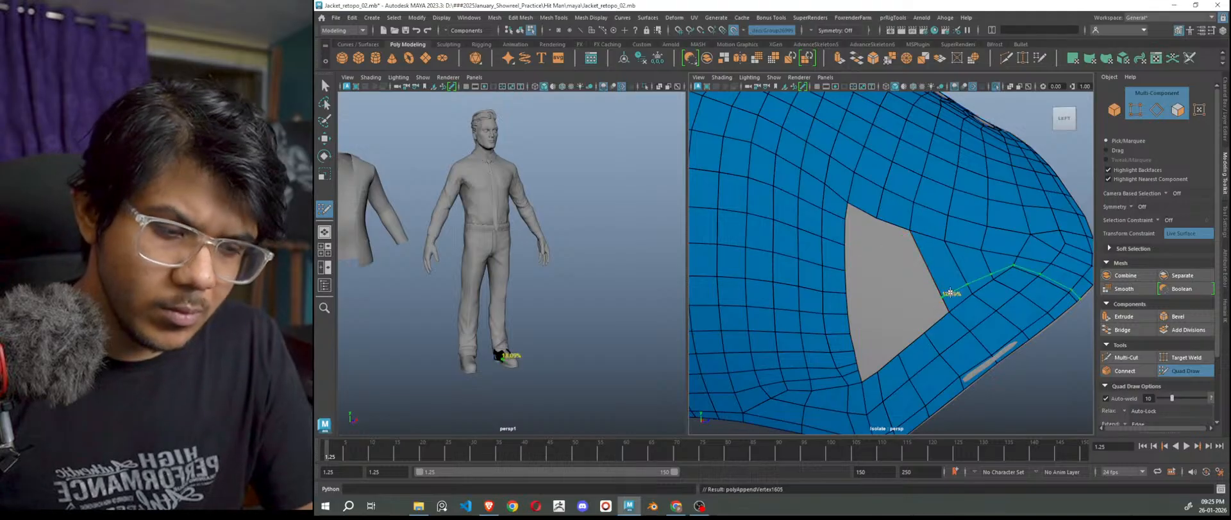
pyautogui.hotkey('ctrl', 'z')
pyautogui.hotkey('ctrl', 'z')
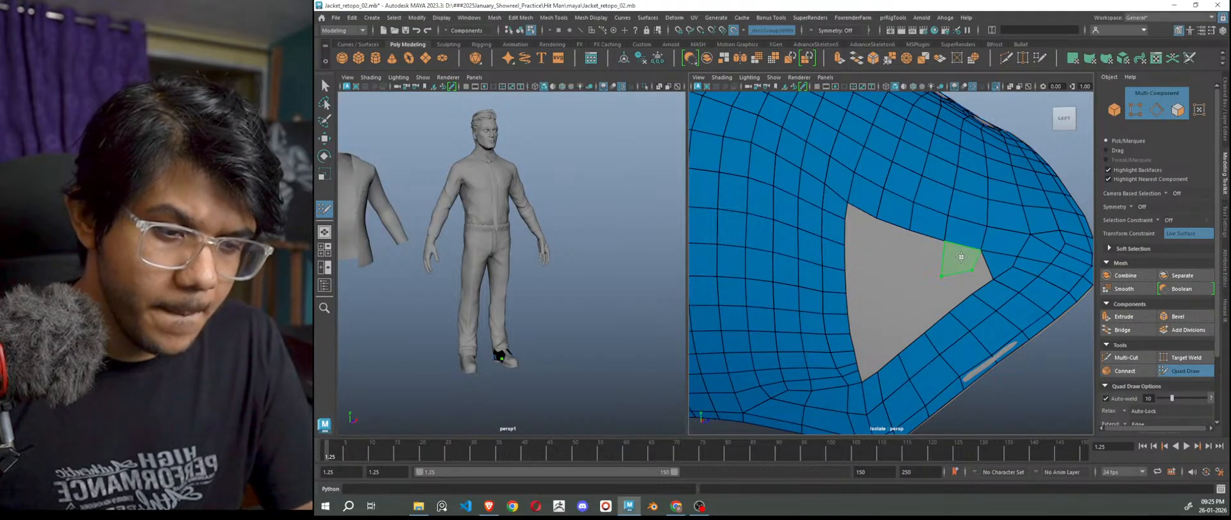
# Try turning smaller adjusted quads around the opening's front corner, and delete those faces again.
pyautogui.keyDown('shift'); pyautogui.click(965, 280); pyautogui.keyUp('shift')
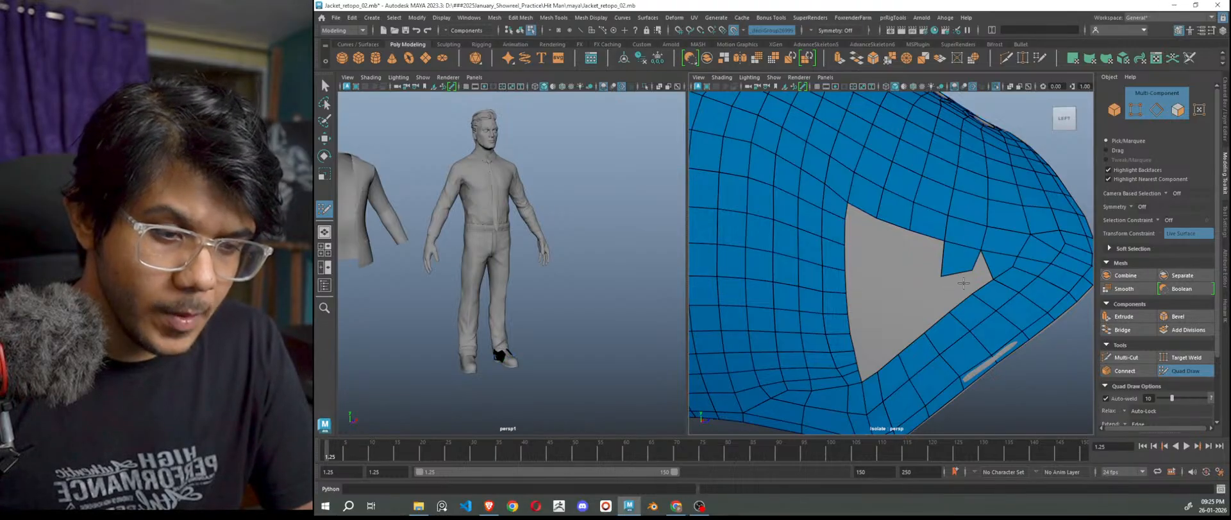
pyautogui.moveTo(954, 273); pyautogui.dragTo(959, 262)
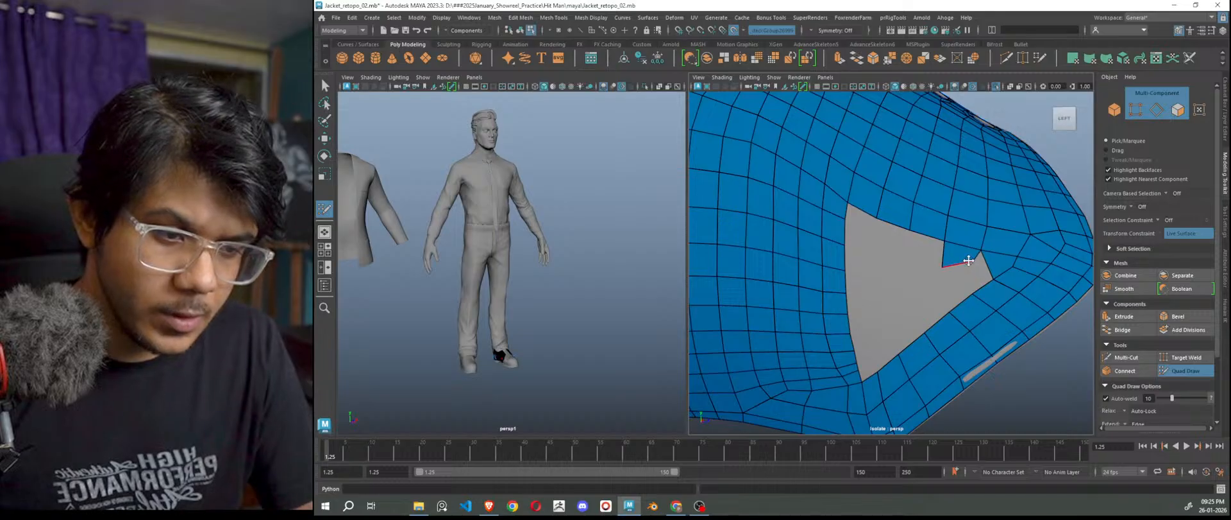
pyautogui.keyDown('shift'); pyautogui.click(977, 275); pyautogui.keyUp('shift')
pyautogui.moveTo(943, 267); pyautogui.dragTo(937, 255)
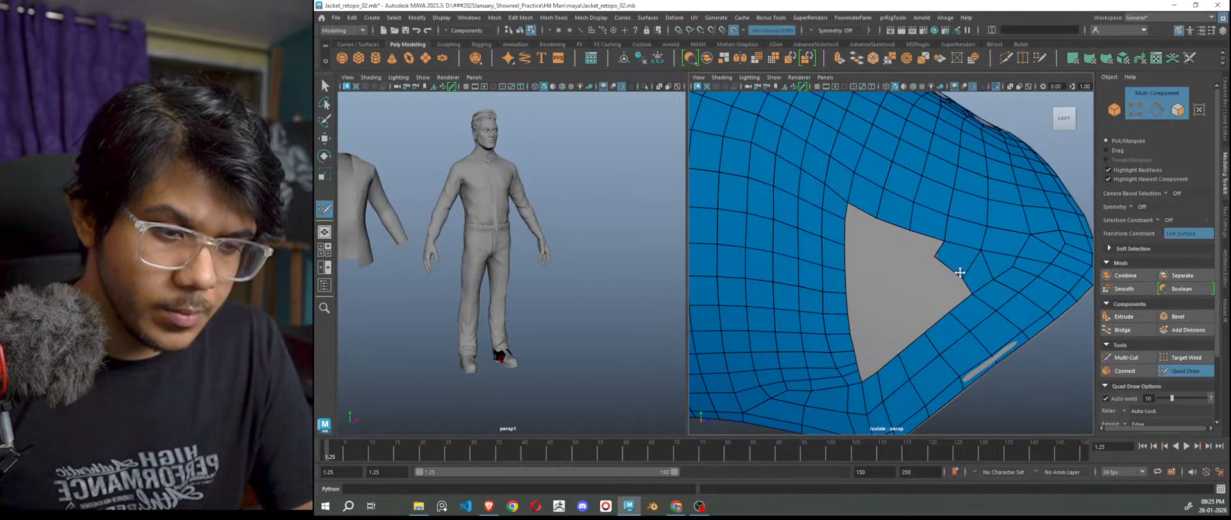
pyautogui.keyDown('ctrl'); pyautogui.keyDown('shift'); pyautogui.click(995, 263); pyautogui.keyUp('shift'); pyautogui.keyUp('ctrl')
pyautogui.keyDown('ctrl'); pyautogui.keyDown('shift'); pyautogui.click(966, 265); pyautogui.keyUp('shift'); pyautogui.keyUp('ctrl')
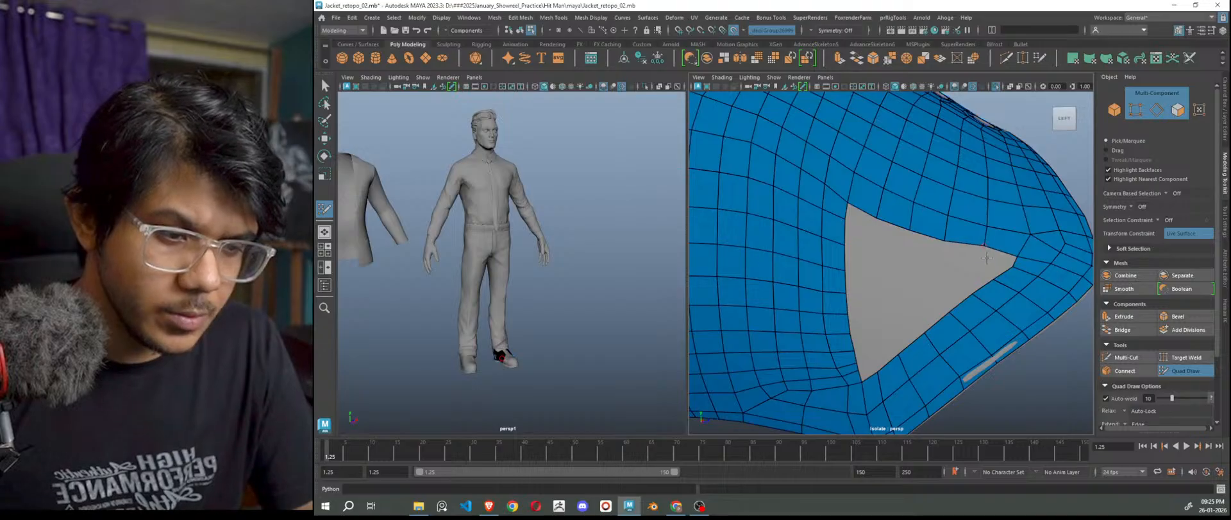
# Build a new row of quads from the opening's front corner down along the sloping lower border.
pyautogui.keyDown('ctrl'); pyautogui.keyDown('shift'); pyautogui.click(997, 254); pyautogui.keyUp('shift'); pyautogui.keyUp('ctrl')
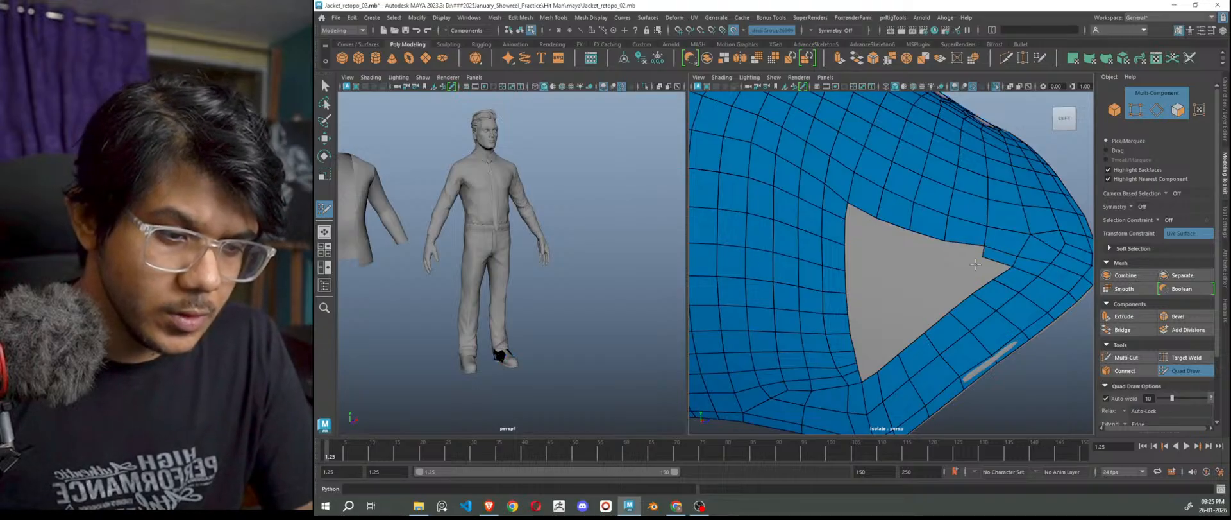
pyautogui.keyDown('ctrl'); pyautogui.keyDown('shift'); pyautogui.click(982, 275); pyautogui.keyUp('shift'); pyautogui.keyUp('ctrl')
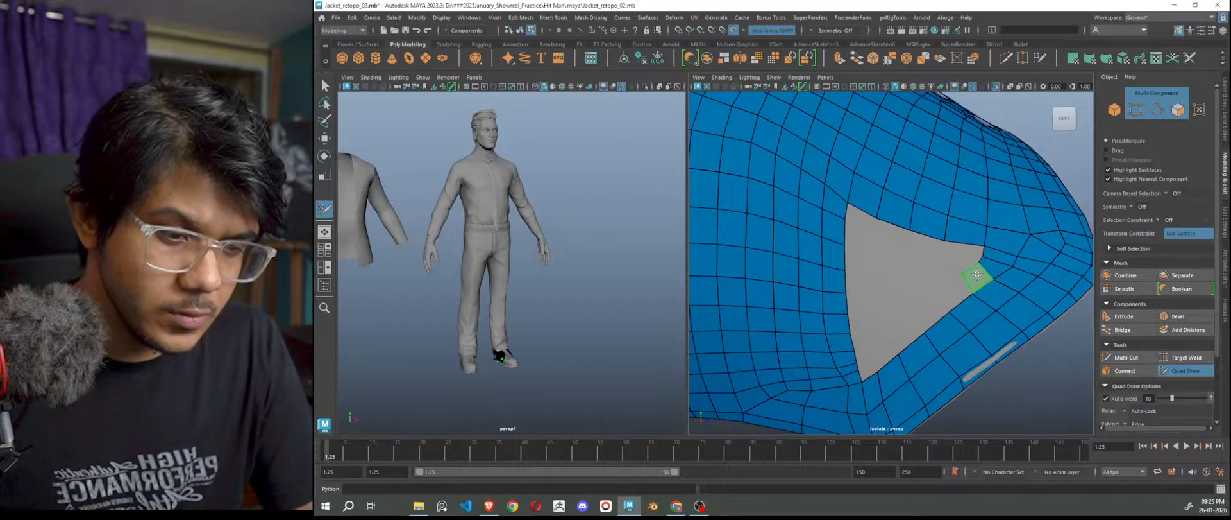
pyautogui.keyDown('shift'); pyautogui.click(939, 290); pyautogui.keyUp('shift')
pyautogui.keyDown('shift'); pyautogui.click(958, 288); pyautogui.keyUp('shift')
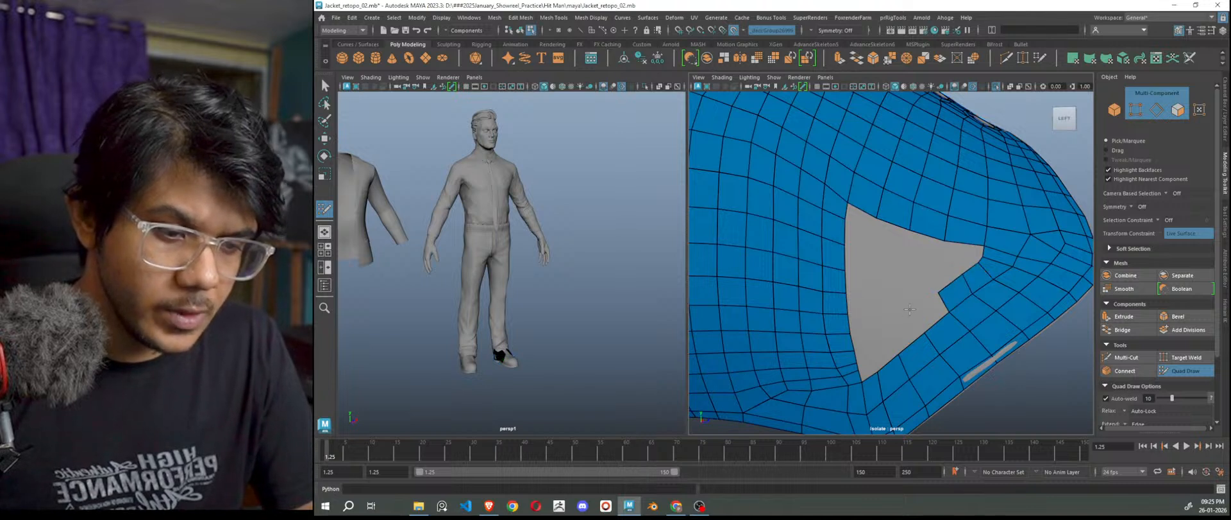
pyautogui.keyDown('shift'); pyautogui.click(930, 313); pyautogui.keyUp('shift')
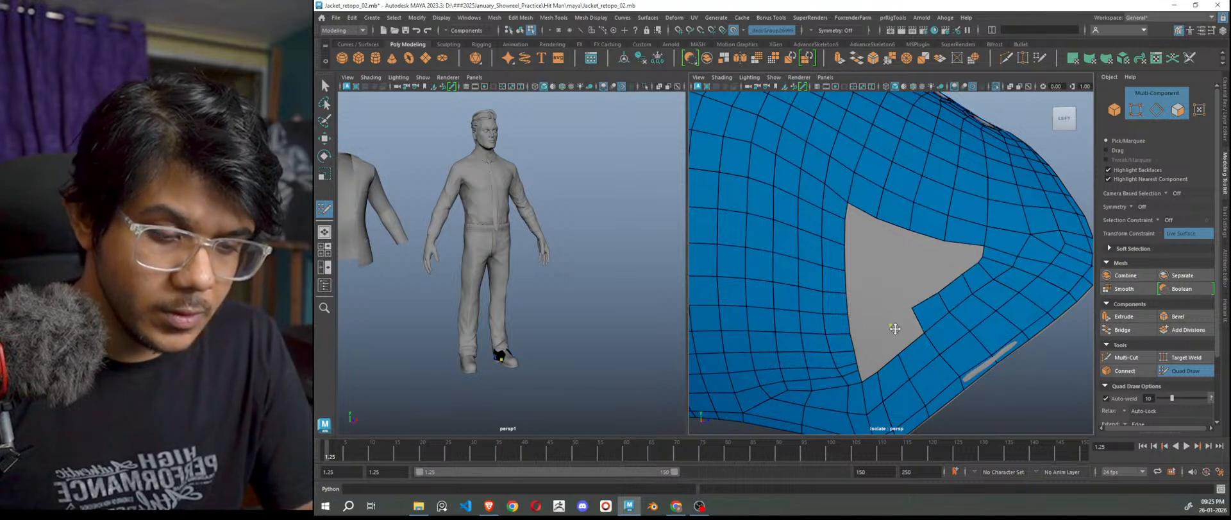
pyautogui.keyDown('shift'); pyautogui.click(895, 334); pyautogui.keyUp('shift')
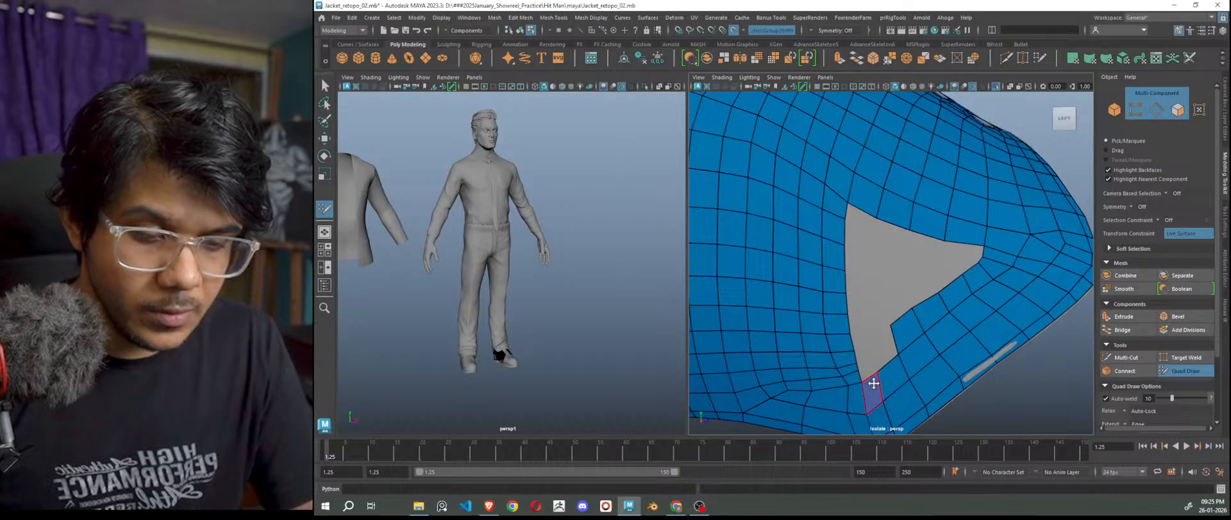
# Try to place a quad across the narrow gap at the opening's lower corner.
pyautogui.scroll(-5, 926, 360)
pyautogui.keyDown('alt'); pyautogui.moveTo(927, 360); pyautogui.dragTo(1004, 332); pyautogui.keyUp('alt')
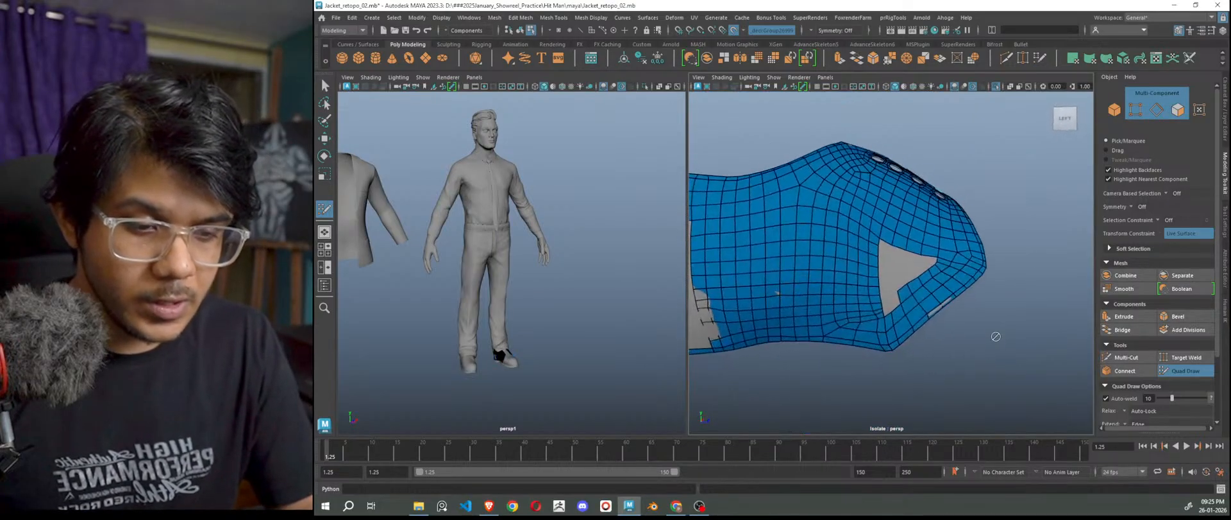
pyautogui.scroll(5, 983, 375)
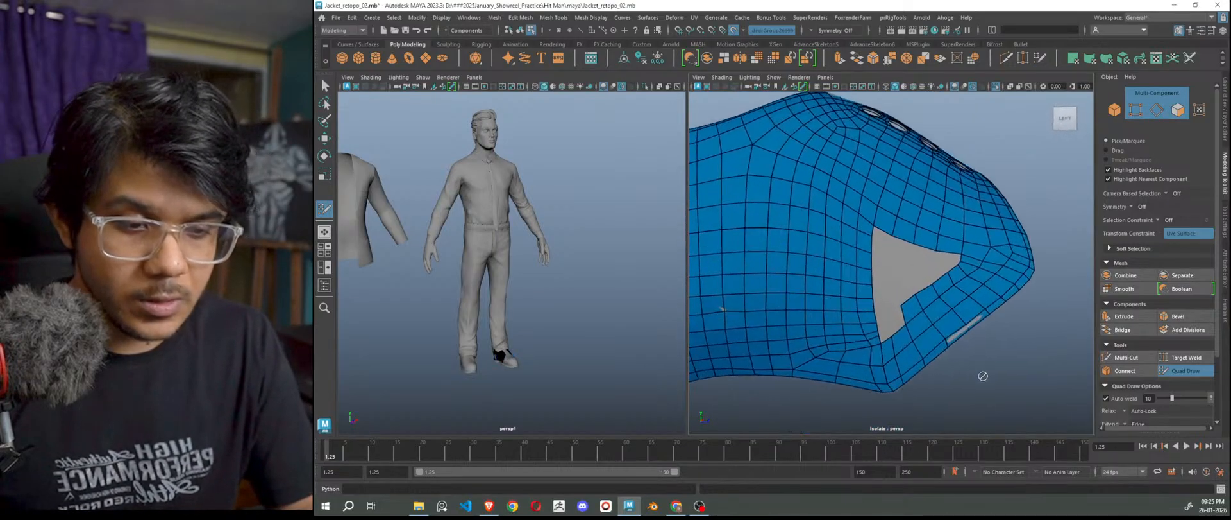
pyautogui.keyDown('ctrl'); pyautogui.click(905, 320); pyautogui.keyUp('ctrl')
pyautogui.keyDown('alt'); pyautogui.moveTo(906, 321); pyautogui.dragTo(939, 363); pyautogui.keyUp('alt')
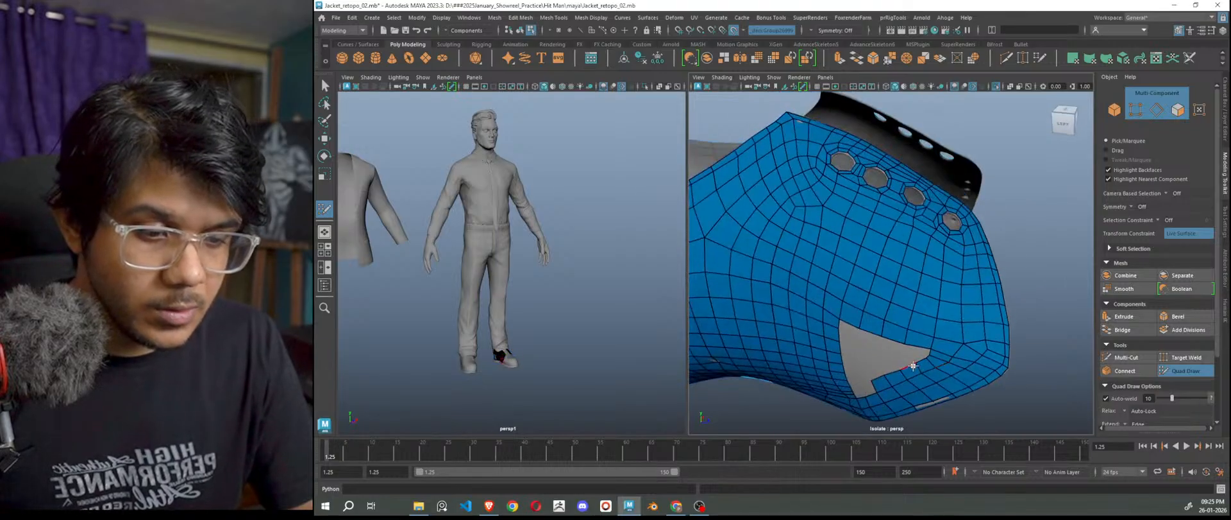
pyautogui.scroll(3, 959, 332)
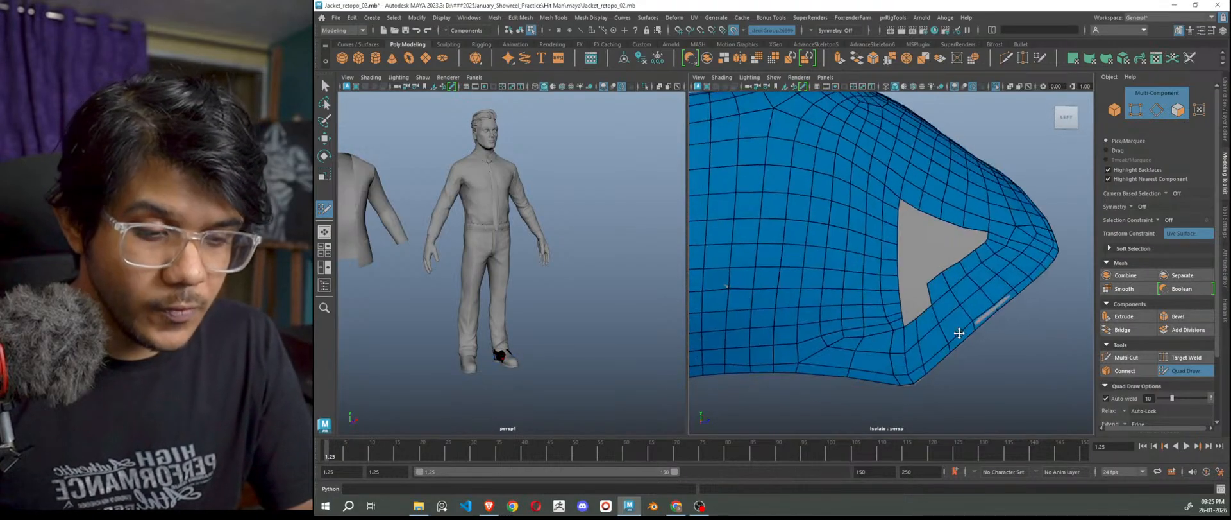
pyautogui.scroll(5, 959, 333)
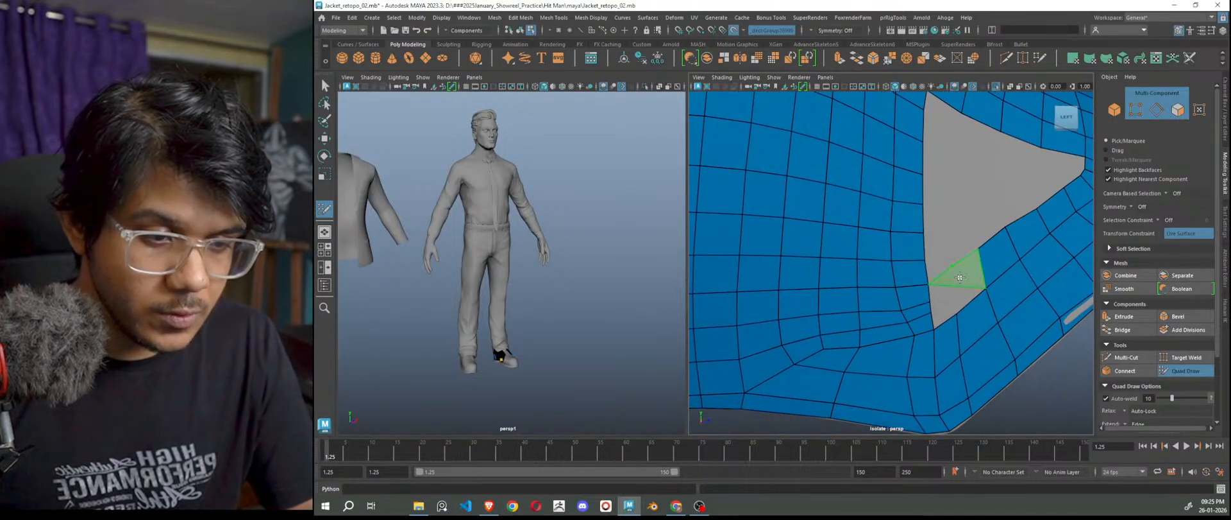
pyautogui.keyDown('shift'); pyautogui.click(969, 276); pyautogui.keyUp('shift')
# Delete the extra edge beside the opening's lower corner, reposition the nearby vertices and close the narrow gap with quads.
pyautogui.scroll(2, 913, 329)
pyautogui.scroll(1, 905, 295)
pyautogui.moveTo(900, 294)
pyautogui.mouseDown()
pyautogui.moveTo(911, 330)
pyautogui.moveTo(906, 320)
pyautogui.mouseUp()
pyautogui.keyDown('ctrl'); pyautogui.keyDown('shift'); pyautogui.click(925, 310); pyautogui.keyUp('shift'); pyautogui.keyUp('ctrl')
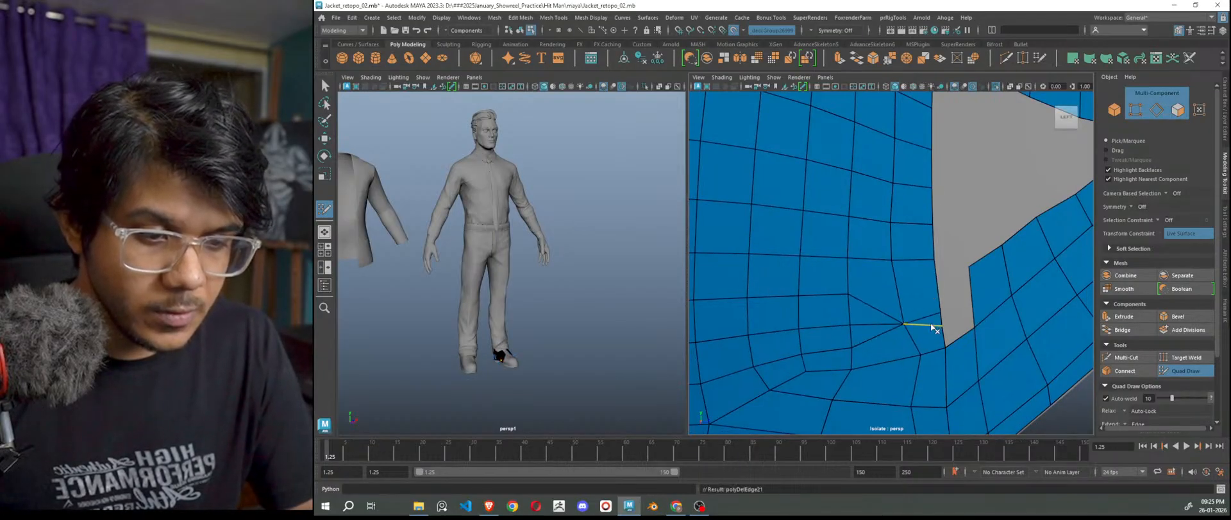
pyautogui.moveTo(918, 321); pyautogui.dragTo(938, 291)
pyautogui.keyDown('shift'); pyautogui.click(956, 312); pyautogui.keyUp('shift')
pyautogui.keyDown('ctrl'); pyautogui.click(966, 274); pyautogui.keyUp('ctrl')
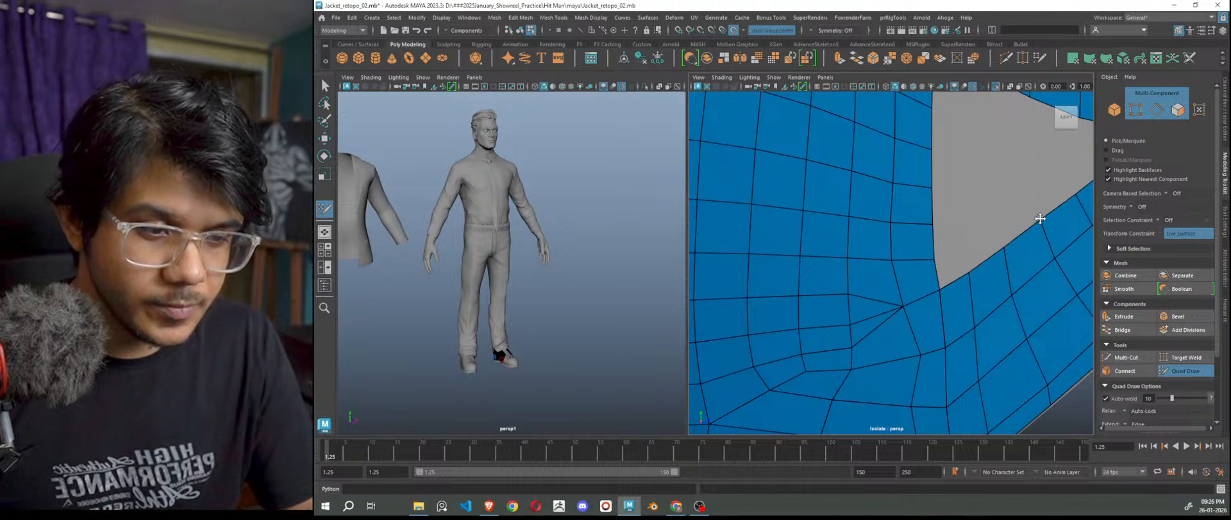
# Delete the distorted face below the opening's lower corner, refill it with a quad and relax the surrounding edges.
pyautogui.moveTo(933, 255); pyautogui.dragTo(934, 251)
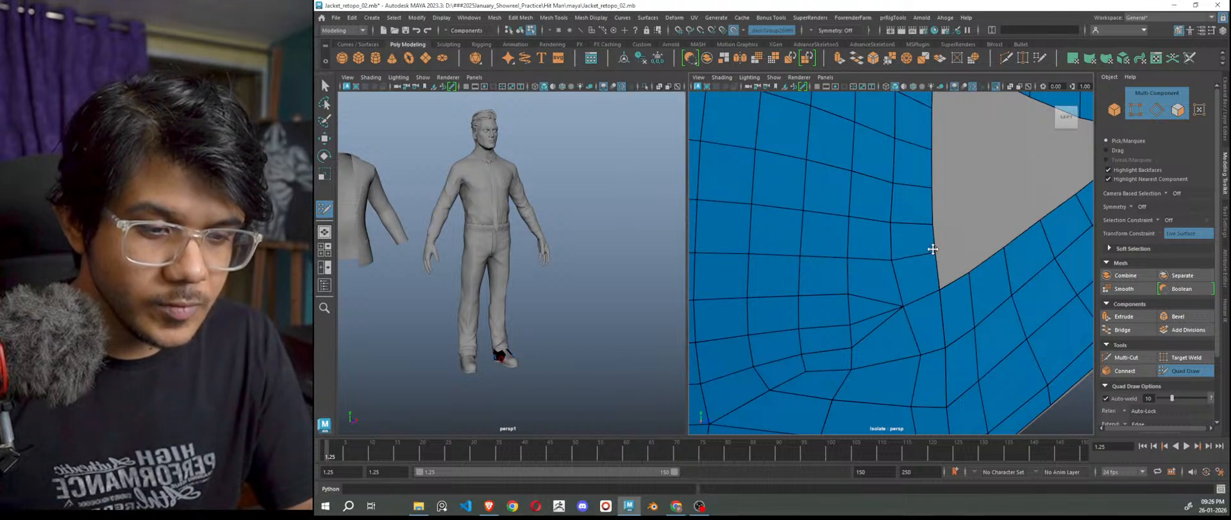
pyautogui.keyDown('ctrl'); pyautogui.keyDown('shift'); pyautogui.click(862, 322); pyautogui.keyUp('shift'); pyautogui.keyUp('ctrl')
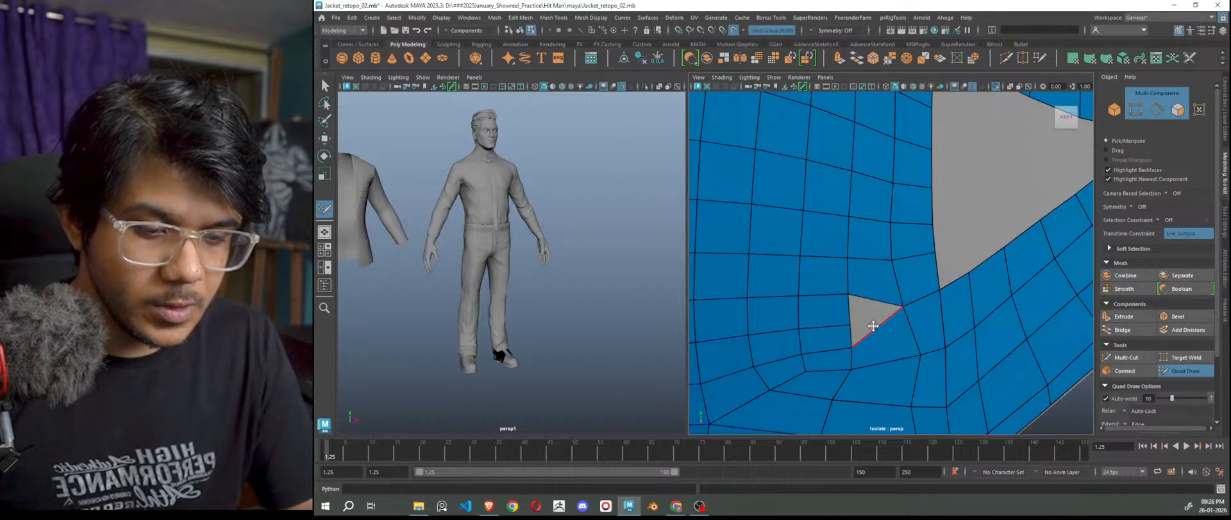
pyautogui.keyDown('shift'); pyautogui.click(860, 321); pyautogui.keyUp('shift')
pyautogui.moveTo(853, 327)
pyautogui.keyDown('shift'); pyautogui.mouseDown()
pyautogui.moveTo(838, 327)
pyautogui.moveTo(855, 303)
pyautogui.moveTo(896, 352)
pyautogui.moveTo(887, 367)
pyautogui.moveTo(858, 316)
pyautogui.moveTo(883, 351)
pyautogui.mouseUp(); pyautogui.keyUp('shift')
pyautogui.scroll(-5, 882, 346)
pyautogui.scroll(5, 882, 340)
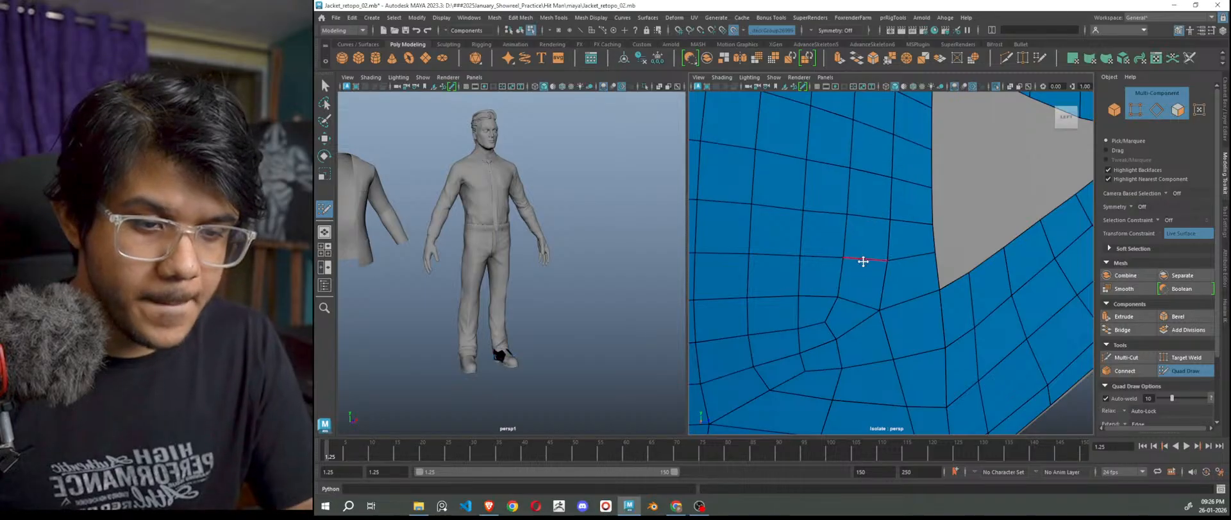
pyautogui.scroll(-5, 862, 276)
pyautogui.scroll(5, 894, 329)
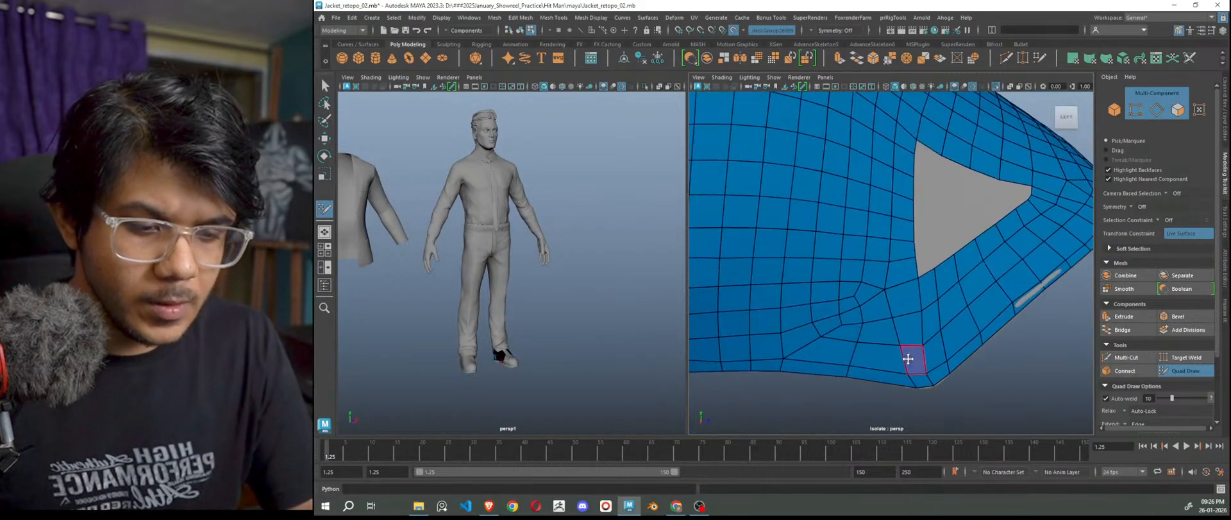
pyautogui.scroll(3, 921, 360)
pyautogui.scroll(2, 912, 287)
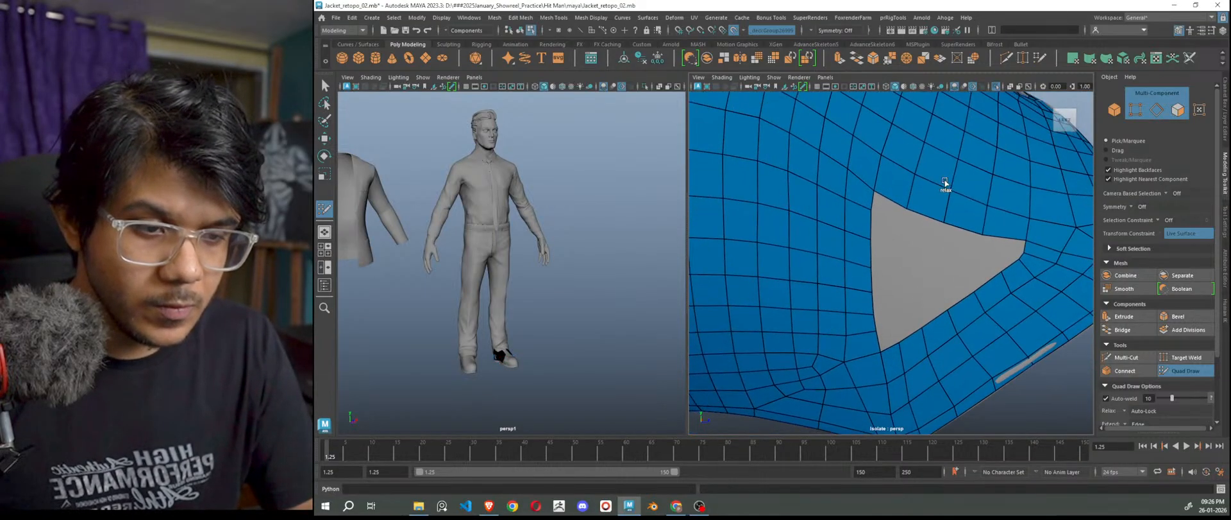
# Reposition the opening's lower corner vertex and relax the rear border so both rear corners are evenly rounded.
pyautogui.scroll(-5, 928, 292)
pyautogui.keyDown('alt'); pyautogui.moveTo(932, 289); pyautogui.dragTo(954, 305); pyautogui.keyUp('alt')
pyautogui.scroll(3, 954, 306)
pyautogui.keyDown('alt'); pyautogui.moveTo(954, 305); pyautogui.dragTo(925, 369, button='middle'); pyautogui.keyUp('alt')
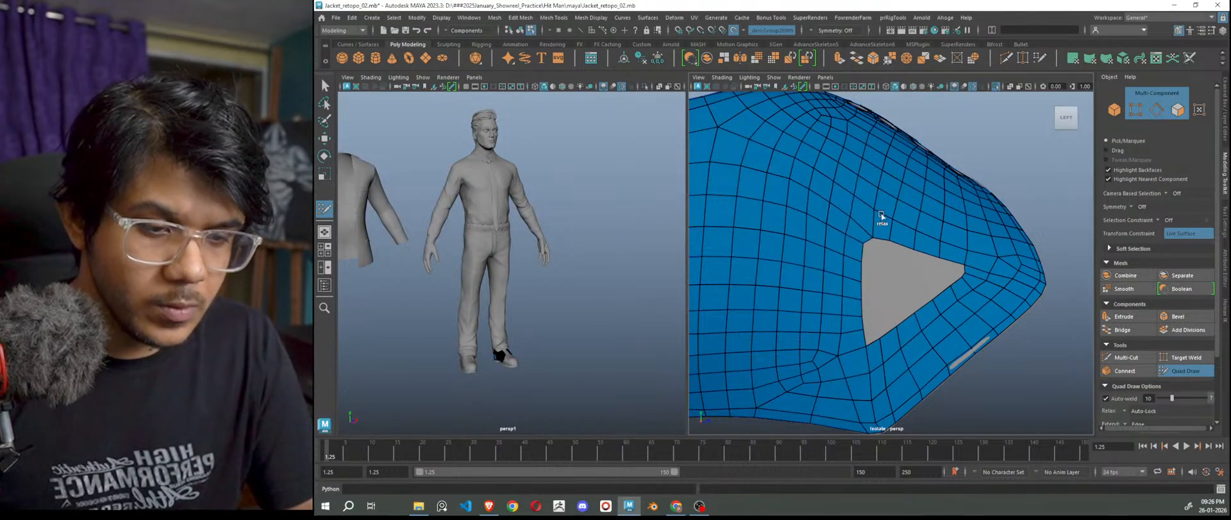
pyautogui.moveTo(865, 345); pyautogui.dragTo(886, 355)
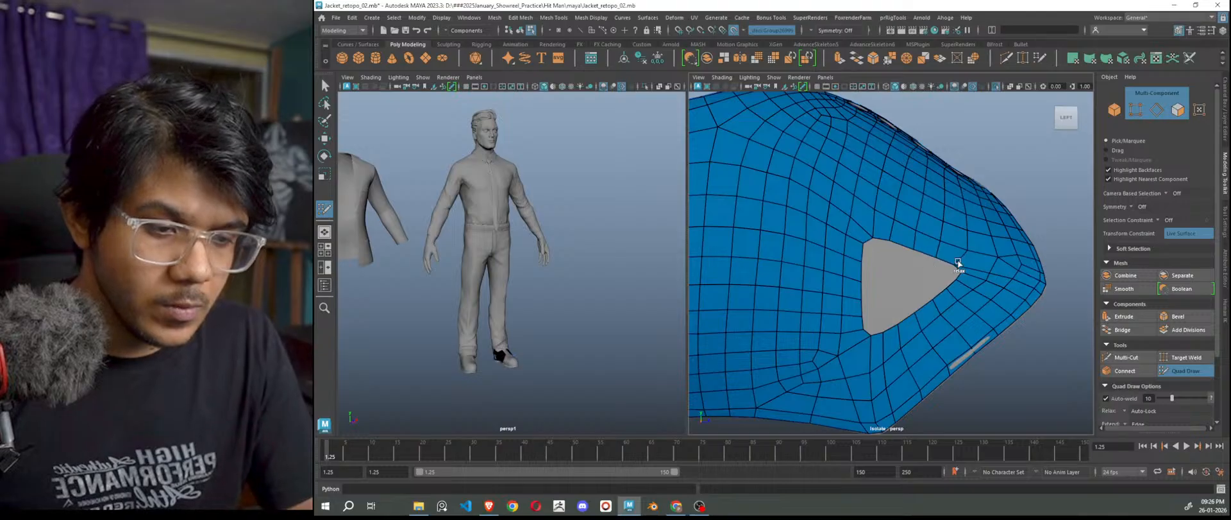
pyautogui.scroll(3, 965, 292)
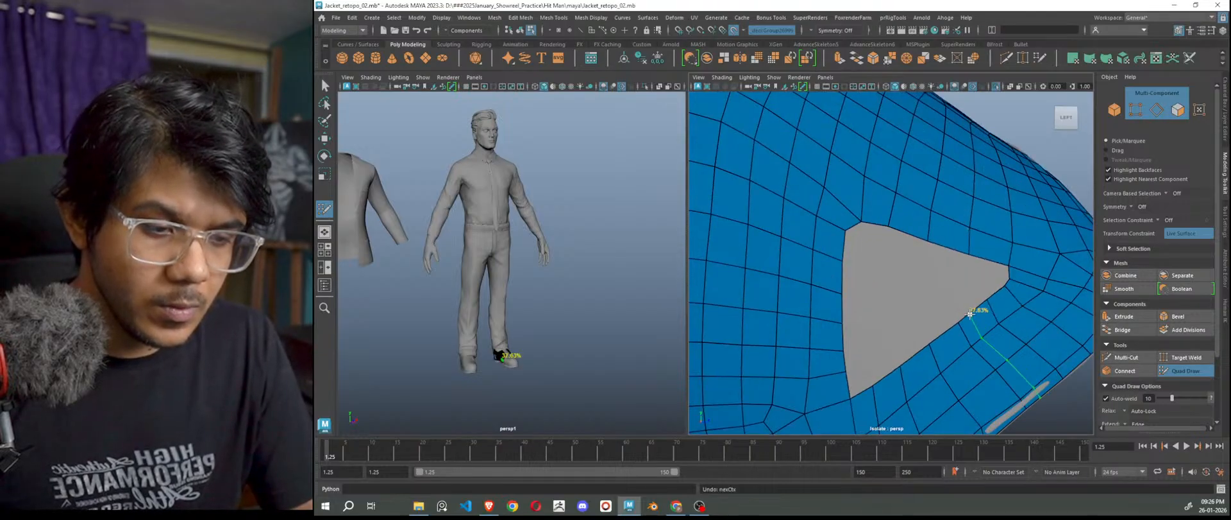
pyautogui.moveTo(867, 397)
pyautogui.keyDown('shift'); pyautogui.mouseDown()
pyautogui.moveTo(883, 387)
pyautogui.moveTo(853, 385)
pyautogui.moveTo(969, 326)
pyautogui.moveTo(861, 243)
pyautogui.moveTo(855, 185)
pyautogui.mouseUp(); pyautogui.keyUp('shift')
pyautogui.moveTo(863, 237)
pyautogui.keyDown('shift'); pyautogui.mouseDown()
pyautogui.moveTo(849, 374)
pyautogui.moveTo(858, 418)
pyautogui.moveTo(848, 367)
pyautogui.mouseUp(); pyautogui.keyUp('shift')
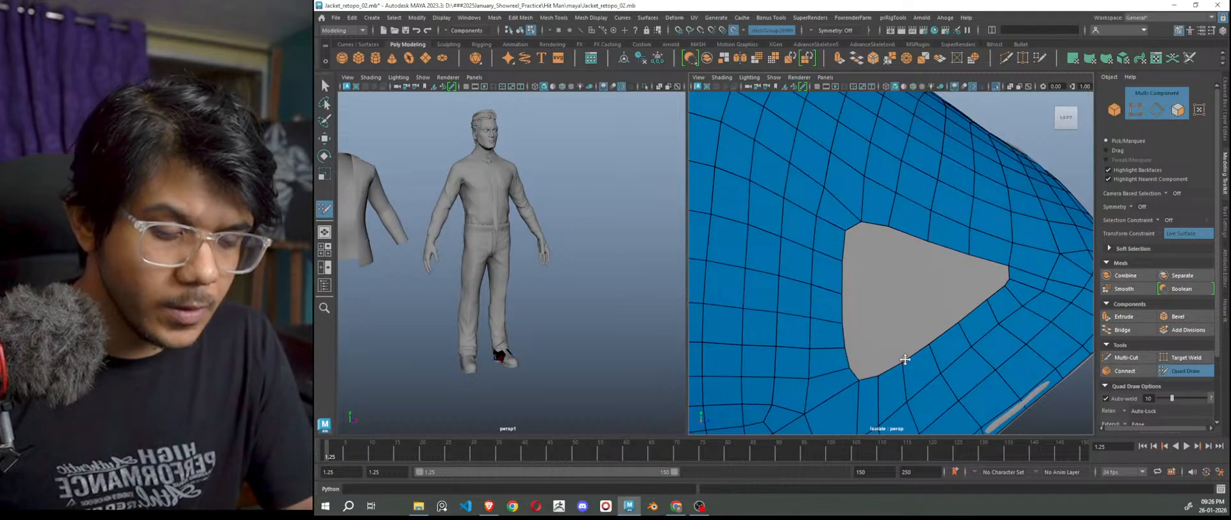
pyautogui.scroll(-10, 902, 357)
pyautogui.scroll(10, 904, 356)
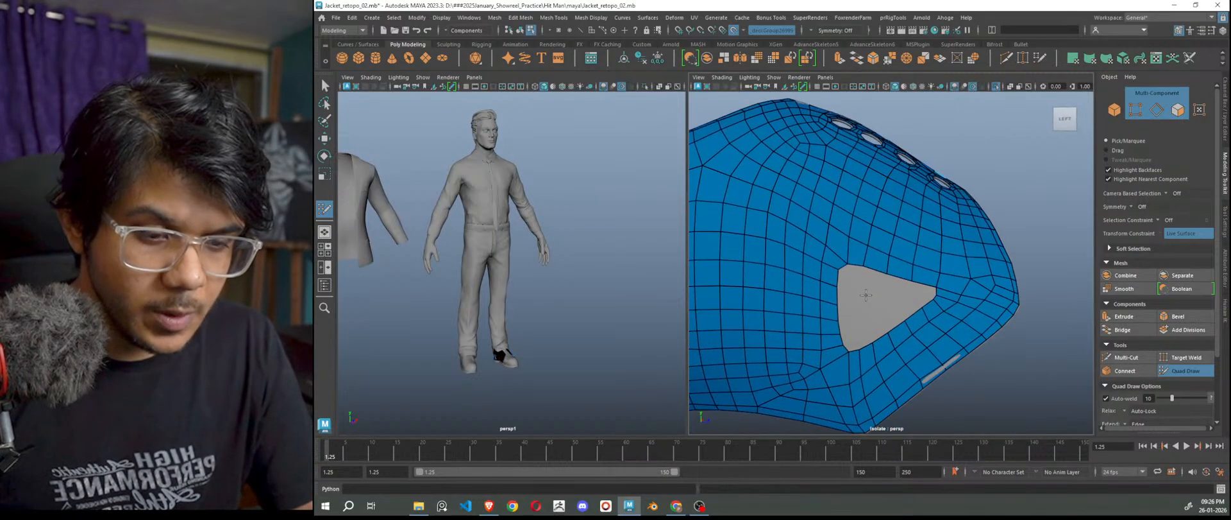
pyautogui.scroll(2, 863, 295)
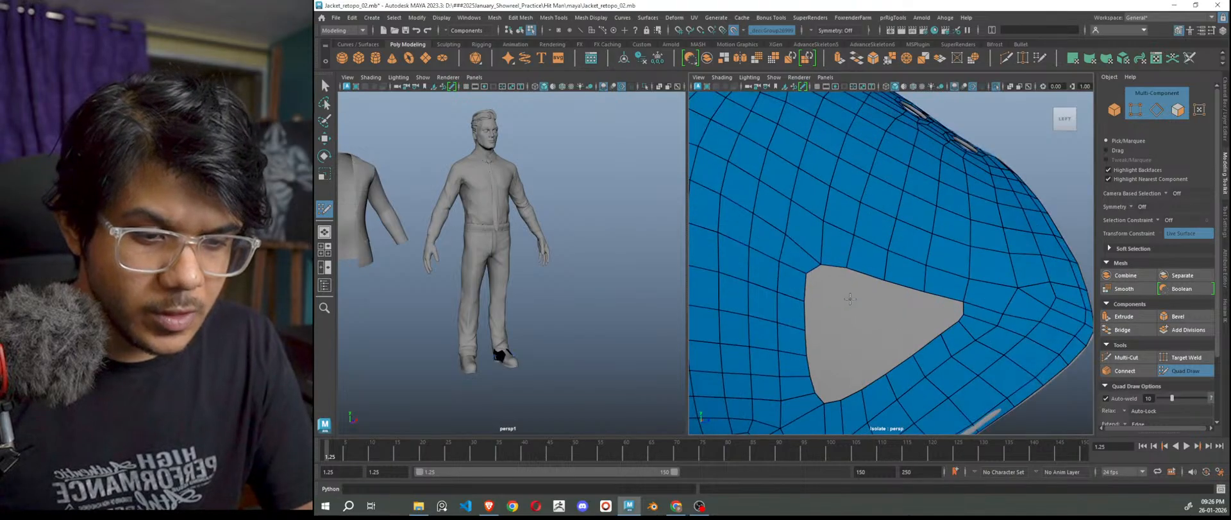
# Fill a row of quads along the opening's upper border and pull the end vertices onto the front tip.
pyautogui.keyDown('shift'); pyautogui.click(821, 276); pyautogui.keyUp('shift')
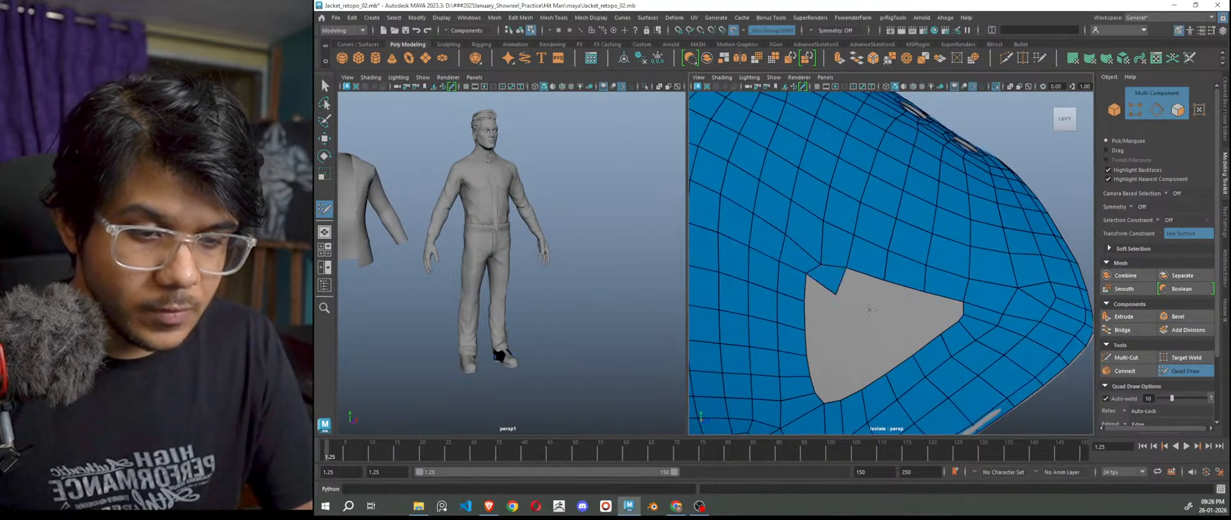
pyautogui.keyDown('shift'); pyautogui.click(866, 294); pyautogui.keyUp('shift')
pyautogui.keyDown('shift'); pyautogui.click(901, 299); pyautogui.keyUp('shift')
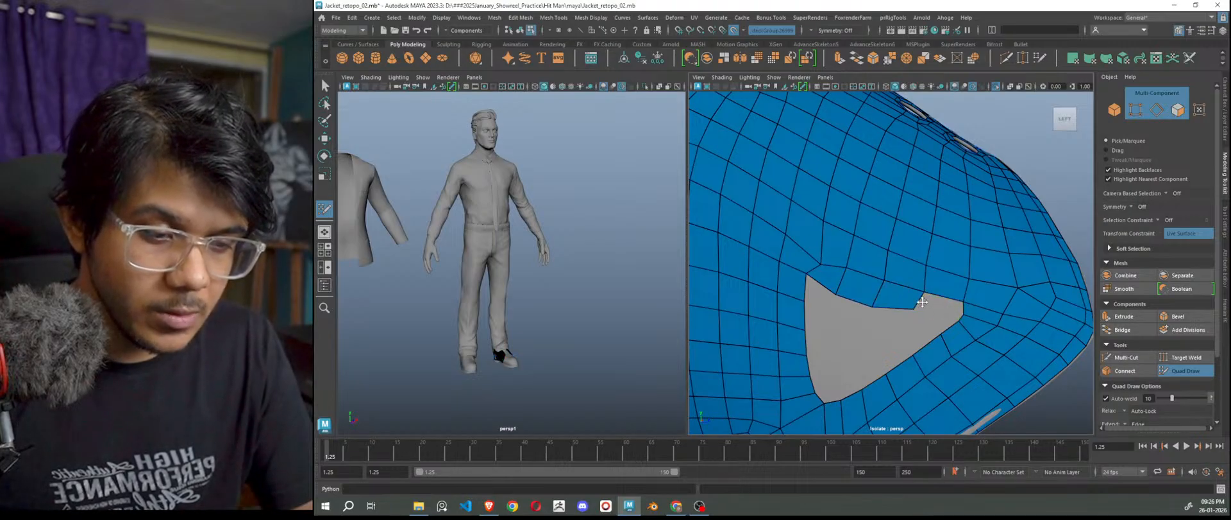
pyautogui.moveTo(935, 309); pyautogui.dragTo(958, 309)
pyautogui.moveTo(953, 319); pyautogui.dragTo(960, 314)
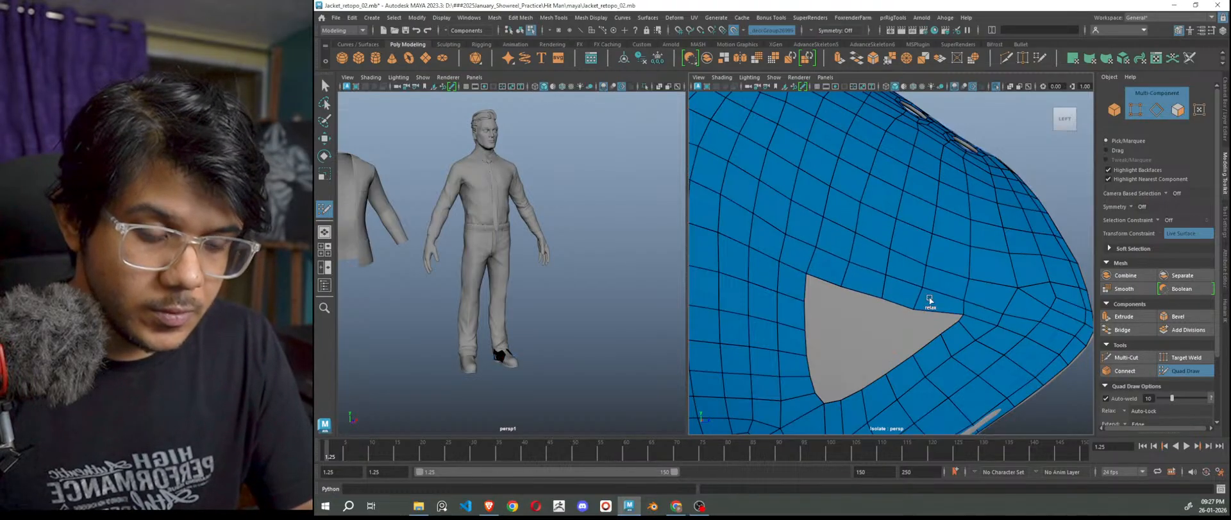
# Adjust the vertices at the opening's front tip and upper border, undoing the unwanted moves.
pyautogui.moveTo(913, 308); pyautogui.dragTo(960, 321)
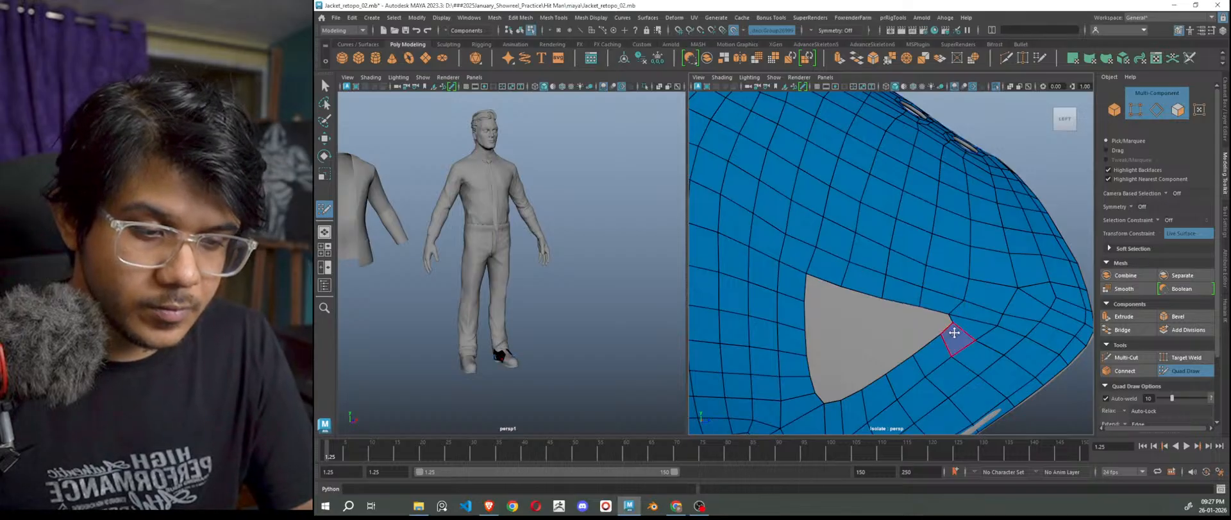
pyautogui.hotkey('ctrl', 'z')
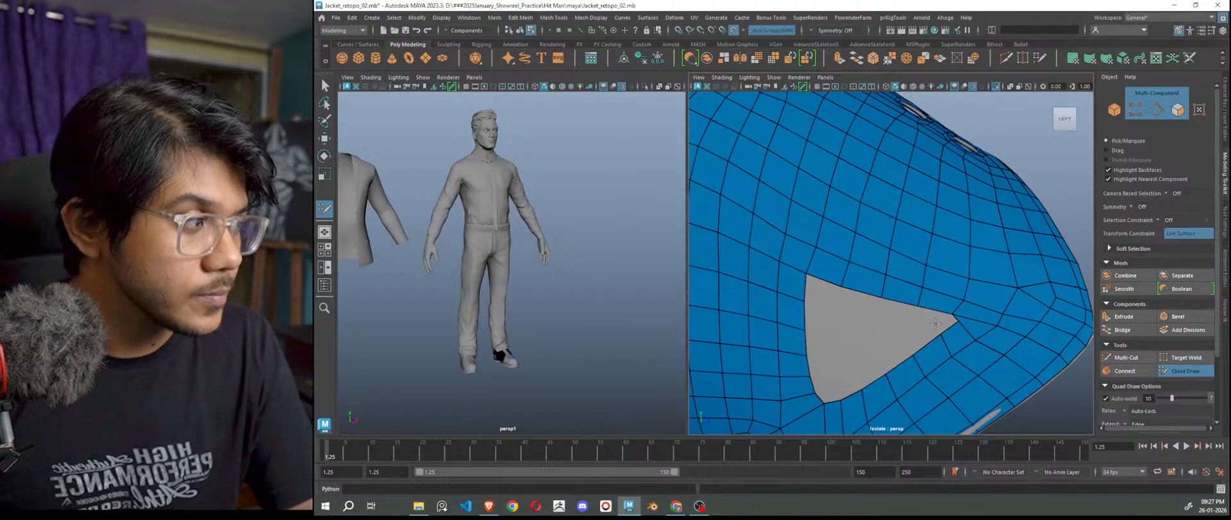
pyautogui.scroll(3, 811, 346)
pyautogui.scroll(-3, 811, 346)
pyautogui.keyDown('shift'); pyautogui.moveTo(828, 281); pyautogui.dragTo(845, 280); pyautogui.keyUp('shift')
pyautogui.hotkey('ctrl', 'z')
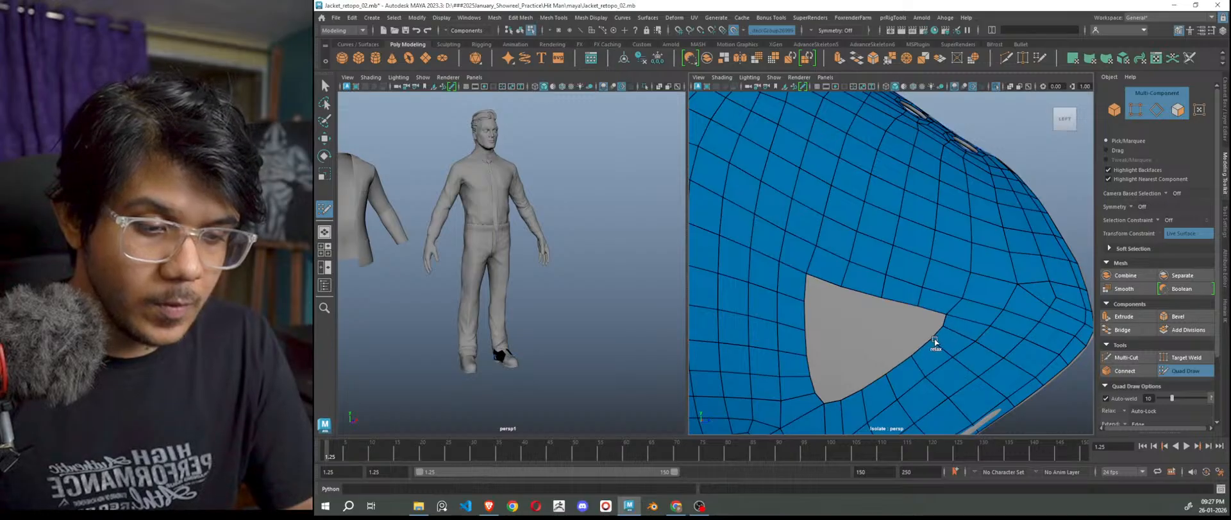
# Relax the quads around the opening's front tip and lower corner to even out their spacing.
pyautogui.scroll(-6, 874, 390)
pyautogui.keyDown('alt'); pyautogui.moveTo(879, 392); pyautogui.dragTo(881, 376); pyautogui.keyUp('alt')
pyautogui.scroll(5, 878, 377)
pyautogui.keyDown('alt'); pyautogui.moveTo(867, 390); pyautogui.dragTo(911, 332, button='middle'); pyautogui.keyUp('alt')
pyautogui.moveTo(895, 311)
pyautogui.keyDown('shift'); pyautogui.mouseDown()
pyautogui.moveTo(893, 340)
pyautogui.moveTo(894, 324)
pyautogui.mouseUp(); pyautogui.keyUp('shift')
pyautogui.moveTo(975, 268)
pyautogui.keyDown('shift'); pyautogui.mouseDown()
pyautogui.moveTo(994, 251)
pyautogui.moveTo(993, 224)
pyautogui.mouseUp(); pyautogui.keyUp('shift')
pyautogui.moveTo(988, 282)
pyautogui.keyDown('shift'); pyautogui.mouseDown()
pyautogui.moveTo(921, 321)
pyautogui.moveTo(845, 301)
pyautogui.mouseUp(); pyautogui.keyUp('shift')
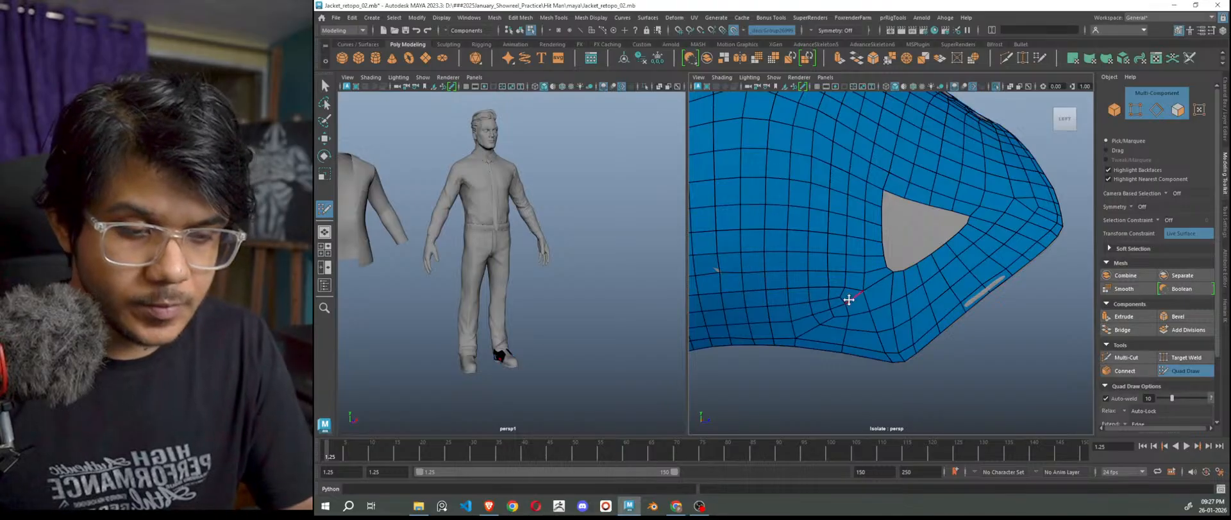
pyautogui.scroll(-5, 855, 302)
pyautogui.scroll(5, 862, 305)
pyautogui.scroll(5, 879, 291)
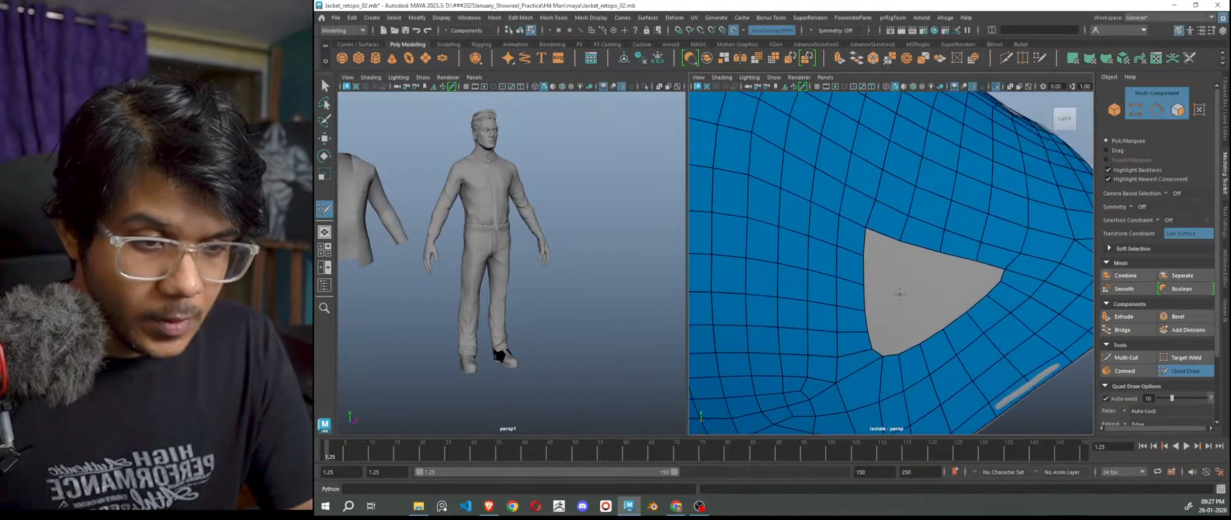
# Fill two more rows of quads below the opening's upper border, reaching from the rear side to the front tip.
pyautogui.keyDown('shift'); pyautogui.click(877, 254); pyautogui.keyUp('shift')
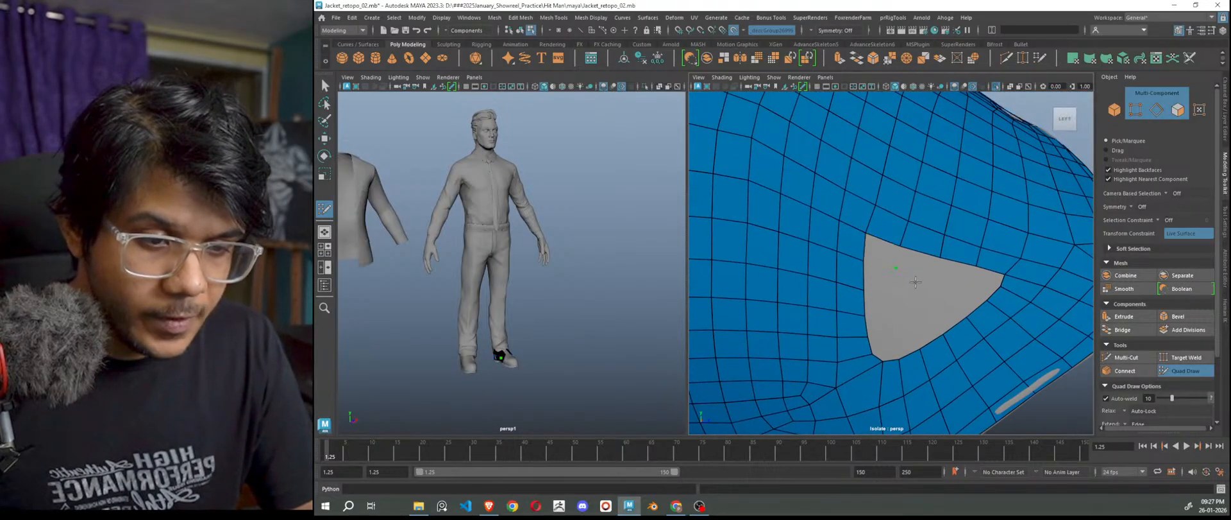
pyautogui.keyDown('shift'); pyautogui.click(926, 270); pyautogui.keyUp('shift')
pyautogui.keyDown('shift'); pyautogui.click(958, 268); pyautogui.keyUp('shift')
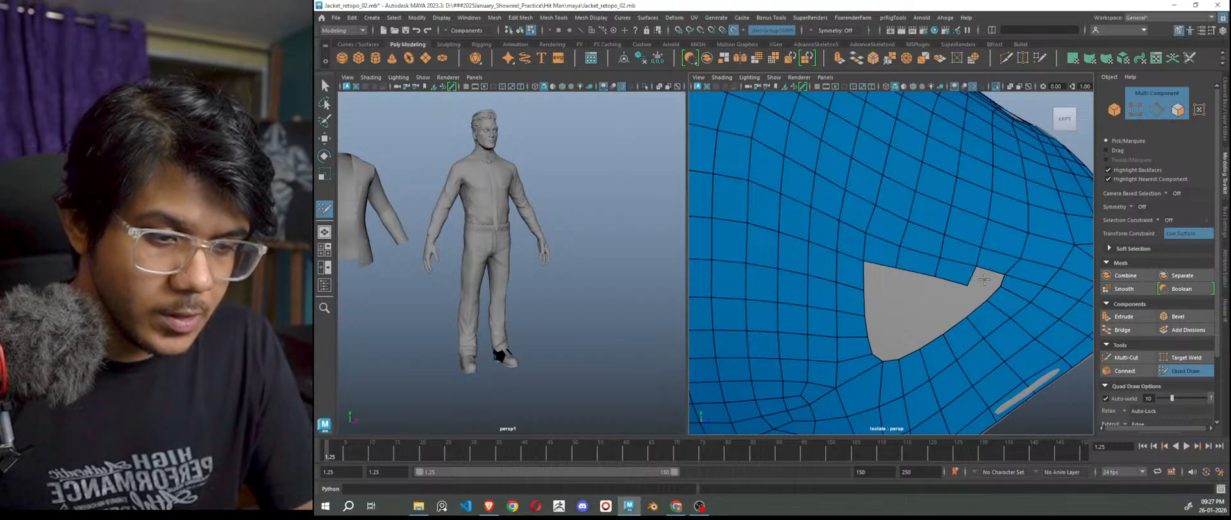
pyautogui.keyDown('shift'); pyautogui.click(913, 292); pyautogui.keyUp('shift')
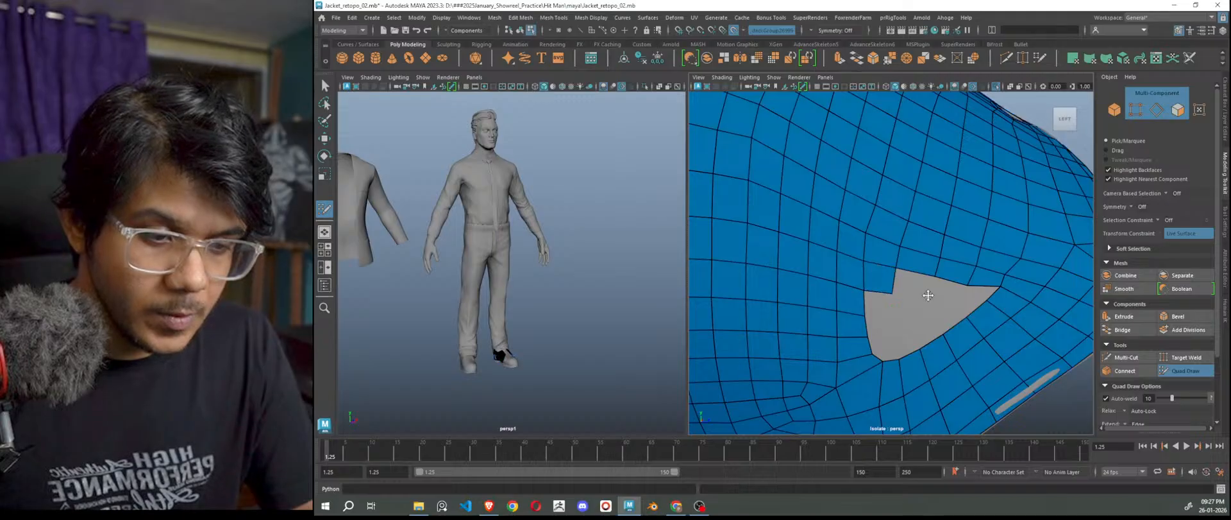
pyautogui.keyDown('shift'); pyautogui.click(969, 299); pyautogui.keyUp('shift')
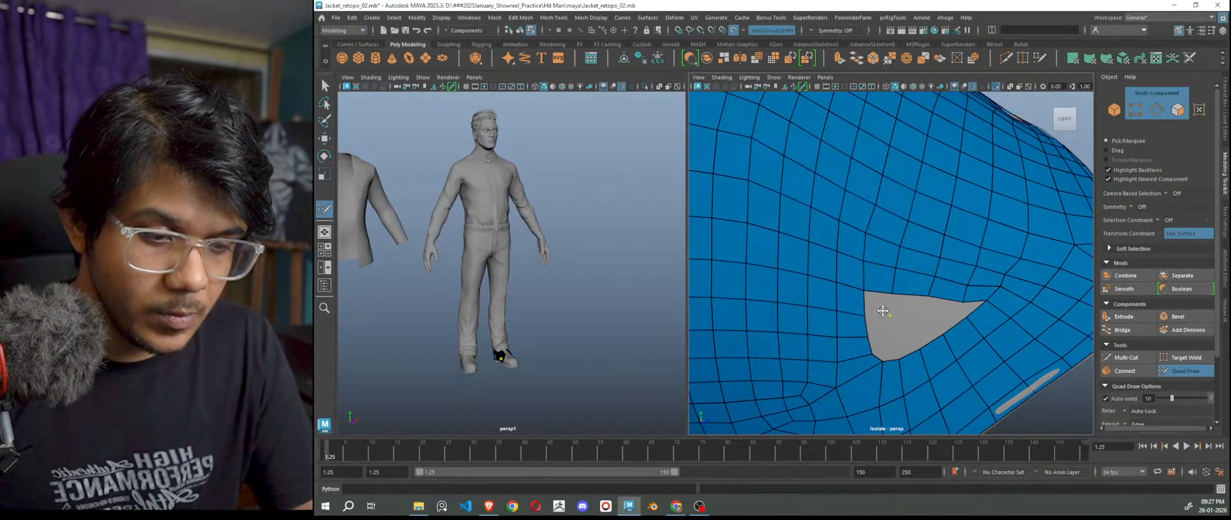
# Continue filling the narrowing opening downward with the next two rows of quads.
pyautogui.keyDown('shift'); pyautogui.click(880, 304); pyautogui.keyUp('shift')
pyautogui.keyDown('shift'); pyautogui.click(927, 312); pyautogui.keyUp('shift')
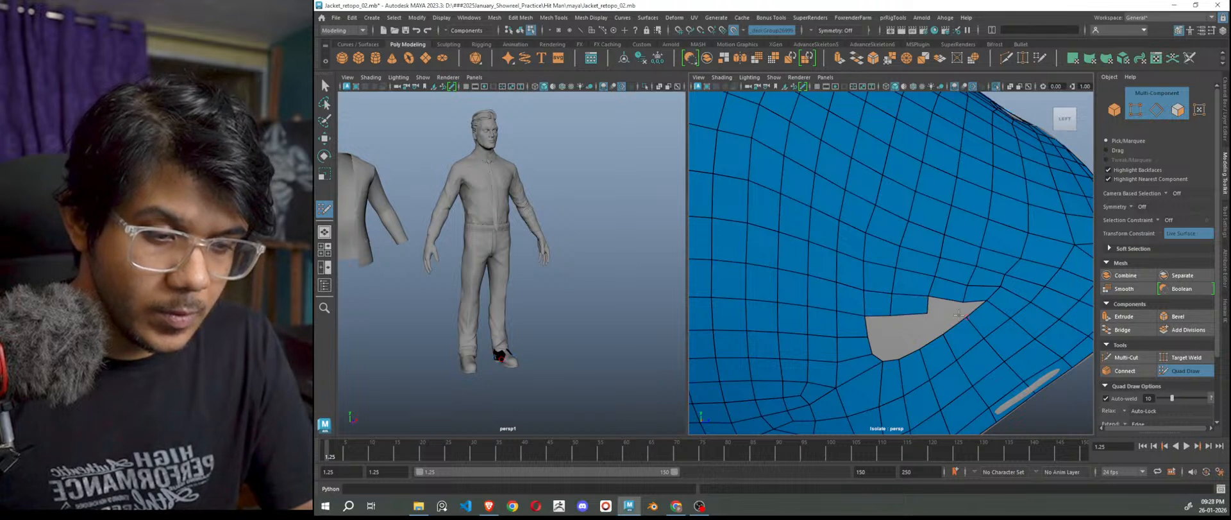
pyautogui.keyDown('shift'); pyautogui.click(968, 308); pyautogui.keyUp('shift')
pyautogui.keyDown('shift'); pyautogui.click(878, 326); pyautogui.keyUp('shift')
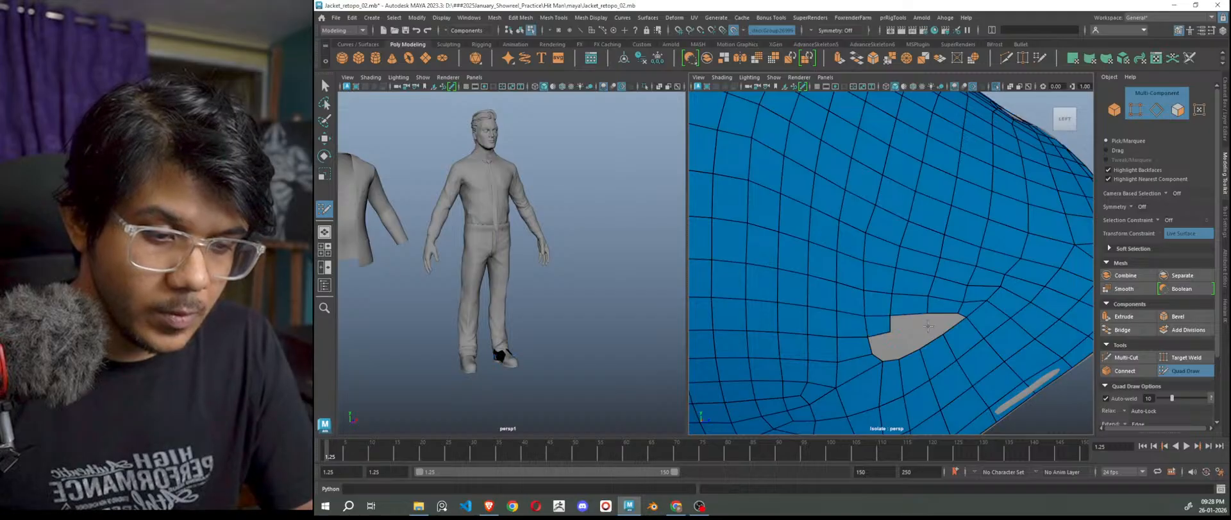
pyautogui.keyDown('shift'); pyautogui.click(929, 326); pyautogui.keyUp('shift')
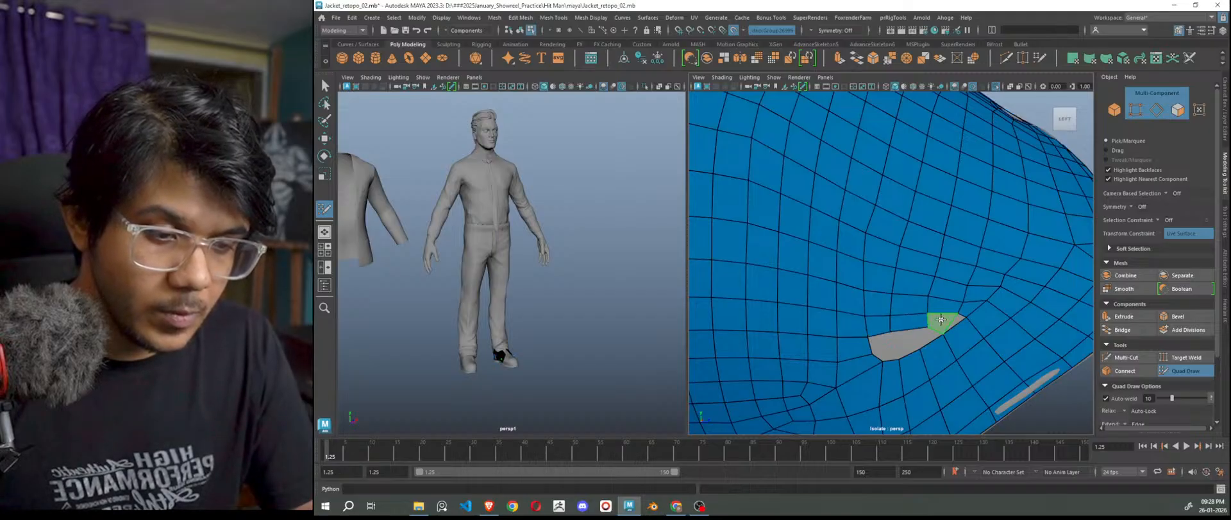
pyautogui.keyDown('shift'); pyautogui.click(942, 320); pyautogui.keyUp('shift')
# Close the last remaining gap of the opening with quads and relax the newly filled area.
pyautogui.keyDown('alt'); pyautogui.moveTo(963, 331); pyautogui.dragTo(979, 366, button='right'); pyautogui.keyUp('alt')
pyautogui.keyDown('alt'); pyautogui.moveTo(979, 367); pyautogui.dragTo(951, 296, button='middle'); pyautogui.keyUp('alt')
pyautogui.keyDown('shift'); pyautogui.click(946, 292); pyautogui.keyUp('shift')
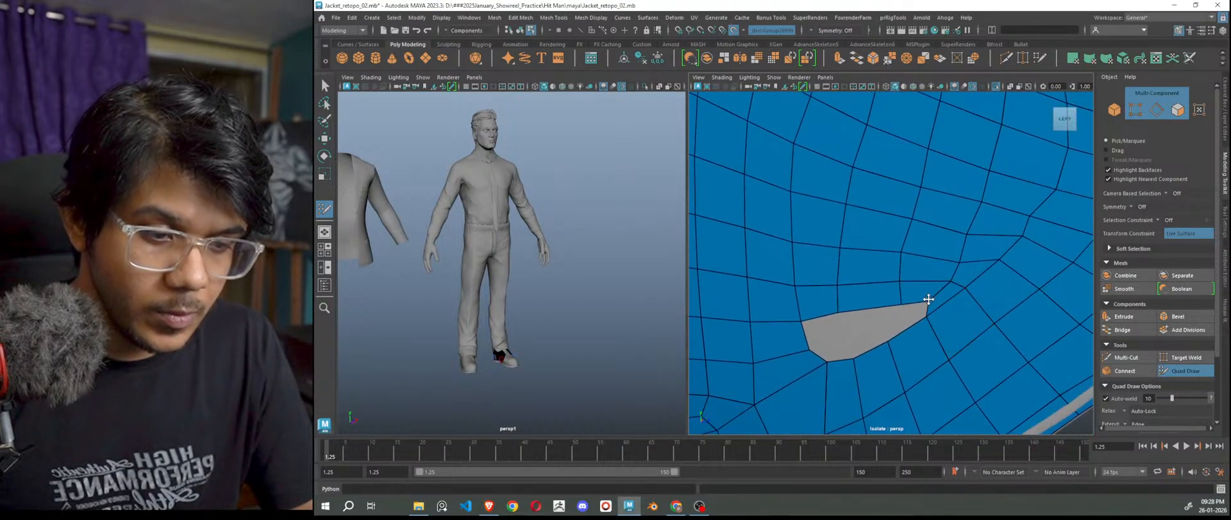
pyautogui.keyDown('shift'); pyautogui.click(900, 317); pyautogui.keyUp('shift')
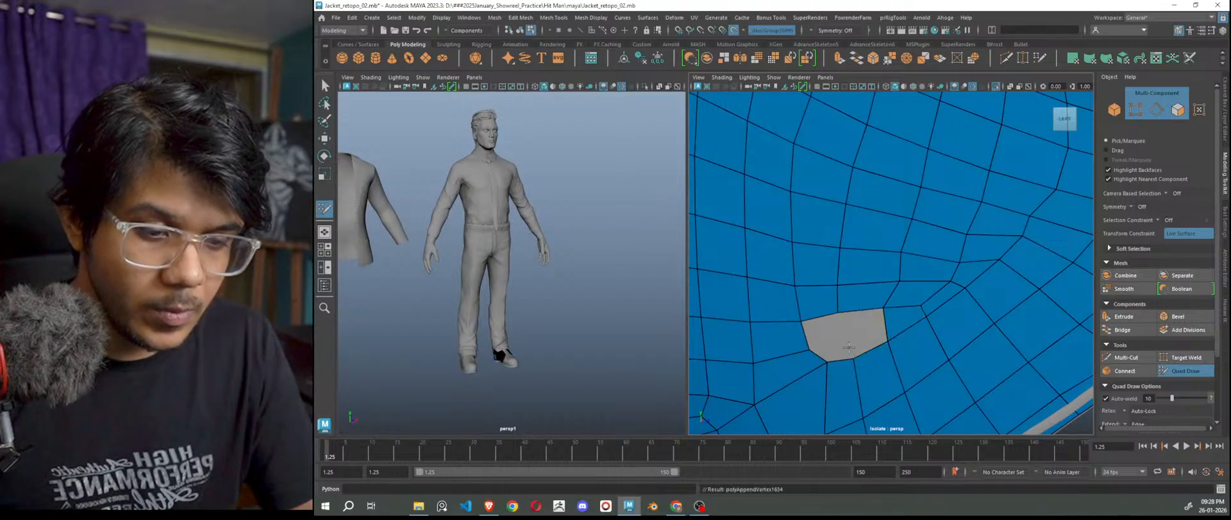
pyautogui.keyDown('shift'); pyautogui.click(851, 343); pyautogui.keyUp('shift')
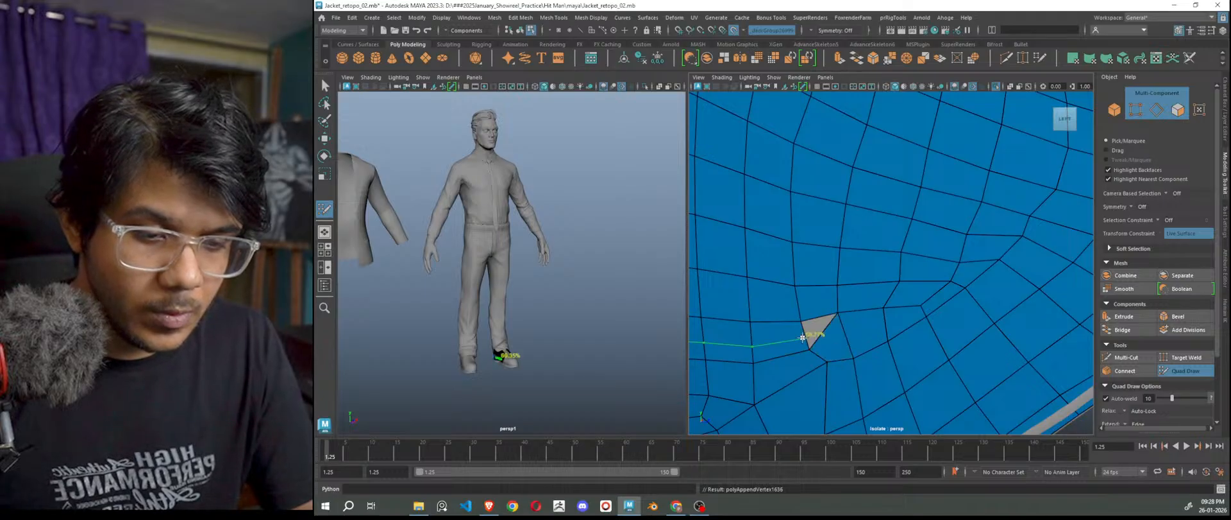
pyautogui.keyDown('shift'); pyautogui.click(814, 325); pyautogui.keyUp('shift')
pyautogui.moveTo(818, 331)
pyautogui.keyDown('shift'); pyautogui.mouseDown()
pyautogui.moveTo(792, 353)
pyautogui.moveTo(868, 312)
pyautogui.moveTo(782, 340)
pyautogui.moveTo(896, 278)
pyautogui.moveTo(940, 310)
pyautogui.moveTo(891, 329)
pyautogui.moveTo(854, 212)
pyautogui.moveTo(772, 240)
pyautogui.moveTo(753, 346)
pyautogui.moveTo(737, 359)
pyautogui.moveTo(703, 348)
pyautogui.moveTo(856, 311)
pyautogui.mouseUp(); pyautogui.keyUp('shift')
# Examine the edge flow of the closed front side panel from near and far.
pyautogui.scroll(-3, 859, 311)
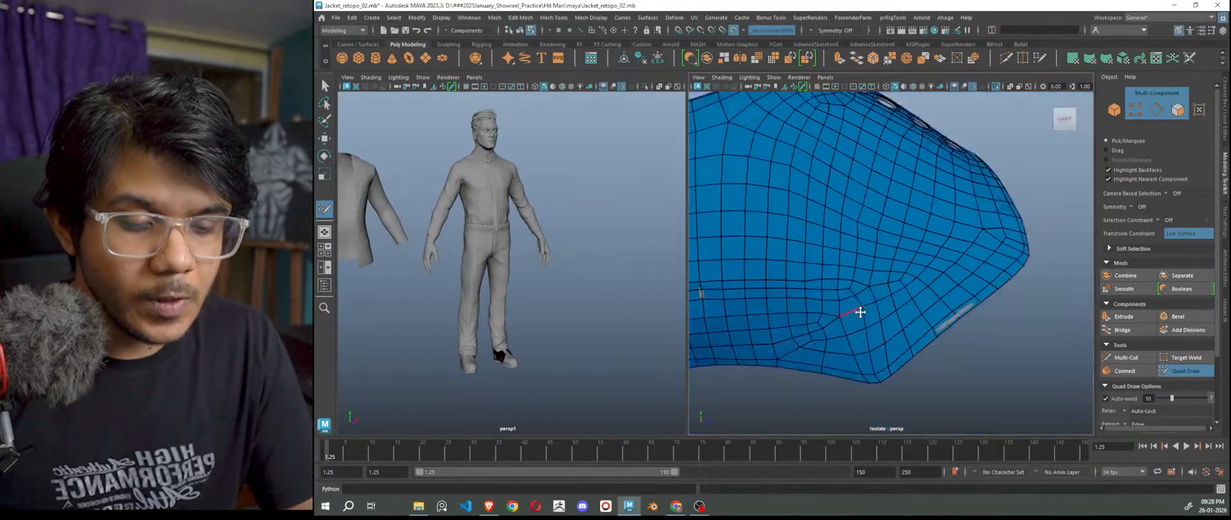
pyautogui.scroll(1, 860, 313)
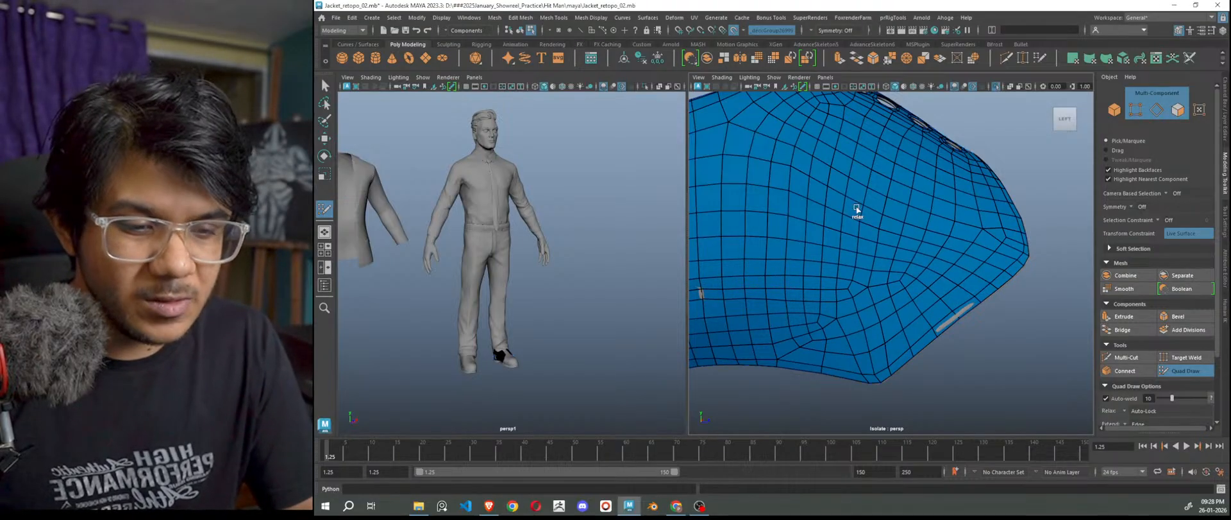
pyautogui.scroll(-4, 887, 313)
pyautogui.scroll(2, 931, 354)
pyautogui.scroll(1, 892, 343)
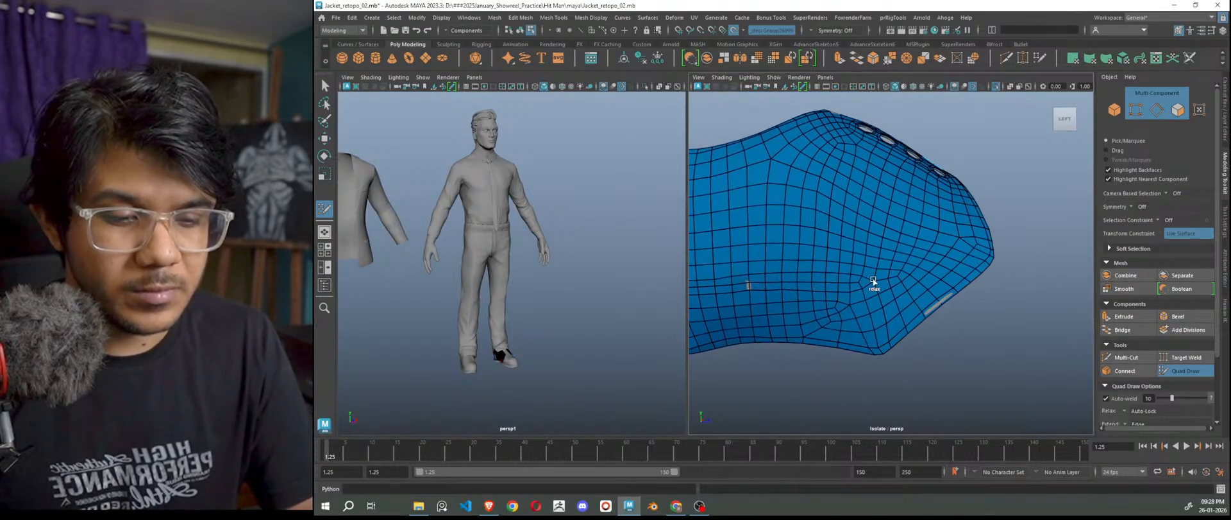
pyautogui.scroll(-4, 923, 338)
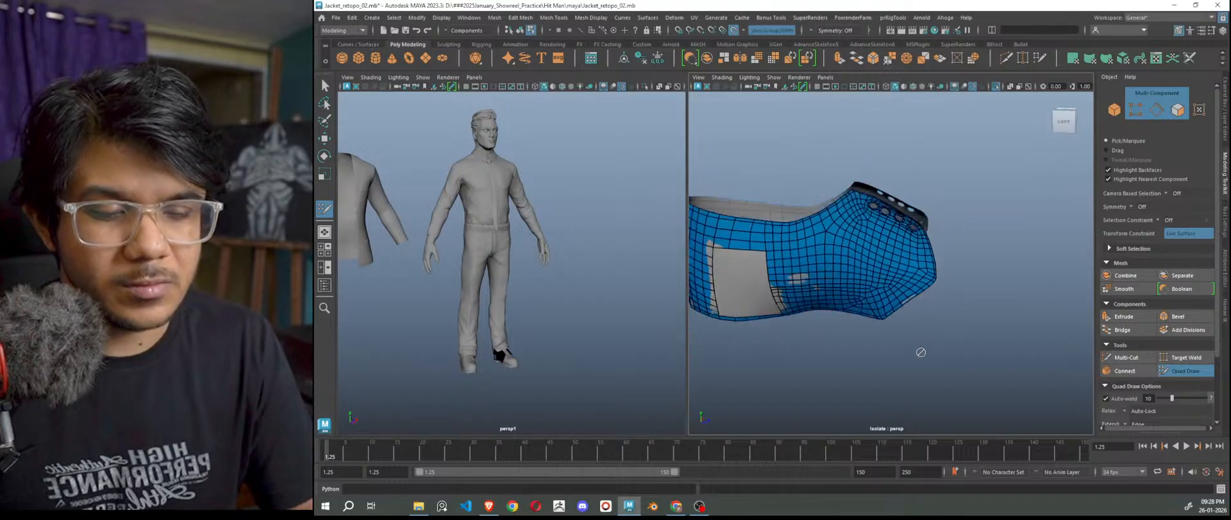
pyautogui.keyDown('alt'); pyautogui.moveTo(924, 340); pyautogui.dragTo(926, 336); pyautogui.keyUp('alt')
pyautogui.keyDown('alt'); pyautogui.moveTo(927, 336); pyautogui.dragTo(987, 386, button='right'); pyautogui.keyUp('alt')
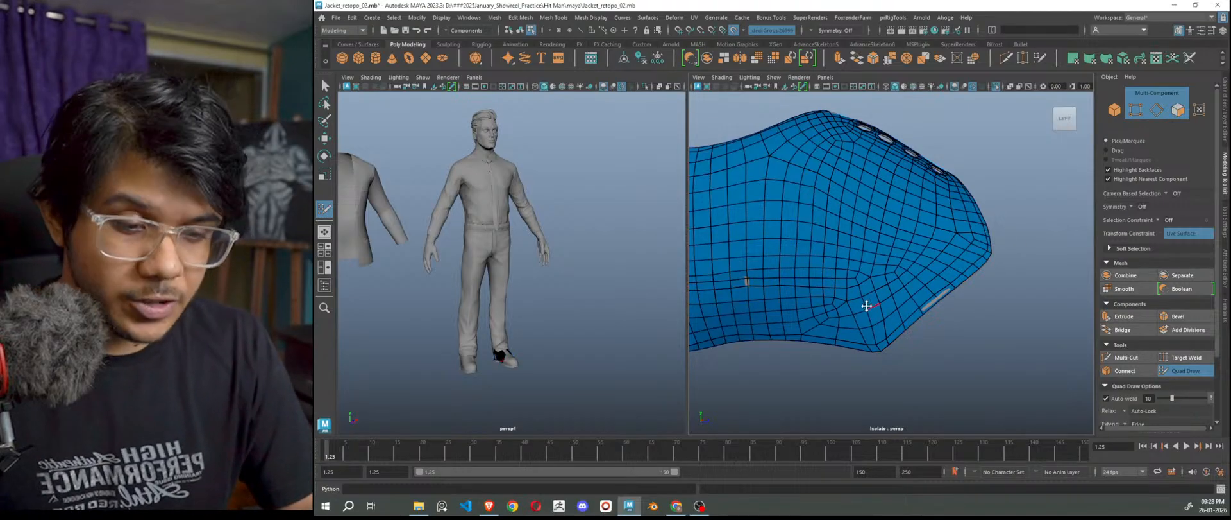
pyautogui.scroll(5, 923, 308)
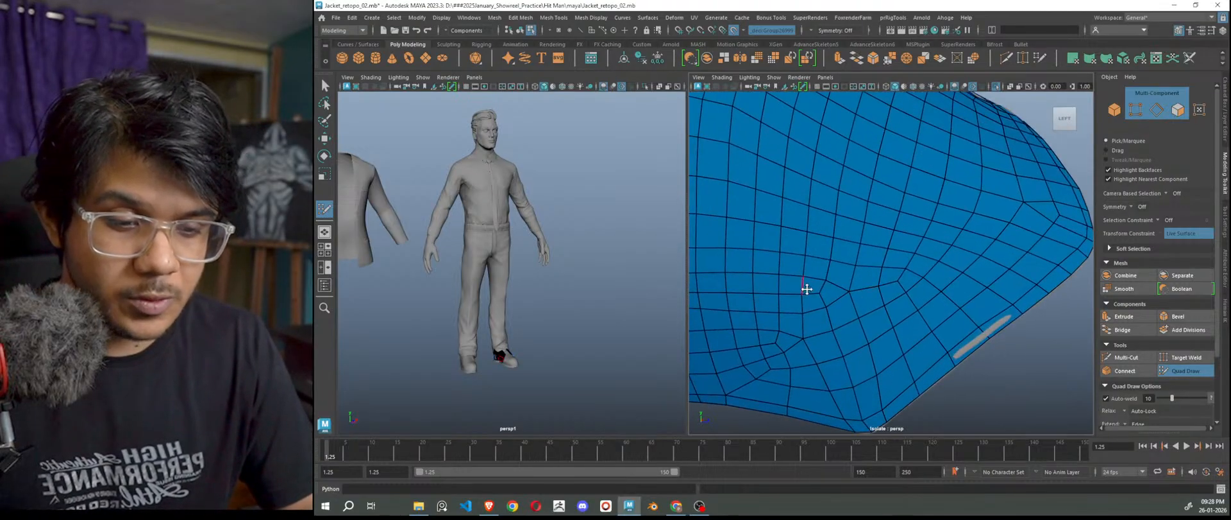
# Examine the quad flow across the front side panel and back toward the remaining opening on the shoe's side.
pyautogui.keyDown('alt'); pyautogui.moveTo(957, 344); pyautogui.dragTo(830, 314, button='right'); pyautogui.keyUp('alt')
pyautogui.keyDown('alt'); pyautogui.moveTo(882, 314); pyautogui.dragTo(898, 346); pyautogui.keyUp('alt')
pyautogui.keyDown('alt'); pyautogui.moveTo(960, 304); pyautogui.dragTo(1031, 367, button='right'); pyautogui.keyUp('alt')
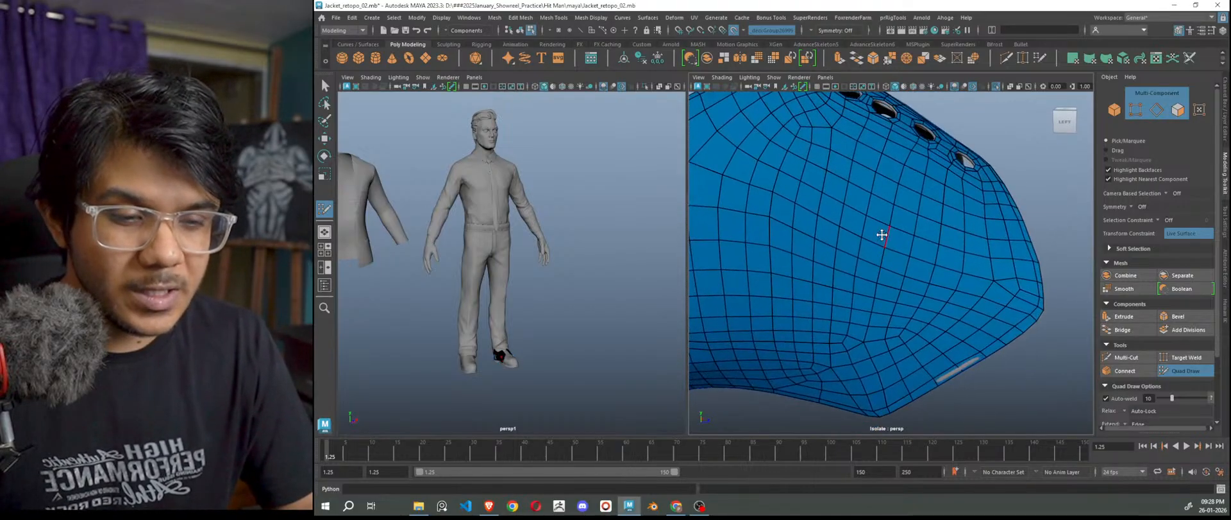
pyautogui.keyDown('alt'); pyautogui.moveTo(898, 329); pyautogui.dragTo(892, 290); pyautogui.keyUp('alt')
pyautogui.keyDown('alt'); pyautogui.moveTo(987, 357); pyautogui.dragTo(926, 347, button='right'); pyautogui.keyUp('alt')
pyautogui.keyDown('alt'); pyautogui.moveTo(957, 338); pyautogui.dragTo(956, 347); pyautogui.keyUp('alt')
pyautogui.keyDown('alt'); pyautogui.moveTo(956, 347); pyautogui.dragTo(1066, 317, button='middle'); pyautogui.keyUp('alt')
pyautogui.keyDown('alt'); pyautogui.moveTo(854, 329); pyautogui.dragTo(897, 365, button='right'); pyautogui.keyUp('alt')
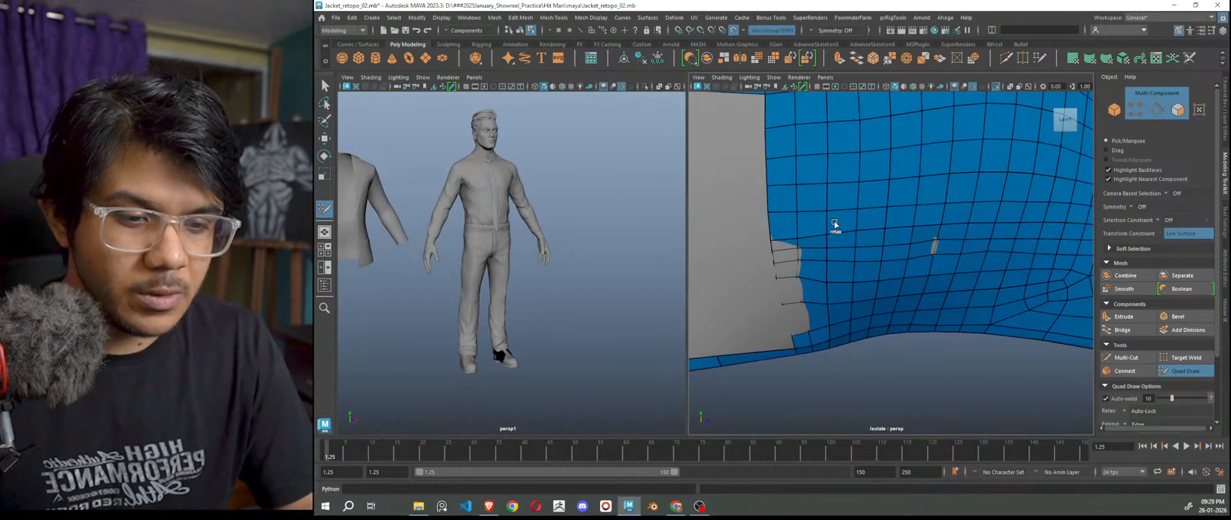
# Fill two quads below the upper border of the rear side opening, starting the first row at its front corner.
pyautogui.press('f')
pyautogui.keyDown('alt'); pyautogui.moveTo(957, 263); pyautogui.dragTo(919, 349); pyautogui.keyUp('alt')
pyautogui.scroll(3, 942, 316)
pyautogui.scroll(3, 938, 364)
pyautogui.keyDown('alt'); pyautogui.moveTo(889, 304); pyautogui.dragTo(949, 333, button='middle'); pyautogui.keyUp('alt')
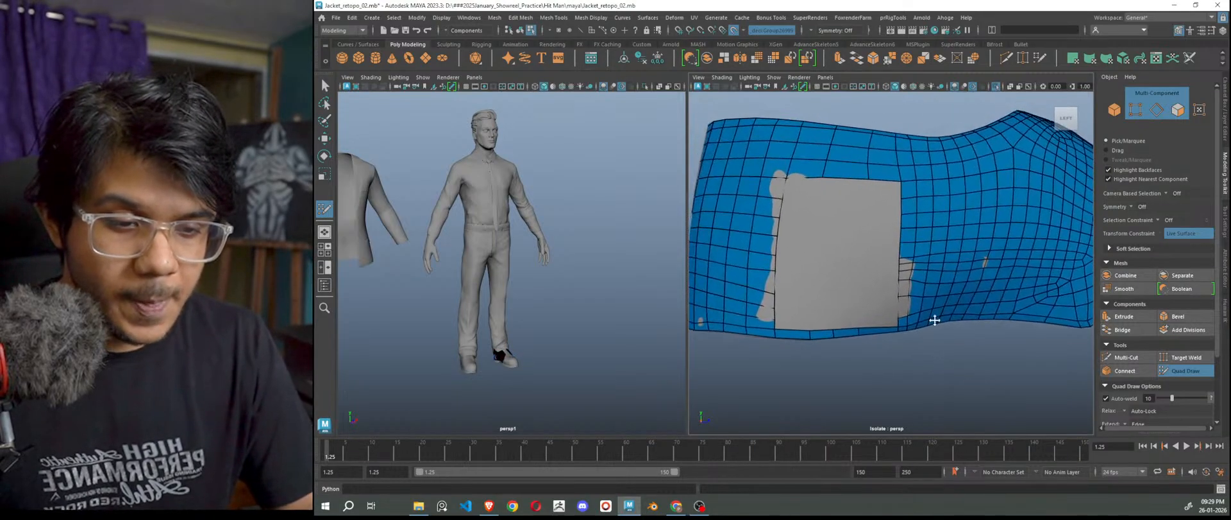
pyautogui.scroll(4, 942, 327)
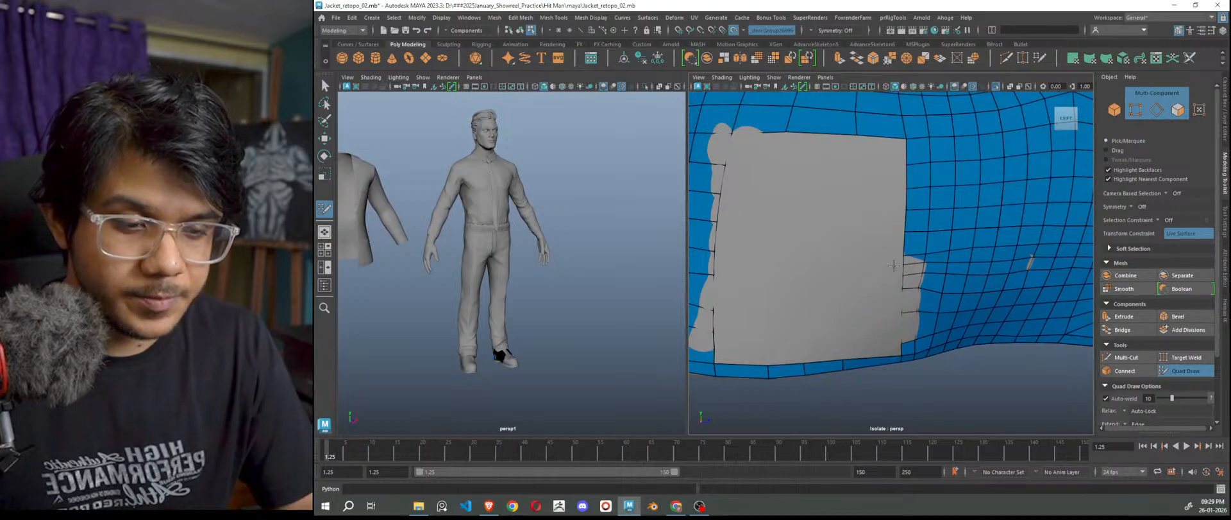
pyautogui.scroll(-3, 821, 221)
pyautogui.scroll(2, 830, 233)
pyautogui.scroll(1, 831, 233)
pyautogui.keyDown('alt'); pyautogui.moveTo(831, 232); pyautogui.dragTo(853, 272, button='middle'); pyautogui.keyUp('alt')
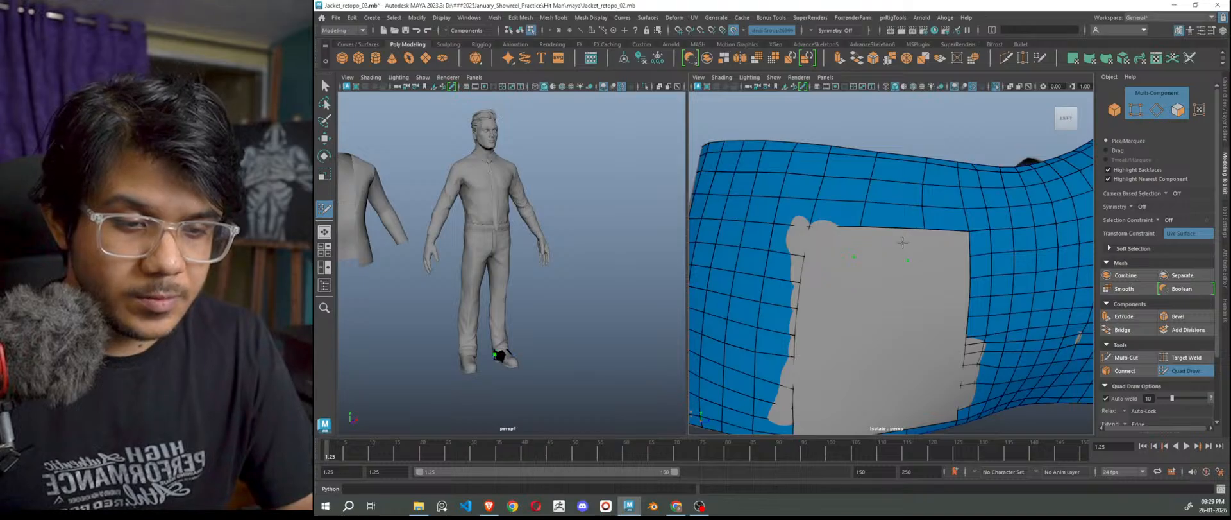
pyautogui.keyDown('shift'); pyautogui.click(886, 260); pyautogui.keyUp('shift')
pyautogui.moveTo(886, 256); pyautogui.dragTo(895, 250)
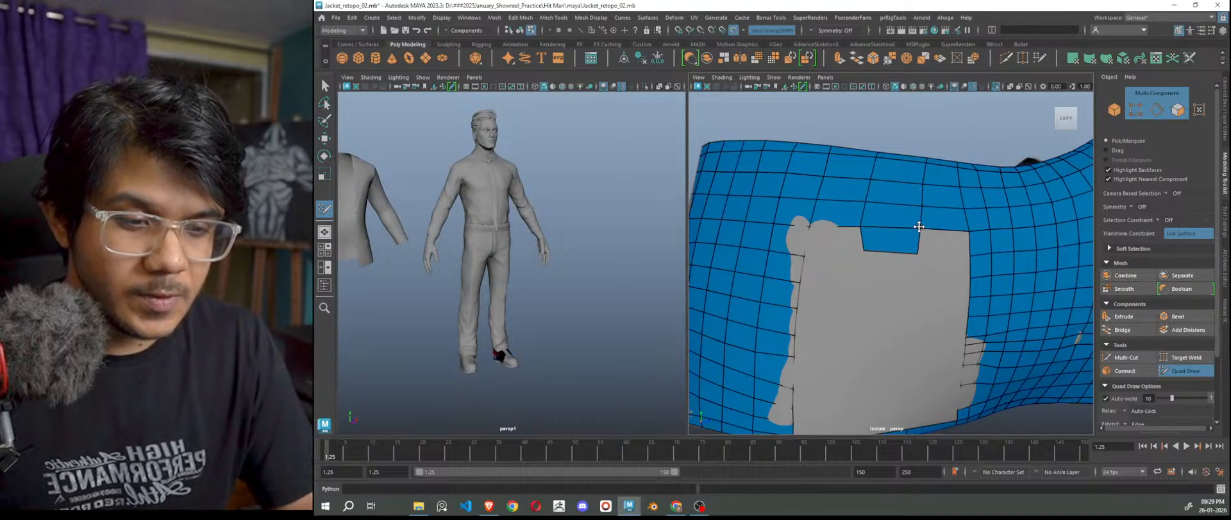
pyautogui.keyDown('shift'); pyautogui.click(940, 270); pyautogui.keyUp('shift')
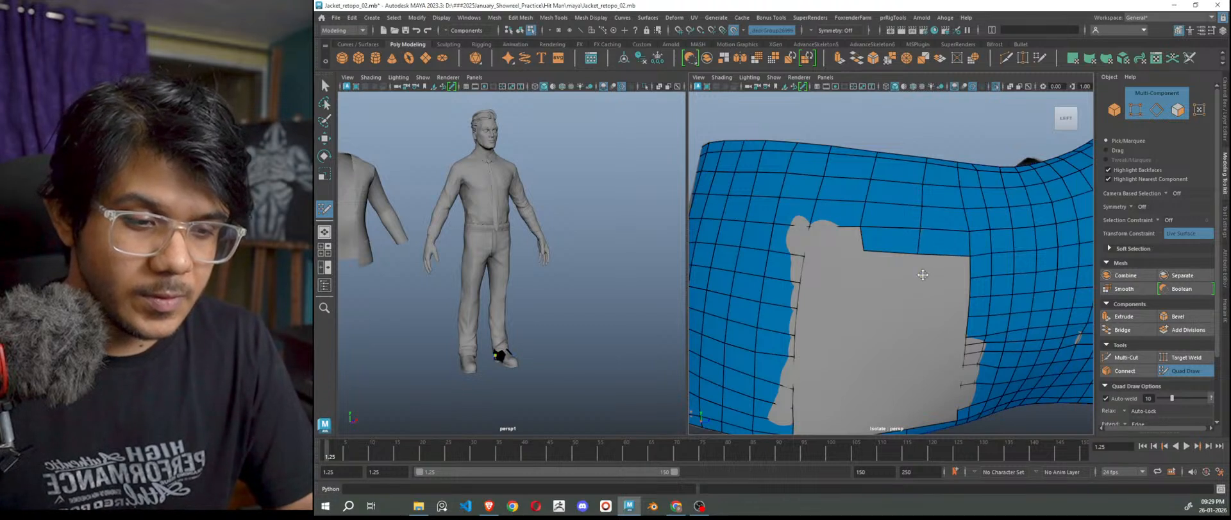
# Continue the two-quad-wide strip down the opening's front edge with three more rows of quads.
pyautogui.keyDown('shift'); pyautogui.click(933, 272); pyautogui.keyUp('shift')
pyautogui.keyDown('shift'); pyautogui.click(893, 263); pyautogui.keyUp('shift')
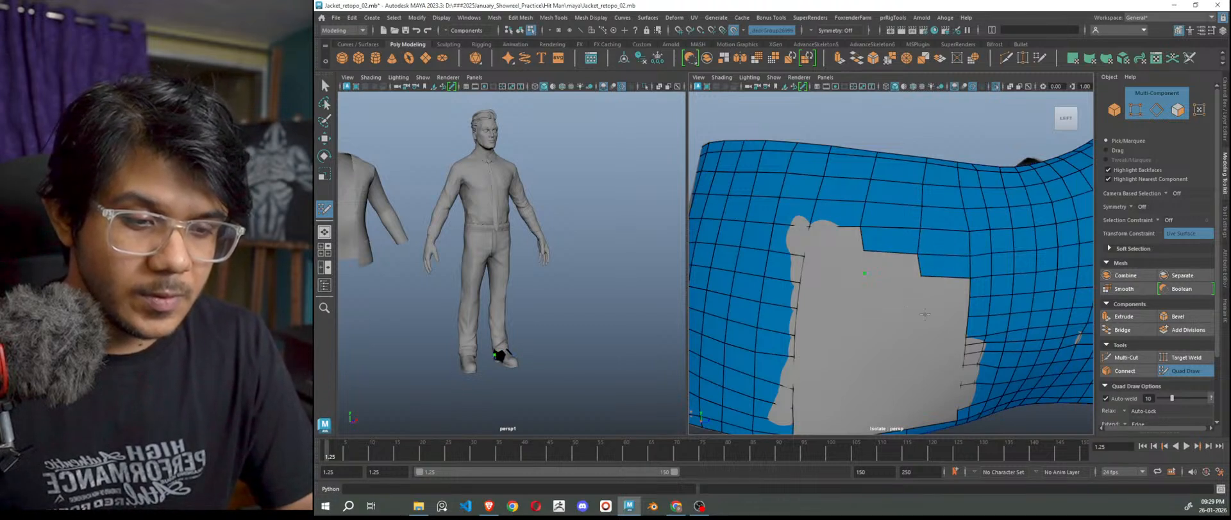
pyautogui.keyDown('shift'); pyautogui.click(933, 286); pyautogui.keyUp('shift')
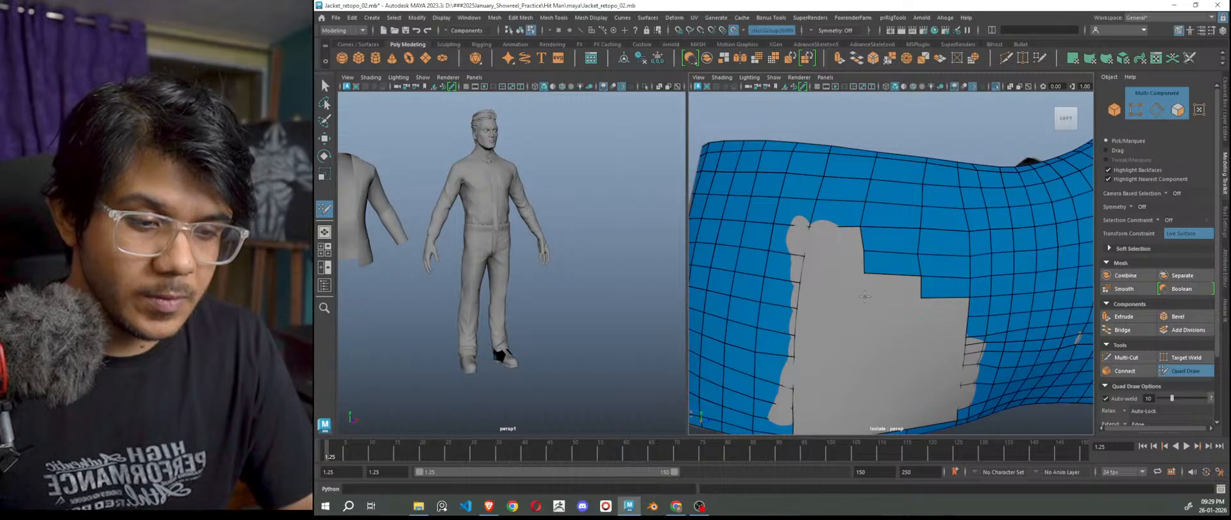
pyautogui.keyDown('shift'); pyautogui.click(893, 286); pyautogui.keyUp('shift')
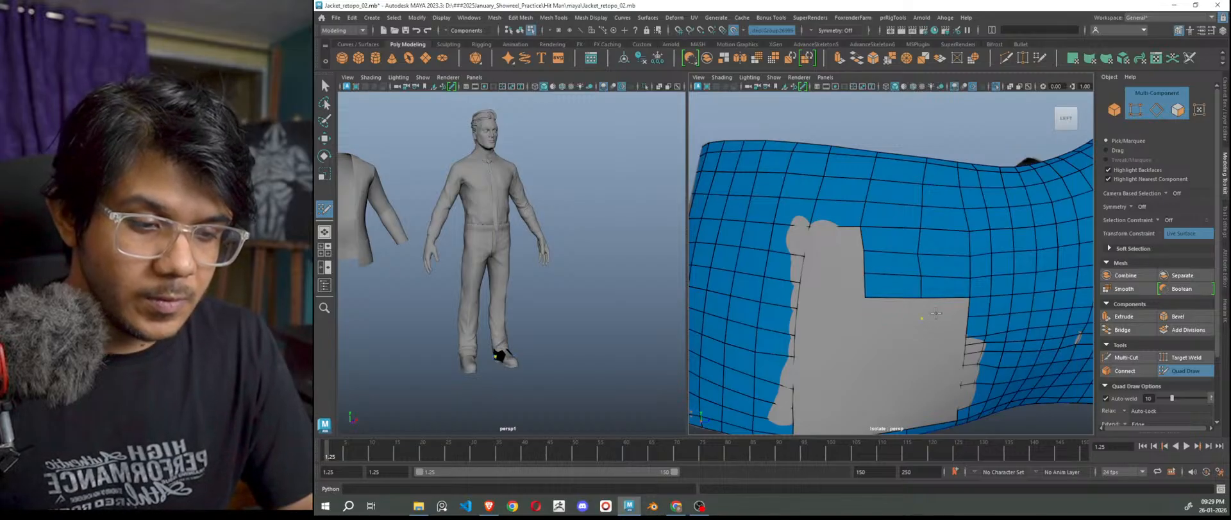
pyautogui.keyDown('shift'); pyautogui.click(943, 307); pyautogui.keyUp('shift')
pyautogui.keyDown('shift'); pyautogui.click(897, 310); pyautogui.keyUp('shift')
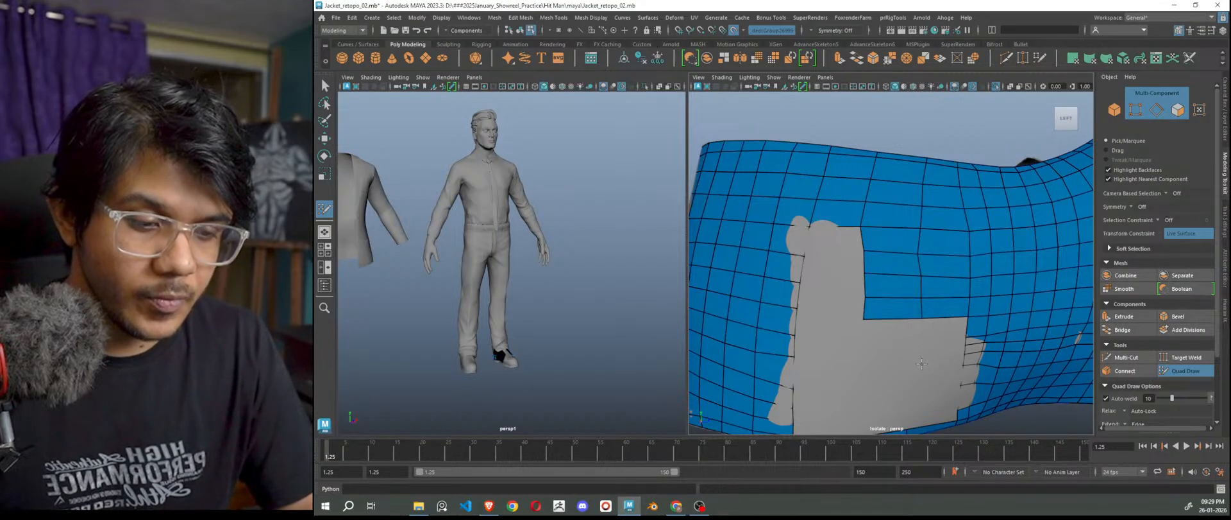
pyautogui.keyDown('alt'); pyautogui.moveTo(909, 375); pyautogui.dragTo(914, 349); pyautogui.keyUp('alt')
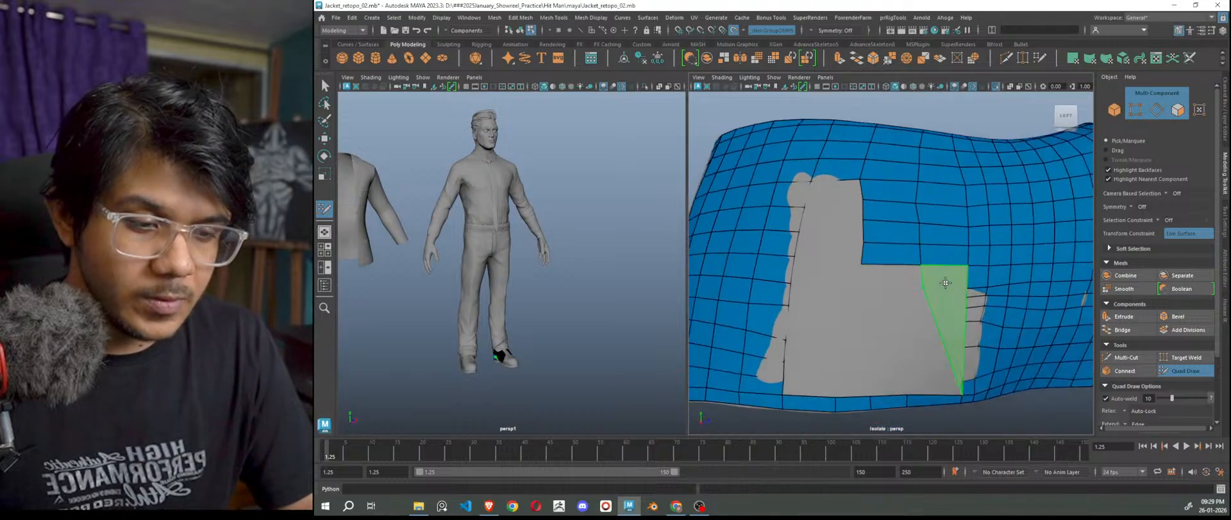
pyautogui.press('Tab')
pyautogui.moveTo(944, 266); pyautogui.dragTo(945, 284)
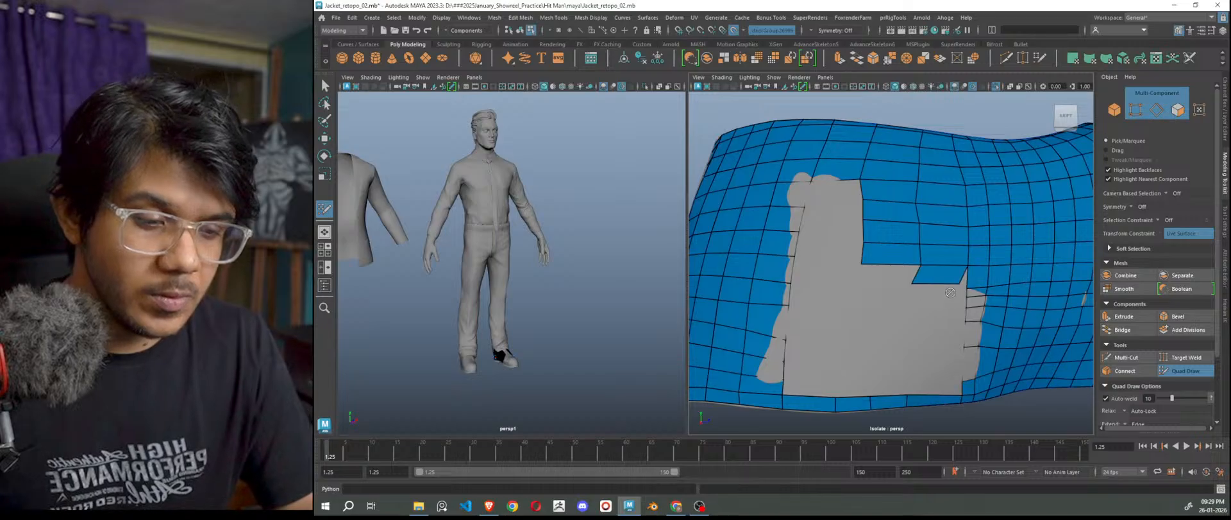
pyautogui.hotkey('ctrl', 'z')
# Extend the front border edge inward into one quad below the filled strip.
pyautogui.keyDown('alt'); pyautogui.moveTo(945, 289); pyautogui.dragTo(1001, 353, button='right'); pyautogui.keyUp('alt')
pyautogui.keyDown('alt'); pyautogui.moveTo(1001, 354); pyautogui.dragTo(961, 325, button='middle'); pyautogui.keyUp('alt')
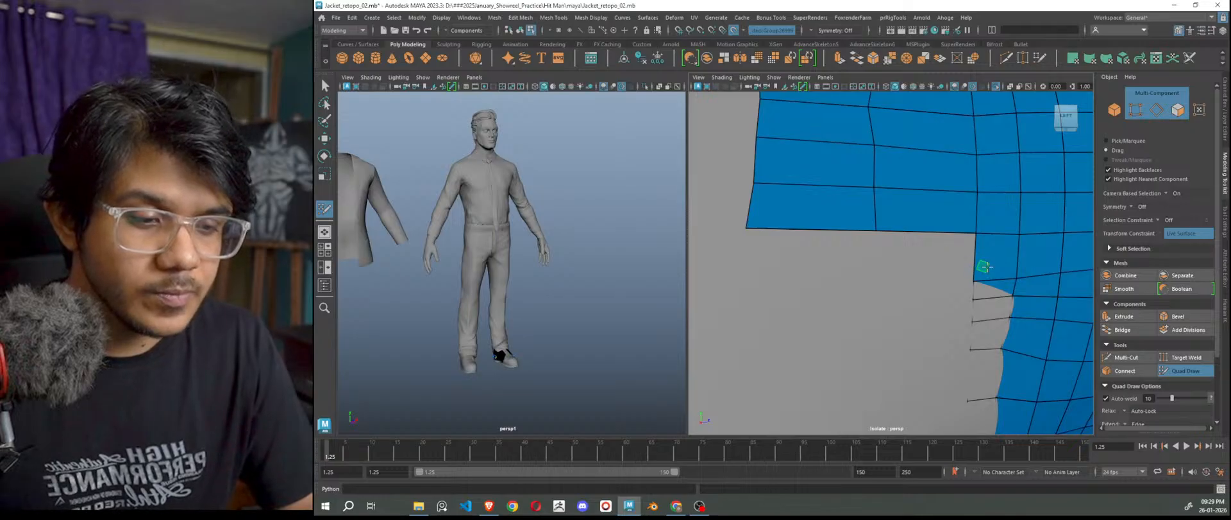
pyautogui.moveTo(1005, 273); pyautogui.dragTo(898, 267)
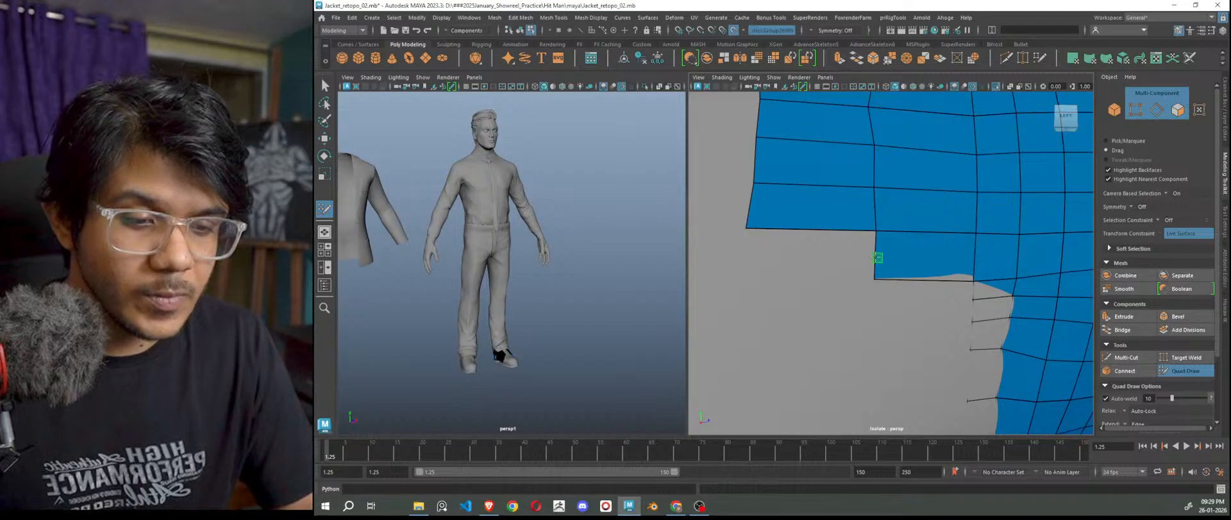
# Leave Quad Draw and conform the shoe mesh to the live surface with closest-point projection and a 0.0425 surface offset.
pyautogui.scroll(-8, 862, 302)
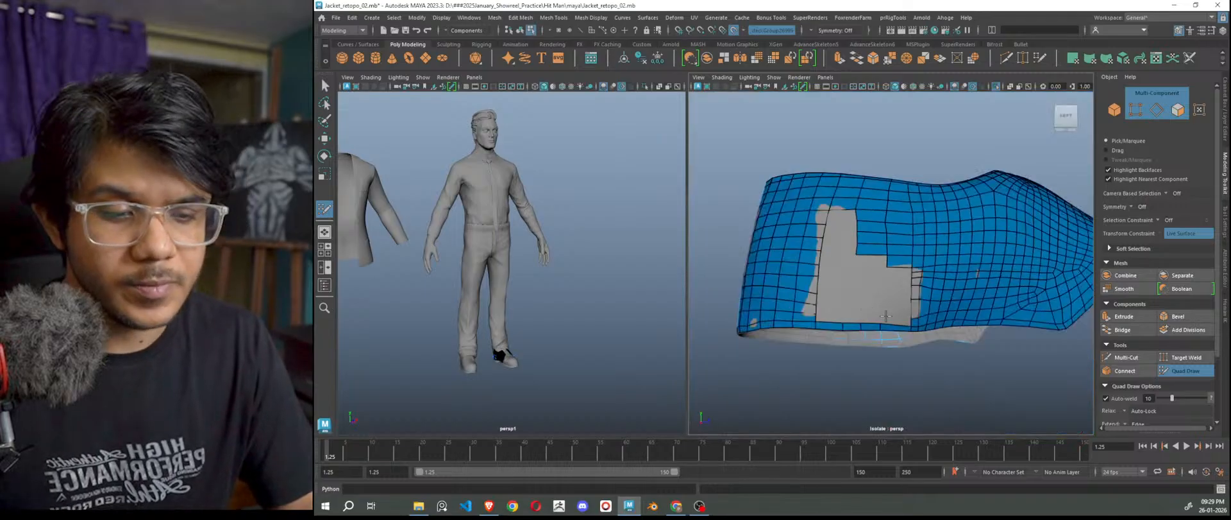
pyautogui.press('w')
pyautogui.keyDown('alt'); pyautogui.moveTo(935, 303); pyautogui.dragTo(949, 329); pyautogui.keyUp('alt')
pyautogui.scroll(-5, 949, 327)
pyautogui.moveTo(990, 189); pyautogui.dragTo(1033, 174, button='right')
pyautogui.click(916, 283)
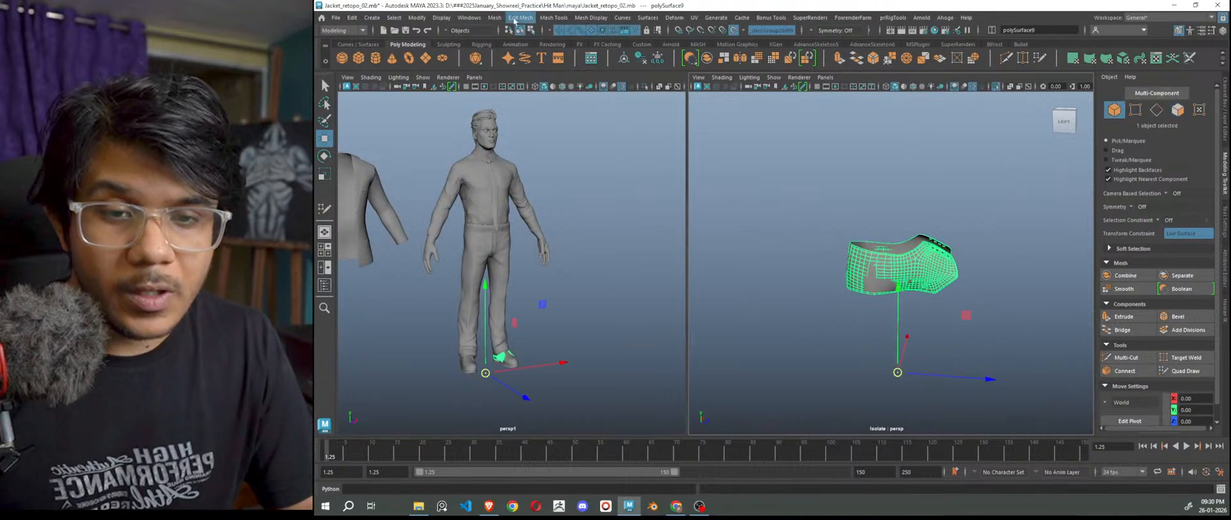
pyautogui.click(495, 17)
pyautogui.click(582, 80)
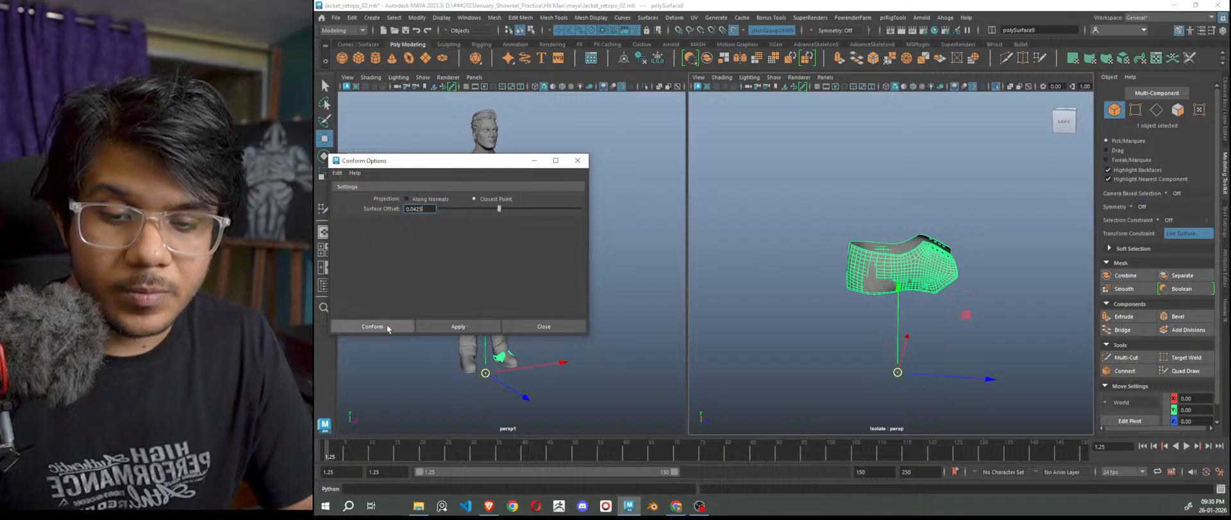
pyautogui.click(383, 326)
# Reactivate Quad Draw on the shoe mesh, fill the quad at the opening's upper rear corner and undo the vertex tweak.
pyautogui.moveTo(1017, 216); pyautogui.dragTo(1057, 204, button='right')
pyautogui.click(1039, 210)
pyautogui.click(925, 283)
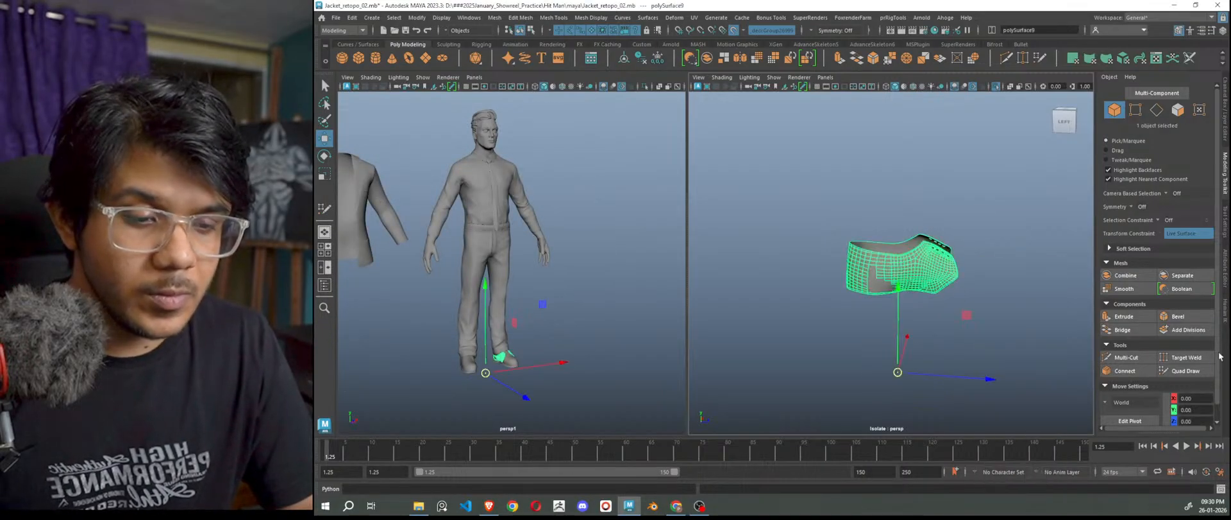
pyautogui.click(1185, 370)
pyautogui.scroll(10, 898, 346)
pyautogui.keyDown('alt'); pyautogui.moveTo(905, 349); pyautogui.dragTo(914, 343); pyautogui.keyUp('alt')
pyautogui.scroll(3, 868, 216)
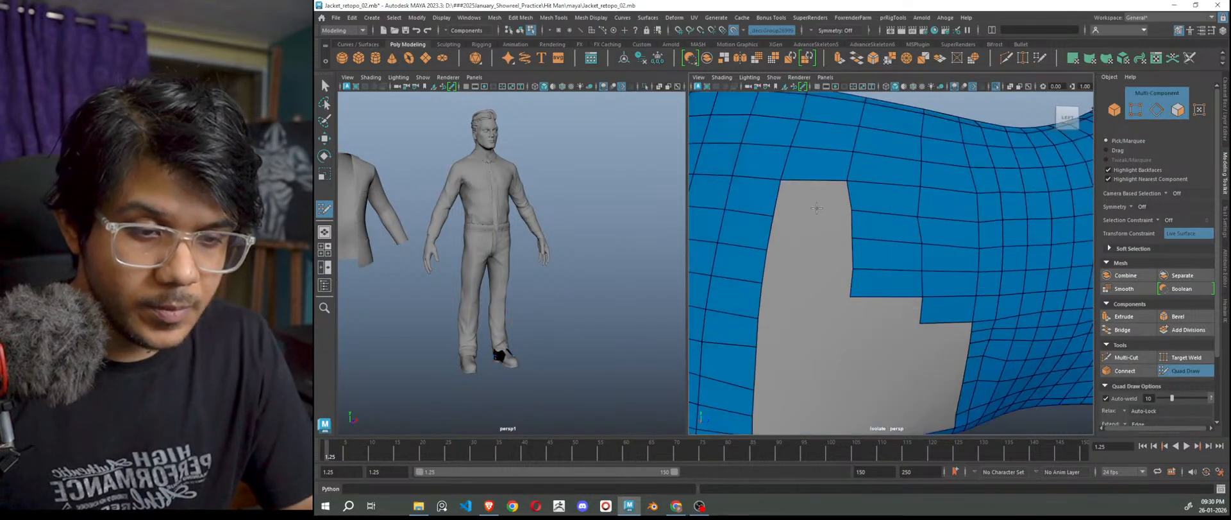
pyautogui.keyDown('shift'); pyautogui.click(827, 201); pyautogui.keyUp('shift')
pyautogui.moveTo(850, 210); pyautogui.dragTo(853, 215)
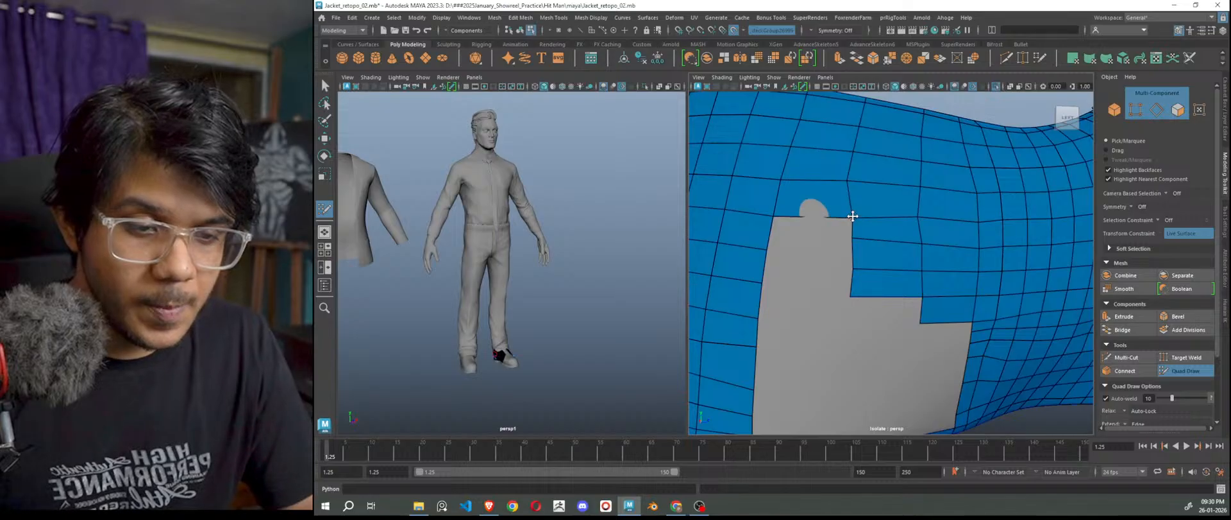
pyautogui.hotkey('ctrl', 'z')
pyautogui.scroll(-5, 846, 260)
pyautogui.scroll(4, 884, 338)
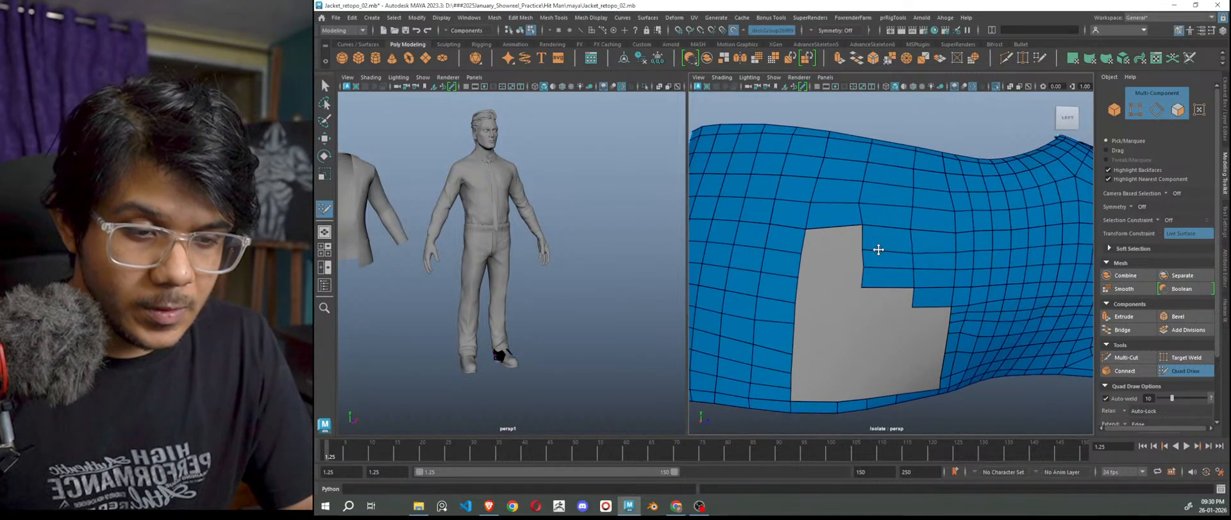
pyautogui.hotkey('ctrl', 'z')
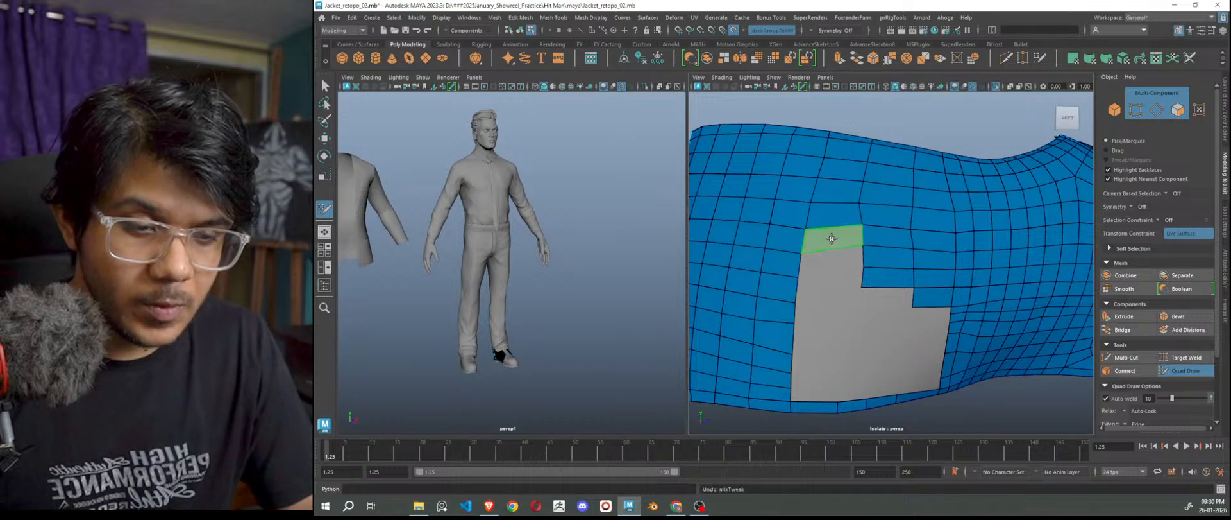
# Fill two more quads down the opening's rear column, undoing unwanted vertex adjustments along the stepped edge.
pyautogui.keyDown('ctrl'); pyautogui.keyDown('shift'); pyautogui.click(837, 252); pyautogui.keyUp('shift'); pyautogui.keyUp('ctrl')
pyautogui.click(832, 225)
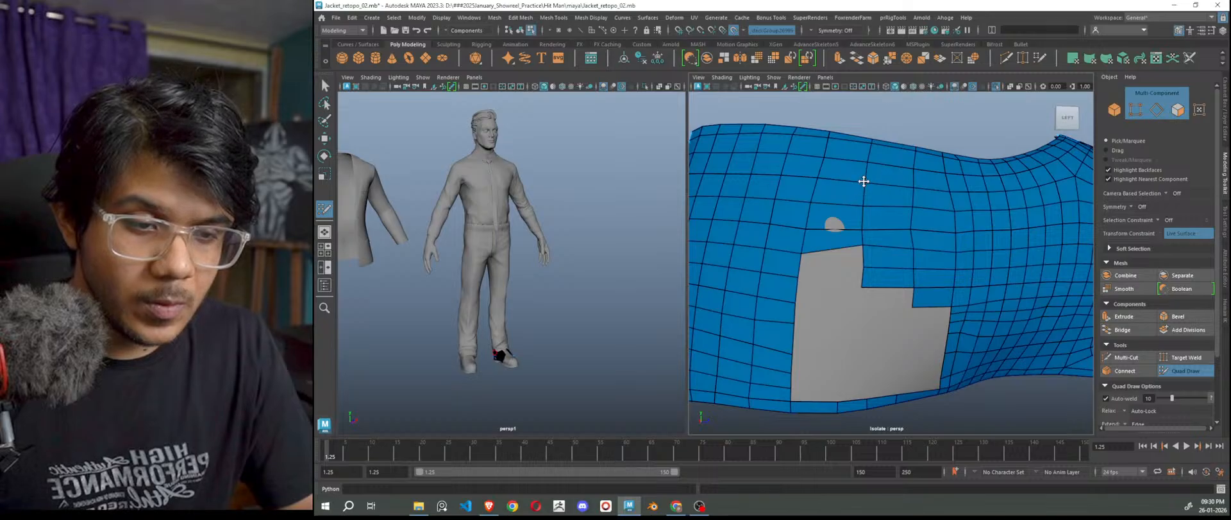
pyautogui.keyDown('shift'); pyautogui.click(863, 259); pyautogui.keyUp('shift')
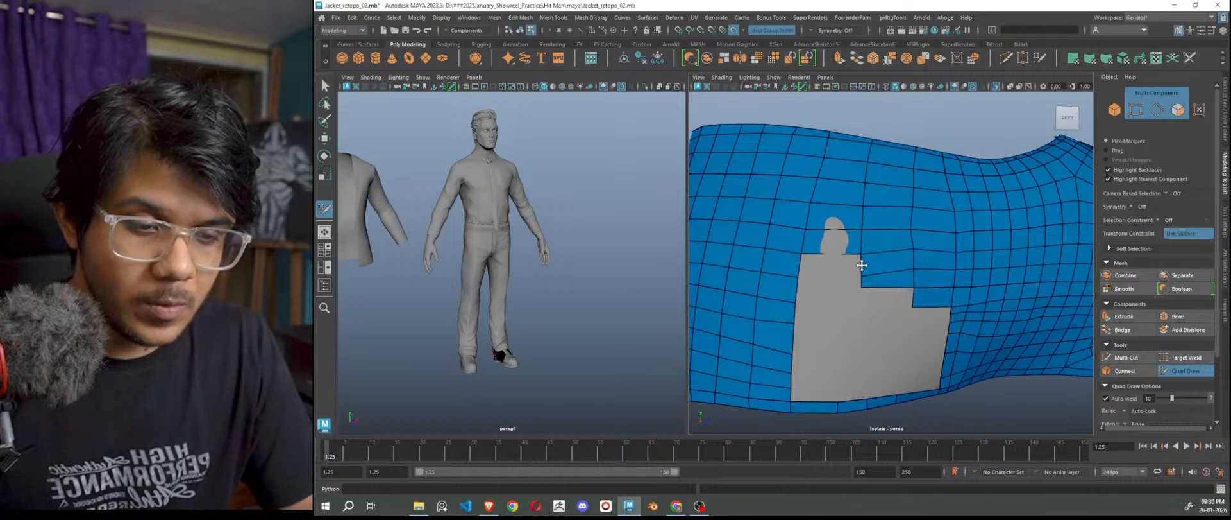
pyautogui.hotkey('ctrl', 'z')
pyautogui.keyDown('shift'); pyautogui.click(865, 258); pyautogui.keyUp('shift')
pyautogui.hotkey('ctrl', 'z')
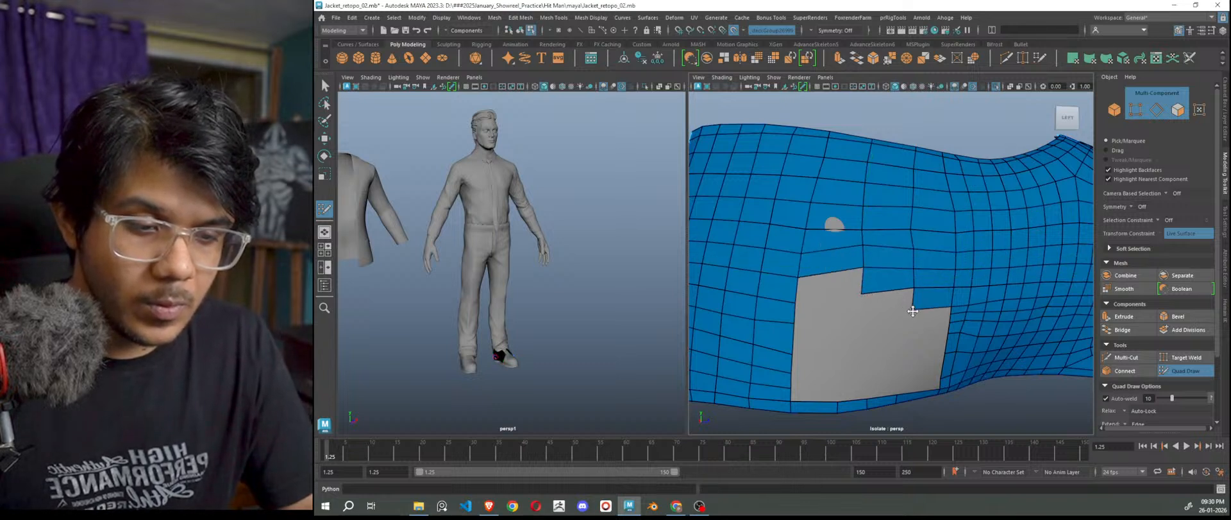
pyautogui.hotkey('ctrl', 'z')
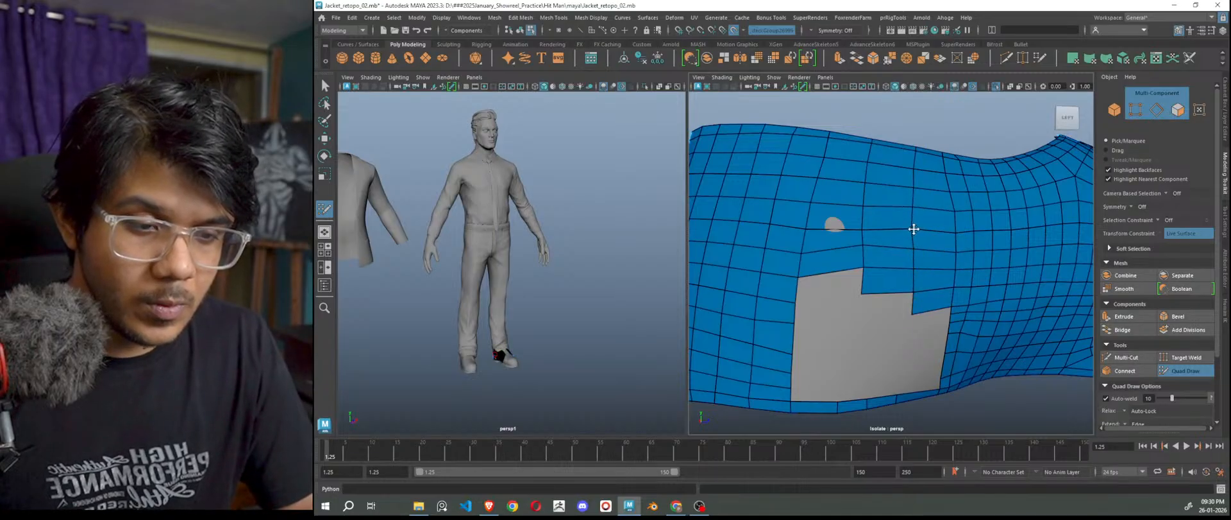
# Add two further quads down the rear column and one beside them to even out the opening's stepped border.
pyautogui.keyDown('ctrl'); pyautogui.keyDown('shift'); pyautogui.click(828, 288); pyautogui.keyUp('shift'); pyautogui.keyUp('ctrl')
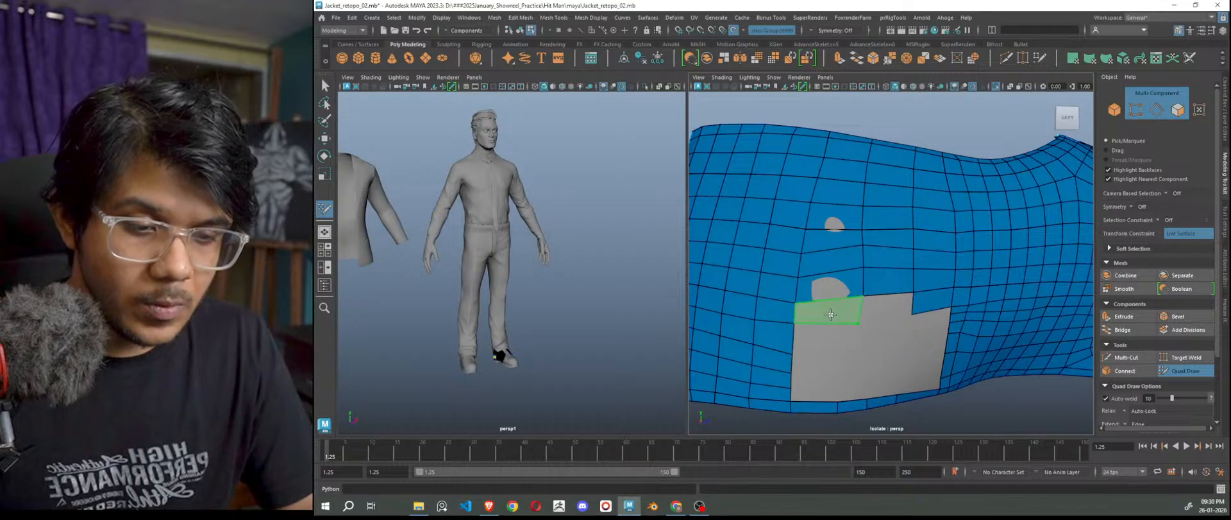
pyautogui.keyDown('ctrl'); pyautogui.keyDown('shift'); pyautogui.click(833, 315); pyautogui.keyUp('shift'); pyautogui.keyUp('ctrl')
pyautogui.keyDown('ctrl'); pyautogui.keyDown('shift'); pyautogui.click(885, 307); pyautogui.keyUp('shift'); pyautogui.keyUp('ctrl')
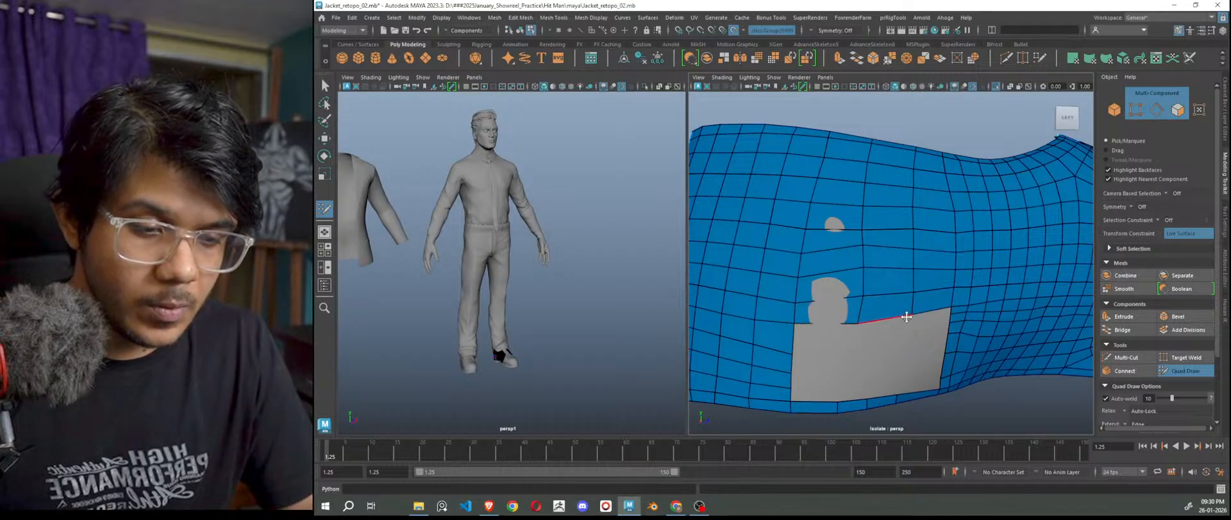
# Relax the newly filled quads and the surrounding mesh above the remaining opening.
pyautogui.scroll(-5, 920, 367)
pyautogui.keyDown('alt'); pyautogui.moveTo(904, 370); pyautogui.dragTo(888, 364); pyautogui.keyUp('alt')
pyautogui.scroll(4, 924, 414)
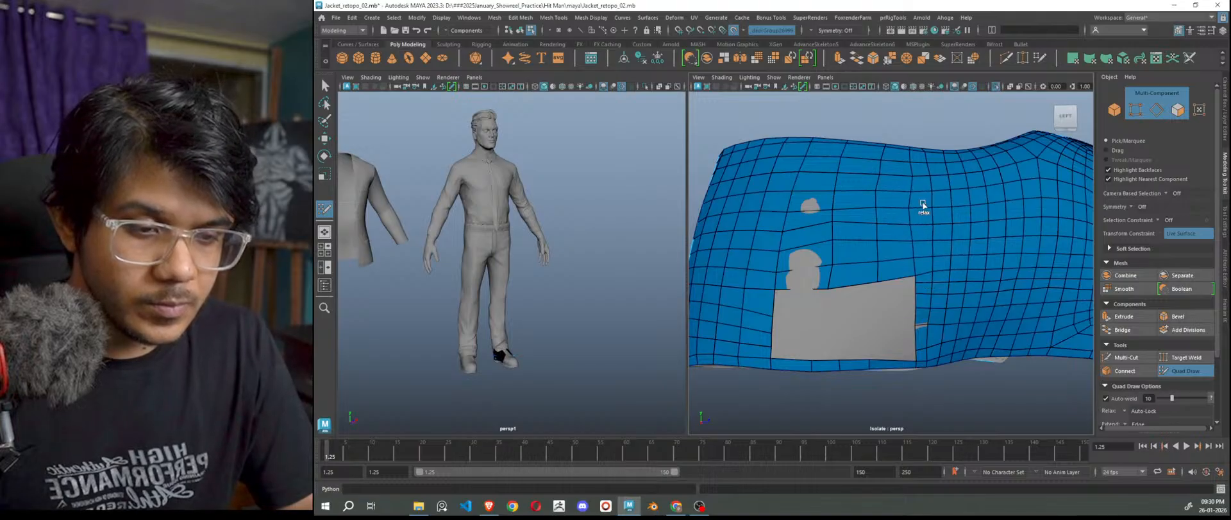
pyautogui.moveTo(923, 215)
pyautogui.keyDown('shift'); pyautogui.mouseDown()
pyautogui.moveTo(844, 225)
pyautogui.moveTo(921, 220)
pyautogui.moveTo(821, 259)
pyautogui.moveTo(886, 242)
pyautogui.moveTo(910, 251)
pyautogui.moveTo(945, 229)
pyautogui.mouseUp(); pyautogui.keyUp('shift')
pyautogui.moveTo(919, 295)
pyautogui.keyDown('shift'); pyautogui.mouseDown()
pyautogui.moveTo(919, 308)
pyautogui.moveTo(912, 266)
pyautogui.mouseUp(); pyautogui.keyUp('shift')
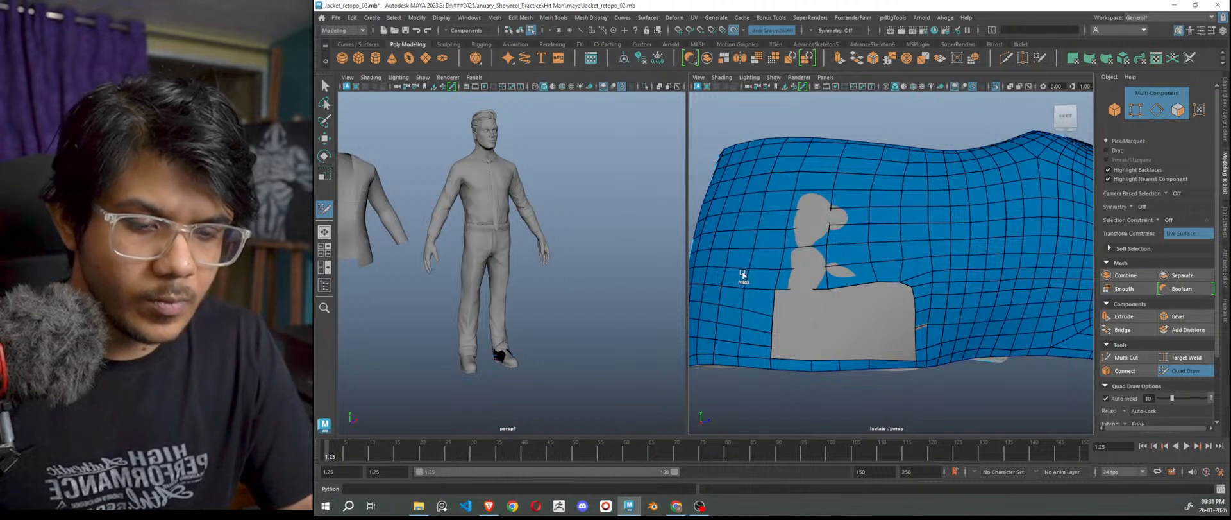
# Fill the next row of quads below the remaining opening's upper border, from the rear edge up to the front corner.
pyautogui.keyDown('alt'); pyautogui.moveTo(745, 275); pyautogui.dragTo(816, 312); pyautogui.keyUp('alt')
pyautogui.keyDown('alt'); pyautogui.moveTo(817, 312); pyautogui.dragTo(987, 432, button='right'); pyautogui.keyUp('alt')
pyautogui.keyDown('alt'); pyautogui.moveTo(909, 381); pyautogui.dragTo(904, 275, button='middle'); pyautogui.keyUp('alt')
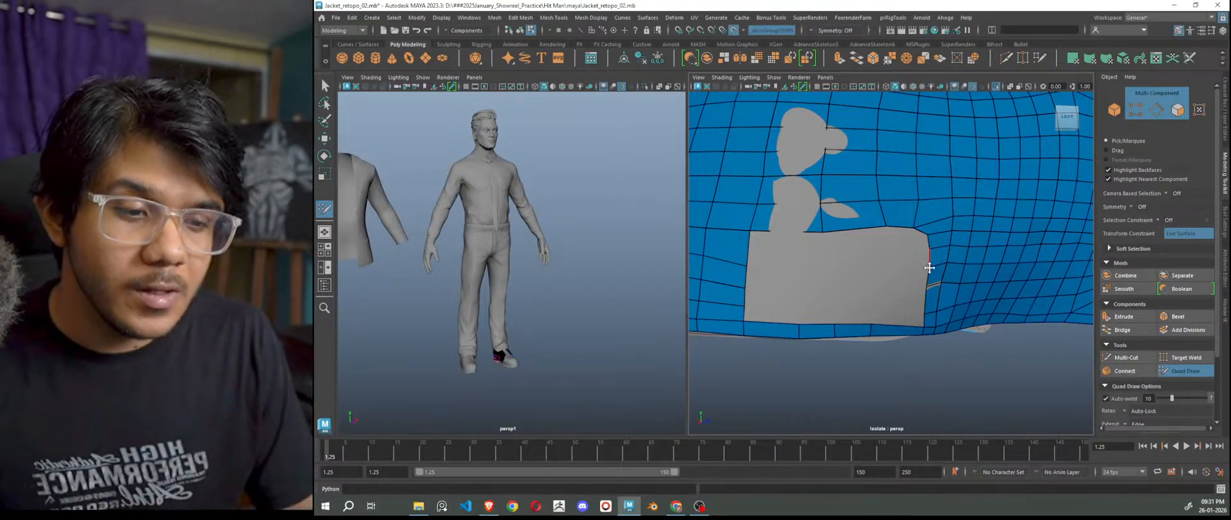
pyautogui.keyDown('alt'); pyautogui.moveTo(781, 262); pyautogui.dragTo(807, 283, button='right'); pyautogui.keyUp('alt')
pyautogui.keyDown('alt'); pyautogui.moveTo(808, 283); pyautogui.dragTo(840, 281); pyautogui.keyUp('alt')
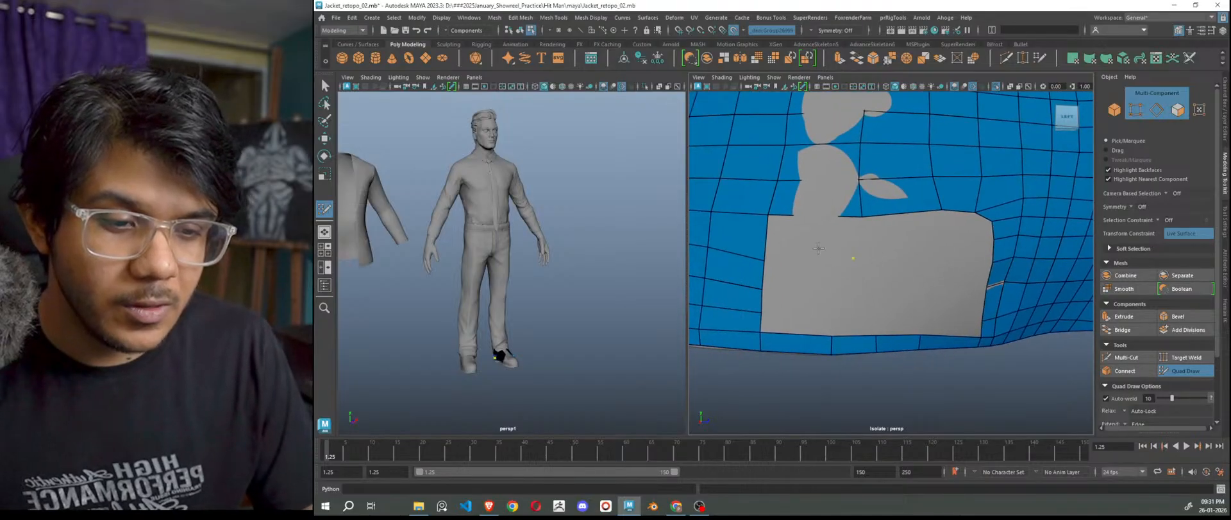
pyautogui.keyDown('shift'); pyautogui.click(803, 239); pyautogui.keyUp('shift')
pyautogui.keyDown('shift'); pyautogui.click(896, 237); pyautogui.keyUp('shift')
pyautogui.keyDown('shift'); pyautogui.click(950, 236); pyautogui.keyUp('shift')
pyautogui.keyDown('alt'); pyautogui.moveTo(971, 256); pyautogui.dragTo(995, 273, button='right'); pyautogui.keyUp('alt')
pyautogui.keyDown('alt'); pyautogui.moveTo(996, 273); pyautogui.dragTo(942, 276, button='middle'); pyautogui.keyUp('alt')
pyautogui.keyDown('alt'); pyautogui.moveTo(941, 276); pyautogui.dragTo(971, 296, button='right'); pyautogui.keyUp('alt')
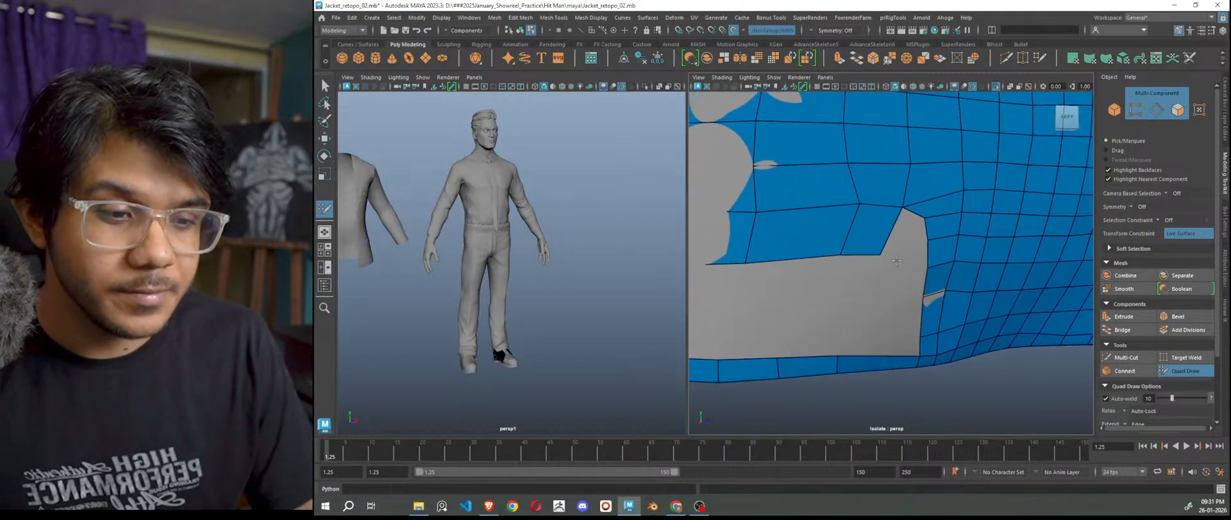
pyautogui.keyDown('shift'); pyautogui.click(903, 228); pyautogui.keyUp('shift')
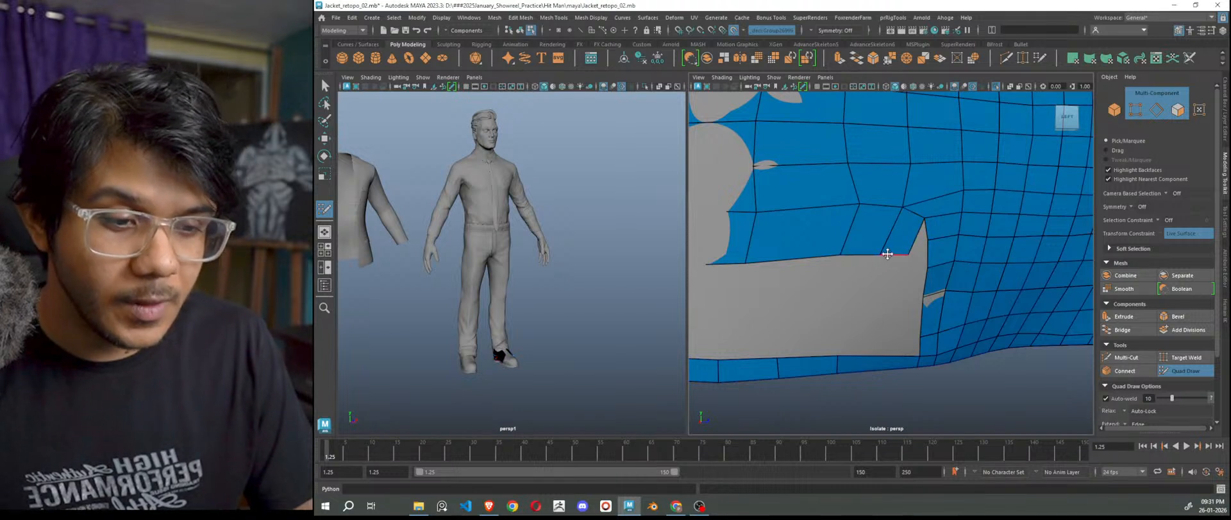
# Raise the edge on the hole's upper border beside the notch at its toe-side corner.
pyautogui.moveTo(885, 253)
pyautogui.mouseDown()
pyautogui.moveTo(883, 242)
pyautogui.moveTo(892, 249)
pyautogui.mouseUp()
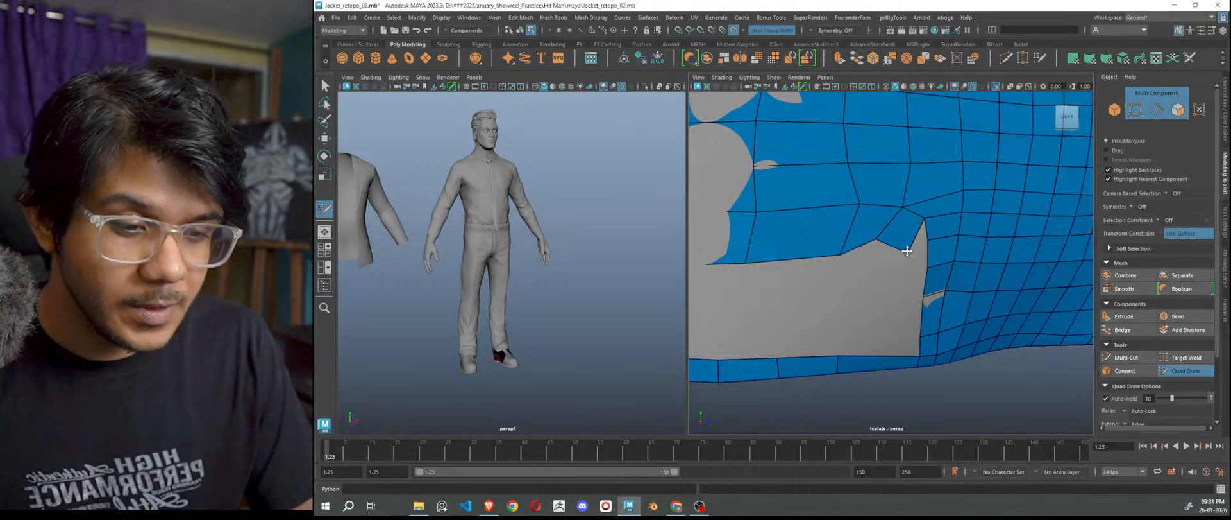
pyautogui.press('f')
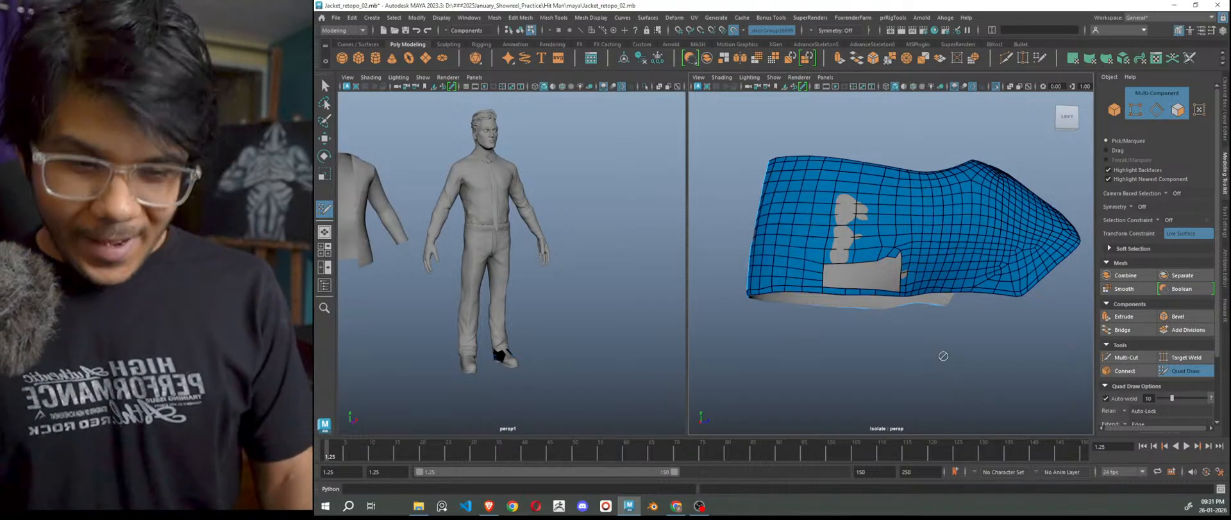
pyautogui.keyDown('alt'); pyautogui.moveTo(934, 318); pyautogui.dragTo(887, 343); pyautogui.keyUp('alt')
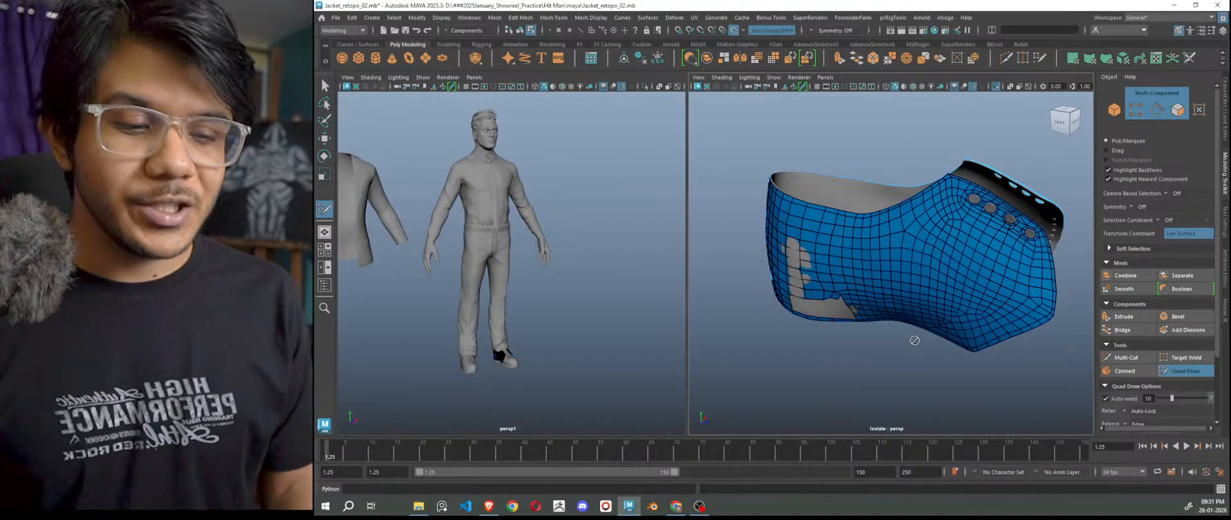
pyautogui.scroll(-4, 910, 340)
pyautogui.keyDown('alt'); pyautogui.moveTo(937, 349); pyautogui.dragTo(920, 345); pyautogui.keyUp('alt')
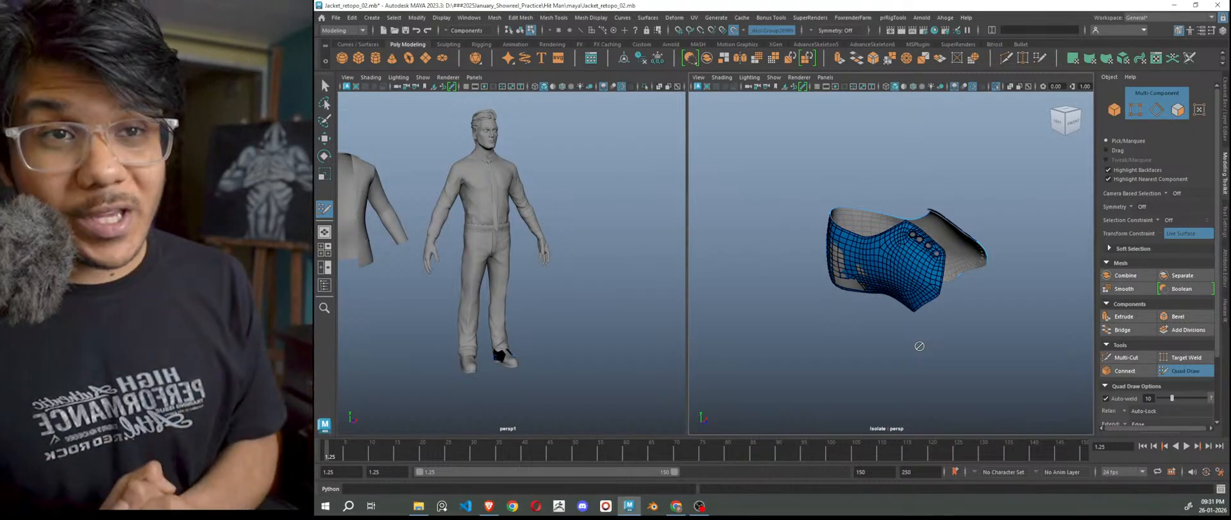
# Insert an edge loop across the strip below the hole and fill two quads at the hole's upper toe-side corner.
pyautogui.scroll(4, 911, 336)
pyautogui.keyDown('alt'); pyautogui.moveTo(909, 337); pyautogui.dragTo(958, 325); pyautogui.keyUp('alt')
pyautogui.keyDown('alt'); pyautogui.moveTo(903, 298); pyautogui.dragTo(981, 384, button='right'); pyautogui.keyUp('alt')
pyautogui.keyDown('alt'); pyautogui.moveTo(930, 340); pyautogui.dragTo(922, 322); pyautogui.keyUp('alt')
pyautogui.moveTo(922, 323)
pyautogui.keyDown('alt'); pyautogui.mouseDown(button='middle')
pyautogui.moveTo(907, 294)
pyautogui.moveTo(885, 295)
pyautogui.mouseUp(button='middle'); pyautogui.keyUp('alt')
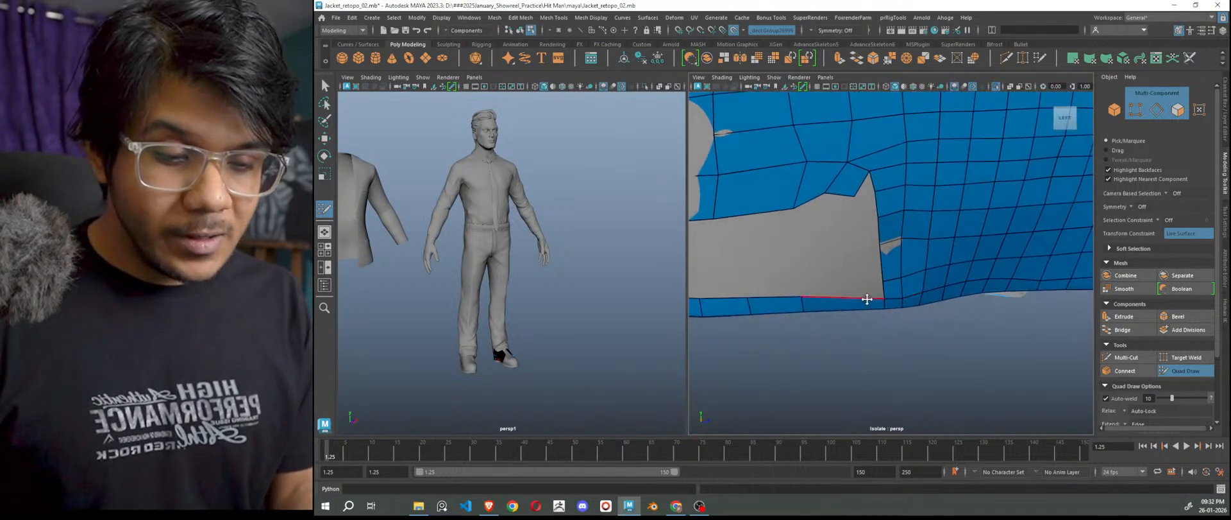
pyautogui.keyDown('ctrl'); pyautogui.click(843, 293); pyautogui.keyUp('ctrl')
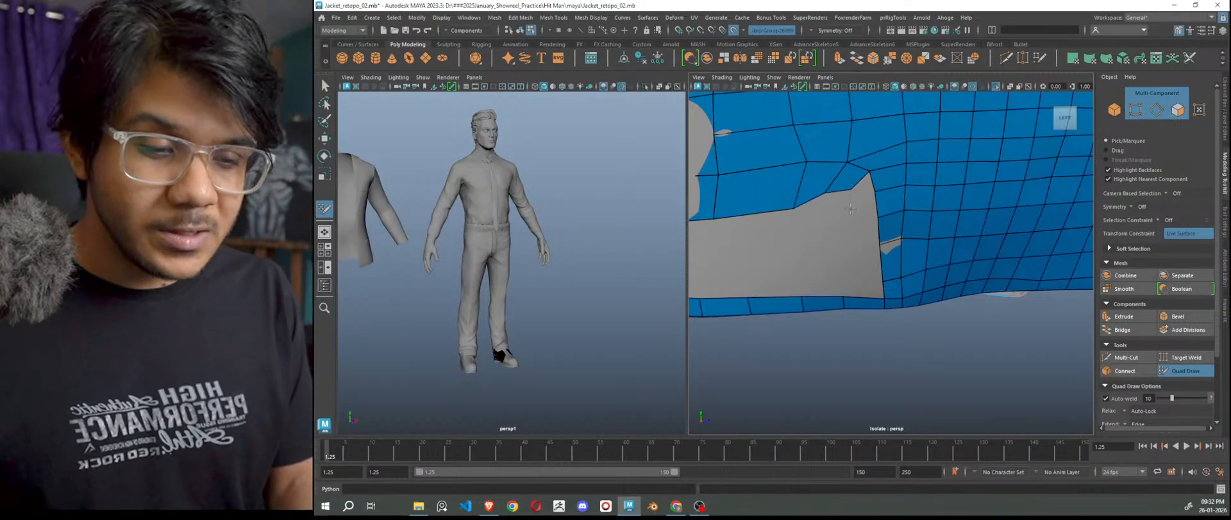
pyautogui.keyDown('shift'); pyautogui.click(860, 193); pyautogui.keyUp('shift')
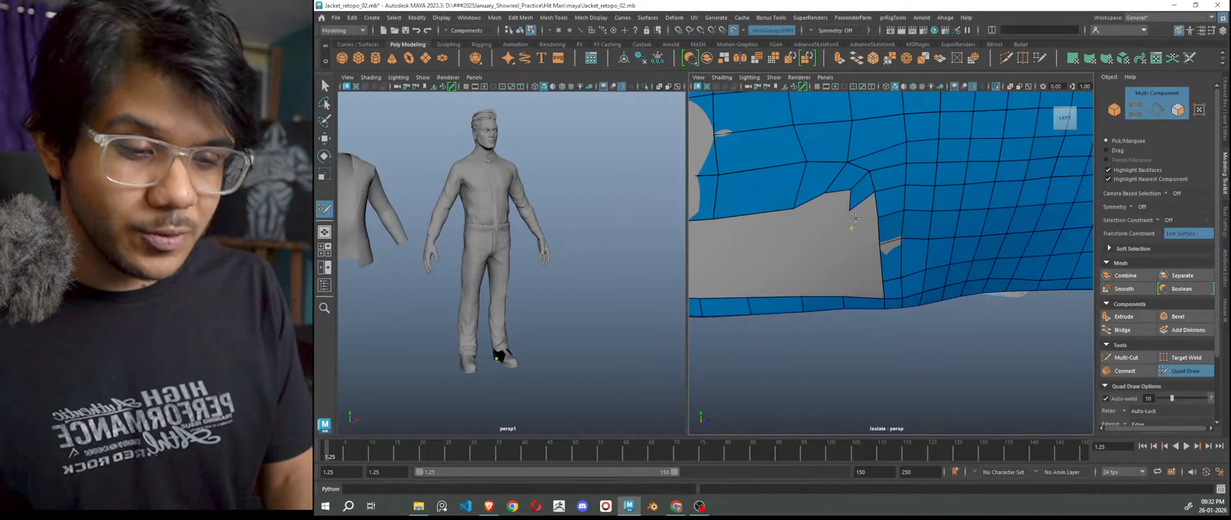
pyautogui.keyDown('shift'); pyautogui.click(860, 214); pyautogui.keyUp('shift')
# Try adding a point inside the hole and filling the face beside its toe-side edge, then undo that face.
pyautogui.click(849, 249)
pyautogui.keyDown('shift'); pyautogui.click(871, 273); pyautogui.keyUp('shift')
pyautogui.hotkey('ctrl', 'z')
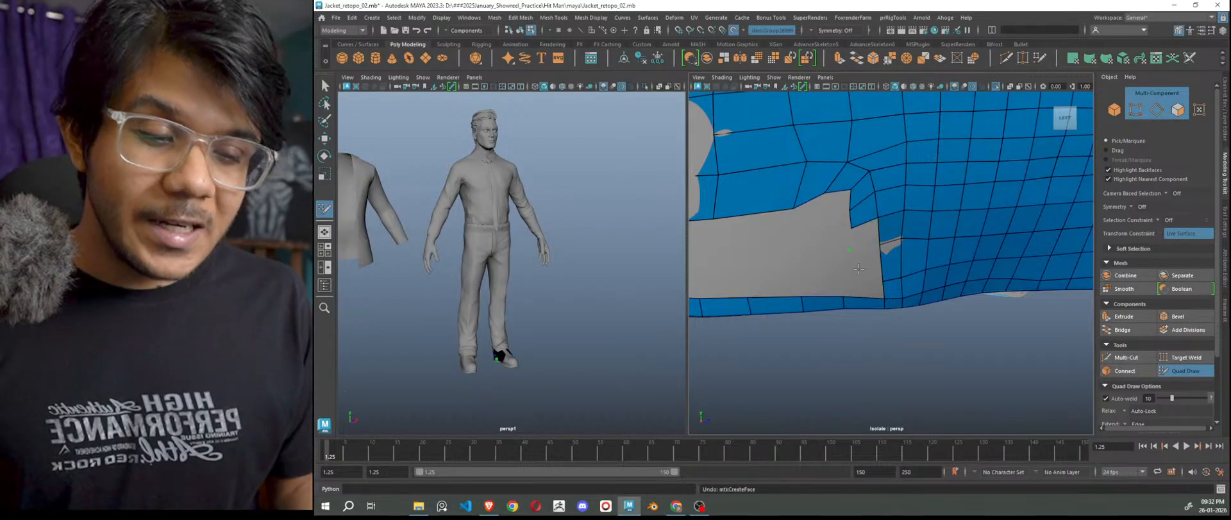
pyautogui.scroll(5, 859, 268)
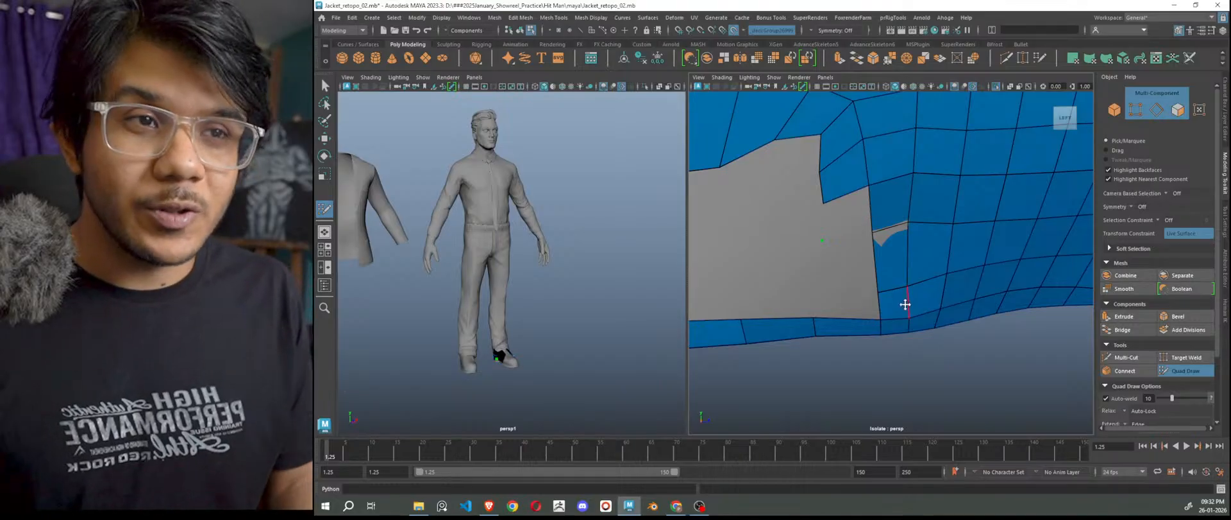
pyautogui.scroll(-10, 907, 308)
pyautogui.keyDown('alt'); pyautogui.moveTo(1016, 356); pyautogui.dragTo(961, 387); pyautogui.keyUp('alt')
pyautogui.scroll(-5, 566, 336)
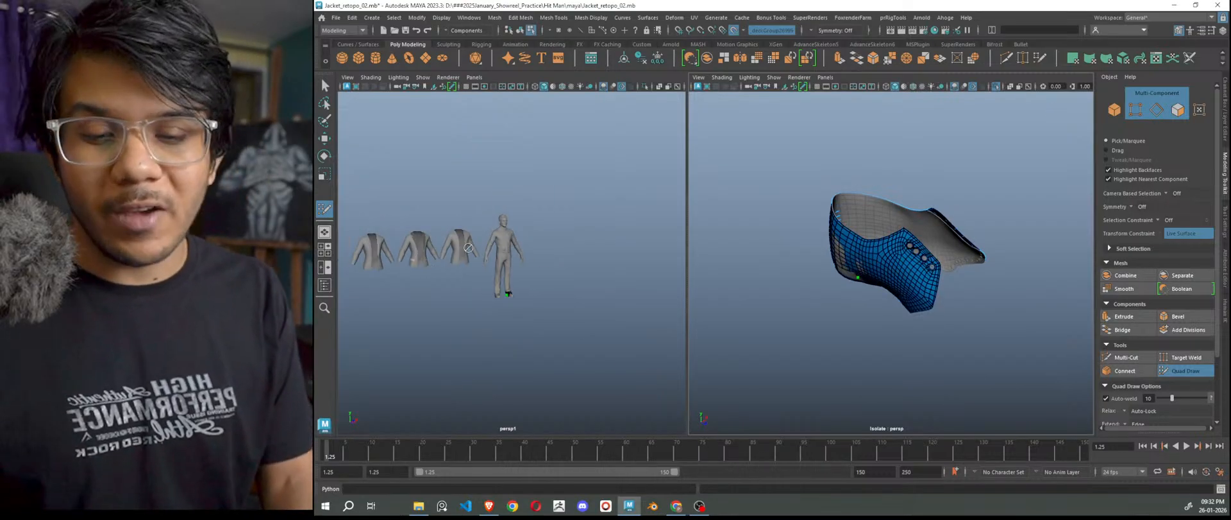
# Try placing another point and extending the strip's edge up into the hole, and undo both along with the leftover point.
pyautogui.scroll(5, 511, 287)
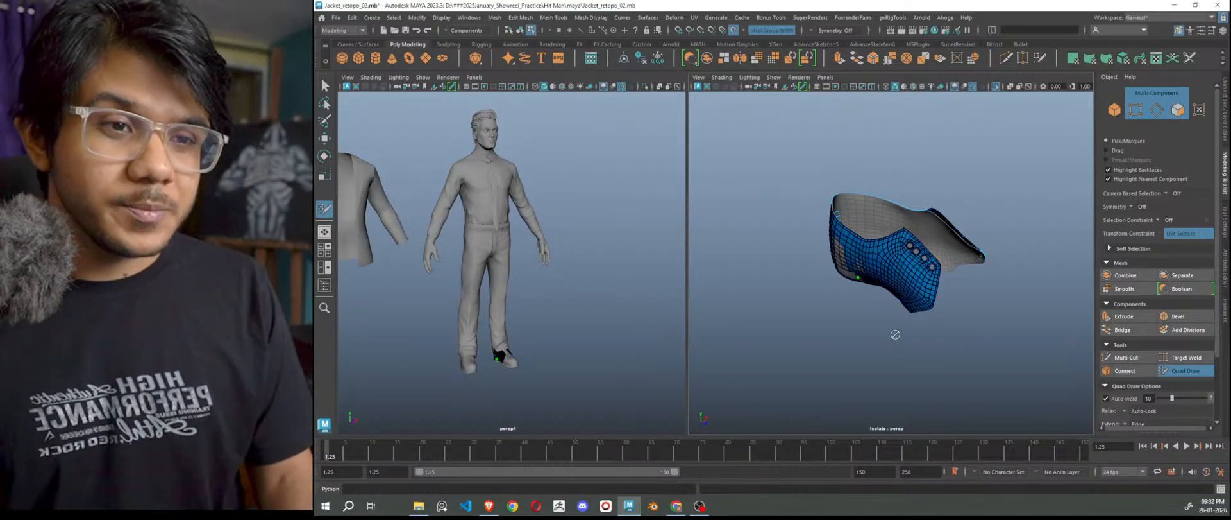
pyautogui.keyDown('alt'); pyautogui.moveTo(891, 330); pyautogui.dragTo(945, 305); pyautogui.keyUp('alt')
pyautogui.keyDown('alt'); pyautogui.moveTo(946, 306); pyautogui.dragTo(1099, 413, button='right'); pyautogui.keyUp('alt')
pyautogui.keyDown('alt'); pyautogui.moveTo(1003, 357); pyautogui.dragTo(999, 348); pyautogui.keyUp('alt')
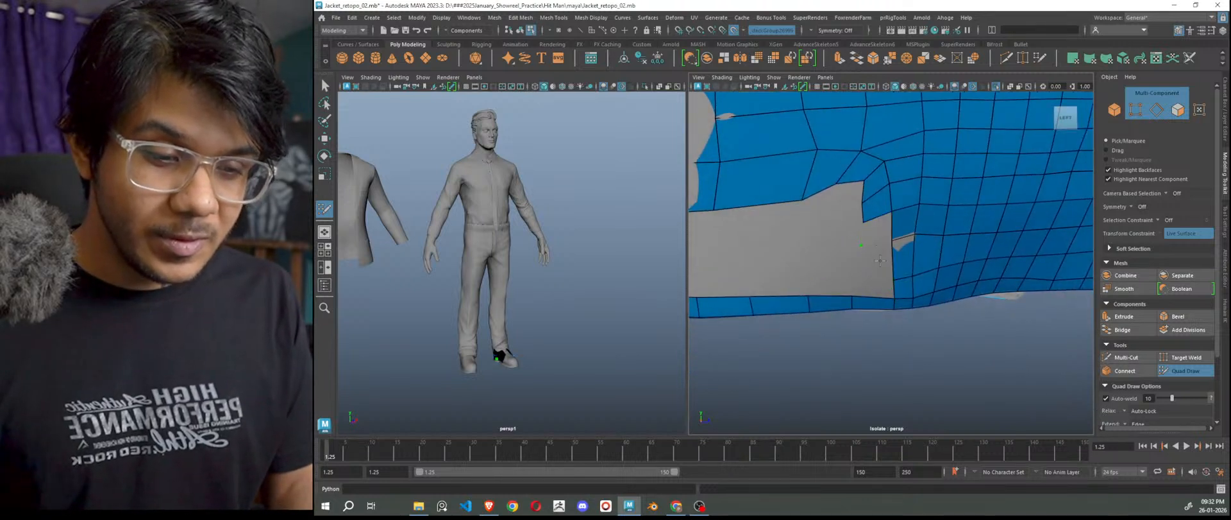
pyautogui.click(858, 279)
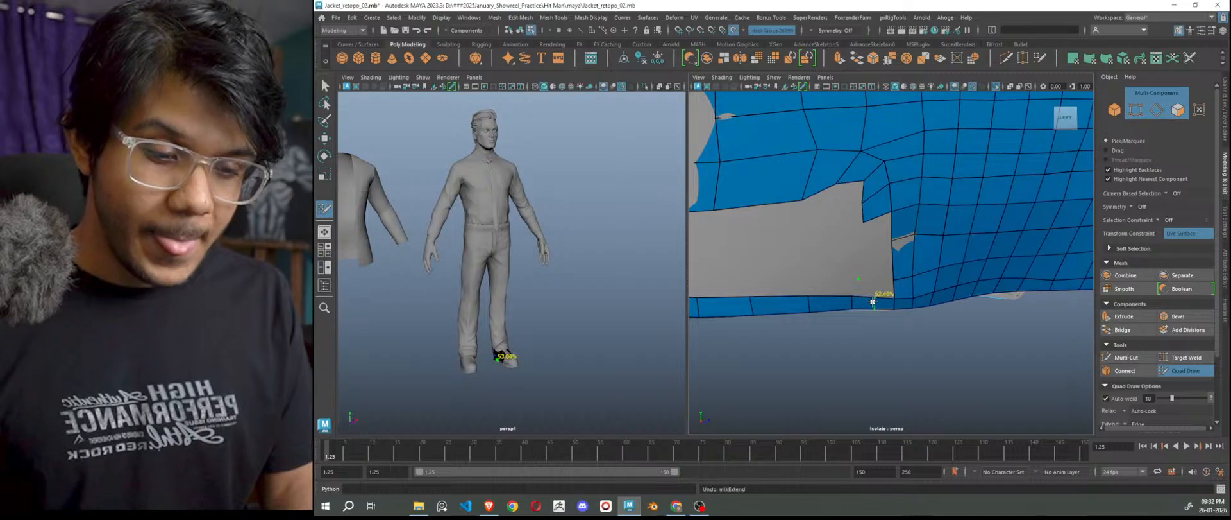
pyautogui.hotkey('ctrl', 'z')
pyautogui.moveTo(869, 299); pyautogui.dragTo(867, 276)
pyautogui.hotkey('ctrl', 'z')
pyautogui.scroll(-5, 873, 308)
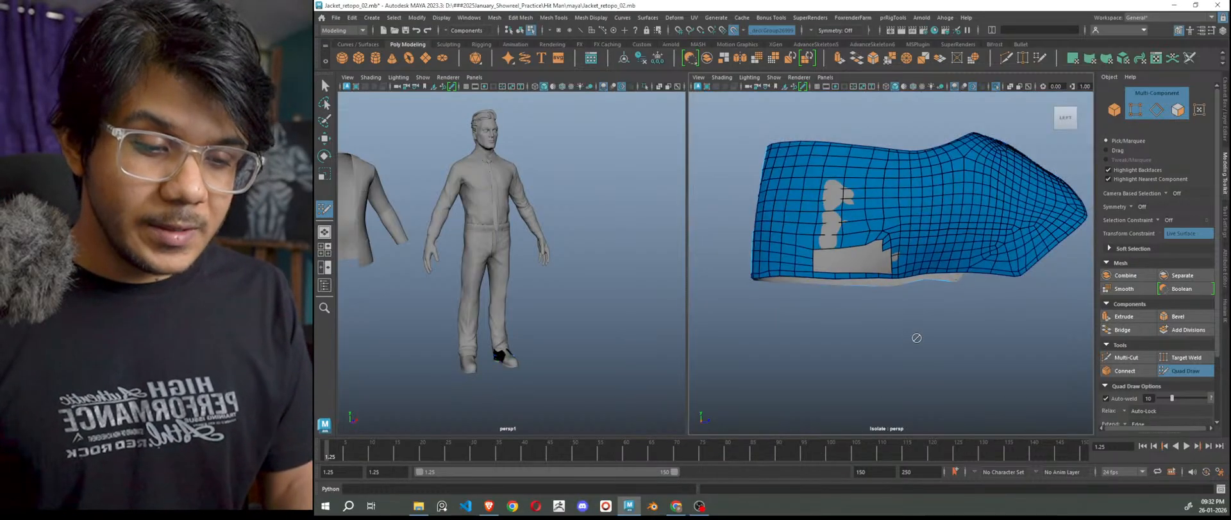
# Leave Quad Draw, select the shoe retopology mesh and conform it to the live surface.
pyautogui.press('w')
pyautogui.moveTo(984, 174); pyautogui.dragTo(1017, 154, button='right')
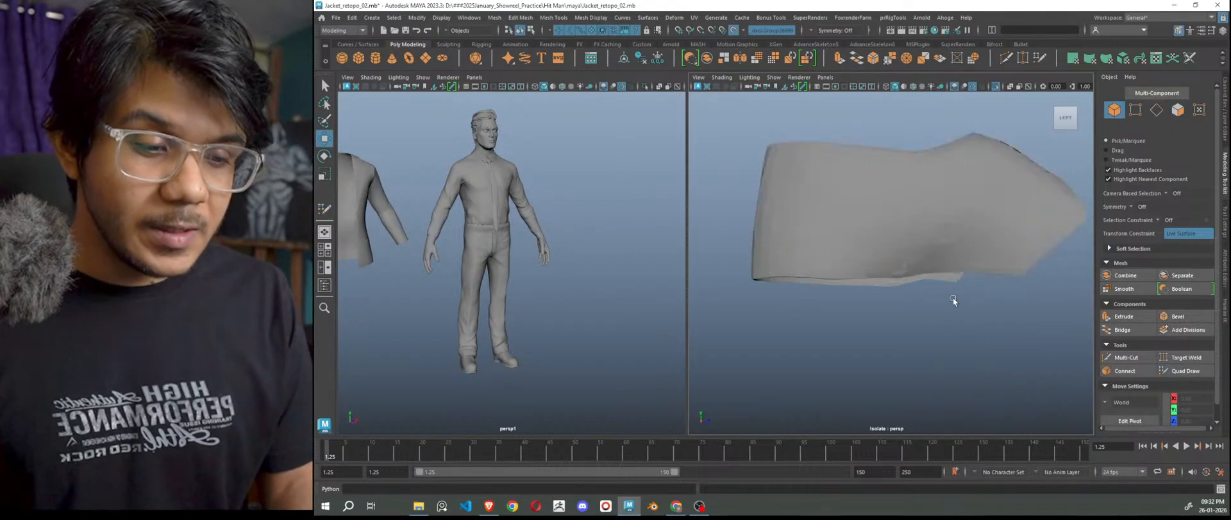
pyautogui.click(469, 17)
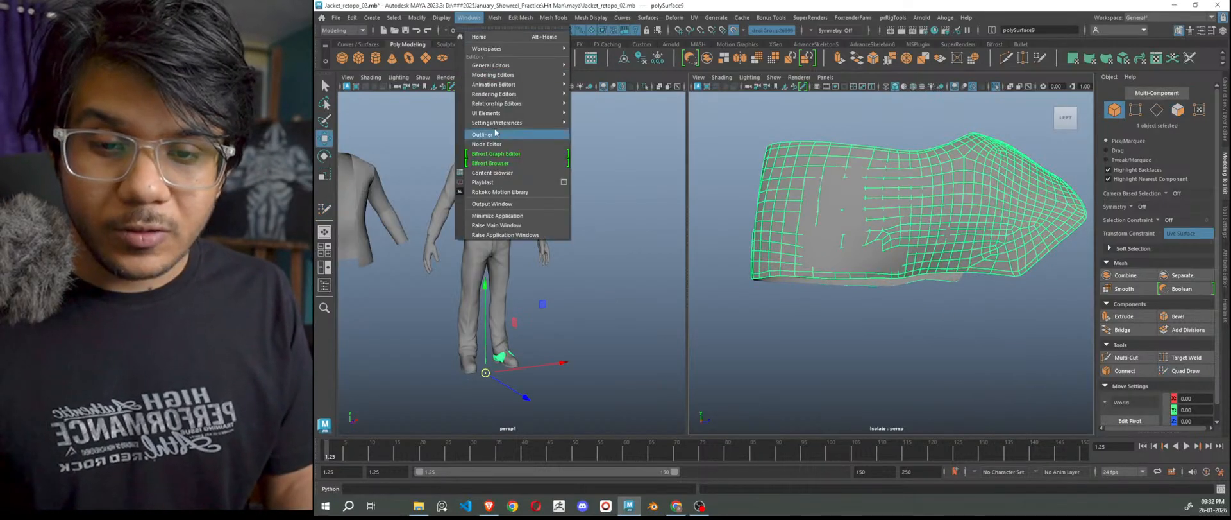
pyautogui.moveTo(495, 18)
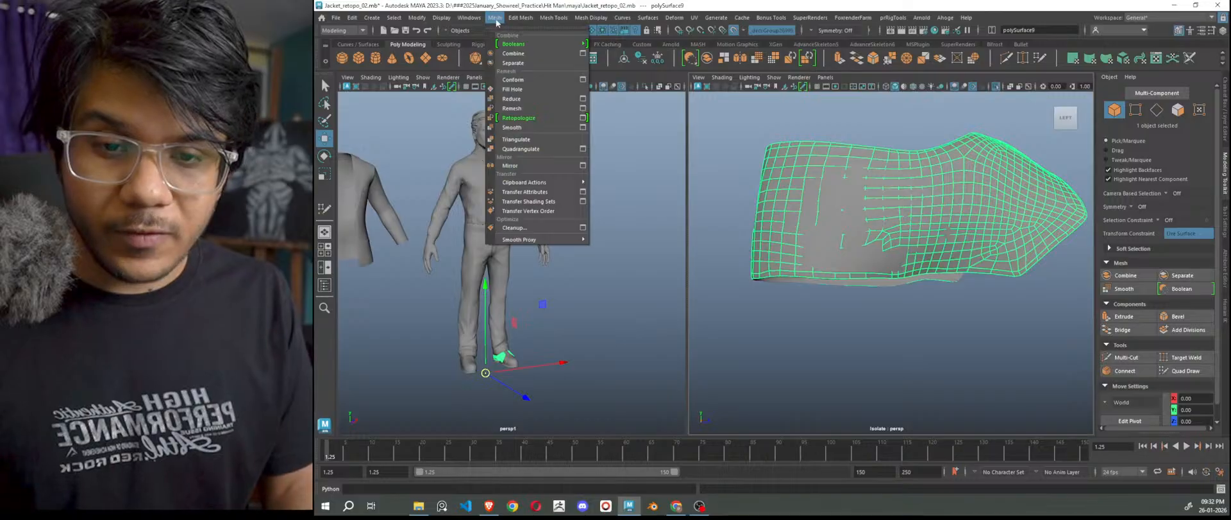
pyautogui.click(583, 79)
pyautogui.click(397, 327)
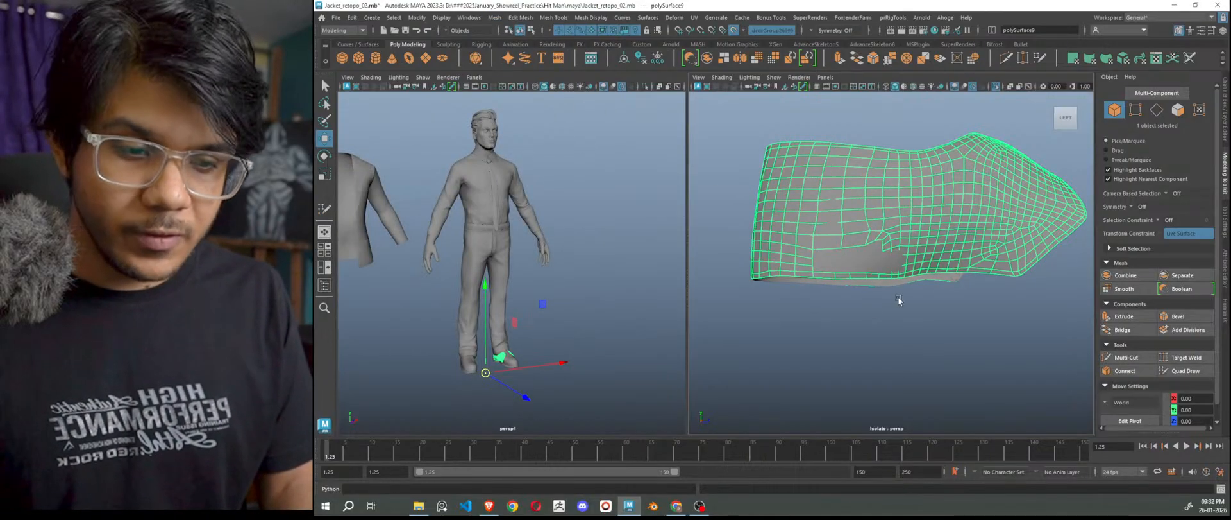
# Return to Quad Draw and relax the mesh vertices on the heel side around the areas where the reference surface pokes through.
pyautogui.moveTo(1042, 150); pyautogui.dragTo(1053, 145, button='right')
pyautogui.click(1052, 145)
pyautogui.moveTo(1055, 148); pyautogui.dragTo(1065, 287)
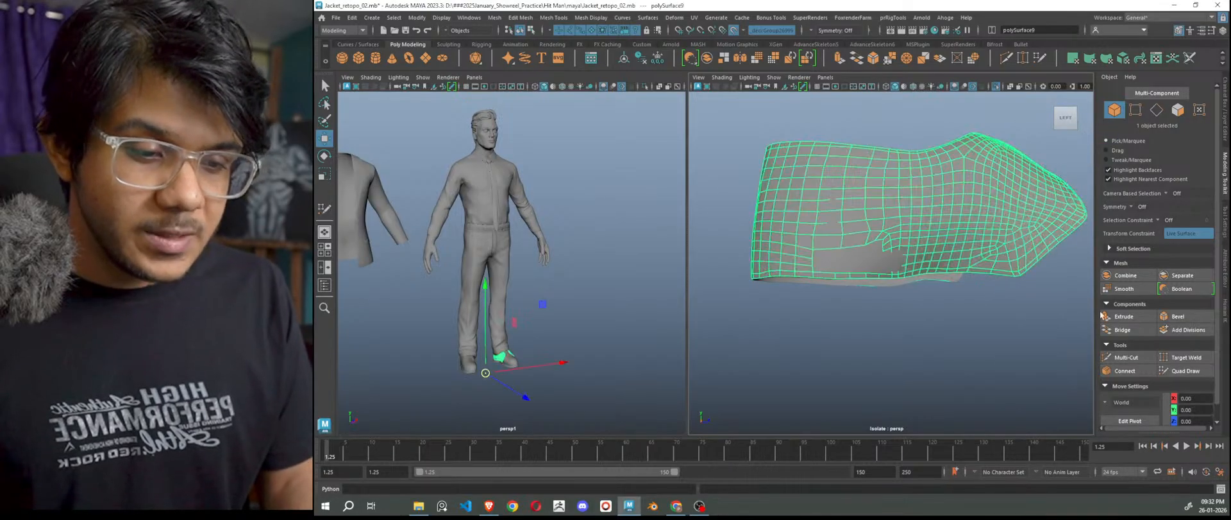
pyautogui.click(1186, 370)
pyautogui.scroll(5, 807, 184)
pyautogui.keyDown('shift'); pyautogui.moveTo(807, 184); pyautogui.dragTo(780, 153); pyautogui.keyUp('shift')
pyautogui.scroll(-5, 788, 192)
pyautogui.moveTo(799, 205)
pyautogui.keyDown('shift'); pyautogui.mouseDown()
pyautogui.moveTo(796, 195)
pyautogui.moveTo(824, 207)
pyautogui.moveTo(885, 275)
pyautogui.mouseUp(); pyautogui.keyUp('shift')
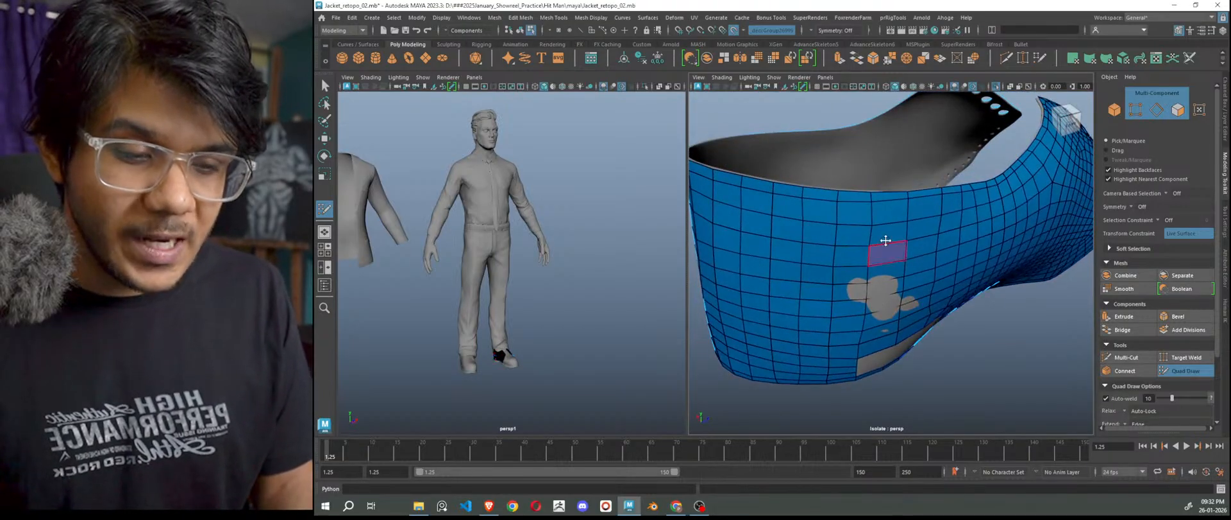
# Inspect the side of the shoe mesh for areas where the reference surface still shows through.
pyautogui.scroll(-5, 929, 376)
pyautogui.keyDown('alt'); pyautogui.moveTo(927, 375); pyautogui.dragTo(913, 367); pyautogui.keyUp('alt')
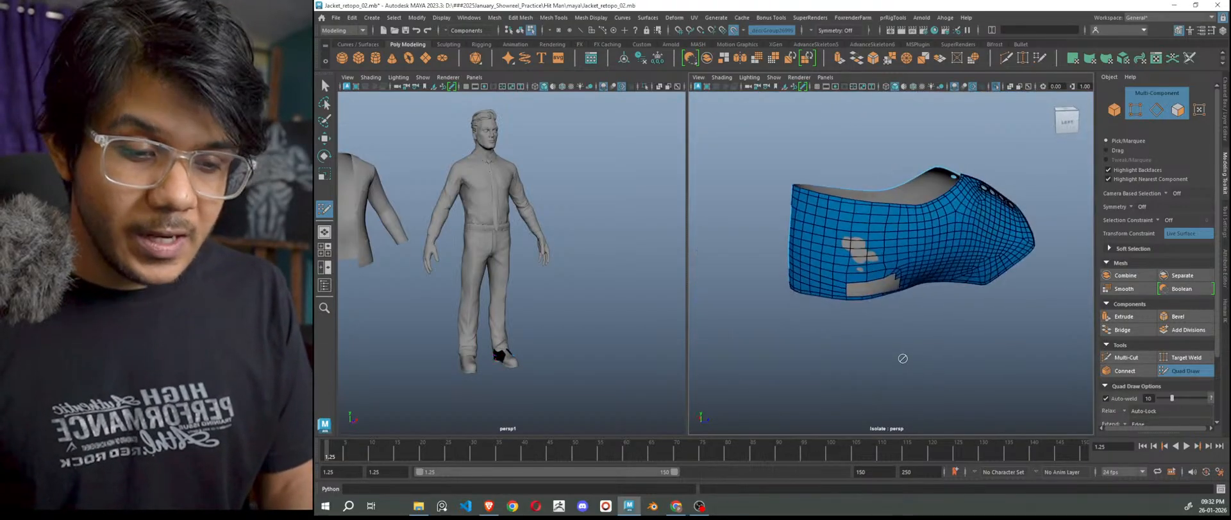
pyautogui.scroll(5, 832, 275)
pyautogui.keyDown('alt'); pyautogui.moveTo(838, 328); pyautogui.dragTo(822, 309); pyautogui.keyUp('alt')
pyautogui.scroll(4, 811, 298)
pyautogui.keyDown('alt'); pyautogui.moveTo(766, 264); pyautogui.dragTo(827, 280, button='middle'); pyautogui.keyUp('alt')
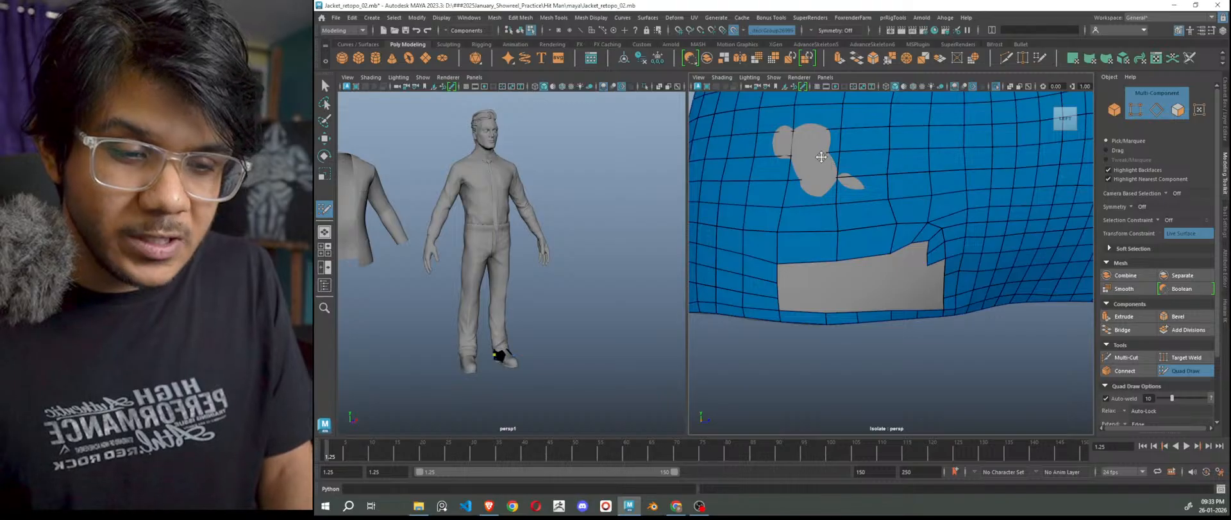
pyautogui.scroll(-8, 837, 340)
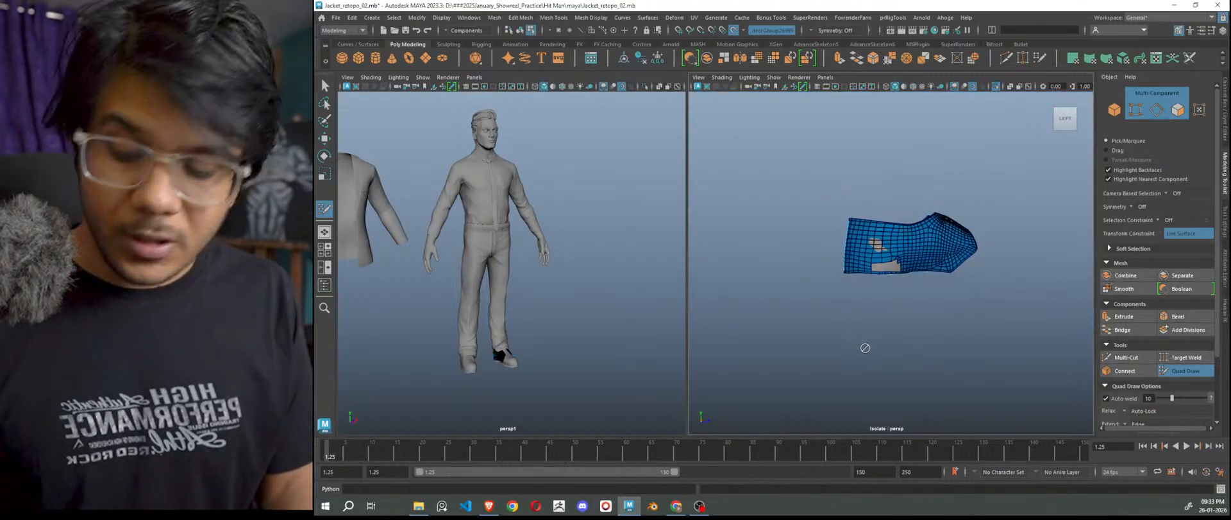
# Conform the shoe mesh to the live surface again, using Closest Point projection and a surface offset of about 0.05.
pyautogui.press('w')
pyautogui.moveTo(966, 182); pyautogui.dragTo(1010, 169, button='right')
pyautogui.scroll(4, 963, 324)
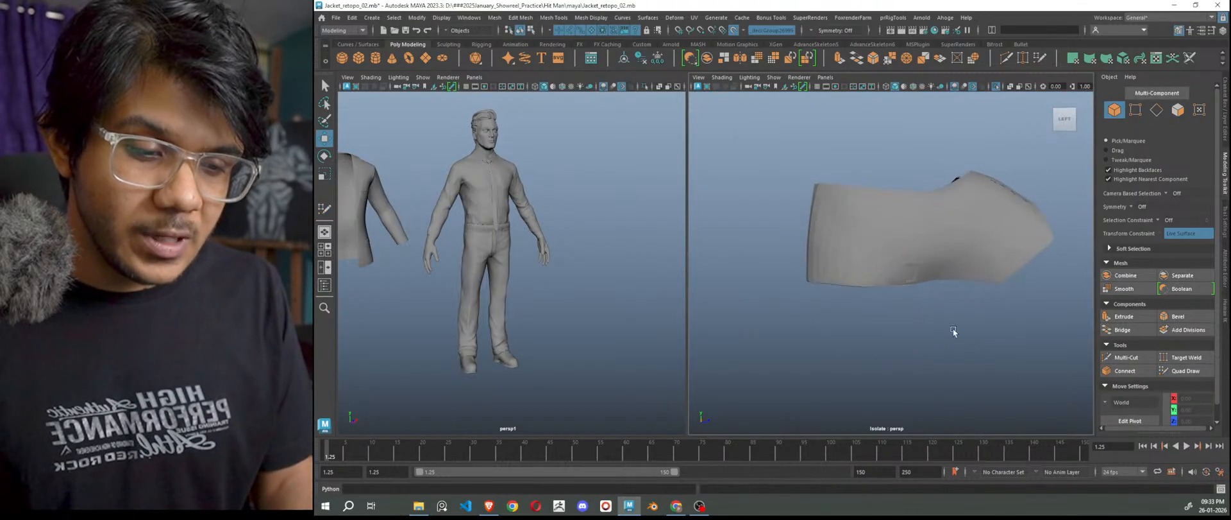
pyautogui.keyDown('alt'); pyautogui.moveTo(962, 325); pyautogui.dragTo(923, 340); pyautogui.keyUp('alt')
pyautogui.click(985, 239)
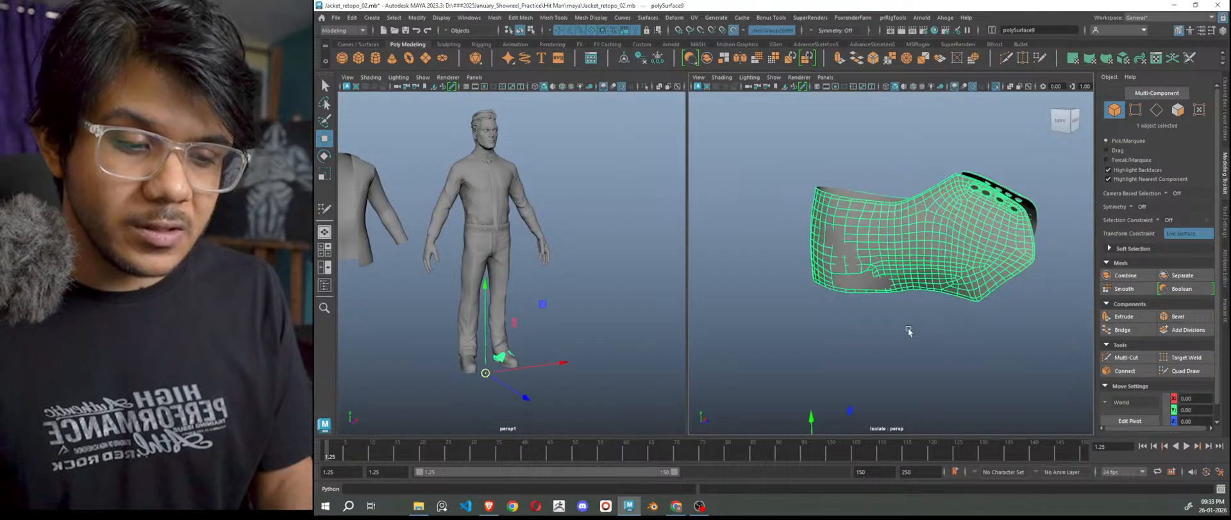
pyautogui.click(494, 18)
pyautogui.click(582, 80)
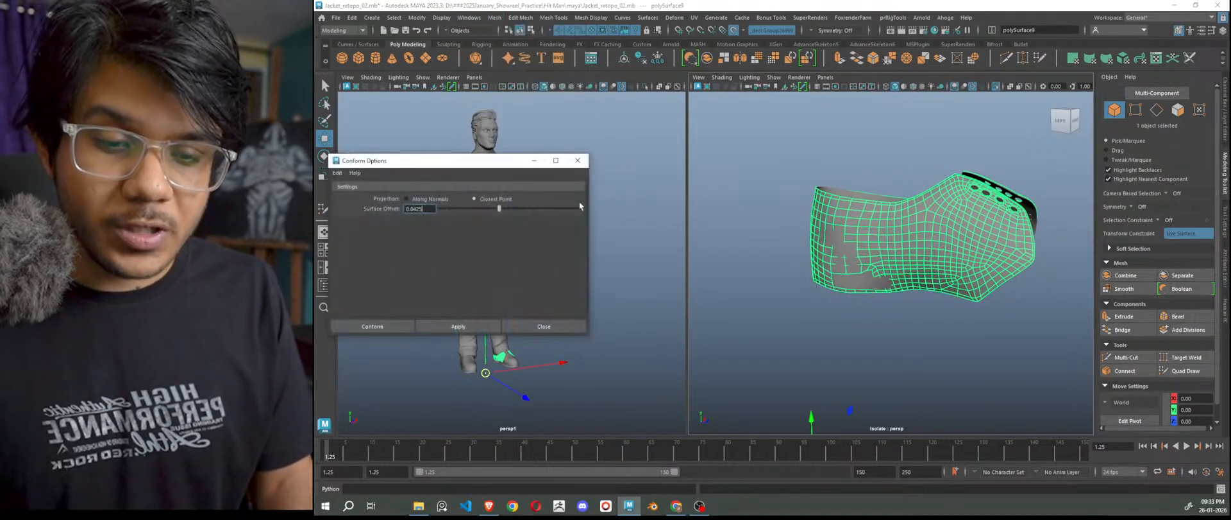
pyautogui.moveTo(485, 161); pyautogui.dragTo(544, 149)
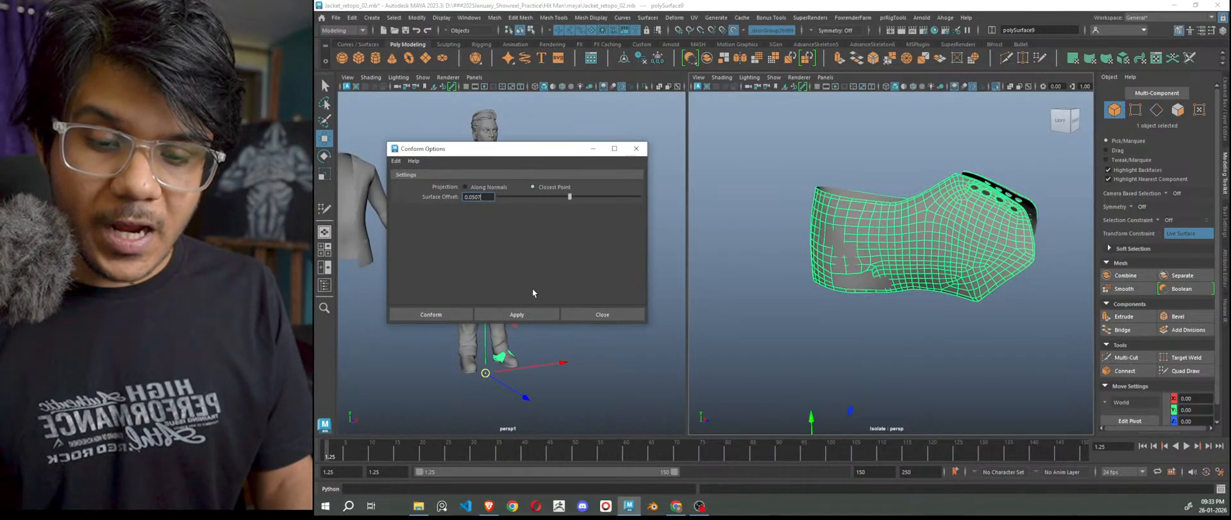
pyautogui.scroll(5, 883, 312)
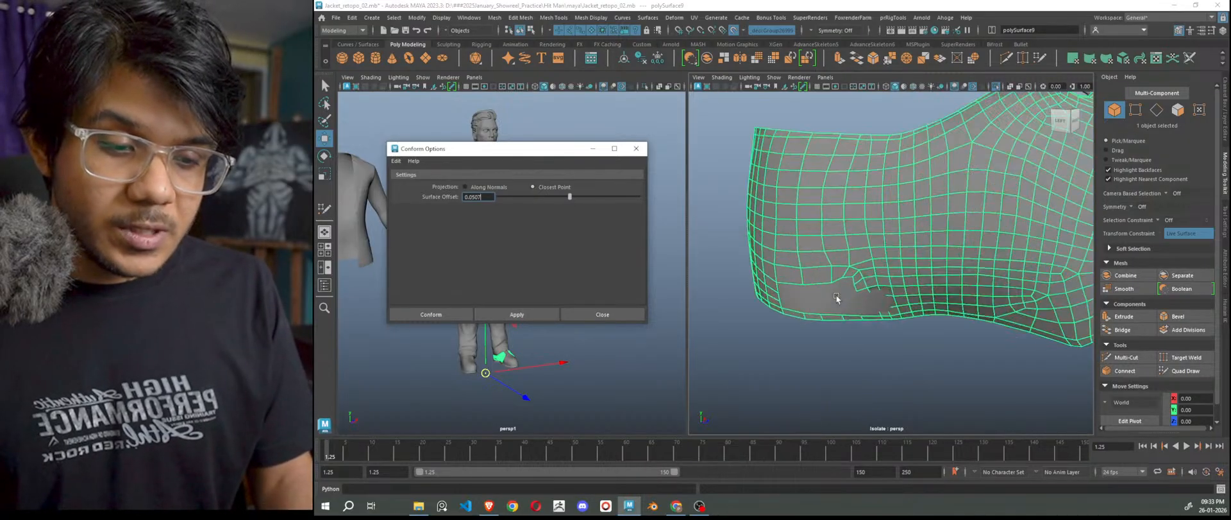
pyautogui.click(636, 149)
# Resume Quad Draw and fill the remaining two quads down the hole's toe-side edge to the lower strip.
pyautogui.keyDown('alt'); pyautogui.moveTo(900, 348); pyautogui.dragTo(934, 345); pyautogui.keyUp('alt')
pyautogui.click(1198, 371)
pyautogui.moveTo(834, 253)
pyautogui.keyDown('alt'); pyautogui.mouseDown()
pyautogui.moveTo(860, 264)
pyautogui.moveTo(934, 398)
pyautogui.moveTo(855, 333)
pyautogui.moveTo(863, 308)
pyautogui.mouseUp(); pyautogui.keyUp('alt')
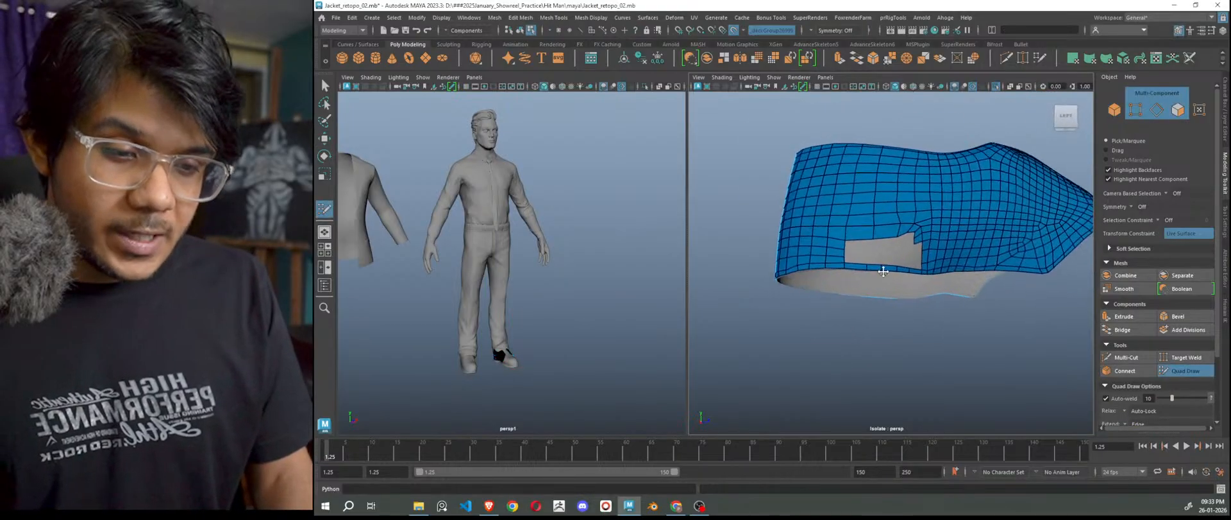
pyautogui.scroll(5, 883, 257)
pyautogui.moveTo(888, 222)
pyautogui.keyDown('alt'); pyautogui.mouseDown()
pyautogui.moveTo(895, 250)
pyautogui.moveTo(890, 194)
pyautogui.mouseUp(); pyautogui.keyUp('alt')
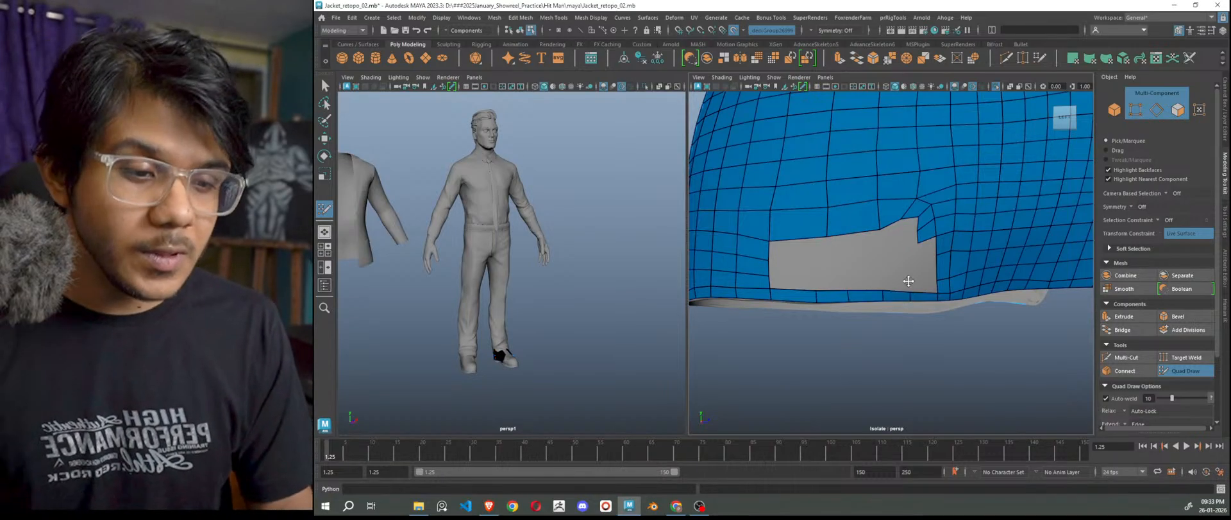
pyautogui.scroll(3, 904, 276)
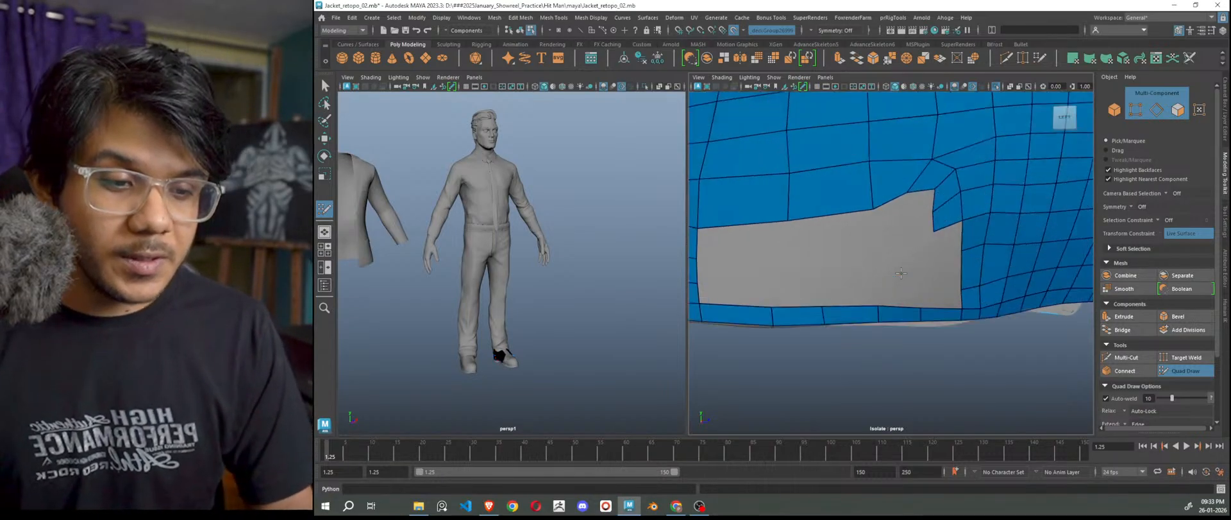
pyautogui.keyDown('shift'); pyautogui.click(943, 247); pyautogui.keyUp('shift')
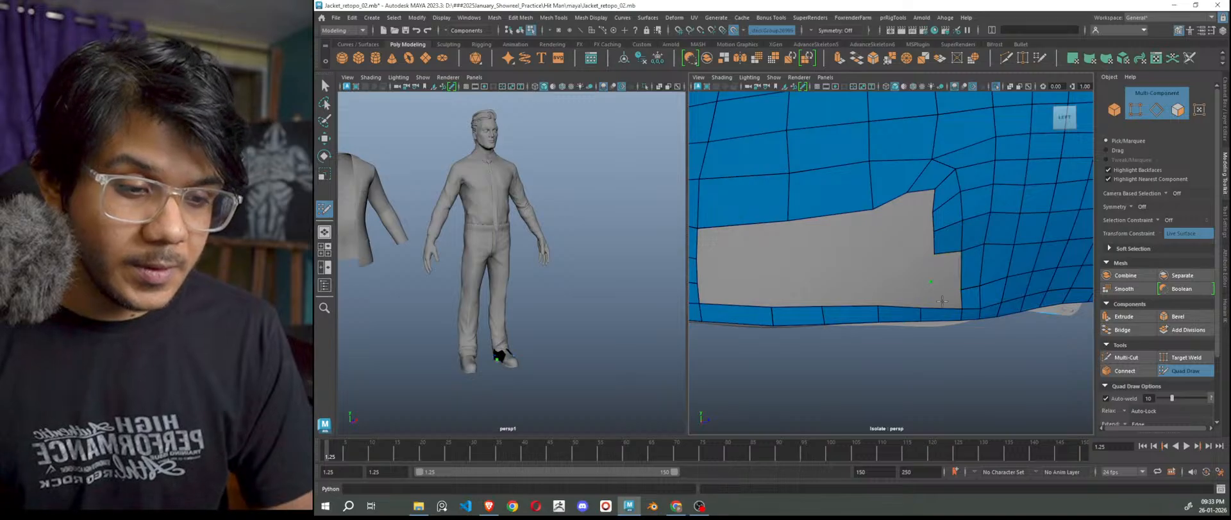
pyautogui.keyDown('shift'); pyautogui.click(942, 295); pyautogui.keyUp('shift')
# Fill the hole's heel-side column with quads from the upper edge down to the lower strip.
pyautogui.scroll(-4, 873, 343)
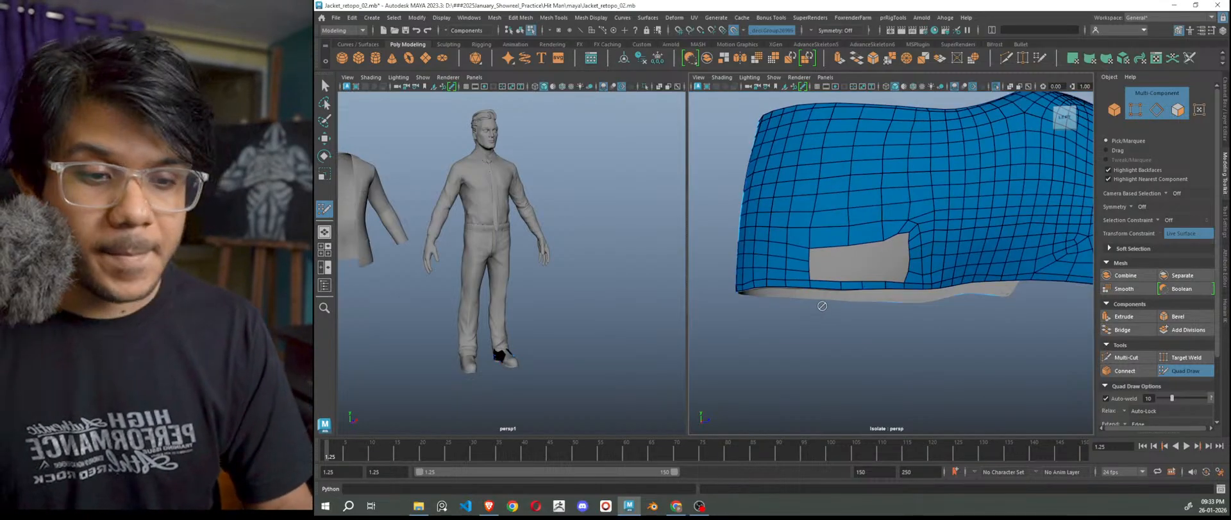
pyautogui.scroll(3, 819, 260)
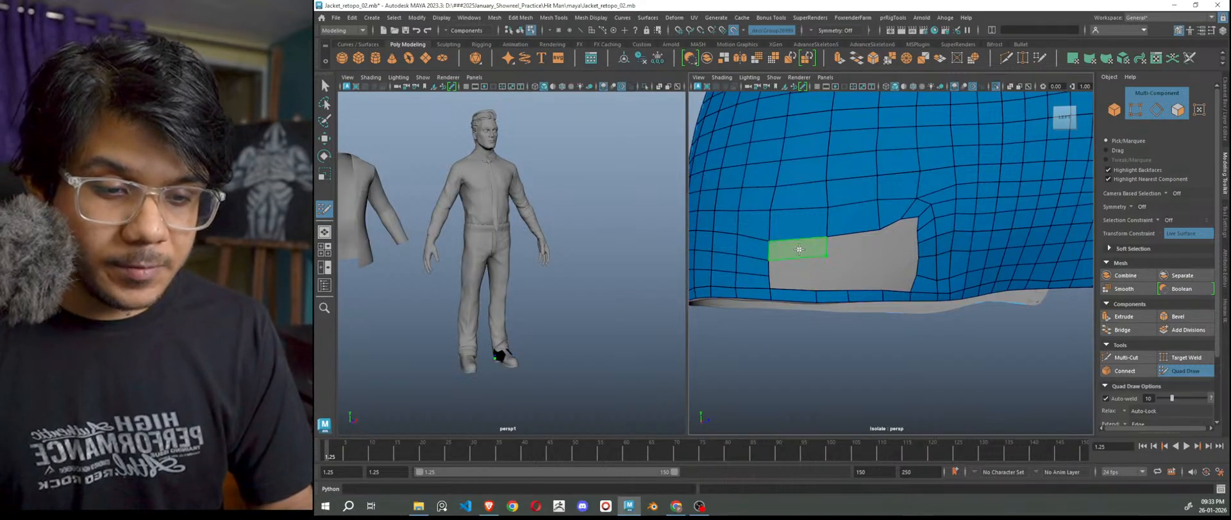
pyautogui.keyDown('shift'); pyautogui.click(802, 251); pyautogui.keyUp('shift')
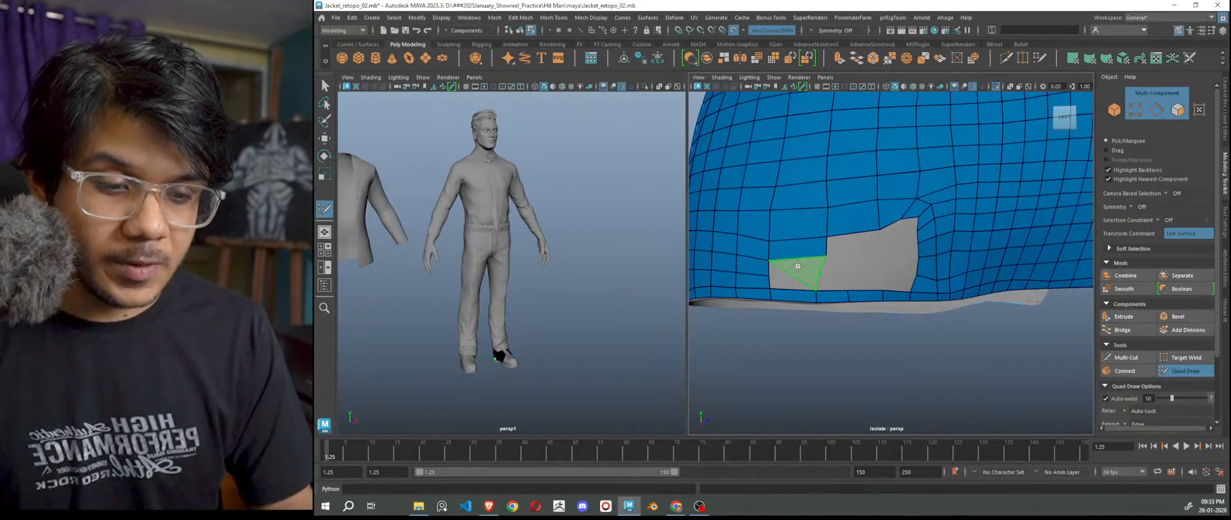
pyautogui.keyDown('shift'); pyautogui.click(798, 265); pyautogui.keyUp('shift')
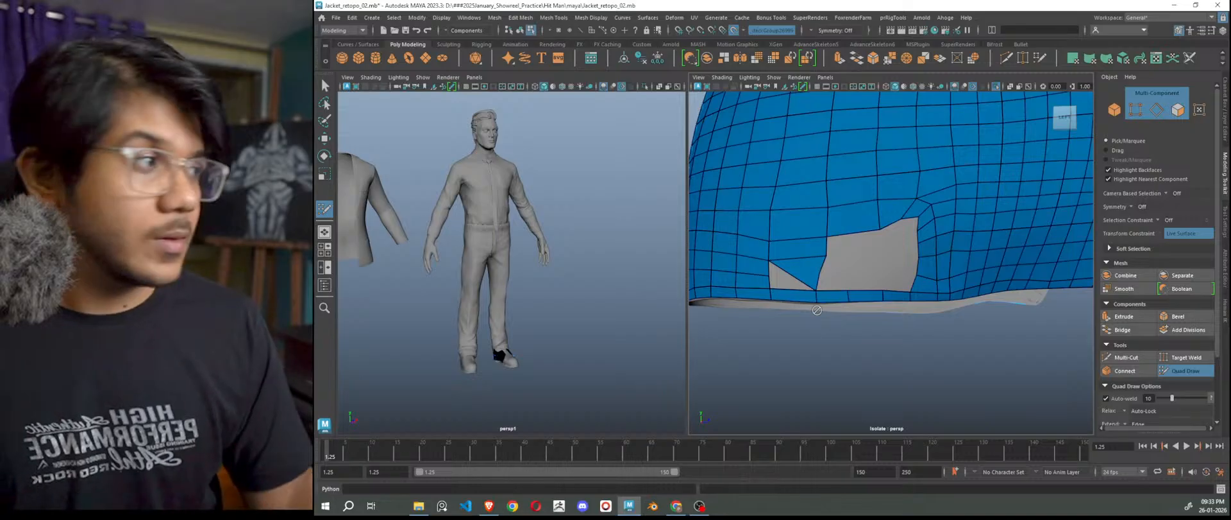
pyautogui.hotkey('ctrl', 'z')
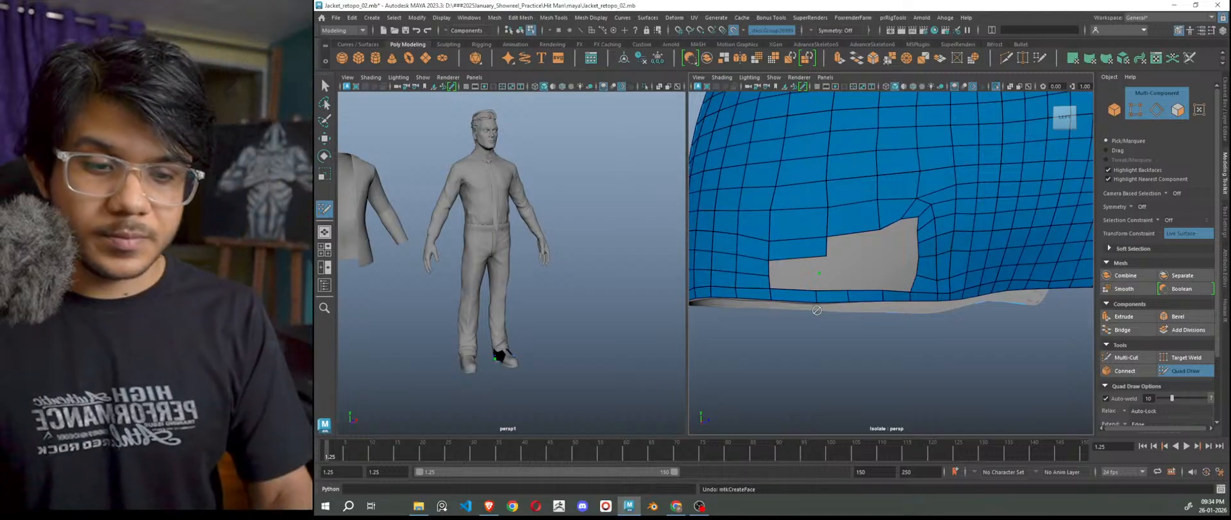
pyautogui.scroll(3, 747, 262)
pyautogui.keyDown('shift'); pyautogui.click(749, 269); pyautogui.keyUp('shift')
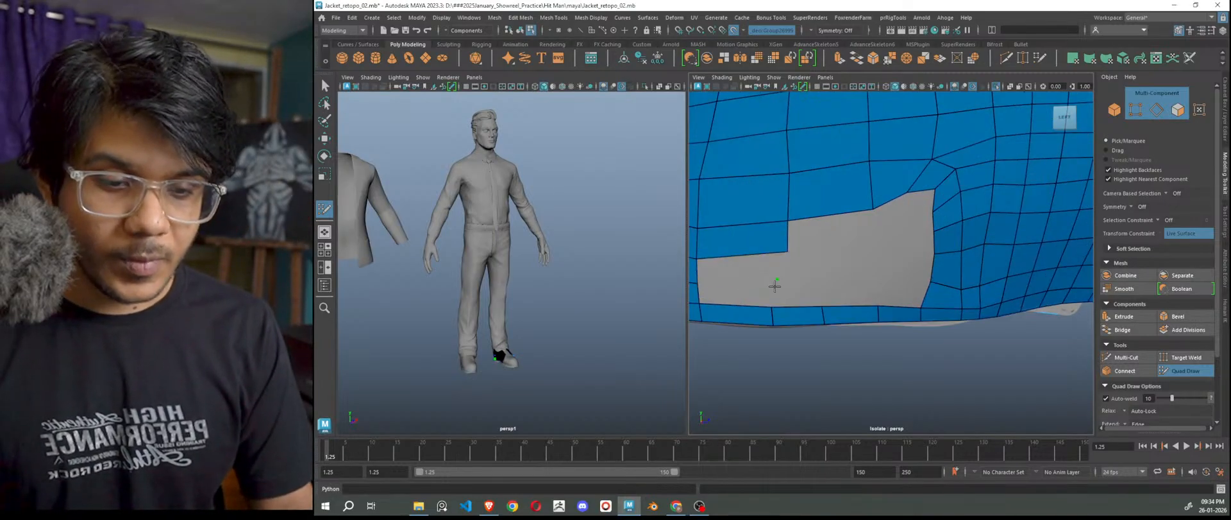
pyautogui.scroll(-5, 805, 310)
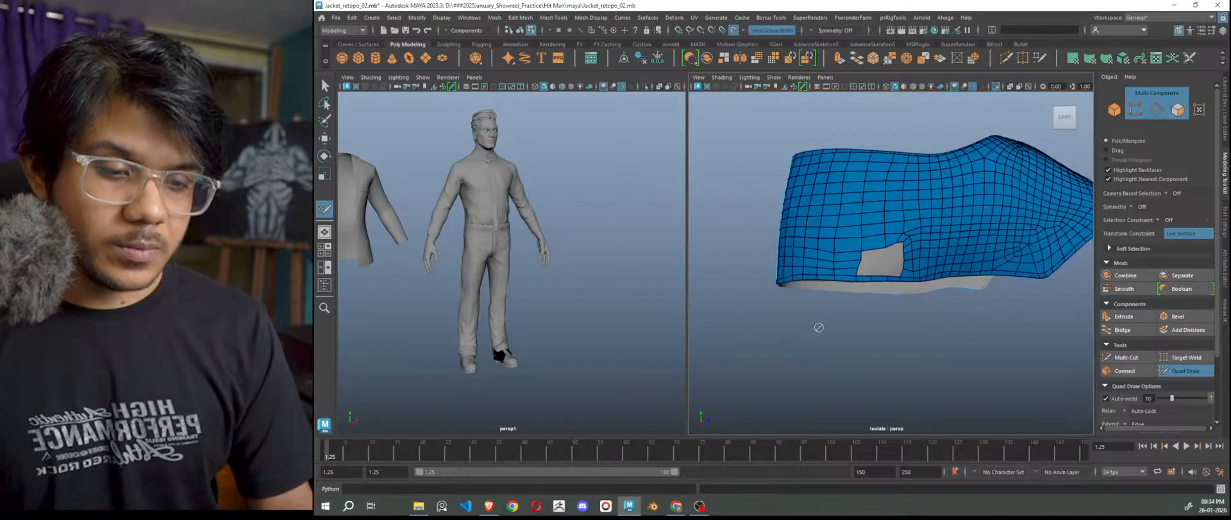
# Fill the pointed upper toe-side corner of the hole with a quad and relax the vertices around it.
pyautogui.keyDown('alt'); pyautogui.moveTo(829, 336); pyautogui.dragTo(860, 340); pyautogui.keyUp('alt')
pyautogui.keyDown('alt'); pyautogui.moveTo(860, 341); pyautogui.dragTo(818, 271, button='right'); pyautogui.keyUp('alt')
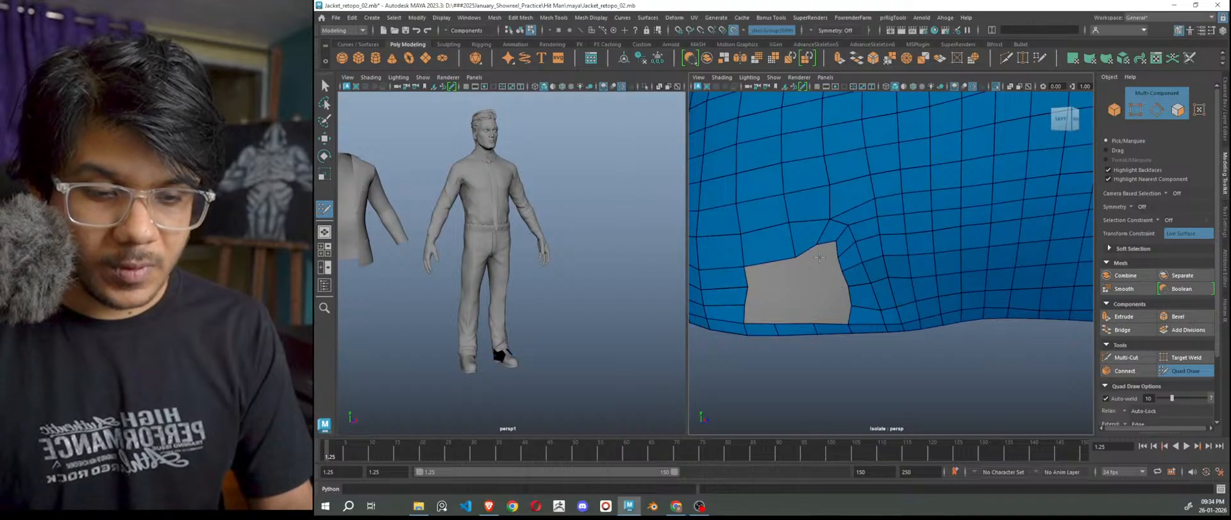
pyautogui.keyDown('shift'); pyautogui.click(824, 255); pyautogui.keyUp('shift')
pyautogui.keyDown('shift'); pyautogui.moveTo(833, 237); pyautogui.dragTo(821, 223); pyautogui.keyUp('shift')
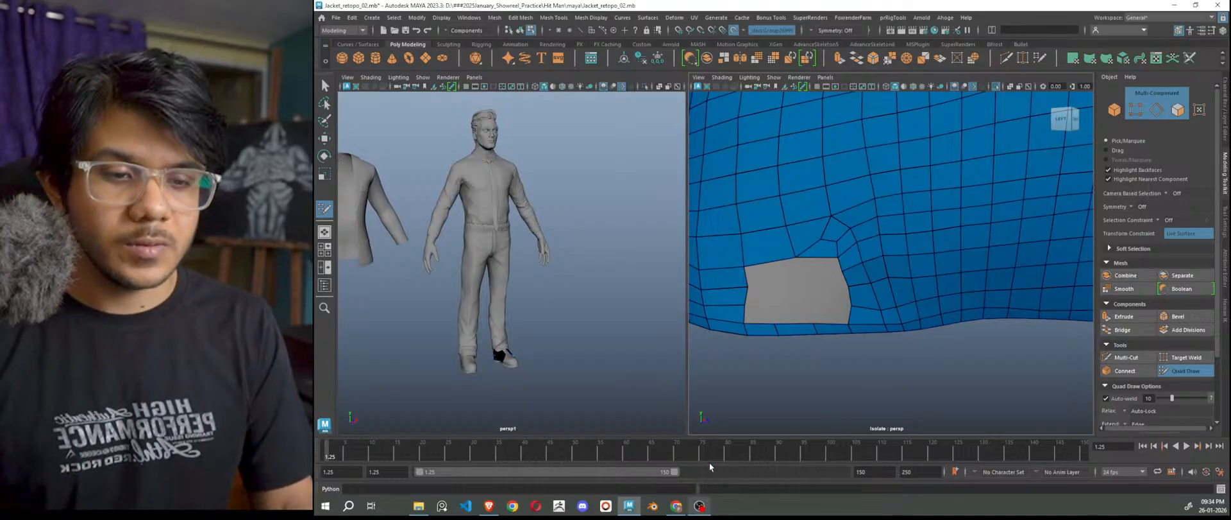
# Place guide dots down the middle of the hole and fill quads between them and its toe-side edge.
pyautogui.scroll(-3, 825, 301)
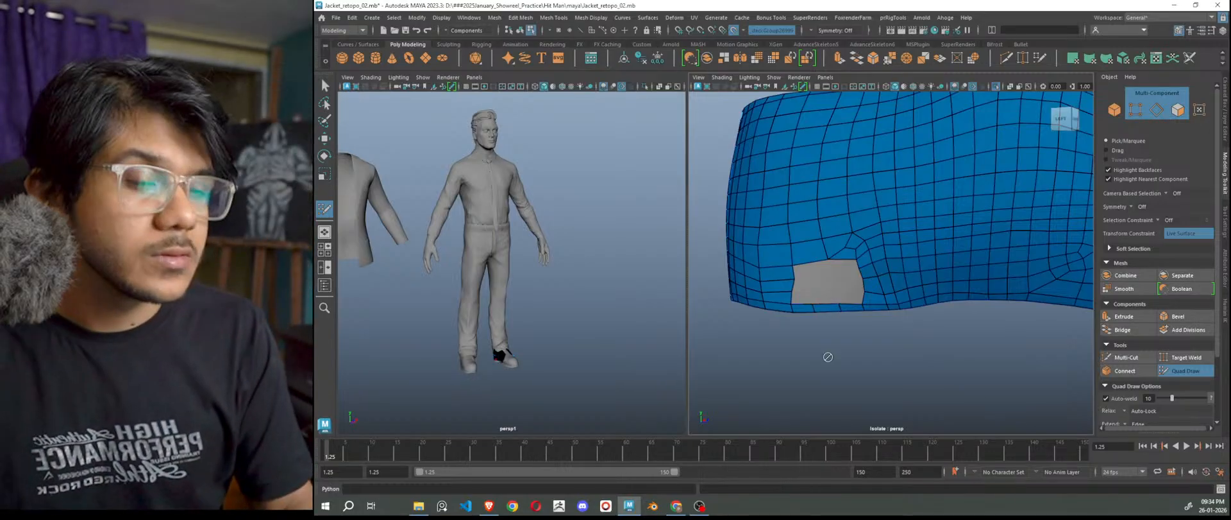
pyautogui.scroll(4, 855, 330)
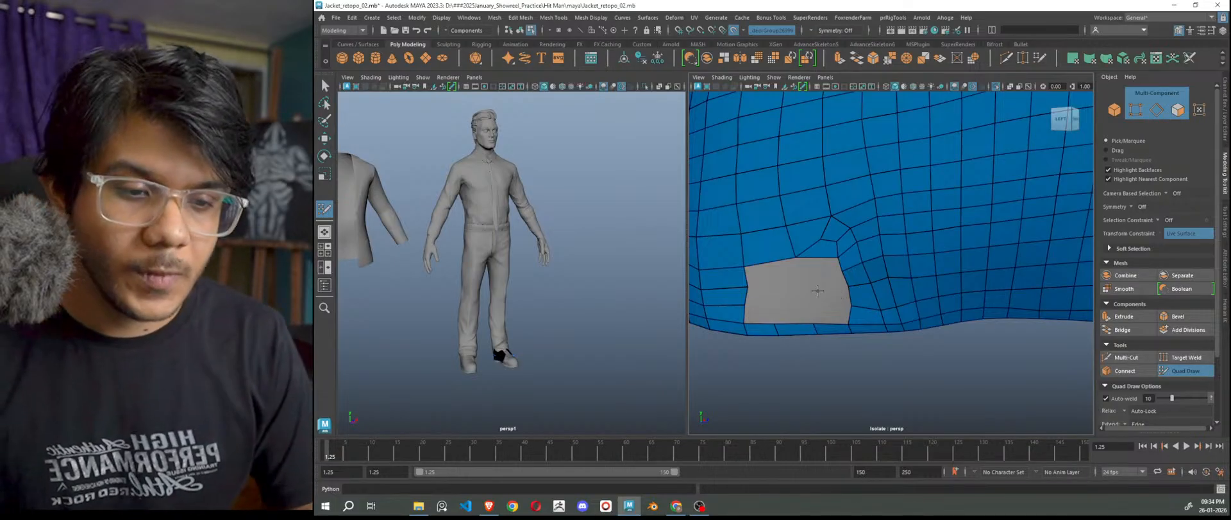
pyautogui.scroll(-2, 817, 290)
pyautogui.keyDown('alt'); pyautogui.moveTo(825, 302); pyautogui.dragTo(844, 293); pyautogui.keyUp('alt')
pyautogui.scroll(3, 844, 293)
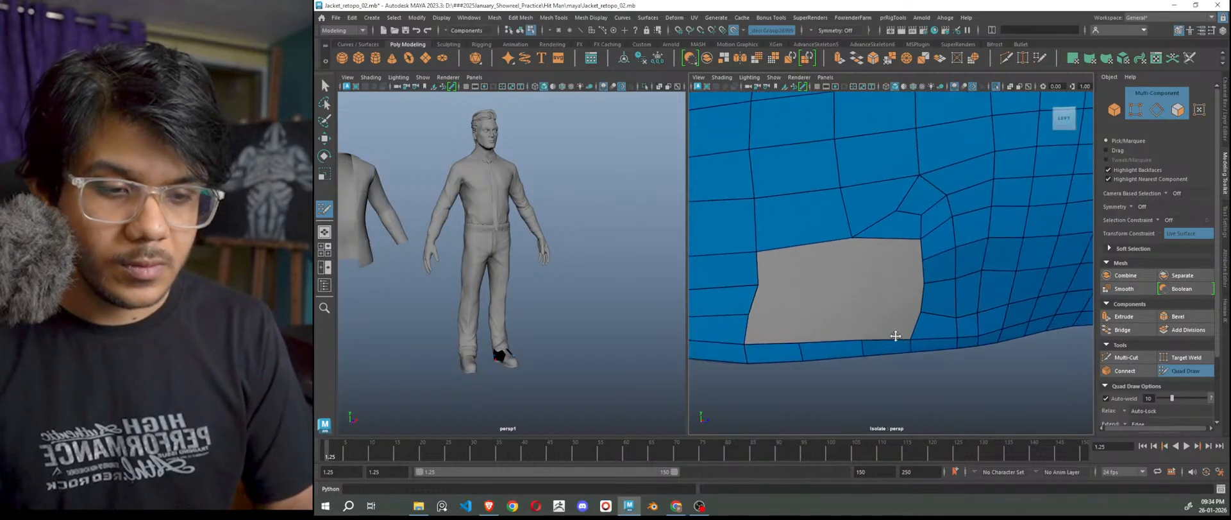
pyautogui.keyDown('shift'); pyautogui.click(889, 254); pyautogui.keyUp('shift')
pyautogui.click(866, 288)
pyautogui.click(866, 316)
pyautogui.keyDown('shift'); pyautogui.click(894, 279); pyautogui.keyUp('shift')
pyautogui.keyDown('shift'); pyautogui.click(900, 297); pyautogui.keyUp('shift')
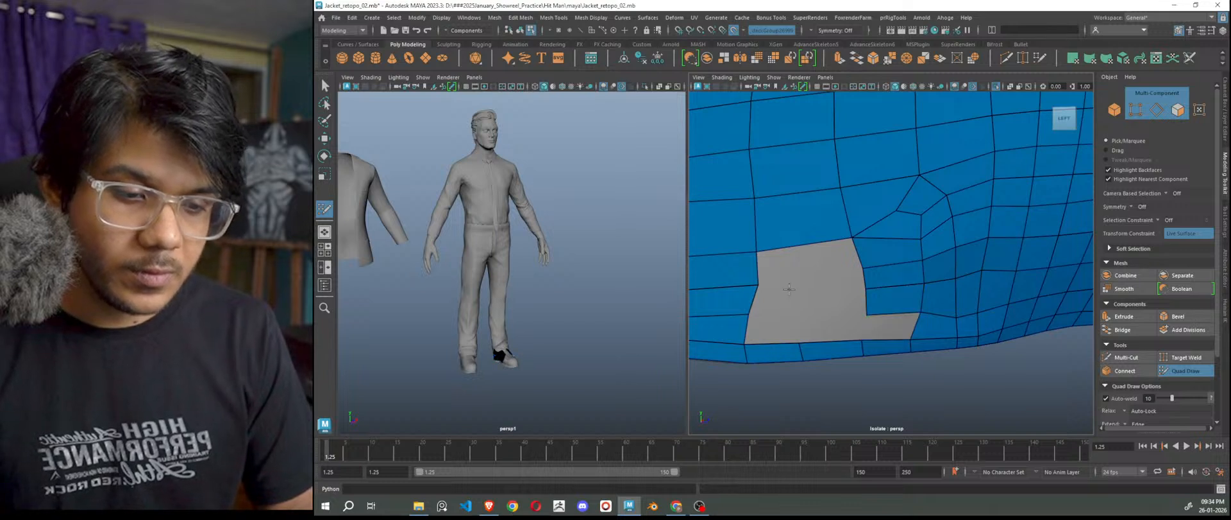
# Fill the rest of the hole row by row from above, then the heel-side quad above the lower strip.
pyautogui.keyDown('shift'); pyautogui.click(808, 260); pyautogui.keyUp('shift')
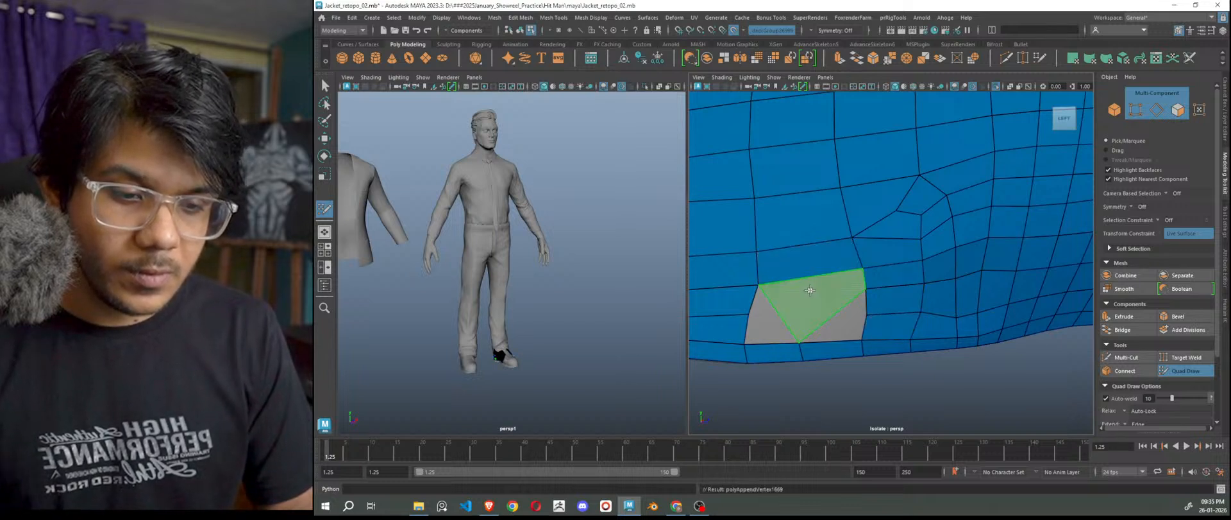
pyautogui.press('Tab')
pyautogui.moveTo(753, 299); pyautogui.dragTo(863, 294)
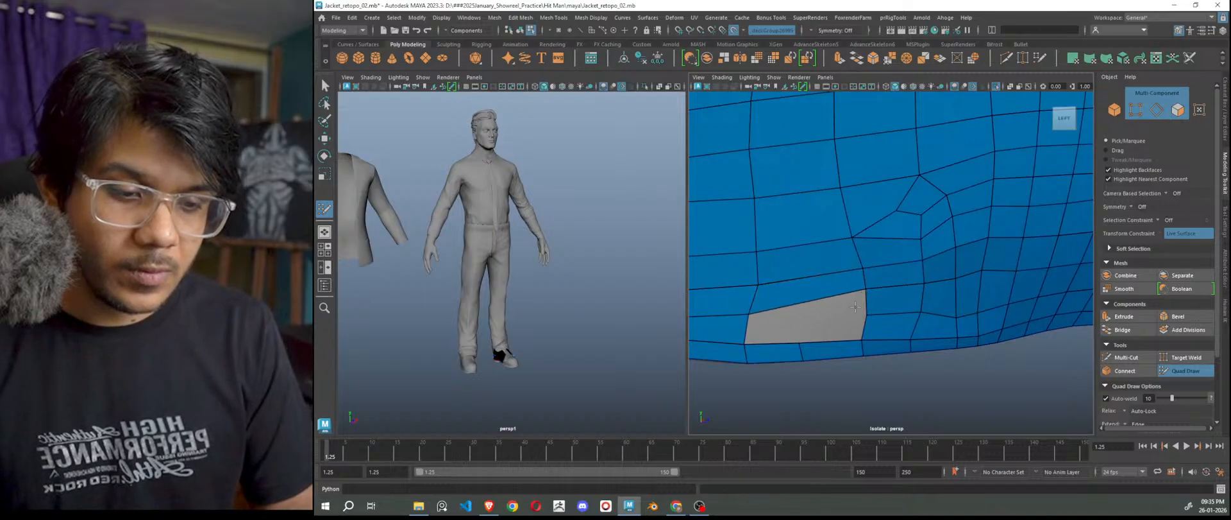
pyautogui.scroll(-5, 824, 313)
pyautogui.scroll(3, 844, 300)
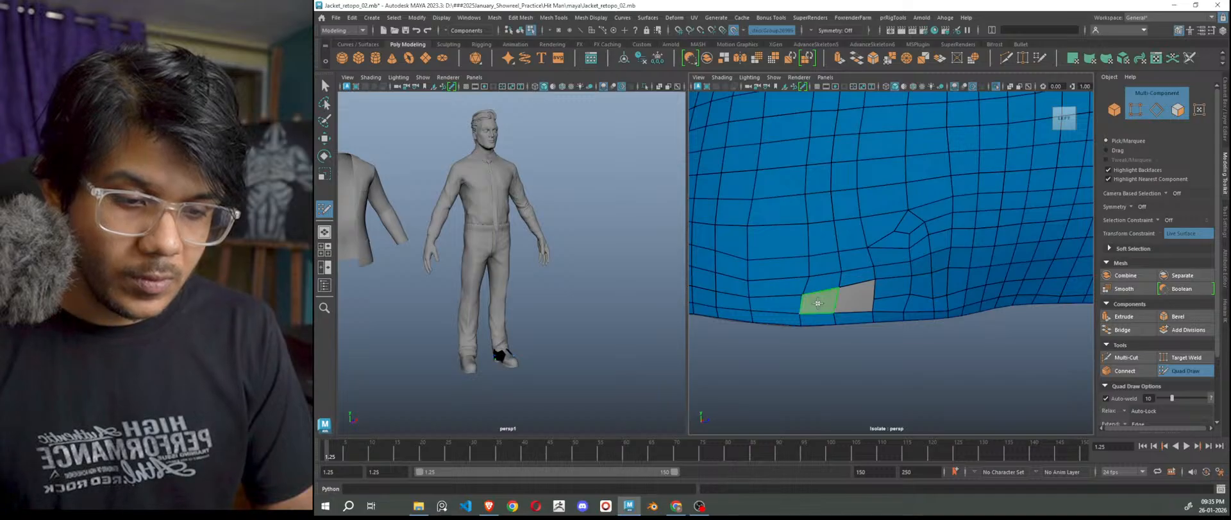
pyautogui.keyDown('shift'); pyautogui.click(821, 302); pyautogui.keyUp('shift')
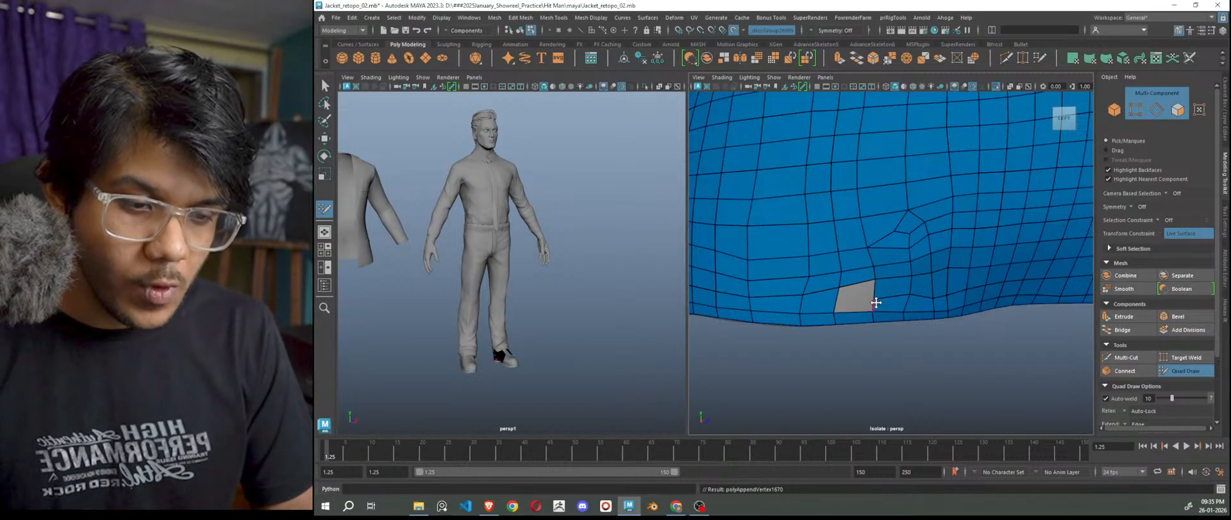
# Close the last open quad of the side hole just above the lower strip.
pyautogui.scroll(-3, 866, 303)
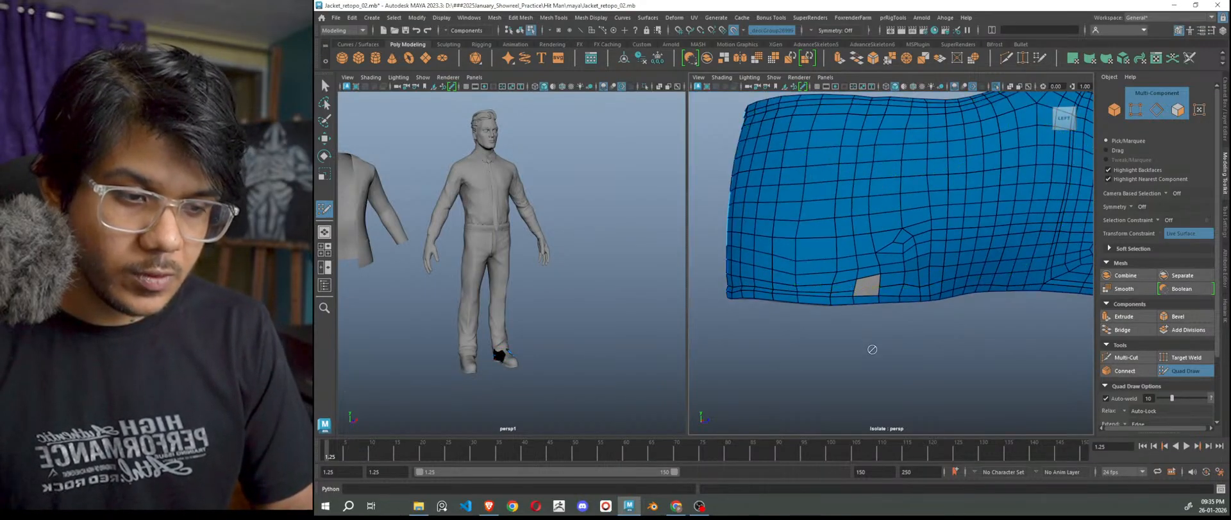
pyautogui.scroll(3, 867, 340)
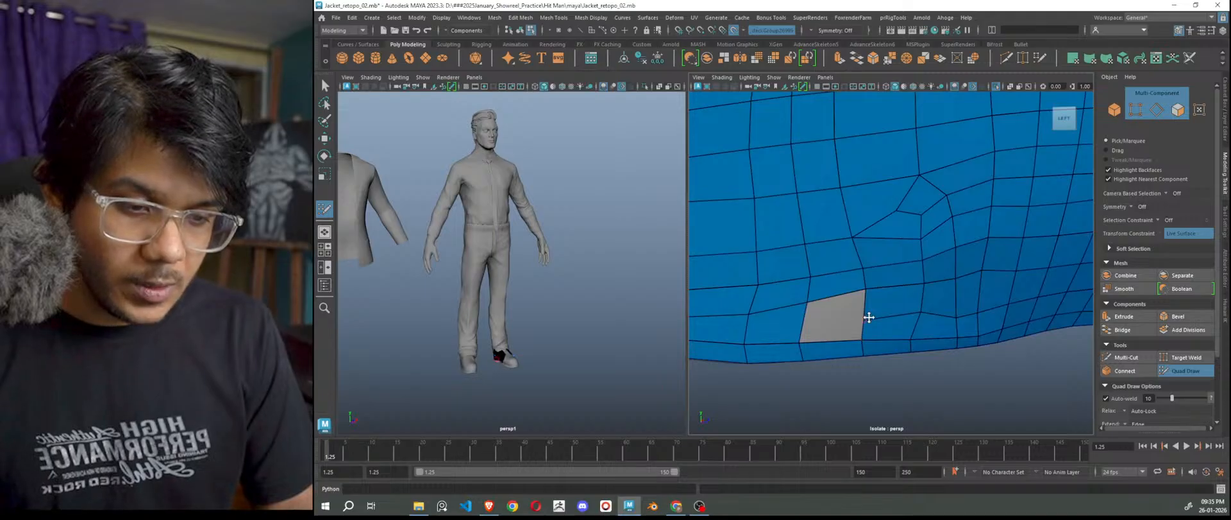
pyautogui.scroll(-5, 892, 314)
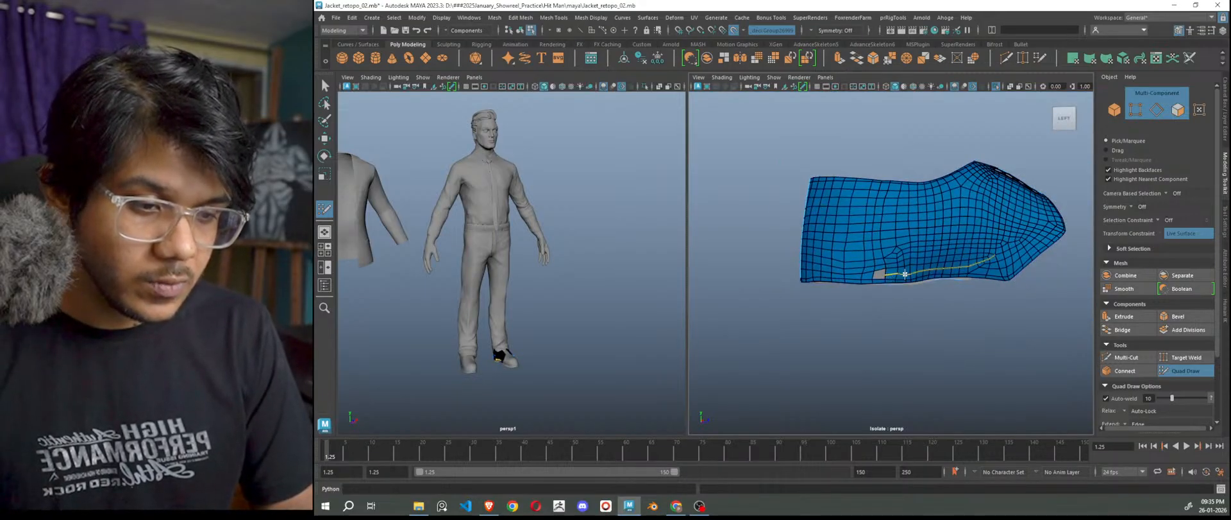
pyautogui.scroll(2, 911, 310)
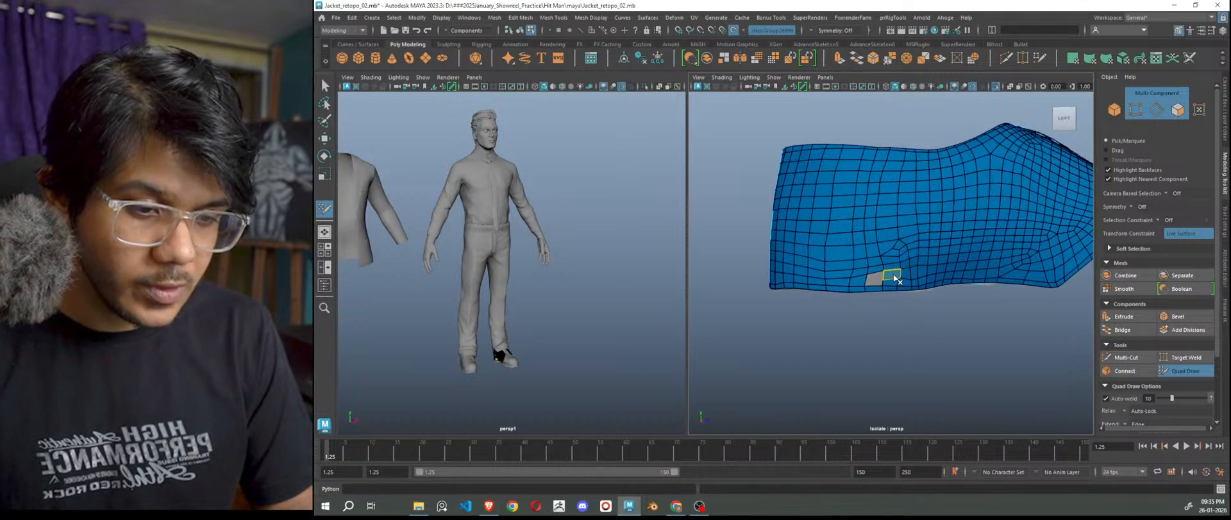
pyautogui.scroll(2, 885, 288)
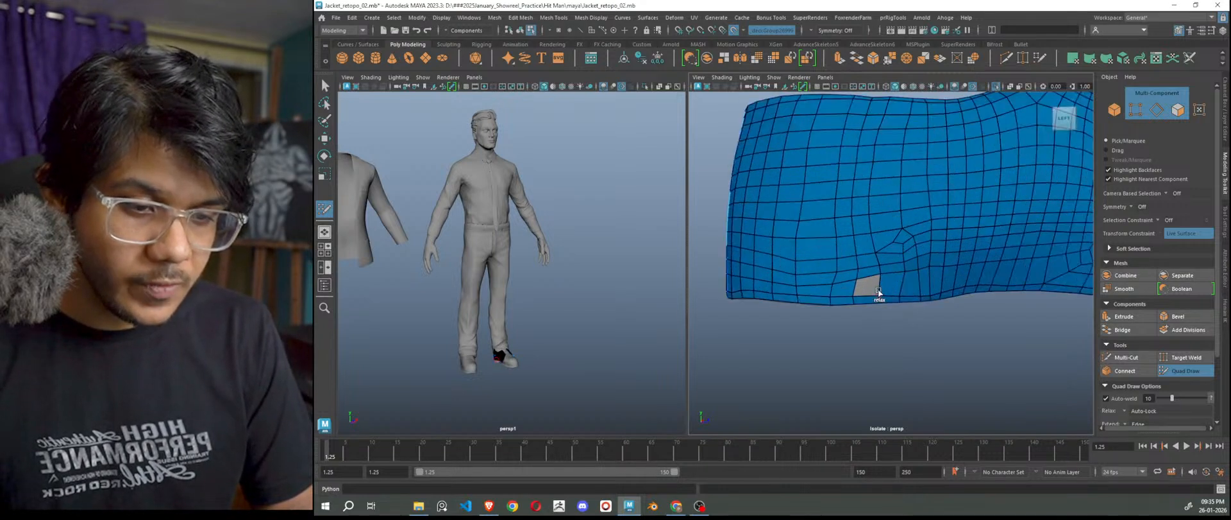
pyautogui.keyDown('shift'); pyautogui.click(867, 282); pyautogui.keyUp('shift')
# Fill the small remaining hole near the toe with quads and relax the surrounding vertices.
pyautogui.keyDown('alt'); pyautogui.moveTo(935, 321); pyautogui.dragTo(989, 331); pyautogui.keyUp('alt')
pyautogui.keyDown('alt'); pyautogui.moveTo(926, 272); pyautogui.dragTo(957, 305, button='right'); pyautogui.keyUp('alt')
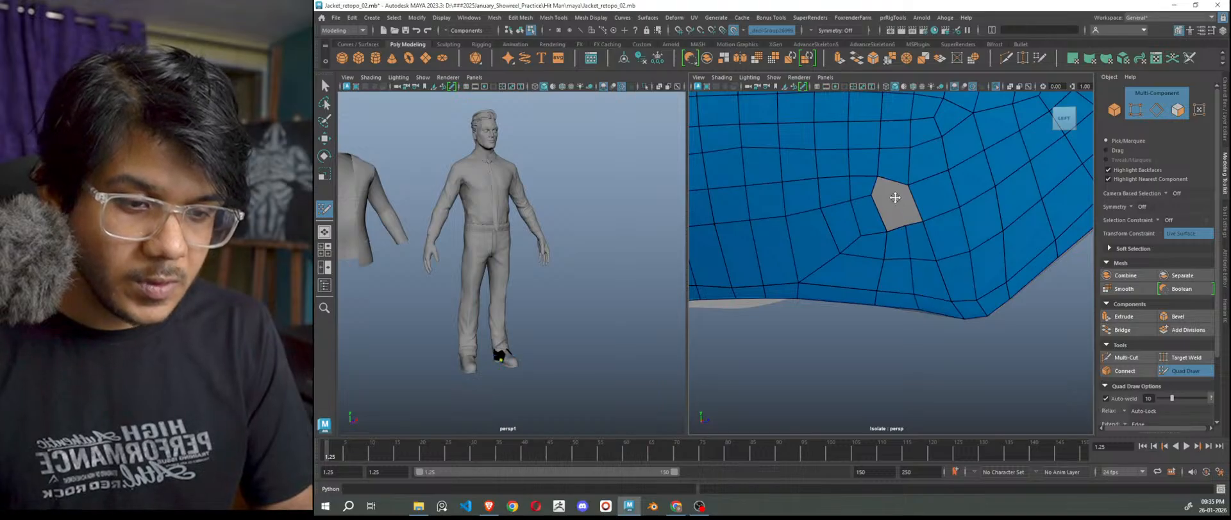
pyautogui.keyDown('shift'); pyautogui.click(893, 211); pyautogui.keyUp('shift')
pyautogui.keyDown('shift'); pyautogui.click(896, 191); pyautogui.keyUp('shift')
pyautogui.keyDown('shift'); pyautogui.click(908, 207); pyautogui.keyUp('shift')
pyautogui.moveTo(909, 208)
pyautogui.keyDown('shift'); pyautogui.mouseDown()
pyautogui.moveTo(887, 186)
pyautogui.moveTo(847, 205)
pyautogui.moveTo(883, 182)
pyautogui.moveTo(896, 206)
pyautogui.moveTo(858, 215)
pyautogui.mouseUp(); pyautogui.keyUp('shift')
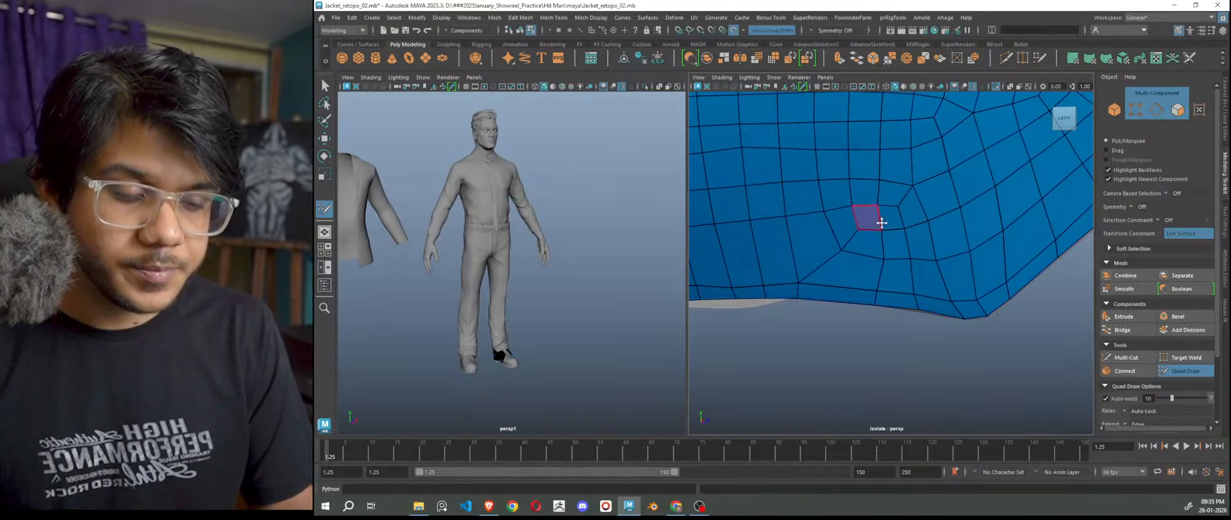
# Inspect the closed side of the shoe mesh for edge flow, remaining gaps and reference surface poking through.
pyautogui.scroll(-5, 858, 224)
pyautogui.keyDown('alt'); pyautogui.moveTo(830, 333); pyautogui.dragTo(907, 327); pyautogui.keyUp('alt')
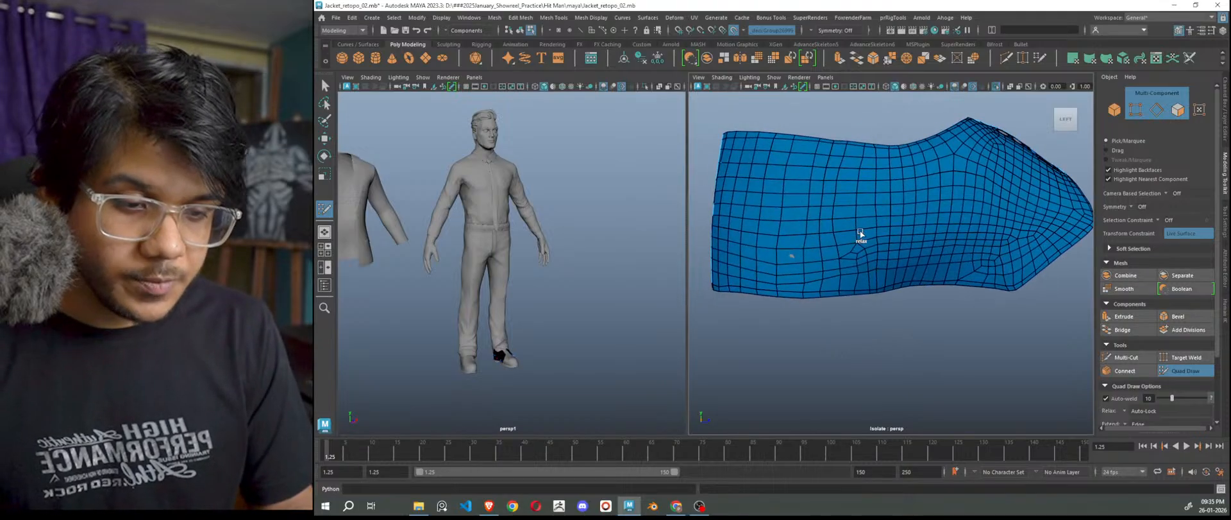
pyautogui.scroll(5, 841, 274)
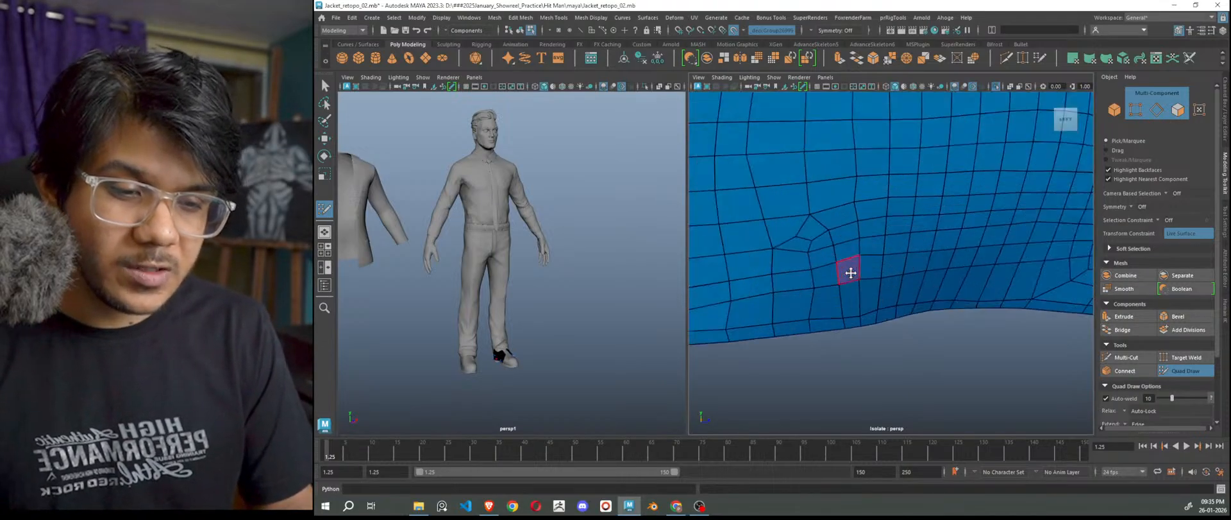
pyautogui.scroll(-5, 841, 286)
pyautogui.scroll(4, 884, 351)
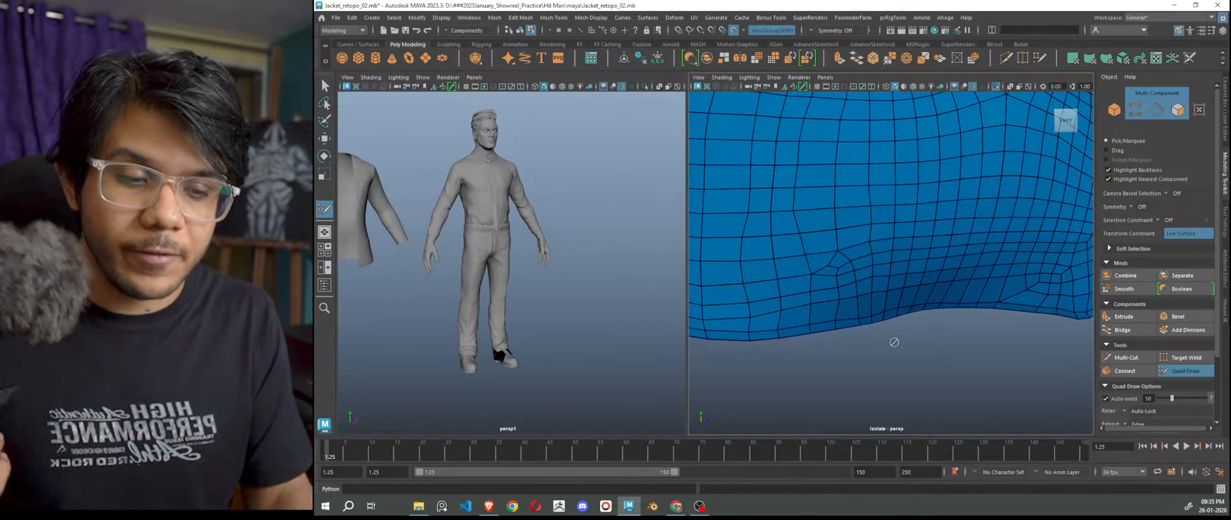
pyautogui.scroll(-5, 918, 306)
pyautogui.keyDown('alt'); pyautogui.moveTo(917, 352); pyautogui.dragTo(898, 351); pyautogui.keyUp('alt')
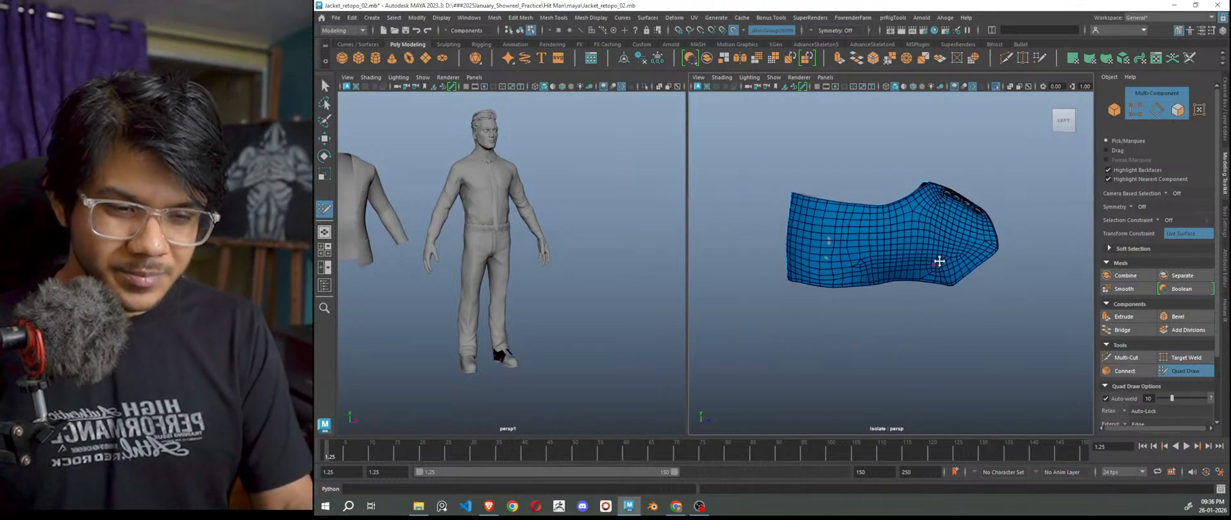
pyautogui.keyDown('alt'); pyautogui.moveTo(912, 326); pyautogui.dragTo(909, 329); pyautogui.keyUp('alt')
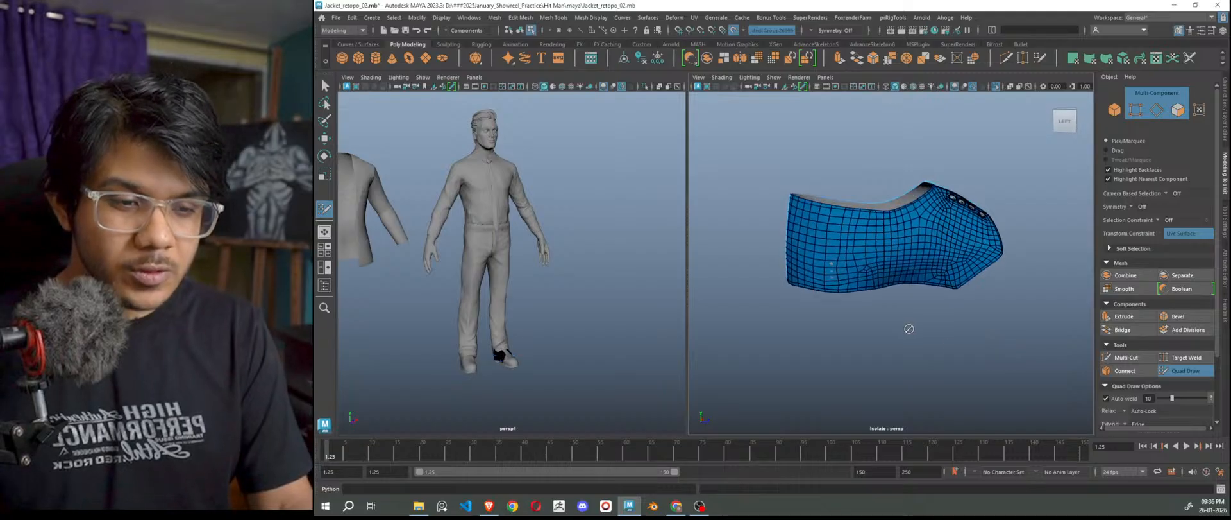
# Leave Quad Draw, select the whole shoe mesh and conform it to the live surface with Closest Point projection and 0.0507 surface offset.
pyautogui.press('w')
pyautogui.moveTo(995, 171); pyautogui.dragTo(1038, 159, button='right')
pyautogui.click(952, 241)
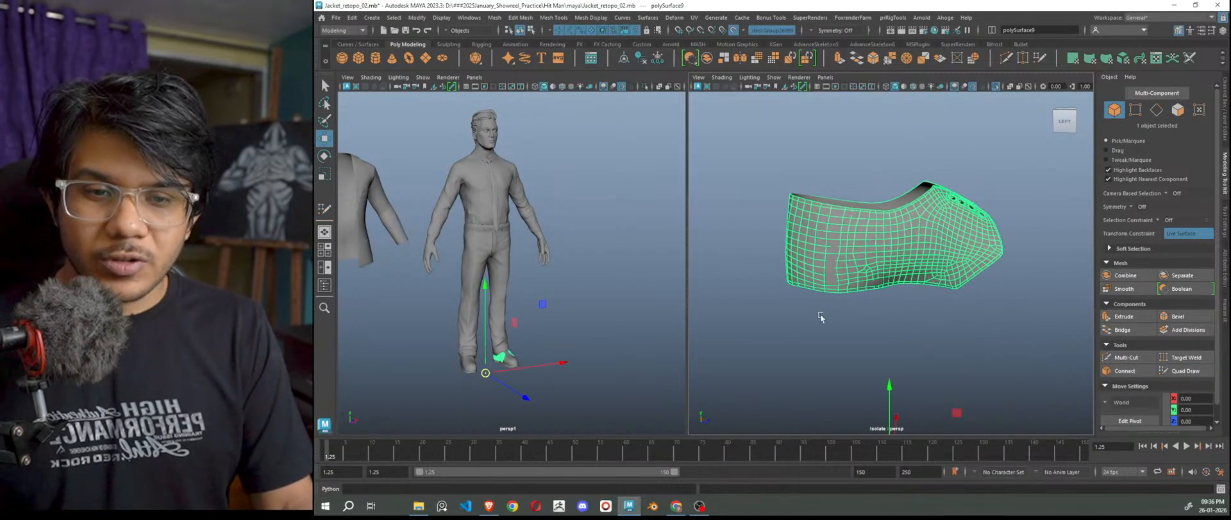
pyautogui.click(494, 18)
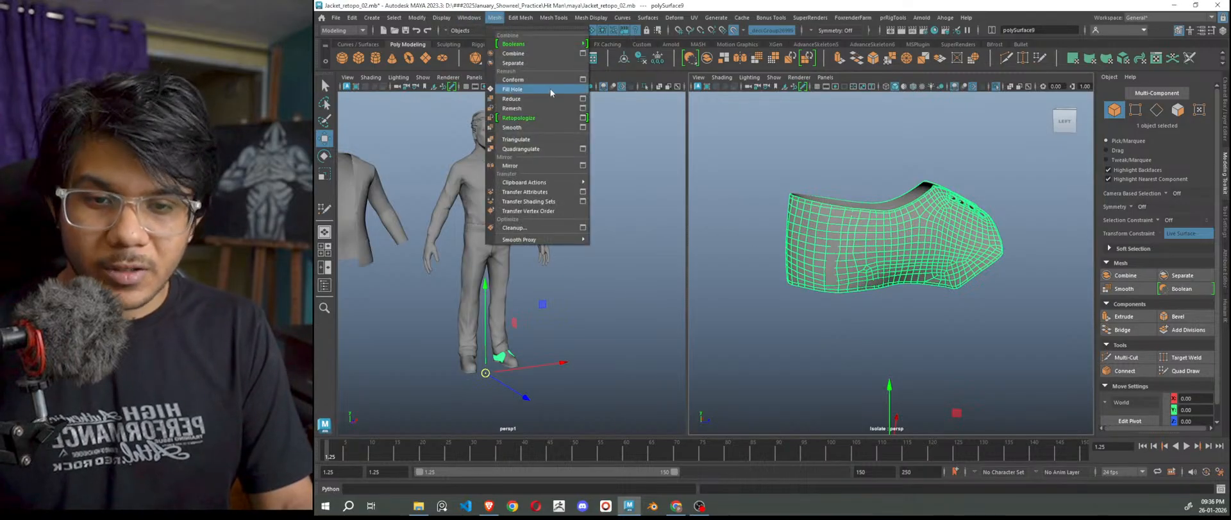
pyautogui.click(582, 80)
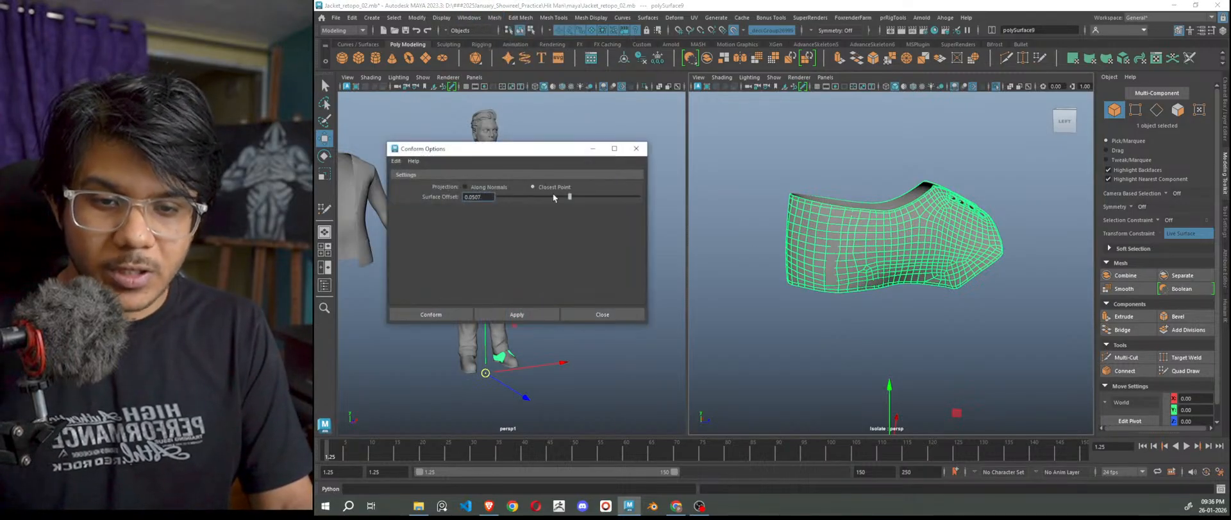
pyautogui.click(524, 313)
pyautogui.click(636, 148)
# Exit the isolated view of the shoe mesh to show the full character, and clear the selection.
pyautogui.moveTo(873, 139); pyautogui.dragTo(906, 129, button='right')
pyautogui.click(901, 136)
pyautogui.click(956, 242)
pyautogui.hotkey('ctrl', '1')
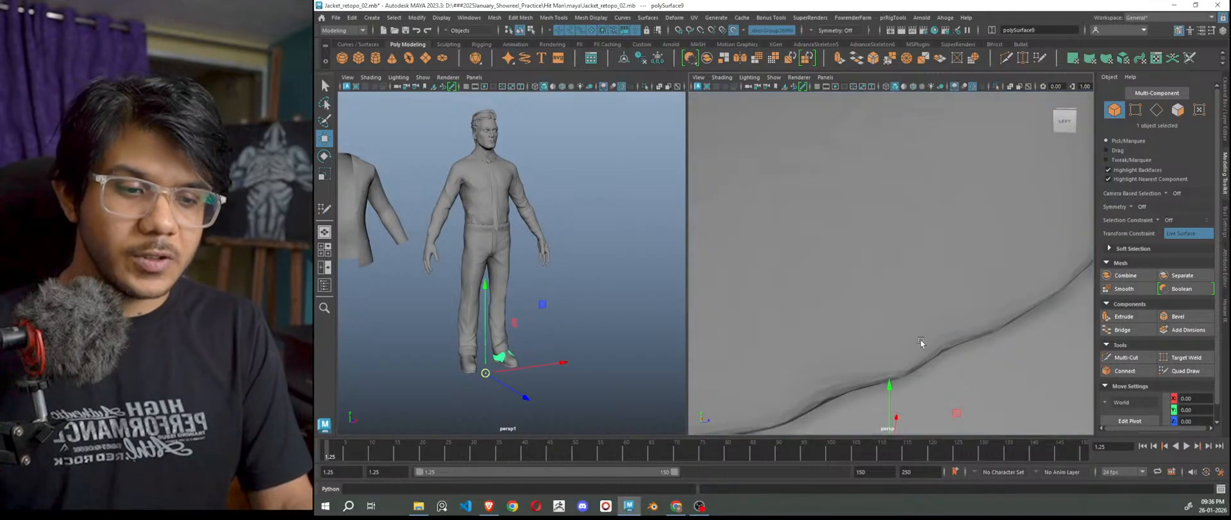
pyautogui.scroll(-8, 919, 342)
pyautogui.keyDown('alt'); pyautogui.moveTo(917, 340); pyautogui.dragTo(912, 363); pyautogui.keyUp('alt')
pyautogui.click(914, 338)
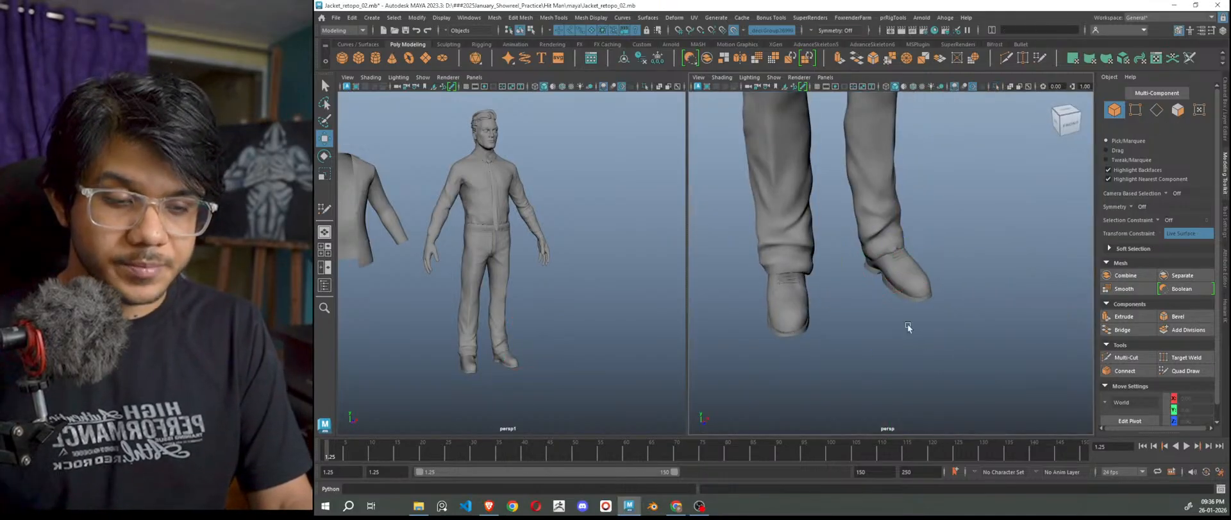
# Turn off the live surface and select the shoe's back pad piece beside the laces.
pyautogui.scroll(5, 914, 338)
pyautogui.click(735, 32)
pyautogui.scroll(6, 836, 337)
pyautogui.click(854, 291)
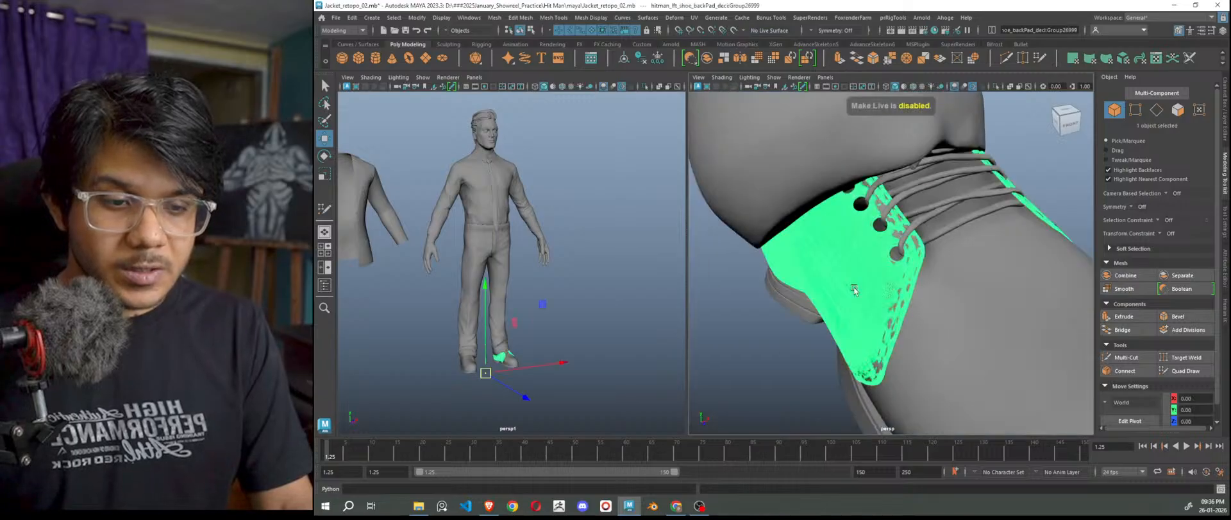
# Hide the reference back pad piece and isolate the retopologized shoe mesh in the view.
pyautogui.click(779, 377)
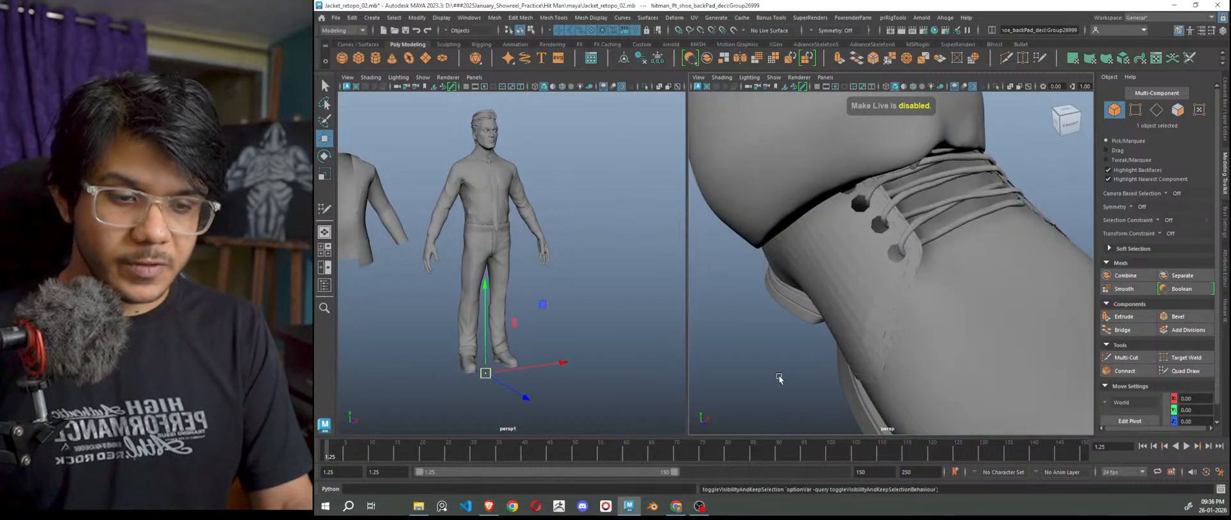
pyautogui.scroll(-5, 779, 377)
pyautogui.moveTo(779, 377)
pyautogui.keyDown('alt'); pyautogui.mouseDown()
pyautogui.moveTo(824, 368)
pyautogui.moveTo(802, 371)
pyautogui.mouseUp(); pyautogui.keyUp('alt')
pyautogui.scroll(5, 803, 371)
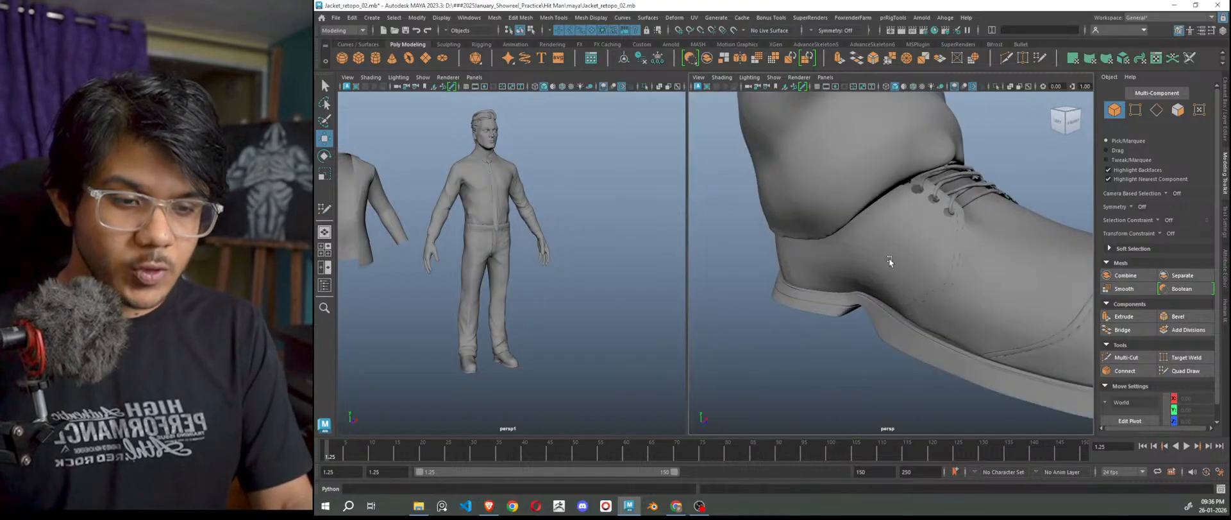
pyautogui.click(890, 261)
pyautogui.hotkey('ctrl', '1')
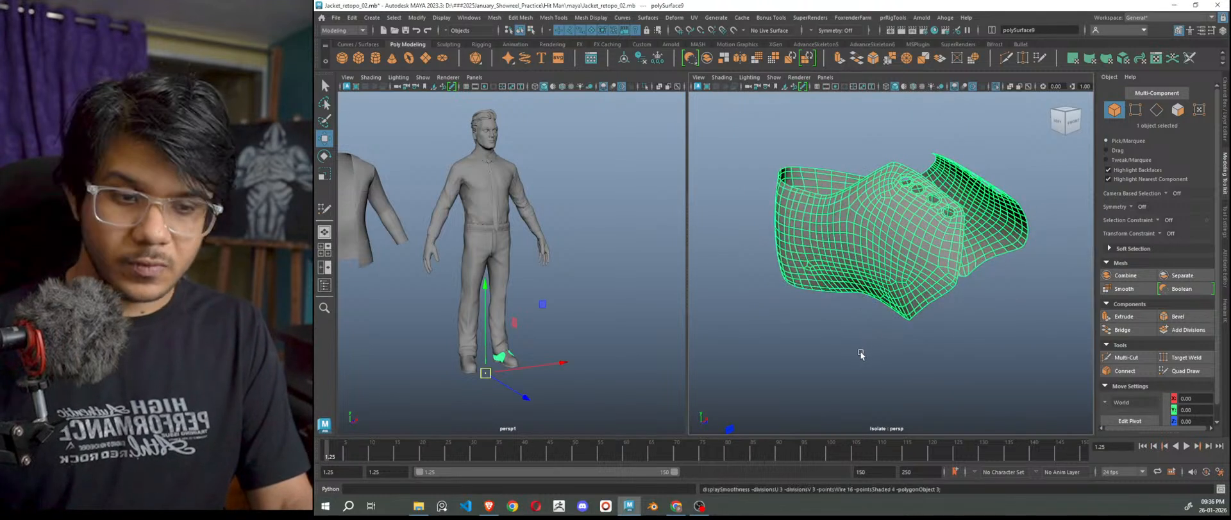
# Inspect the isolated shoe mesh's edge flow from all sides, with and without smooth preview.
pyautogui.click(860, 351)
pyautogui.scroll(-5, 860, 351)
pyautogui.keyDown('alt'); pyautogui.moveTo(861, 351); pyautogui.dragTo(868, 291); pyautogui.keyUp('alt')
pyautogui.scroll(6, 900, 325)
pyautogui.scroll(-6, 899, 321)
pyautogui.scroll(5, 870, 292)
pyautogui.keyDown('alt'); pyautogui.moveTo(956, 310); pyautogui.dragTo(723, 314); pyautogui.keyUp('alt')
pyautogui.click(839, 340)
pyautogui.scroll(-6, 918, 349)
pyautogui.keyDown('alt'); pyautogui.moveTo(918, 349); pyautogui.dragTo(898, 306); pyautogui.keyUp('alt')
pyautogui.scroll(4, 962, 330)
pyautogui.keyDown('alt'); pyautogui.moveTo(962, 330); pyautogui.dragTo(1139, 340); pyautogui.keyUp('alt')
pyautogui.click(972, 313)
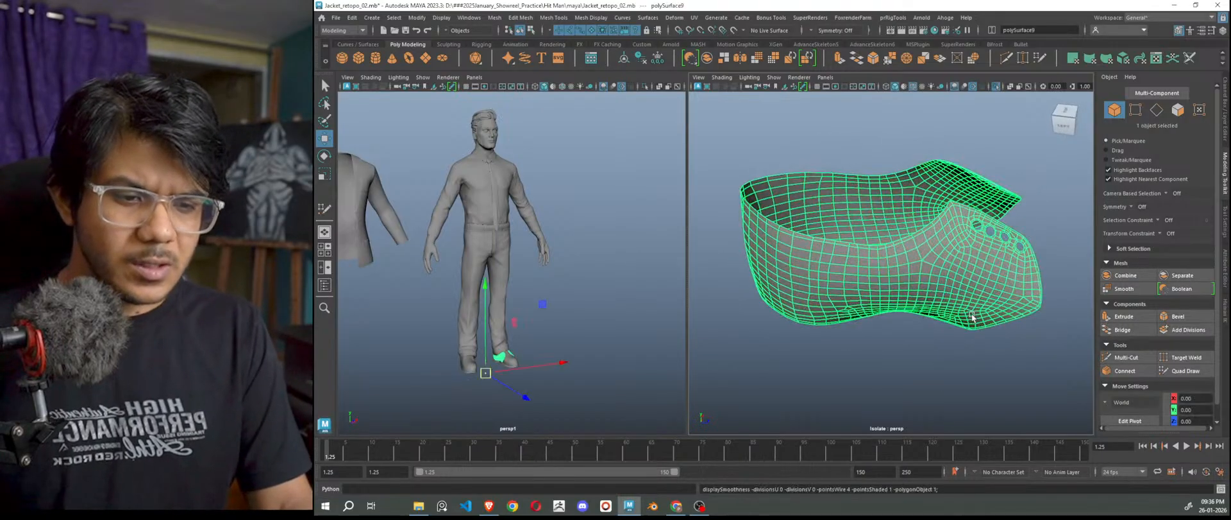
pyautogui.scroll(-5, 933, 294)
pyautogui.click(933, 295)
pyautogui.scroll(4, 924, 291)
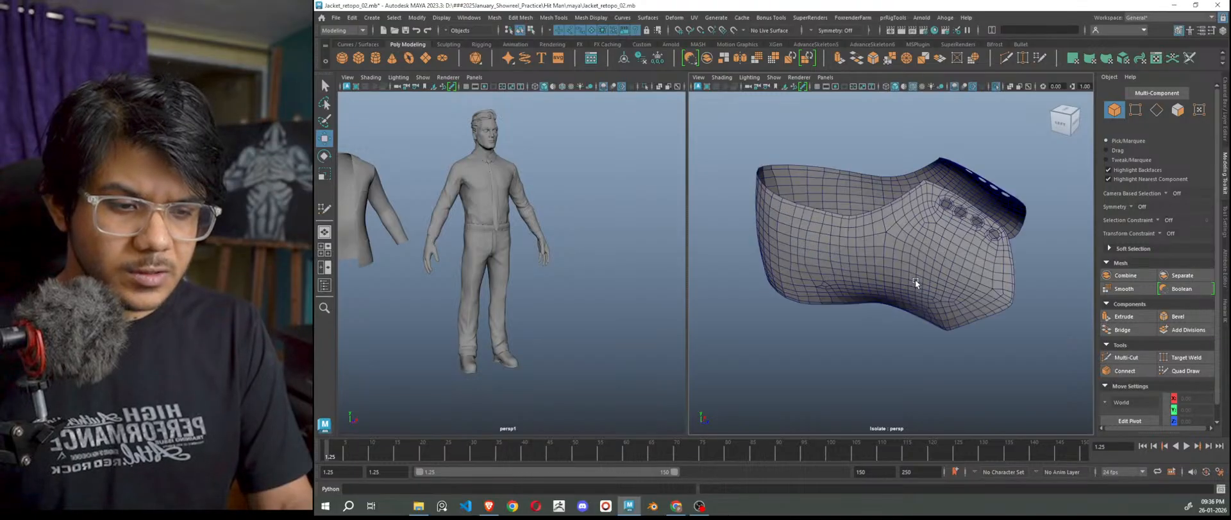
# Select all edges of the shoe mesh, soften them and turn off the wireframe overlay on the shaded view.
pyautogui.click(916, 283)
pyautogui.moveTo(917, 255); pyautogui.dragTo(918, 212, button='right')
pyautogui.scroll(-3, 898, 257)
pyautogui.moveTo(992, 360); pyautogui.dragTo(733, 134)
pyautogui.scroll(2, 962, 154)
pyautogui.keyDown('shift'); pyautogui.moveTo(962, 150); pyautogui.dragTo(1025, 142, button='right'); pyautogui.keyUp('shift')
pyautogui.click(1016, 290)
pyautogui.scroll(5, 943, 332)
pyautogui.scroll(-2, 858, 360)
pyautogui.hotkey('alt', '5')
# Examine the shading of the isolated shoe mesh from the front, inside and side.
pyautogui.scroll(-6, 842, 368)
pyautogui.moveTo(861, 363)
pyautogui.keyDown('alt'); pyautogui.mouseDown()
pyautogui.moveTo(925, 345)
pyautogui.moveTo(890, 351)
pyautogui.mouseUp(); pyautogui.keyUp('alt')
pyautogui.keyDown('alt'); pyautogui.moveTo(895, 342); pyautogui.dragTo(1193, 360); pyautogui.keyUp('alt')
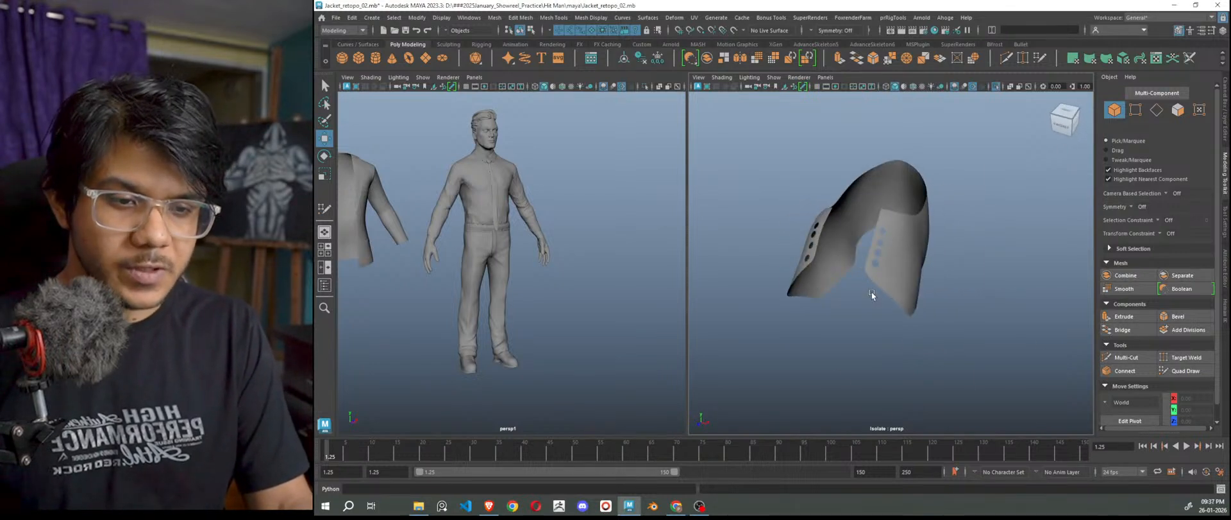
pyautogui.scroll(5, 873, 291)
pyautogui.keyDown('alt'); pyautogui.moveTo(926, 274); pyautogui.dragTo(865, 341); pyautogui.keyUp('alt')
pyautogui.scroll(-5, 866, 341)
pyautogui.keyDown('alt'); pyautogui.moveTo(887, 310); pyautogui.dragTo(1039, 301); pyautogui.keyUp('alt')
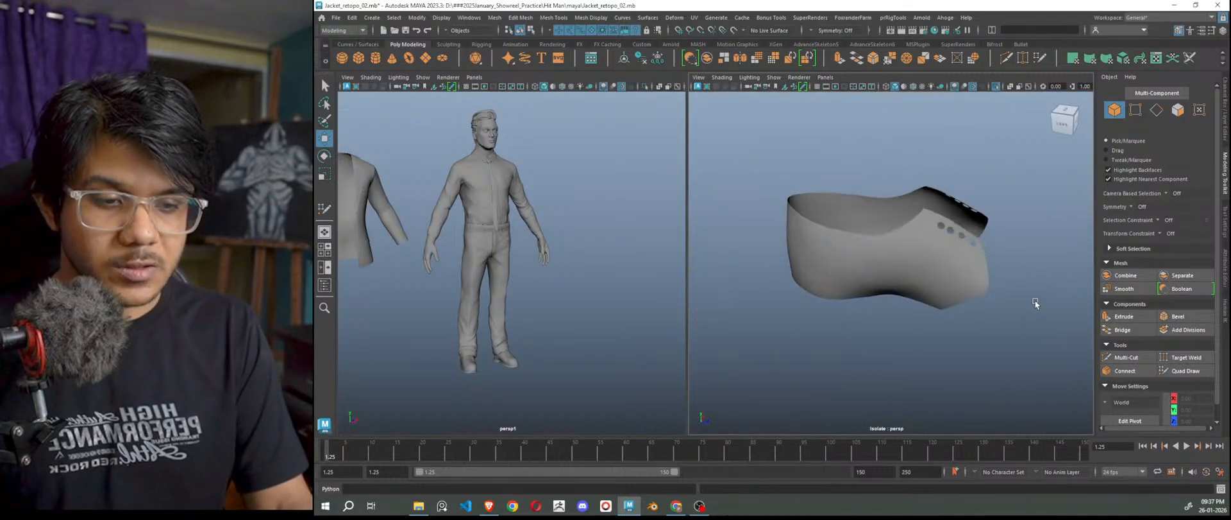
pyautogui.click(895, 274)
pyautogui.click(957, 365)
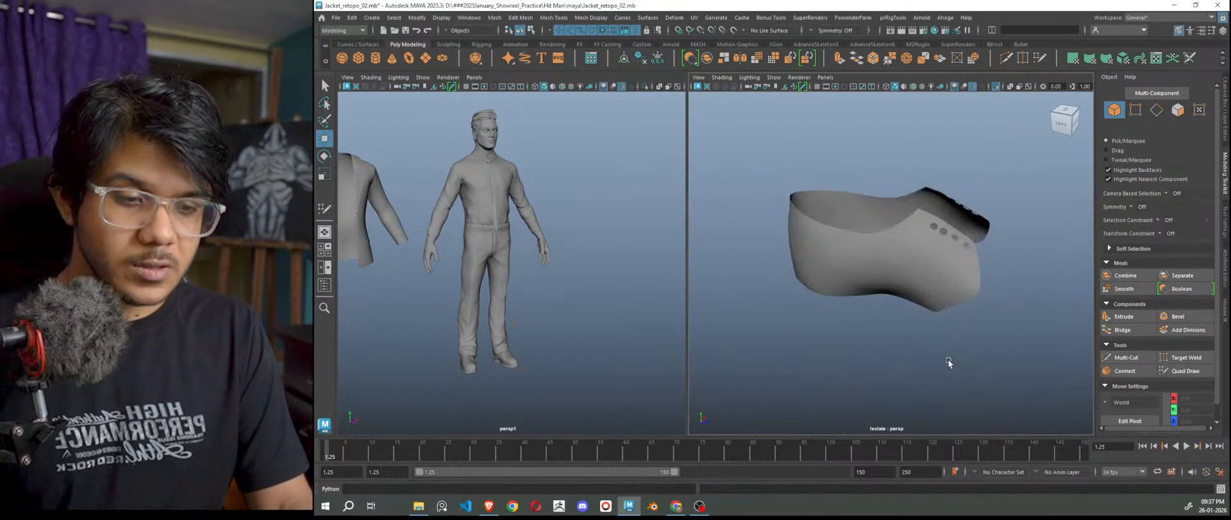
# Compare the shoe mesh with and without smooth preview, checking the shape of the lace holes.
pyautogui.scroll(3, 924, 308)
pyautogui.click(903, 278)
pyautogui.press('3')
pyautogui.click(902, 368)
pyautogui.keyDown('alt'); pyautogui.moveTo(902, 369); pyautogui.dragTo(864, 375); pyautogui.keyUp('alt')
pyautogui.scroll(4, 837, 339)
pyautogui.click(836, 337)
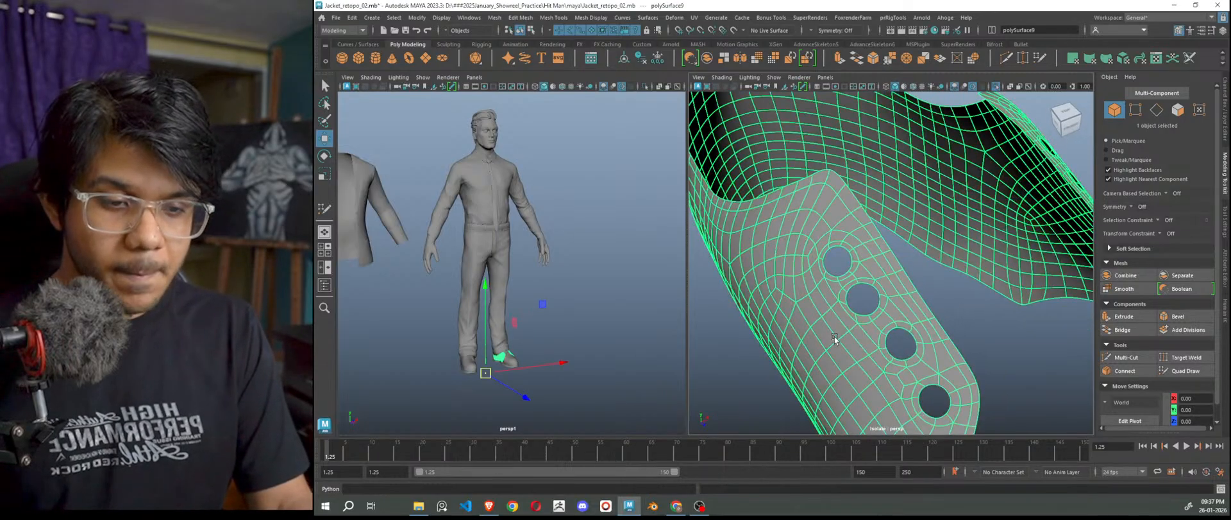
pyautogui.press('1')
pyautogui.scroll(3, 839, 337)
pyautogui.click(1013, 345)
pyautogui.scroll(-3, 883, 369)
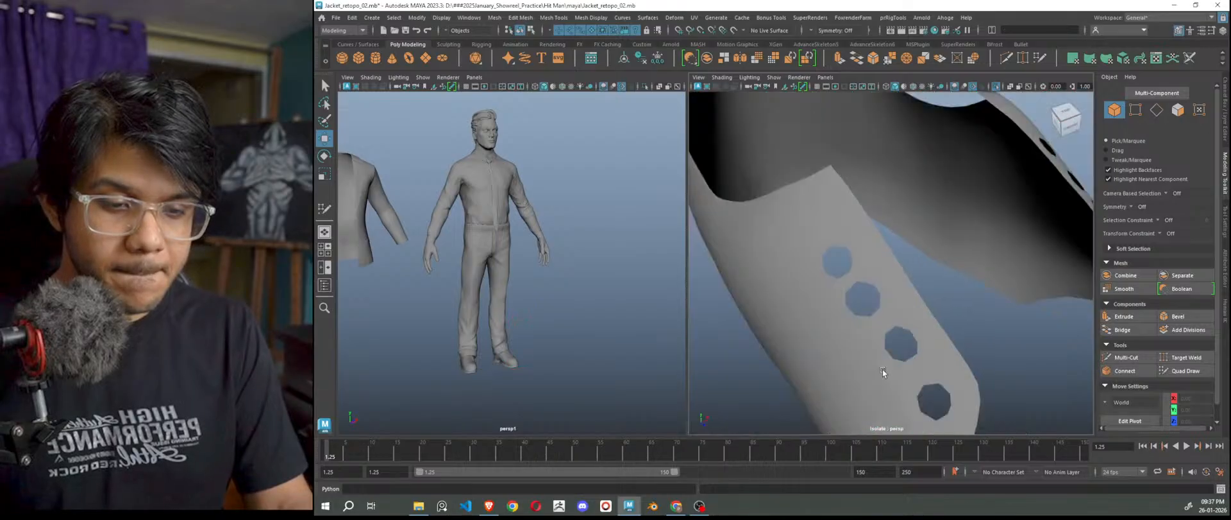
pyautogui.click(861, 323)
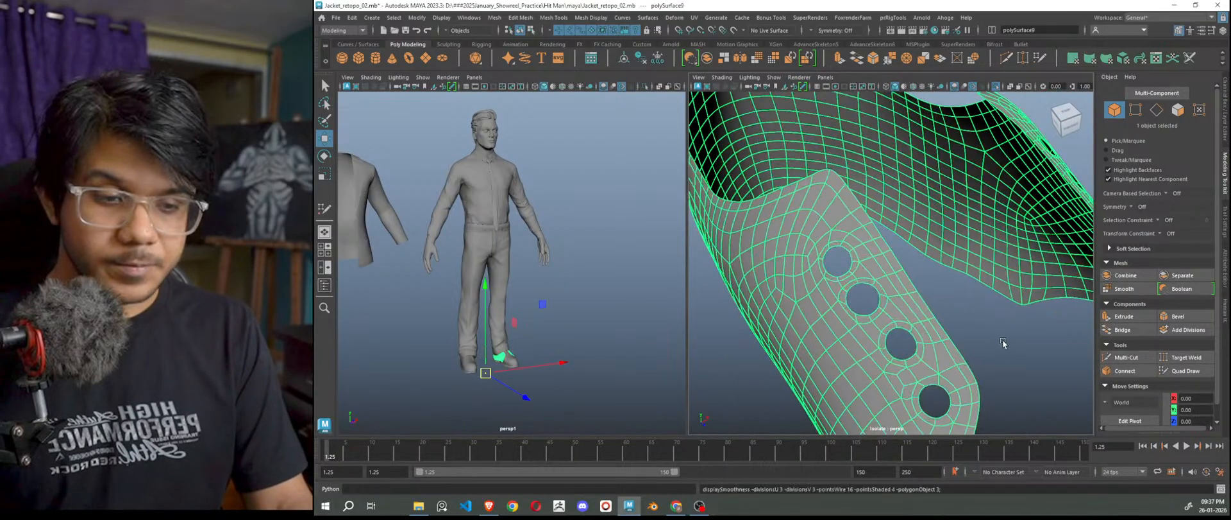
pyautogui.click(1018, 356)
pyautogui.scroll(-5, 879, 357)
pyautogui.keyDown('alt'); pyautogui.moveTo(880, 358); pyautogui.dragTo(930, 344); pyautogui.keyUp('alt')
pyautogui.scroll(3, 914, 324)
pyautogui.scroll(-3, 914, 321)
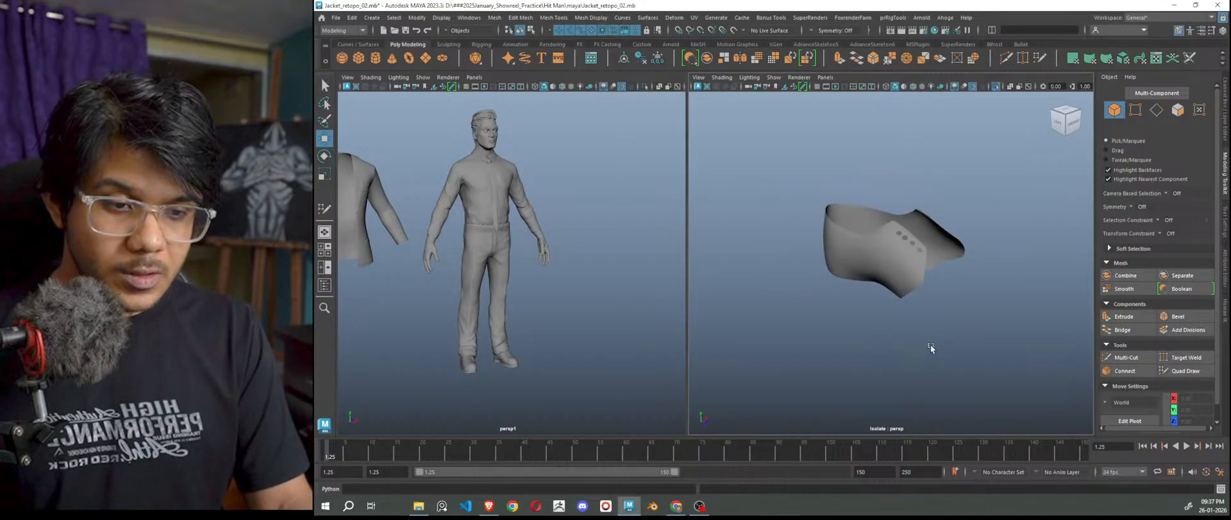
# Exit the isolated view, select the retopologized shoe mesh and freeze its transformations.
pyautogui.scroll(-5, 931, 345)
pyautogui.hotkey('ctrl', '1')
pyautogui.scroll(6, 904, 308)
pyautogui.click(891, 286)
pyautogui.keyDown('alt'); pyautogui.moveTo(906, 299); pyautogui.dragTo(814, 305); pyautogui.keyUp('alt')
pyautogui.click(641, 58)
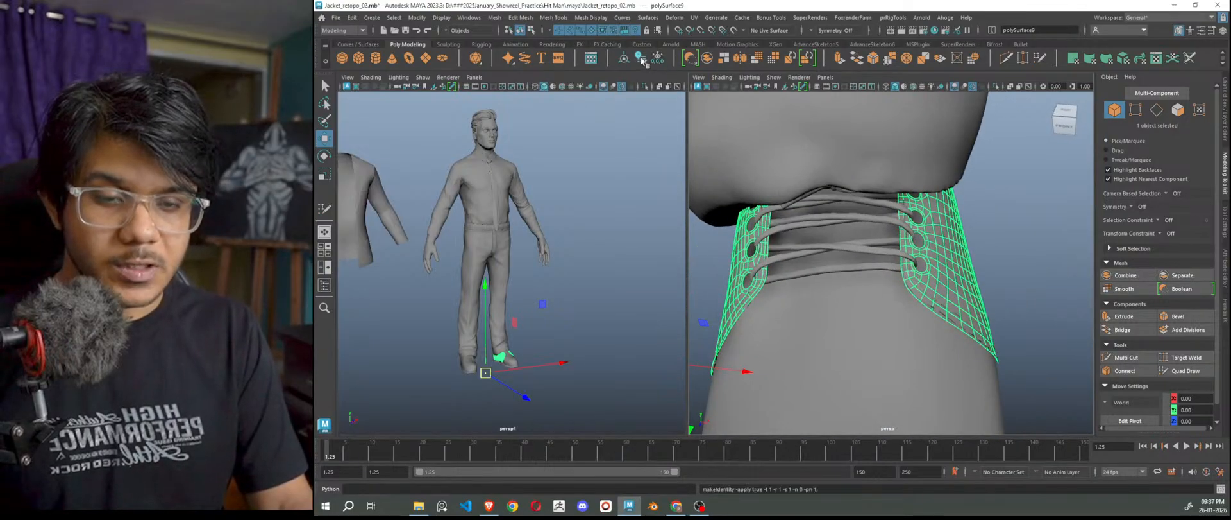
pyautogui.click(1034, 235)
# Extrude all faces of the retopologized shoe mesh with a thickness of -0.4.
pyautogui.scroll(-5, 1020, 277)
pyautogui.moveTo(1019, 282)
pyautogui.keyDown('alt'); pyautogui.mouseDown()
pyautogui.moveTo(1025, 310)
pyautogui.moveTo(1009, 293)
pyautogui.mouseUp(); pyautogui.keyUp('alt')
pyautogui.scroll(5, 866, 270)
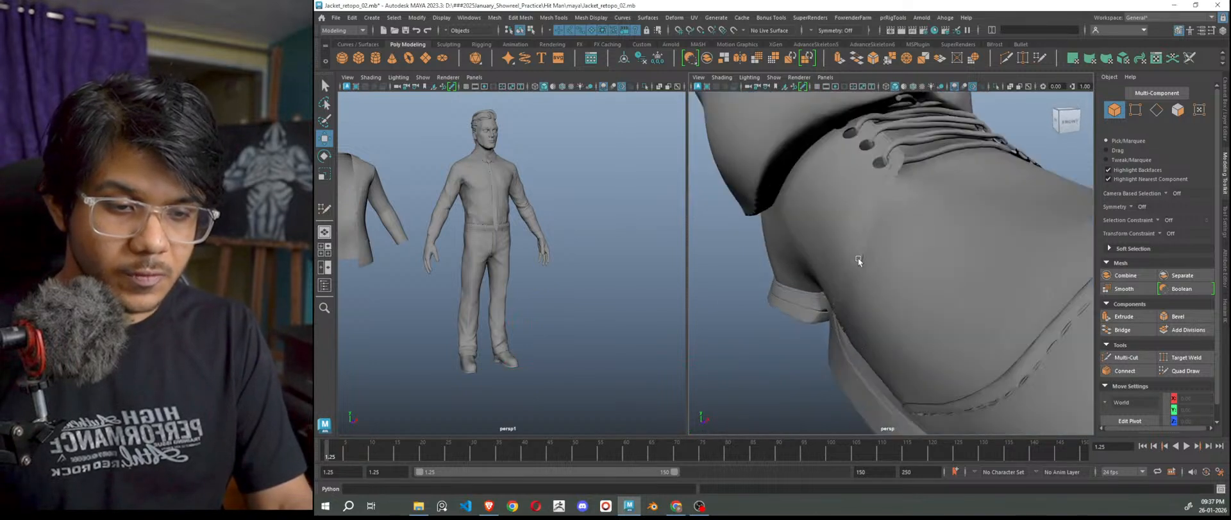
pyautogui.click(840, 237)
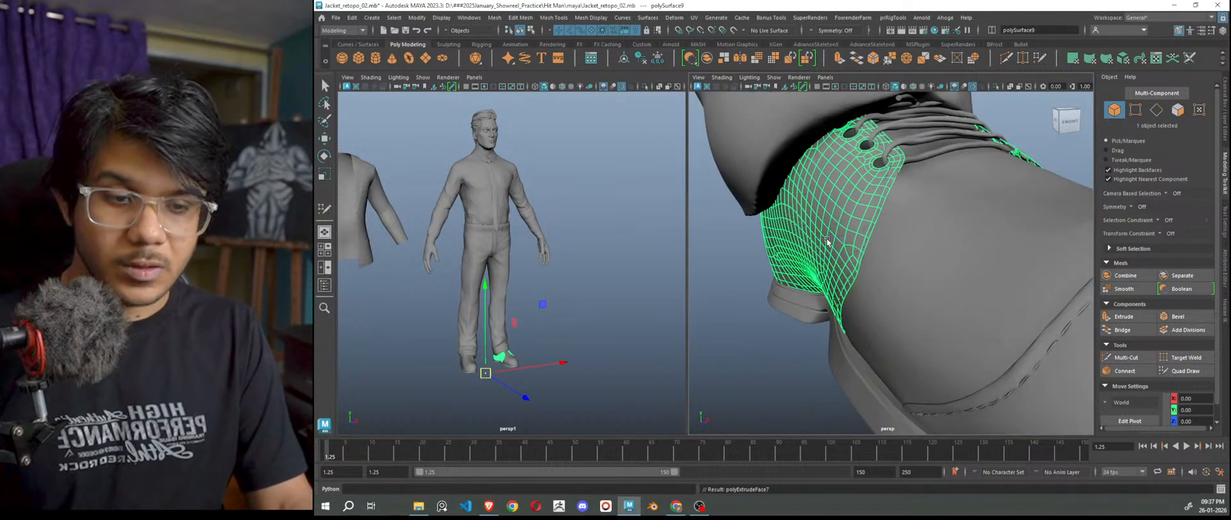
pyautogui.hotkey('ctrl', 'e')
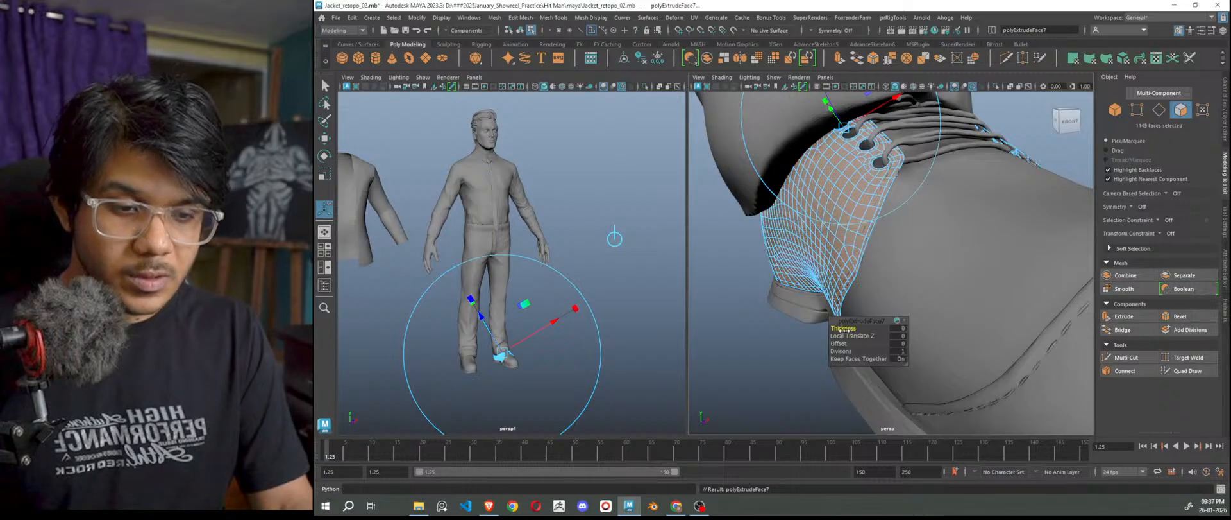
pyautogui.moveTo(844, 328); pyautogui.dragTo(842, 328)
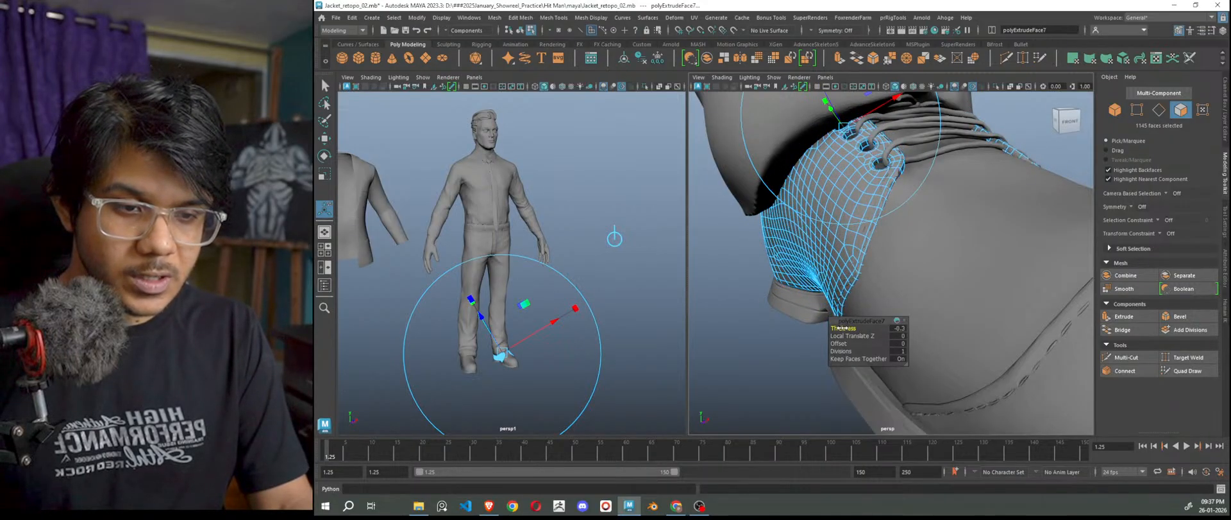
# Inspect the extruded thickness around the lace holes and front edge, with smooth preview turned off.
pyautogui.scroll(3, 908, 209)
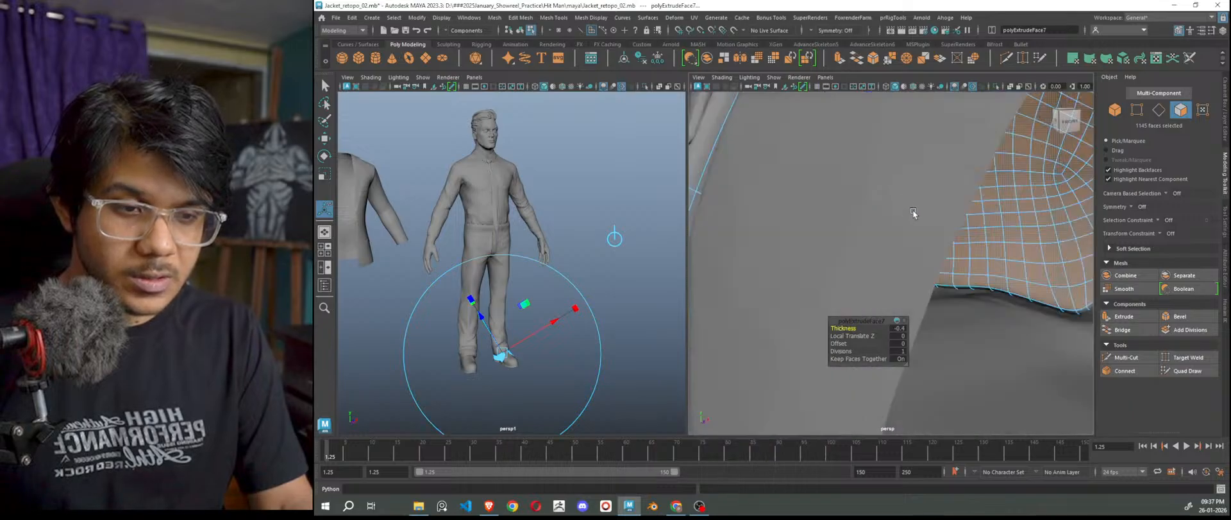
pyautogui.keyDown('alt'); pyautogui.moveTo(911, 211); pyautogui.dragTo(903, 182, button='right'); pyautogui.keyUp('alt')
pyautogui.keyDown('alt'); pyautogui.moveTo(903, 183); pyautogui.dragTo(911, 224); pyautogui.keyUp('alt')
pyautogui.keyDown('alt'); pyautogui.moveTo(910, 224); pyautogui.dragTo(928, 271, button='right'); pyautogui.keyUp('alt')
pyautogui.keyDown('alt'); pyautogui.moveTo(930, 271); pyautogui.dragTo(958, 270); pyautogui.keyUp('alt')
pyautogui.scroll(-4, 958, 271)
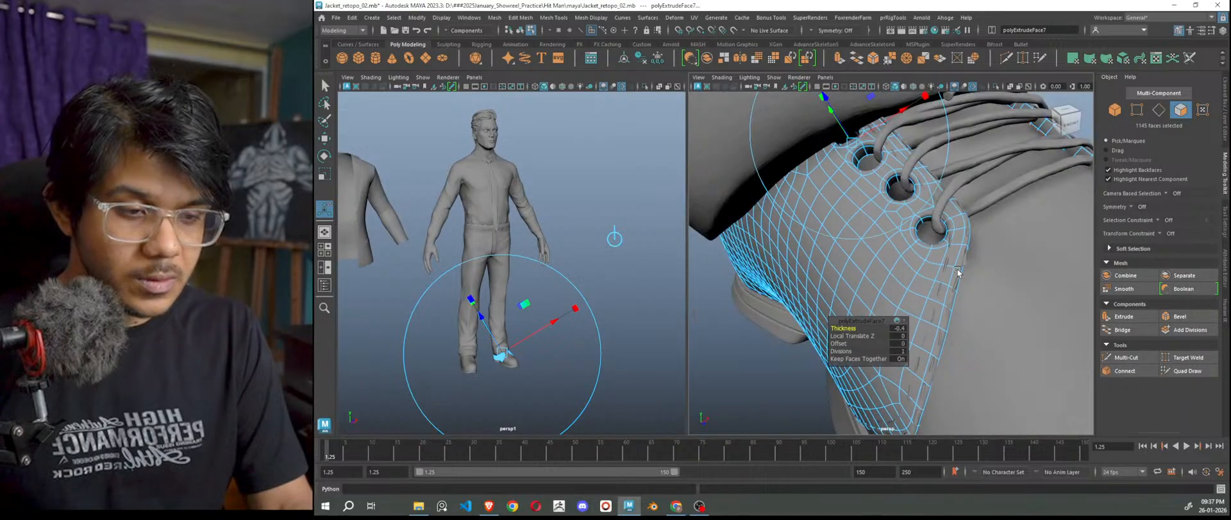
pyautogui.press('1')
pyautogui.scroll(5, 991, 313)
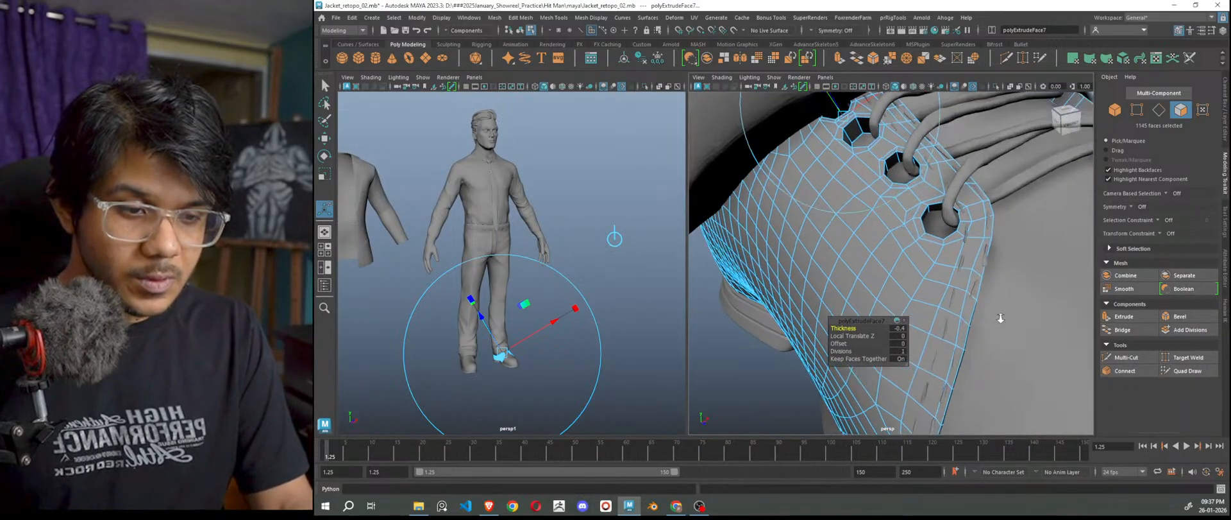
pyautogui.keyDown('alt'); pyautogui.moveTo(1005, 331); pyautogui.dragTo(977, 317); pyautogui.keyUp('alt')
pyautogui.keyDown('alt'); pyautogui.moveTo(976, 319); pyautogui.dragTo(1008, 317, button='middle'); pyautogui.keyUp('alt')
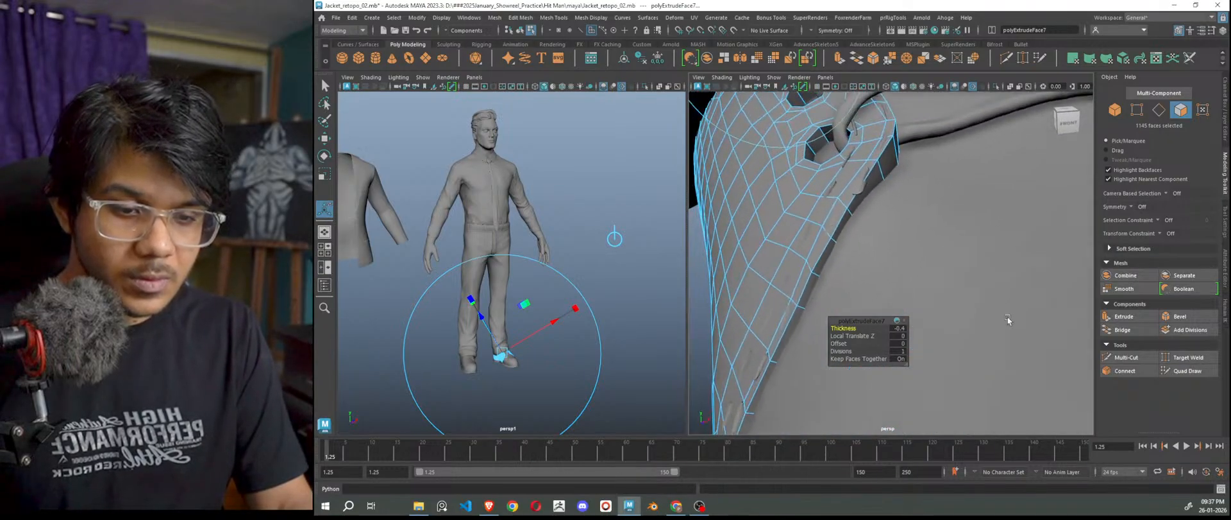
# Leave the extrude, return the shoe mesh to object selection mode and clear the selection.
pyautogui.press('f')
pyautogui.press('w')
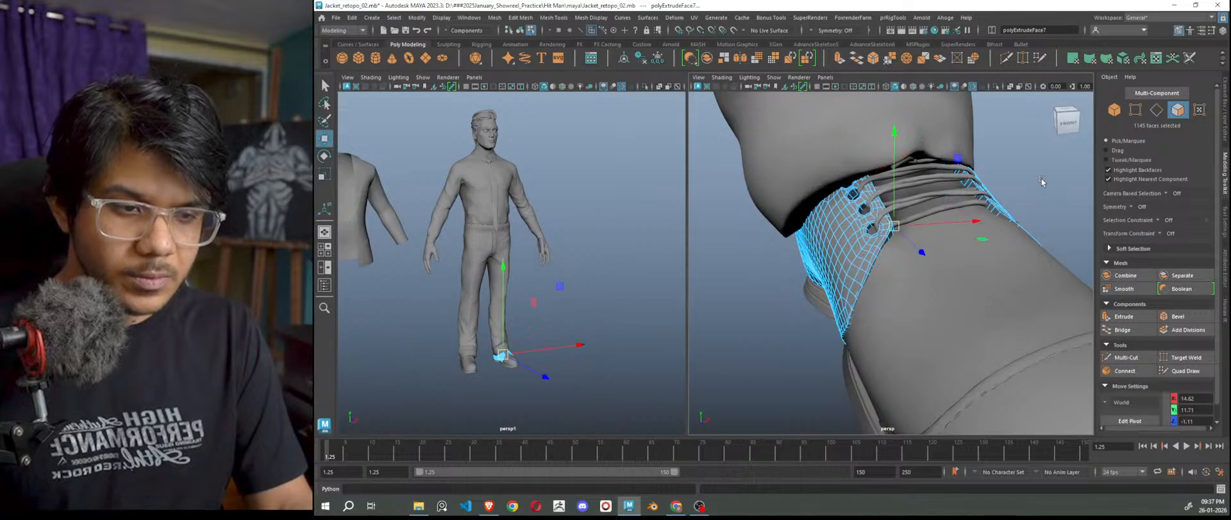
pyautogui.moveTo(1041, 182); pyautogui.dragTo(1088, 167, button='right')
pyautogui.click(1064, 183)
pyautogui.scroll(6, 968, 263)
pyautogui.click(918, 269)
pyautogui.scroll(-5, 917, 270)
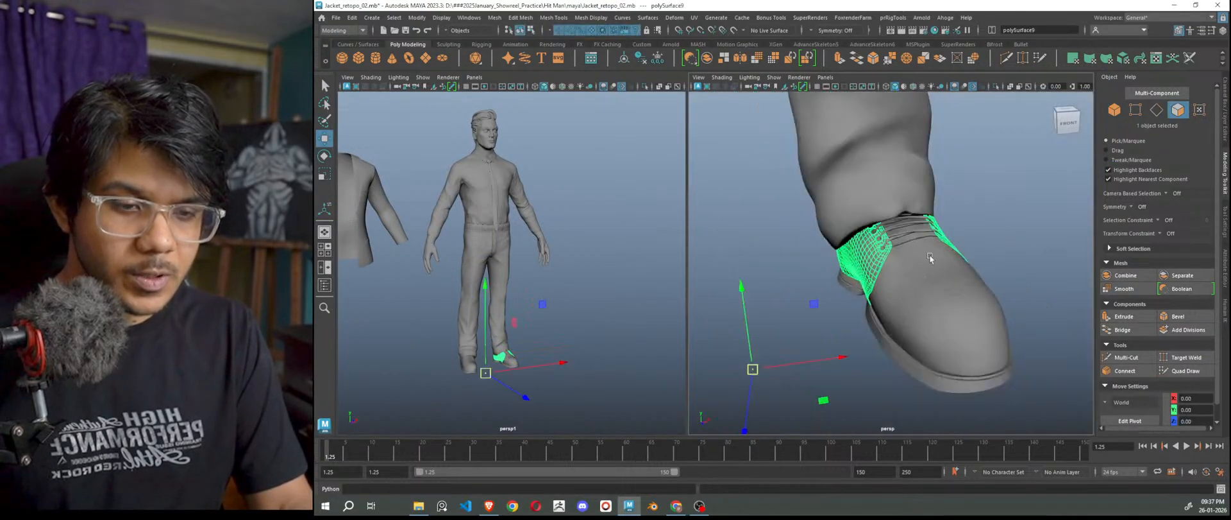
pyautogui.moveTo(1018, 199); pyautogui.dragTo(1061, 187, button='right')
pyautogui.click(1052, 189)
# Open the Outliner, select the reference shoe body and expand the hitman_high group.
pyautogui.click(322, 289)
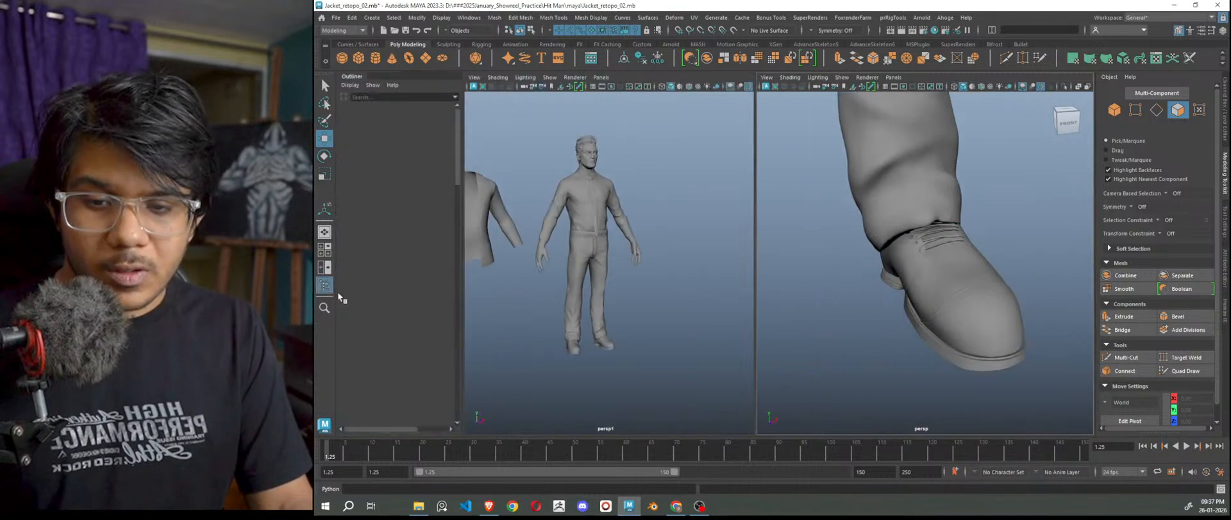
pyautogui.click(939, 283)
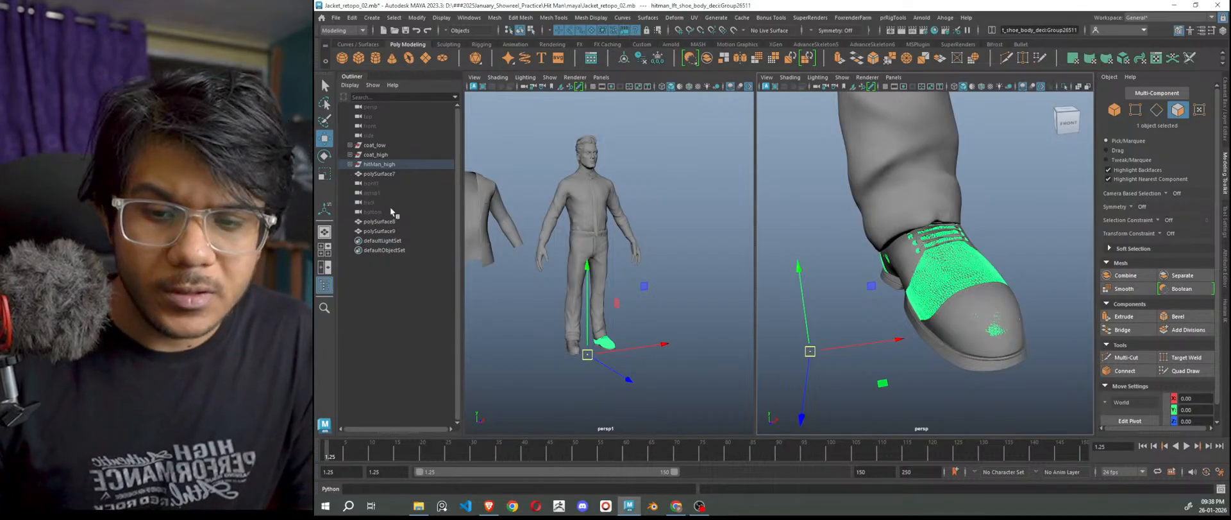
pyautogui.click(350, 165)
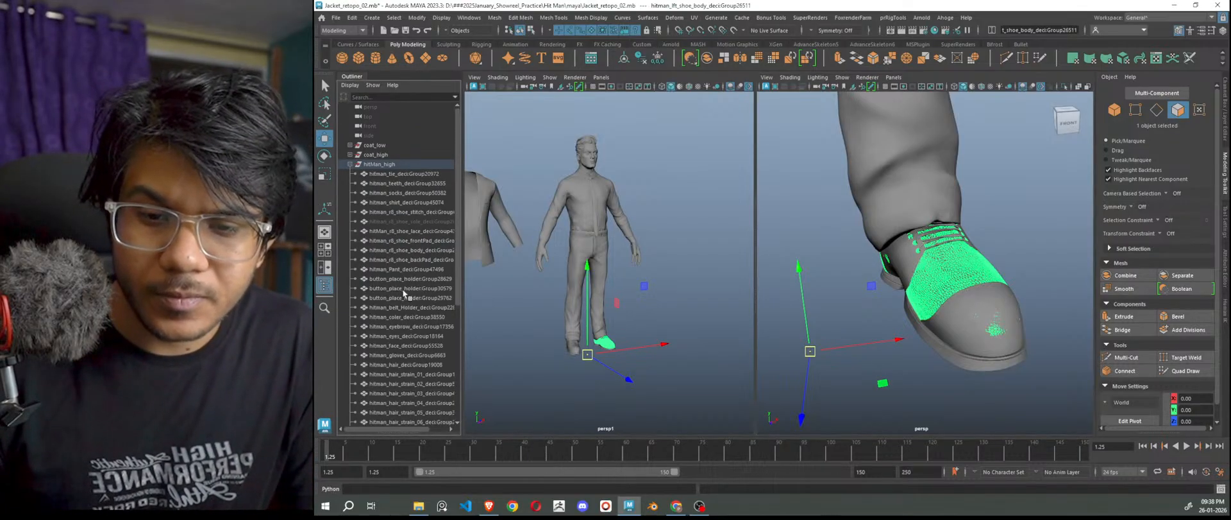
pyautogui.click(410, 316)
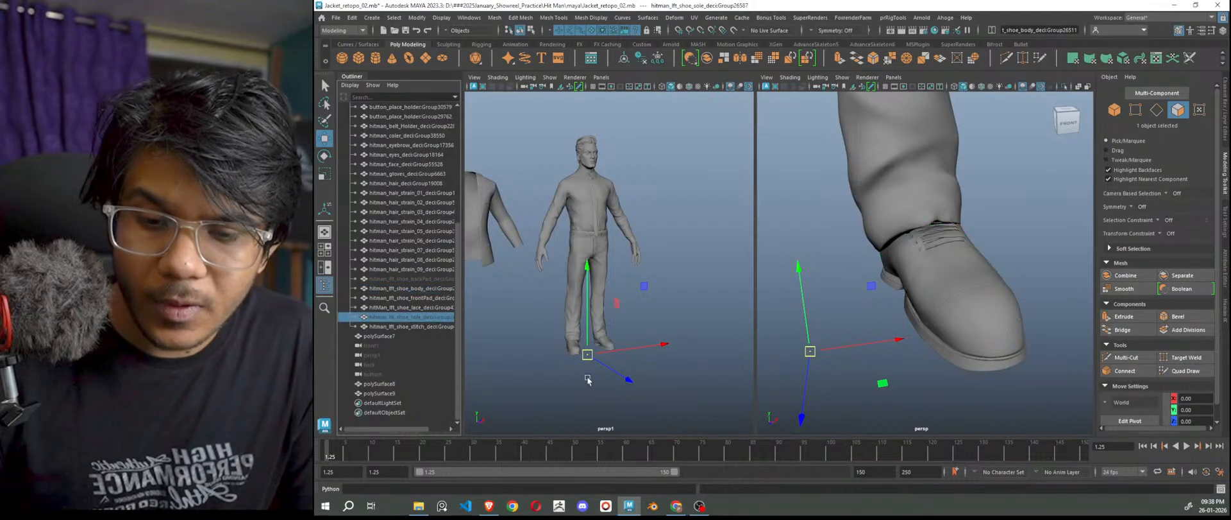
pyautogui.press('h')
pyautogui.press('h')
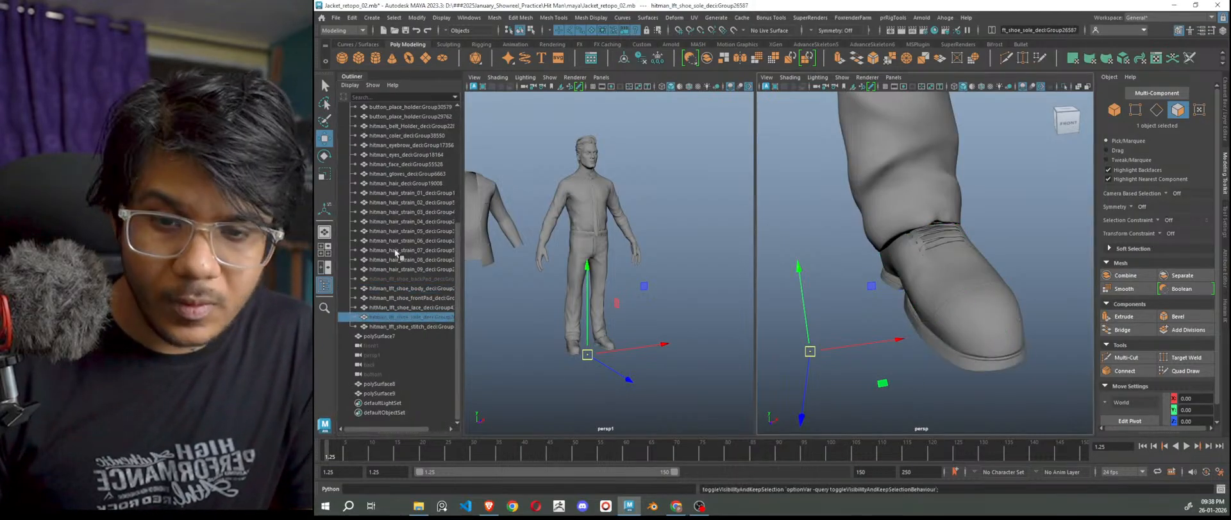
# Unhide the left shoe's reference back pad and check it on the shoe.
pyautogui.click(400, 277)
pyautogui.press('h')
pyautogui.click(973, 421)
pyautogui.keyDown('alt'); pyautogui.moveTo(973, 421); pyautogui.dragTo(917, 302); pyautogui.keyUp('alt')
pyautogui.scroll(8, 882, 291)
pyautogui.click(884, 270)
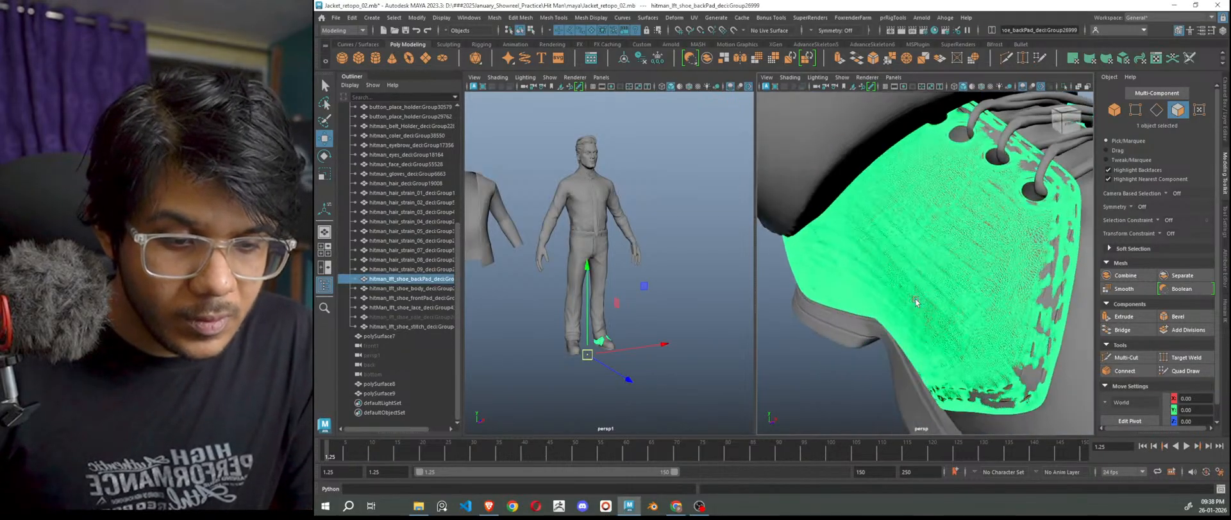
pyautogui.click(813, 393)
# Select the reference back pad together with the retopologized shoe mesh, excluding the shoe body and sole, and isolate them.
pyautogui.keyDown('alt'); pyautogui.moveTo(948, 374); pyautogui.dragTo(893, 320); pyautogui.keyUp('alt')
pyautogui.scroll(3, 949, 299)
pyautogui.click(910, 275)
pyautogui.press('f')
pyautogui.click(821, 273)
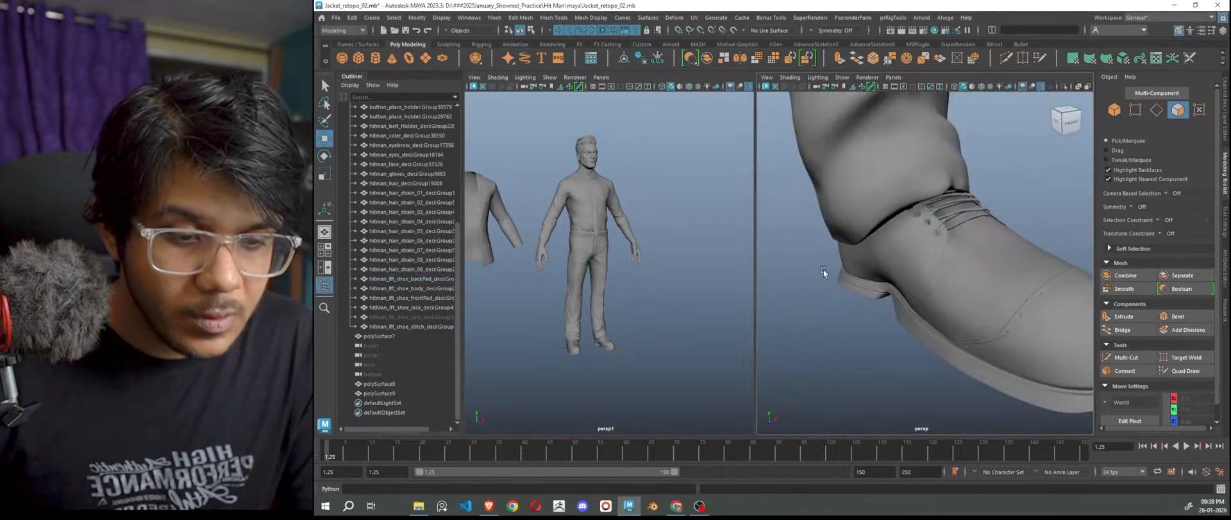
pyautogui.moveTo(857, 254); pyautogui.dragTo(859, 255)
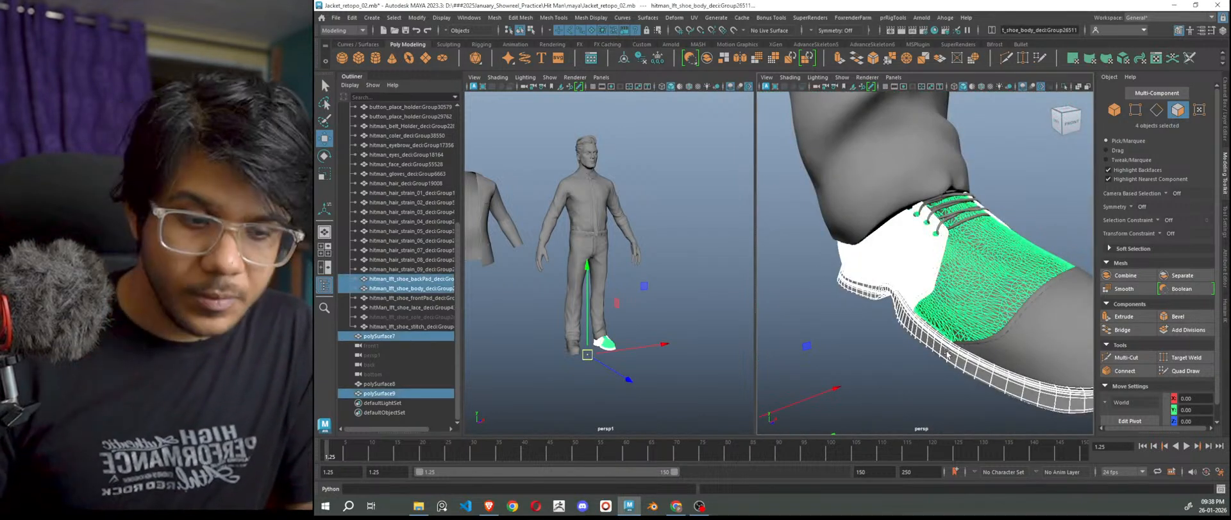
pyautogui.keyDown('ctrl'); pyautogui.click(985, 295); pyautogui.keyUp('ctrl')
pyautogui.hotkey('ctrl', '1')
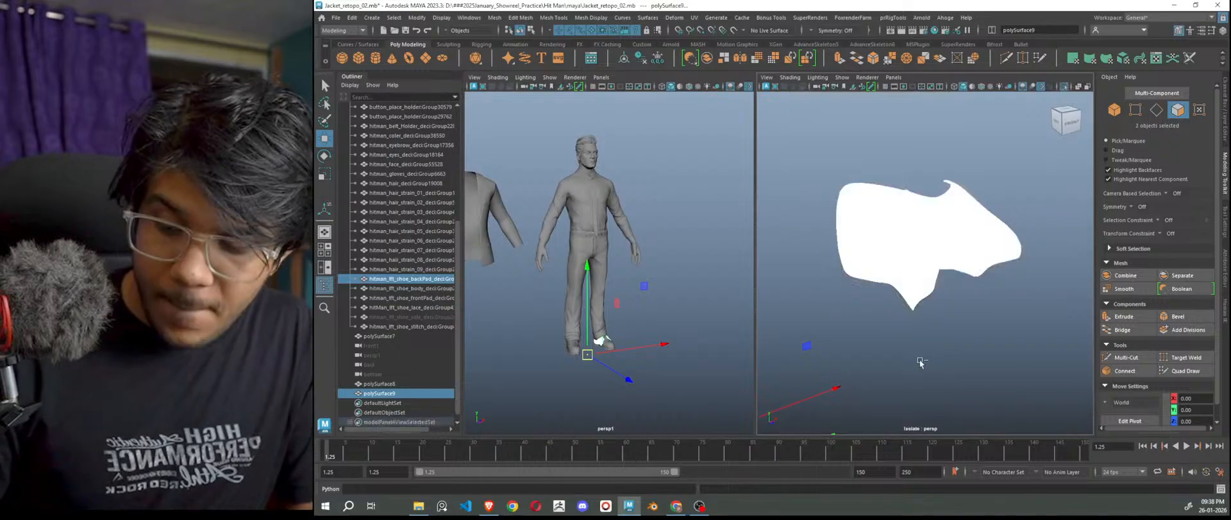
# Make the reference back pad the live surface and start Quad Draw on the retopologized shoe mesh.
pyautogui.click(926, 359)
pyautogui.click(943, 249)
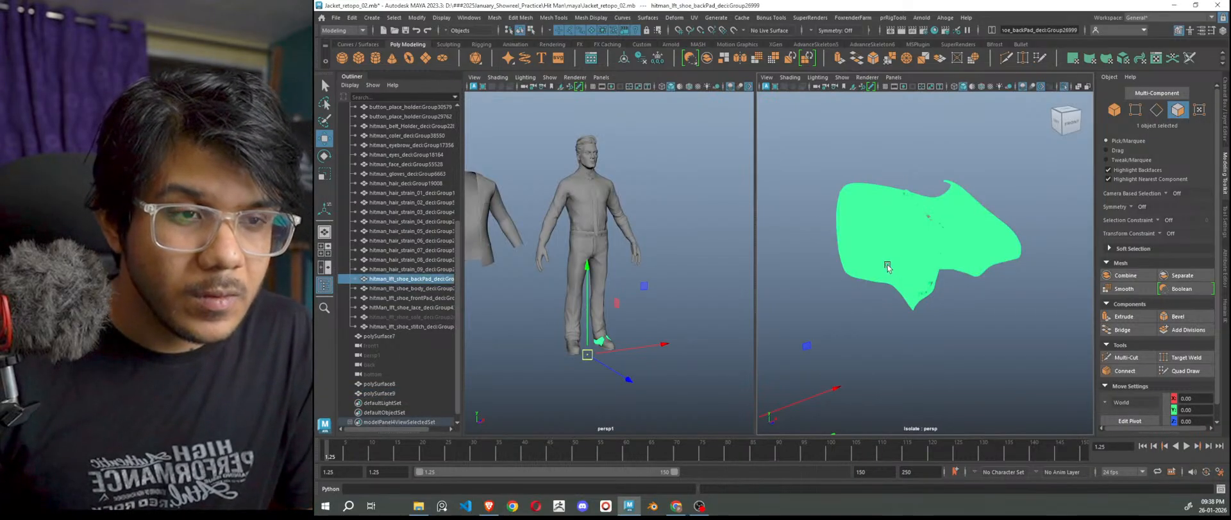
pyautogui.click(734, 31)
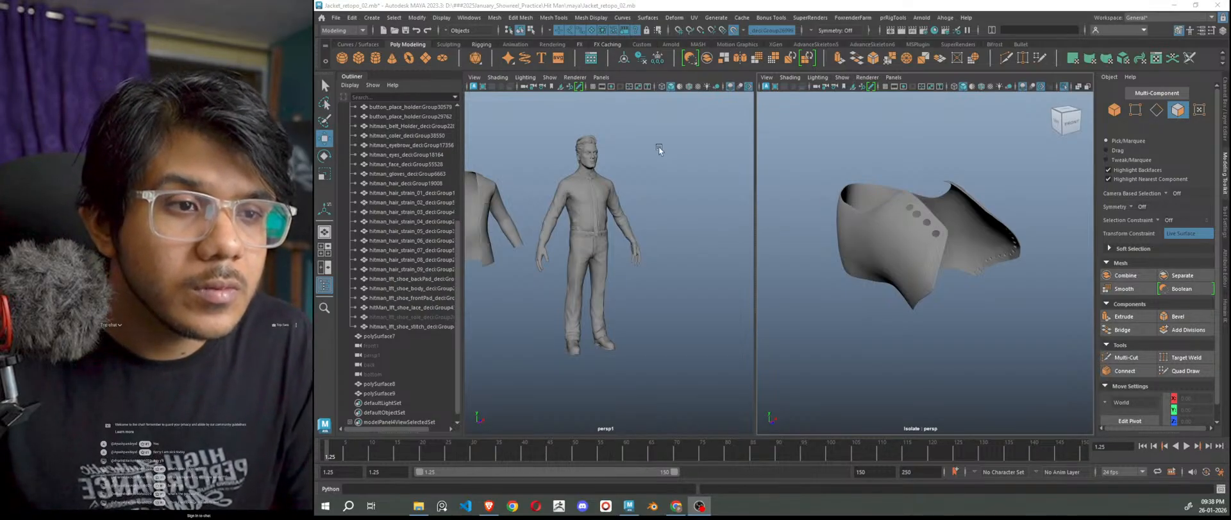
pyautogui.scroll(5, 911, 281)
pyautogui.click(911, 281)
pyautogui.moveTo(1019, 375)
pyautogui.keyDown('alt'); pyautogui.mouseDown()
pyautogui.moveTo(1034, 368)
pyautogui.moveTo(1024, 371)
pyautogui.mouseUp(); pyautogui.keyUp('alt')
pyautogui.click(1187, 371)
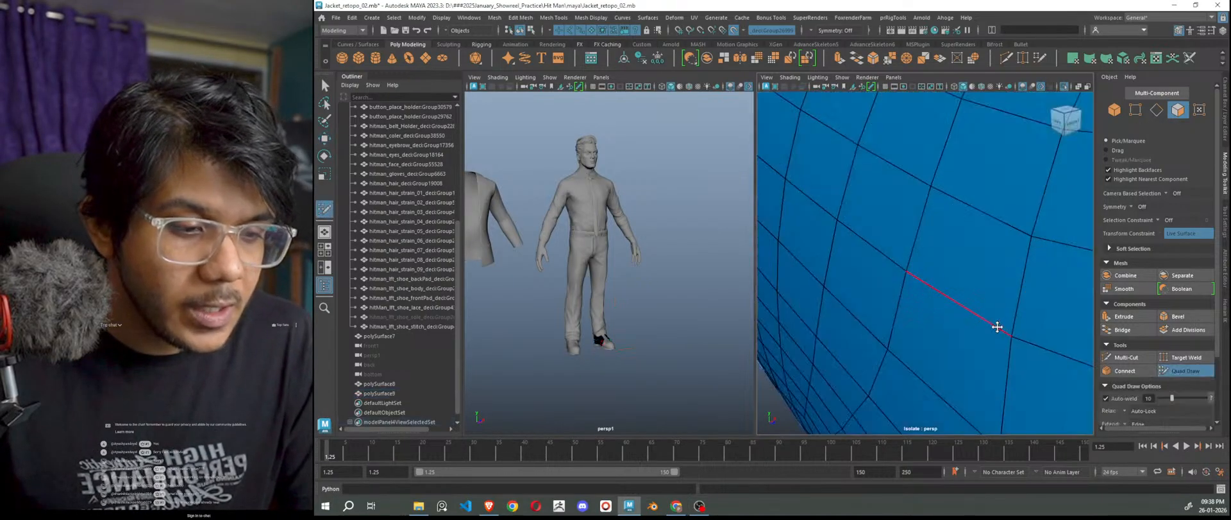
# Move the back pad's front border vertices just below the lowest lace hole out to the reference edge.
pyautogui.scroll(3, 984, 297)
pyautogui.keyDown('alt'); pyautogui.moveTo(995, 310); pyautogui.dragTo(970, 312); pyautogui.keyUp('alt')
pyautogui.scroll(5, 958, 306)
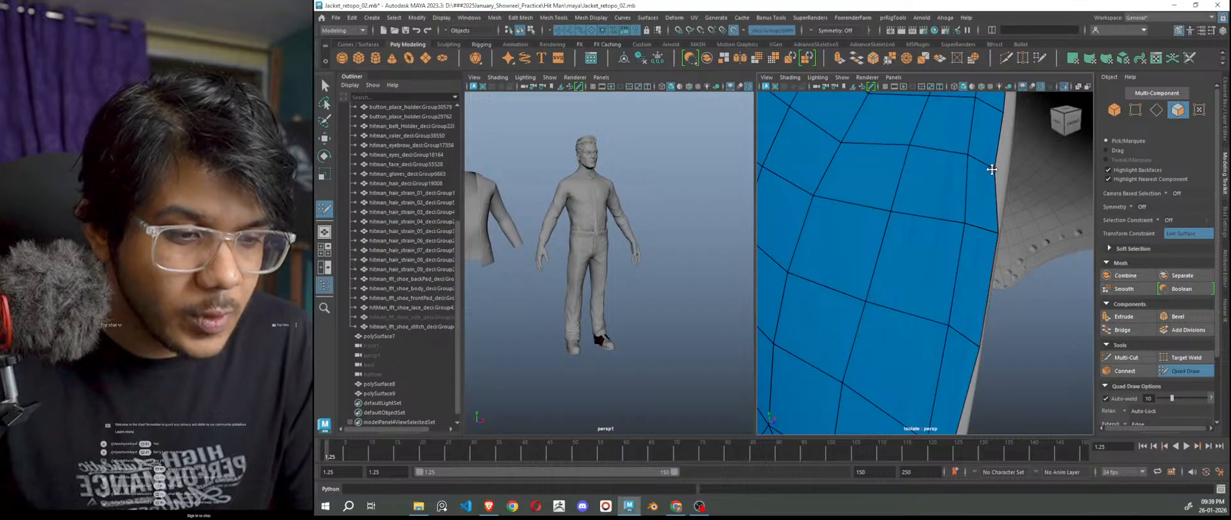
pyautogui.scroll(-3, 991, 188)
pyautogui.keyDown('alt'); pyautogui.moveTo(991, 188); pyautogui.dragTo(941, 279, button='middle'); pyautogui.keyUp('alt')
pyautogui.moveTo(936, 281); pyautogui.dragTo(948, 280)
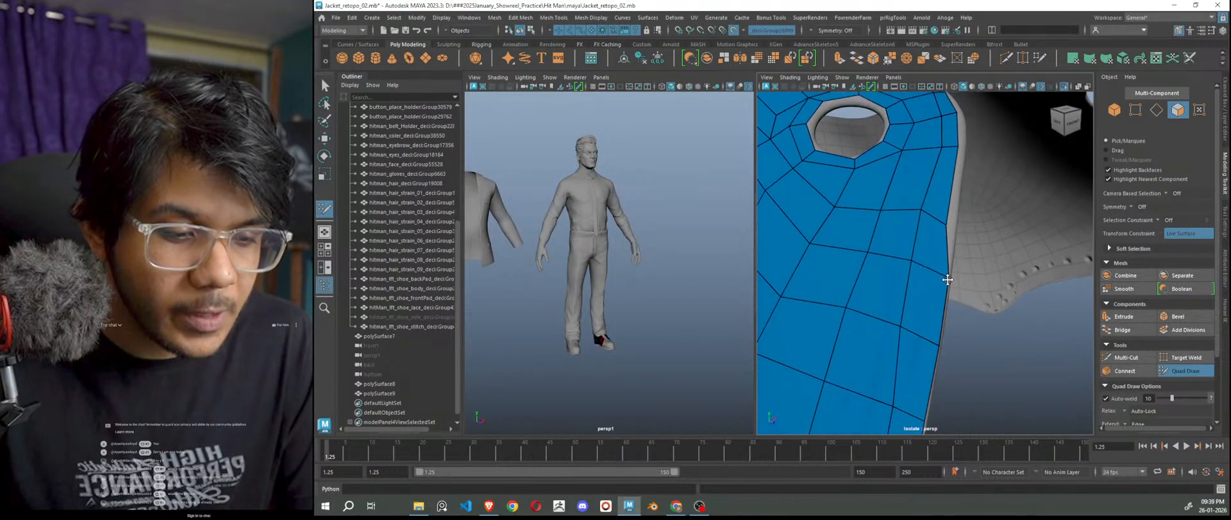
pyautogui.moveTo(941, 224); pyautogui.dragTo(951, 222)
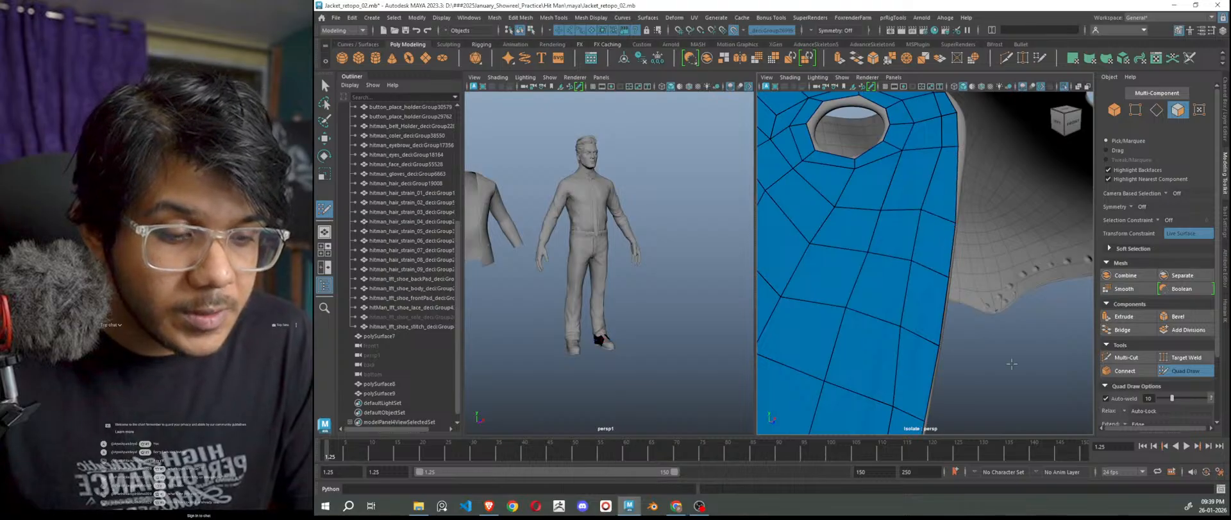
# Fit the front border vertices farther down, around the curve toward the lower edge, to the reference back pad's outline.
pyautogui.keyDown('alt'); pyautogui.moveTo(1012, 364); pyautogui.dragTo(917, 350, button='right'); pyautogui.keyUp('alt')
pyautogui.keyDown('alt'); pyautogui.moveTo(917, 350); pyautogui.dragTo(971, 339); pyautogui.keyUp('alt')
pyautogui.keyDown('alt'); pyautogui.moveTo(970, 339); pyautogui.dragTo(917, 336, button='middle'); pyautogui.keyUp('alt')
pyautogui.keyDown('alt'); pyautogui.moveTo(917, 337); pyautogui.dragTo(985, 370, button='right'); pyautogui.keyUp('alt')
pyautogui.moveTo(868, 250); pyautogui.dragTo(876, 250)
pyautogui.moveTo(864, 320); pyautogui.dragTo(868, 321)
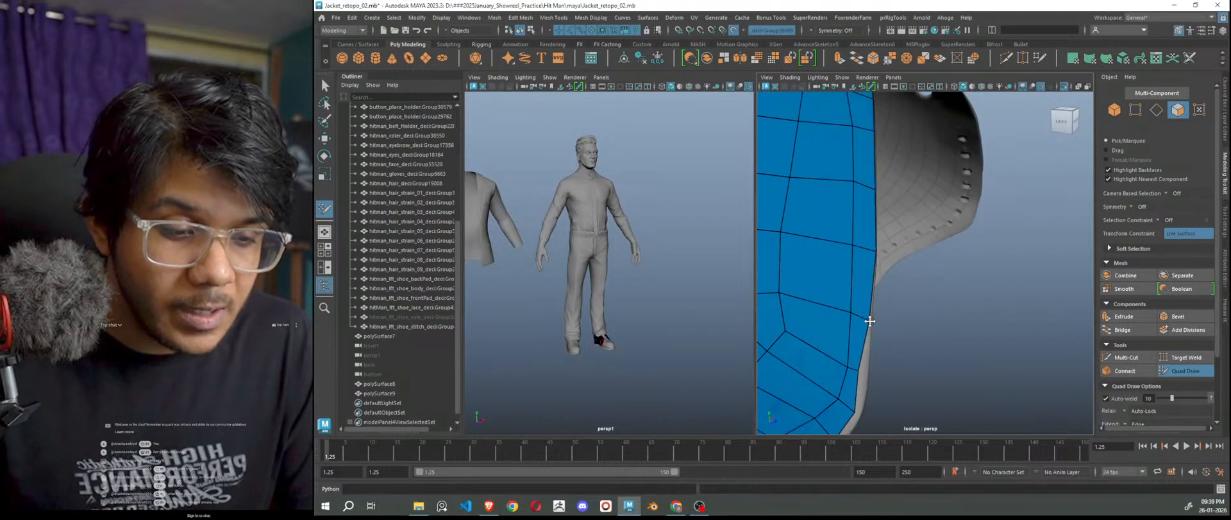
pyautogui.keyDown('alt'); pyautogui.moveTo(962, 383); pyautogui.dragTo(966, 368, button='middle'); pyautogui.keyUp('alt')
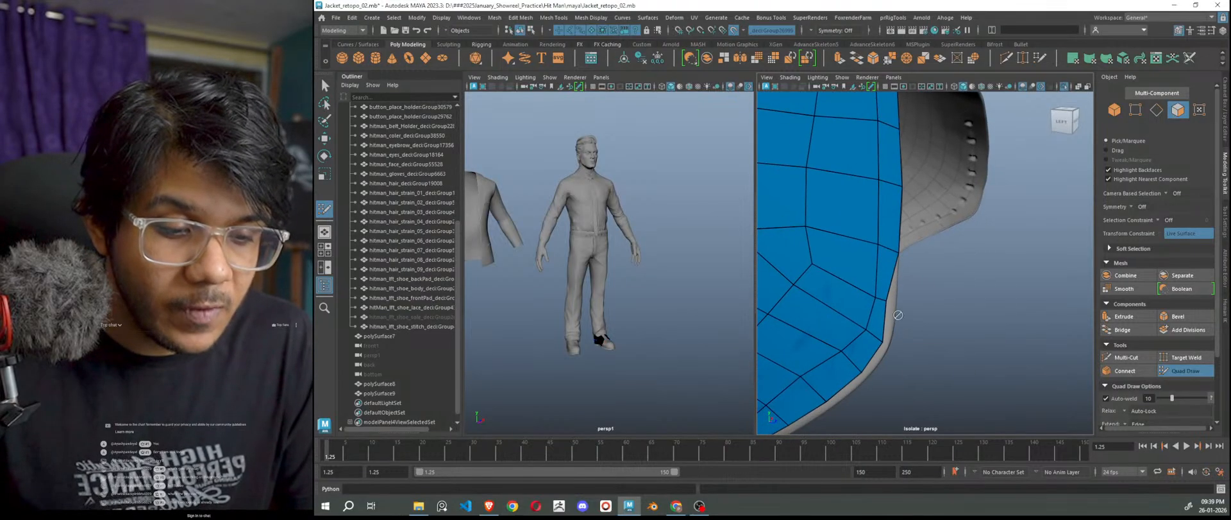
pyautogui.moveTo(885, 300); pyautogui.dragTo(894, 302)
pyautogui.moveTo(880, 341); pyautogui.dragTo(888, 342)
# Align the diagonal lower border vertices down to the pointed bottom corner with the reference back pad's edge.
pyautogui.keyDown('alt'); pyautogui.moveTo(930, 367); pyautogui.dragTo(924, 319, button='middle'); pyautogui.keyUp('alt')
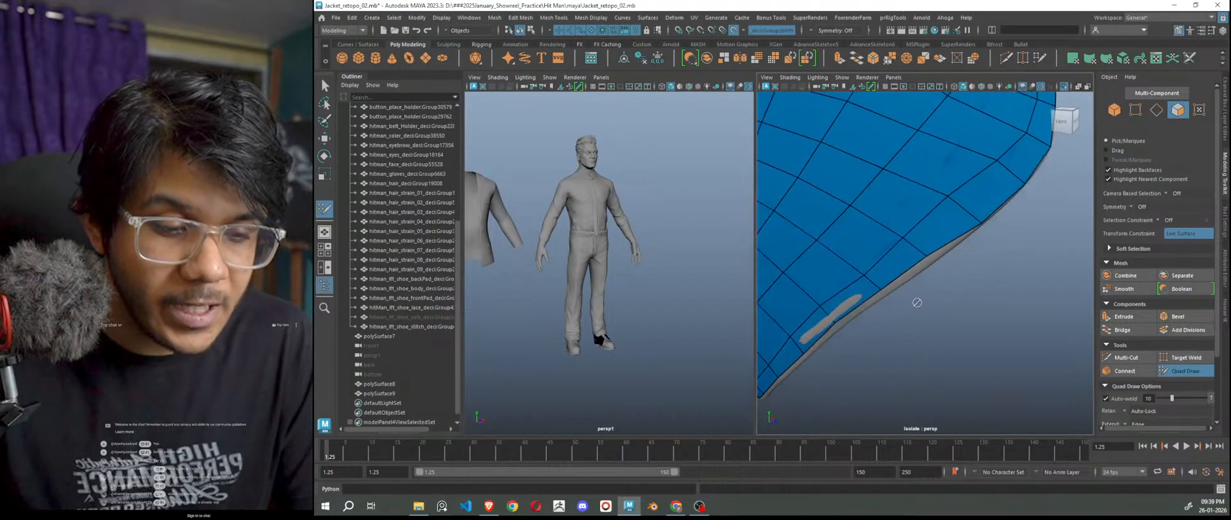
pyautogui.keyDown('alt'); pyautogui.moveTo(931, 328); pyautogui.dragTo(941, 321); pyautogui.keyUp('alt')
pyautogui.moveTo(908, 259); pyautogui.dragTo(916, 265)
pyautogui.keyDown('alt'); pyautogui.moveTo(932, 330); pyautogui.dragTo(932, 310); pyautogui.keyUp('alt')
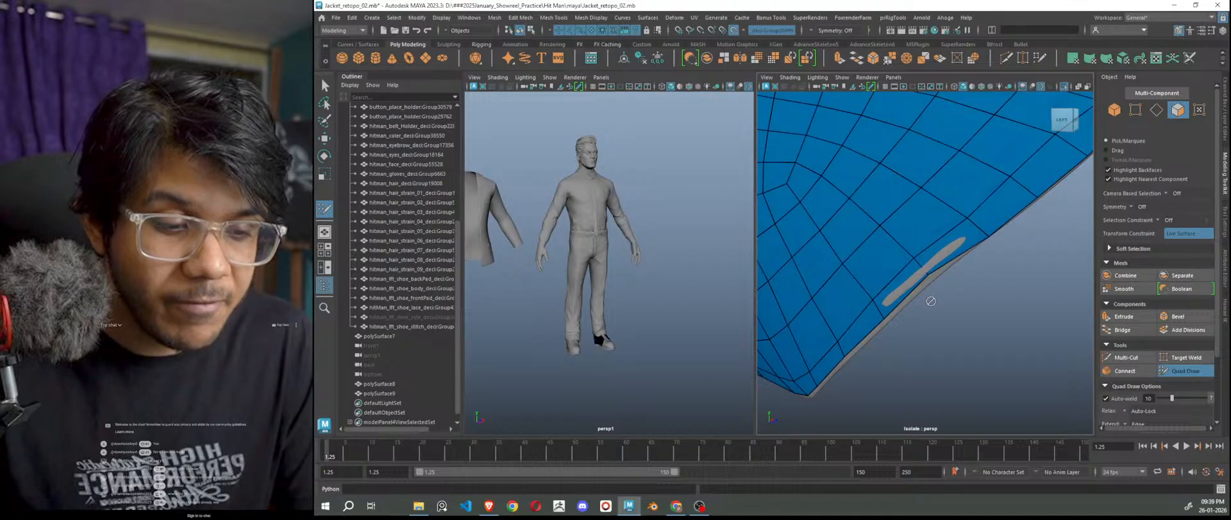
pyautogui.scroll(3, 932, 300)
pyautogui.moveTo(932, 282); pyautogui.dragTo(939, 292)
pyautogui.keyDown('alt'); pyautogui.moveTo(975, 336); pyautogui.dragTo(907, 310); pyautogui.keyUp('alt')
pyautogui.keyDown('alt'); pyautogui.moveTo(937, 362); pyautogui.dragTo(955, 346); pyautogui.keyUp('alt')
pyautogui.moveTo(901, 293); pyautogui.dragTo(909, 297)
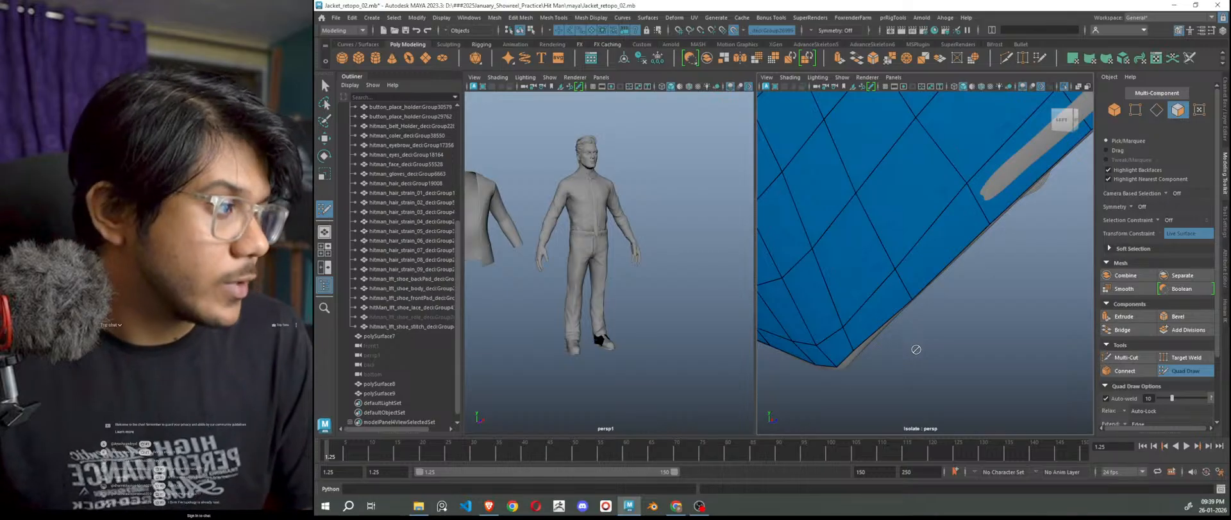
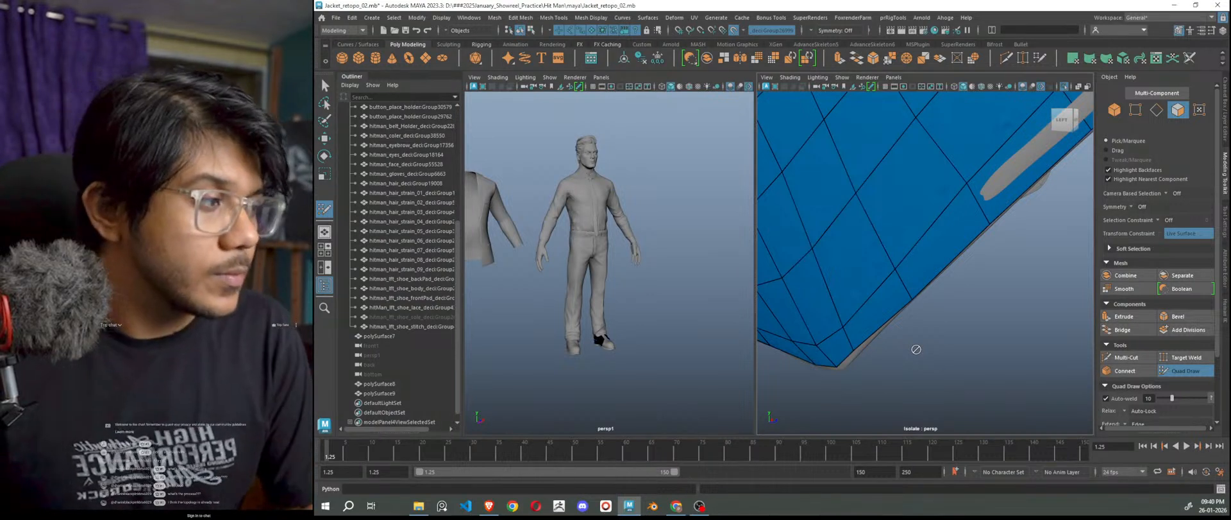
pyautogui.keyDown('alt'); pyautogui.moveTo(860, 360); pyautogui.dragTo(946, 329); pyautogui.keyUp('alt')
pyautogui.moveTo(961, 276)
pyautogui.mouseDown()
pyautogui.moveTo(966, 285)
pyautogui.moveTo(903, 301)
pyautogui.mouseUp()
# Pull two vertices on the side's lower border down onto the reference back pad's edge.
pyautogui.scroll(-5, 896, 356)
pyautogui.keyDown('alt'); pyautogui.moveTo(894, 360); pyautogui.dragTo(912, 357); pyautogui.keyUp('alt')
pyautogui.scroll(5, 992, 324)
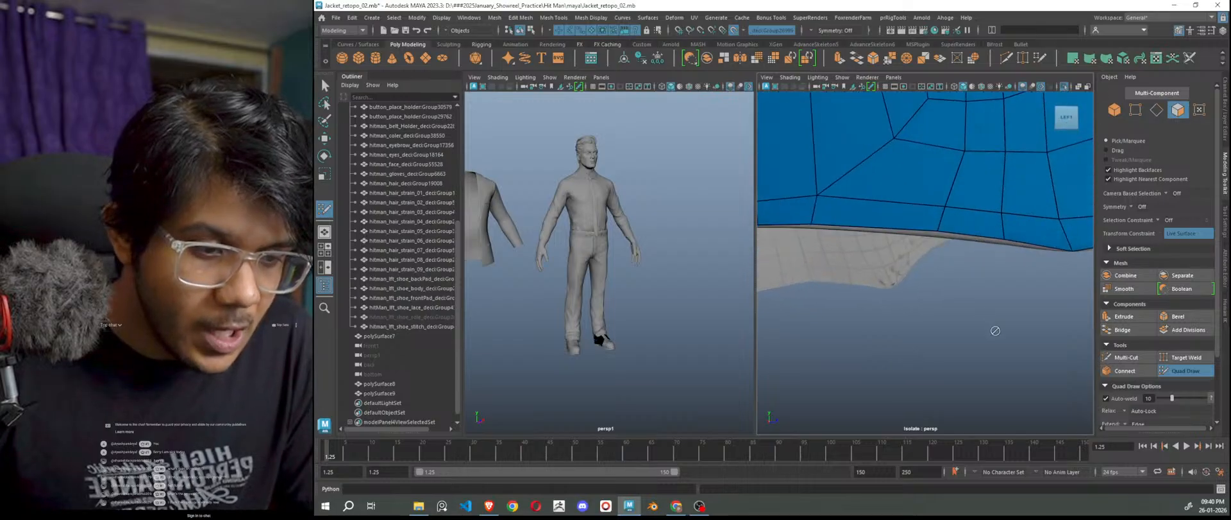
pyautogui.moveTo(1017, 232); pyautogui.dragTo(1013, 244)
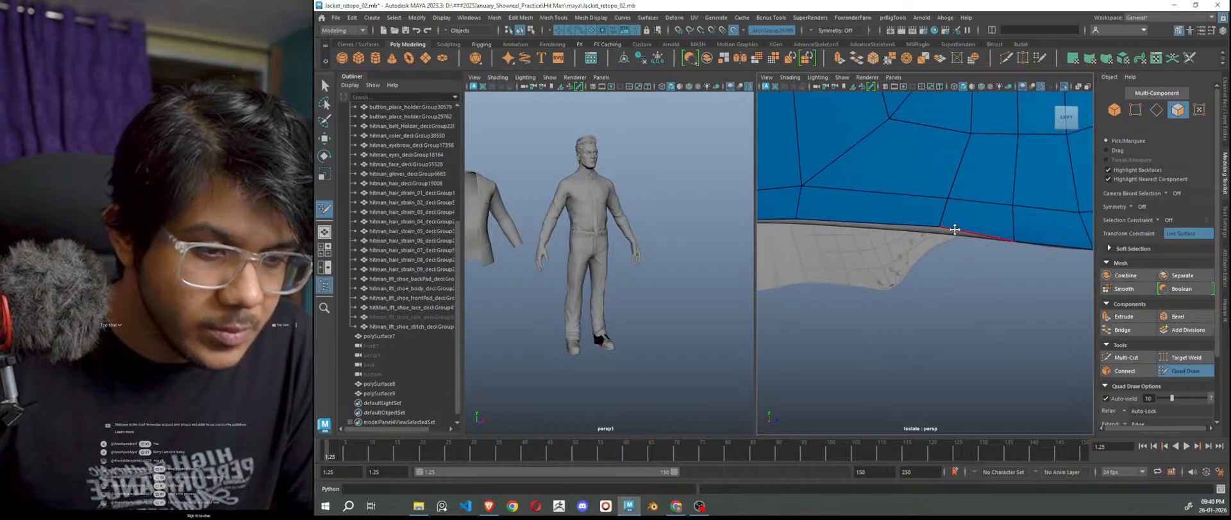
pyautogui.moveTo(941, 223); pyautogui.dragTo(941, 229)
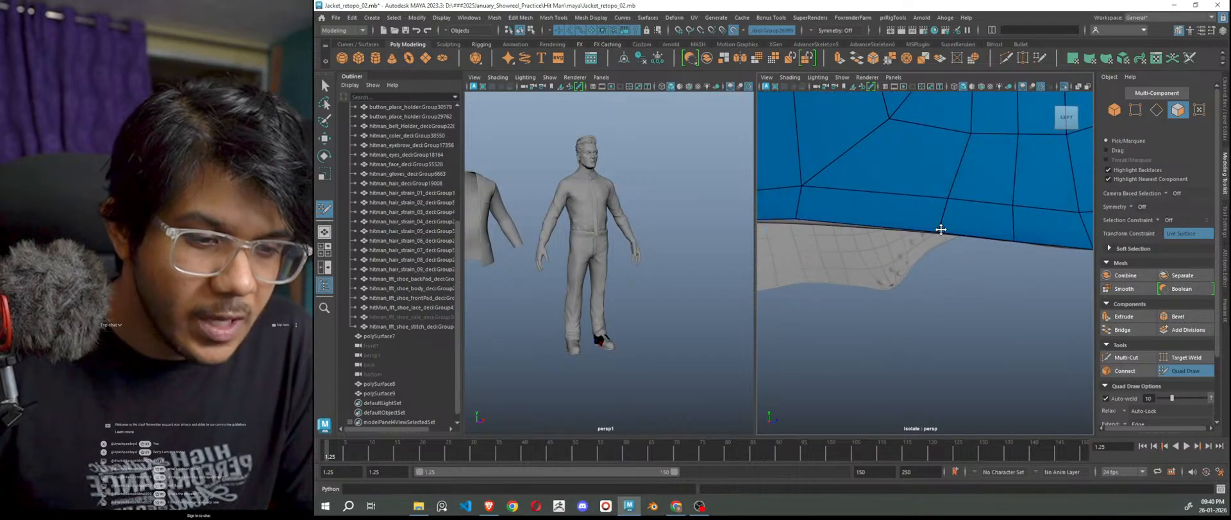
# Delete the extra vertex on the lower border and fill the resulting gap with a new face.
pyautogui.keyDown('alt'); pyautogui.moveTo(967, 328); pyautogui.dragTo(997, 336, button='middle'); pyautogui.keyUp('alt')
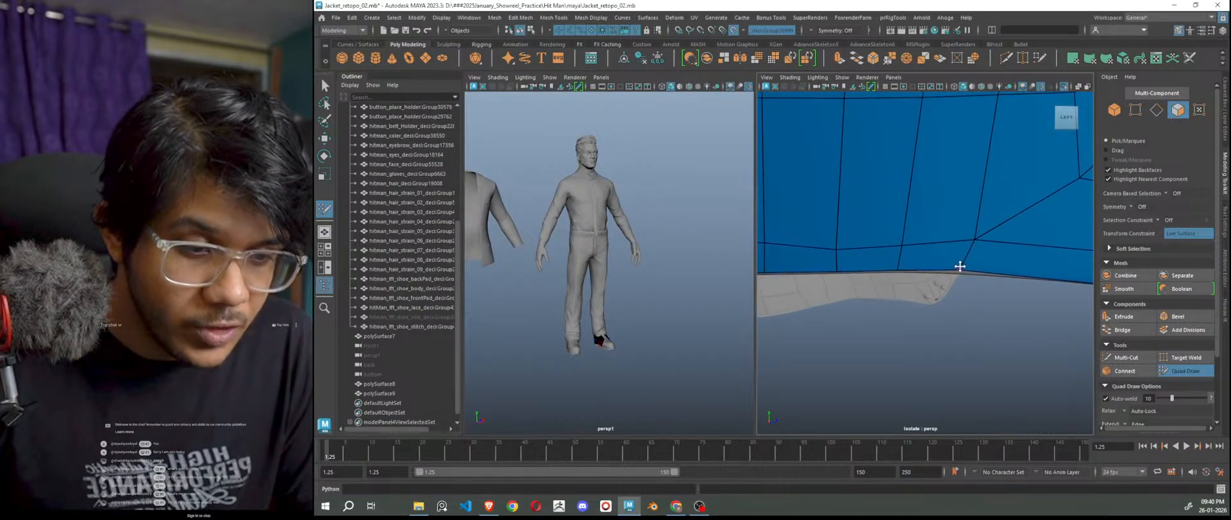
pyautogui.keyDown('ctrl'); pyautogui.keyDown('shift'); pyautogui.click(899, 268); pyautogui.keyUp('shift'); pyautogui.keyUp('ctrl')
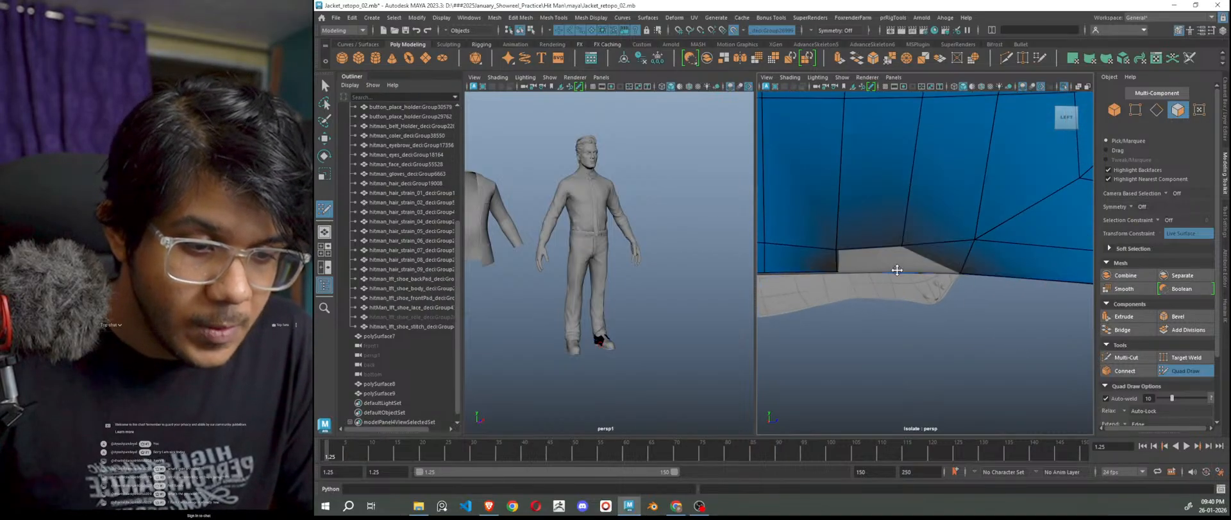
pyautogui.keyDown('shift'); pyautogui.click(898, 270); pyautogui.keyUp('shift')
# Move the vertices around the rounded front corner beside the lowest lace hole out to the reference edge.
pyautogui.scroll(-6, 954, 363)
pyautogui.keyDown('alt'); pyautogui.moveTo(977, 370); pyautogui.dragTo(937, 391); pyautogui.keyUp('alt')
pyautogui.scroll(10, 960, 371)
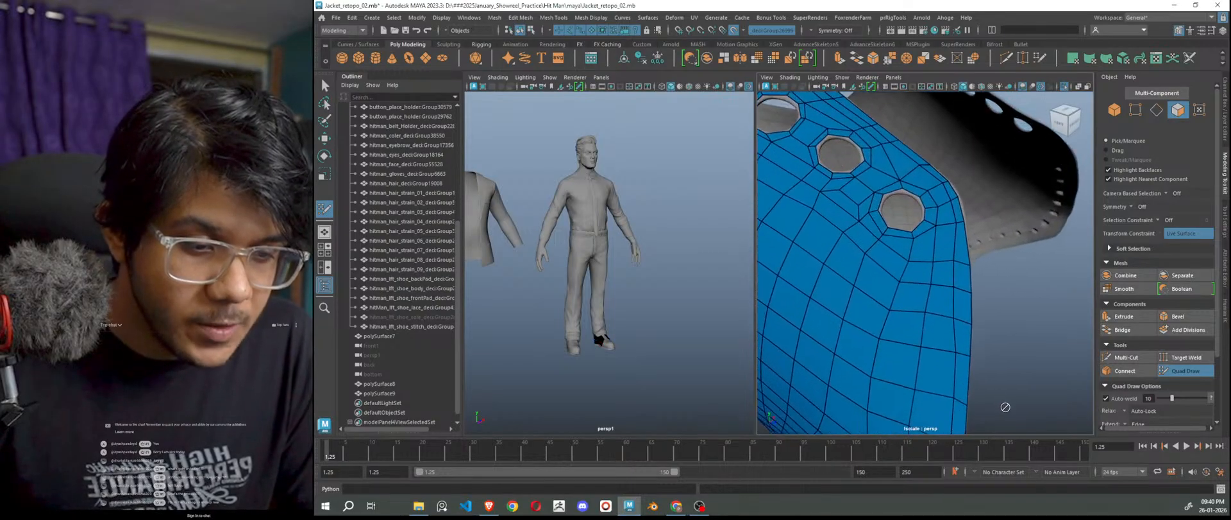
pyautogui.keyDown('alt'); pyautogui.moveTo(1032, 339); pyautogui.dragTo(1015, 368, button='middle'); pyautogui.keyUp('alt')
pyautogui.keyDown('alt'); pyautogui.moveTo(986, 354); pyautogui.dragTo(944, 373, button='right'); pyautogui.keyUp('alt')
pyautogui.moveTo(873, 363); pyautogui.dragTo(884, 362)
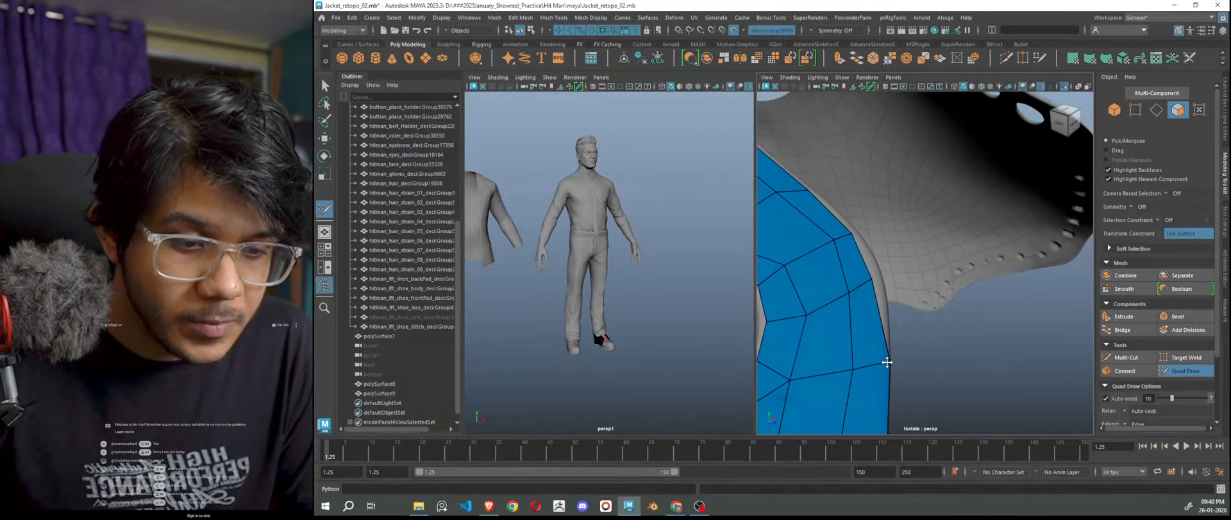
pyautogui.scroll(10, 647, 336)
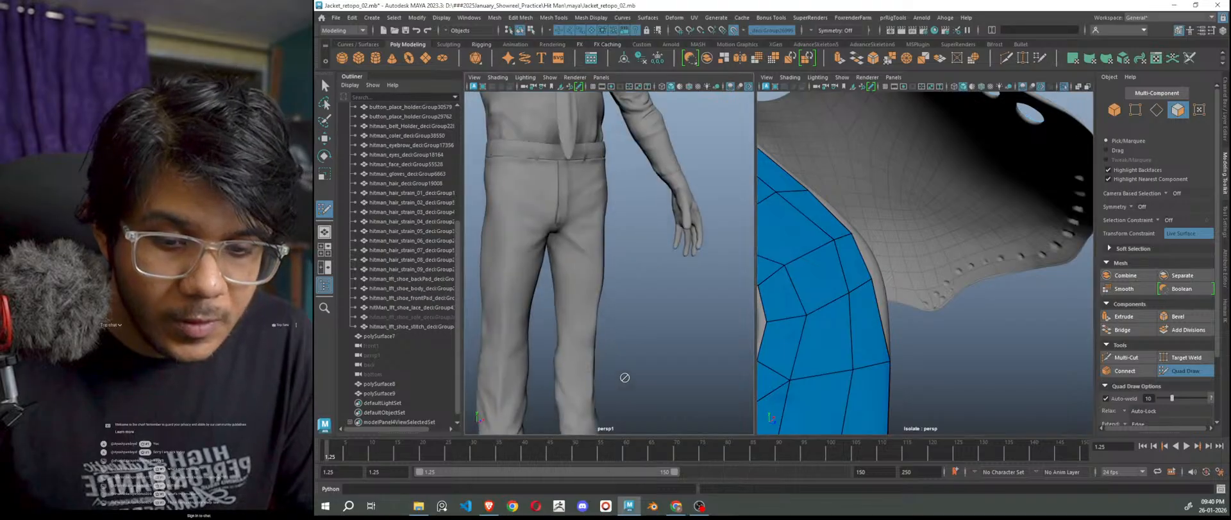
pyautogui.keyDown('alt'); pyautogui.moveTo(647, 337); pyautogui.dragTo(637, 301, button='middle'); pyautogui.keyUp('alt')
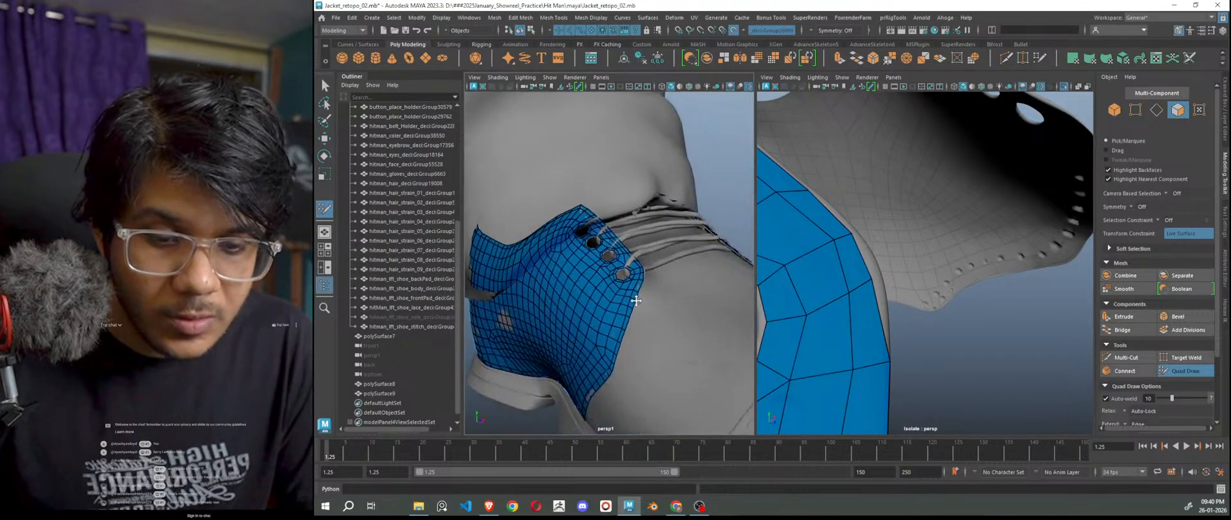
pyautogui.scroll(-5, 637, 300)
pyautogui.keyDown('alt'); pyautogui.moveTo(637, 300); pyautogui.dragTo(634, 347); pyautogui.keyUp('alt')
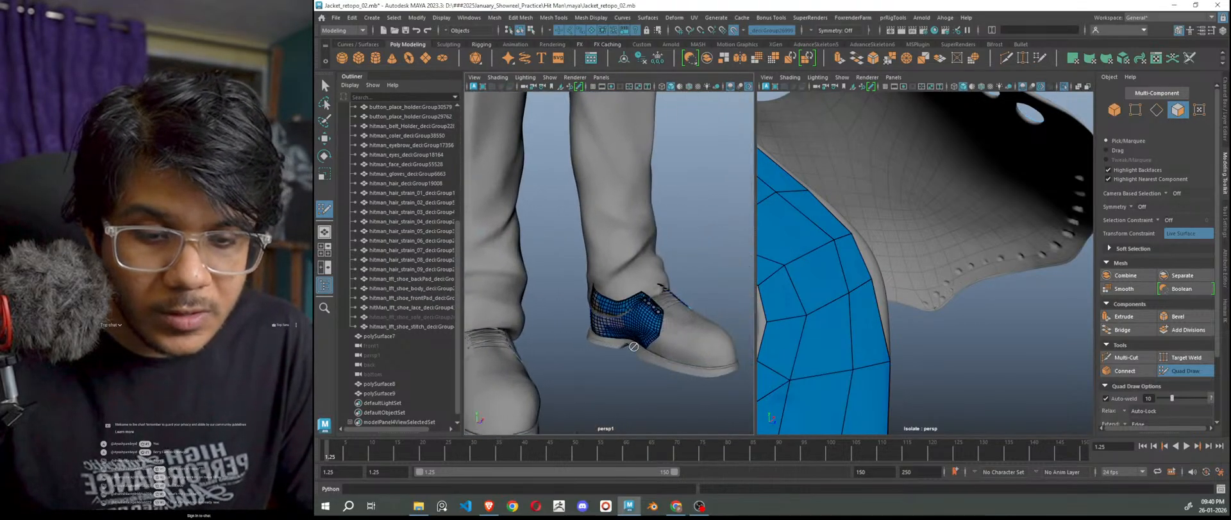
pyautogui.moveTo(871, 279); pyautogui.dragTo(878, 278)
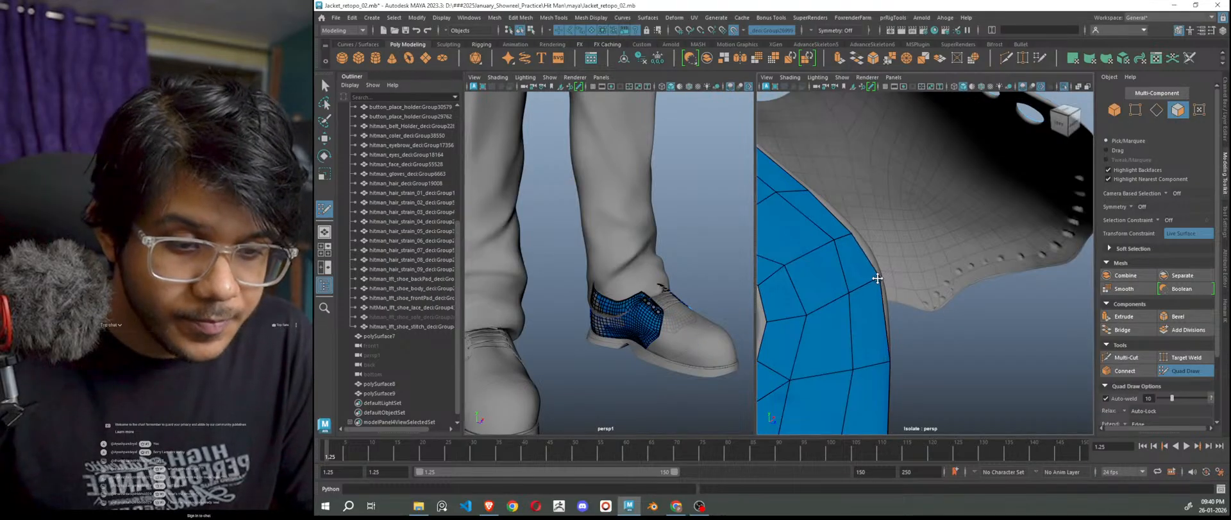
pyautogui.moveTo(852, 235); pyautogui.dragTo(853, 229)
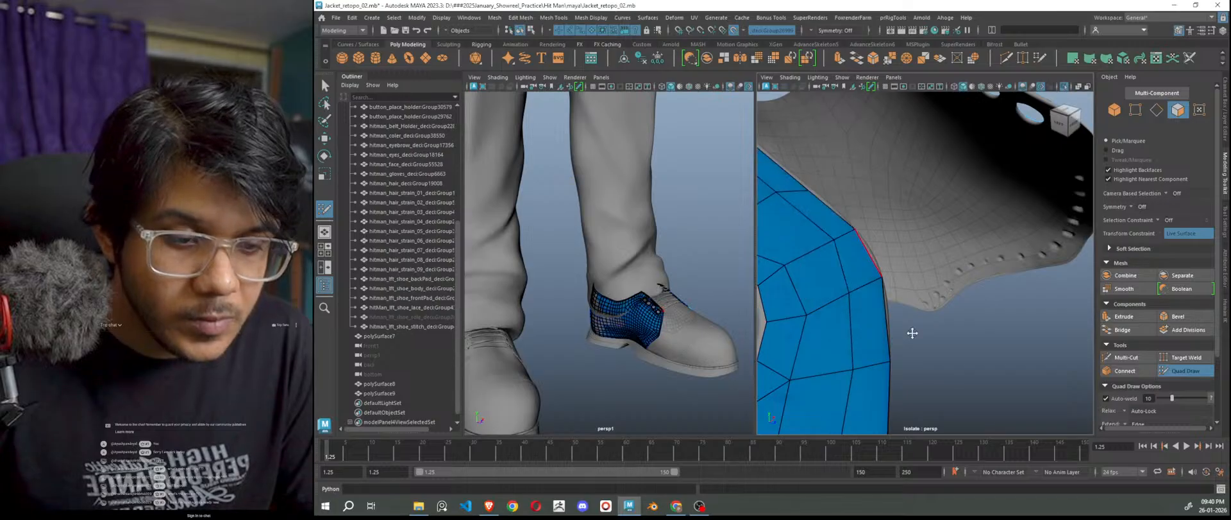
# Fit the mesh border running alongside the row of lace holes to the reference back pad's edge.
pyautogui.keyDown('alt'); pyautogui.moveTo(901, 310); pyautogui.dragTo(866, 335, button='right'); pyautogui.keyUp('alt')
pyautogui.keyDown('alt'); pyautogui.moveTo(866, 334); pyautogui.dragTo(896, 352); pyautogui.keyUp('alt')
pyautogui.keyDown('alt'); pyautogui.moveTo(896, 352); pyautogui.dragTo(963, 369, button='right'); pyautogui.keyUp('alt')
pyautogui.keyDown('alt'); pyautogui.moveTo(963, 369); pyautogui.dragTo(949, 349); pyautogui.keyUp('alt')
pyautogui.keyDown('alt'); pyautogui.moveTo(930, 347); pyautogui.dragTo(948, 352, button='right'); pyautogui.keyUp('alt')
pyautogui.moveTo(984, 362); pyautogui.dragTo(981, 348)
pyautogui.keyDown('alt'); pyautogui.moveTo(910, 375); pyautogui.dragTo(893, 368, button='right'); pyautogui.keyUp('alt')
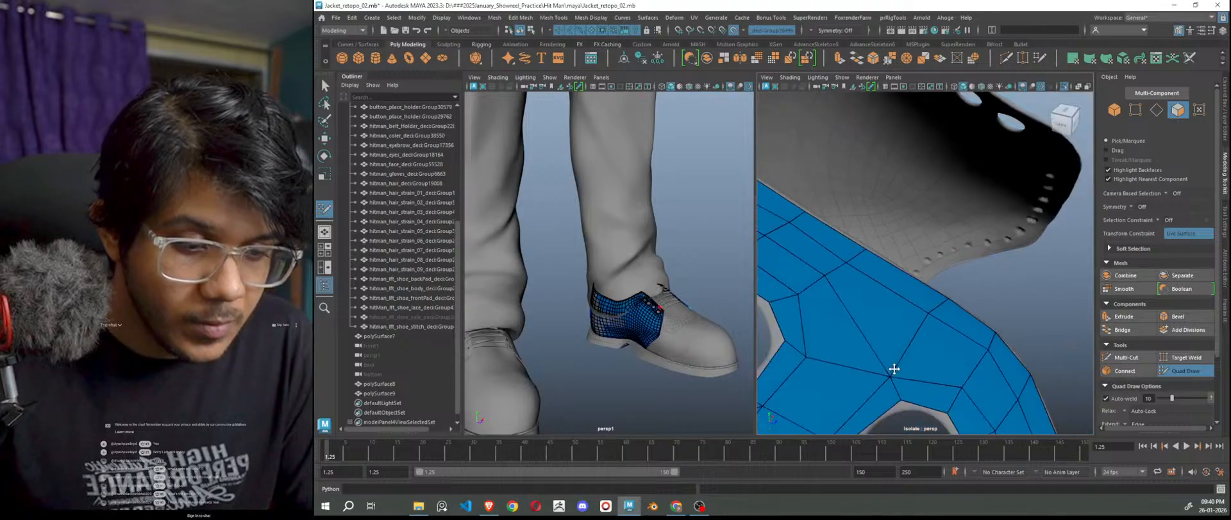
pyautogui.keyDown('alt'); pyautogui.moveTo(894, 368); pyautogui.dragTo(915, 374); pyautogui.keyUp('alt')
pyautogui.keyDown('alt'); pyautogui.moveTo(916, 374); pyautogui.dragTo(953, 356, button='right'); pyautogui.keyUp('alt')
pyautogui.keyDown('alt'); pyautogui.moveTo(953, 356); pyautogui.dragTo(995, 352); pyautogui.keyUp('alt')
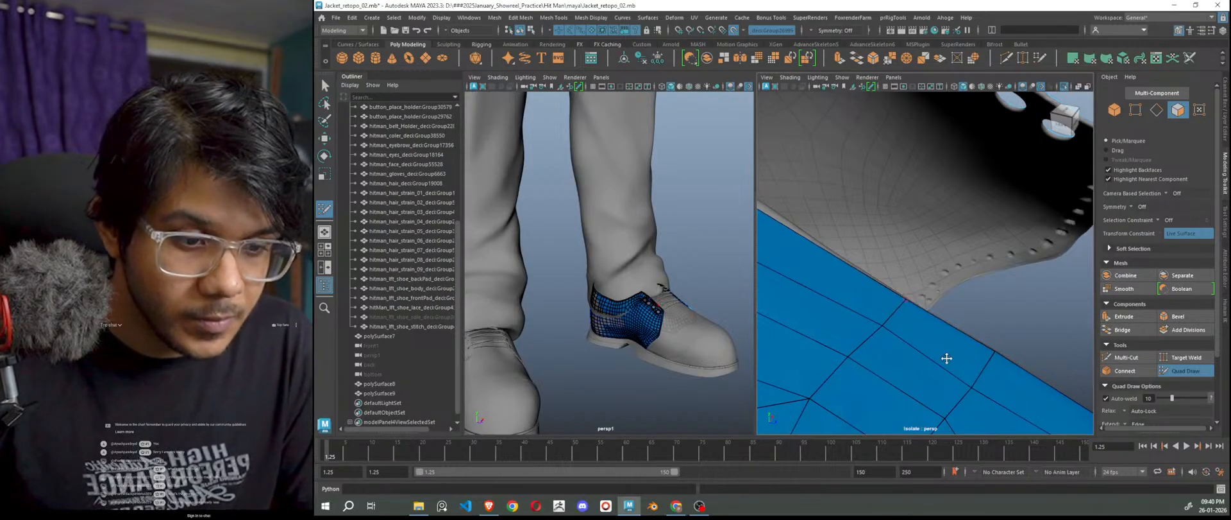
# Align the border around the pad's upper corner and along the ankle opening with the reference edge.
pyautogui.scroll(-5, 923, 356)
pyautogui.keyDown('alt'); pyautogui.moveTo(921, 357); pyautogui.dragTo(932, 360); pyautogui.keyUp('alt')
pyautogui.scroll(4, 932, 360)
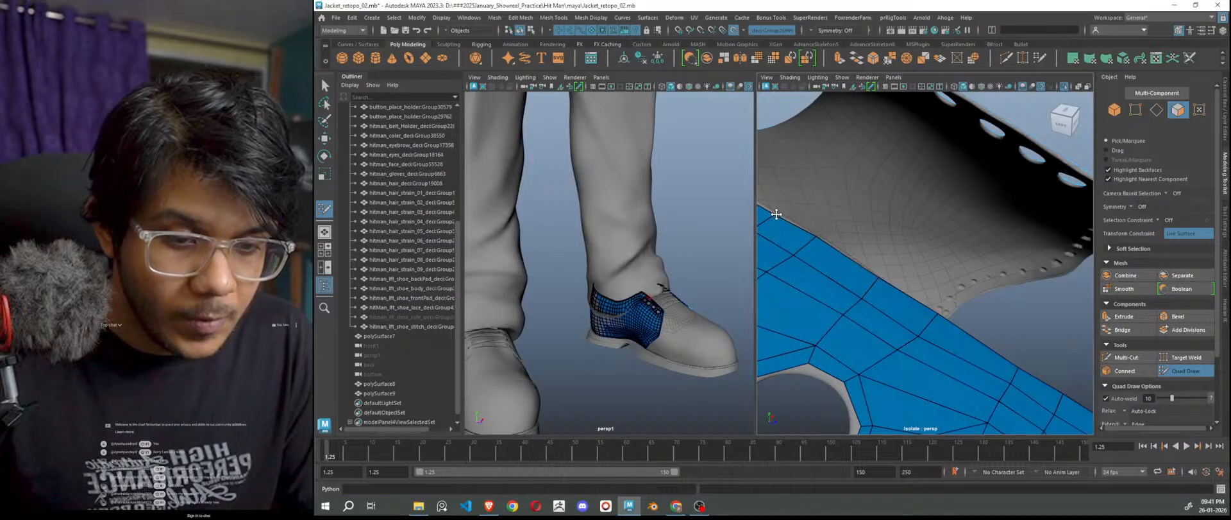
pyautogui.moveTo(812, 257)
pyautogui.keyDown('alt'); pyautogui.mouseDown()
pyautogui.moveTo(904, 341)
pyautogui.moveTo(827, 239)
pyautogui.moveTo(896, 318)
pyautogui.moveTo(881, 313)
pyautogui.mouseUp(); pyautogui.keyUp('alt')
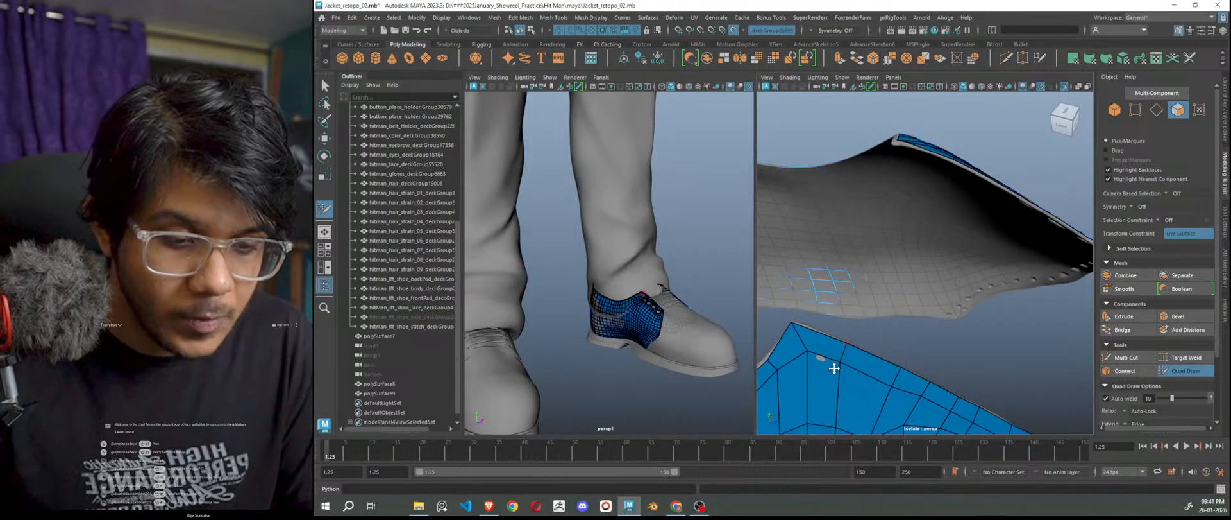
pyautogui.keyDown('alt'); pyautogui.moveTo(834, 366); pyautogui.dragTo(871, 359, button='middle'); pyautogui.keyUp('alt')
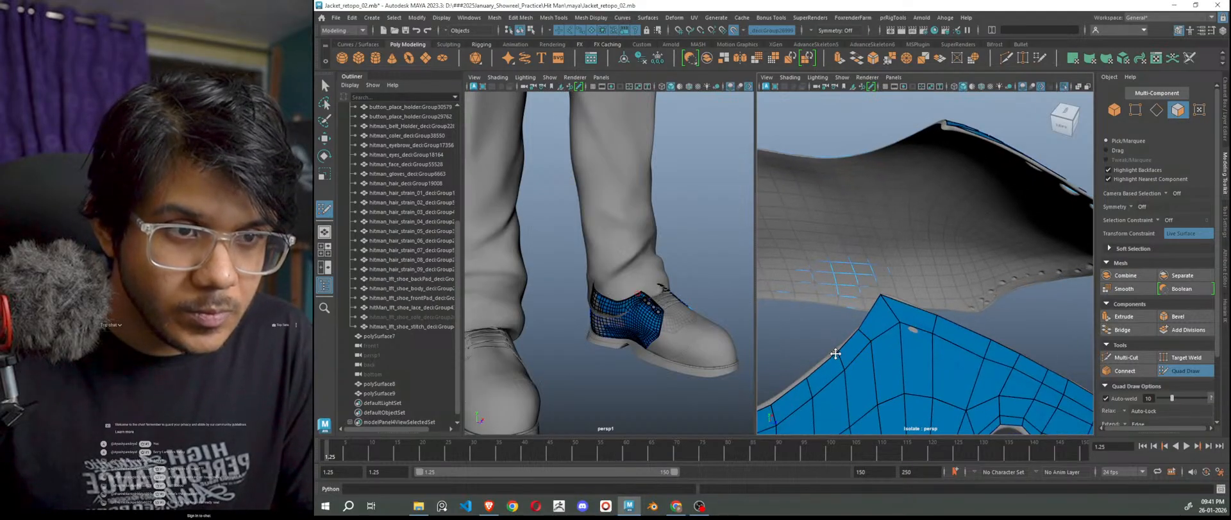
pyautogui.scroll(-3, 880, 361)
pyautogui.scroll(3, 885, 352)
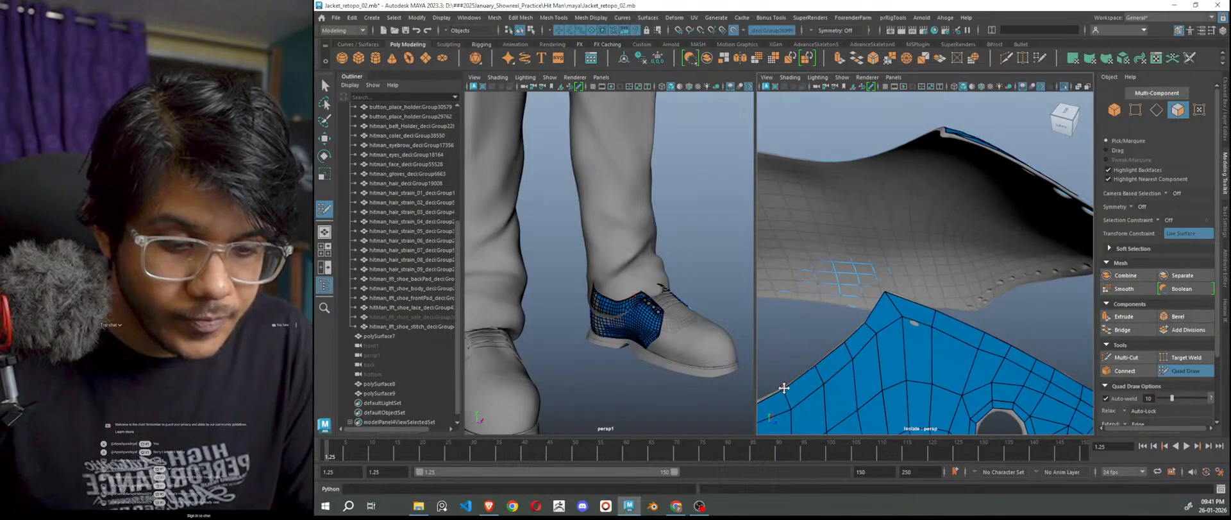
# Leave Quad Draw, return to object mode and select the retopologized back pad mesh.
pyautogui.scroll(-5, 869, 385)
pyautogui.press('w')
pyautogui.moveTo(1017, 186); pyautogui.dragTo(1062, 173, button='right')
pyautogui.click(1034, 199)
pyautogui.click(933, 317)
pyautogui.scroll(-3, 988, 355)
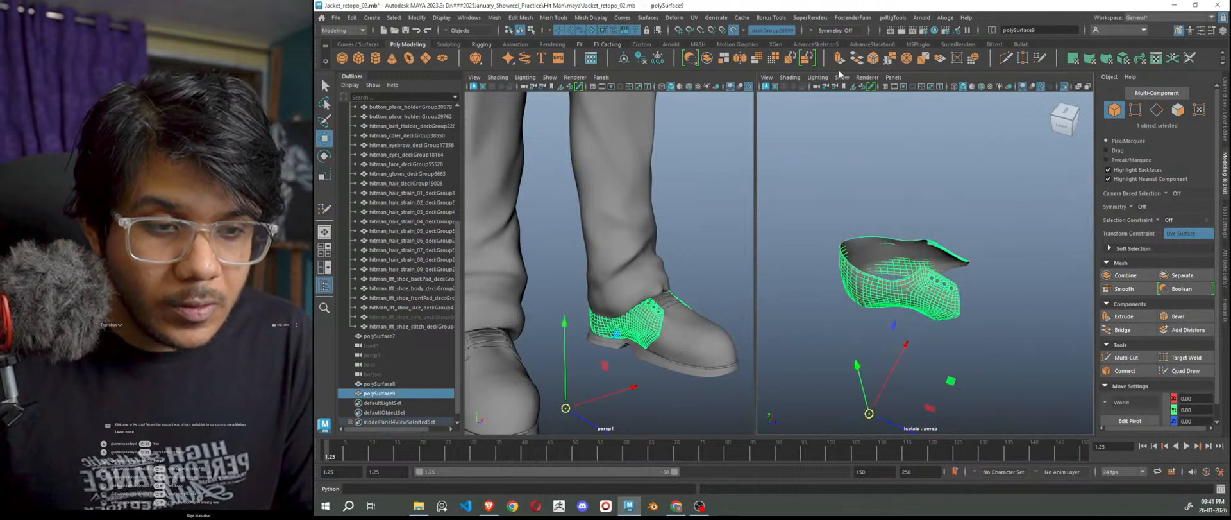
# Turn off the live surface and hide the reference back pad.
pyautogui.click(723, 30)
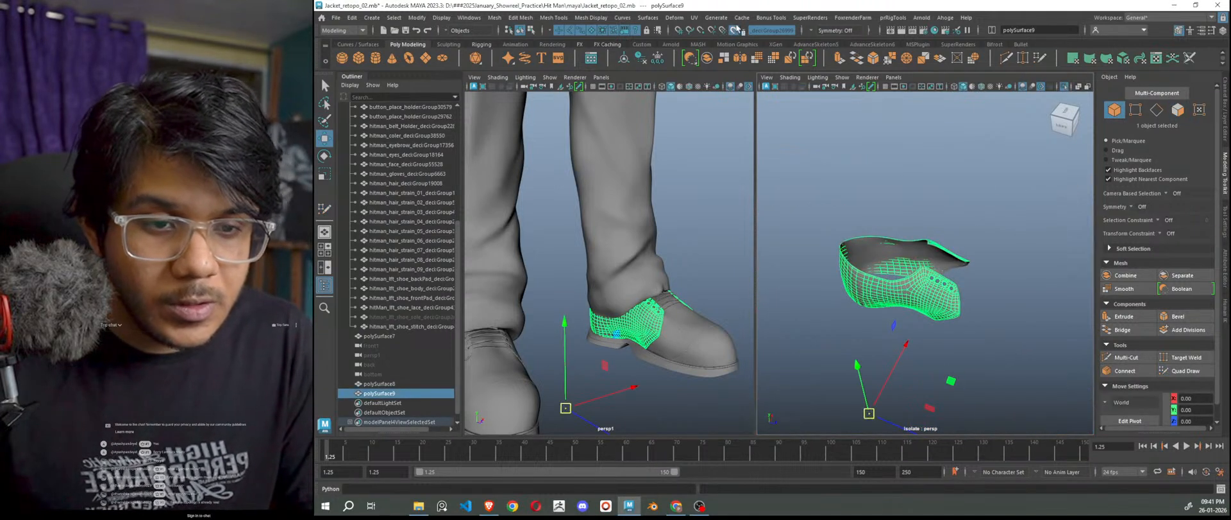
pyautogui.click(918, 303)
pyautogui.click(1000, 347)
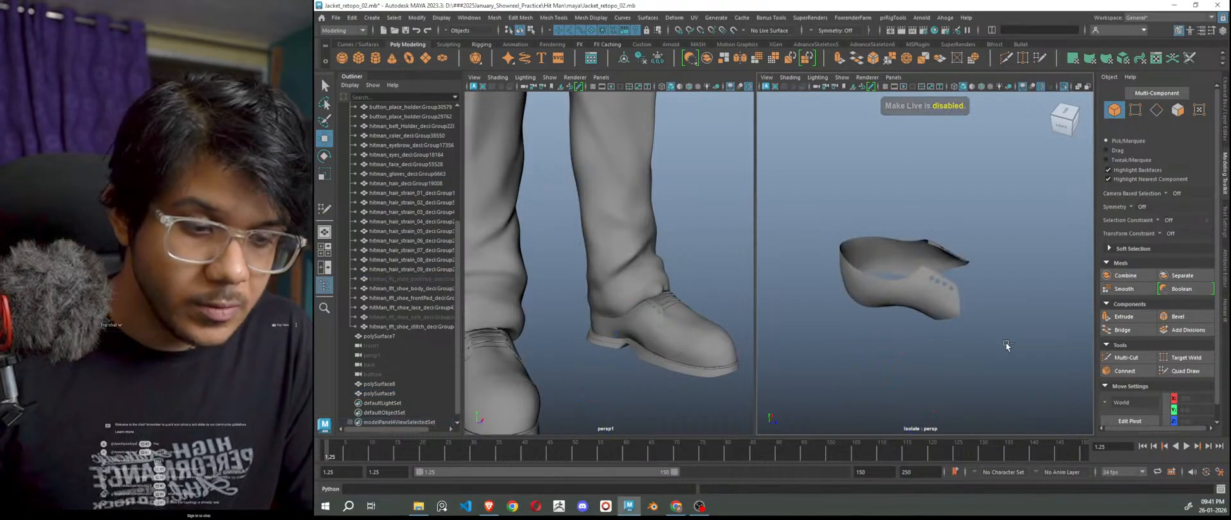
# Exit isolation and inspect the retopologized back pad's fit against the shoe's laces, stitching and sole.
pyautogui.hotkey('ctrl', '1')
pyautogui.scroll(10, 1002, 351)
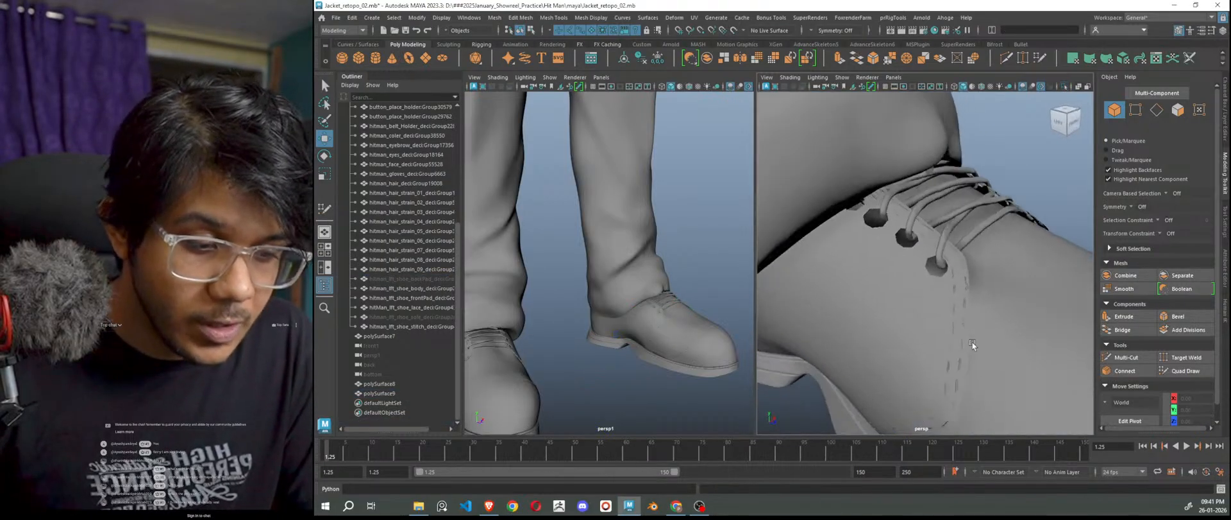
pyautogui.scroll(5, 993, 360)
pyautogui.keyDown('alt'); pyautogui.moveTo(1004, 380); pyautogui.dragTo(956, 334, button='middle'); pyautogui.keyUp('alt')
pyautogui.click(858, 220)
pyautogui.keyDown('alt'); pyautogui.moveTo(849, 265); pyautogui.dragTo(878, 270); pyautogui.keyUp('alt')
pyautogui.scroll(-10, 880, 281)
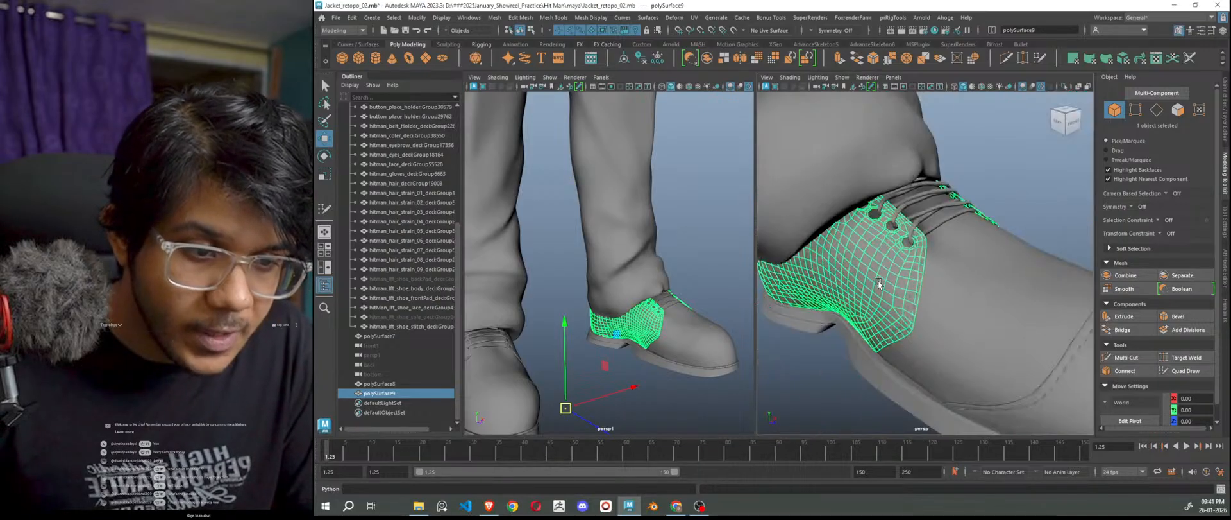
pyautogui.keyDown('alt'); pyautogui.moveTo(915, 324); pyautogui.dragTo(841, 334); pyautogui.keyUp('alt')
pyautogui.scroll(6, 841, 333)
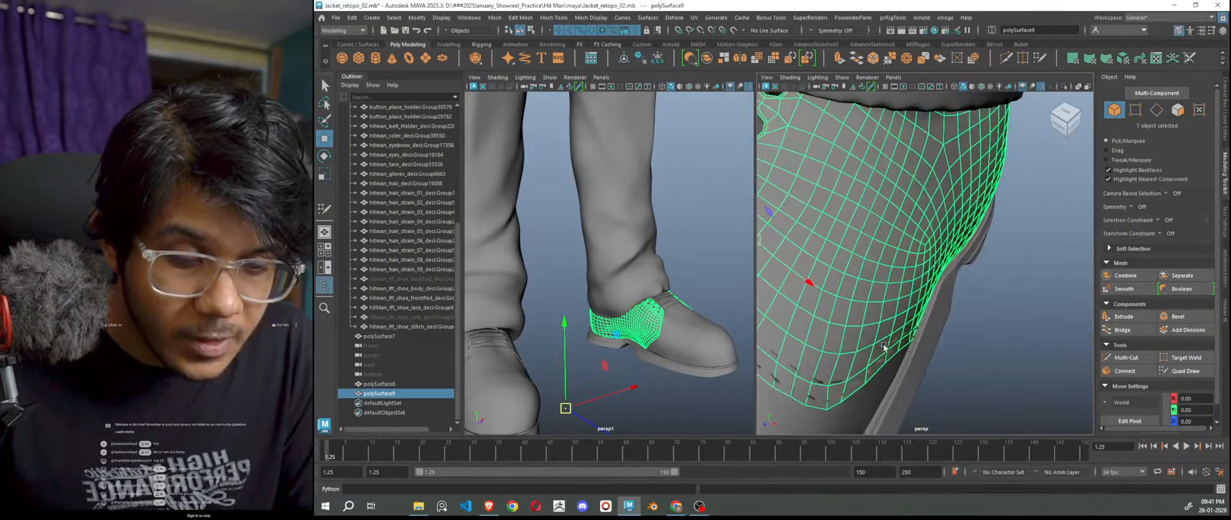
pyautogui.keyDown('alt'); pyautogui.moveTo(846, 321); pyautogui.dragTo(959, 337, button='middle'); pyautogui.keyUp('alt')
pyautogui.keyDown('alt'); pyautogui.moveTo(958, 337); pyautogui.dragTo(988, 347); pyautogui.keyUp('alt')
pyautogui.scroll(5, 987, 347)
pyautogui.keyDown('alt'); pyautogui.moveTo(987, 315); pyautogui.dragTo(937, 331, button='middle'); pyautogui.keyUp('alt')
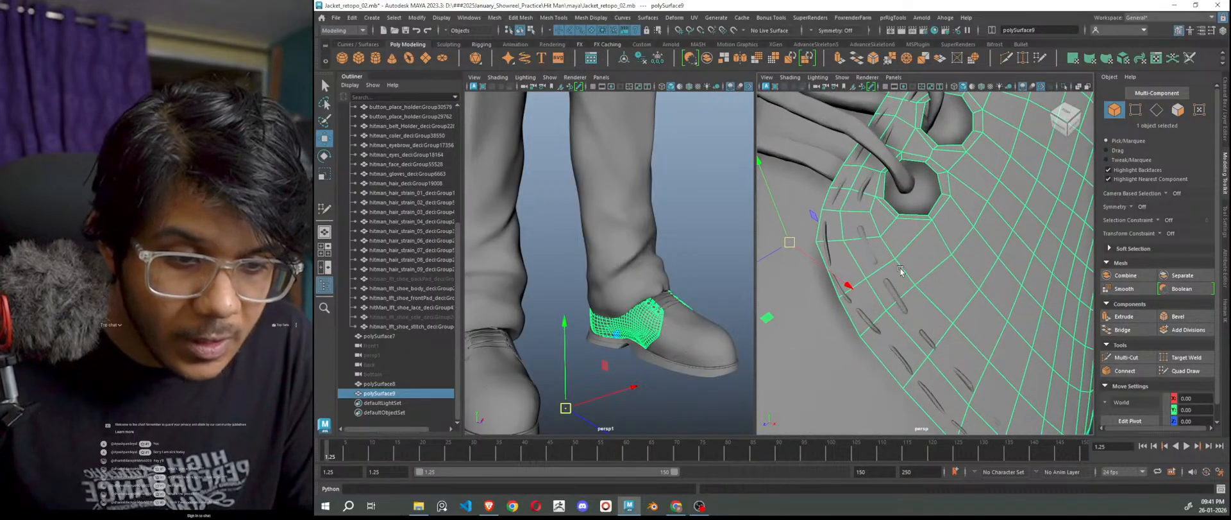
# Show the hidden reference back pad and select it with the overlapping retopologized mesh, leaving the shoe body out of the selection.
pyautogui.click(411, 279)
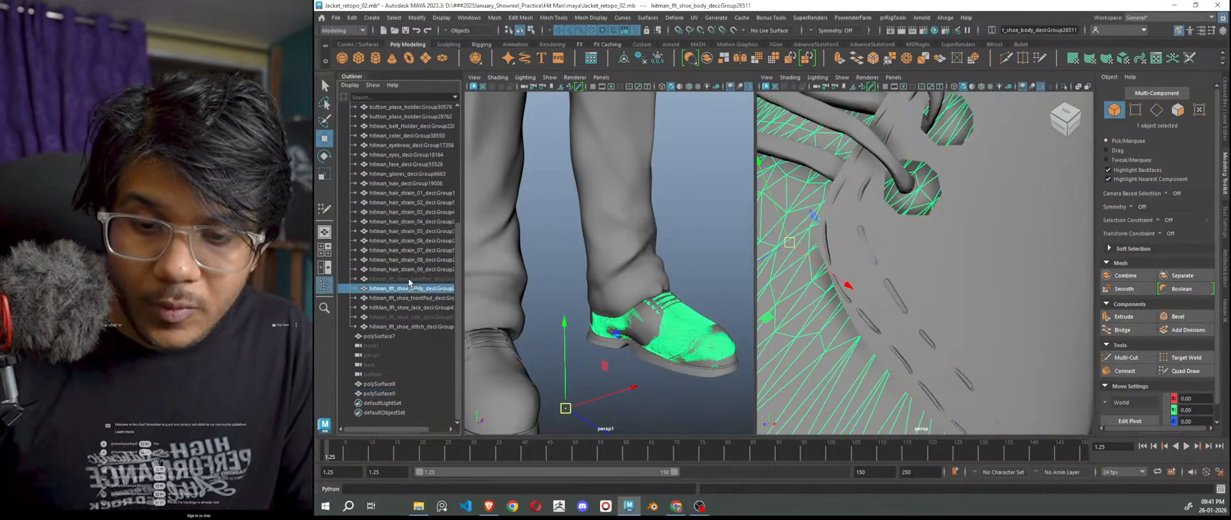
pyautogui.press('h')
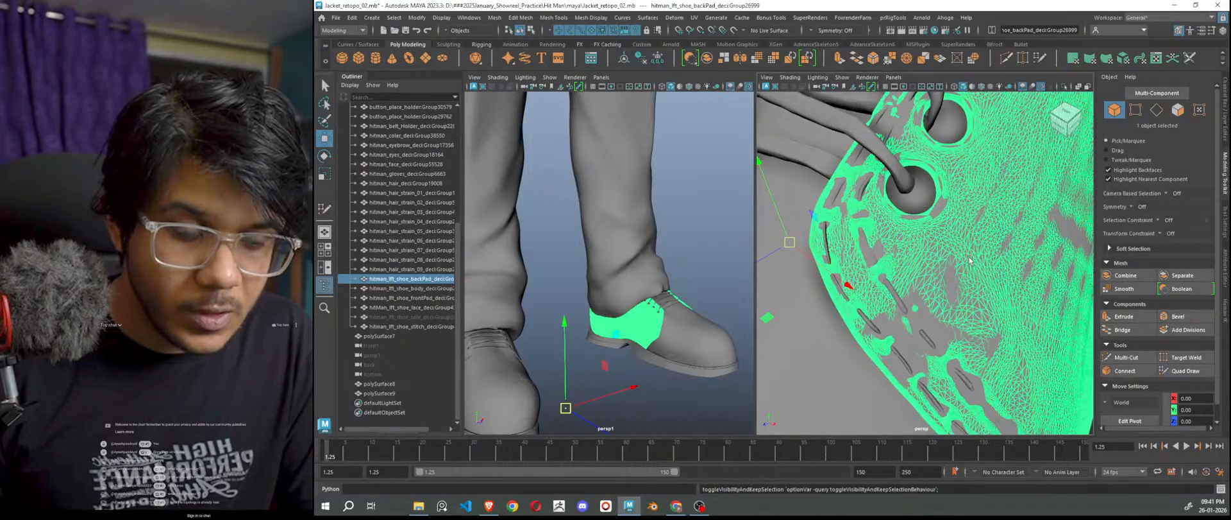
pyautogui.click(932, 323)
pyautogui.click(947, 316)
pyautogui.moveTo(960, 245); pyautogui.dragTo(991, 290)
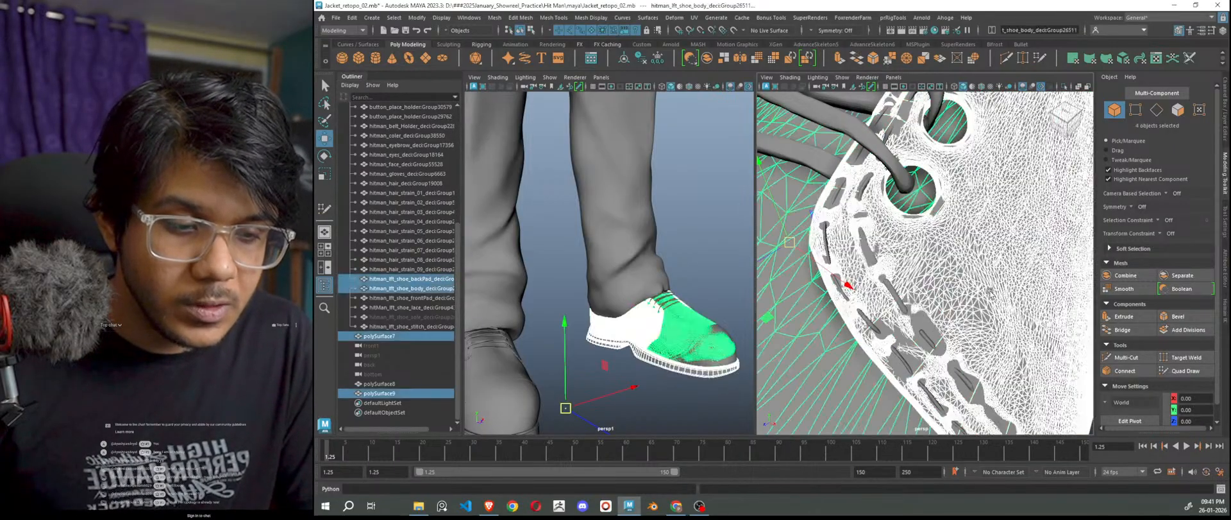
pyautogui.keyDown('shift'); pyautogui.click(830, 356); pyautogui.keyUp('shift')
pyautogui.scroll(-5, 1026, 343)
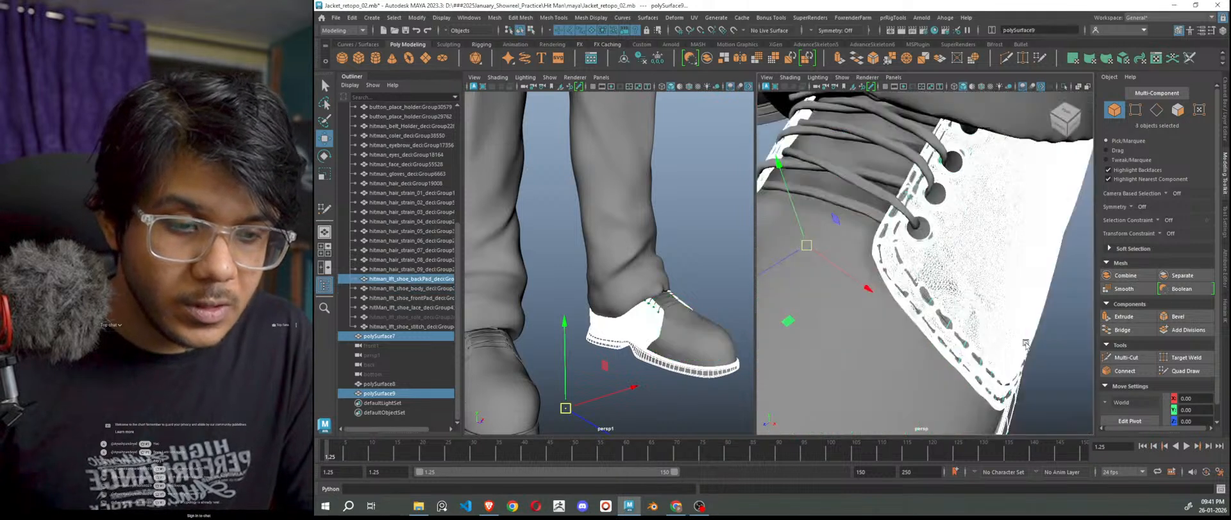
# Remove the sole from the selection and isolate the reference back pad together with its retopologized mesh.
pyautogui.hotkey('ctrl', '1')
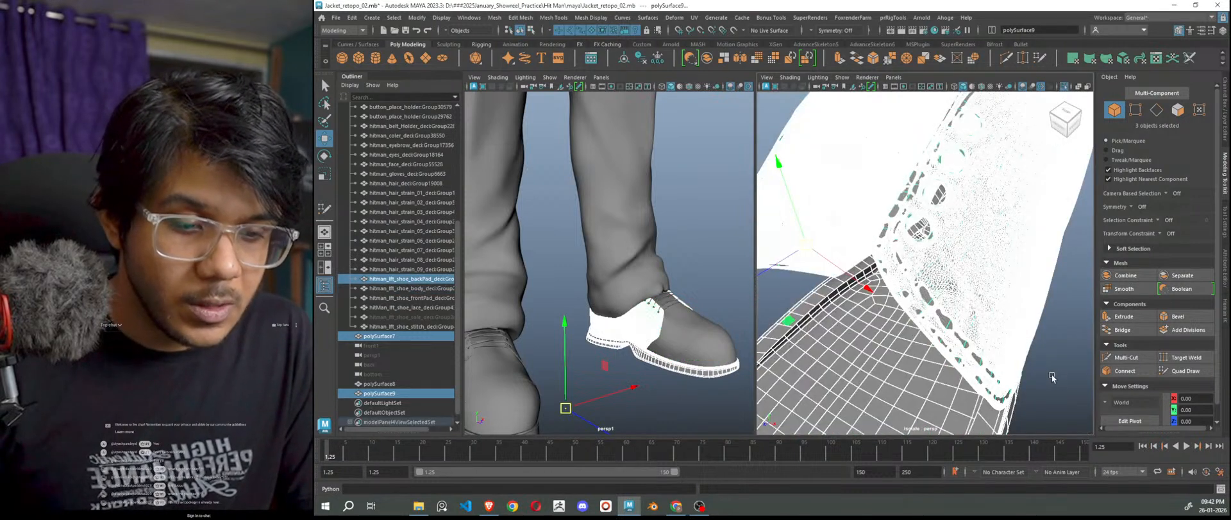
pyautogui.hotkey('ctrl', '1')
pyautogui.scroll(-4, 906, 388)
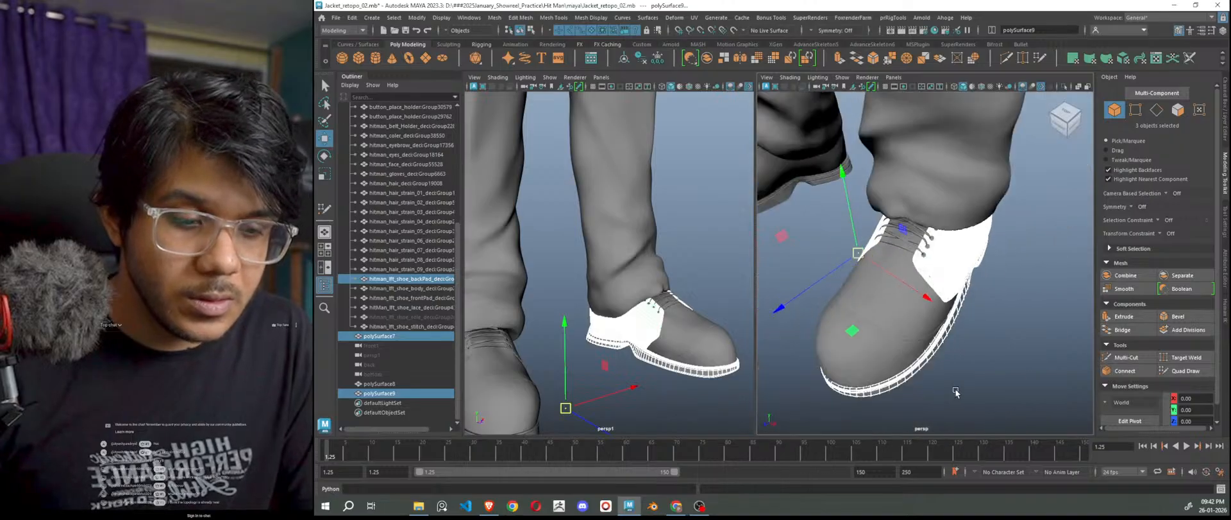
pyautogui.keyDown('shift'); pyautogui.moveTo(955, 389); pyautogui.dragTo(903, 358); pyautogui.keyUp('shift')
pyautogui.hotkey('ctrl', 'z')
pyautogui.keyDown('ctrl'); pyautogui.moveTo(960, 387); pyautogui.dragTo(896, 354); pyautogui.keyUp('ctrl')
pyautogui.hotkey('ctrl', '1')
pyautogui.scroll(5, 964, 314)
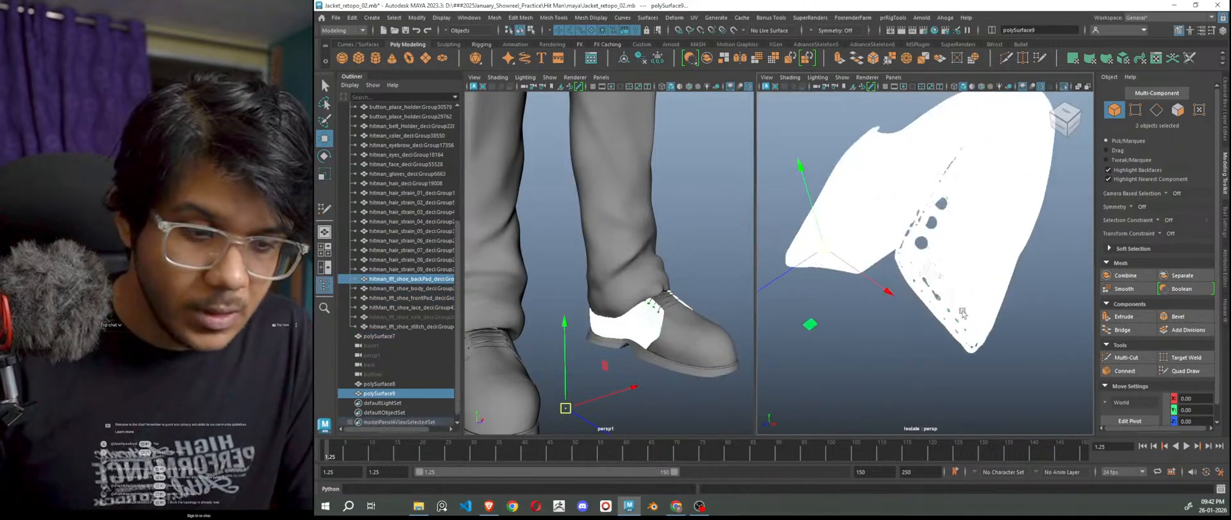
# Make the reference back pad the live surface and activate Quad Draw.
pyautogui.click(872, 371)
pyautogui.scroll(6, 1010, 257)
pyautogui.click(1010, 257)
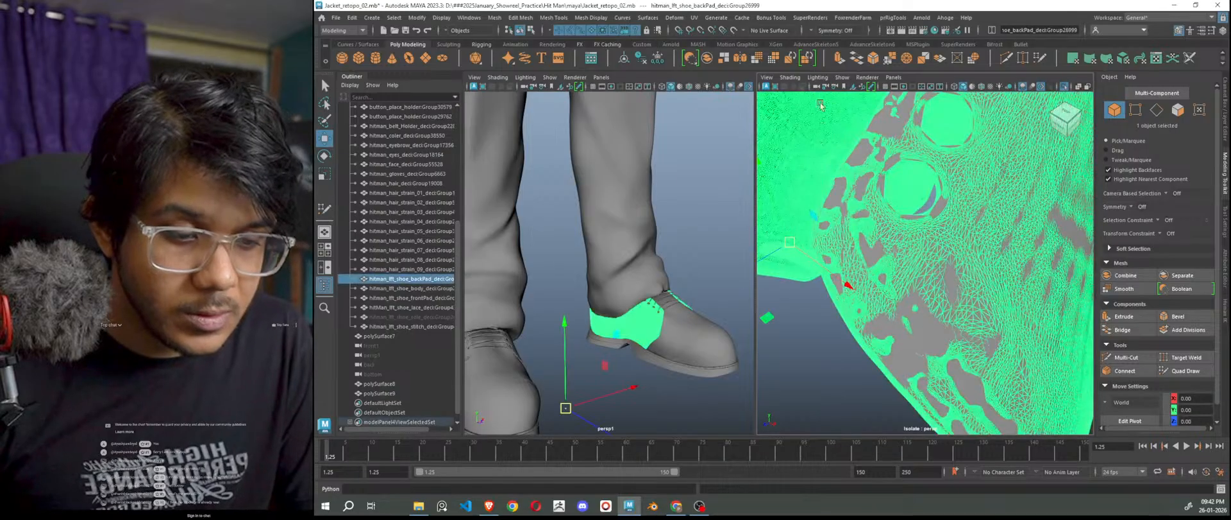
pyautogui.click(735, 30)
pyautogui.click(1185, 370)
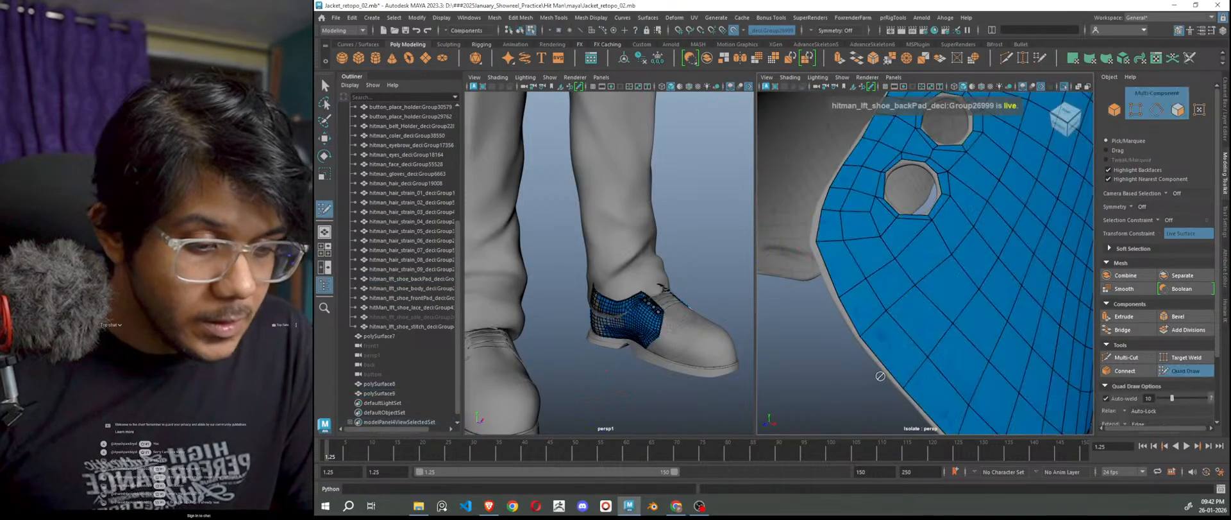
# Move the border vertices beside the lace holes, up to the pad's upper corner, onto the reference edge.
pyautogui.moveTo(836, 336)
pyautogui.keyDown('alt'); pyautogui.mouseDown()
pyautogui.moveTo(860, 362)
pyautogui.moveTo(834, 380)
pyautogui.mouseUp(); pyautogui.keyUp('alt')
pyautogui.scroll(4, 861, 365)
pyautogui.moveTo(858, 303); pyautogui.dragTo(844, 302)
pyautogui.keyDown('alt'); pyautogui.moveTo(869, 252); pyautogui.dragTo(1003, 288); pyautogui.keyUp('alt')
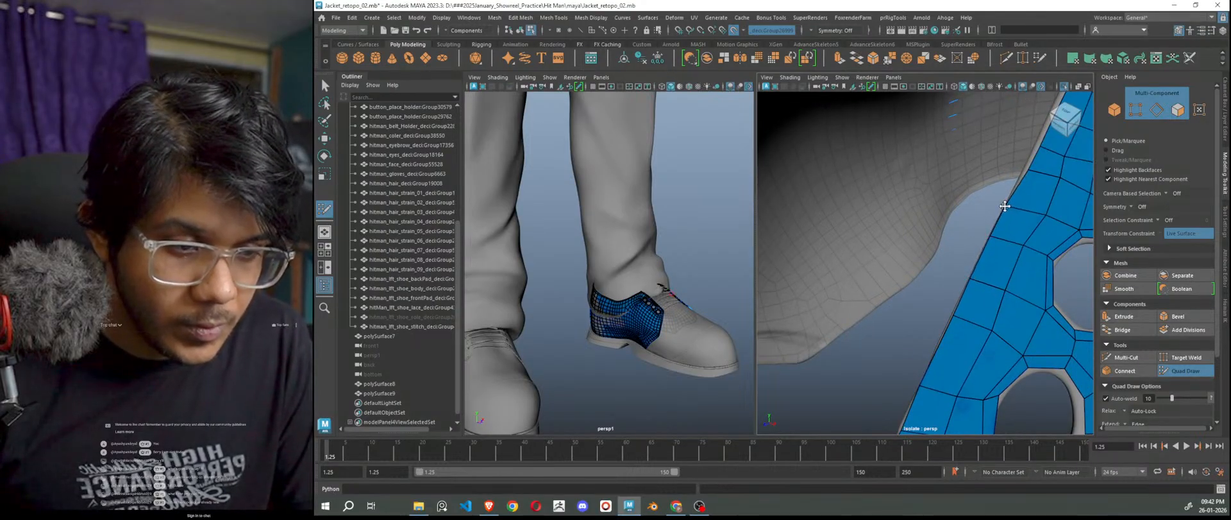
pyautogui.keyDown('alt'); pyautogui.moveTo(1031, 199); pyautogui.dragTo(951, 308); pyautogui.keyUp('alt')
pyautogui.scroll(-5, 1014, 292)
pyautogui.scroll(3, 995, 302)
pyautogui.moveTo(941, 275); pyautogui.dragTo(937, 273)
pyautogui.moveTo(968, 230)
pyautogui.mouseDown()
pyautogui.moveTo(994, 274)
pyautogui.moveTo(972, 279)
pyautogui.mouseUp()
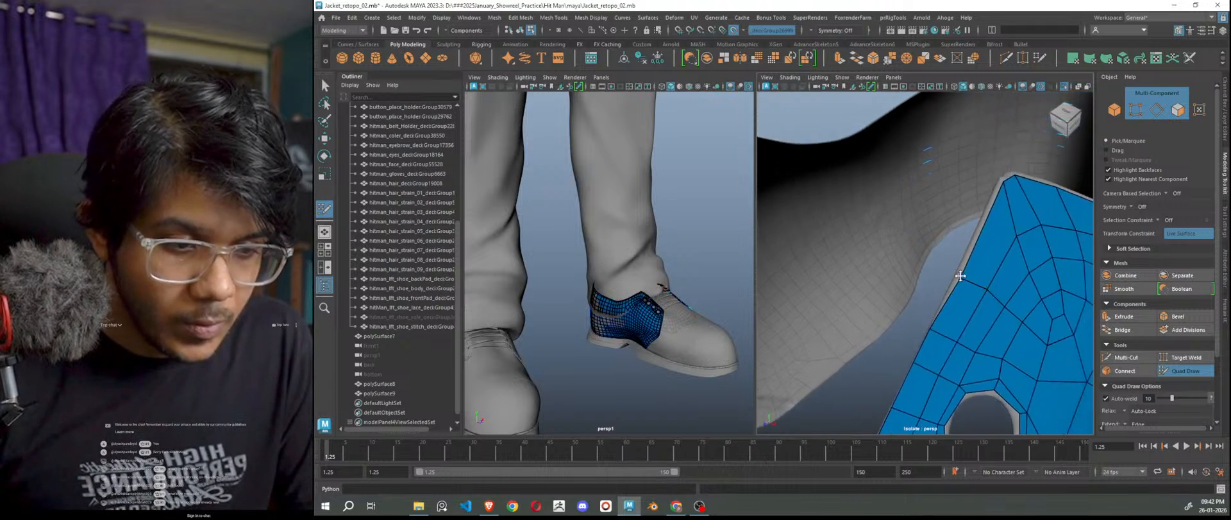
pyautogui.moveTo(1005, 185); pyautogui.dragTo(1002, 184)
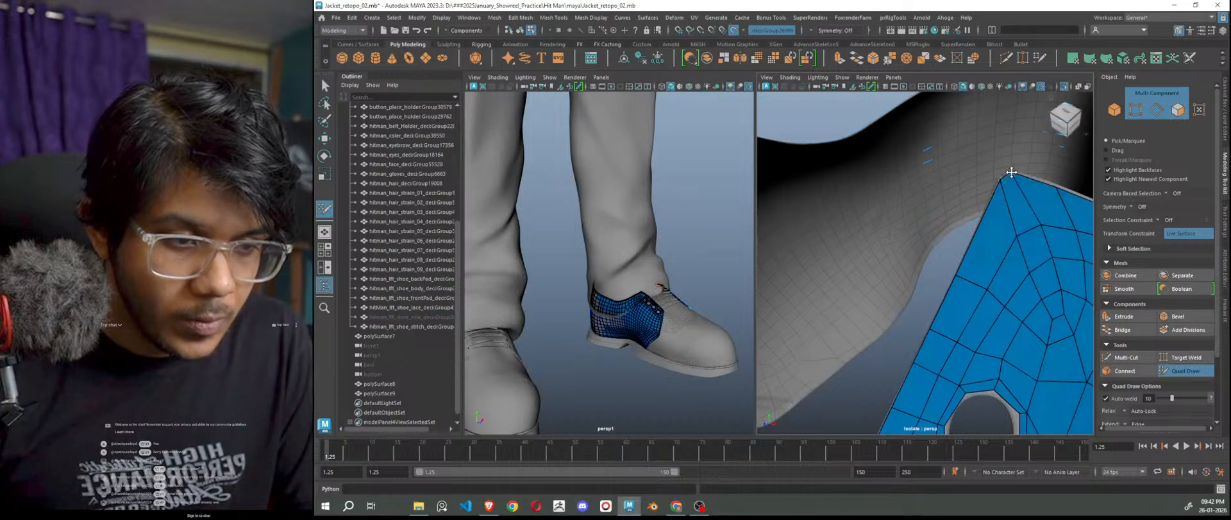
# Align the border vertices along the pad's slanted front edge below the lace holes with the reference edge.
pyautogui.keyDown('alt'); pyautogui.moveTo(1045, 291); pyautogui.dragTo(1072, 135, button='middle'); pyautogui.keyUp('alt')
pyautogui.scroll(-6, 1072, 135)
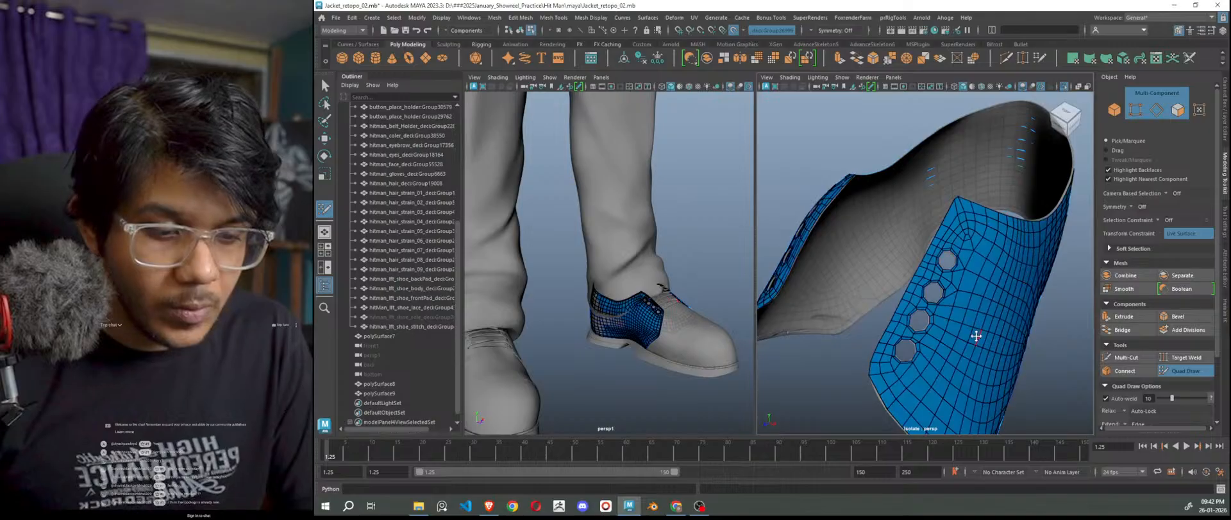
pyautogui.keyDown('alt'); pyautogui.moveTo(976, 336); pyautogui.dragTo(1018, 220, button='middle'); pyautogui.keyUp('alt')
pyautogui.scroll(5, 967, 278)
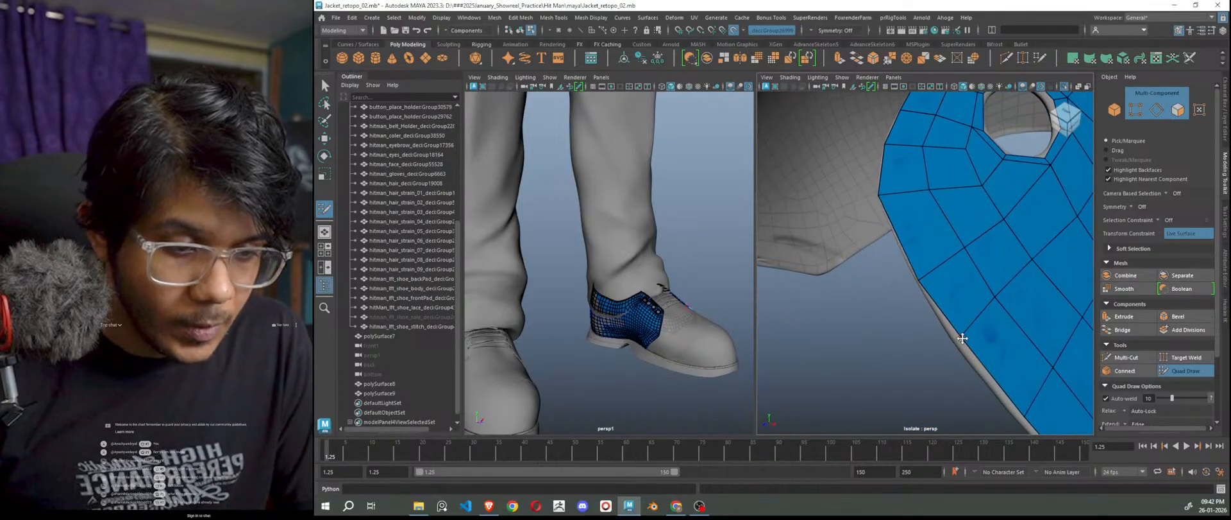
pyautogui.scroll(4, 964, 345)
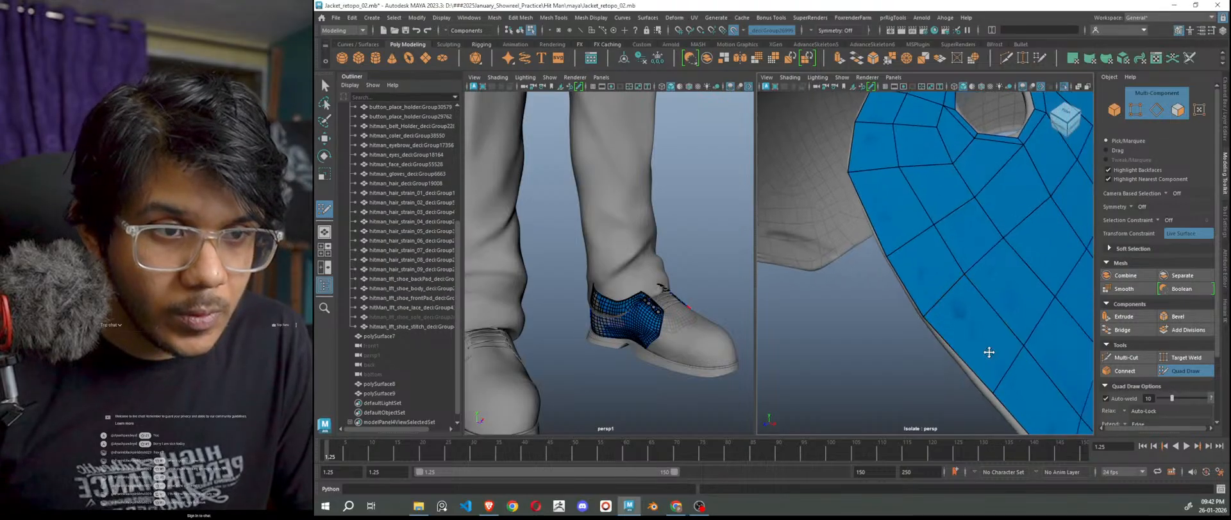
pyautogui.scroll(2, 975, 335)
pyautogui.scroll(2, 978, 334)
pyautogui.keyDown('alt'); pyautogui.moveTo(992, 376); pyautogui.dragTo(993, 337, button='middle'); pyautogui.keyUp('alt')
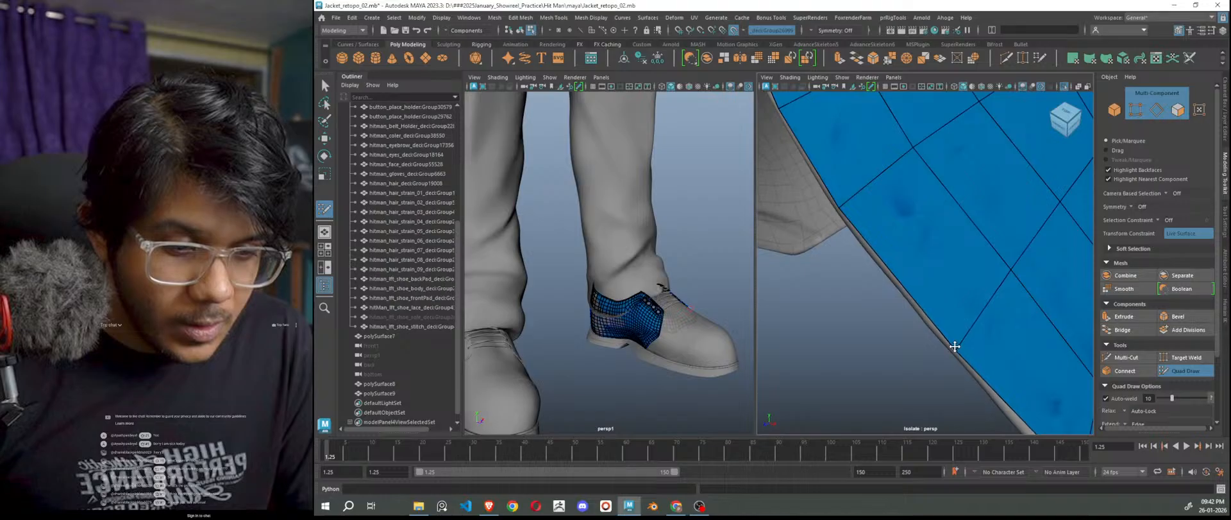
pyautogui.scroll(-5, 1001, 353)
pyautogui.keyDown('alt'); pyautogui.moveTo(998, 352); pyautogui.dragTo(1001, 352); pyautogui.keyUp('alt')
pyautogui.scroll(4, 991, 346)
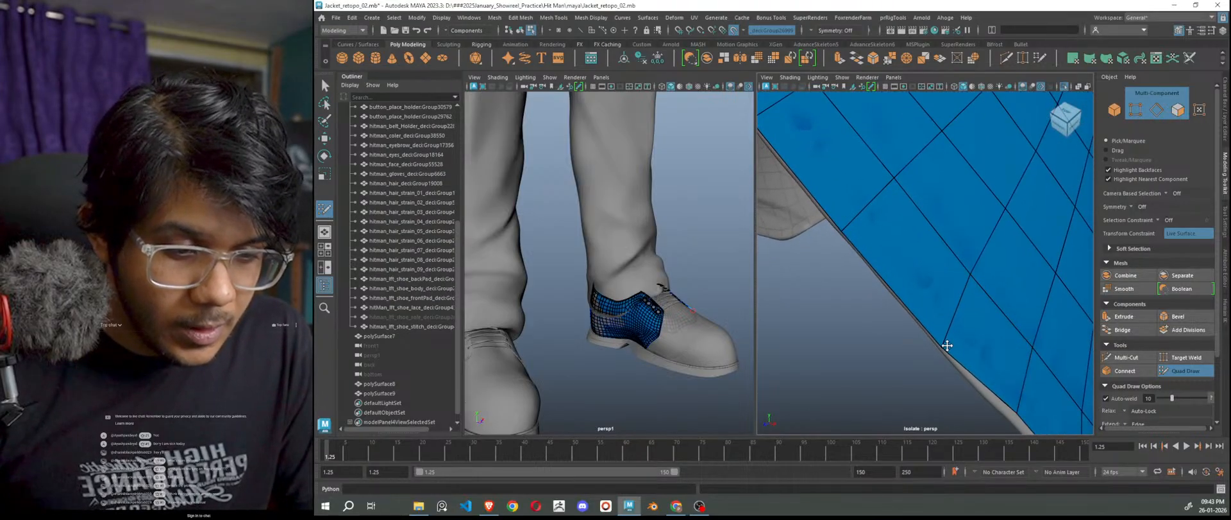
pyautogui.keyDown('alt'); pyautogui.moveTo(991, 372); pyautogui.dragTo(927, 323); pyautogui.keyUp('alt')
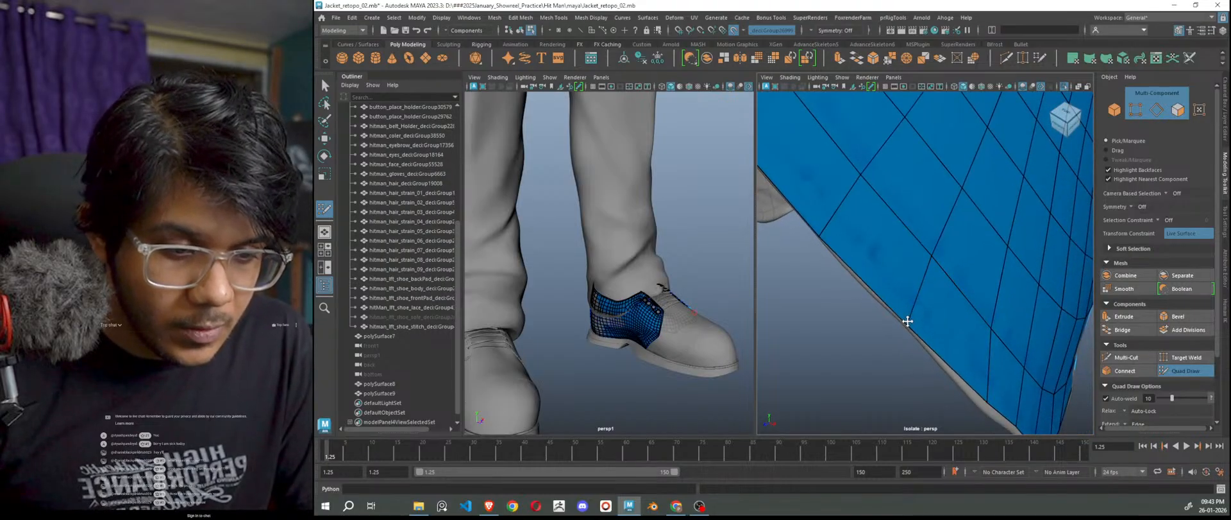
pyautogui.scroll(-6, 921, 347)
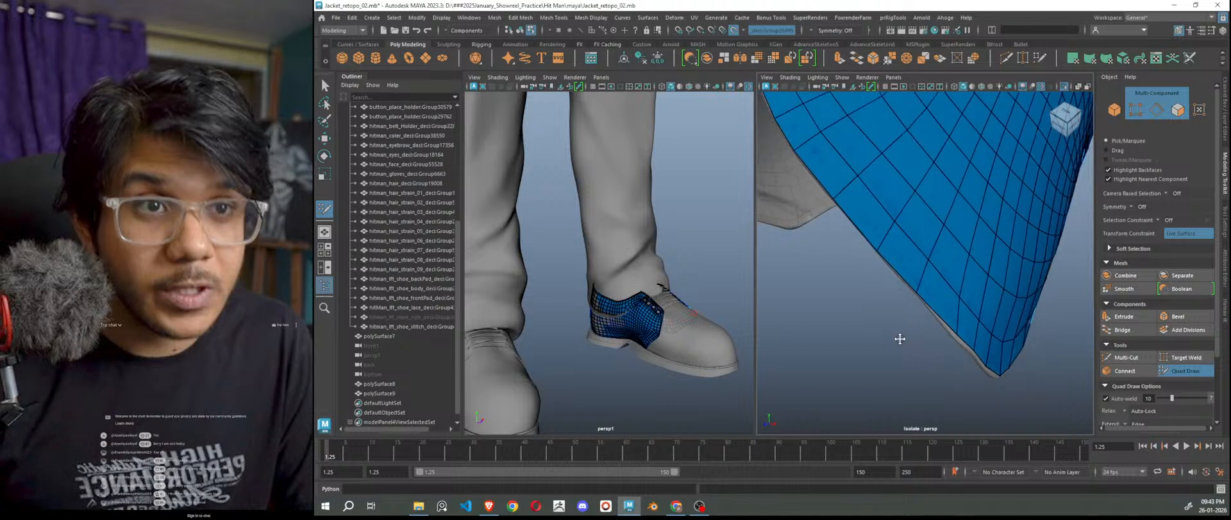
# Fit the border vertices around the pad's lower front corner and the start of its bottom edge to the reference.
pyautogui.moveTo(894, 340)
pyautogui.keyDown('alt'); pyautogui.mouseDown()
pyautogui.moveTo(909, 349)
pyautogui.moveTo(887, 344)
pyautogui.moveTo(901, 327)
pyautogui.mouseUp(); pyautogui.keyUp('alt')
pyautogui.scroll(6, 911, 339)
pyautogui.keyDown('alt'); pyautogui.moveTo(915, 340); pyautogui.dragTo(939, 352, button='middle'); pyautogui.keyUp('alt')
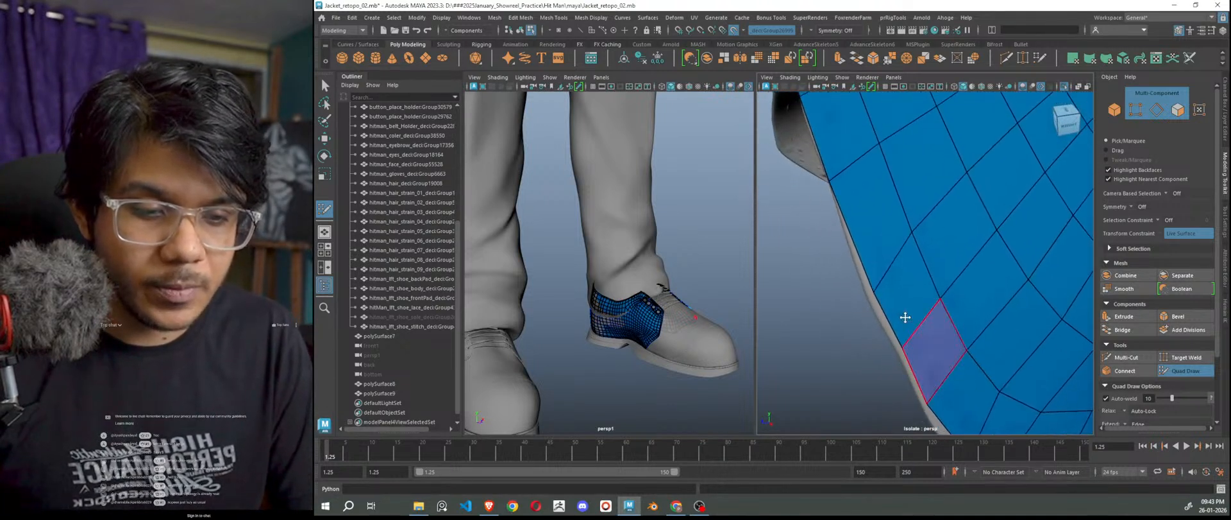
pyautogui.moveTo(876, 290); pyautogui.dragTo(869, 293)
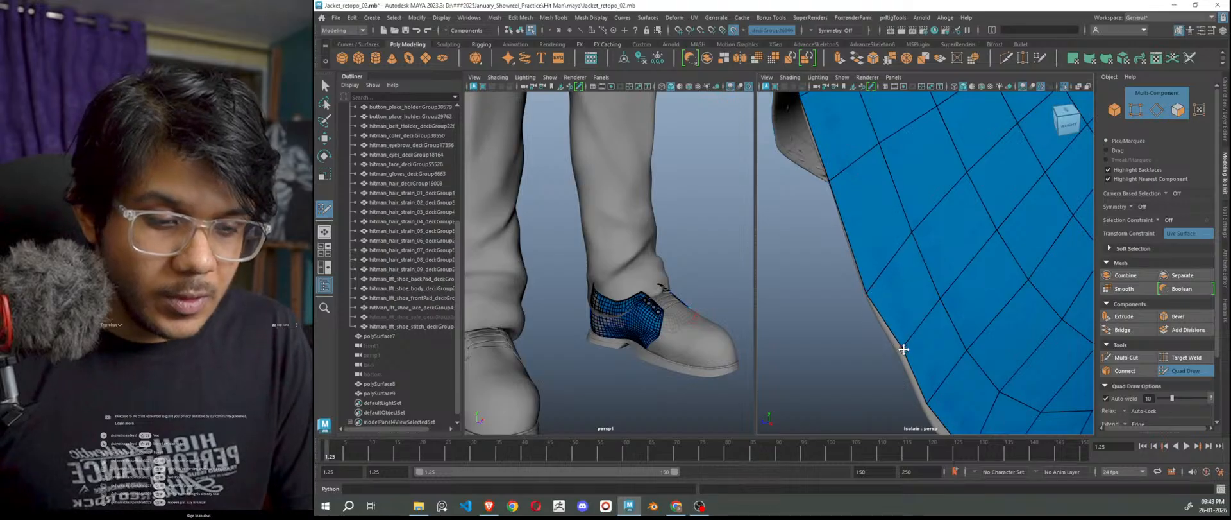
pyautogui.scroll(-4, 952, 370)
pyautogui.keyDown('alt'); pyautogui.moveTo(929, 360); pyautogui.dragTo(877, 341); pyautogui.keyUp('alt')
pyautogui.keyDown('alt'); pyautogui.moveTo(877, 340); pyautogui.dragTo(908, 336, button='middle'); pyautogui.keyUp('alt')
pyautogui.scroll(5, 907, 334)
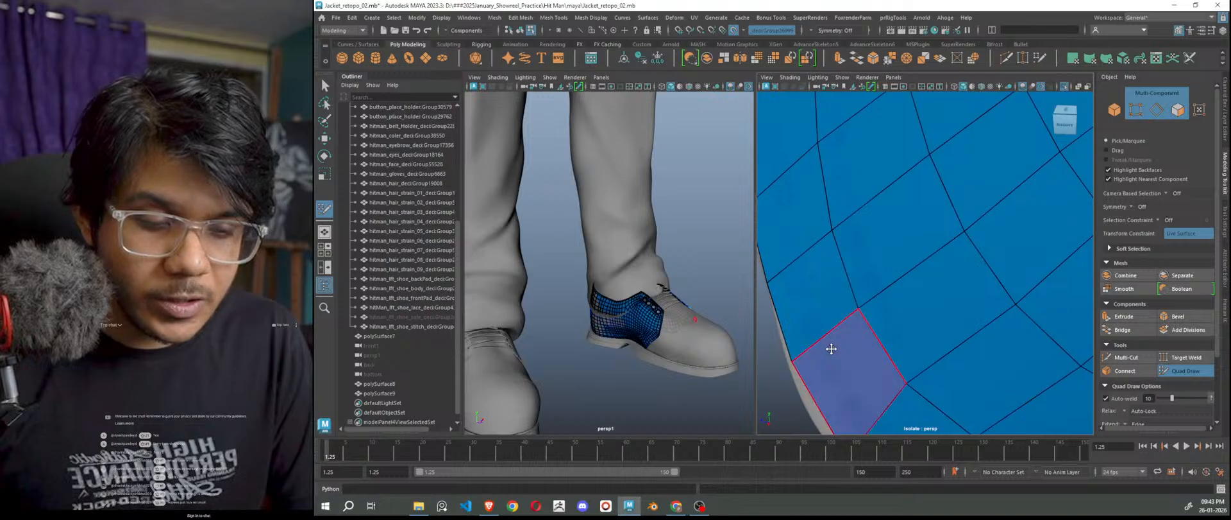
pyautogui.keyDown('alt'); pyautogui.moveTo(766, 279); pyautogui.dragTo(906, 278, button='middle'); pyautogui.keyUp('alt')
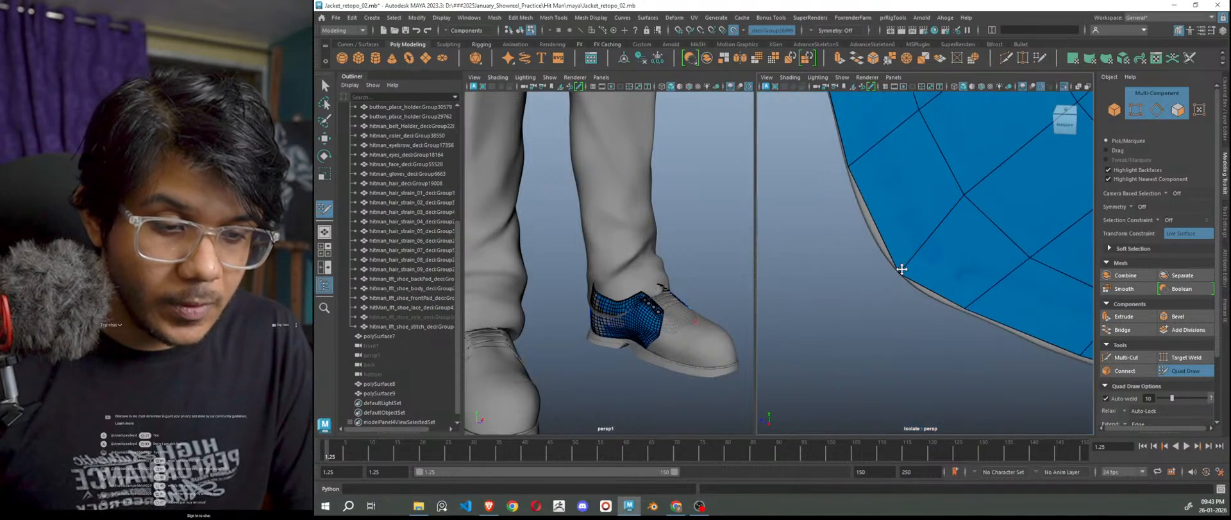
pyautogui.moveTo(964, 304); pyautogui.dragTo(964, 308)
pyautogui.keyDown('alt'); pyautogui.moveTo(1086, 379); pyautogui.dragTo(976, 350, button='middle'); pyautogui.keyUp('alt')
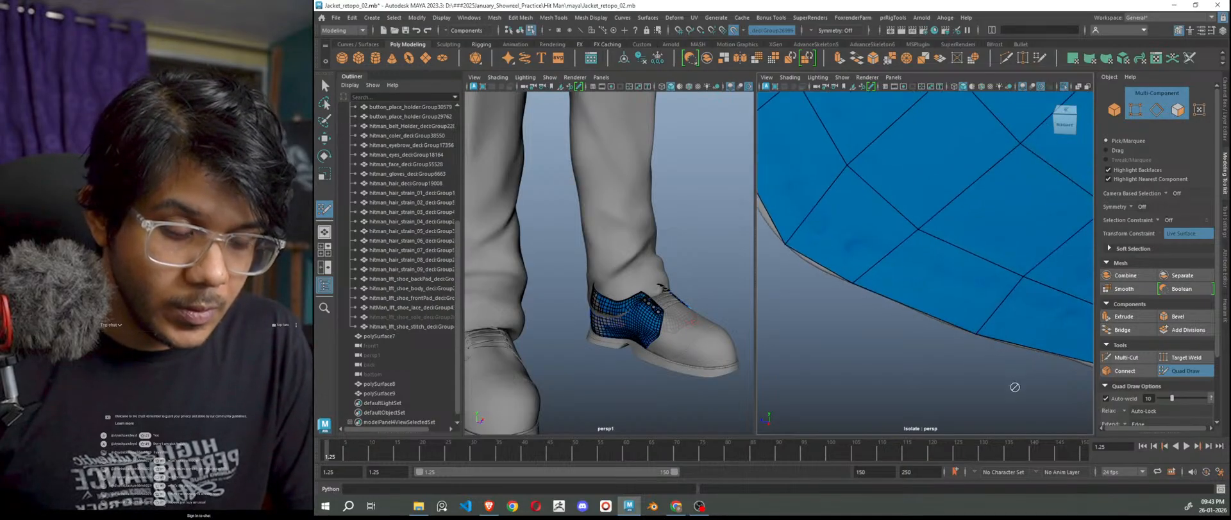
# Pull the vertices around the pointed part of the pad's bottom edge onto the reference border.
pyautogui.scroll(2, 976, 323)
pyautogui.scroll(-4, 993, 359)
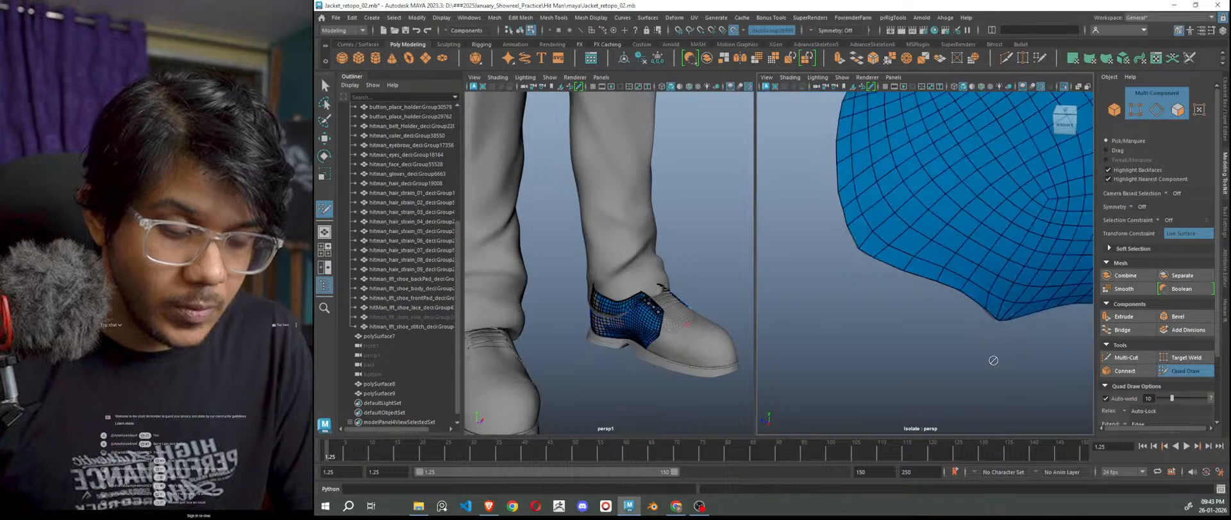
pyautogui.scroll(5, 1001, 353)
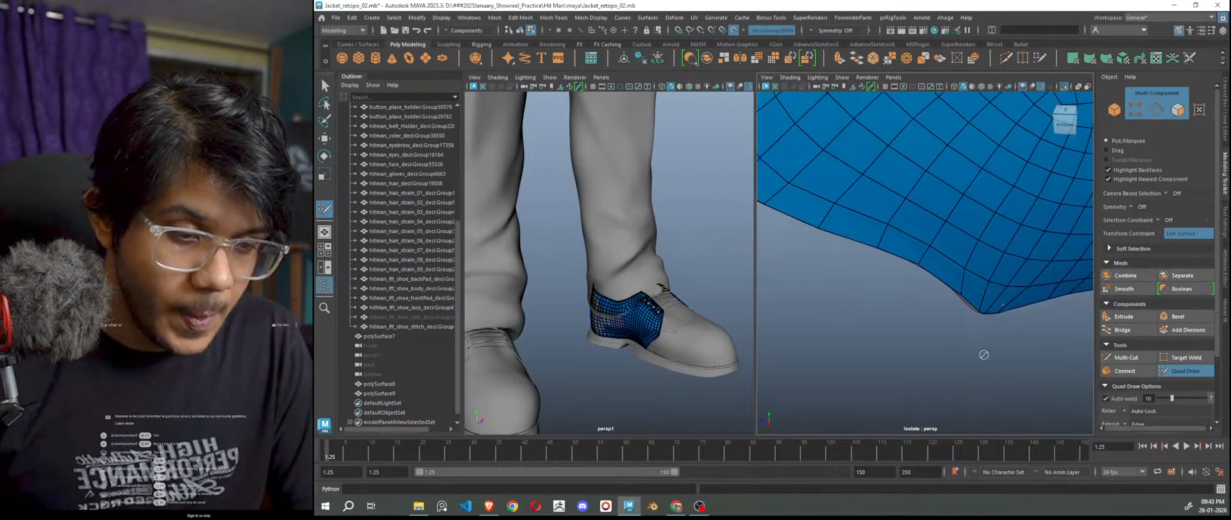
pyautogui.keyDown('alt'); pyautogui.moveTo(980, 352); pyautogui.dragTo(976, 349); pyautogui.keyUp('alt')
pyautogui.moveTo(961, 227); pyautogui.dragTo(957, 226)
pyautogui.moveTo(993, 271); pyautogui.dragTo(988, 273)
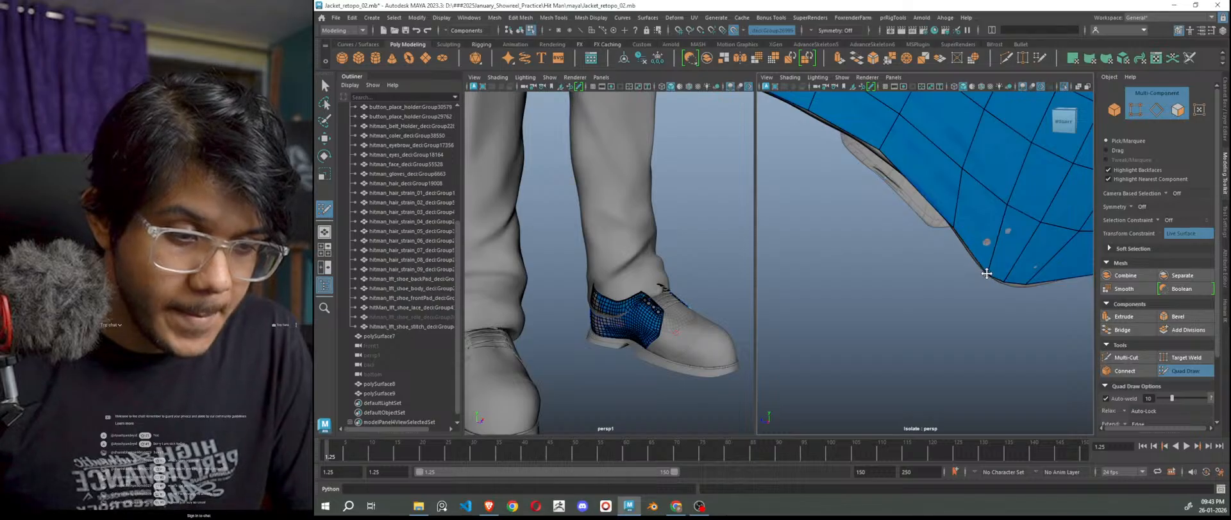
pyautogui.moveTo(1025, 283); pyautogui.dragTo(1033, 337)
# Insert edge loops close to the border around the pad's rounded lower corner.
pyautogui.scroll(-6, 1033, 338)
pyautogui.scroll(4, 919, 319)
pyautogui.keyDown('alt'); pyautogui.moveTo(879, 309); pyautogui.dragTo(965, 391, button='middle'); pyautogui.keyUp('alt')
pyautogui.scroll(4, 923, 321)
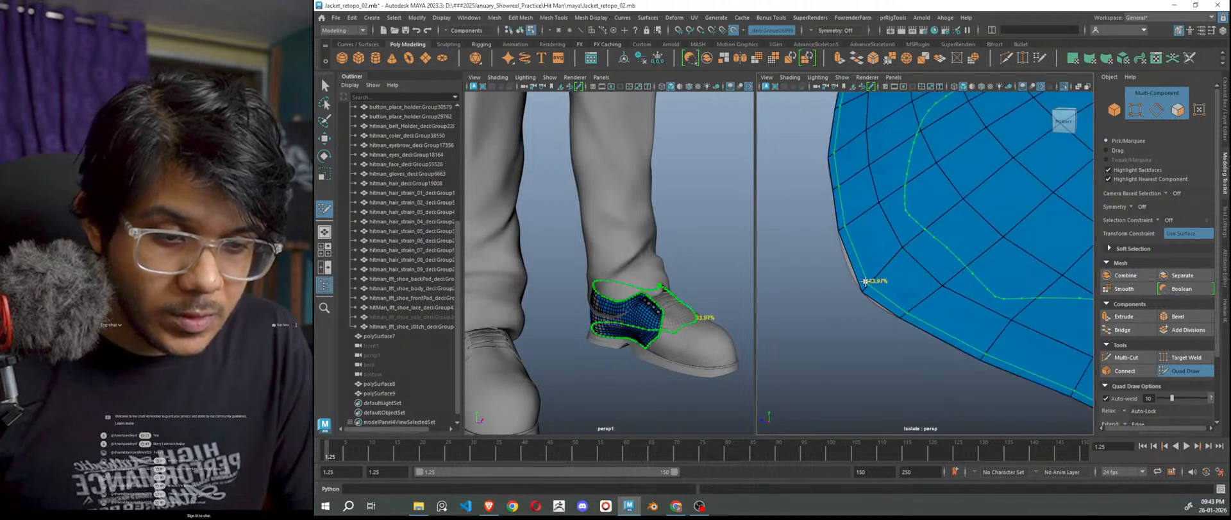
pyautogui.keyDown('ctrl'); pyautogui.click(865, 281); pyautogui.keyUp('ctrl')
pyautogui.keyDown('ctrl'); pyautogui.click(880, 274); pyautogui.keyUp('ctrl')
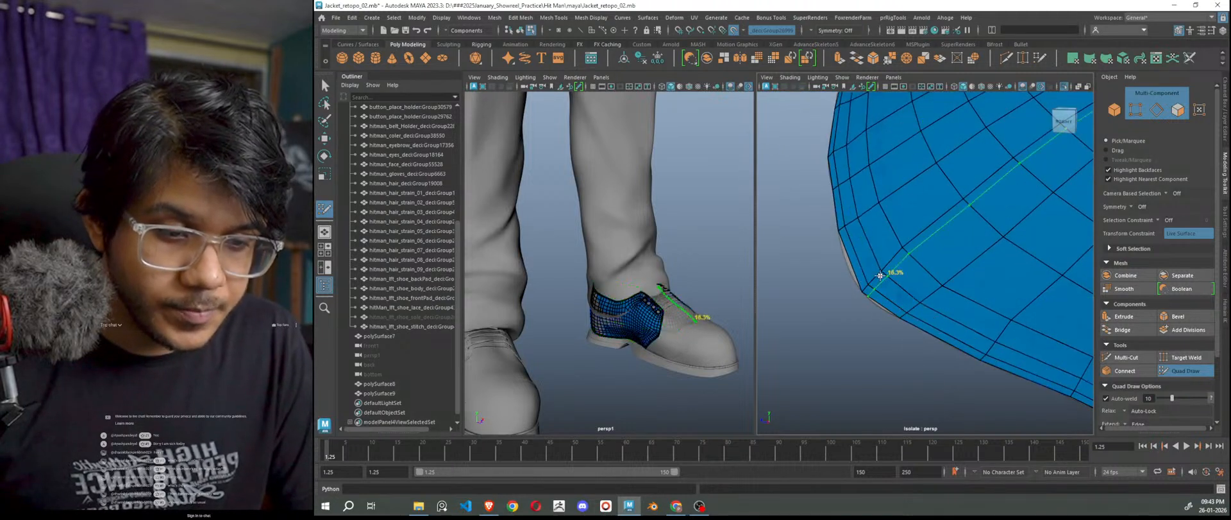
# Insert further edge loops near the border by the lowest lace hole and along the pad's slanted front edge.
pyautogui.scroll(-8, 900, 316)
pyautogui.keyDown('alt'); pyautogui.moveTo(908, 344); pyautogui.dragTo(1045, 394); pyautogui.keyUp('alt')
pyautogui.scroll(8, 1014, 336)
pyautogui.keyDown('alt'); pyautogui.moveTo(989, 286); pyautogui.dragTo(941, 372, button='middle'); pyautogui.keyUp('alt')
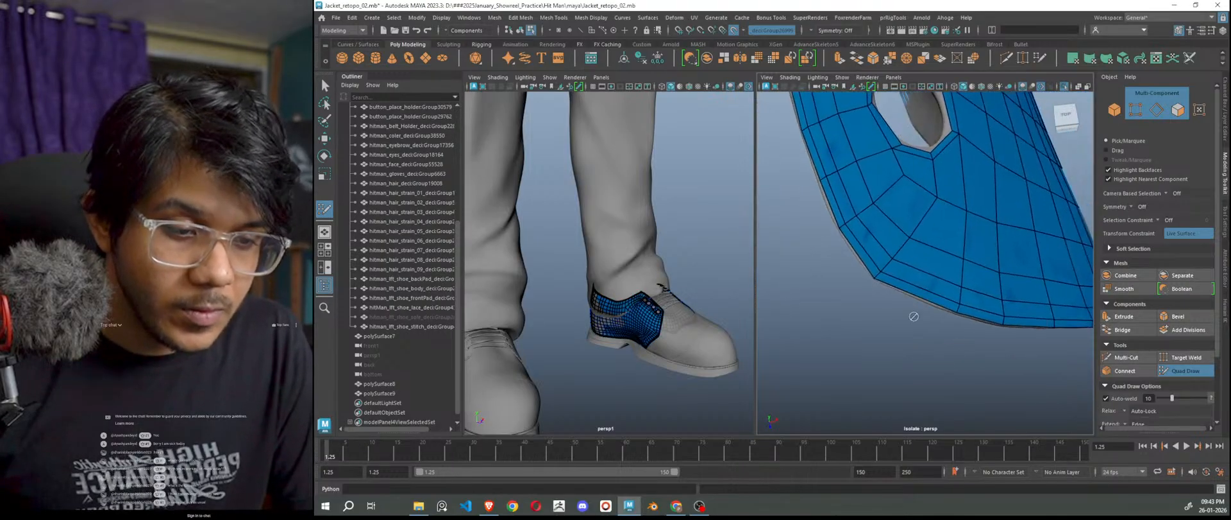
pyautogui.scroll(3, 863, 306)
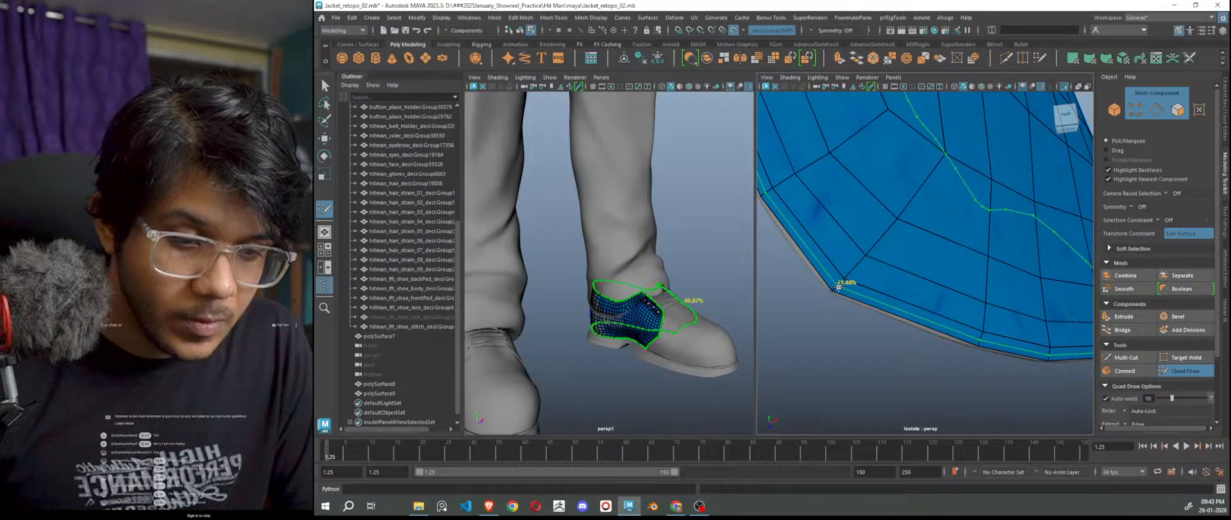
pyautogui.keyDown('ctrl'); pyautogui.click(915, 181); pyautogui.keyUp('ctrl')
pyautogui.scroll(-10, 911, 231)
pyautogui.keyDown('alt'); pyautogui.moveTo(962, 304); pyautogui.dragTo(905, 273); pyautogui.keyUp('alt')
pyautogui.keyDown('ctrl'); pyautogui.click(911, 280); pyautogui.keyUp('ctrl')
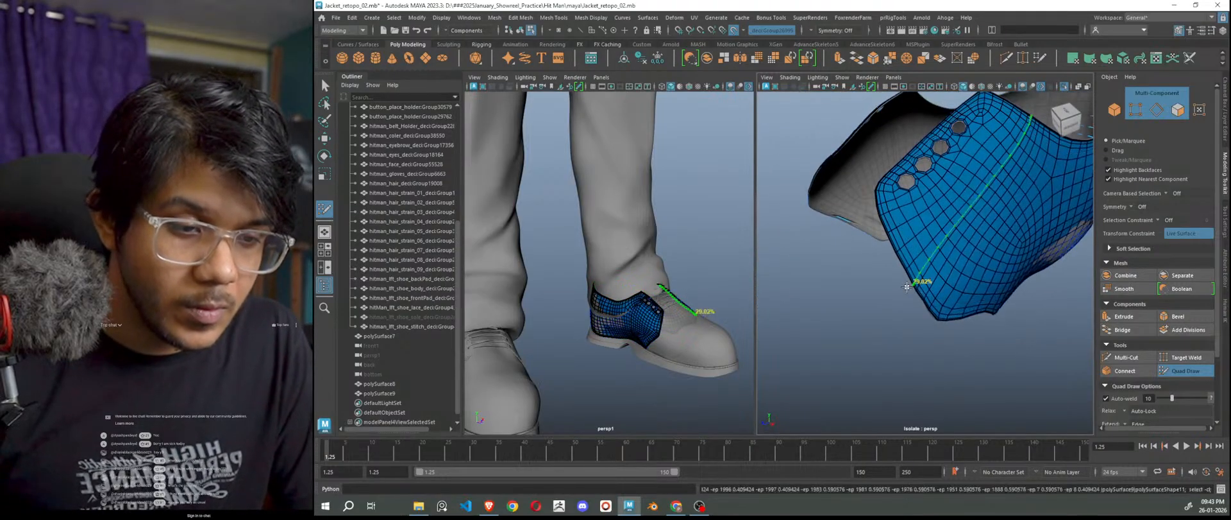
pyautogui.keyDown('ctrl'); pyautogui.click(891, 198); pyautogui.keyUp('ctrl')
# Check the added edge loops along the front edge, leave Quad Draw and return to object mode.
pyautogui.keyDown('alt'); pyautogui.moveTo(935, 275); pyautogui.dragTo(926, 328); pyautogui.keyUp('alt')
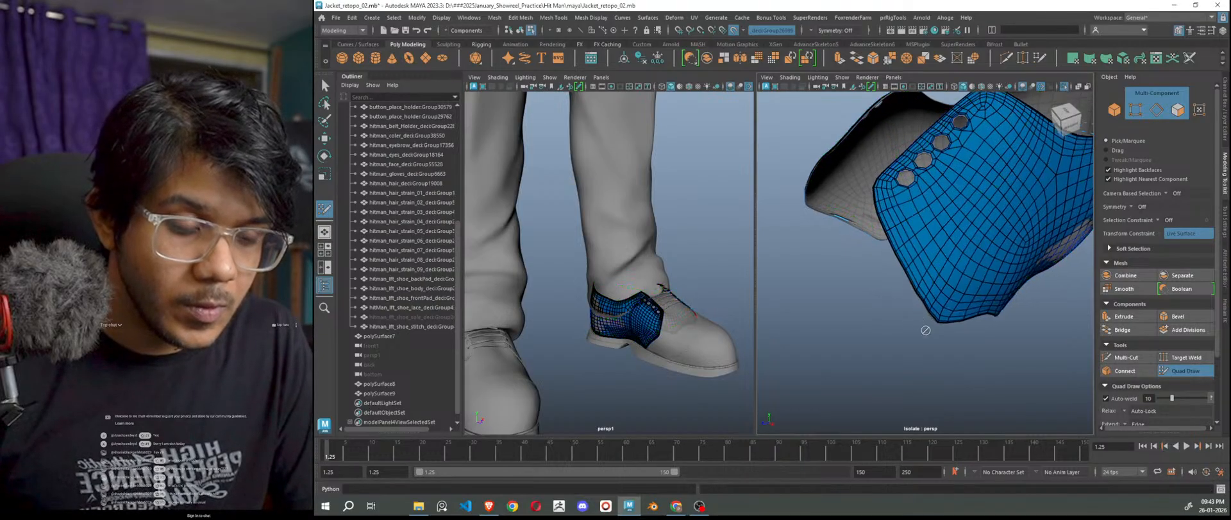
pyautogui.scroll(8, 967, 376)
pyautogui.keyDown('alt'); pyautogui.moveTo(997, 393); pyautogui.dragTo(1016, 395); pyautogui.keyUp('alt')
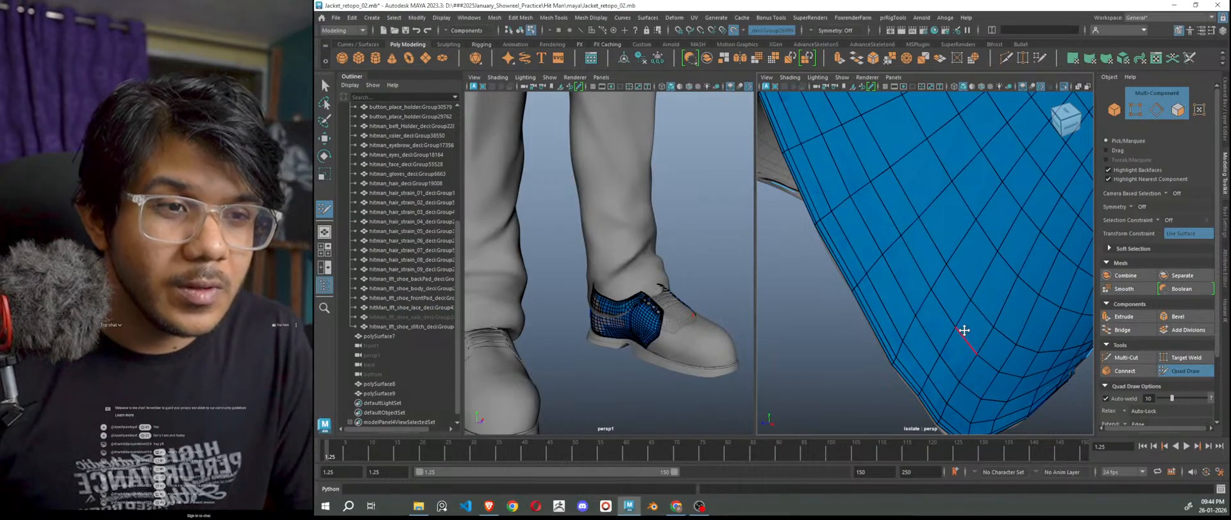
pyautogui.press('w')
pyautogui.press('f')
pyautogui.moveTo(921, 120); pyautogui.dragTo(950, 104, button='right')
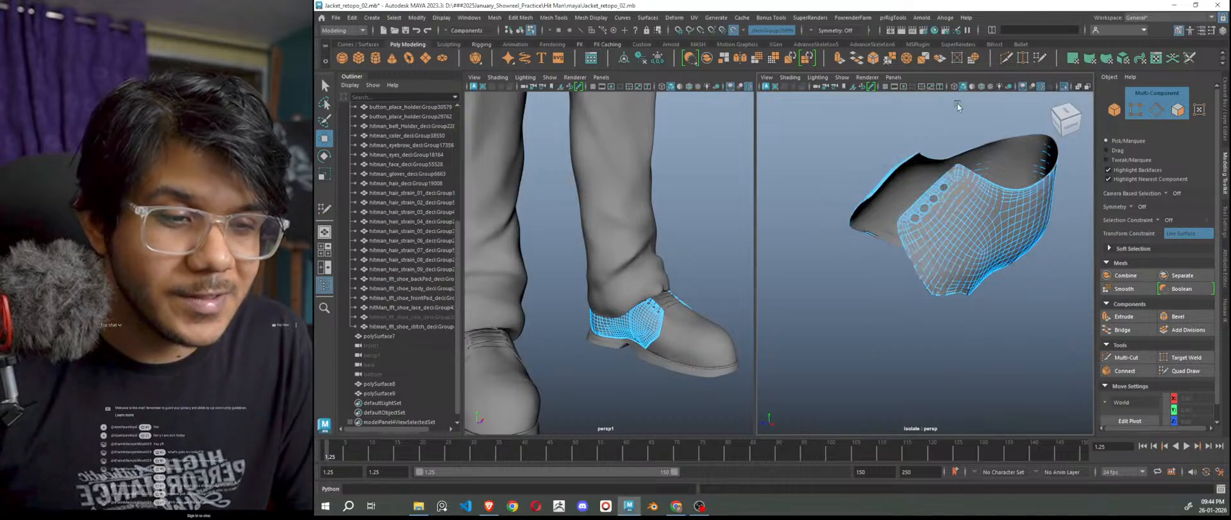
# Turn off the live surface and hide the original left shoe back pad reference mesh.
pyautogui.click(954, 110)
pyautogui.scroll(-4, 956, 260)
pyautogui.keyDown('alt'); pyautogui.moveTo(932, 335); pyautogui.dragTo(1032, 317); pyautogui.keyUp('alt')
pyautogui.scroll(5, 956, 314)
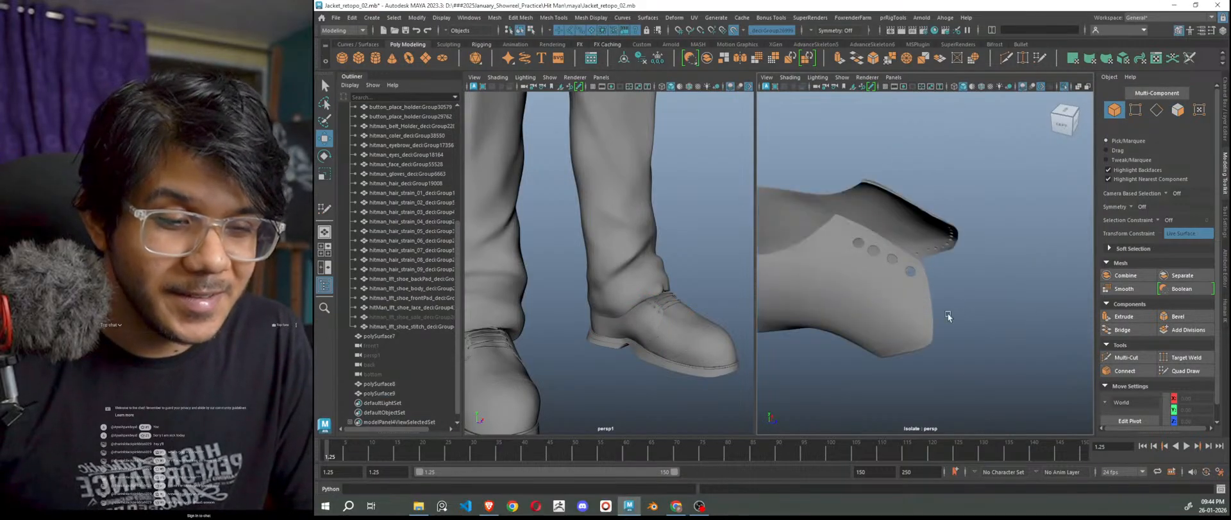
pyautogui.keyDown('alt'); pyautogui.moveTo(948, 315); pyautogui.dragTo(963, 324); pyautogui.keyUp('alt')
pyautogui.click(859, 287)
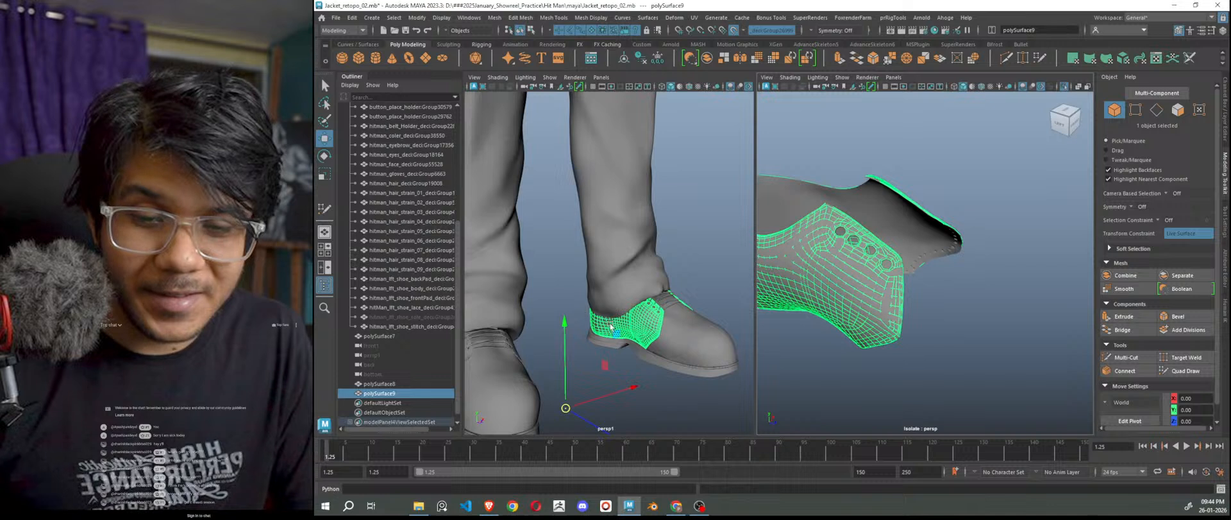
pyautogui.click(742, 31)
pyautogui.click(824, 288)
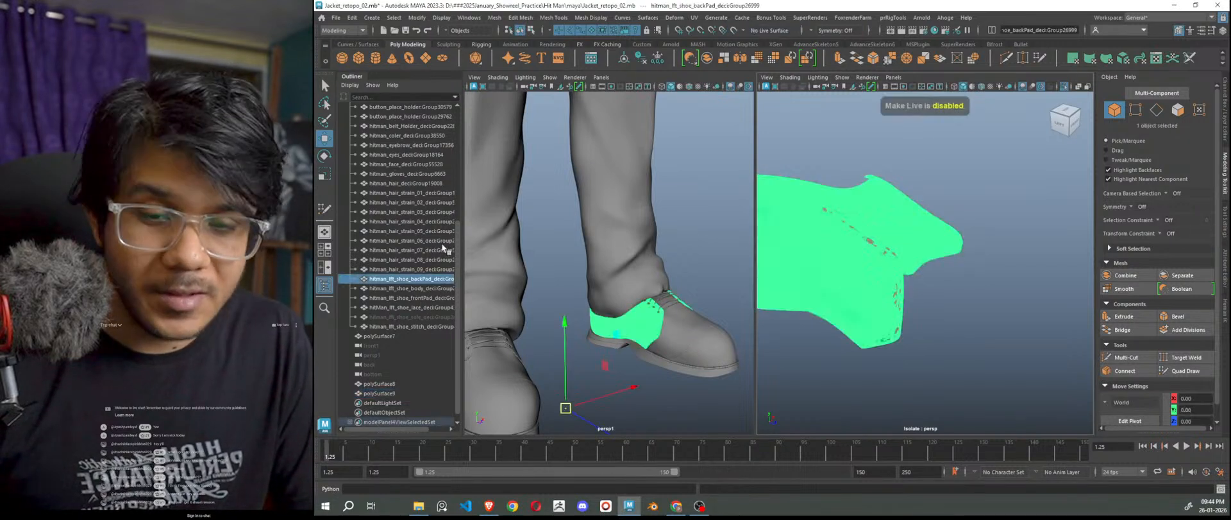
pyautogui.press('h')
pyautogui.click(992, 407)
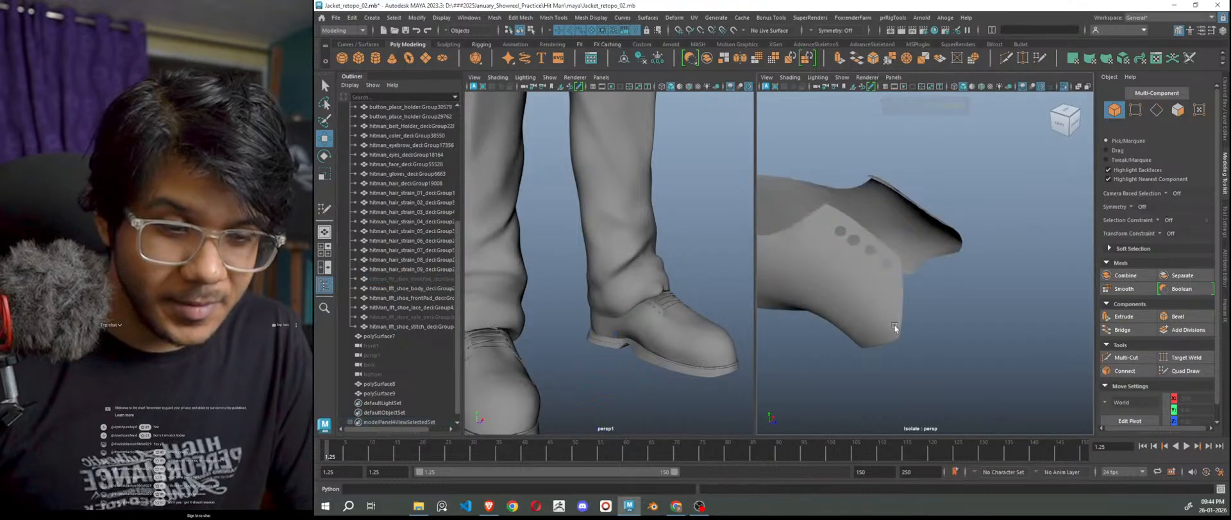
# Select the retopologized back pad, leave isolation and turn on its smooth preview.
pyautogui.click(893, 329)
pyautogui.hotkey('ctrl', '1')
pyautogui.press('3')
pyautogui.click(1013, 194)
# Examine how the smoothed pad meets the stitches below the lowest lace hole.
pyautogui.scroll(8, 918, 335)
pyautogui.keyDown('alt'); pyautogui.moveTo(899, 341); pyautogui.dragTo(937, 326, button='middle'); pyautogui.keyUp('alt')
pyautogui.scroll(8, 957, 333)
pyautogui.keyDown('alt'); pyautogui.moveTo(937, 326); pyautogui.dragTo(963, 314); pyautogui.keyUp('alt')
pyautogui.scroll(-5, 937, 333)
pyautogui.scroll(-5, 935, 332)
pyautogui.scroll(5, 874, 336)
pyautogui.scroll(8, 967, 332)
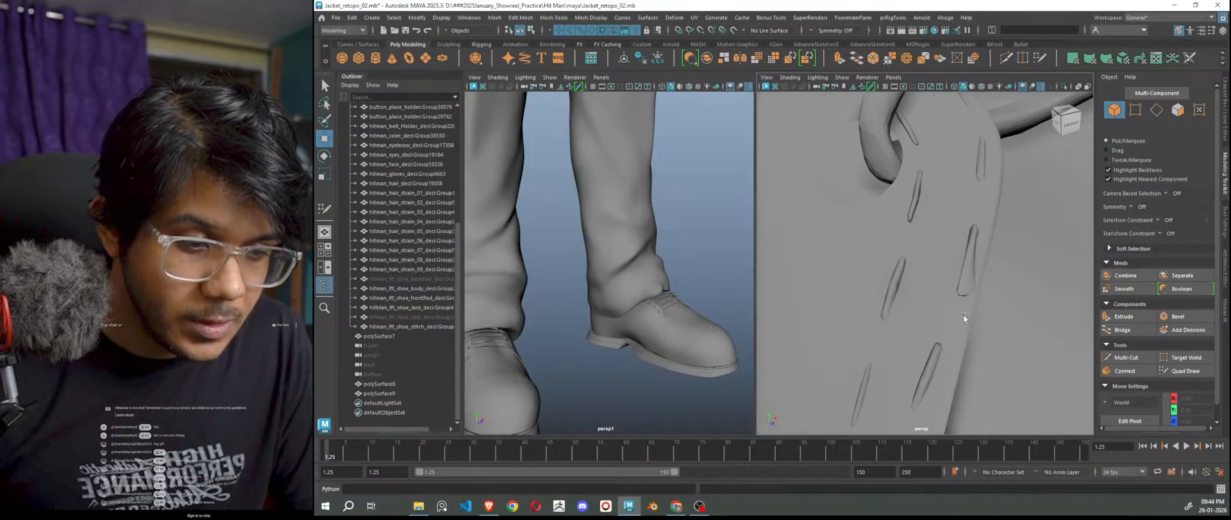
# Try to shift the faces of a single stitch near the pad's front edge below the lowest lace hole.
pyautogui.click(969, 271)
pyautogui.moveTo(969, 272); pyautogui.dragTo(970, 288, button='right')
pyautogui.doubleClick(973, 280)
pyautogui.scroll(3, 989, 318)
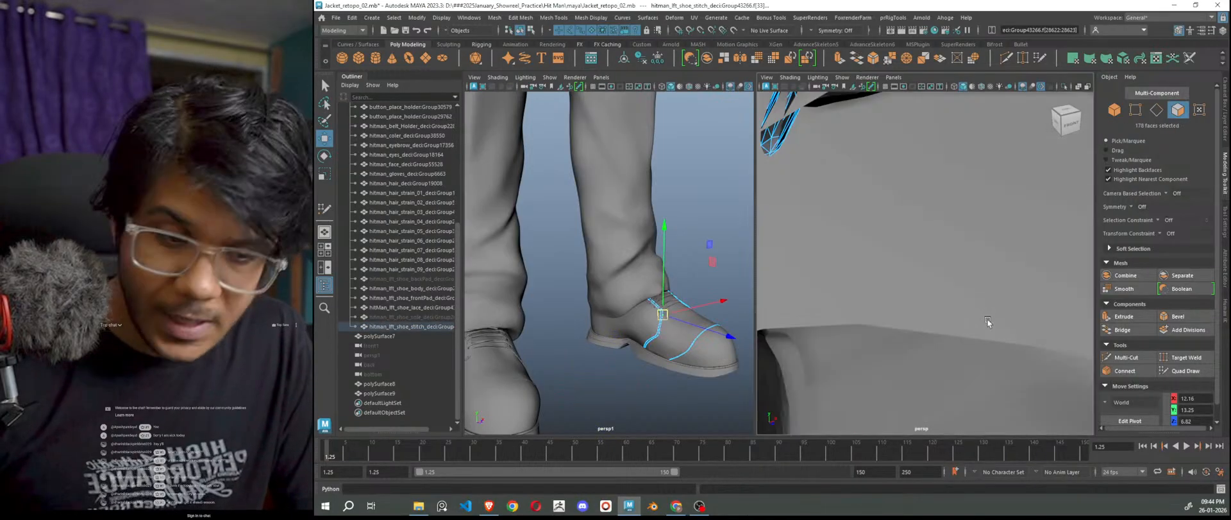
pyautogui.press('f')
pyautogui.keyDown('alt'); pyautogui.moveTo(979, 322); pyautogui.dragTo(940, 321); pyautogui.keyUp('alt')
pyautogui.keyDown('alt'); pyautogui.moveTo(940, 322); pyautogui.dragTo(966, 297, button='right'); pyautogui.keyUp('alt')
pyautogui.keyDown('alt'); pyautogui.moveTo(956, 292); pyautogui.dragTo(932, 291); pyautogui.keyUp('alt')
pyautogui.keyDown('alt'); pyautogui.moveTo(932, 291); pyautogui.dragTo(969, 338, button='right'); pyautogui.keyUp('alt')
pyautogui.moveTo(896, 236); pyautogui.dragTo(898, 238)
pyautogui.keyDown('alt'); pyautogui.moveTo(921, 290); pyautogui.dragTo(976, 314); pyautogui.keyUp('alt')
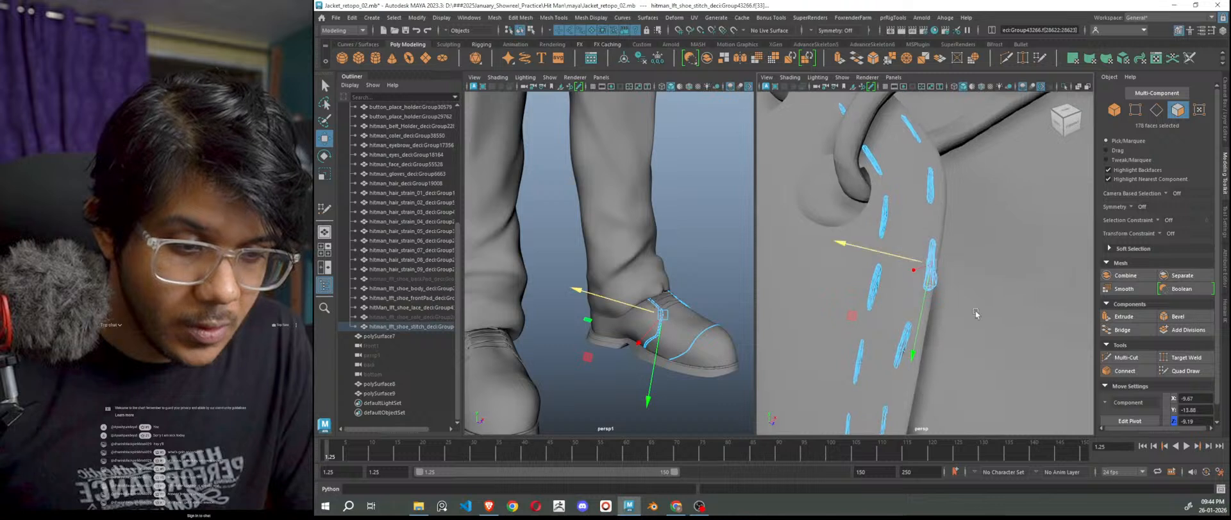
pyautogui.moveTo(905, 259); pyautogui.dragTo(900, 259)
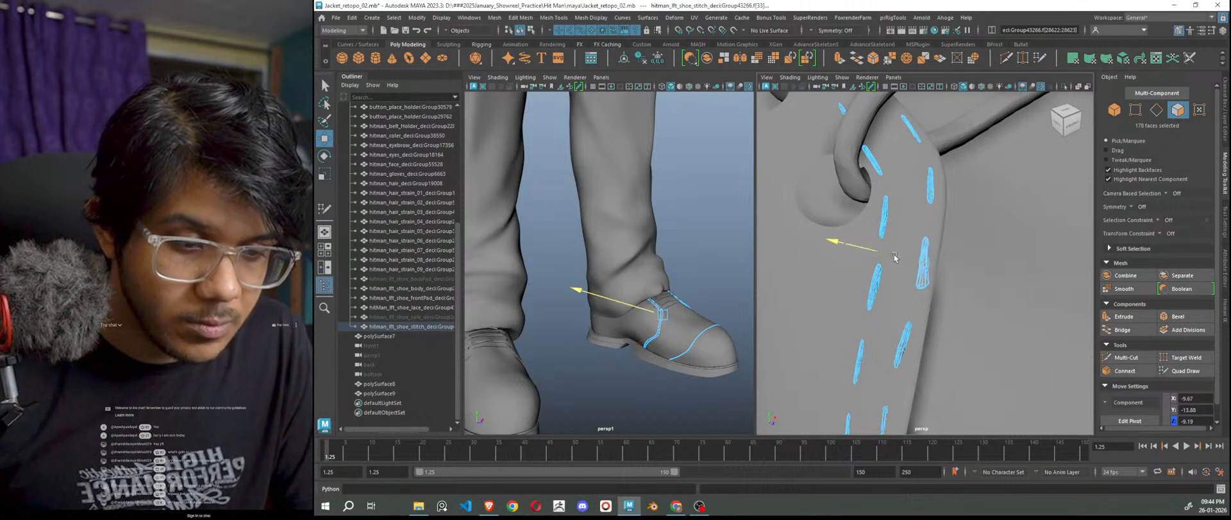
# Undo the stitch move and its face selection.
pyautogui.hotkey('ctrl', 'z')
pyautogui.hotkey('ctrl', 'z')
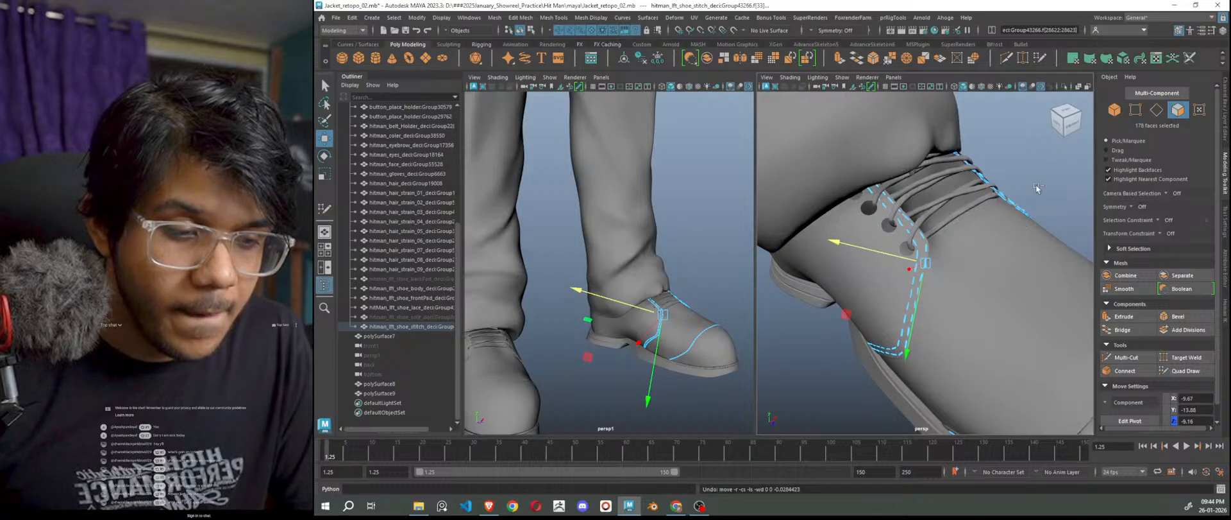
pyautogui.moveTo(1037, 182); pyautogui.dragTo(1064, 170, button='right')
pyautogui.click(1064, 171)
pyautogui.scroll(4, 987, 263)
pyautogui.hotkey('ctrl', 'z')
pyautogui.hotkey('ctrl', 'z')
pyautogui.hotkey('ctrl', 'z')
pyautogui.hotkey('ctrl', 'z')
pyautogui.hotkey('ctrl', 'z')
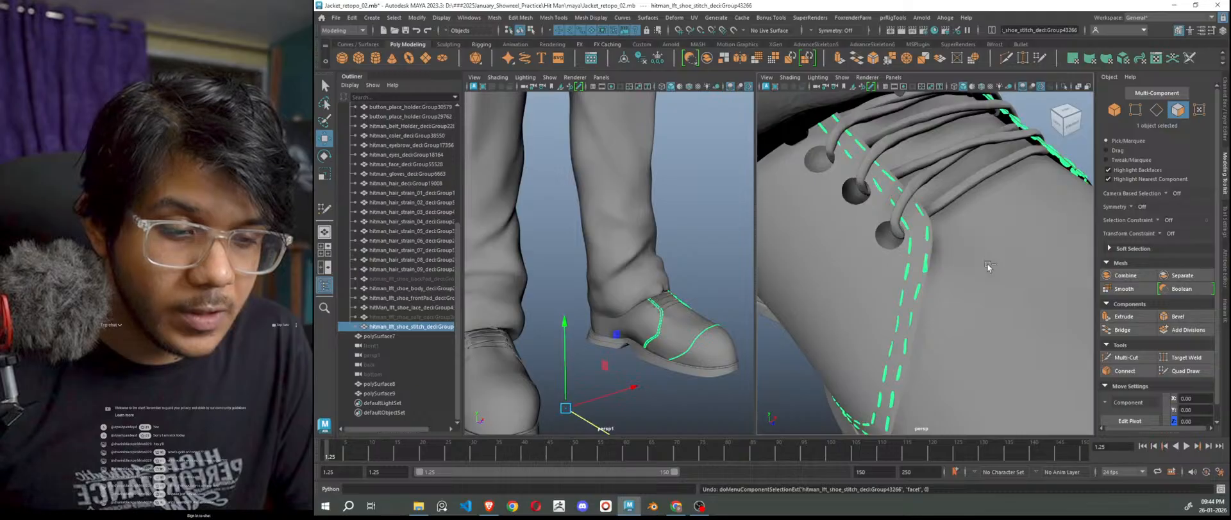
pyautogui.hotkey('shift', 'z')
pyautogui.hotkey('shift', 'z')
pyautogui.hotkey('shift', 'z')
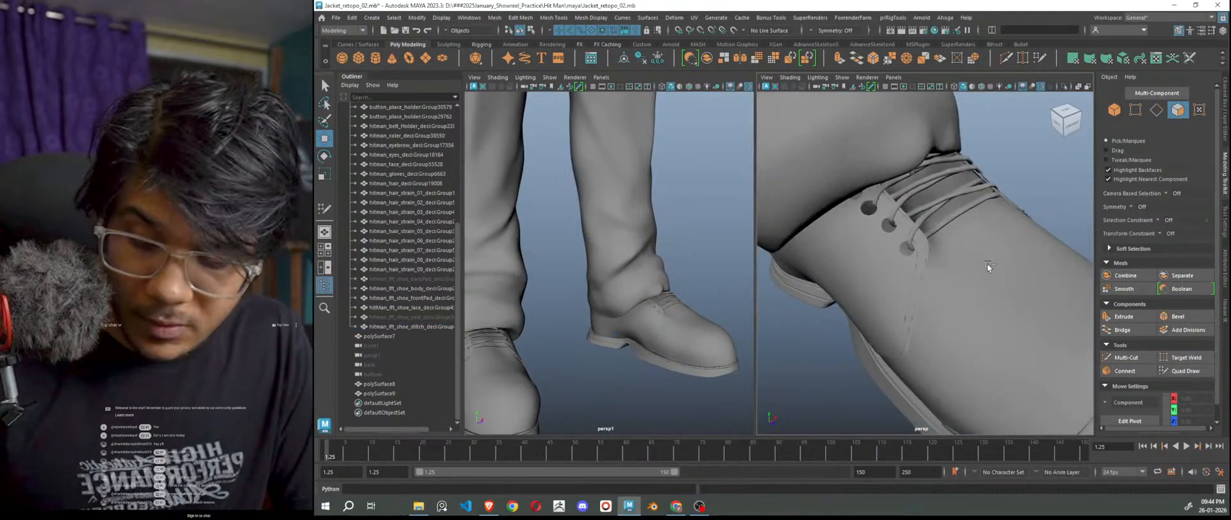
# Select the retopologized back pad and set the Scale tool's orientation to World.
pyautogui.moveTo(1031, 181)
pyautogui.mouseDown(button='right')
pyautogui.moveTo(1061, 172)
pyautogui.moveTo(1034, 182)
pyautogui.mouseUp(button='right')
pyautogui.click(1042, 181)
pyautogui.scroll(-5, 1017, 246)
pyautogui.keyDown('alt'); pyautogui.moveTo(1017, 247); pyautogui.dragTo(914, 275); pyautogui.keyUp('alt')
pyautogui.keyDown('alt'); pyautogui.moveTo(913, 275); pyautogui.dragTo(996, 302, button='right'); pyautogui.keyUp('alt')
pyautogui.keyDown('alt'); pyautogui.moveTo(997, 301); pyautogui.dragTo(960, 267, button='middle'); pyautogui.keyUp('alt')
pyautogui.keyDown('alt'); pyautogui.moveTo(960, 267); pyautogui.dragTo(1029, 268); pyautogui.keyUp('alt')
pyautogui.click(998, 251)
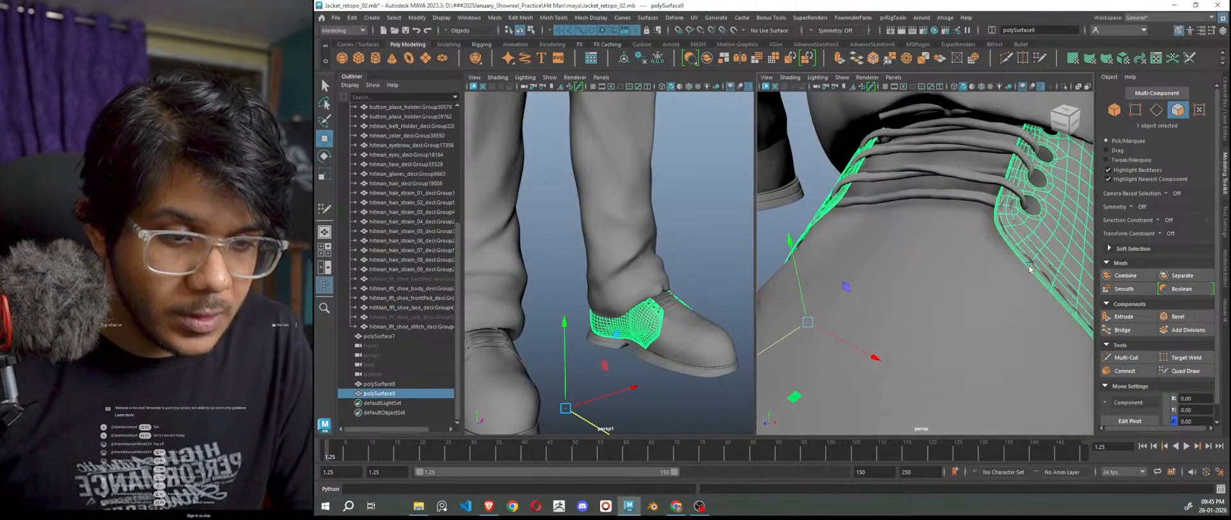
pyautogui.press('r')
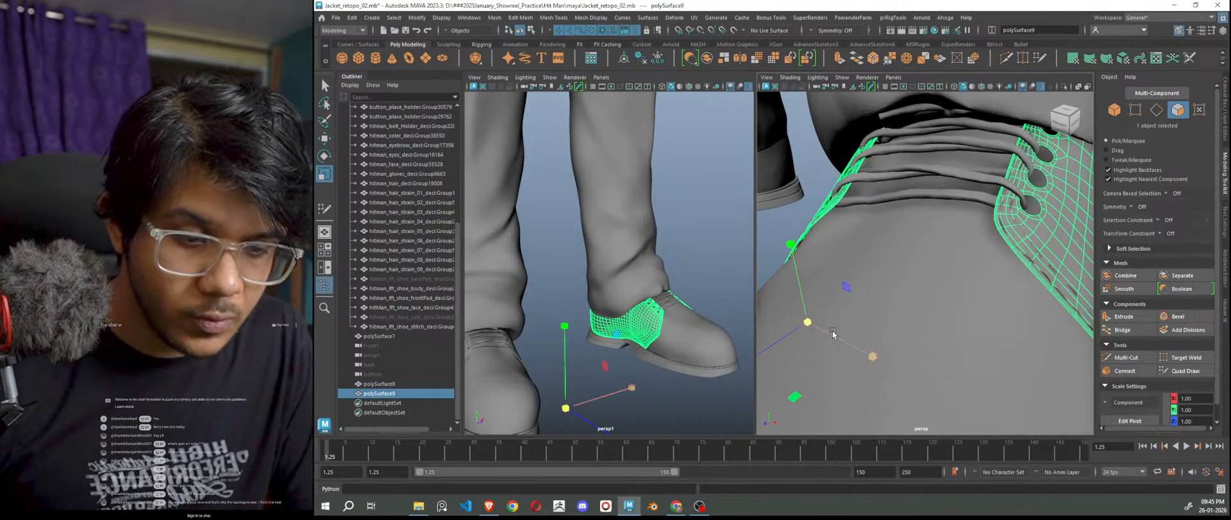
pyautogui.click(807, 326)
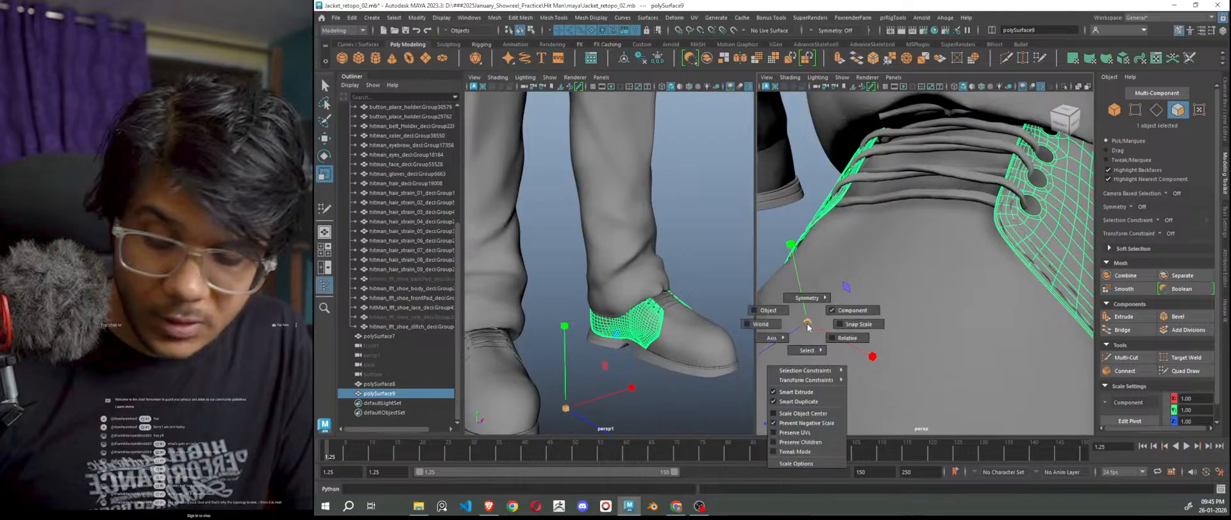
pyautogui.click(761, 323)
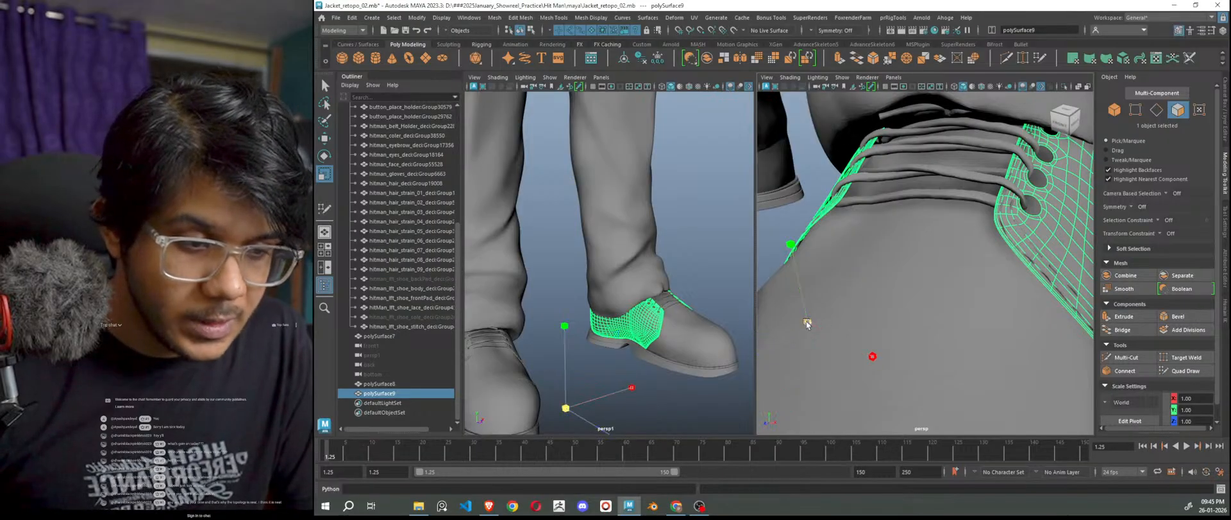
pyautogui.keyDown('alt'); pyautogui.moveTo(807, 323); pyautogui.dragTo(867, 315); pyautogui.keyUp('alt')
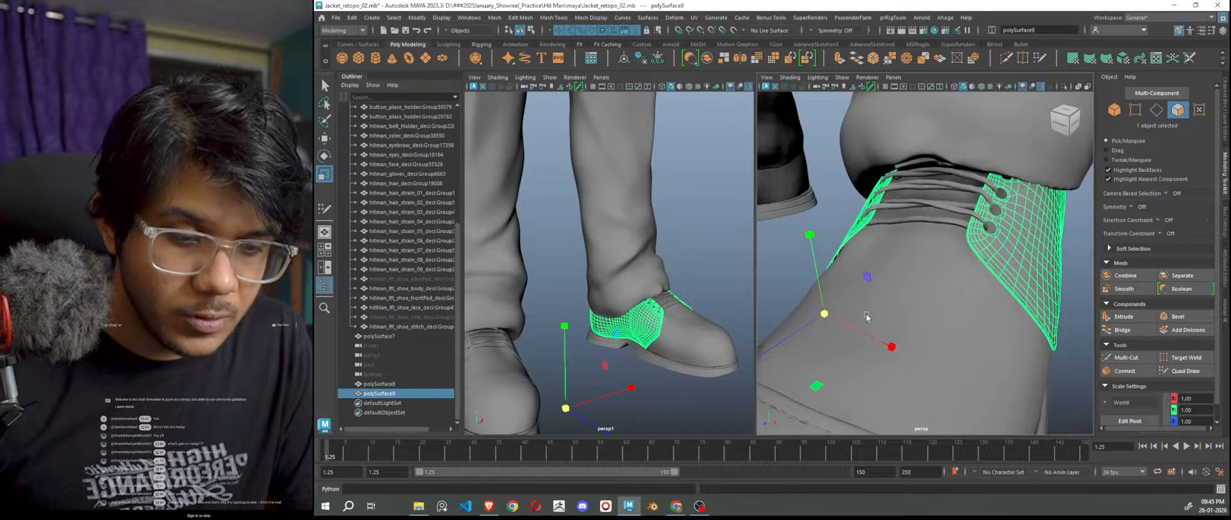
# Try a uniform scale of 1.0005 on the back pad and check it against the stitches.
pyautogui.click(1226, 106)
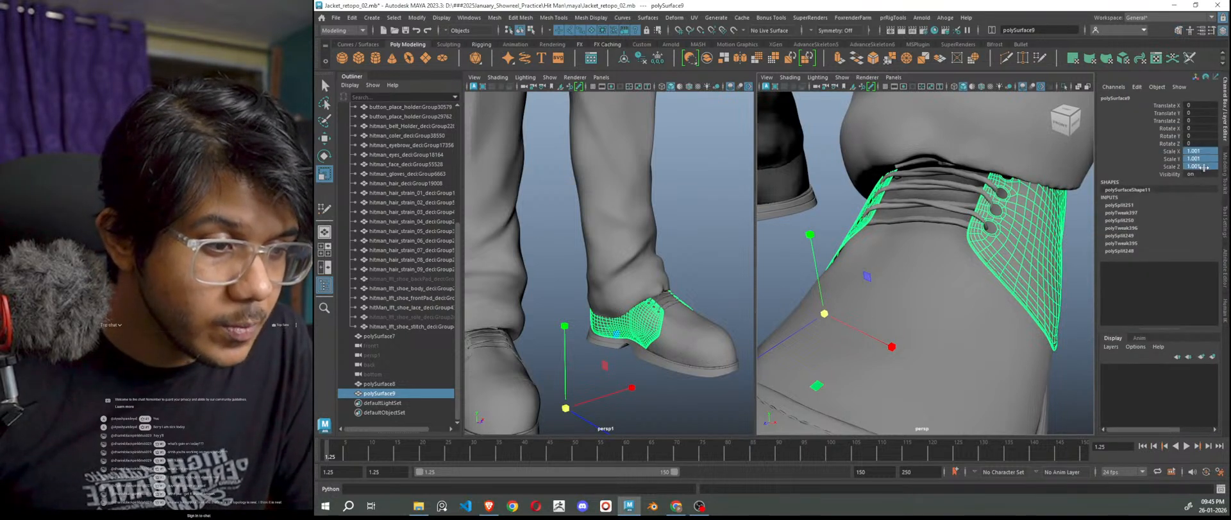
pyautogui.write('1.')
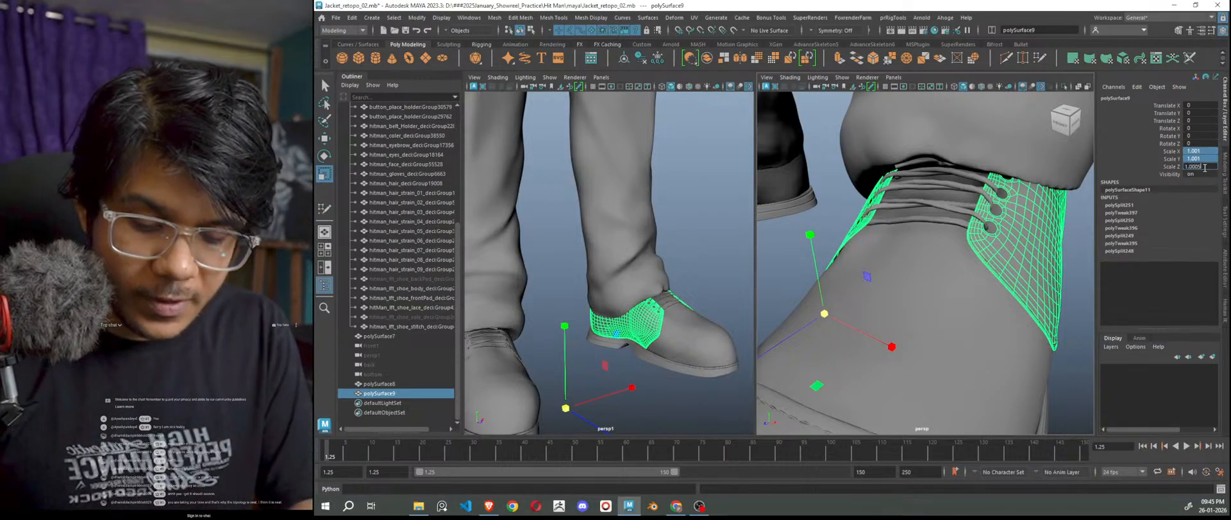
pyautogui.press('Return')
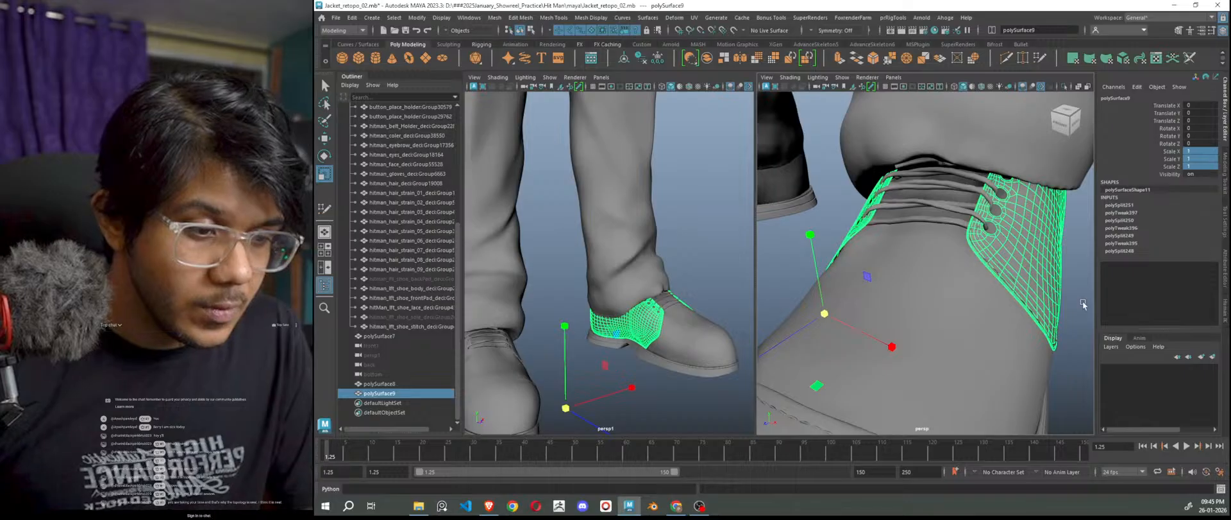
pyautogui.click(1071, 296)
pyautogui.scroll(3, 1039, 285)
pyautogui.keyDown('alt'); pyautogui.moveTo(1029, 283); pyautogui.dragTo(992, 287); pyautogui.keyUp('alt')
pyautogui.click(983, 300)
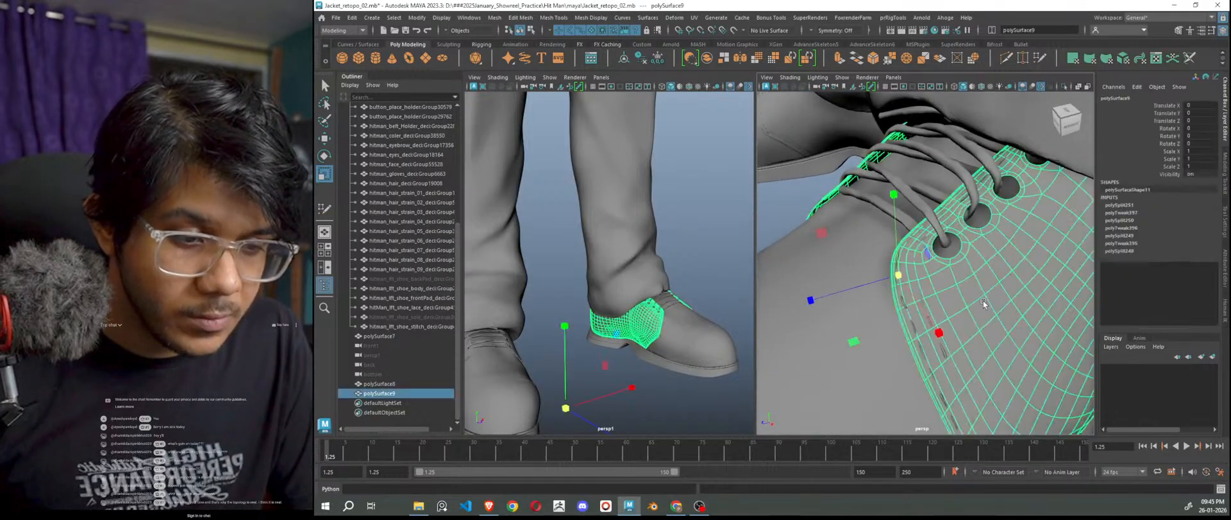
# Undo the scale changes on the back pad.
pyautogui.click(786, 210)
pyautogui.scroll(4, 945, 325)
pyautogui.hotkey('ctrl', 'z')
pyautogui.hotkey('ctrl', 'z')
pyautogui.hotkey('ctrl', 'z')
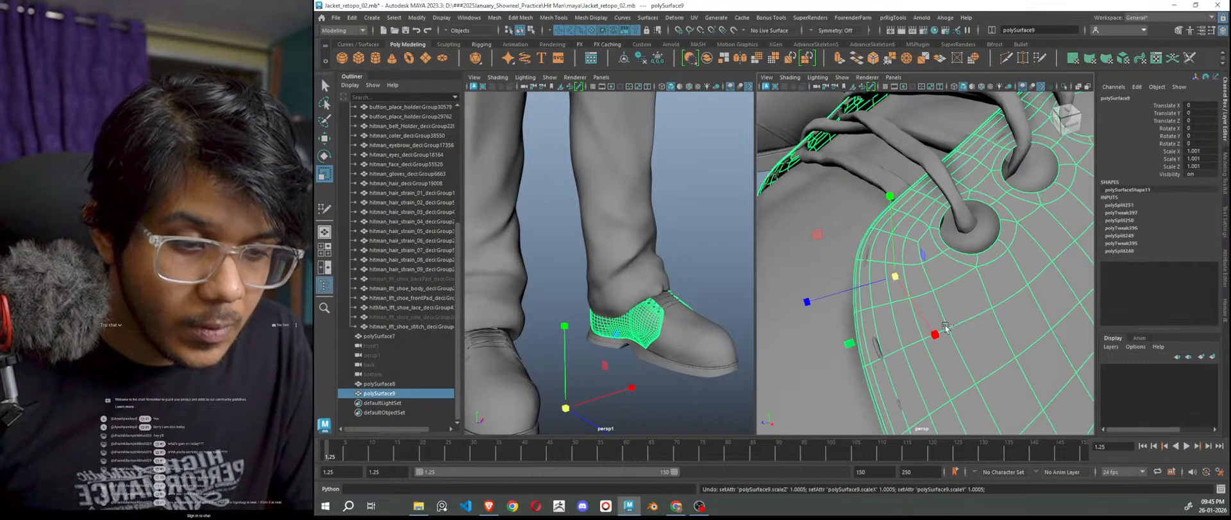
pyautogui.hotkey('ctrl', 'z')
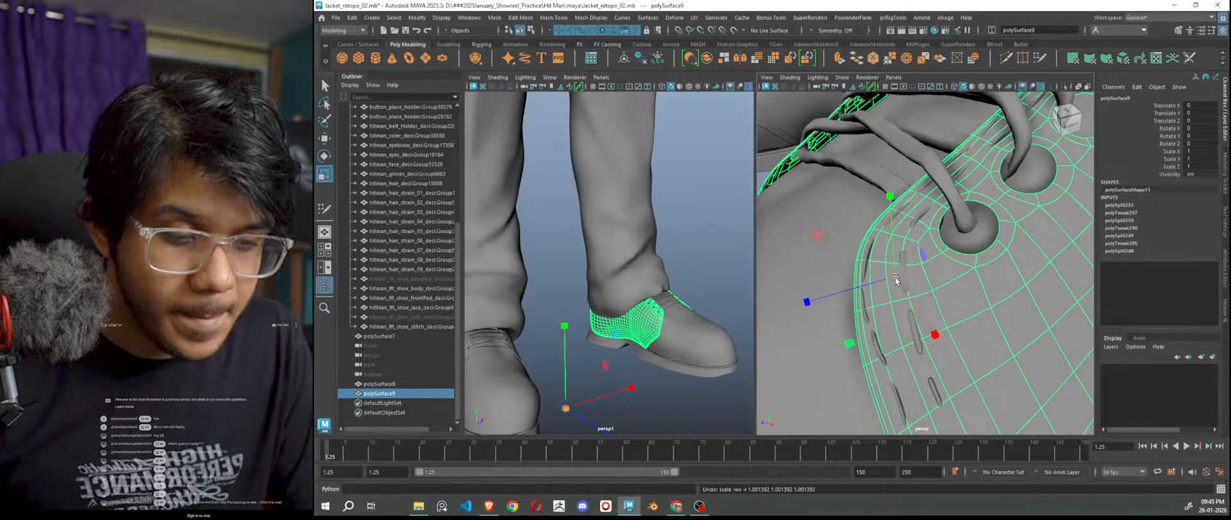
# Enlarge the scale manipulator, try scaling the back pad up slightly, and undo the scaling.
pyautogui.press('=')
pyautogui.press('=')
pyautogui.press('=')
pyautogui.press('=')
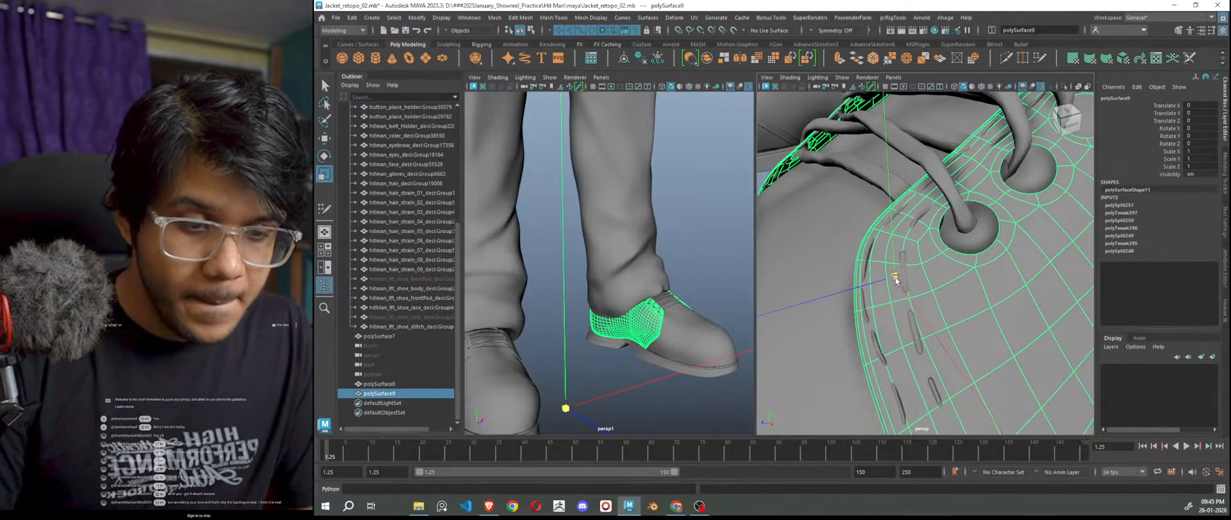
pyautogui.moveTo(895, 277); pyautogui.dragTo(1018, 300)
pyautogui.scroll(-8, 933, 298)
pyautogui.scroll(10, 1019, 298)
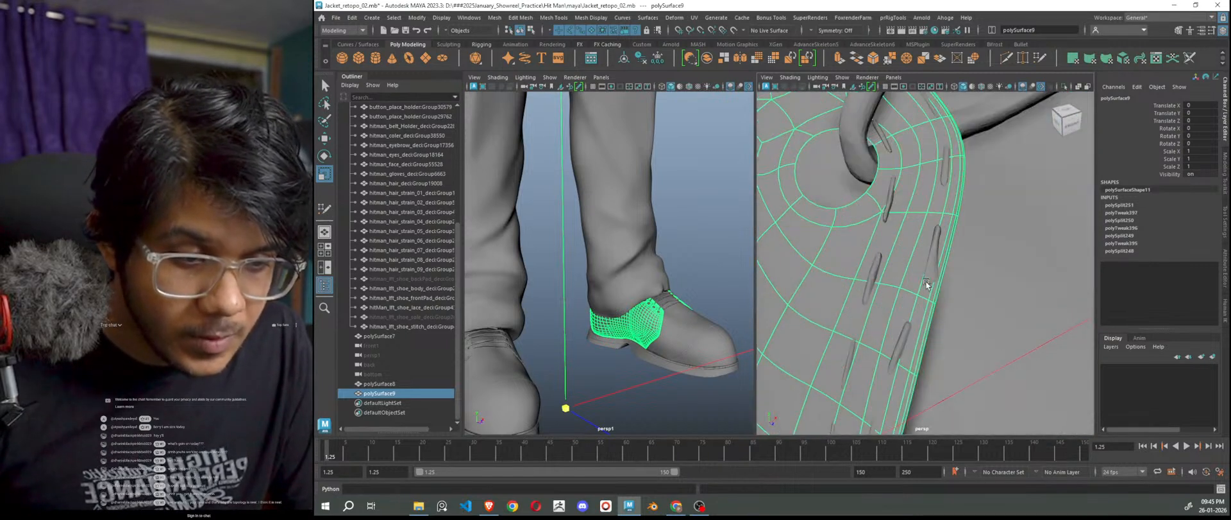
pyautogui.hotkey('ctrl', 'z')
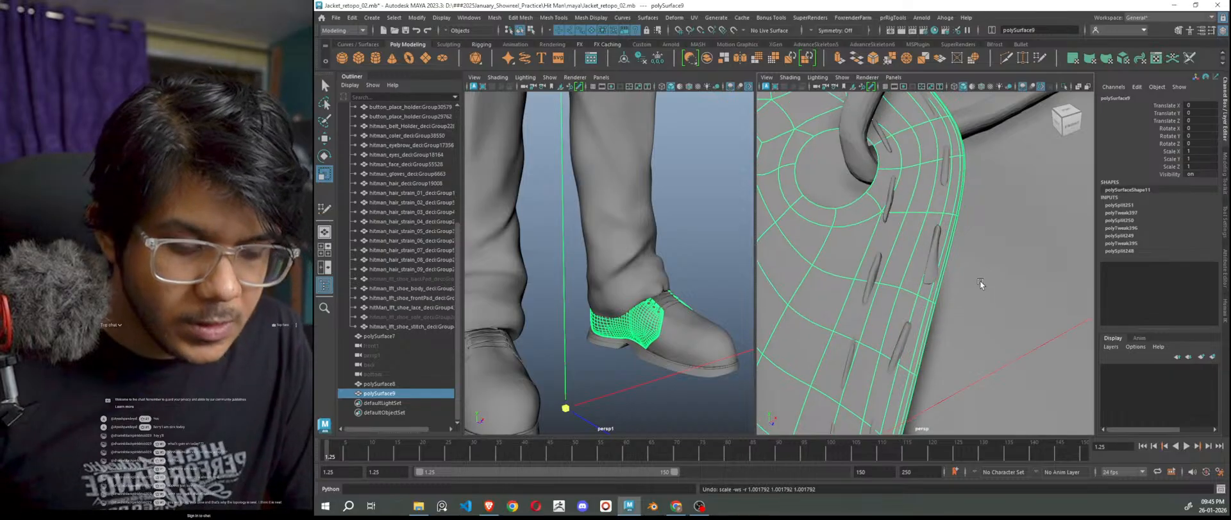
# Try a finer uniform scale on the back pad, check it along the stitching and sole, and undo it.
pyautogui.scroll(-5, 980, 280)
pyautogui.scroll(-2, 982, 269)
pyautogui.click(1025, 211)
pyautogui.keyDown('alt'); pyautogui.moveTo(888, 298); pyautogui.dragTo(915, 269); pyautogui.keyUp('alt')
pyautogui.scroll(4, 893, 281)
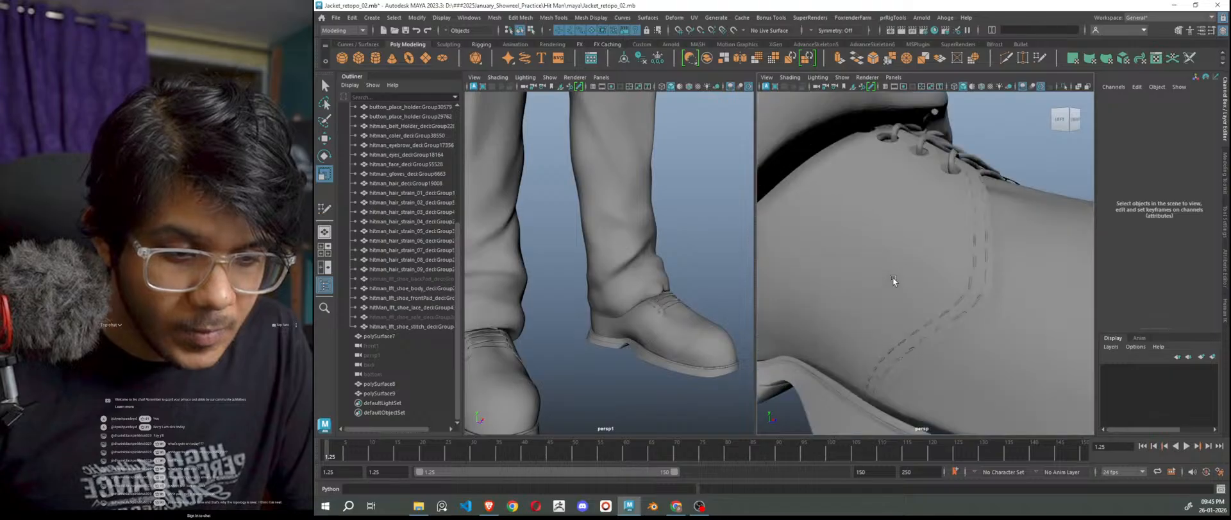
pyautogui.scroll(-3, 893, 276)
pyautogui.click(860, 281)
pyautogui.scroll(-3, 878, 358)
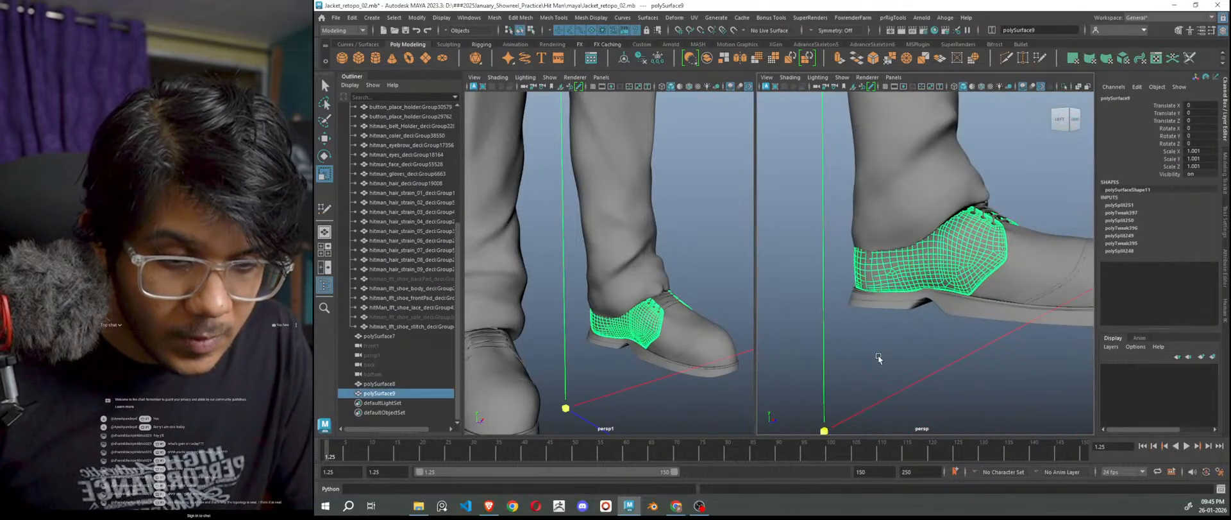
pyautogui.click(880, 358)
pyautogui.click(919, 276)
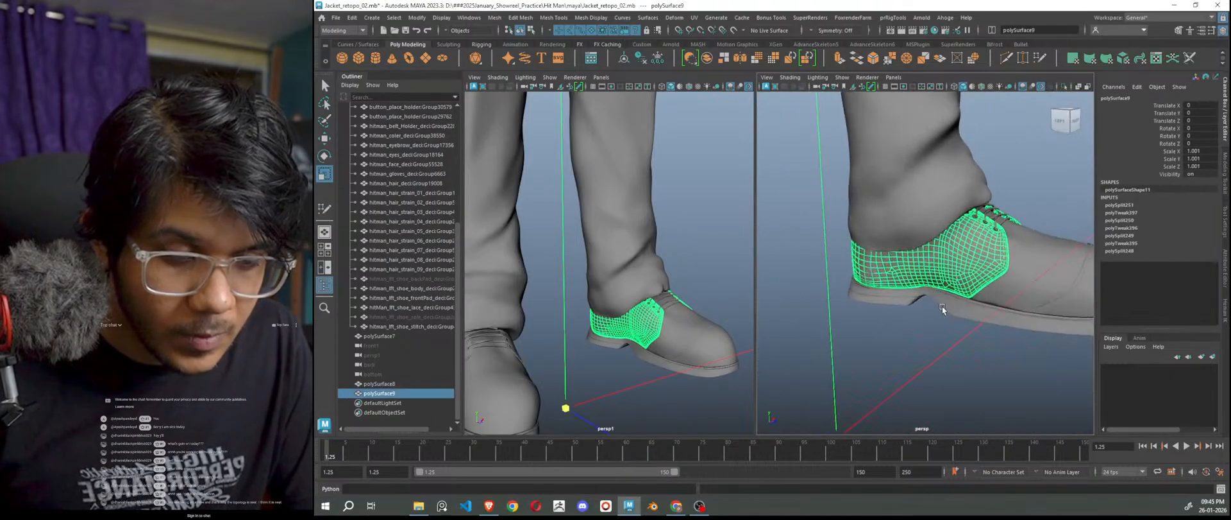
pyautogui.click(941, 305)
pyautogui.scroll(3, 871, 296)
pyautogui.scroll(2, 871, 296)
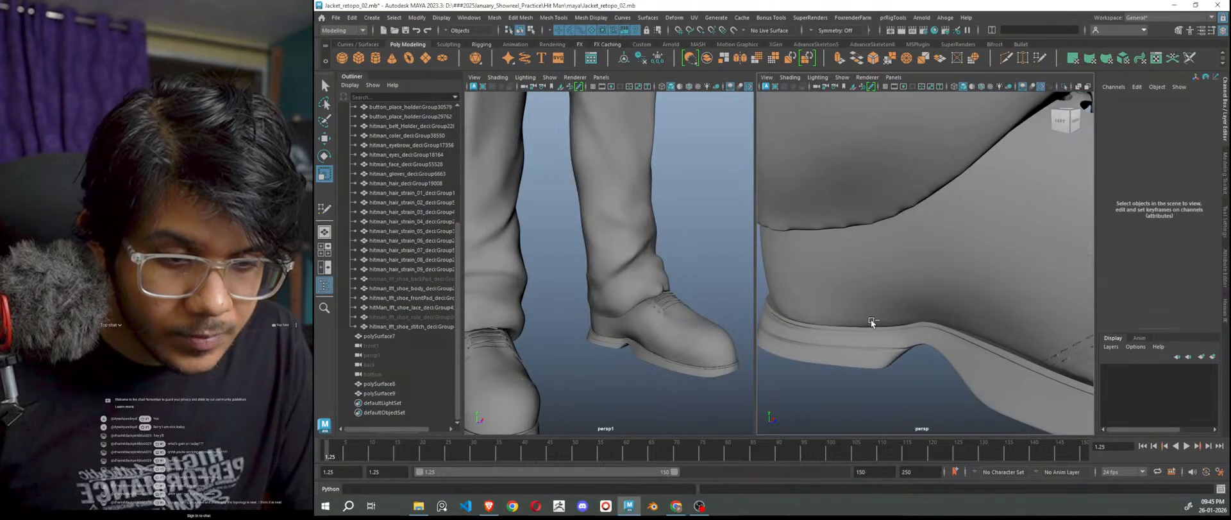
pyautogui.hotkey('ctrl', 'z')
pyautogui.hotkey('ctrl', 'z')
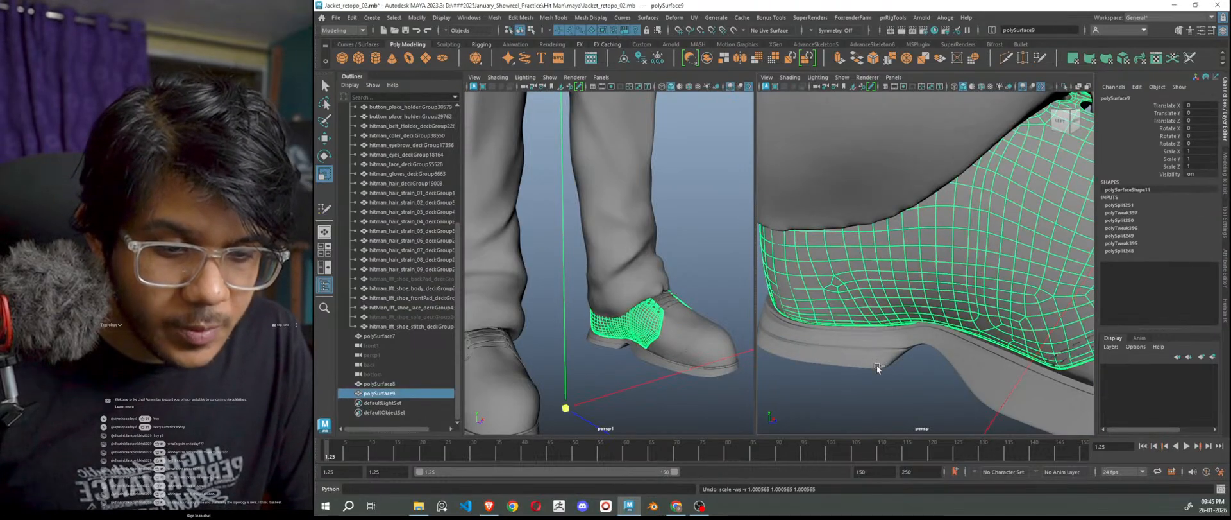
# Examine the unscaled pad's fit along its slanted front edge and around the lace holes.
pyautogui.click(882, 396)
pyautogui.scroll(-5, 882, 391)
pyautogui.scroll(8, 917, 304)
pyautogui.keyDown('alt'); pyautogui.moveTo(883, 388); pyautogui.dragTo(961, 286); pyautogui.keyUp('alt')
pyautogui.scroll(-6, 947, 322)
pyautogui.scroll(5, 928, 298)
pyautogui.click(934, 312)
pyautogui.scroll(7, 948, 283)
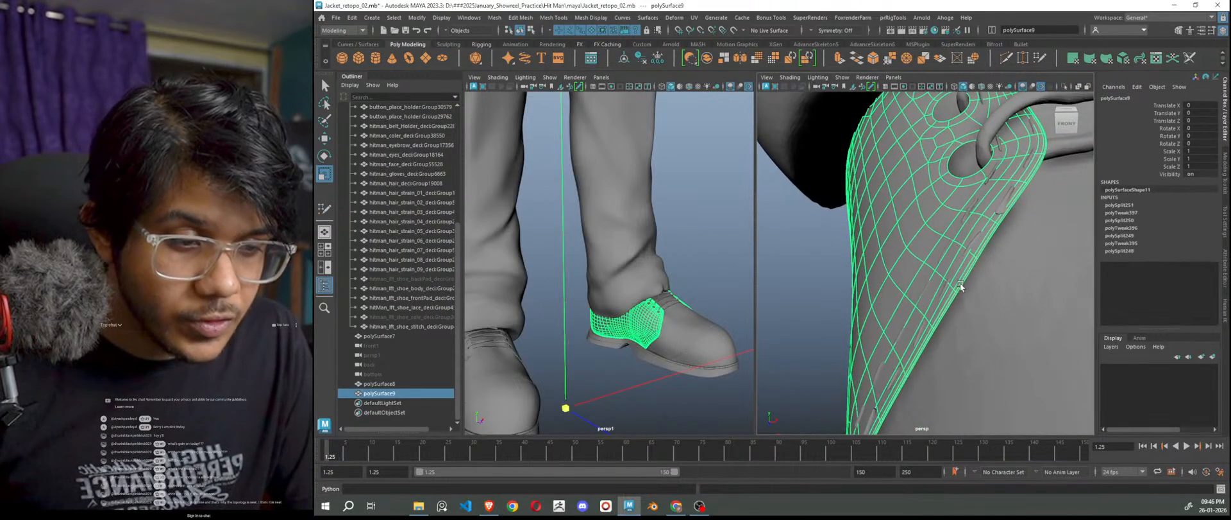
# Try to extrude the back pad's faces with thickness, and undo the extrusion.
pyautogui.hotkey('ctrl', 'e')
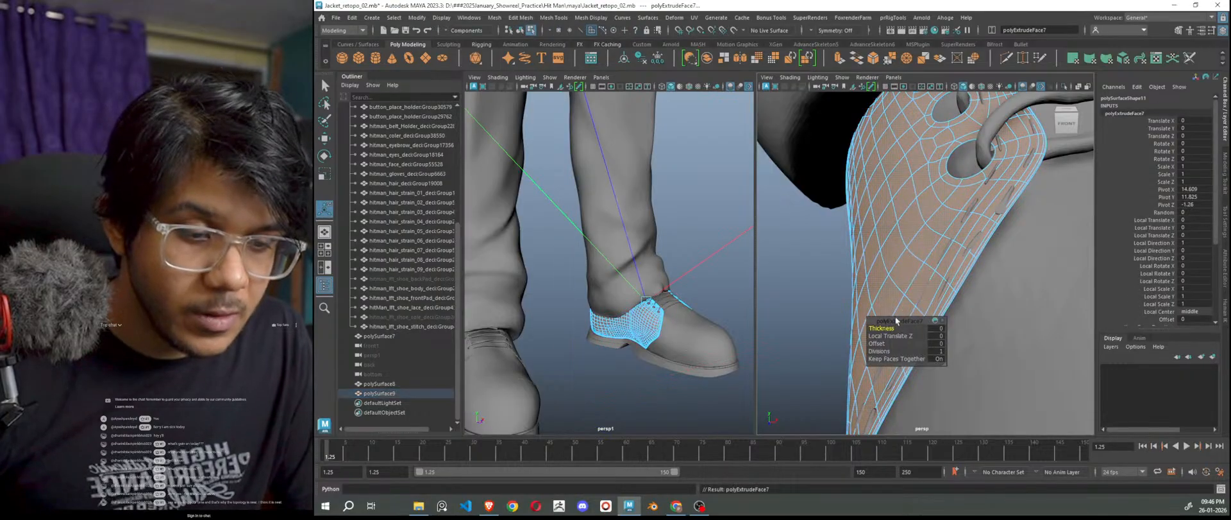
pyautogui.moveTo(887, 326); pyautogui.dragTo(886, 326)
pyautogui.hotkey('ctrl', 'z')
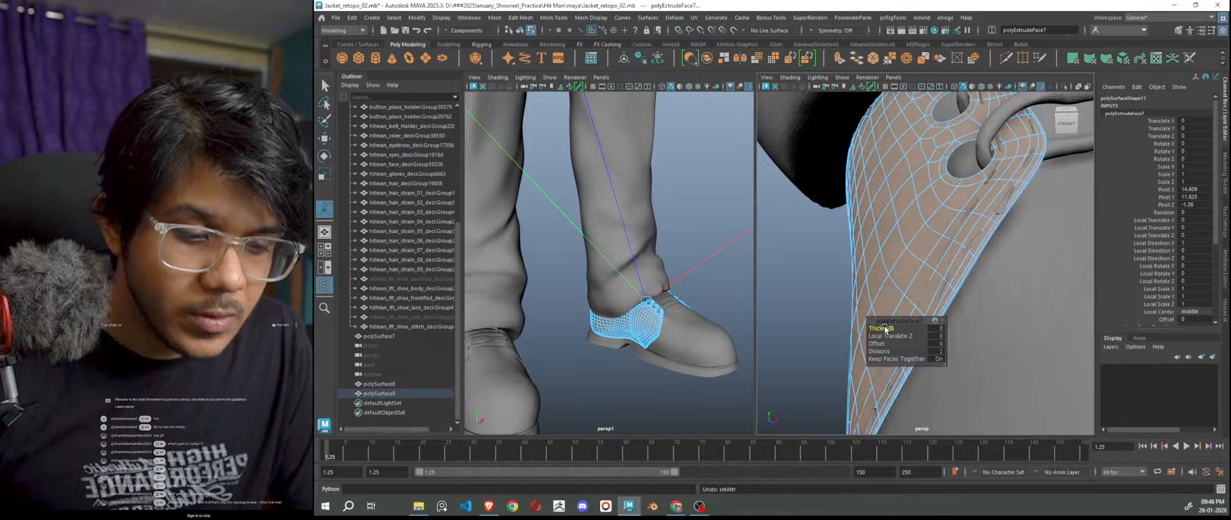
pyautogui.hotkey('ctrl', 'z')
pyautogui.hotkey('ctrl', 'z')
pyautogui.hotkey('ctrl', 'z')
pyautogui.hotkey('ctrl', 'z')
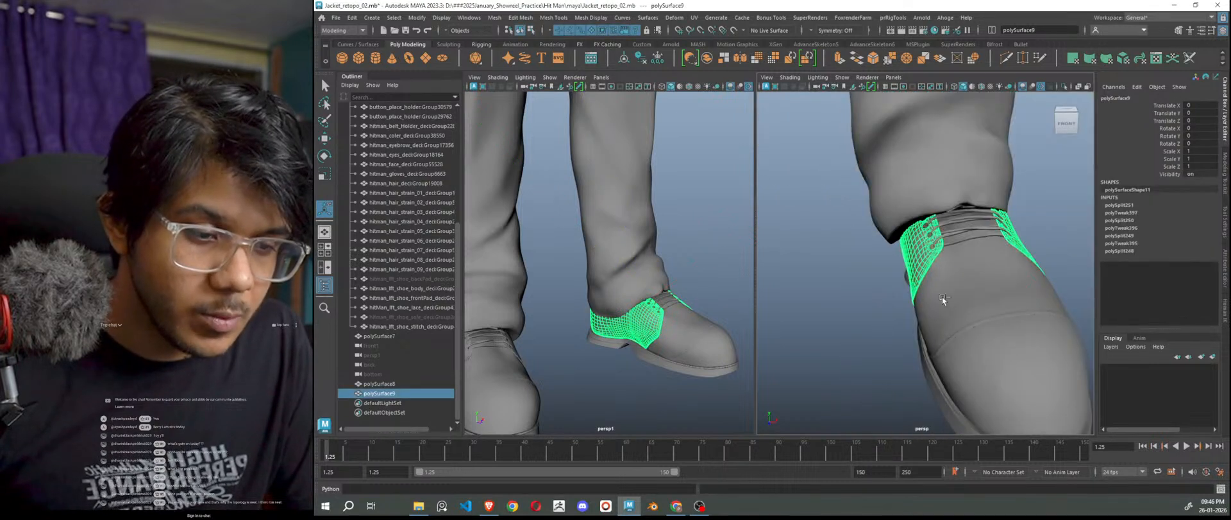
pyautogui.hotkey('ctrl', 'z')
pyautogui.hotkey('ctrl', 'z')
pyautogui.hotkey('ctrl', 'z')
pyautogui.hotkey('ctrl', 'z')
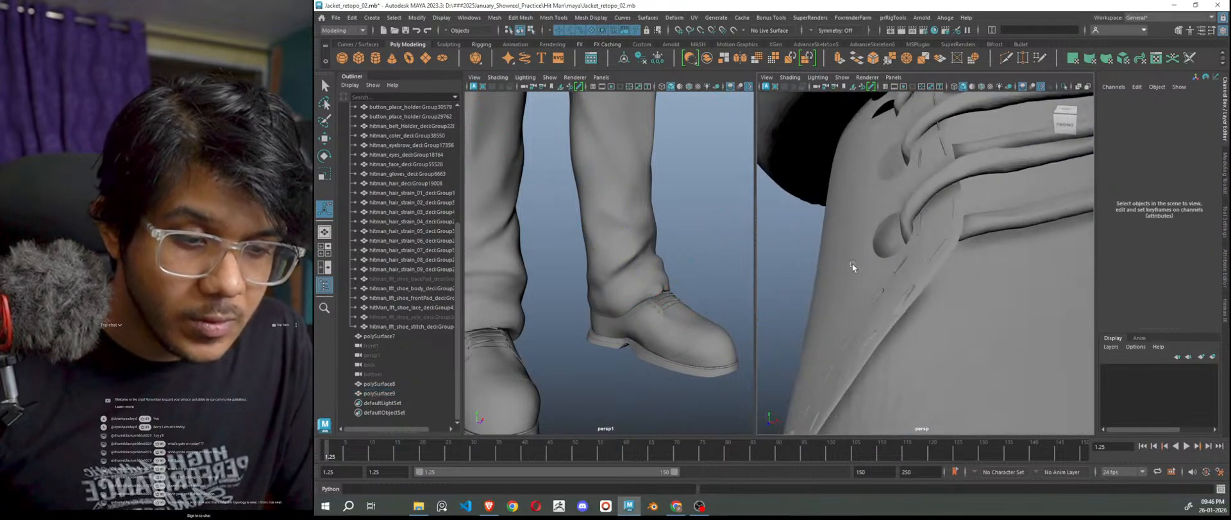
# Delete the shoe back pad's construction history and freeze its transformations.
pyautogui.click(853, 263)
pyautogui.press('1')
pyautogui.press('f')
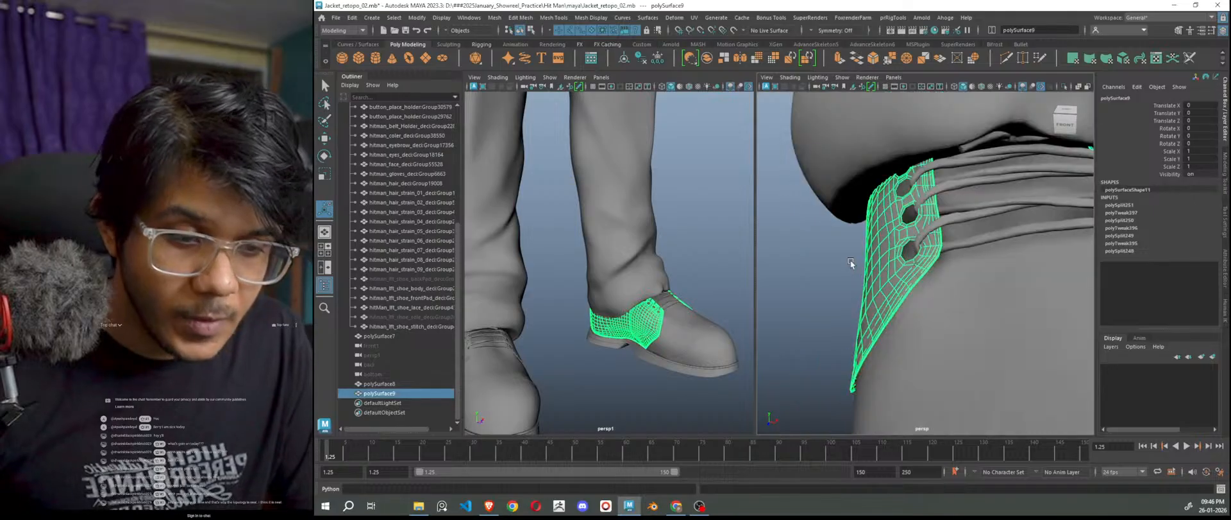
pyautogui.click(657, 58)
pyautogui.click(642, 60)
# Try to extrude the back pad's faces with a thickness of -0.2, and undo the extrusion.
pyautogui.click(799, 279)
pyautogui.click(877, 274)
pyautogui.hotkey('ctrl', 'e')
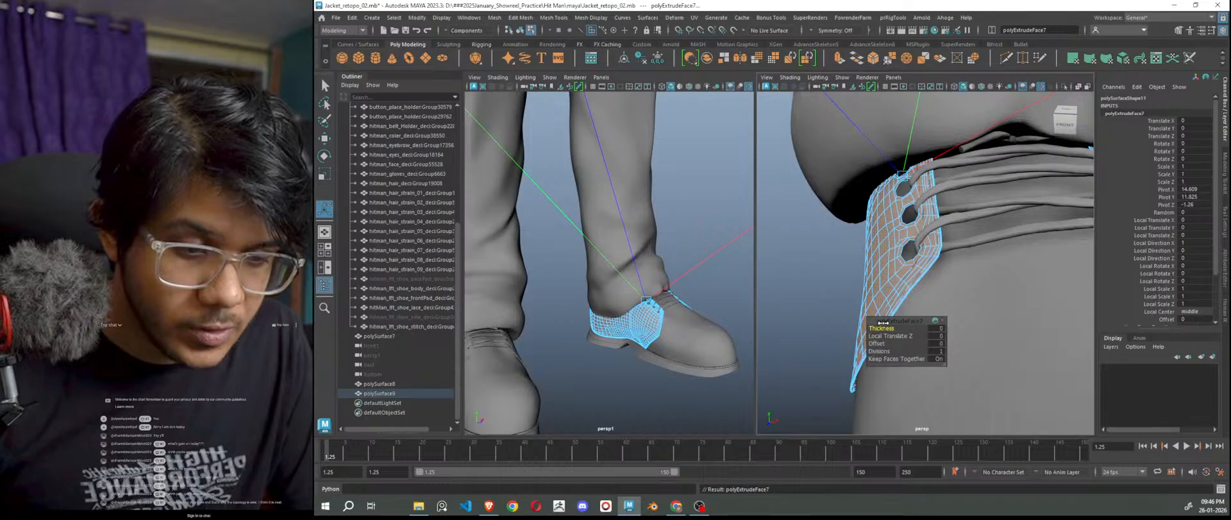
pyautogui.moveTo(885, 326); pyautogui.dragTo(884, 326)
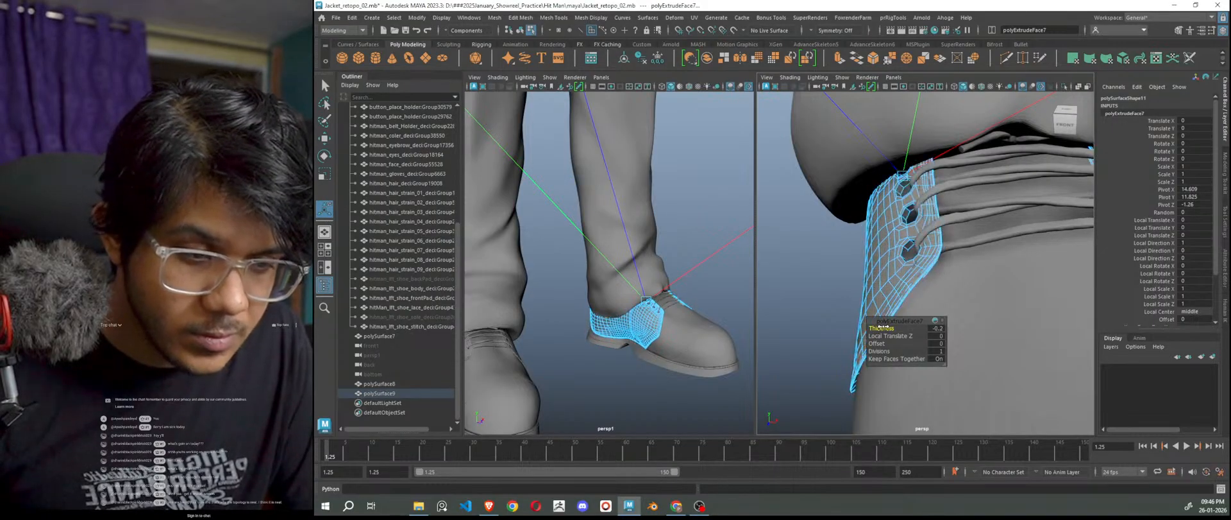
pyautogui.keyDown('alt'); pyautogui.moveTo(945, 300); pyautogui.dragTo(992, 340, button='right'); pyautogui.keyUp('alt')
pyautogui.keyDown('alt'); pyautogui.moveTo(993, 340); pyautogui.dragTo(966, 320); pyautogui.keyUp('alt')
pyautogui.hotkey('ctrl', 'z')
pyautogui.hotkey('ctrl', 'z')
pyautogui.hotkey('ctrl', 'z')
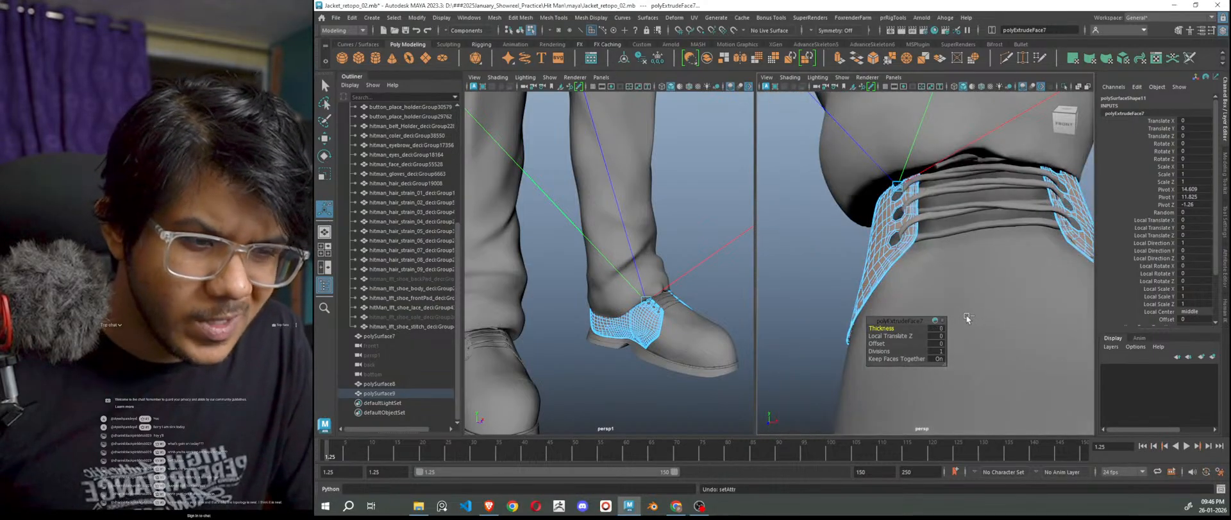
pyautogui.hotkey('ctrl', 'z')
pyautogui.hotkey('ctrl', 'z')
pyautogui.press('w')
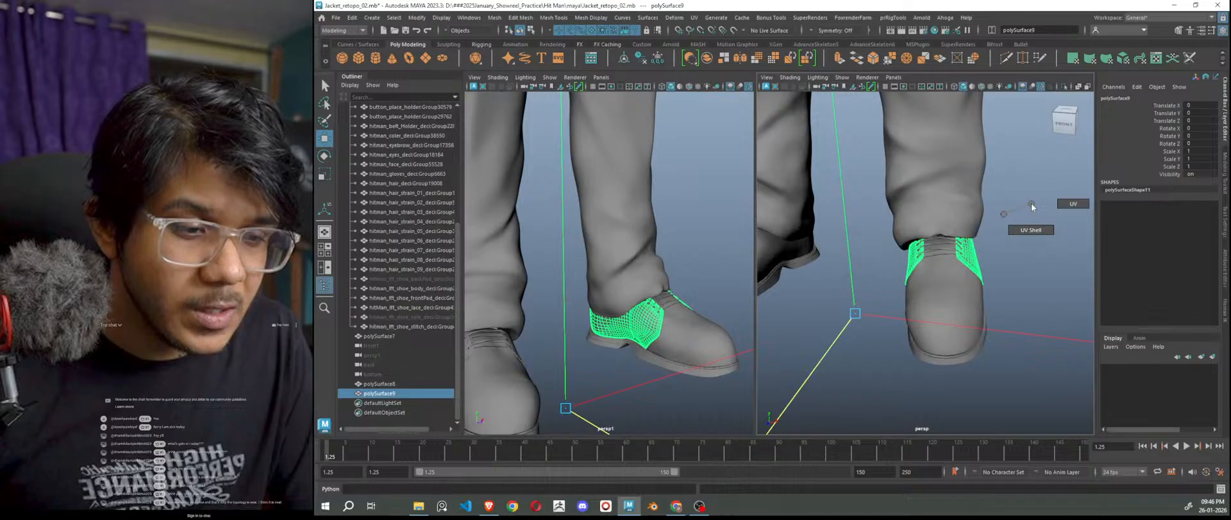
pyautogui.moveTo(1005, 214); pyautogui.dragTo(1005, 213, button='right')
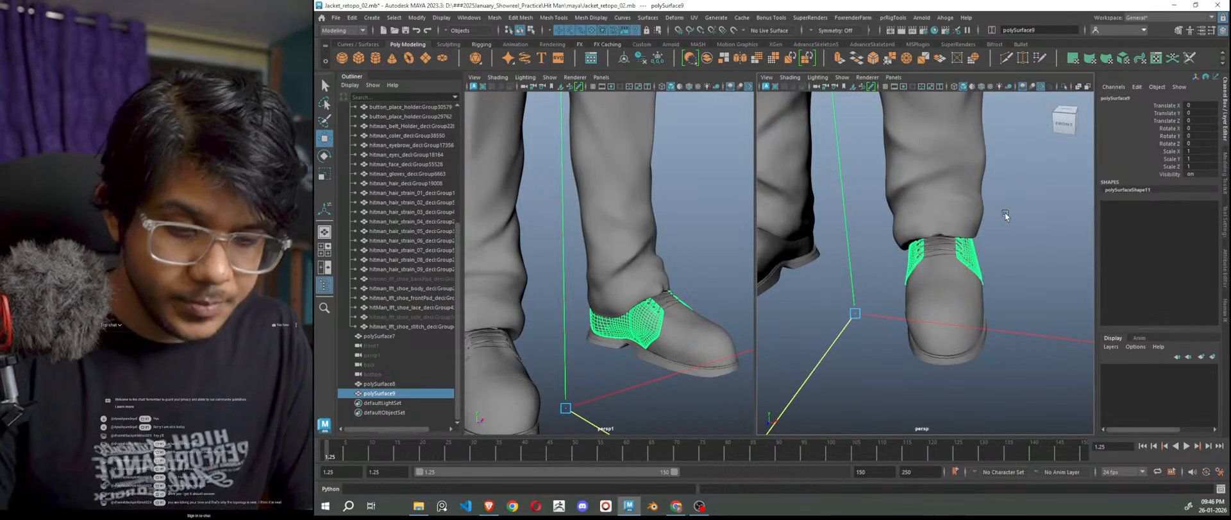
pyautogui.click(995, 261)
pyautogui.hotkey('ctrl', 'z')
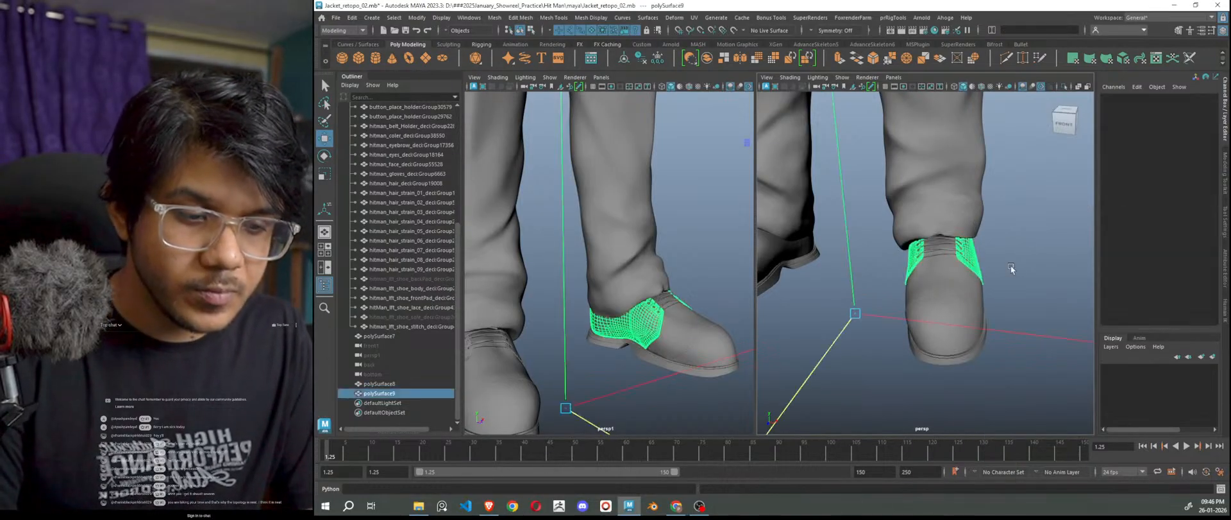
pyautogui.click(1015, 270)
pyautogui.hotkey('ctrl', 'z')
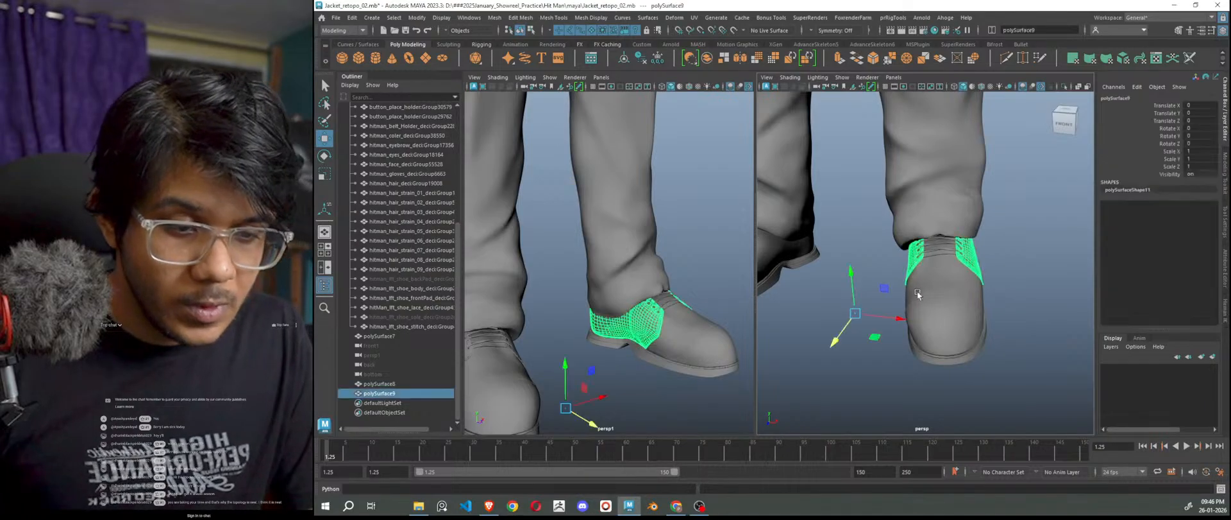
# Isolate the back pad in the perspective view and hide the Outliner.
pyautogui.hotkey('ctrl', '1')
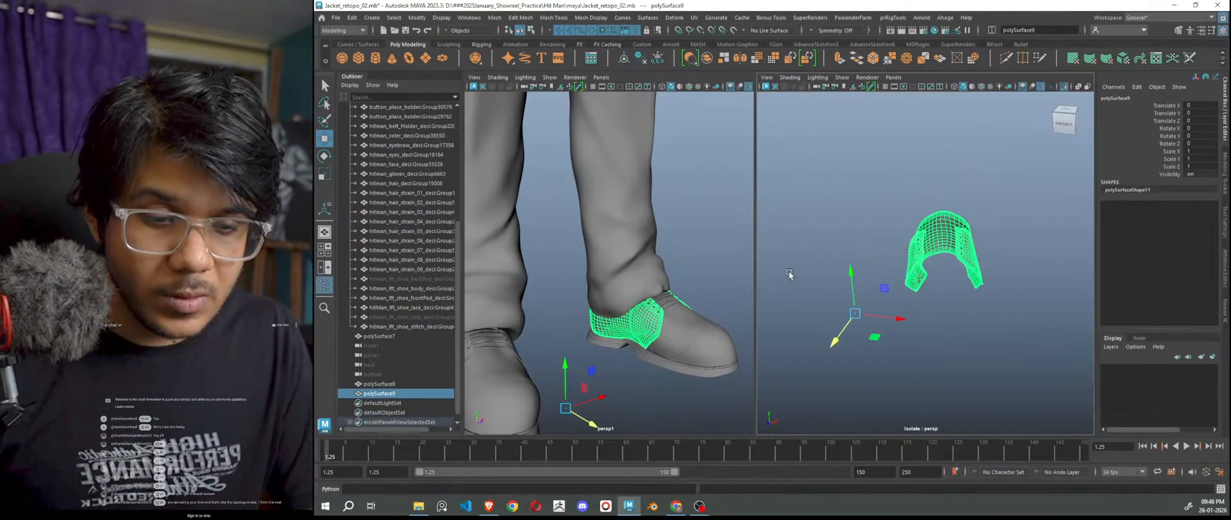
pyautogui.click(325, 290)
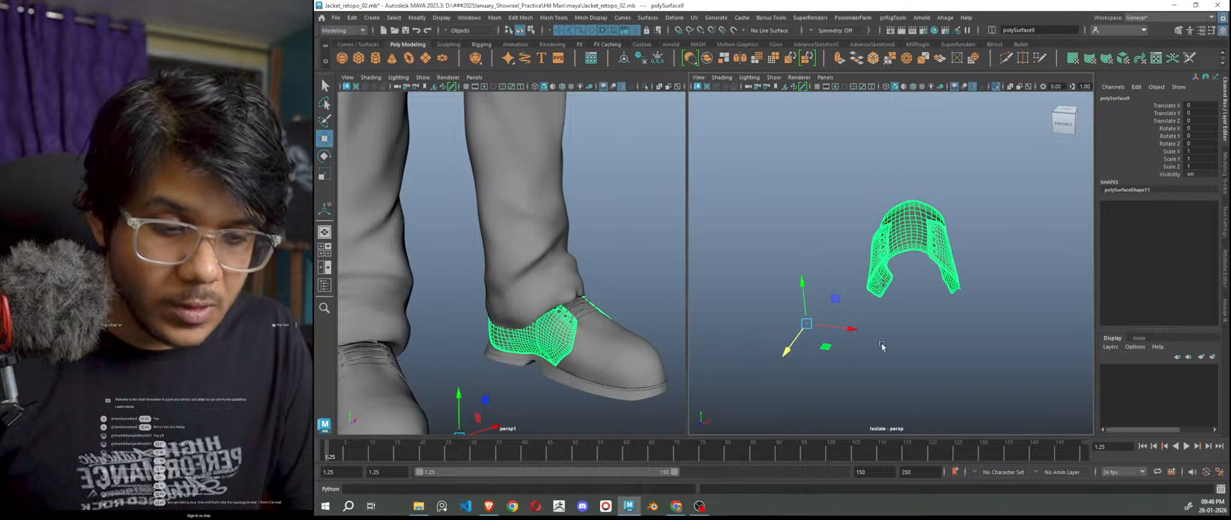
pyautogui.click(903, 314)
pyautogui.scroll(10, 904, 314)
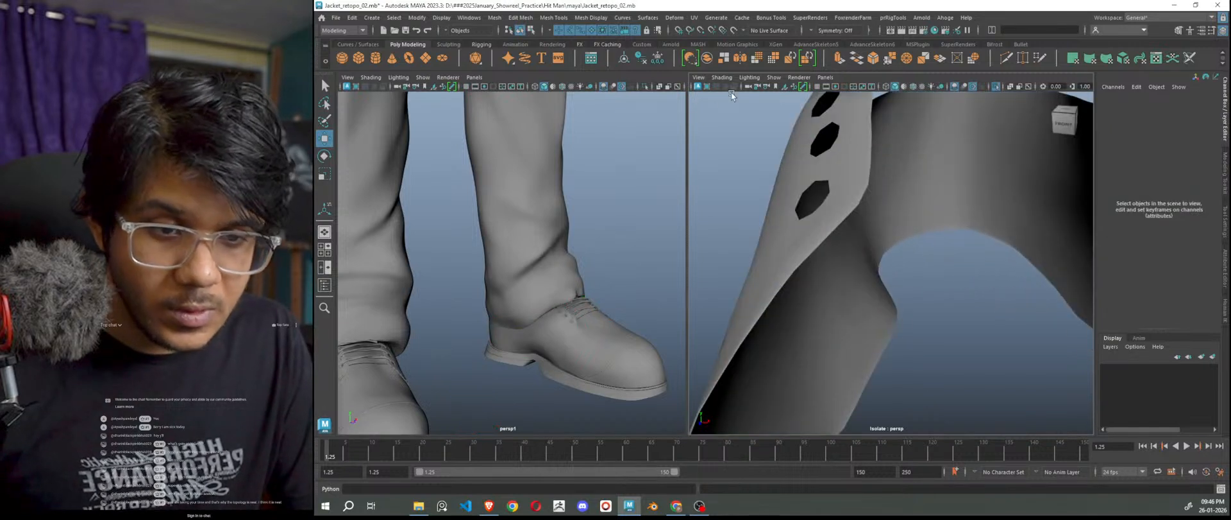
# Turn off two-sided lighting and check the isolated back pad's inner and outer surfaces.
pyautogui.click(732, 90)
pyautogui.click(783, 145)
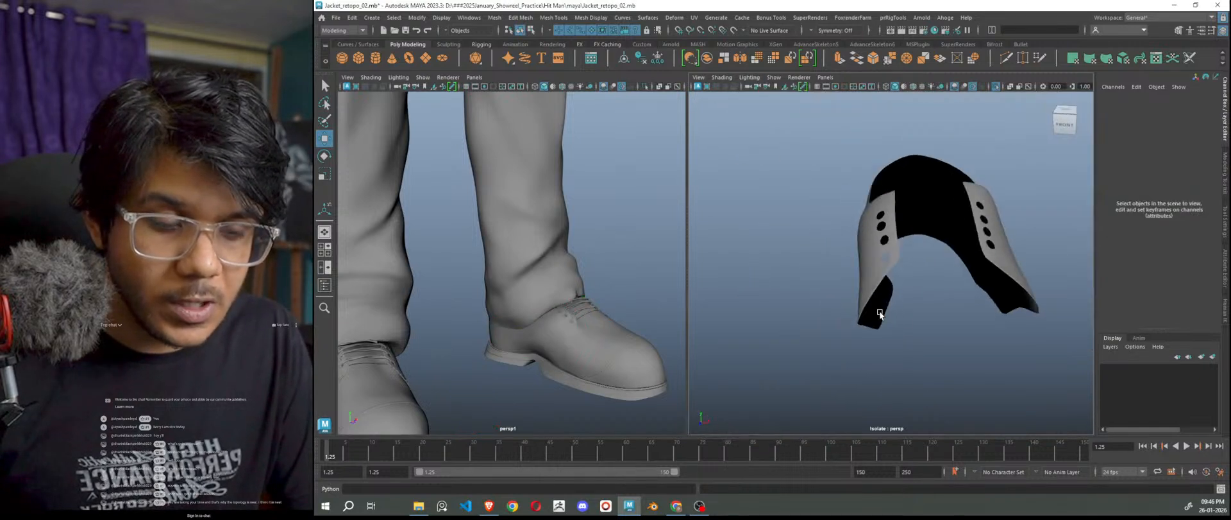
pyautogui.scroll(6, 883, 311)
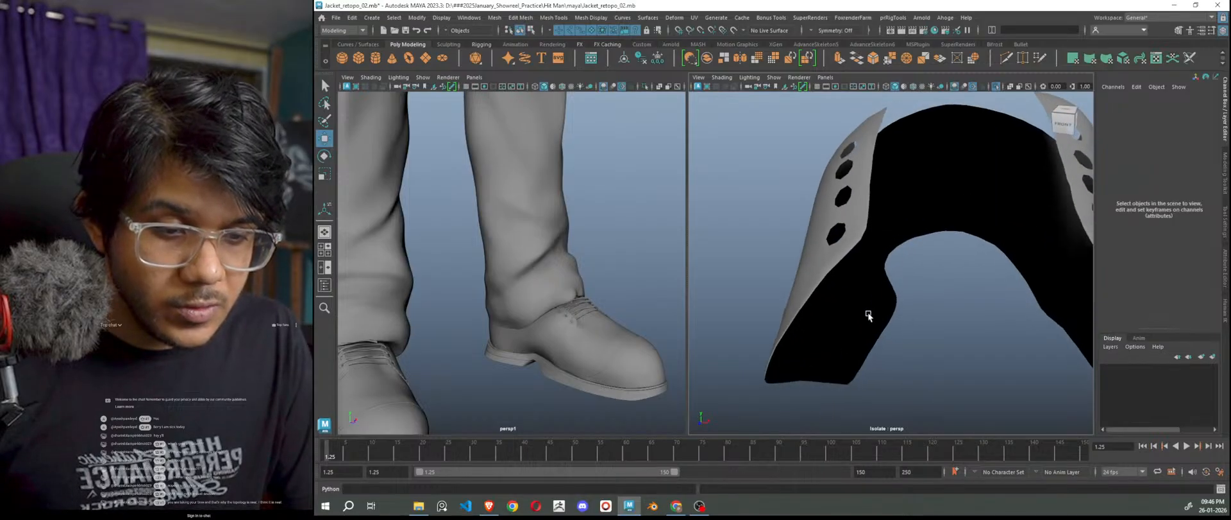
pyautogui.click(868, 312)
pyautogui.click(928, 360)
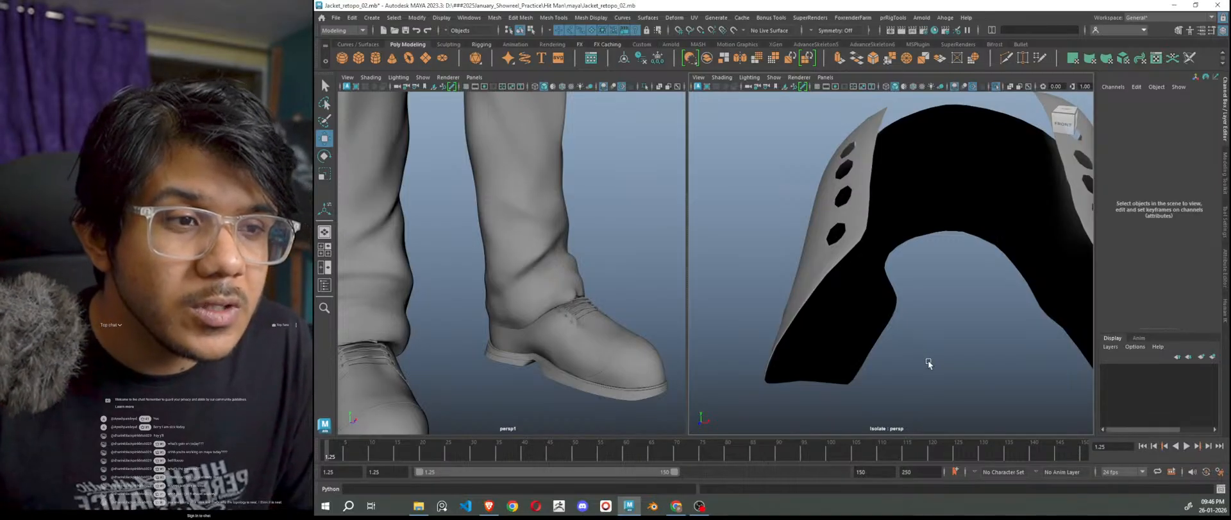
pyautogui.scroll(-5, 888, 314)
pyautogui.keyDown('alt'); pyautogui.moveTo(888, 313); pyautogui.dragTo(934, 349); pyautogui.keyUp('alt')
pyautogui.scroll(5, 923, 305)
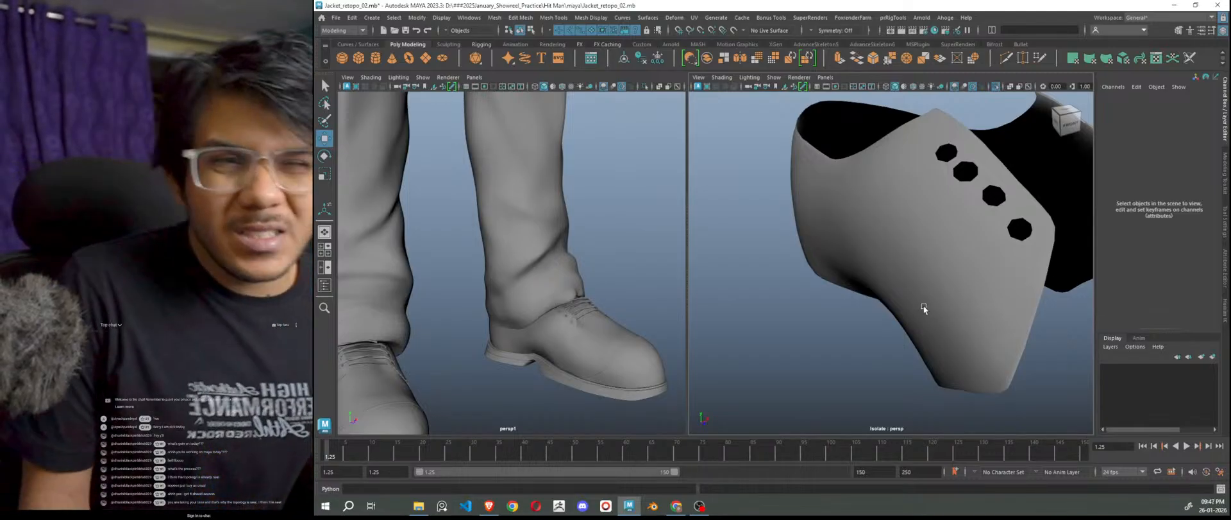
pyautogui.keyDown('alt'); pyautogui.moveTo(924, 305); pyautogui.dragTo(954, 296); pyautogui.keyUp('alt')
pyautogui.keyDown('alt'); pyautogui.moveTo(954, 296); pyautogui.dragTo(898, 282, button='middle'); pyautogui.keyUp('alt')
pyautogui.scroll(3, 905, 288)
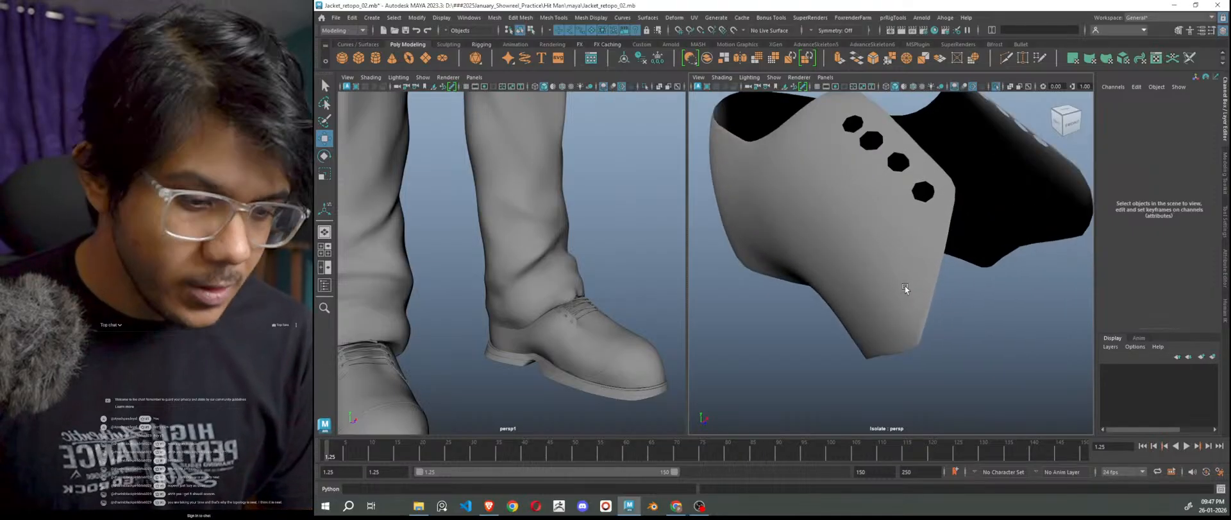
# Display the wireframe over the shading of the isolated back pad.
pyautogui.hotkey('alt', '5')
pyautogui.scroll(-1, 905, 288)
pyautogui.keyDown('alt'); pyautogui.moveTo(906, 288); pyautogui.dragTo(885, 302); pyautogui.keyUp('alt')
pyautogui.scroll(-3, 869, 303)
pyautogui.scroll(-5, 499, 322)
# Examine the retopologized jacket's wireframe around its buttons and front hem in the other viewport, with the wireframe overlay shown only for this check.
pyautogui.keyDown('alt'); pyautogui.moveTo(440, 284); pyautogui.dragTo(486, 317, button='middle'); pyautogui.keyUp('alt')
pyautogui.hotkey('alt', '5')
pyautogui.scroll(5, 467, 247)
pyautogui.keyDown('alt'); pyautogui.moveTo(466, 244); pyautogui.dragTo(513, 275, button='middle'); pyautogui.keyUp('alt')
pyautogui.scroll(8, 513, 275)
pyautogui.scroll(-8, 510, 272)
pyautogui.keyDown('alt'); pyautogui.moveTo(509, 272); pyautogui.dragTo(485, 282); pyautogui.keyUp('alt')
pyautogui.keyDown('alt'); pyautogui.moveTo(485, 282); pyautogui.dragTo(594, 218, button='middle'); pyautogui.keyUp('alt')
pyautogui.scroll(-4, 594, 218)
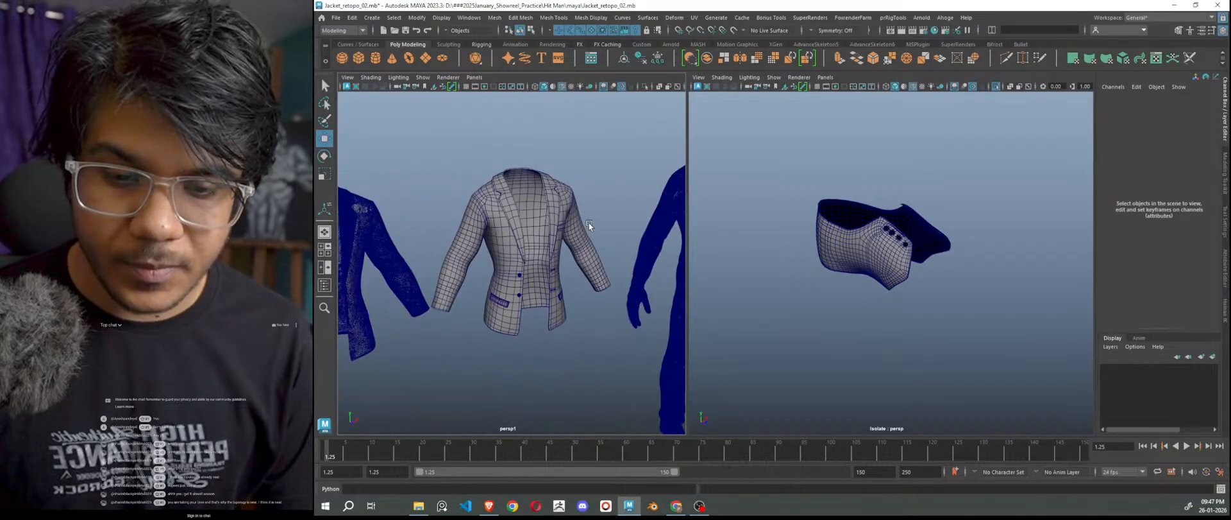
pyautogui.scroll(8, 512, 307)
pyautogui.keyDown('alt'); pyautogui.moveTo(553, 397); pyautogui.dragTo(545, 281, button='middle'); pyautogui.keyUp('alt')
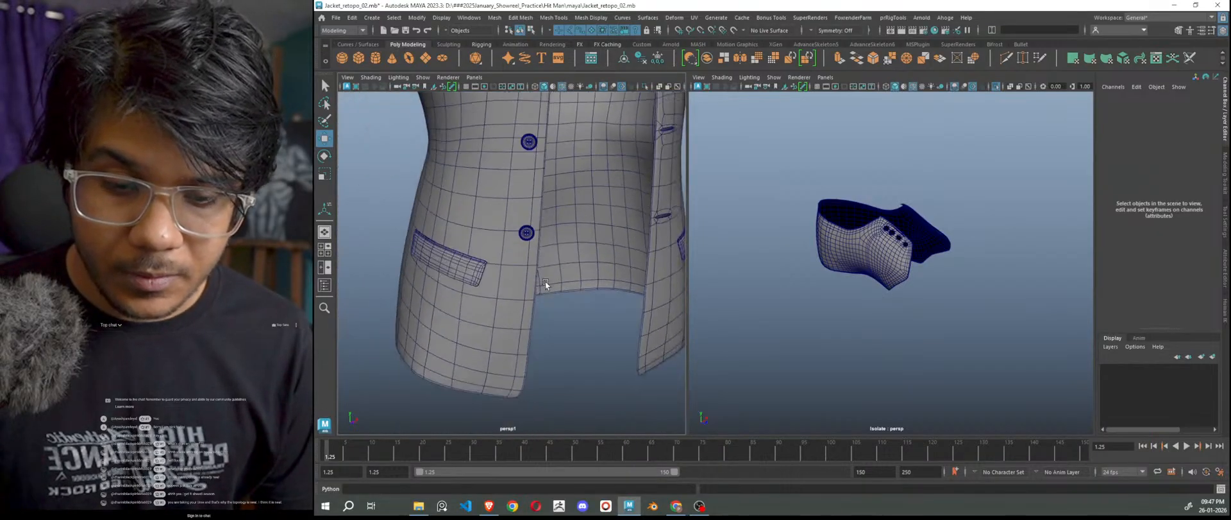
pyautogui.scroll(4, 543, 217)
pyautogui.scroll(5, 549, 229)
pyautogui.moveTo(549, 228)
pyautogui.keyDown('alt'); pyautogui.mouseDown(button='middle')
pyautogui.moveTo(546, 245)
pyautogui.moveTo(541, 229)
pyautogui.mouseUp(button='middle'); pyautogui.keyUp('alt')
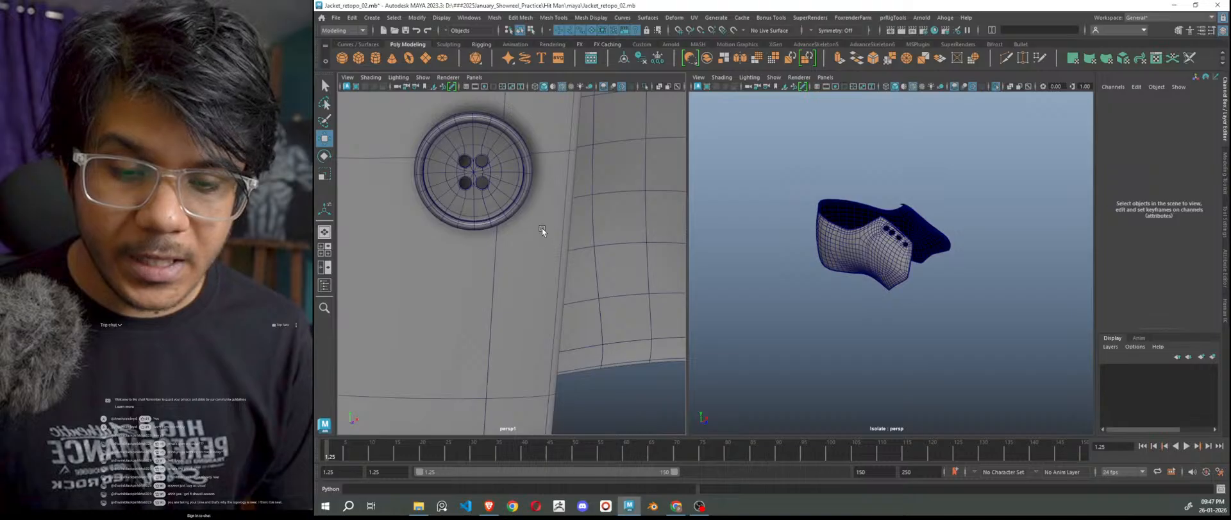
pyautogui.keyDown('alt'); pyautogui.moveTo(530, 248); pyautogui.dragTo(328, 240, button='right'); pyautogui.keyUp('alt')
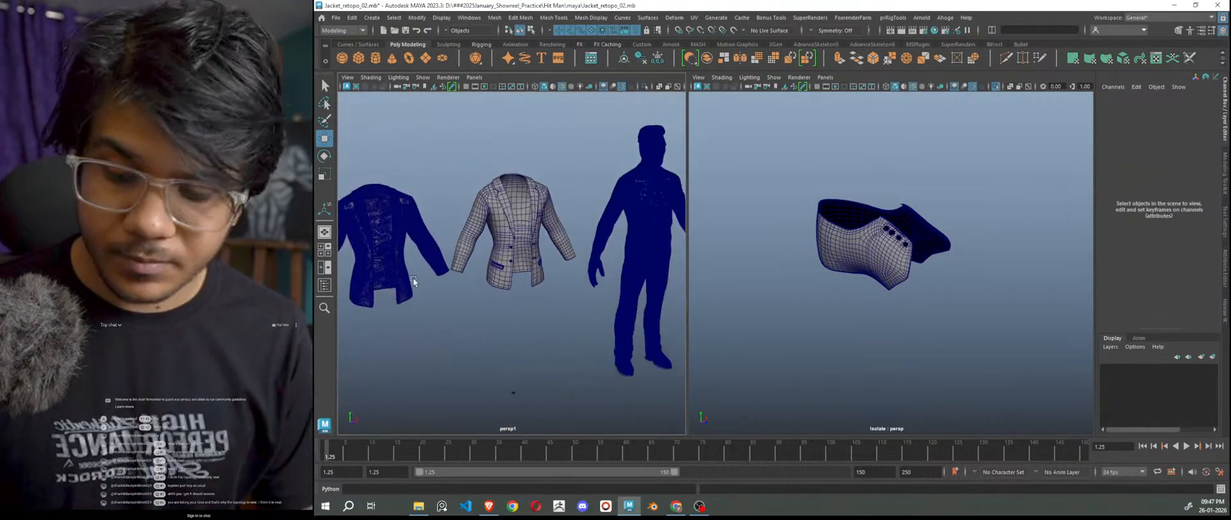
pyautogui.hotkey('alt', '5')
# Freeze the back pad's transformations and center its pivot.
pyautogui.moveTo(917, 310)
pyautogui.keyDown('alt'); pyautogui.mouseDown(button='right')
pyautogui.moveTo(1026, 377)
pyautogui.moveTo(1116, 407)
pyautogui.moveTo(1064, 379)
pyautogui.mouseUp(button='right'); pyautogui.keyUp('alt')
pyautogui.keyDown('alt'); pyautogui.moveTo(1064, 379); pyautogui.dragTo(901, 332); pyautogui.keyUp('alt')
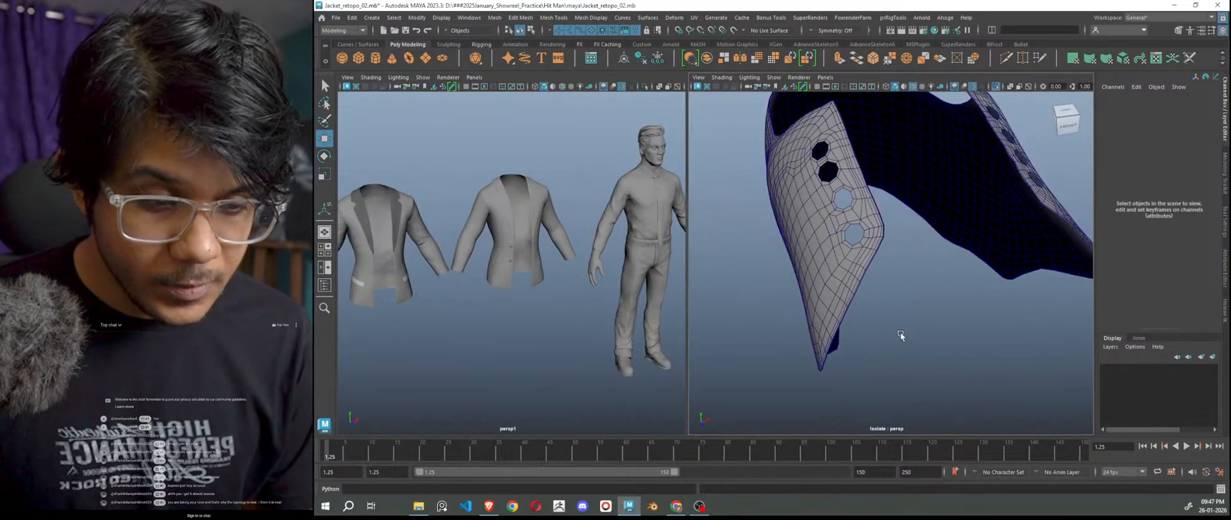
pyautogui.keyDown('alt'); pyautogui.moveTo(900, 332); pyautogui.dragTo(928, 359, button='right'); pyautogui.keyUp('alt')
pyautogui.click(805, 256)
pyautogui.click(642, 57)
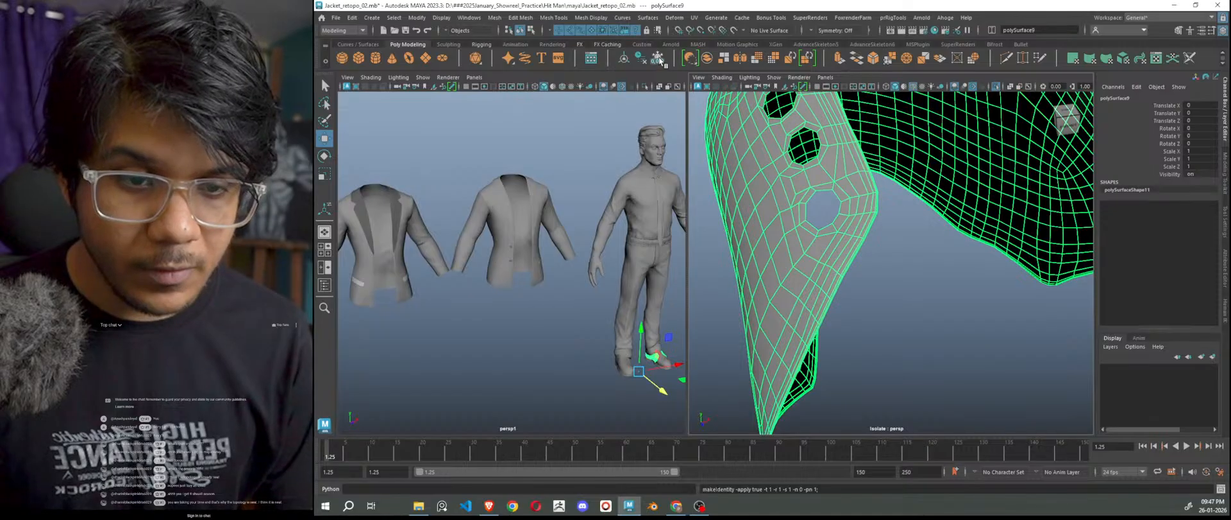
pyautogui.click(624, 58)
pyautogui.click(1057, 340)
# Extrude the back pad's faces with a thickness of -0.1 and 2 divisions.
pyautogui.click(808, 287)
pyautogui.hotkey('ctrl', 'e')
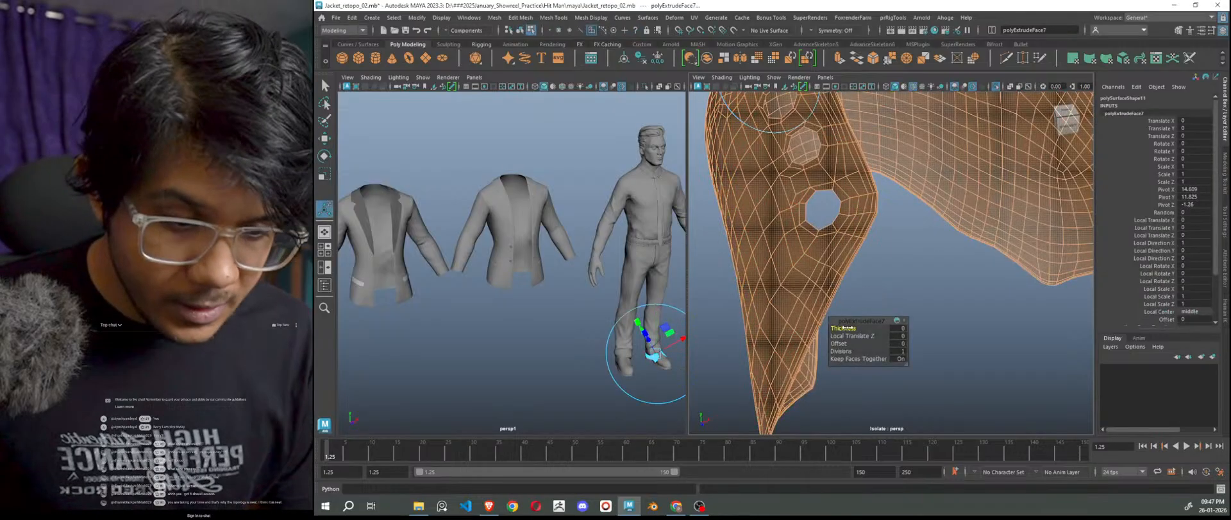
pyautogui.moveTo(849, 327); pyautogui.dragTo(844, 327)
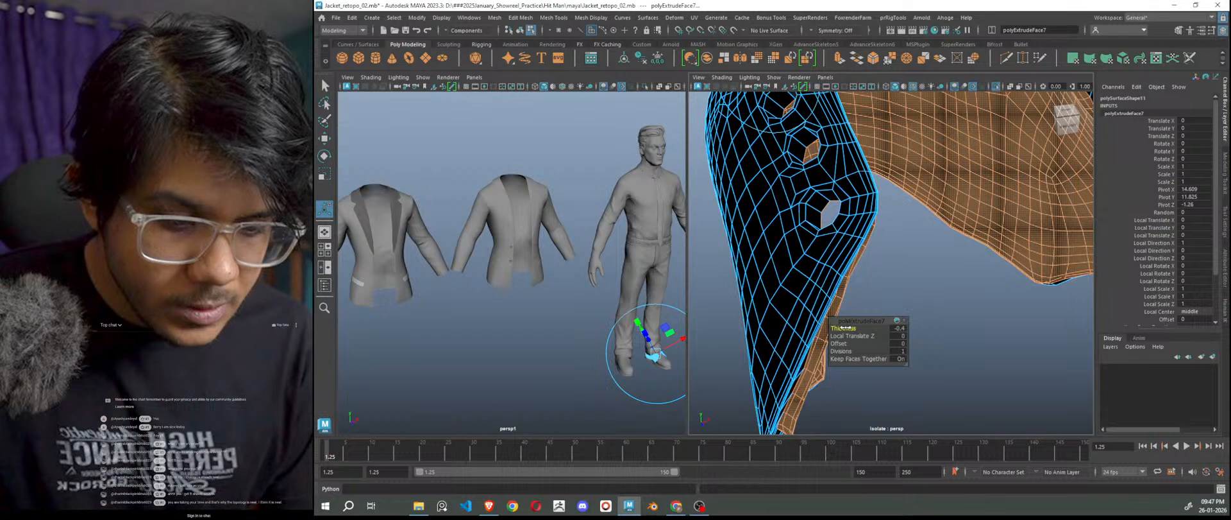
pyautogui.keyDown('alt'); pyautogui.moveTo(940, 320); pyautogui.dragTo(967, 305); pyautogui.keyUp('alt')
pyautogui.hotkey('ctrl', 'z')
pyautogui.moveTo(851, 327); pyautogui.dragTo(845, 328)
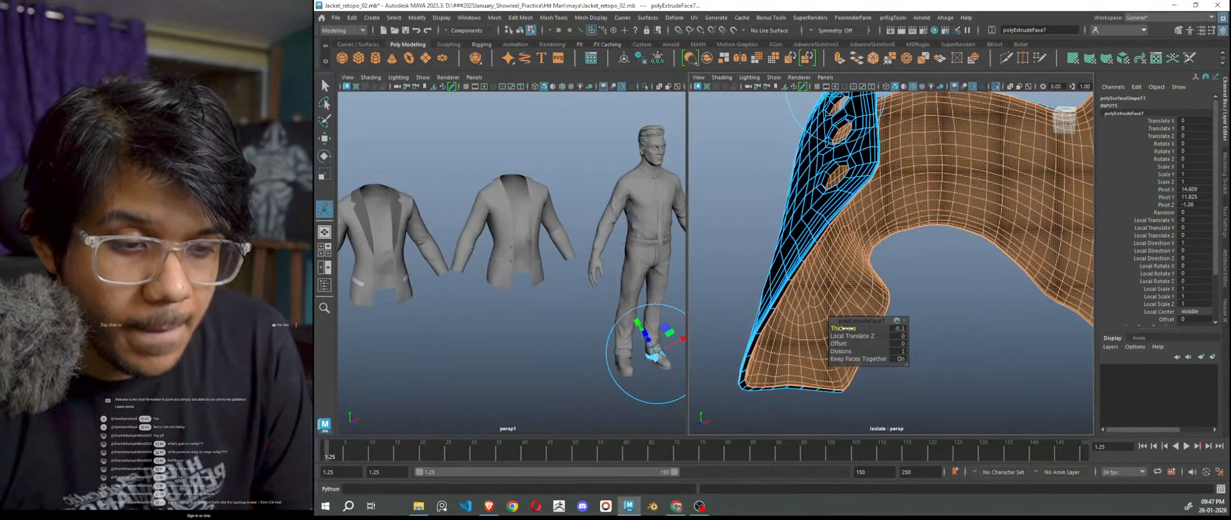
pyautogui.keyDown('alt'); pyautogui.moveTo(915, 266); pyautogui.dragTo(945, 306, button='right'); pyautogui.keyUp('alt')
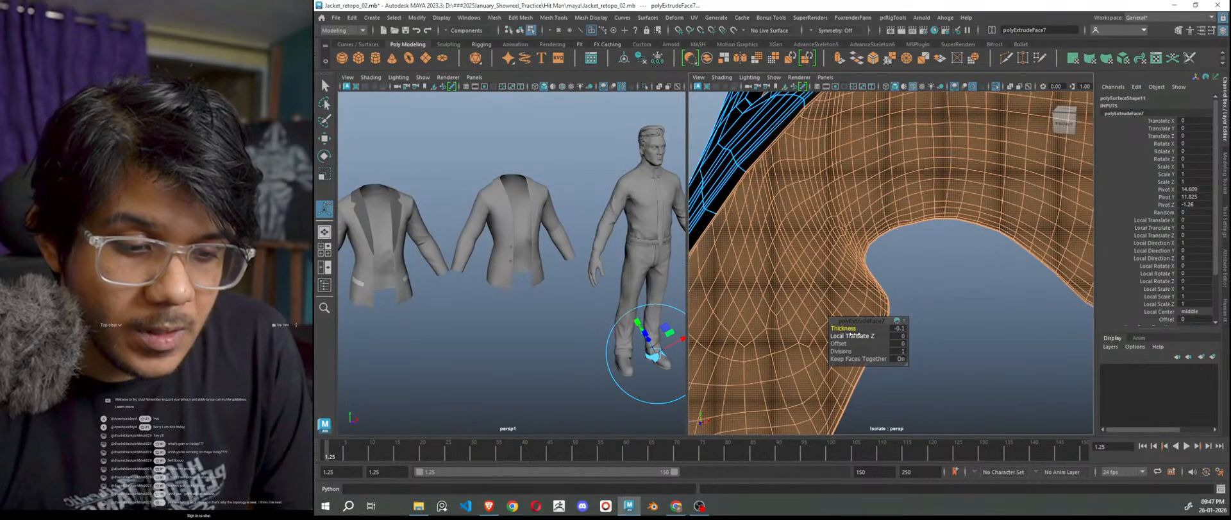
pyautogui.moveTo(849, 350); pyautogui.dragTo(851, 350)
pyautogui.scroll(-3, 973, 343)
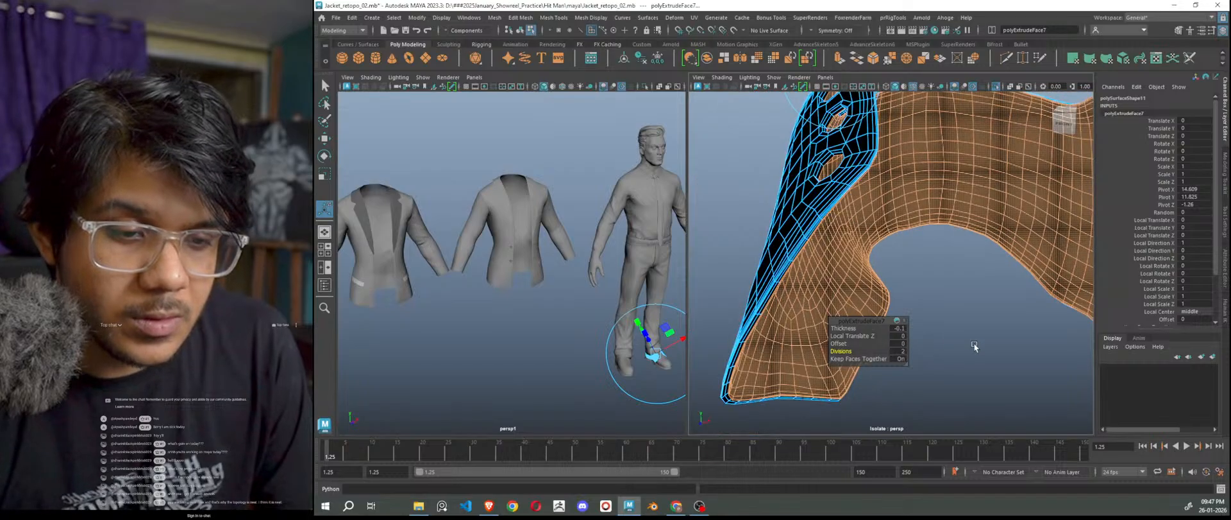
# Return to object mode and reverse the normals of the extruded back pad.
pyautogui.press('w')
pyautogui.rightClick(768, 164)
pyautogui.click(814, 149)
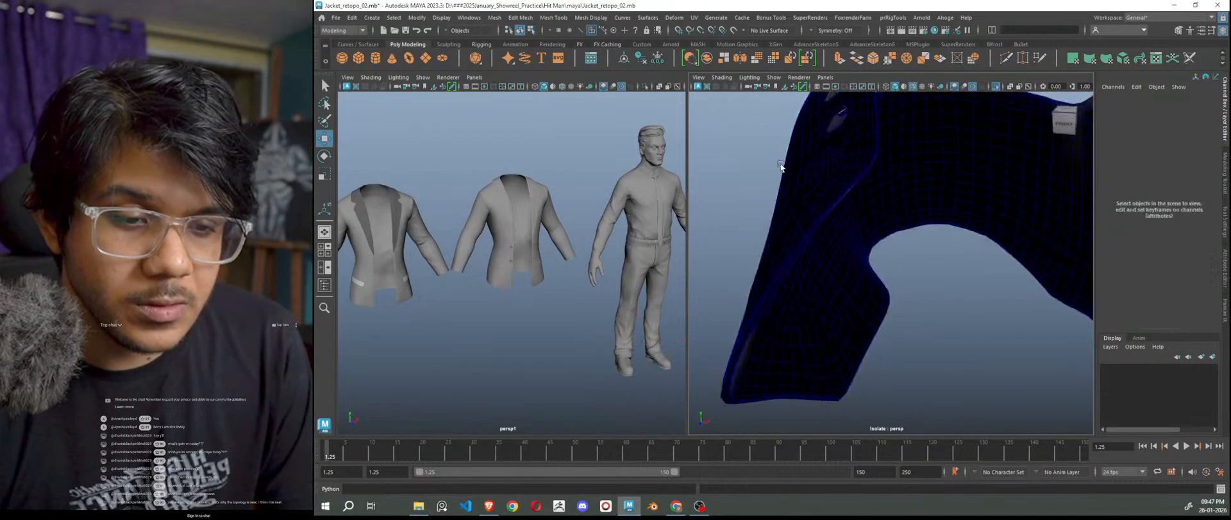
pyautogui.click(608, 19)
pyautogui.click(620, 62)
pyautogui.click(754, 171)
pyautogui.click(788, 203)
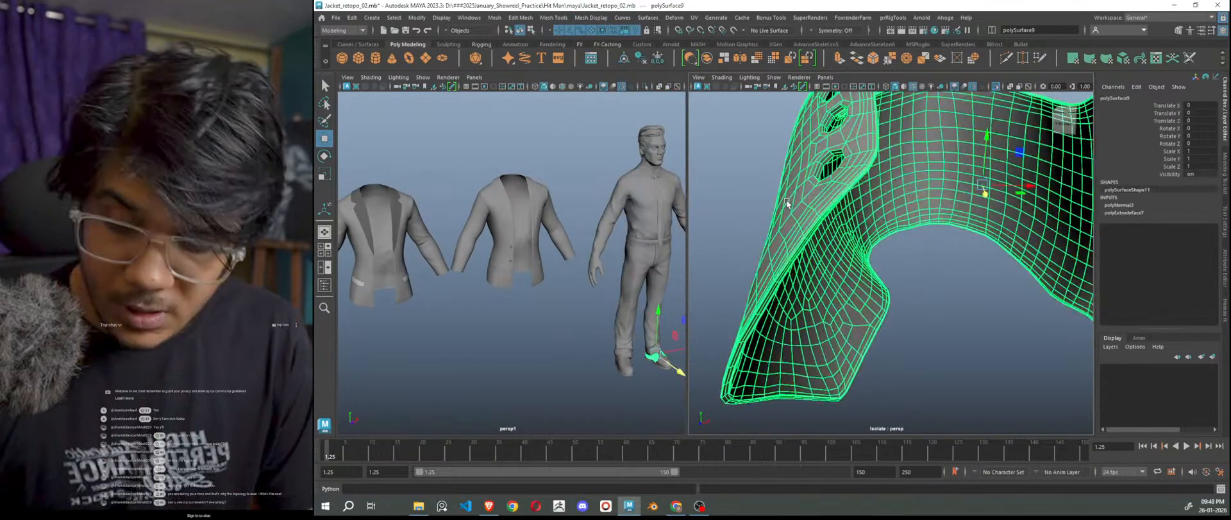
# Show the back pad in smooth mesh preview and hide its wireframe overlay.
pyautogui.press('3')
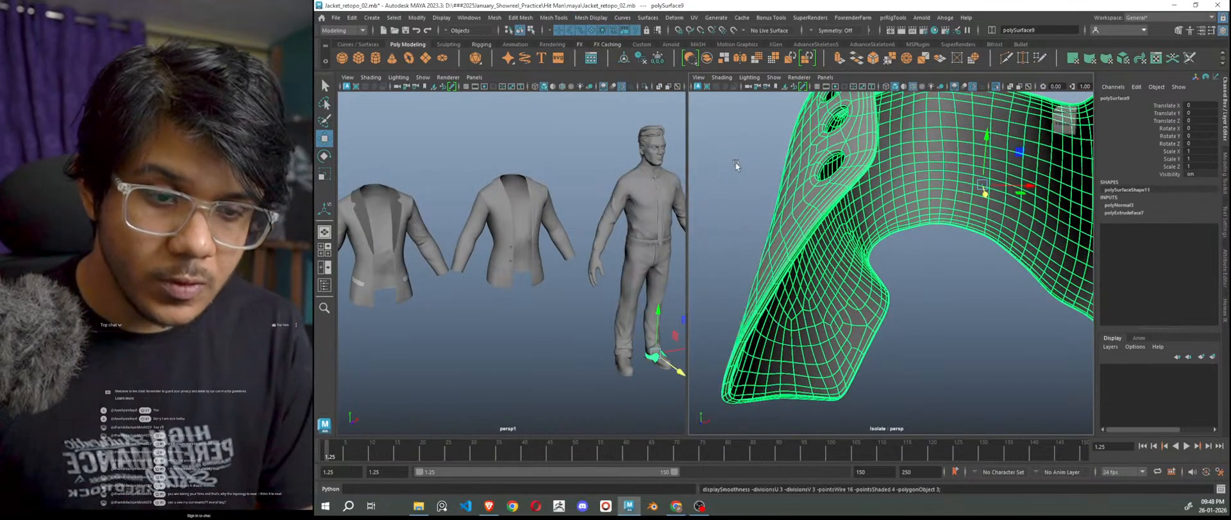
pyautogui.click(739, 166)
pyautogui.hotkey('alt', '5')
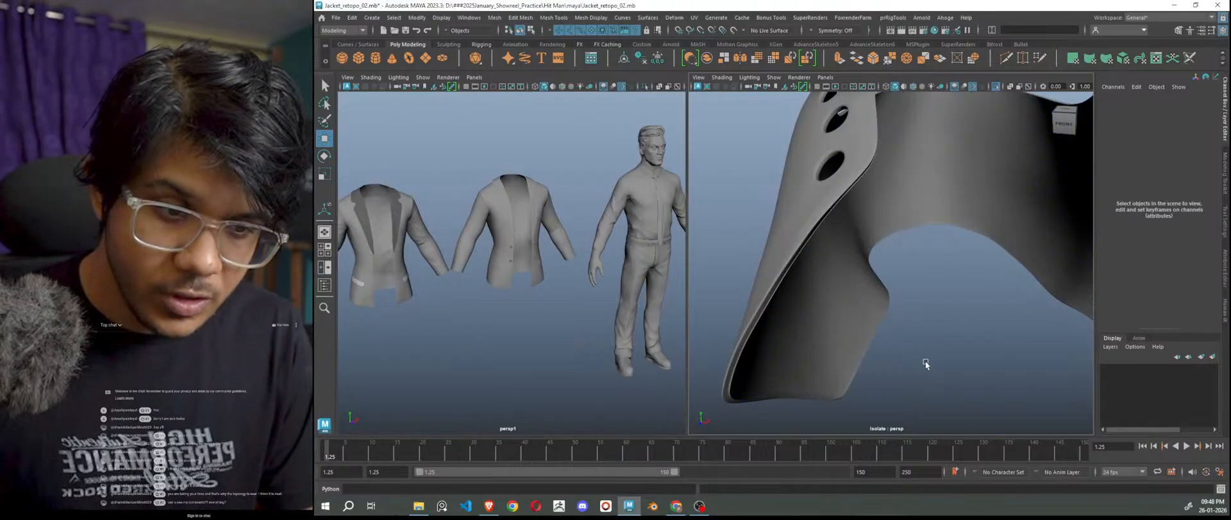
pyautogui.keyDown('alt'); pyautogui.moveTo(868, 345); pyautogui.dragTo(914, 306); pyautogui.keyUp('alt')
# Switch the back pad to edge selection and pick an edge along its thickened border for a close view.
pyautogui.click(867, 237)
pyautogui.moveTo(867, 236)
pyautogui.keyDown('alt'); pyautogui.mouseDown()
pyautogui.moveTo(885, 258)
pyautogui.moveTo(873, 244)
pyautogui.mouseUp(); pyautogui.keyUp('alt')
pyautogui.moveTo(873, 243); pyautogui.dragTo(869, 198, button='right')
pyautogui.click(846, 283)
pyautogui.keyDown('alt'); pyautogui.moveTo(846, 283); pyautogui.dragTo(843, 257); pyautogui.keyUp('alt')
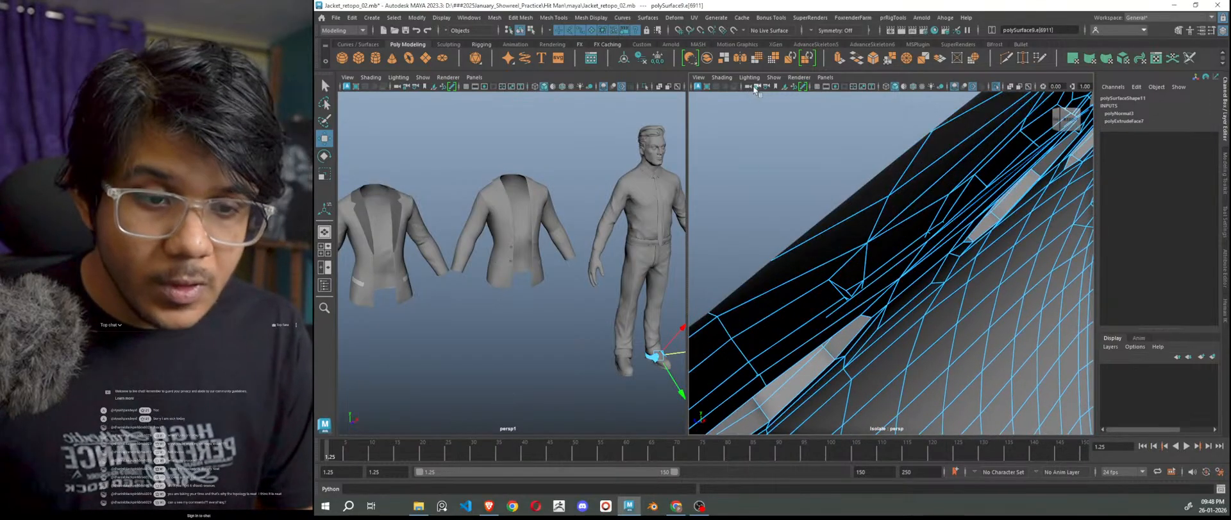
# Widen the back pad's viewport and set the perspective camera's near clip plane to 0.1.
pyautogui.moveTo(688, 195); pyautogui.dragTo(584, 180)
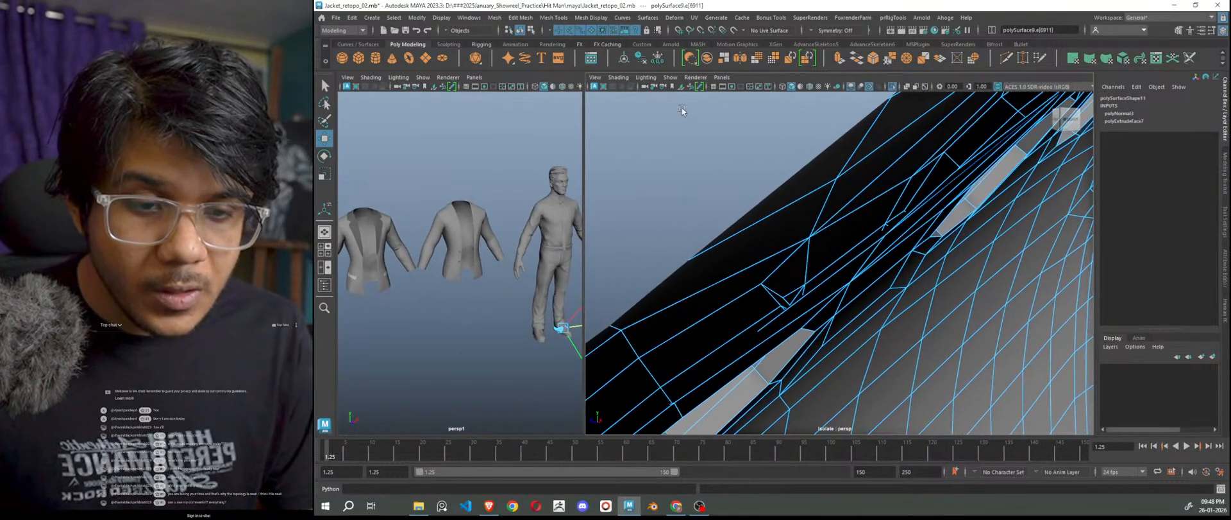
pyautogui.hotkey('ctrl', 'a')
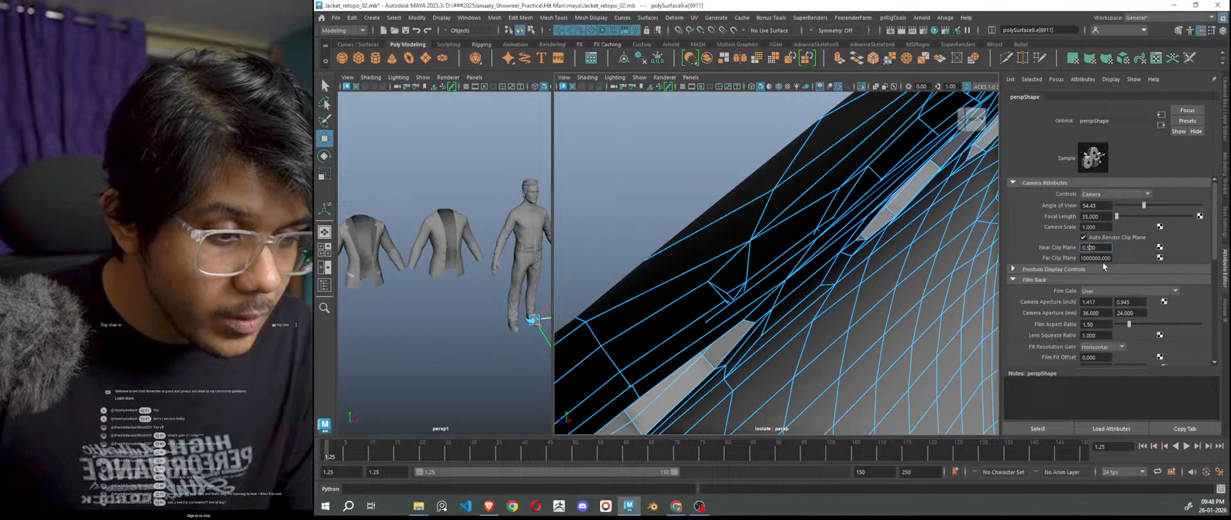
pyautogui.write('0.1')
pyautogui.press('Return')
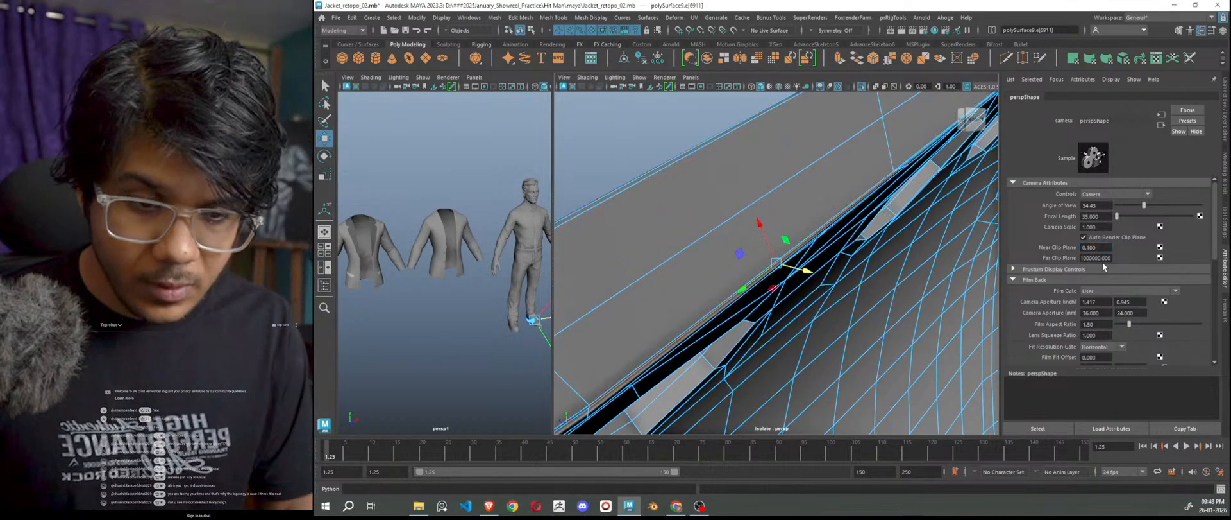
# Delete the extra edge loop running along the lower rim of the back pad's thickened border.
pyautogui.scroll(-6, 840, 310)
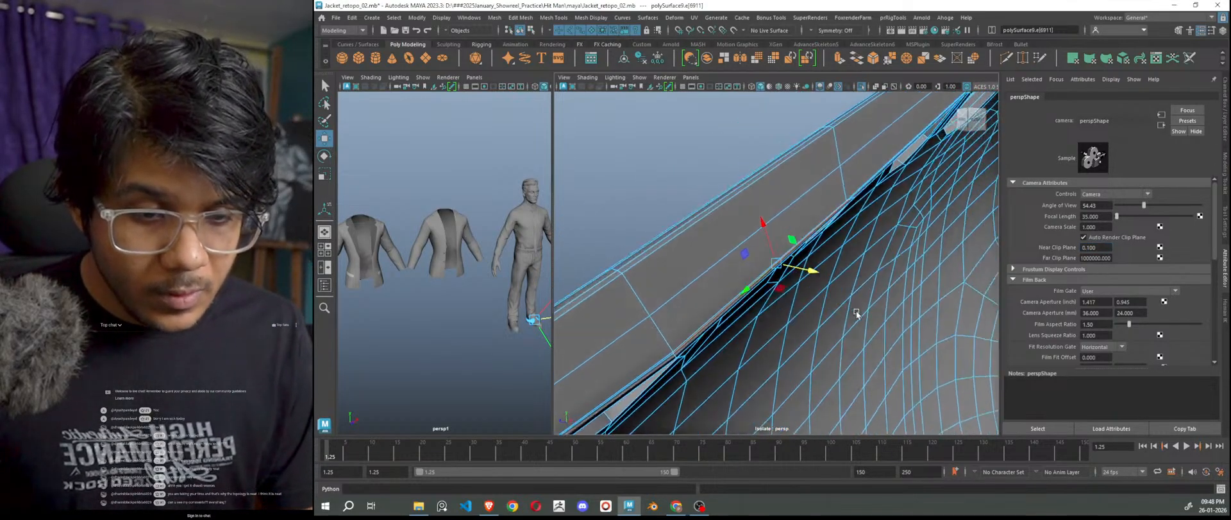
pyautogui.keyDown('alt'); pyautogui.moveTo(885, 313); pyautogui.dragTo(911, 294); pyautogui.keyUp('alt')
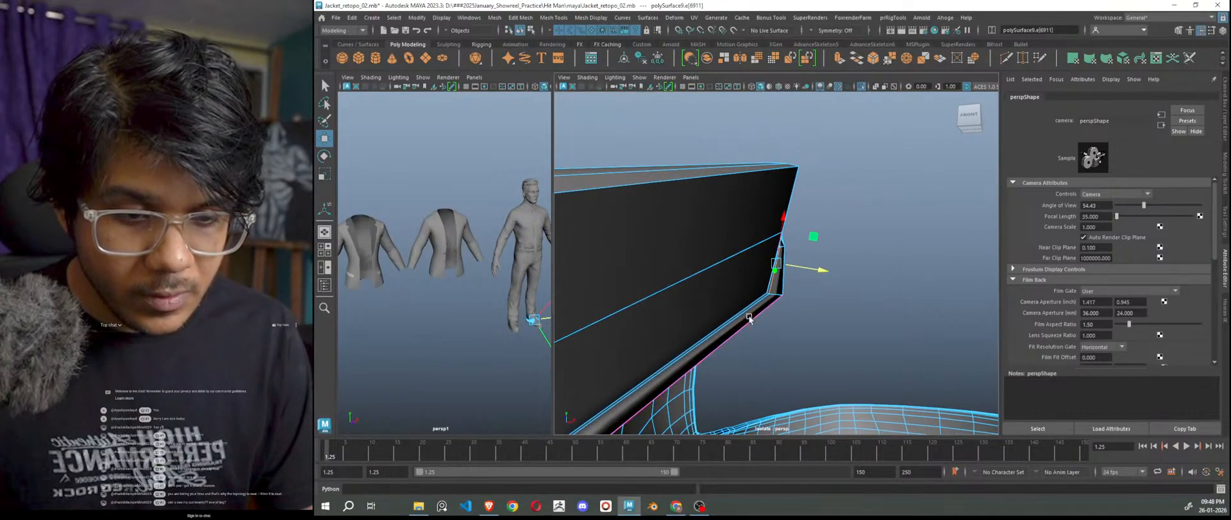
pyautogui.click(762, 314)
pyautogui.hotkey('ctrl', 'Delete')
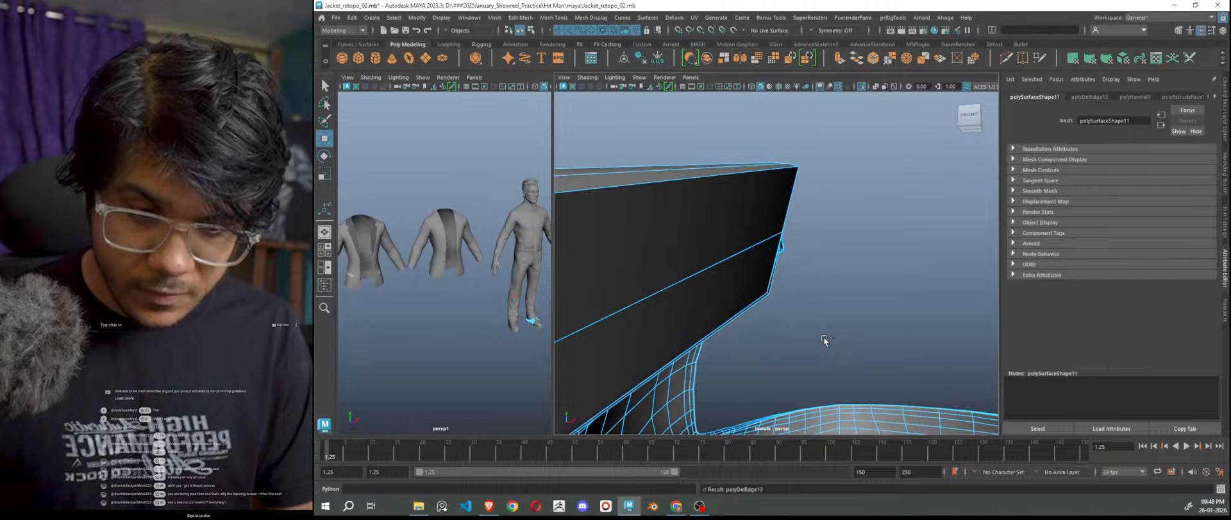
# Bevel the edge loop running along the middle of the back pad's border thickness with a fraction of 0.8.
pyautogui.scroll(-5, 822, 338)
pyautogui.keyDown('alt'); pyautogui.moveTo(823, 330); pyautogui.dragTo(875, 392); pyautogui.keyUp('alt')
pyautogui.scroll(4, 838, 319)
pyautogui.keyDown('alt'); pyautogui.moveTo(837, 319); pyautogui.dragTo(858, 261); pyautogui.keyUp('alt')
pyautogui.doubleClick(767, 241)
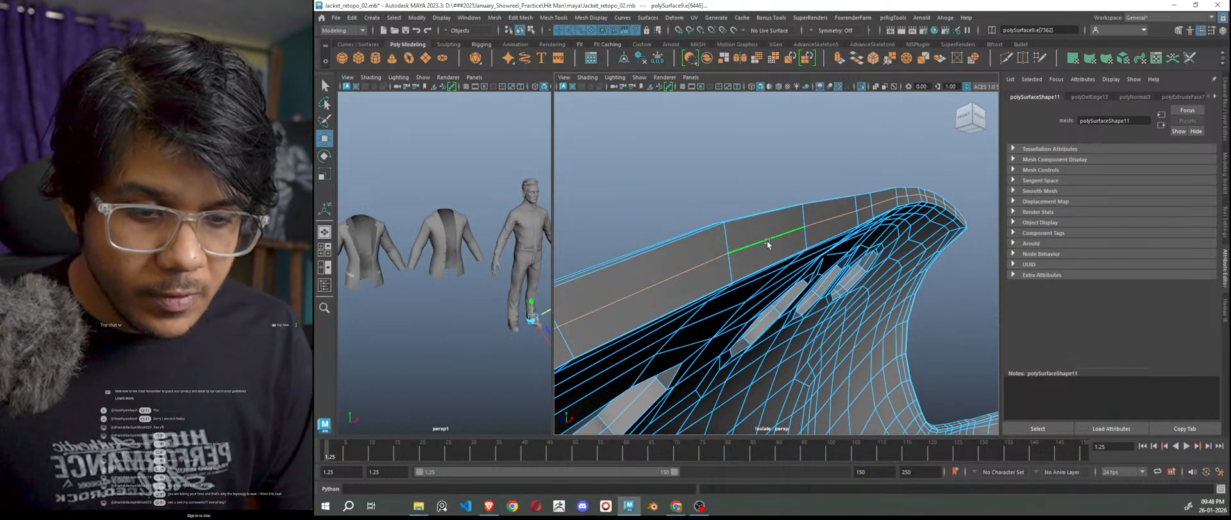
pyautogui.hotkey('ctrl', 'b')
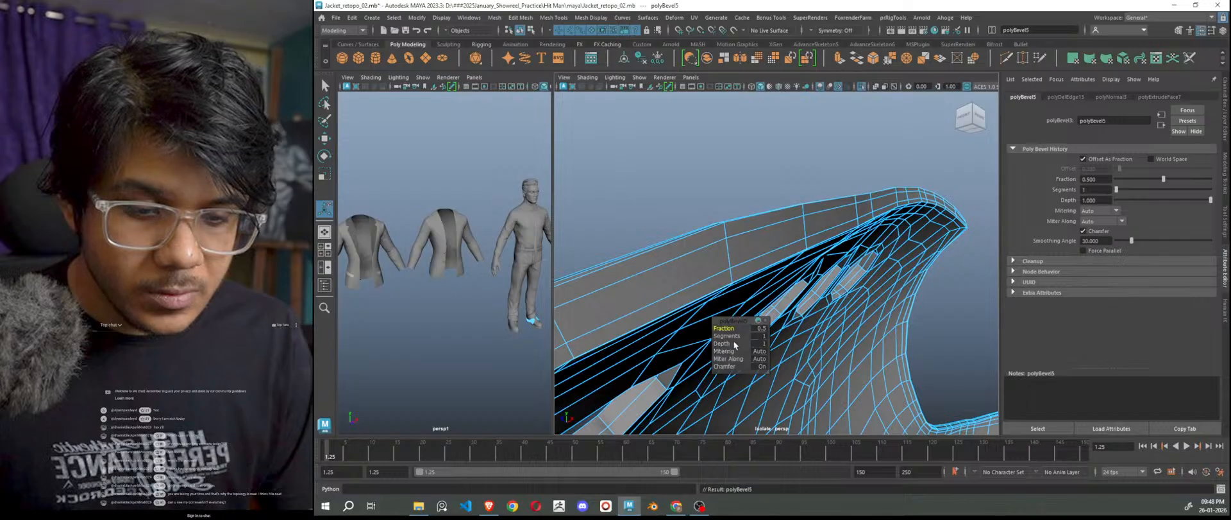
pyautogui.moveTo(734, 327); pyautogui.dragTo(737, 328)
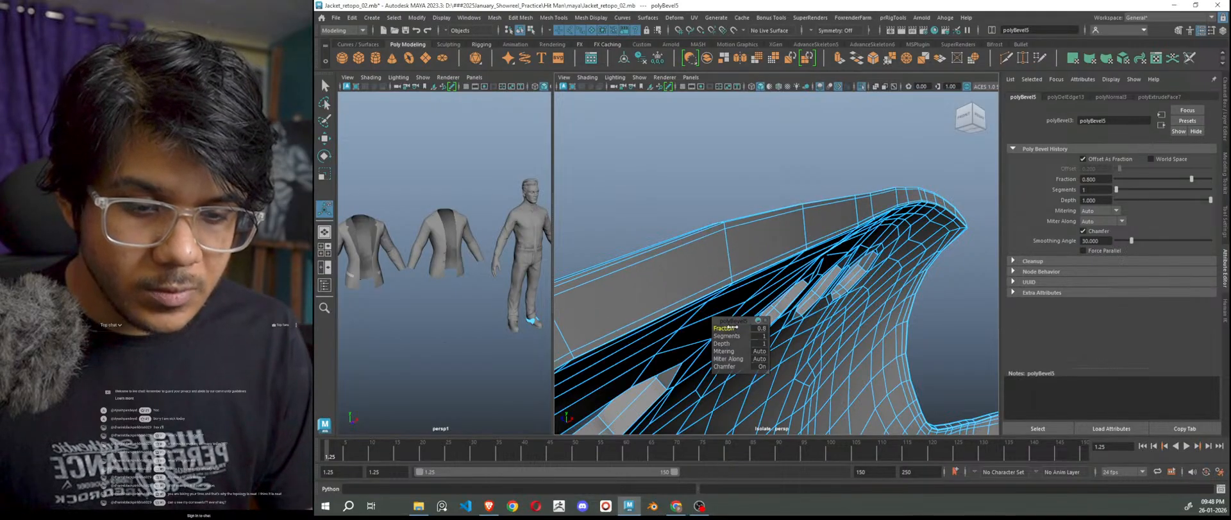
# Return to object mode, show the beveled back pad in smooth mesh preview and deselect it.
pyautogui.click(708, 177)
pyautogui.press('w')
pyautogui.moveTo(734, 171); pyautogui.dragTo(775, 156, button='right')
pyautogui.click(743, 209)
pyautogui.click(734, 246)
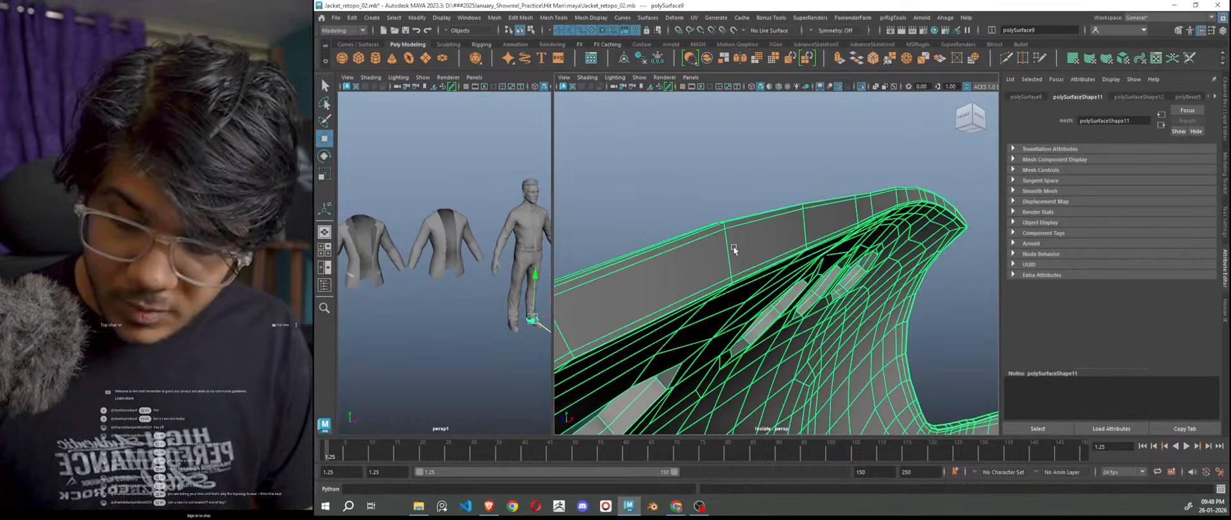
pyautogui.press('3')
pyautogui.click(710, 191)
pyautogui.keyDown('alt'); pyautogui.moveTo(774, 281); pyautogui.dragTo(899, 356); pyautogui.keyUp('alt')
pyautogui.scroll(-3, 863, 328)
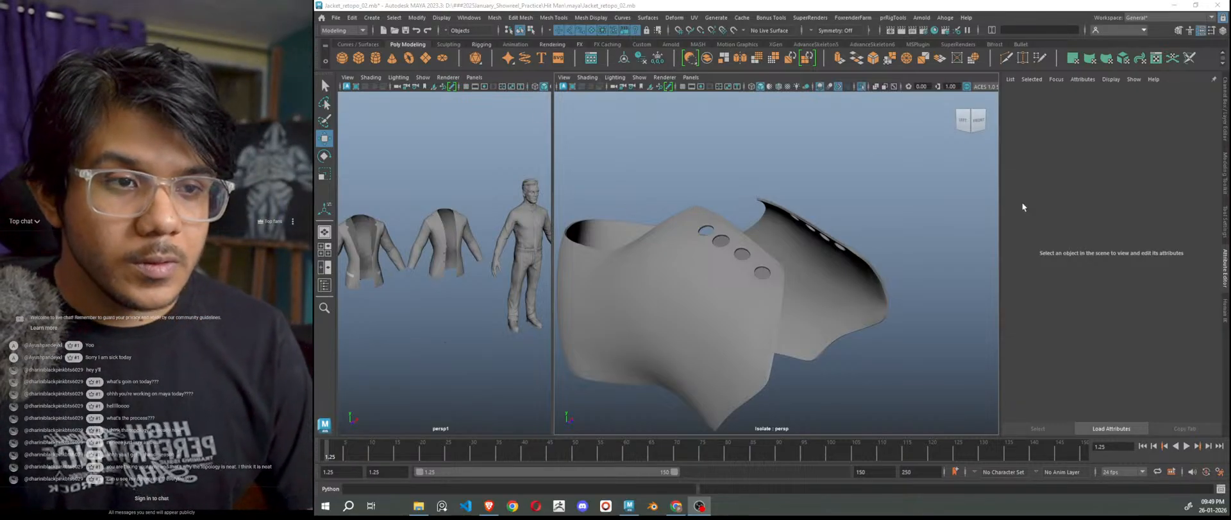
# Examine the smoothed back pad from several sides, checking its outer surface, lace holes and borders.
pyautogui.keyDown('alt'); pyautogui.moveTo(810, 280); pyautogui.dragTo(738, 320); pyautogui.keyUp('alt')
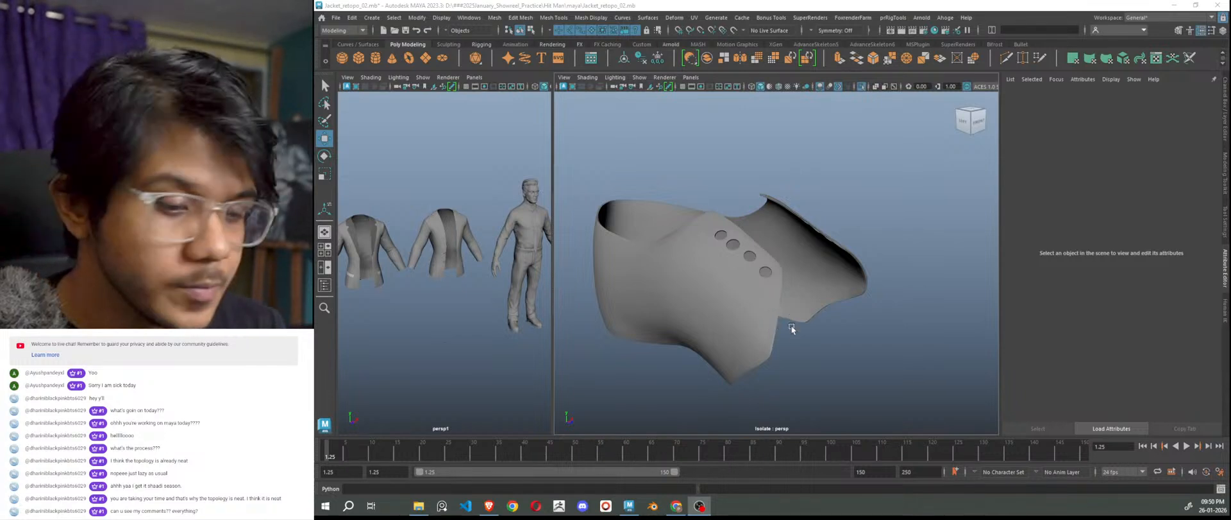
pyautogui.scroll(-2, 773, 339)
pyautogui.scroll(7, 738, 320)
pyautogui.scroll(-5, 737, 320)
pyautogui.keyDown('alt'); pyautogui.moveTo(718, 333); pyautogui.dragTo(791, 329); pyautogui.keyUp('alt')
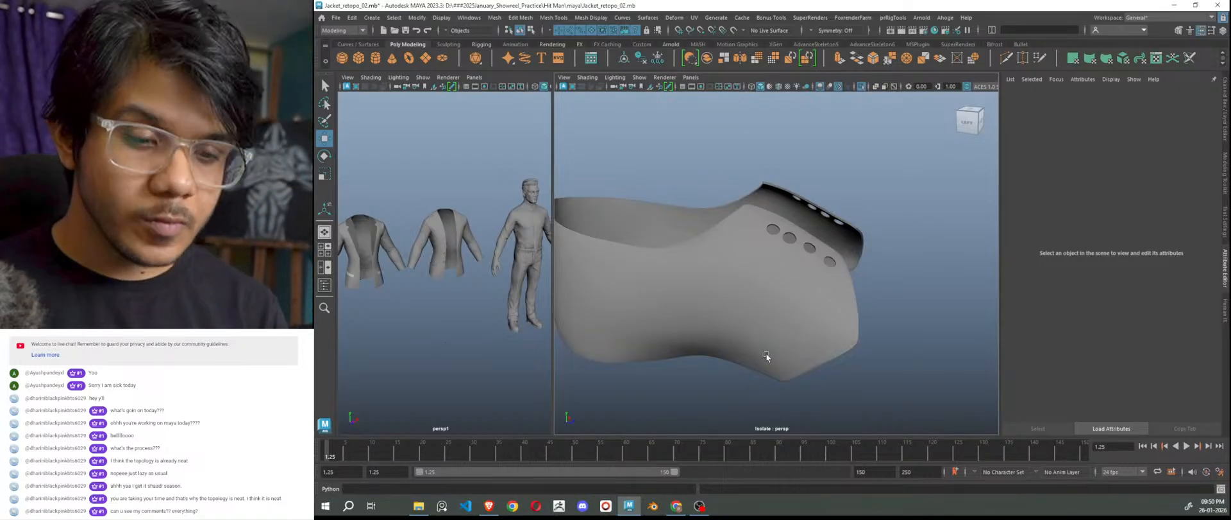
pyautogui.scroll(-1, 782, 334)
pyautogui.scroll(1, 783, 333)
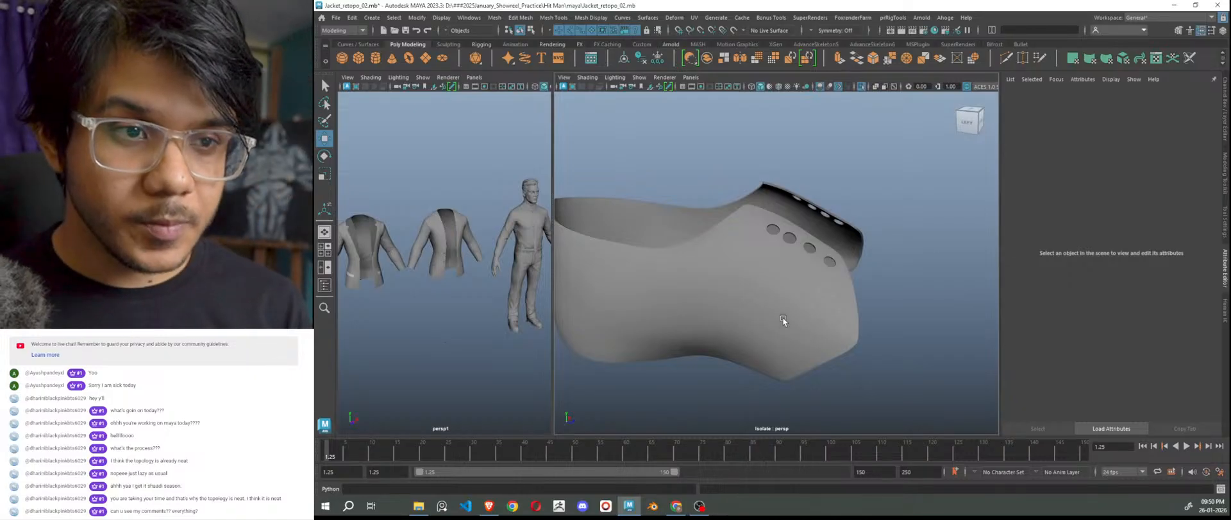
pyautogui.moveTo(807, 313)
pyautogui.keyDown('alt'); pyautogui.mouseDown()
pyautogui.moveTo(771, 322)
pyautogui.moveTo(788, 316)
pyautogui.mouseUp(); pyautogui.keyUp('alt')
pyautogui.scroll(3, 789, 311)
pyautogui.click(789, 310)
pyautogui.scroll(-3, 789, 311)
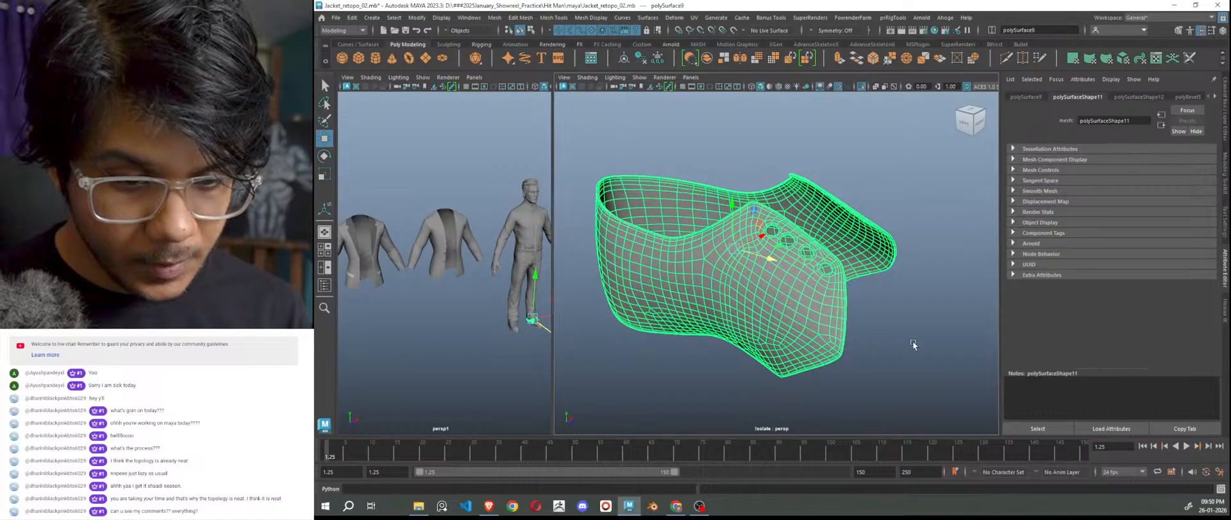
pyautogui.click(914, 345)
pyautogui.moveTo(900, 352)
pyautogui.keyDown('alt'); pyautogui.mouseDown()
pyautogui.moveTo(782, 329)
pyautogui.moveTo(796, 340)
pyautogui.mouseUp(); pyautogui.keyUp('alt')
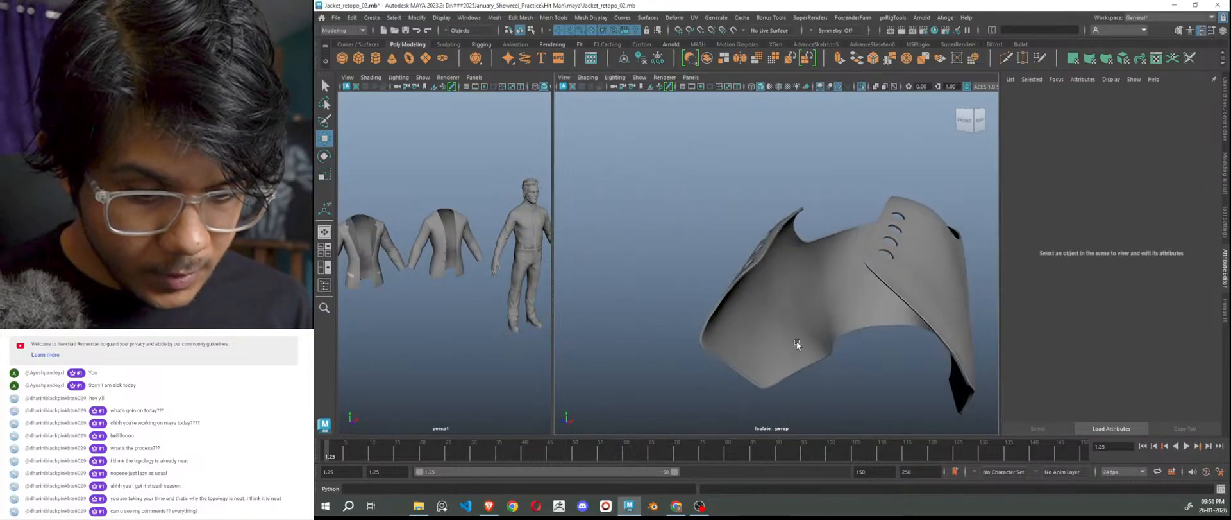
# Delete the edge loop on the back pad's face that runs closest alongside its thickened border.
pyautogui.keyDown('alt'); pyautogui.moveTo(796, 340); pyautogui.dragTo(822, 279, button='middle'); pyautogui.keyUp('alt')
pyautogui.scroll(6, 772, 300)
pyautogui.click(762, 321)
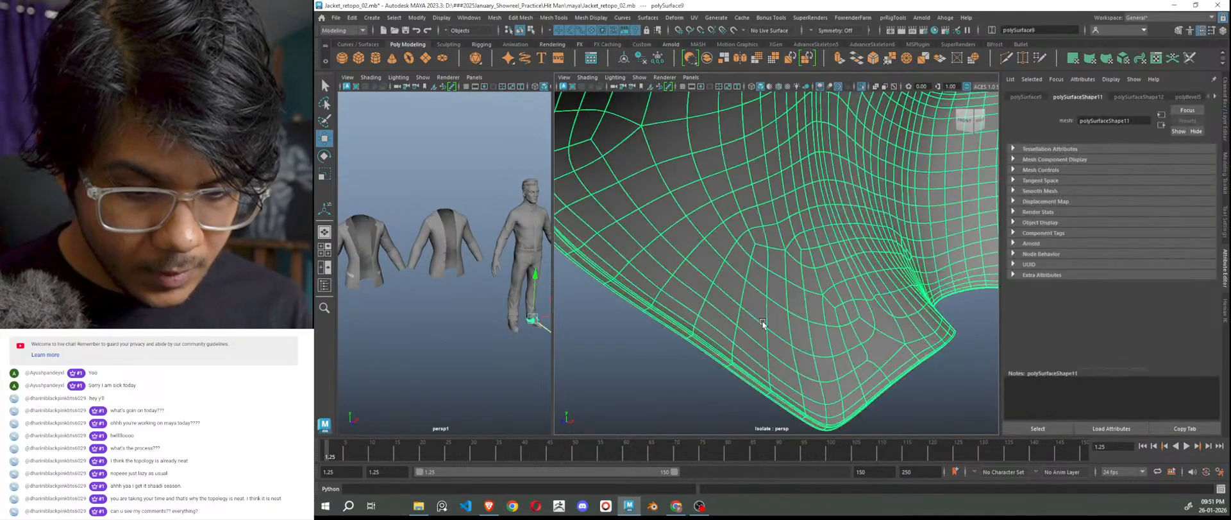
pyautogui.scroll(8, 759, 323)
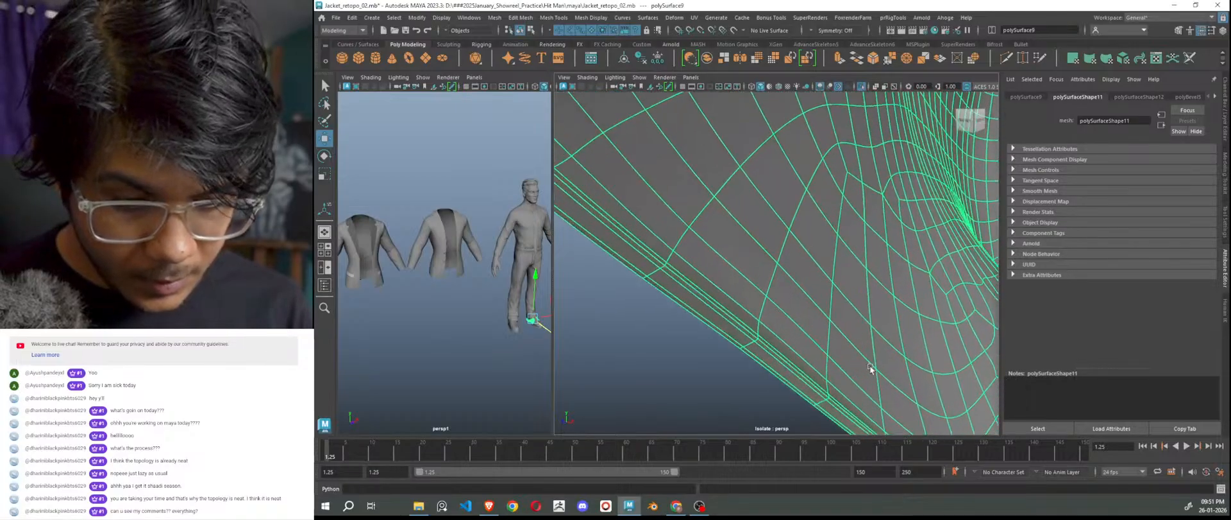
pyautogui.scroll(4, 834, 363)
pyautogui.moveTo(784, 271); pyautogui.dragTo(784, 200, button='right')
pyautogui.click(670, 338)
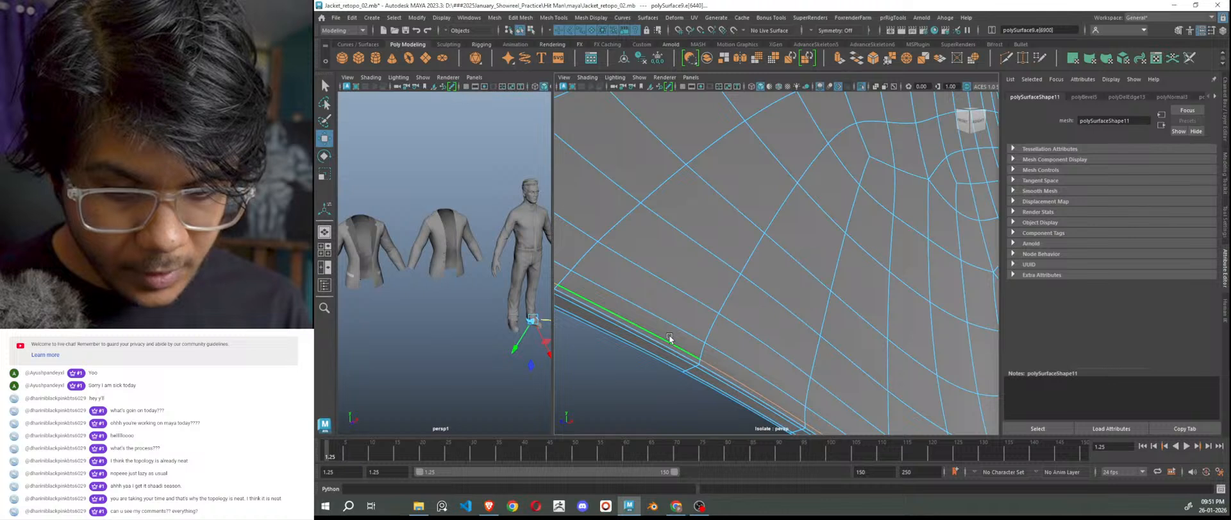
pyautogui.hotkey('ctrl', 'Delete')
pyautogui.scroll(-5, 736, 321)
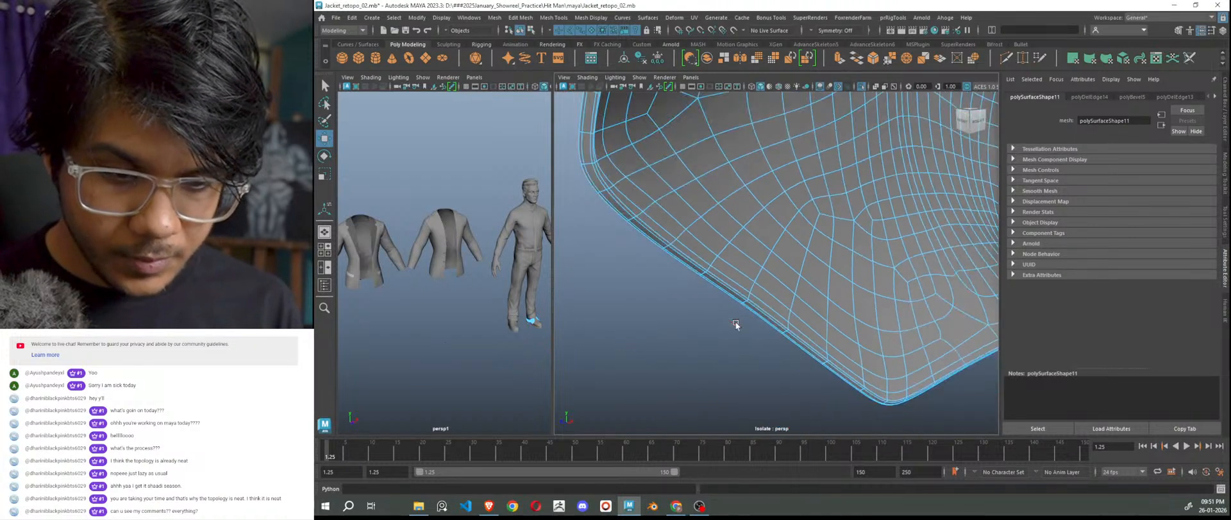
# Return the back pad to object mode, deselect it and check how its border smooths.
pyautogui.scroll(-5, 736, 321)
pyautogui.moveTo(683, 183); pyautogui.dragTo(707, 164, button='right')
pyautogui.click(707, 164)
pyautogui.scroll(5, 738, 272)
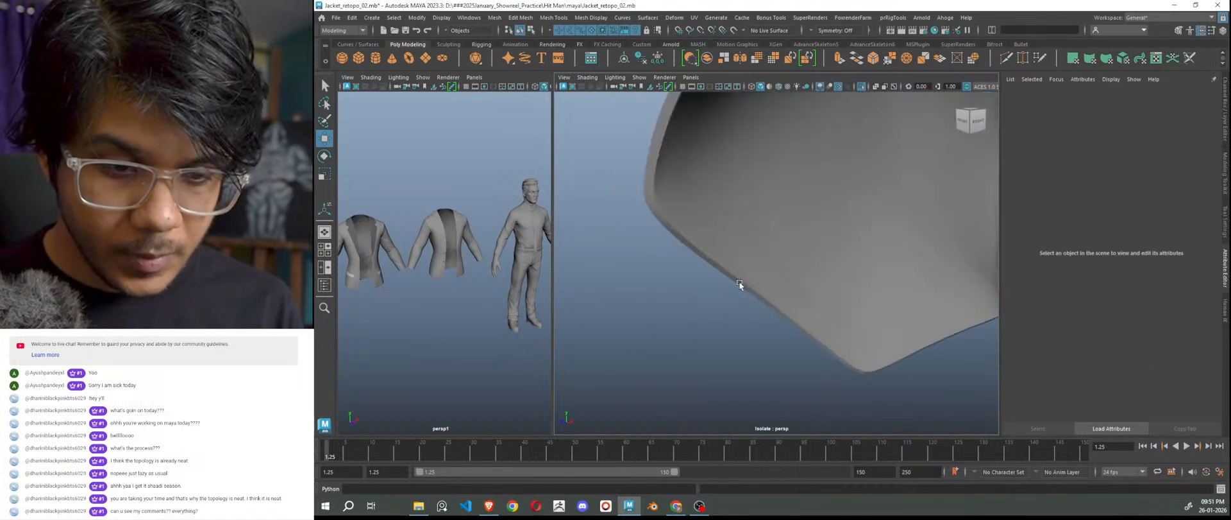
pyautogui.keyDown('alt'); pyautogui.moveTo(713, 318); pyautogui.dragTo(845, 356); pyautogui.keyUp('alt')
pyautogui.scroll(-5, 836, 326)
# Exit isolation to show the whole character and check how the back pad fits the laces and sole.
pyautogui.hotkey('ctrl', '1')
pyautogui.scroll(-2, 838, 336)
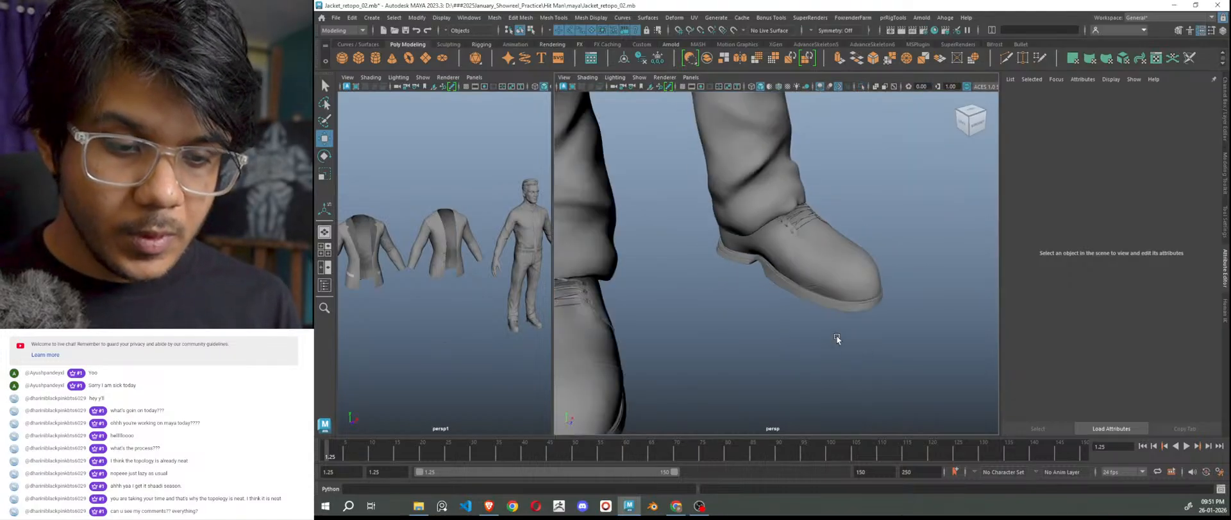
pyautogui.scroll(5, 800, 294)
pyautogui.scroll(3, 801, 292)
pyautogui.keyDown('alt'); pyautogui.moveTo(803, 287); pyautogui.dragTo(760, 253); pyautogui.keyUp('alt')
pyautogui.click(833, 282)
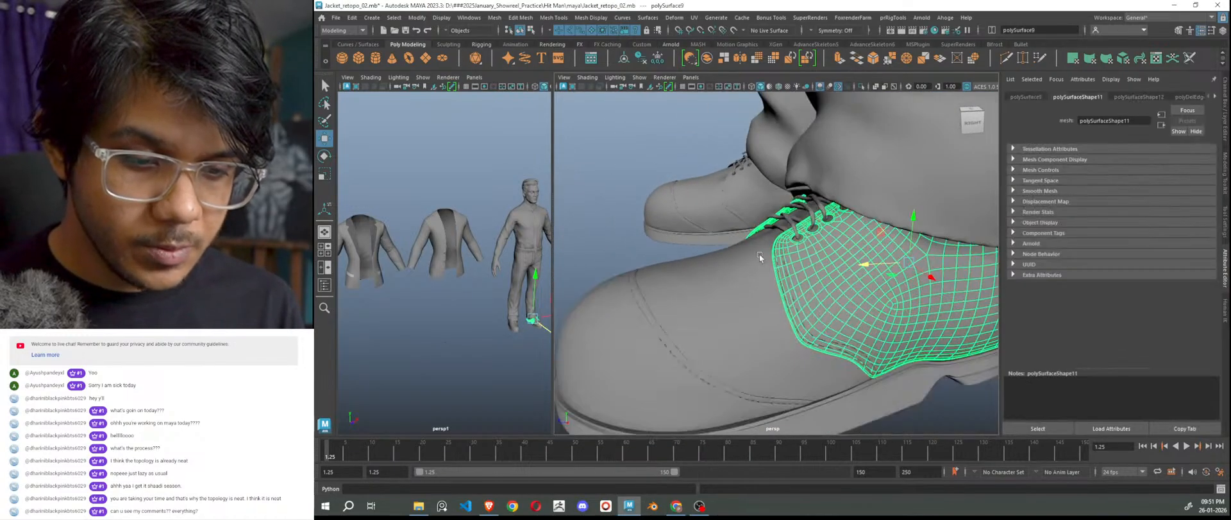
pyautogui.click(624, 245)
pyautogui.keyDown('alt'); pyautogui.moveTo(685, 325); pyautogui.dragTo(887, 307); pyautogui.keyUp('alt')
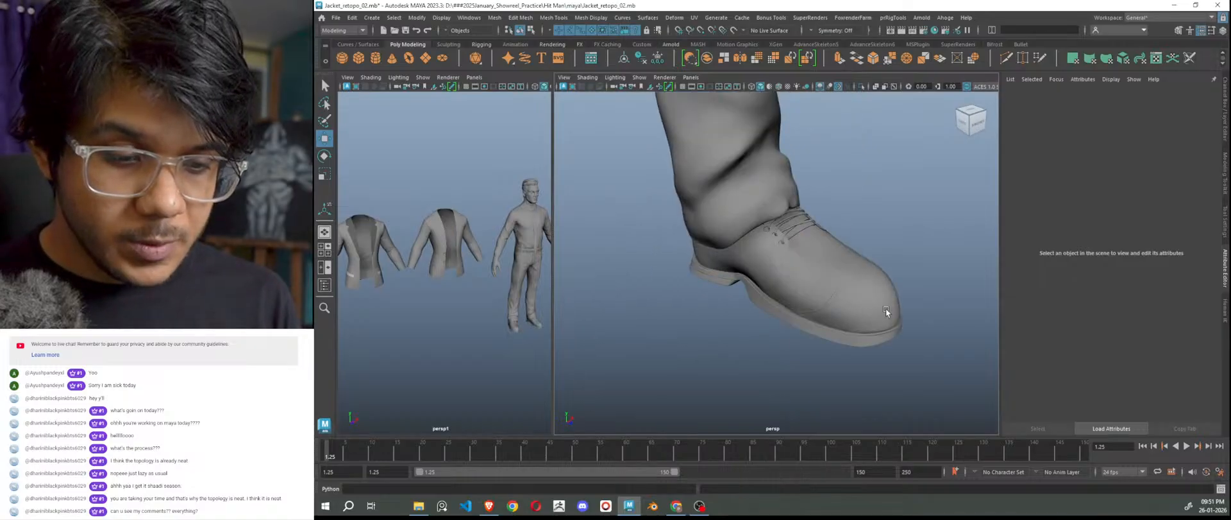
# Select the shoe's front pad and examine its mesh over the toe.
pyautogui.click(886, 308)
pyautogui.scroll(6, 894, 342)
pyautogui.keyDown('alt'); pyautogui.moveTo(880, 345); pyautogui.dragTo(699, 266, button='middle'); pyautogui.keyUp('alt')
pyautogui.scroll(-5, 708, 267)
pyautogui.keyDown('alt'); pyautogui.moveTo(712, 267); pyautogui.dragTo(801, 278); pyautogui.keyUp('alt')
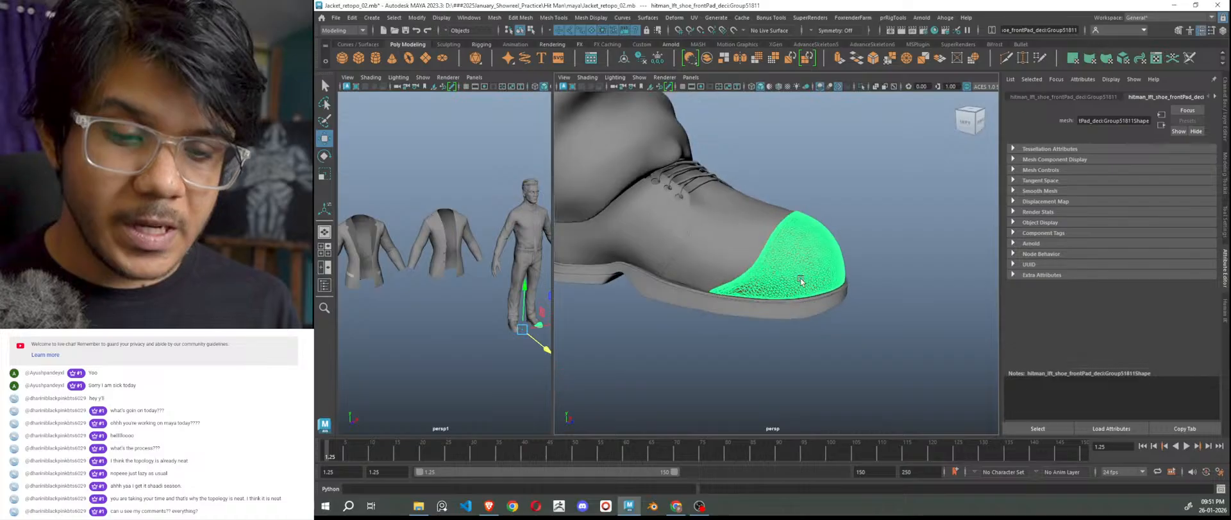
# Overlay wireframes on the shaded shoe and compare the topology of its back pad, sole and front parts.
pyautogui.click(884, 230)
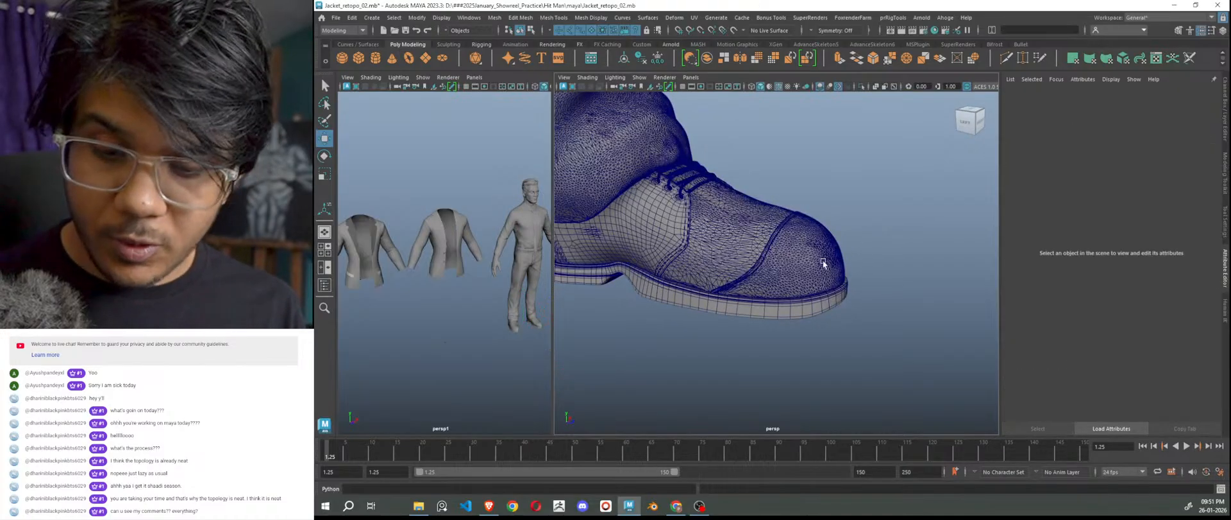
pyautogui.scroll(3, 823, 263)
pyautogui.keyDown('alt'); pyautogui.moveTo(804, 276); pyautogui.dragTo(914, 248); pyautogui.keyUp('alt')
pyautogui.scroll(-6, 776, 280)
pyautogui.keyDown('alt'); pyautogui.moveTo(781, 283); pyautogui.dragTo(764, 283); pyautogui.keyUp('alt')
pyautogui.scroll(3, 772, 303)
pyautogui.keyDown('alt'); pyautogui.moveTo(771, 304); pyautogui.dragTo(871, 340, button='right'); pyautogui.keyUp('alt')
pyautogui.keyDown('alt'); pyautogui.moveTo(778, 317); pyautogui.dragTo(940, 310, button='middle'); pyautogui.keyUp('alt')
pyautogui.keyDown('alt'); pyautogui.moveTo(786, 282); pyautogui.dragTo(726, 270); pyautogui.keyUp('alt')
pyautogui.keyDown('alt'); pyautogui.moveTo(726, 269); pyautogui.dragTo(694, 292, button='right'); pyautogui.keyUp('alt')
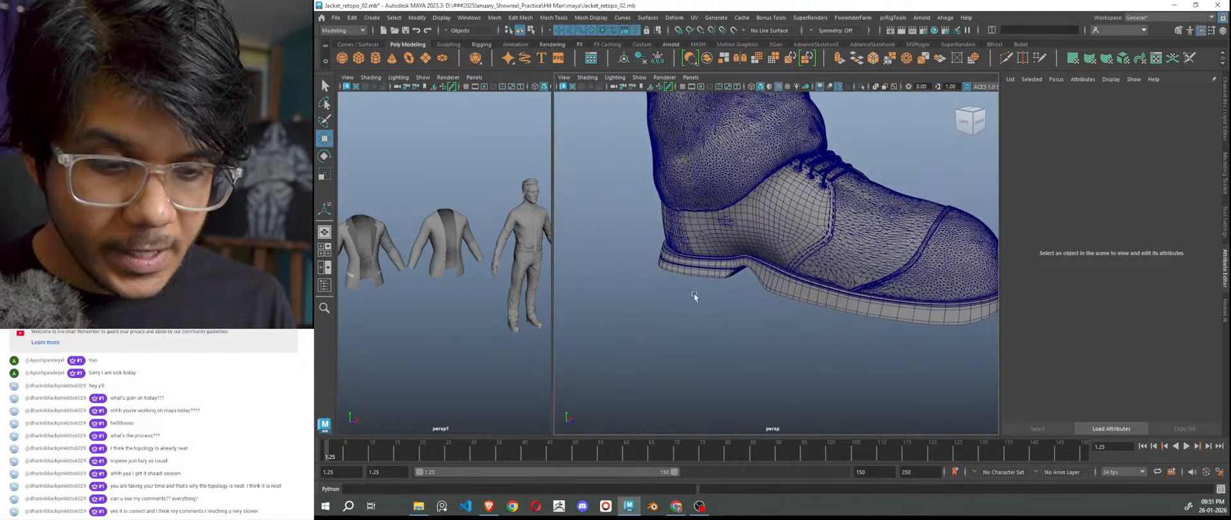
pyautogui.keyDown('alt'); pyautogui.moveTo(773, 321); pyautogui.dragTo(740, 322, button='right'); pyautogui.keyUp('alt')
pyautogui.keyDown('alt'); pyautogui.moveTo(818, 333); pyautogui.dragTo(768, 350); pyautogui.keyUp('alt')
pyautogui.keyDown('alt'); pyautogui.moveTo(768, 349); pyautogui.dragTo(846, 320, button='right'); pyautogui.keyUp('alt')
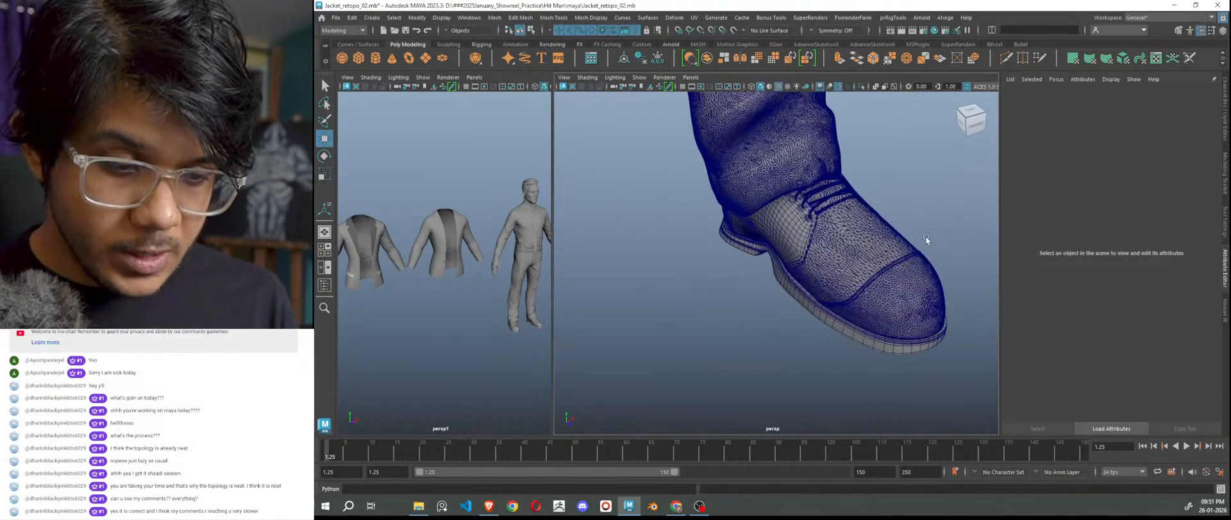
pyautogui.keyDown('alt'); pyautogui.moveTo(890, 314); pyautogui.dragTo(920, 301); pyautogui.keyUp('alt')
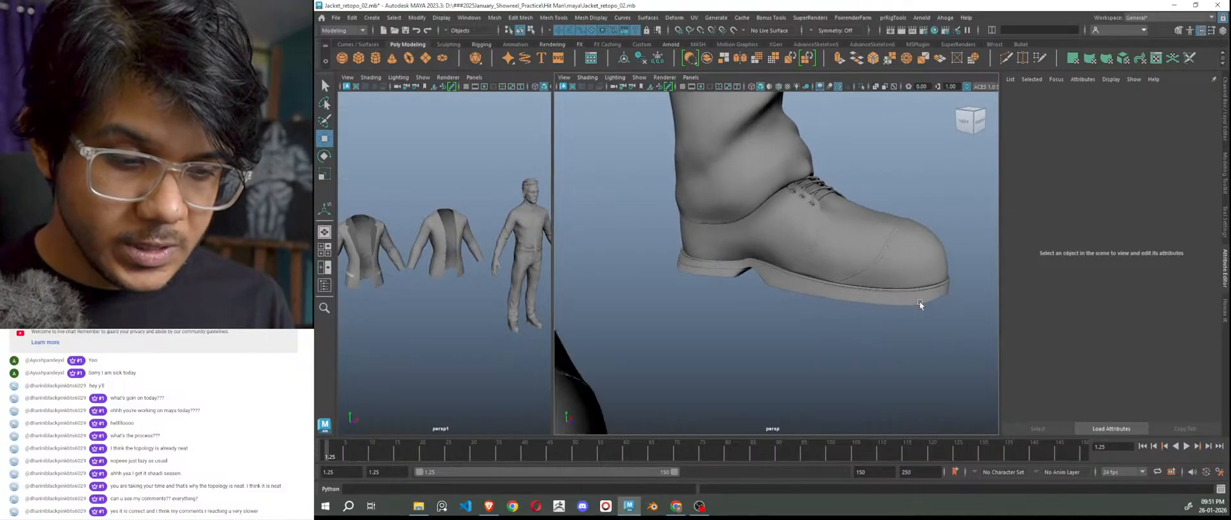
# Frame the front of the shoe with nothing selected and save the scene.
pyautogui.keyDown('alt'); pyautogui.moveTo(919, 302); pyautogui.dragTo(837, 290, button='middle'); pyautogui.keyUp('alt')
pyautogui.keyDown('alt'); pyautogui.moveTo(837, 290); pyautogui.dragTo(877, 241, button='right'); pyautogui.keyUp('alt')
pyautogui.click(879, 213)
pyautogui.click(901, 154)
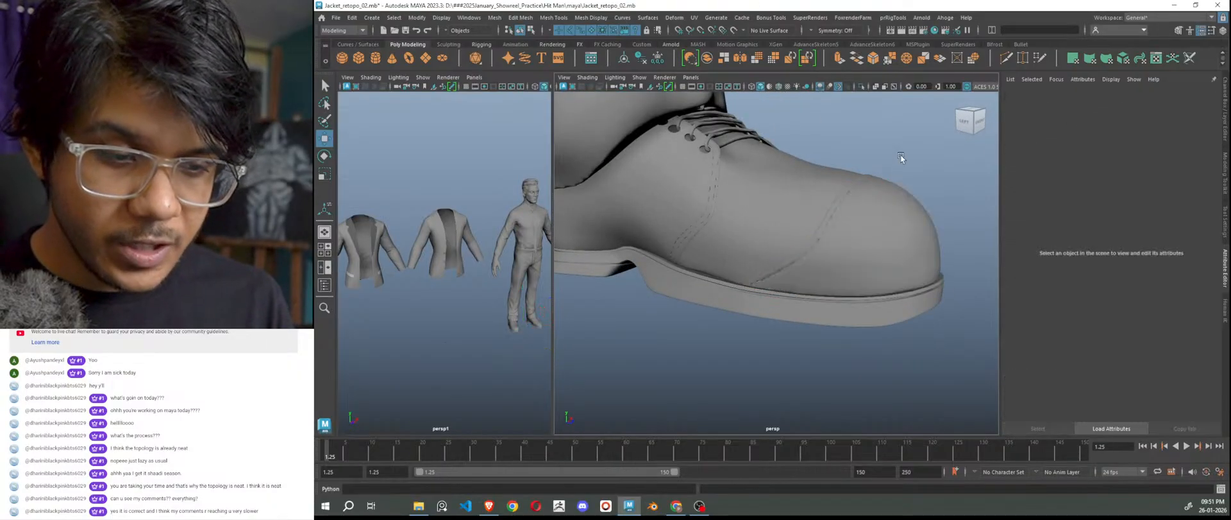
pyautogui.hotkey('ctrl', 's')
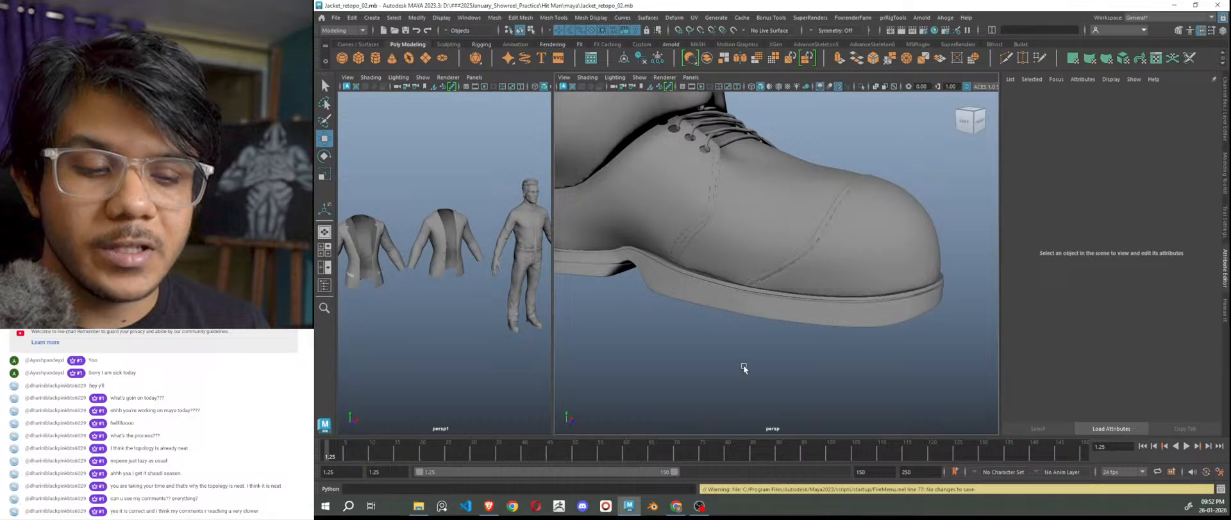
# Examine the stitched seams and where the shoe's front pieces meet the sole.
pyautogui.scroll(10, 733, 354)
pyautogui.keyDown('alt'); pyautogui.moveTo(789, 314); pyautogui.dragTo(734, 332); pyautogui.keyUp('alt')
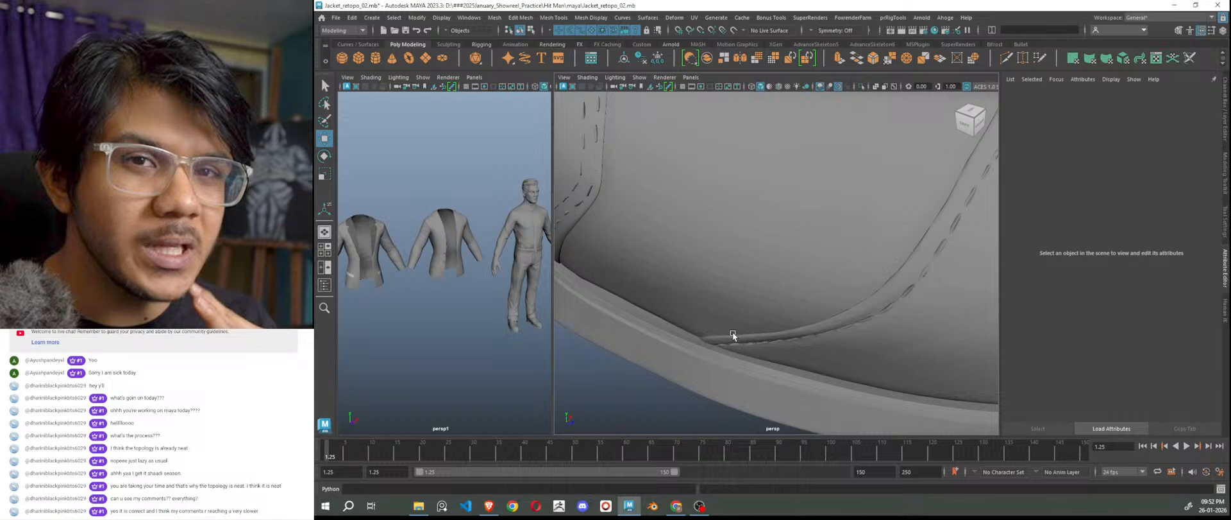
pyautogui.scroll(-5, 733, 332)
pyautogui.keyDown('alt'); pyautogui.moveTo(733, 324); pyautogui.dragTo(743, 332); pyautogui.keyUp('alt')
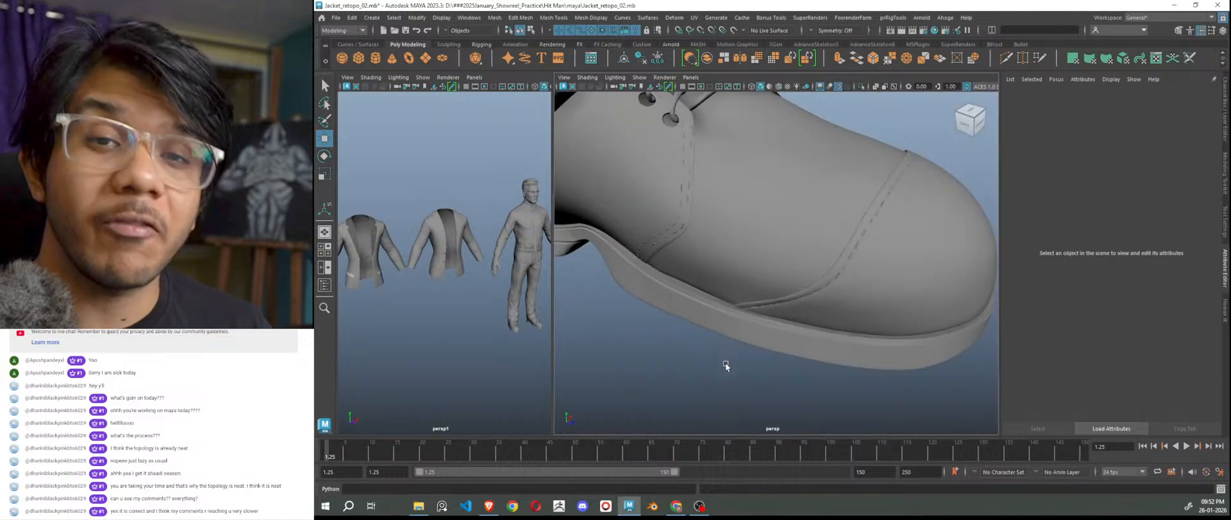
pyautogui.keyDown('alt'); pyautogui.moveTo(726, 363); pyautogui.dragTo(743, 352); pyautogui.keyUp('alt')
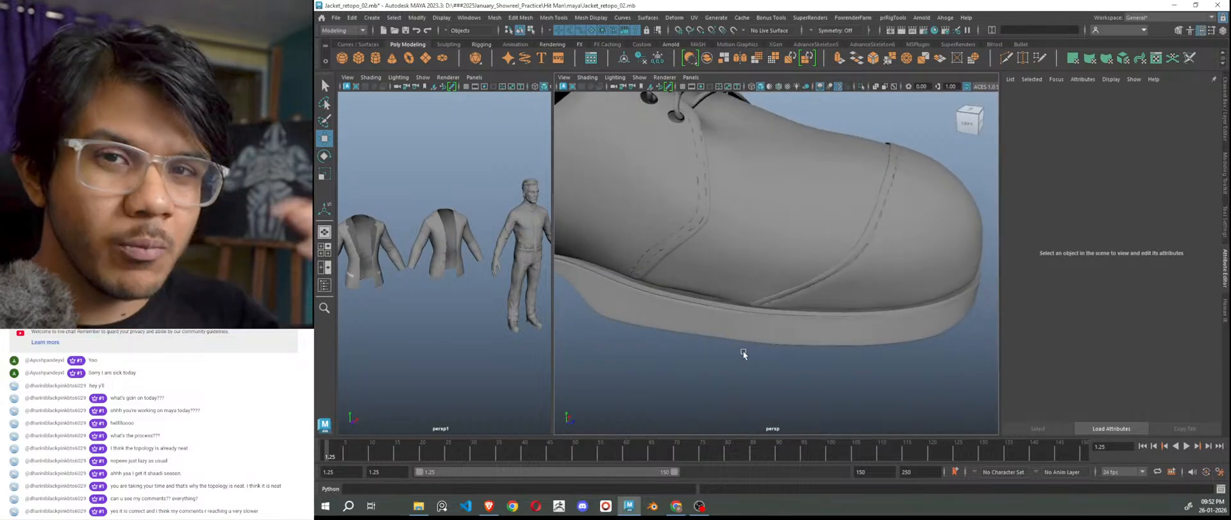
pyautogui.keyDown('alt'); pyautogui.moveTo(744, 351); pyautogui.dragTo(774, 325, button='right'); pyautogui.keyUp('alt')
pyautogui.keyDown('alt'); pyautogui.moveTo(774, 325); pyautogui.dragTo(753, 299); pyautogui.keyUp('alt')
pyautogui.keyDown('alt'); pyautogui.moveTo(753, 299); pyautogui.dragTo(773, 314, button='middle'); pyautogui.keyUp('alt')
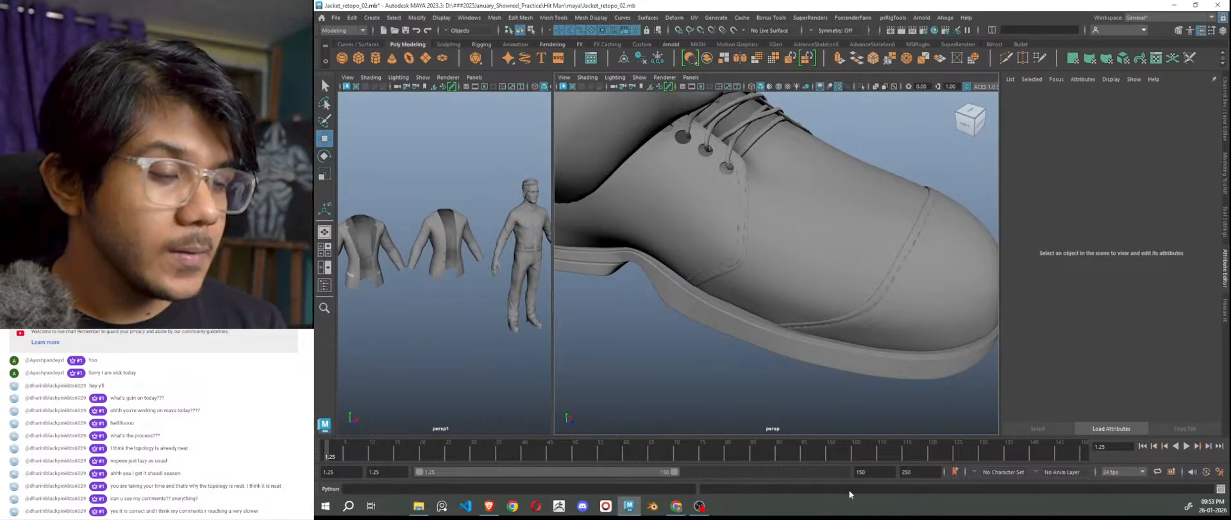
# Inspect the front pad's mesh and its seam near the sole, leaving nothing selected.
pyautogui.scroll(2, 686, 271)
pyautogui.click(676, 238)
pyautogui.scroll(2, 654, 321)
pyautogui.click(654, 384)
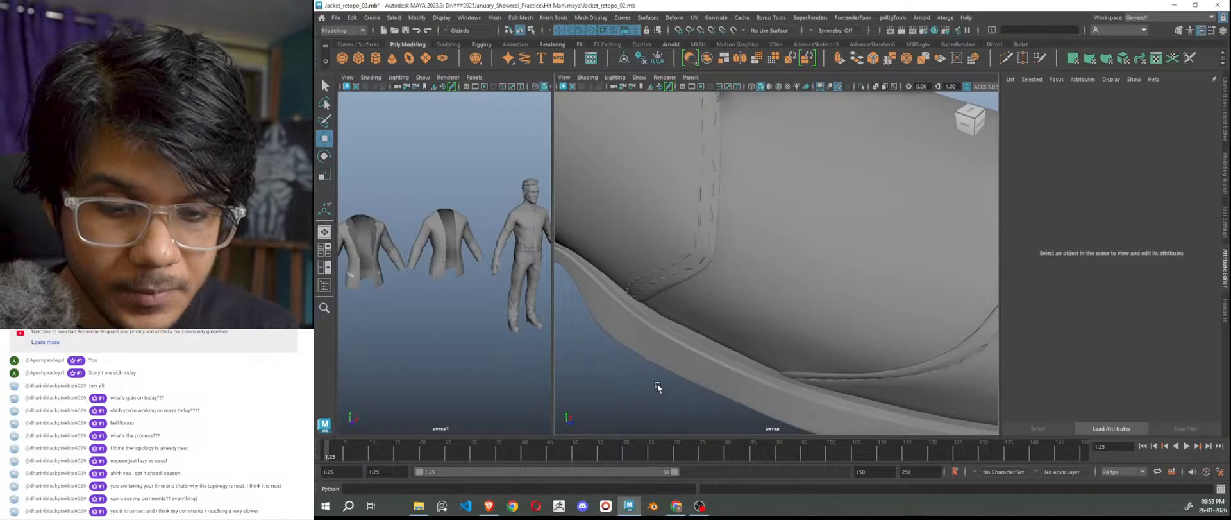
pyautogui.scroll(-3, 738, 384)
pyautogui.scroll(1, 726, 369)
pyautogui.scroll(2, 887, 303)
pyautogui.click(896, 302)
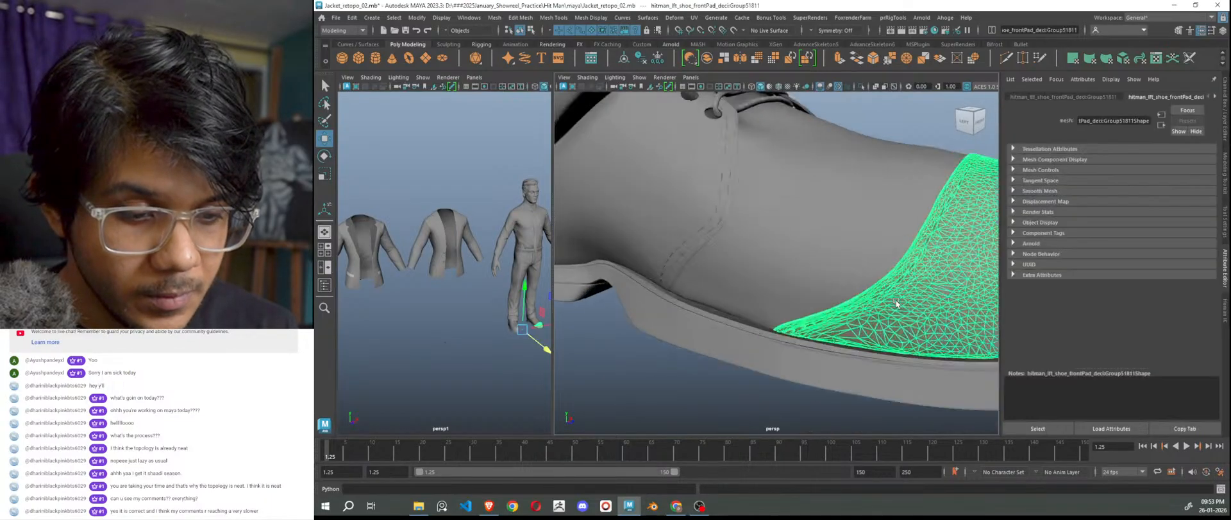
pyautogui.scroll(-3, 896, 303)
pyautogui.click(889, 182)
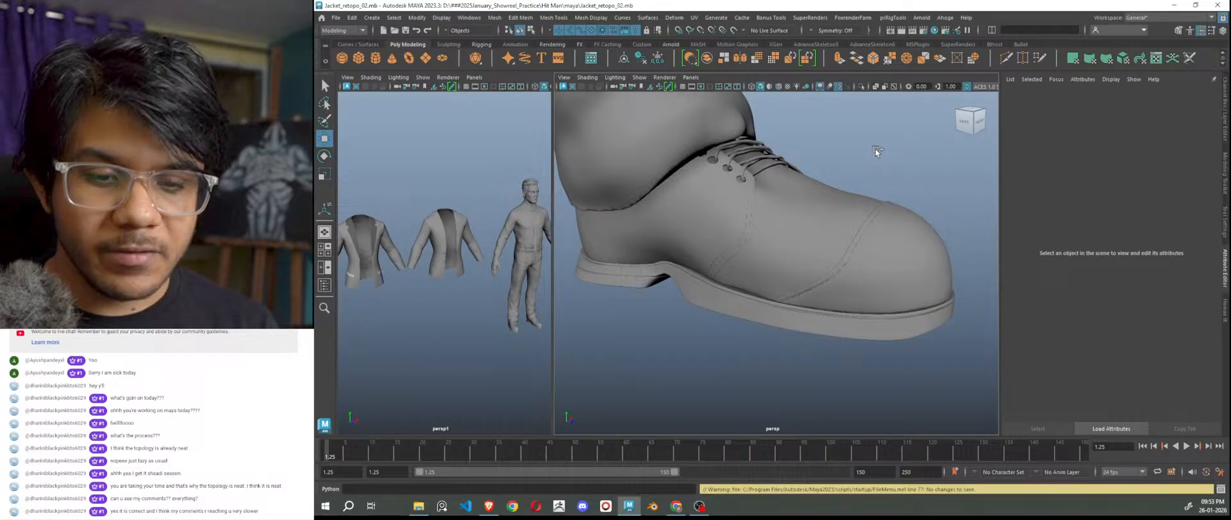
# Save the scene over the backup file Jacket_retopo_02_bkup.mb, and save it again over Jacket_retopo_02.mb.
pyautogui.hotkey('ctrl', 'shift', 's')
pyautogui.doubleClick(583, 138)
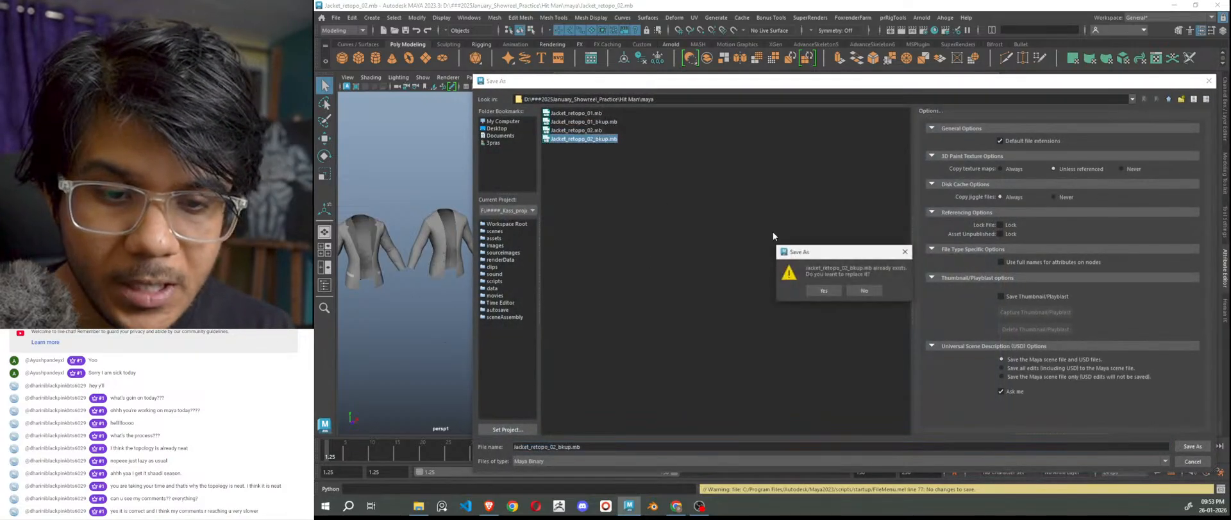
pyautogui.click(818, 294)
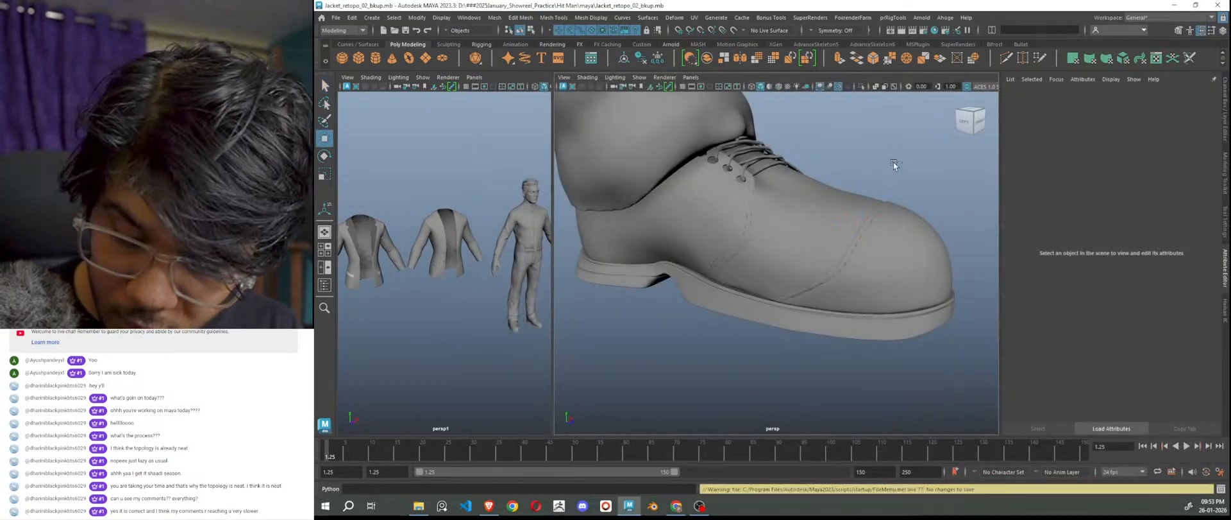
pyautogui.hotkey('ctrl', 'shift', 's')
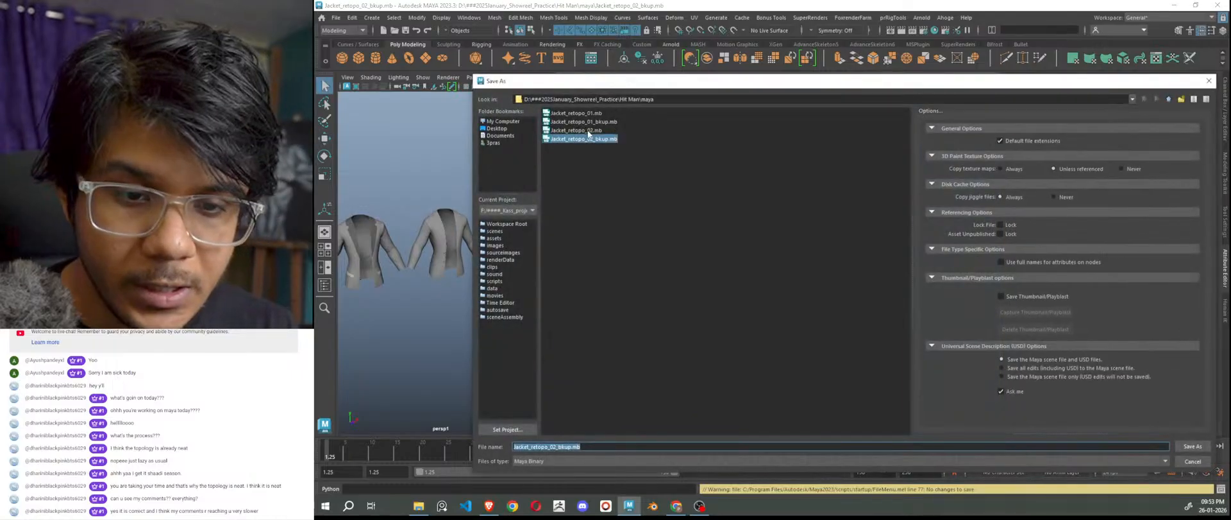
pyautogui.doubleClick(588, 130)
pyautogui.click(828, 287)
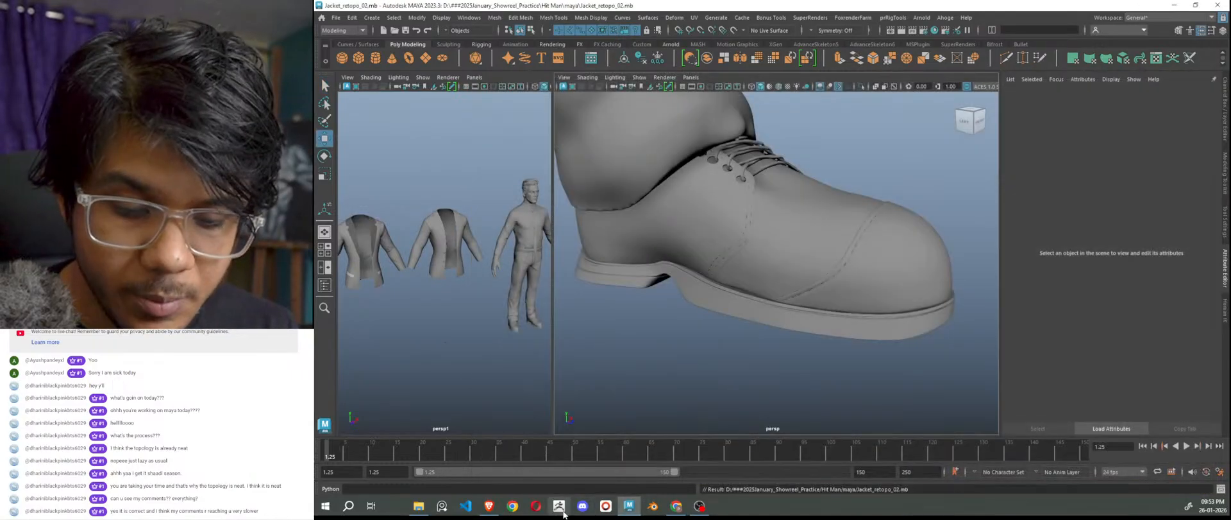
# Leave the shoe's front pad deselected, launch ZBrush and dismiss its home page window.
pyautogui.click(902, 268)
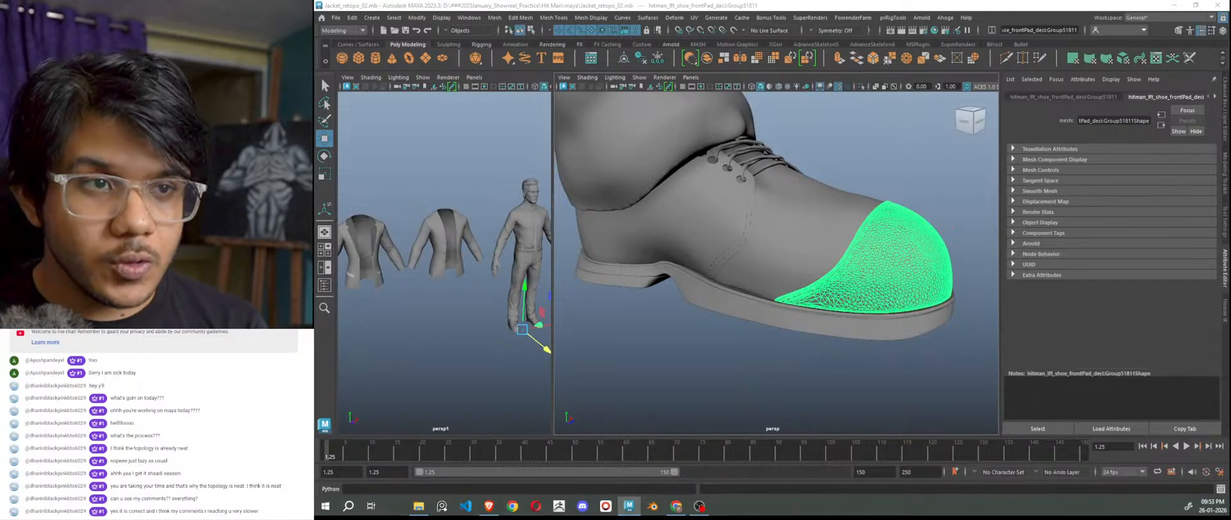
pyautogui.click(655, 405)
pyautogui.click(560, 506)
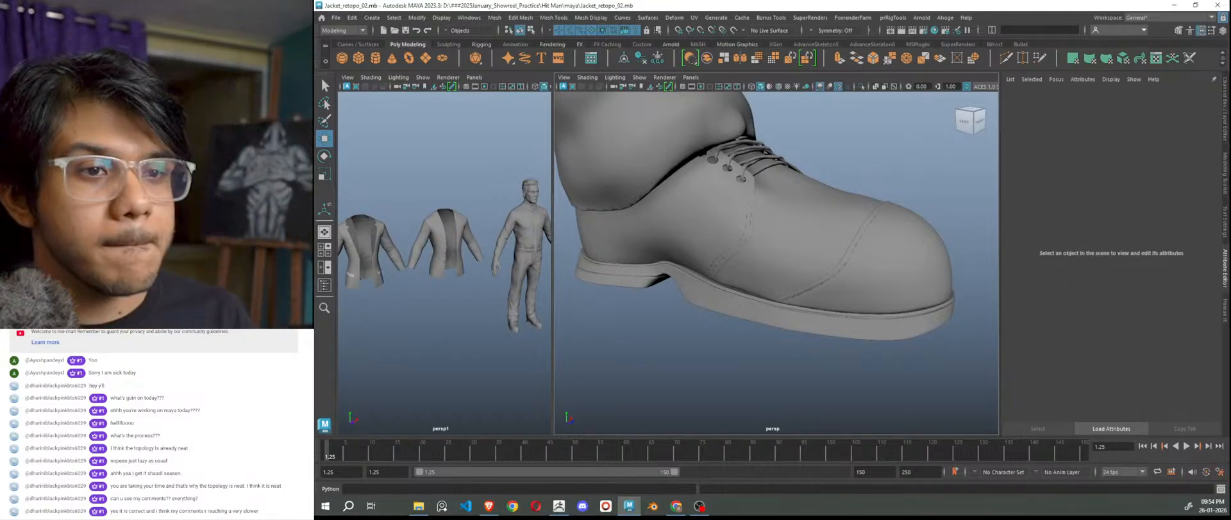
pyautogui.hotkey('alt', 'Tab')
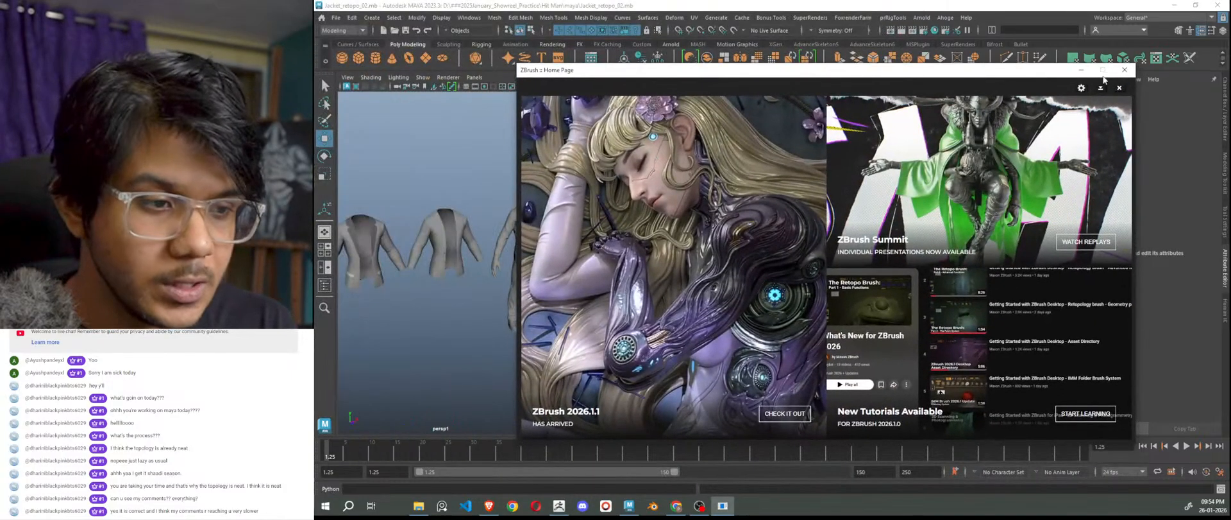
pyautogui.click(1125, 69)
pyautogui.hotkey('alt', 'Tab')
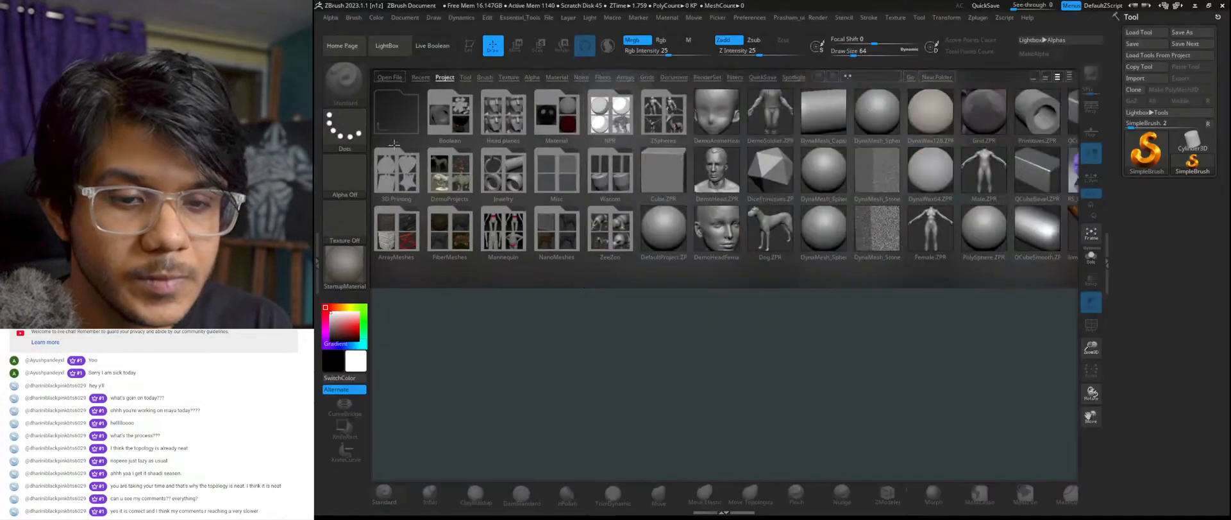
# Open the recent project Hitman_16.zpr.
pyautogui.click(420, 77)
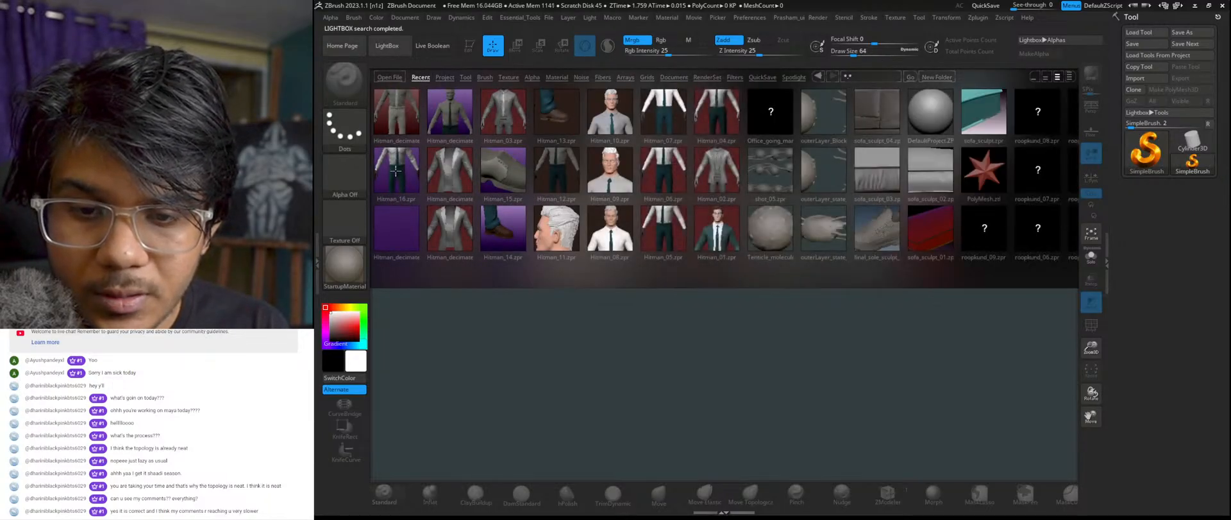
pyautogui.click(396, 170)
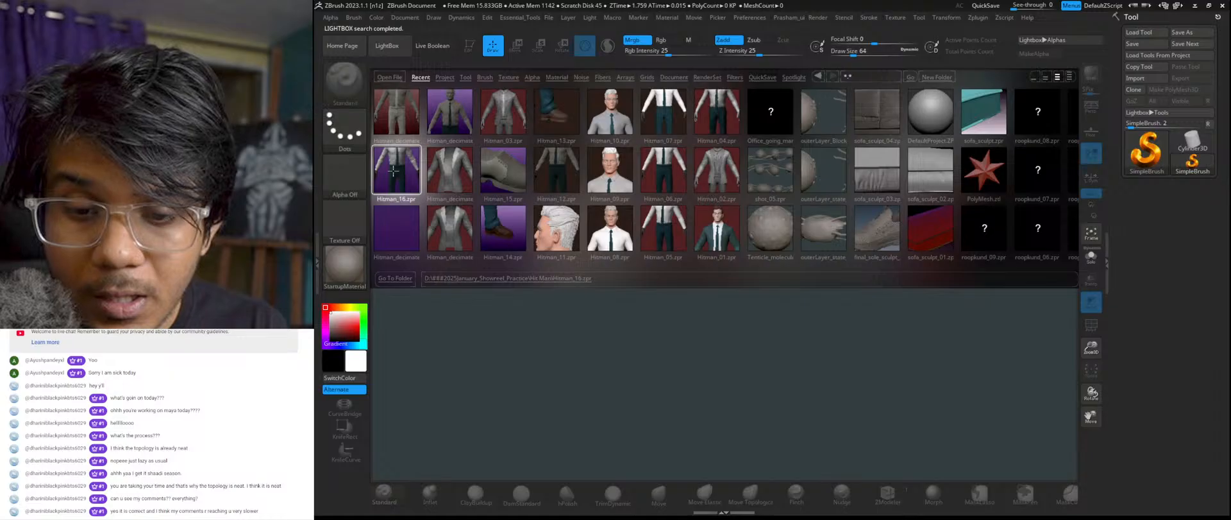
pyautogui.doubleClick(394, 171)
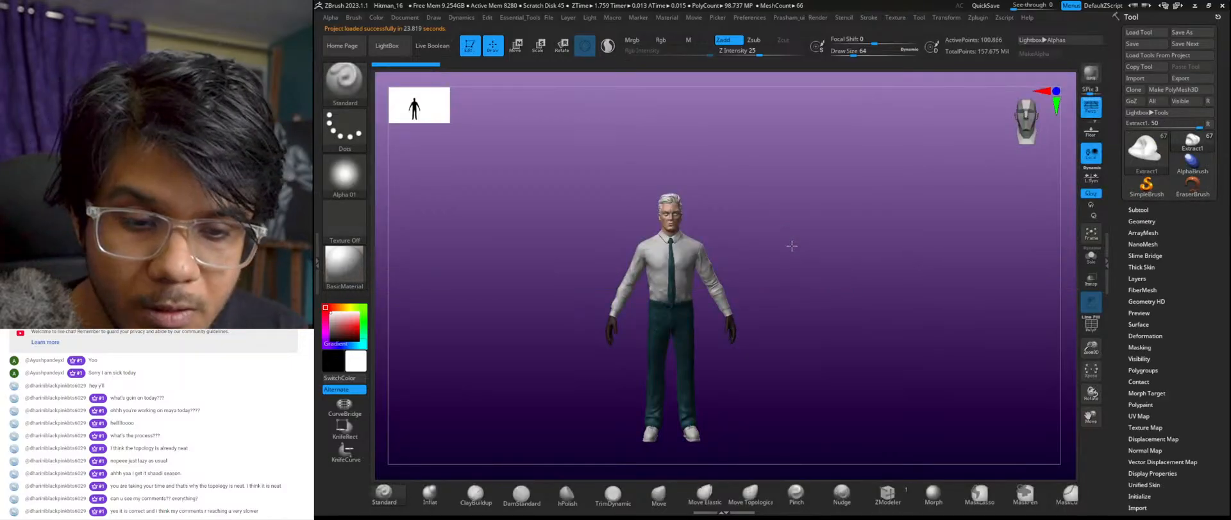
# Frame the character's shoes at an angle and reduce the brush's draw size to 16.
pyautogui.keyDown('alt'); pyautogui.moveTo(833, 291); pyautogui.dragTo(798, 93); pyautogui.keyUp('alt')
pyautogui.moveTo(811, 338)
pyautogui.mouseDown()
pyautogui.moveTo(836, 338)
pyautogui.moveTo(810, 333)
pyautogui.mouseUp()
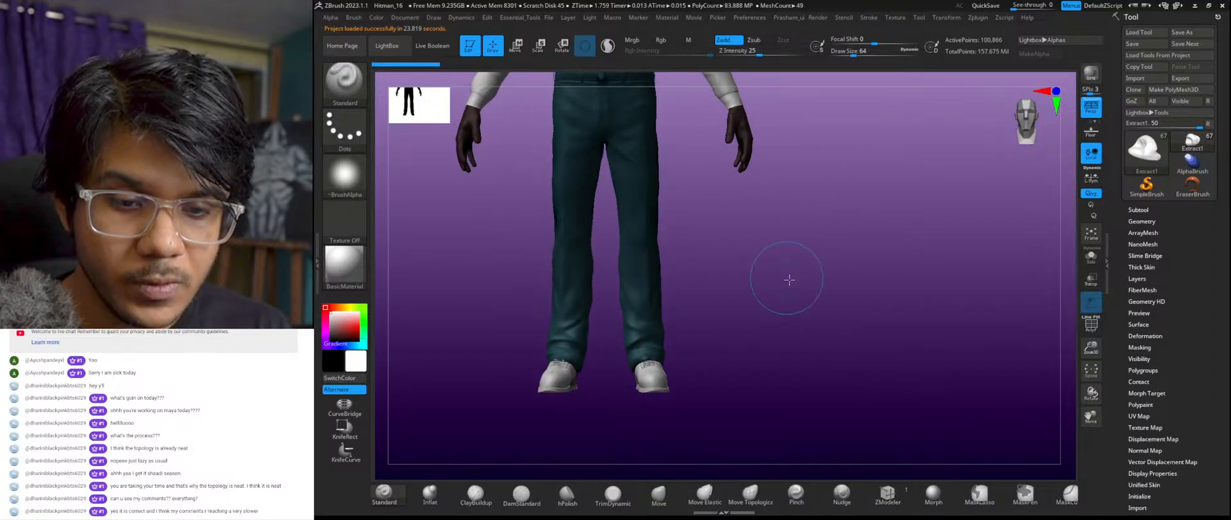
pyautogui.keyDown('alt'); pyautogui.moveTo(789, 276); pyautogui.dragTo(853, 321); pyautogui.keyUp('alt')
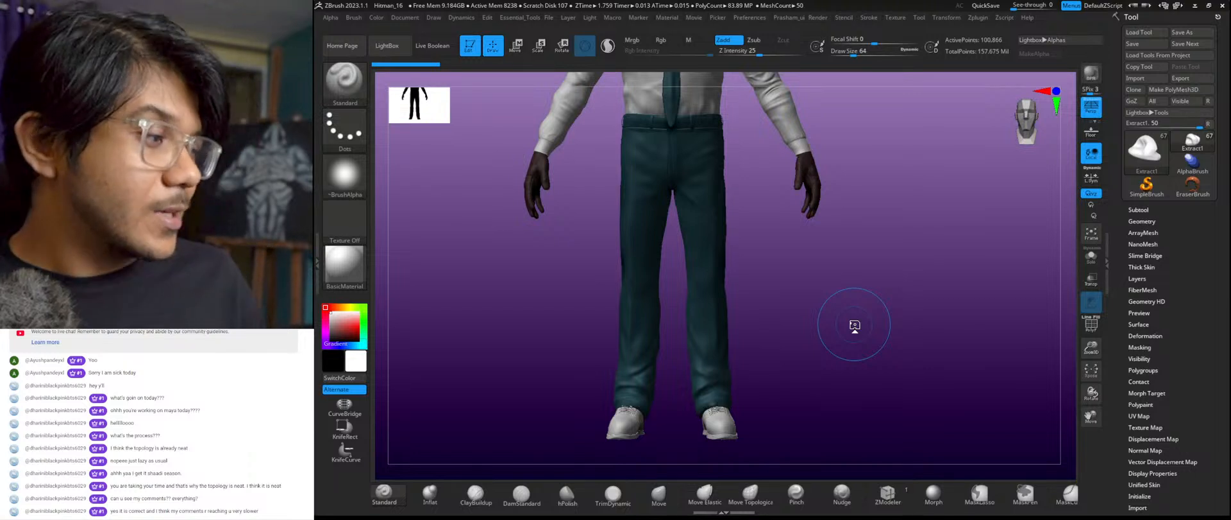
pyautogui.moveTo(836, 393)
pyautogui.mouseDown()
pyautogui.moveTo(867, 389)
pyautogui.moveTo(835, 308)
pyautogui.moveTo(793, 357)
pyautogui.mouseUp()
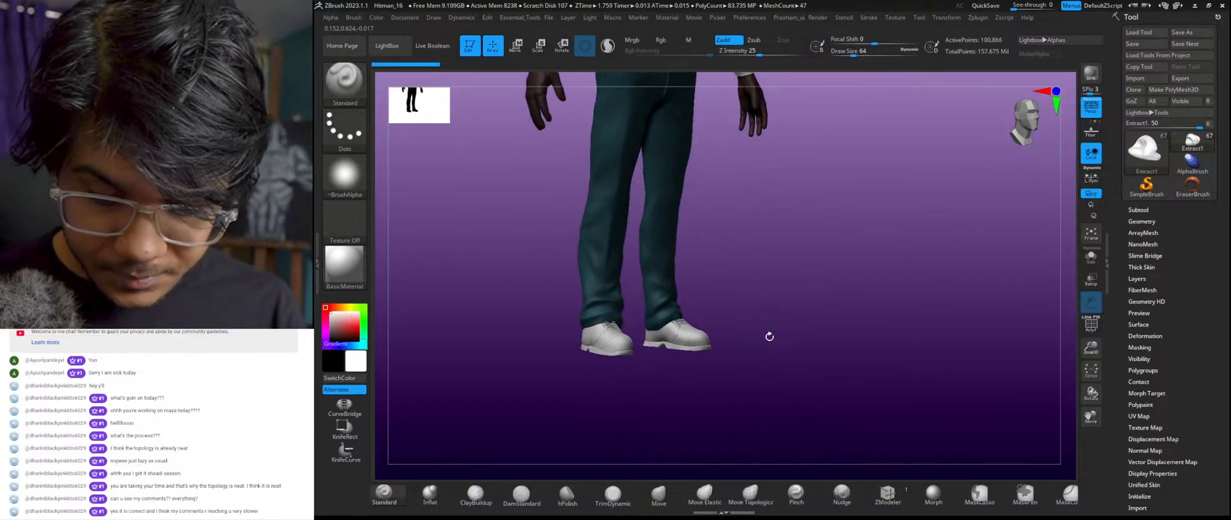
pyautogui.press('[')
pyautogui.press('[')
pyautogui.press('[')
pyautogui.press('[')
pyautogui.press('[')
pyautogui.press('[')
pyautogui.press('[')
pyautogui.press('[')
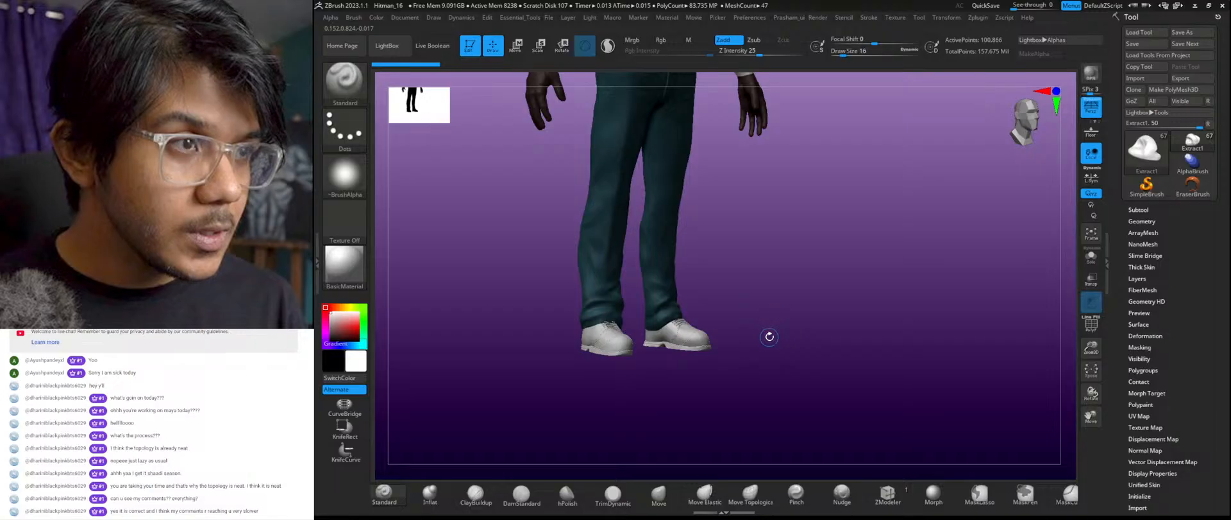
pyautogui.moveTo(771, 342)
pyautogui.keyDown('alt'); pyautogui.mouseDown()
pyautogui.moveTo(828, 386)
pyautogui.moveTo(791, 298)
pyautogui.moveTo(797, 319)
pyautogui.moveTo(921, 308)
pyautogui.mouseUp(); pyautogui.keyUp('alt')
# Save the project under the new name Hitman_auto_retopo.zpr.
pyautogui.press('ctrl')
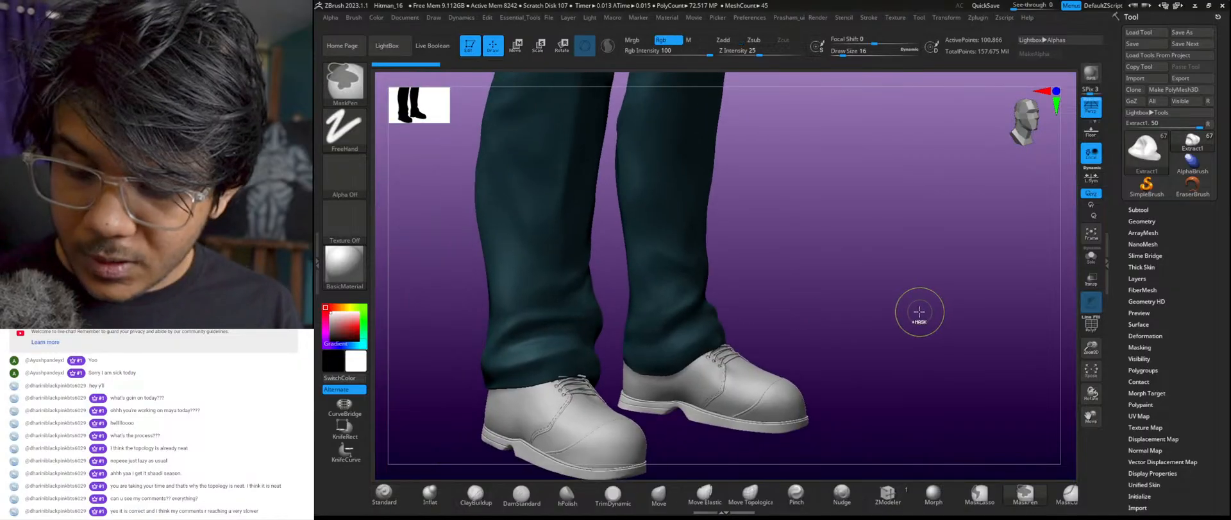
pyautogui.hotkey('ctrl', 's')
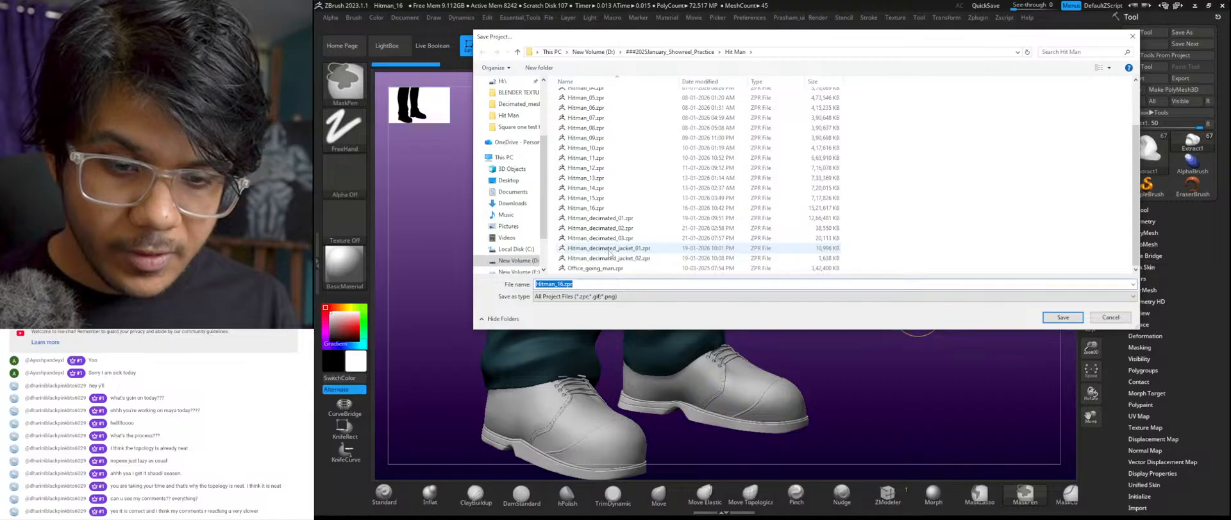
pyautogui.click(564, 285)
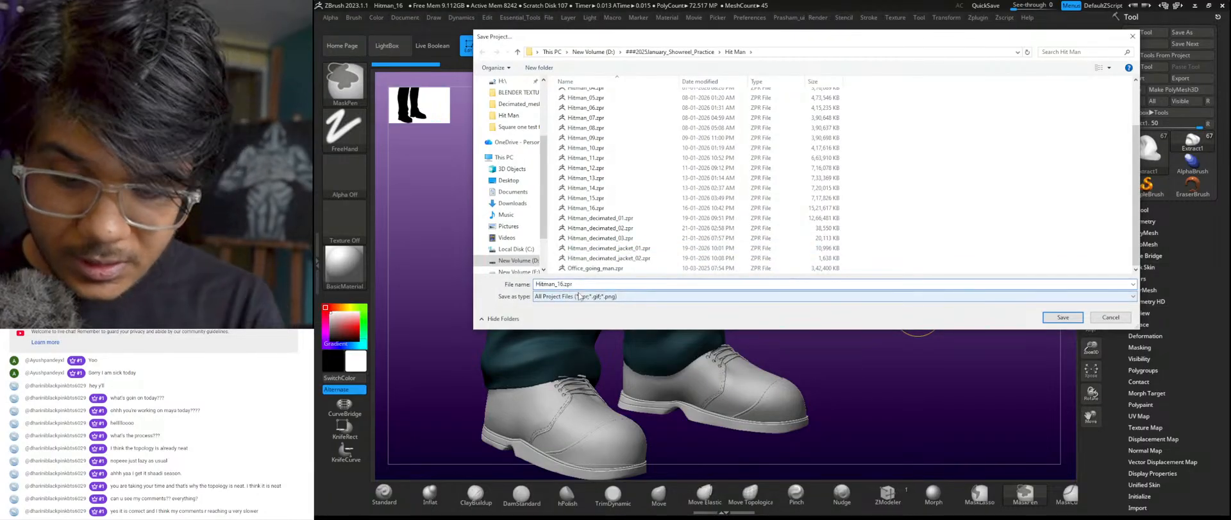
pyautogui.press('BackSpace')
pyautogui.press('BackSpace')
pyautogui.press('BackSpace')
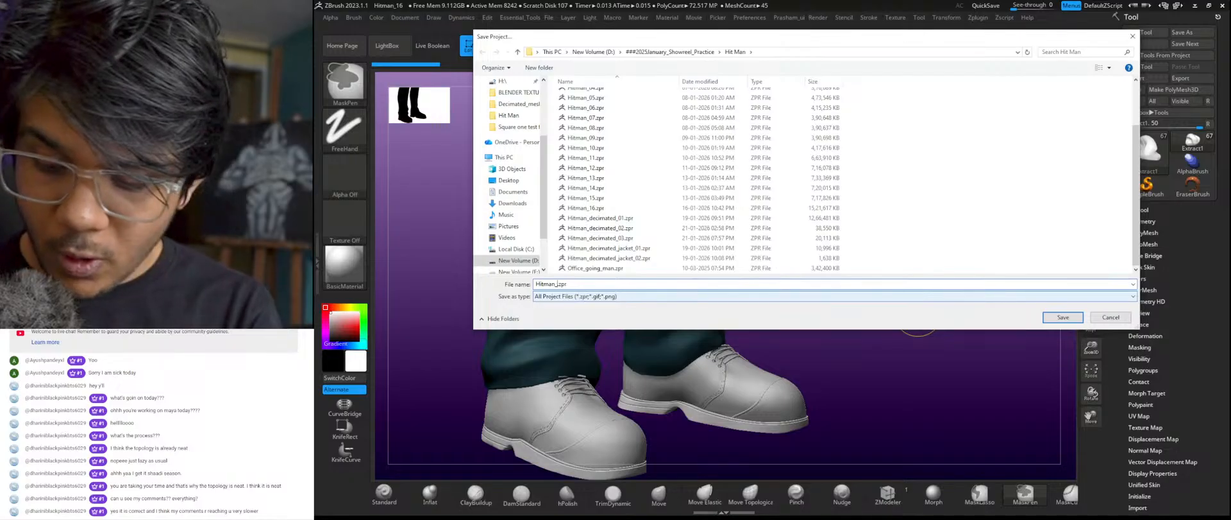
pyautogui.write('_au')
pyautogui.write('to_')
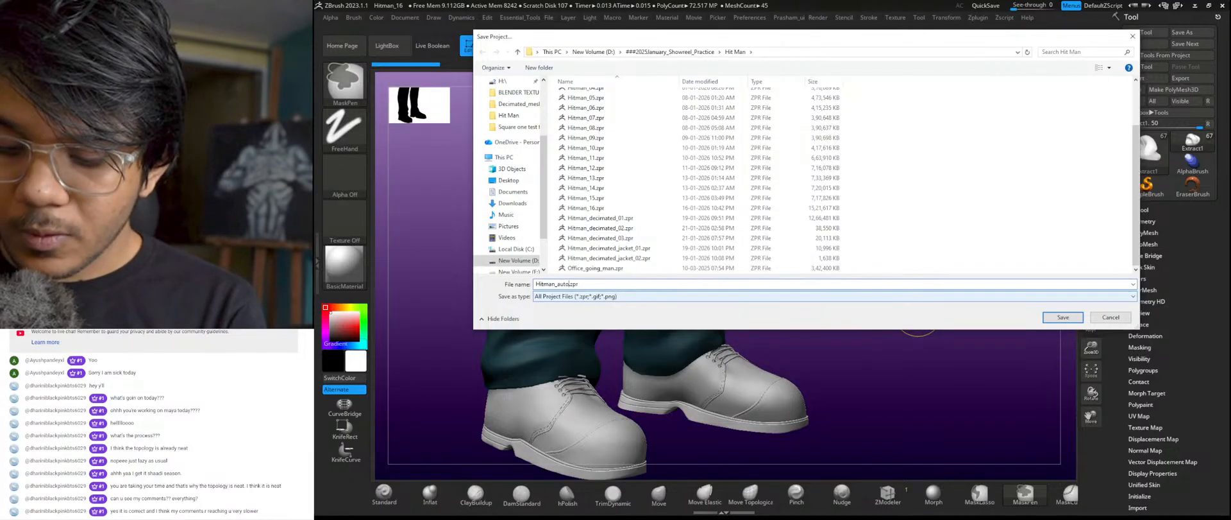
pyautogui.write('reto')
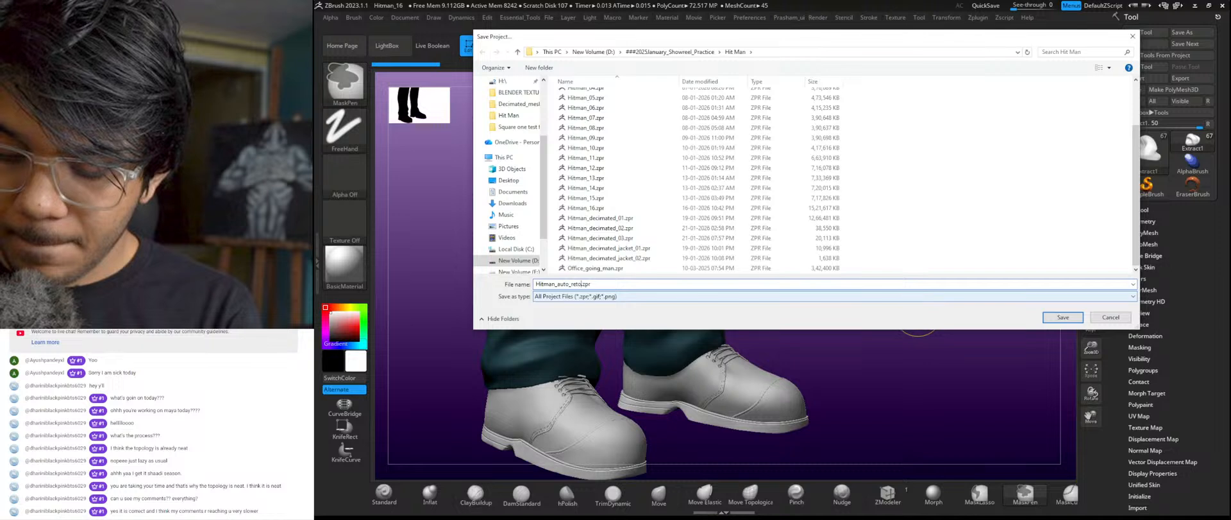
pyautogui.write('po')
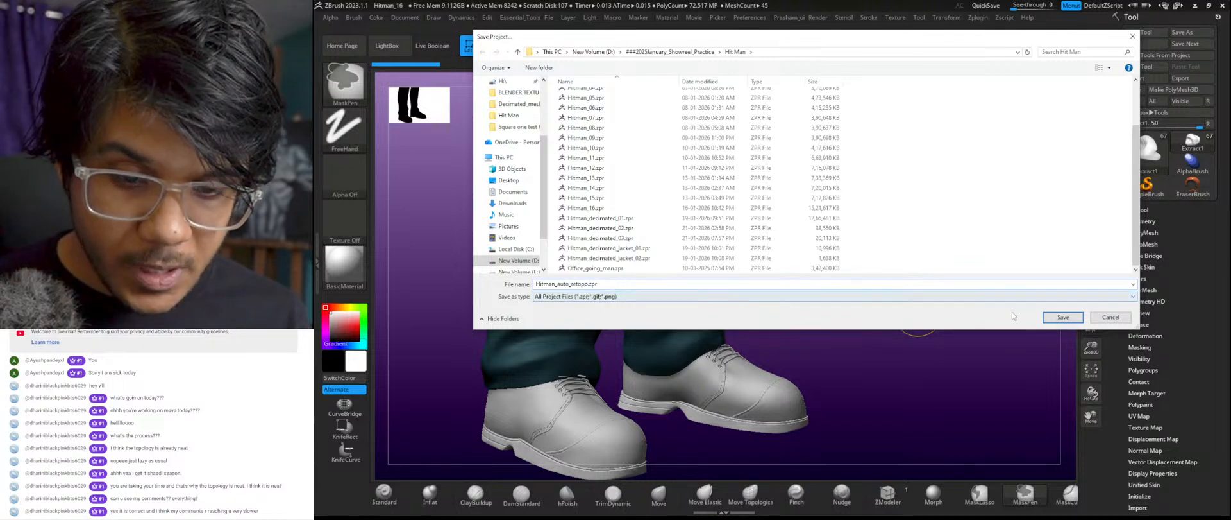
pyautogui.click(1069, 318)
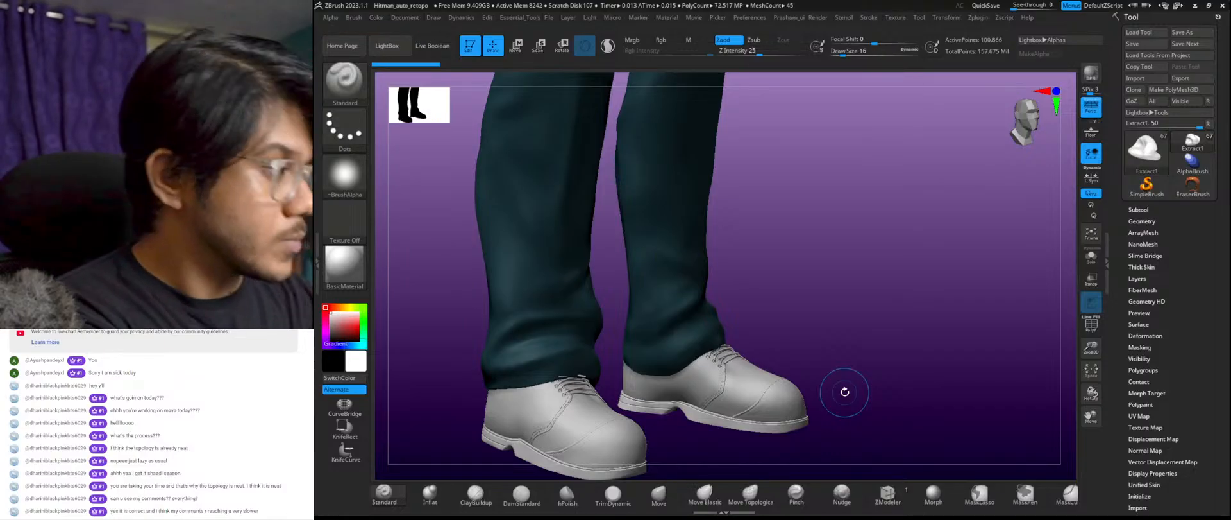
# Make the toe cap of the character's shoe the active subtool and isolate it with Solo.
pyautogui.moveTo(844, 344); pyautogui.dragTo(833, 382)
pyautogui.keyDown('alt'); pyautogui.click(789, 400); pyautogui.keyUp('alt')
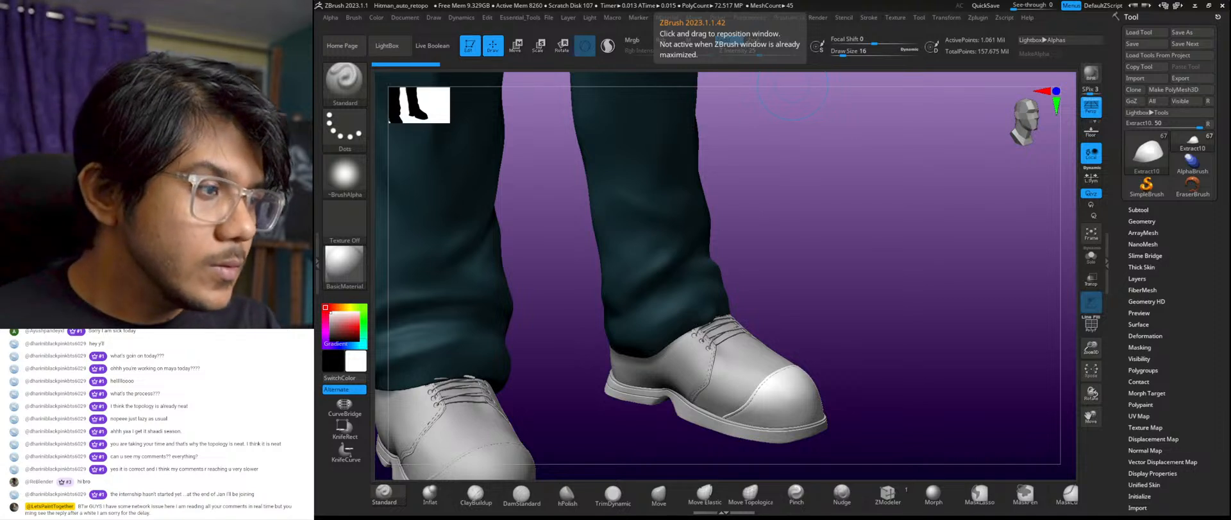
pyautogui.moveTo(864, 311); pyautogui.dragTo(908, 223)
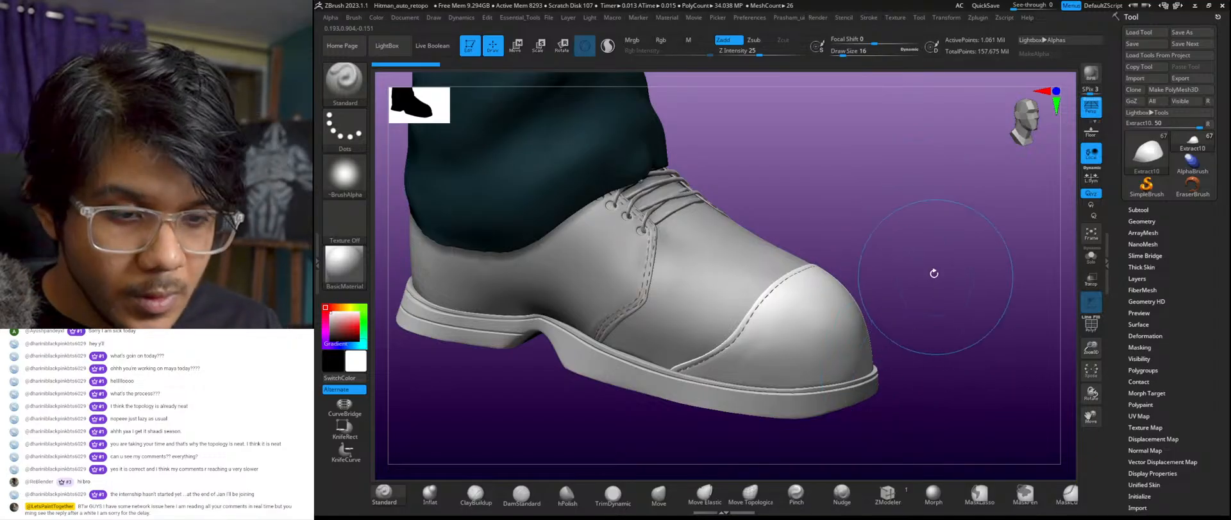
pyautogui.moveTo(934, 273); pyautogui.dragTo(923, 258)
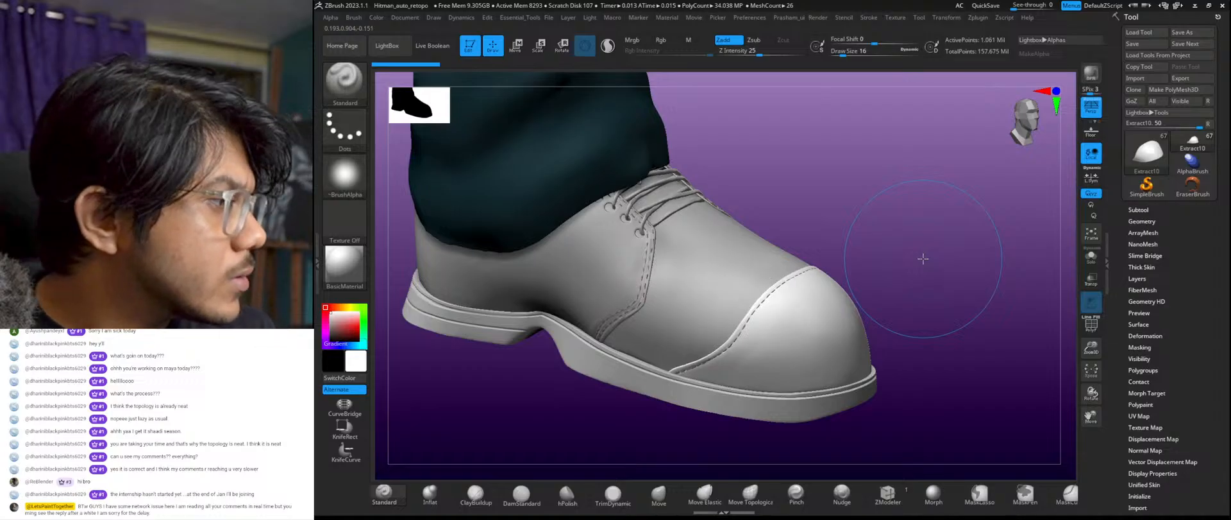
pyautogui.moveTo(880, 204); pyautogui.dragTo(882, 211)
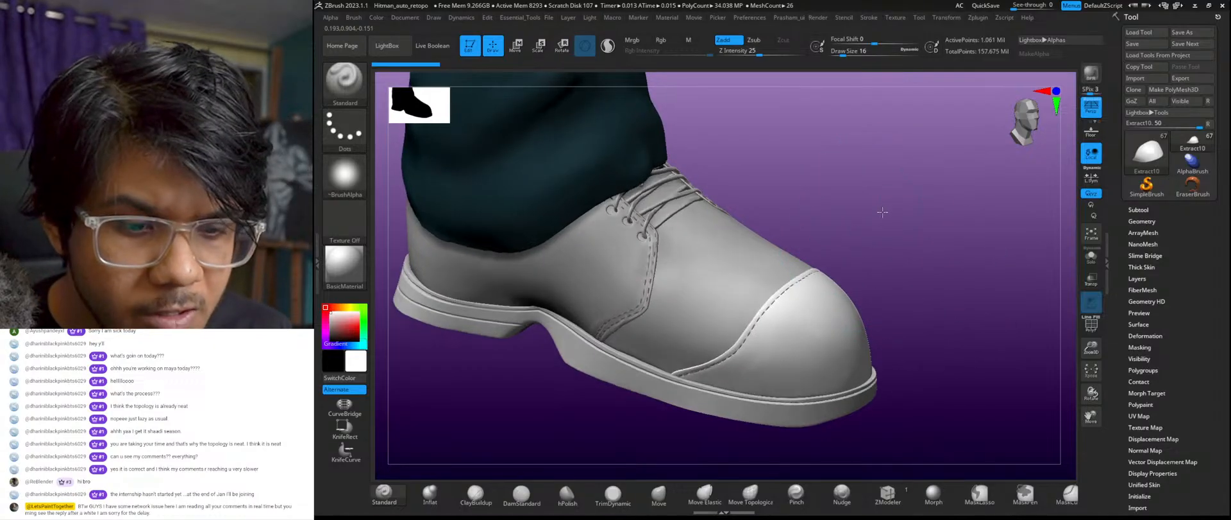
pyautogui.click(1091, 256)
# Examine the isolated toe cap from several sides and reduce the brush's draw size to 4.
pyautogui.moveTo(907, 281); pyautogui.dragTo(918, 225)
pyautogui.moveTo(957, 256); pyautogui.dragTo(852, 243)
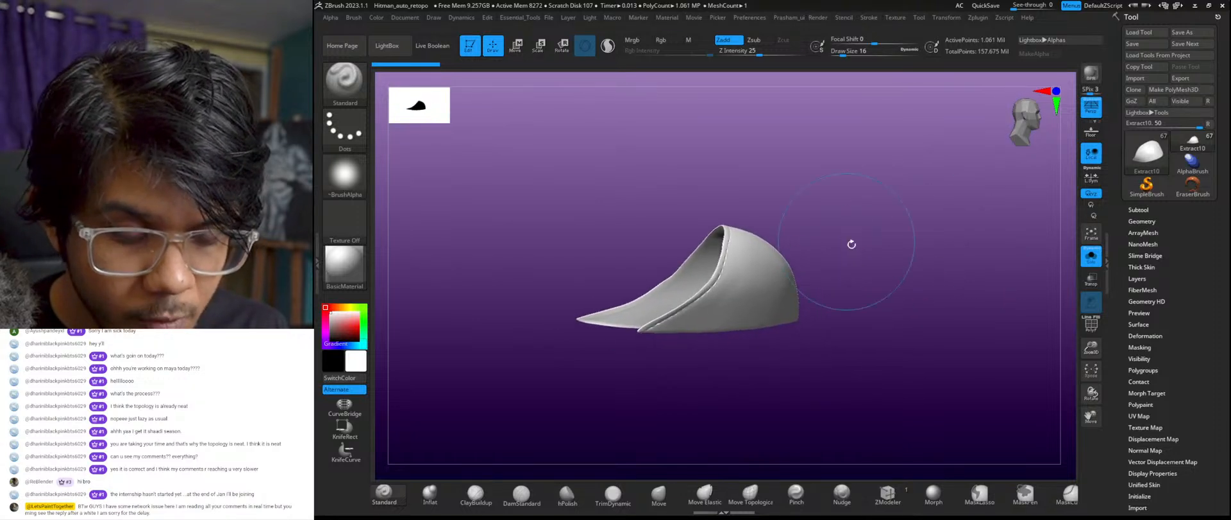
pyautogui.press('[')
pyautogui.press('[')
pyautogui.press('[')
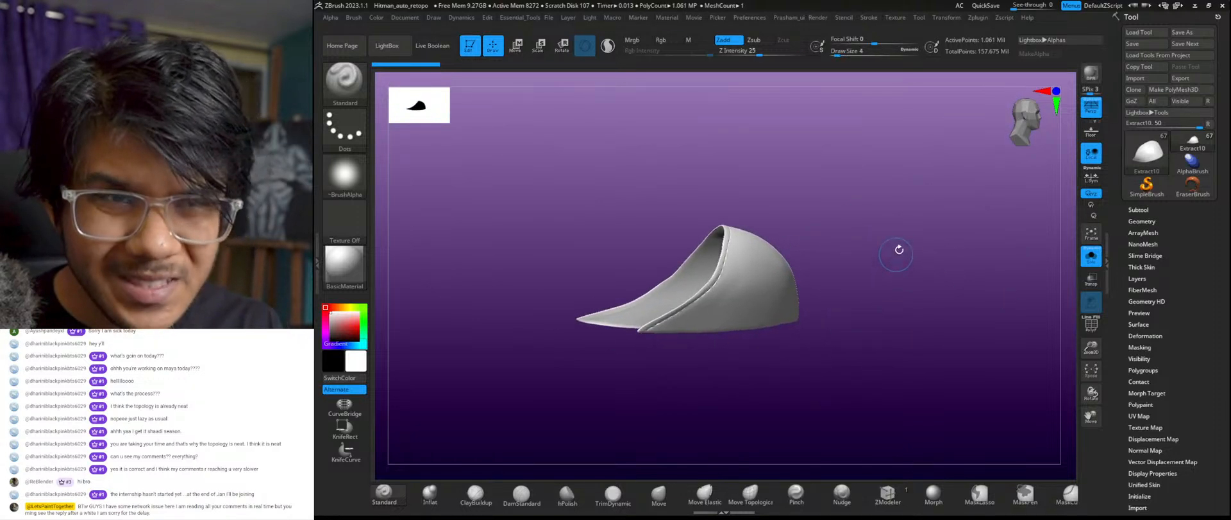
pyautogui.moveTo(898, 246); pyautogui.dragTo(975, 276)
# Duplicate the toe cap subtool.
pyautogui.click(1143, 220)
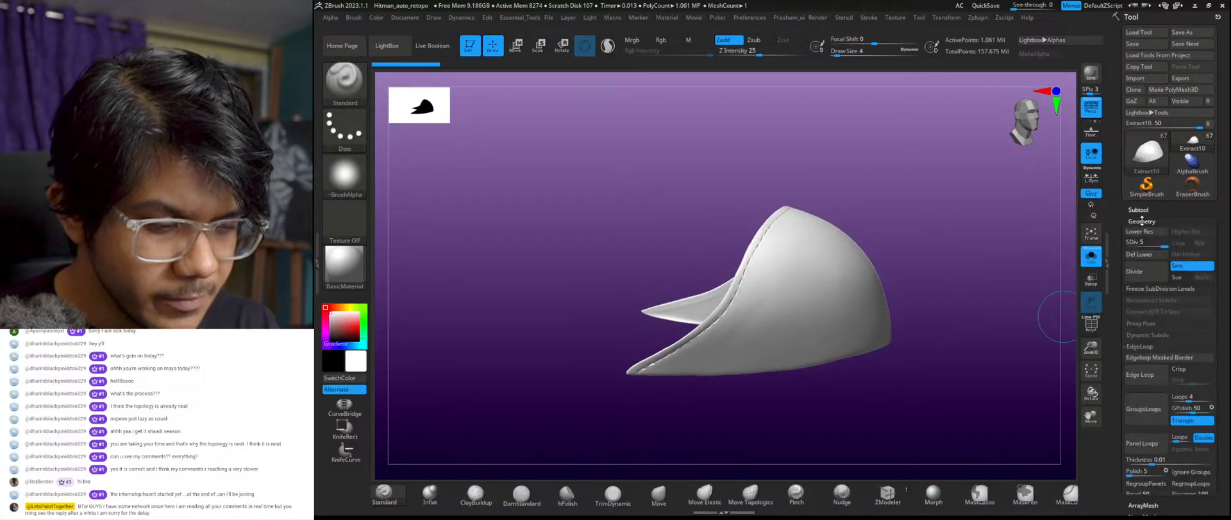
pyautogui.click(1148, 41)
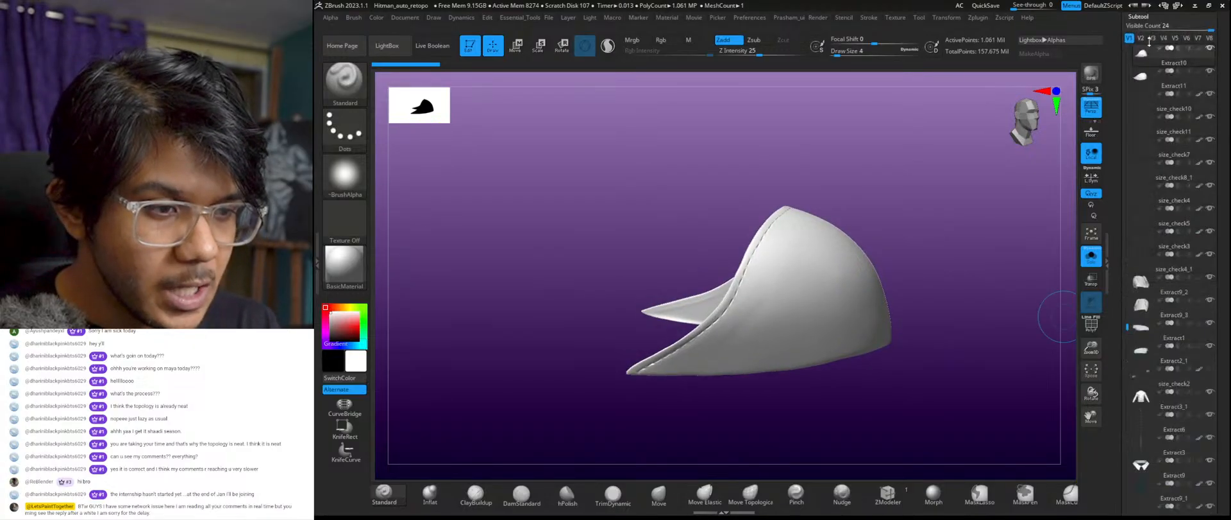
pyautogui.moveTo(1229, 276); pyautogui.dragTo(1221, 176)
pyautogui.click(1139, 383)
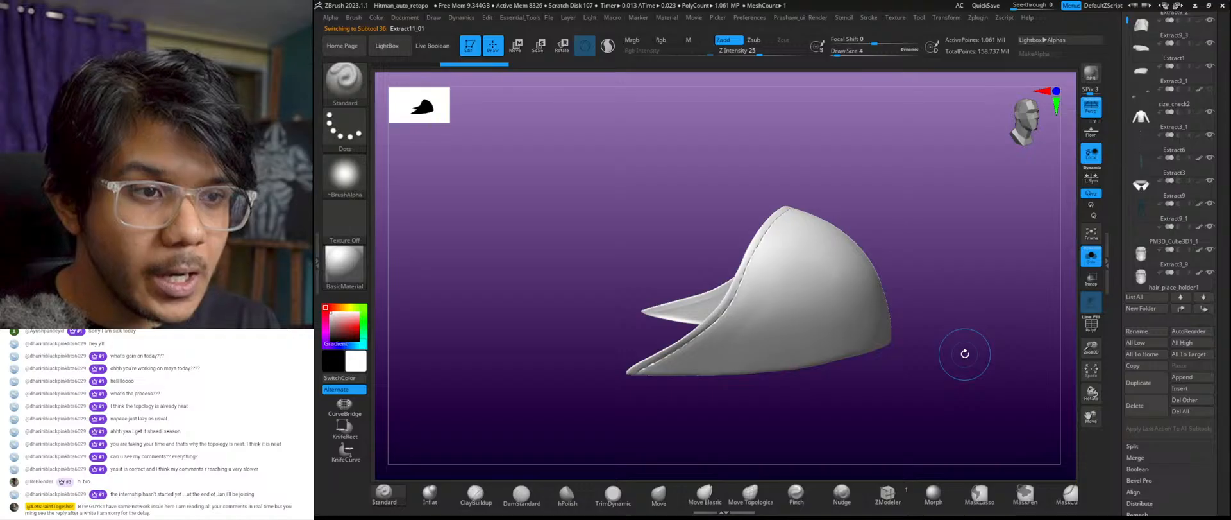
pyautogui.moveTo(1226, 252); pyautogui.dragTo(1225, 403)
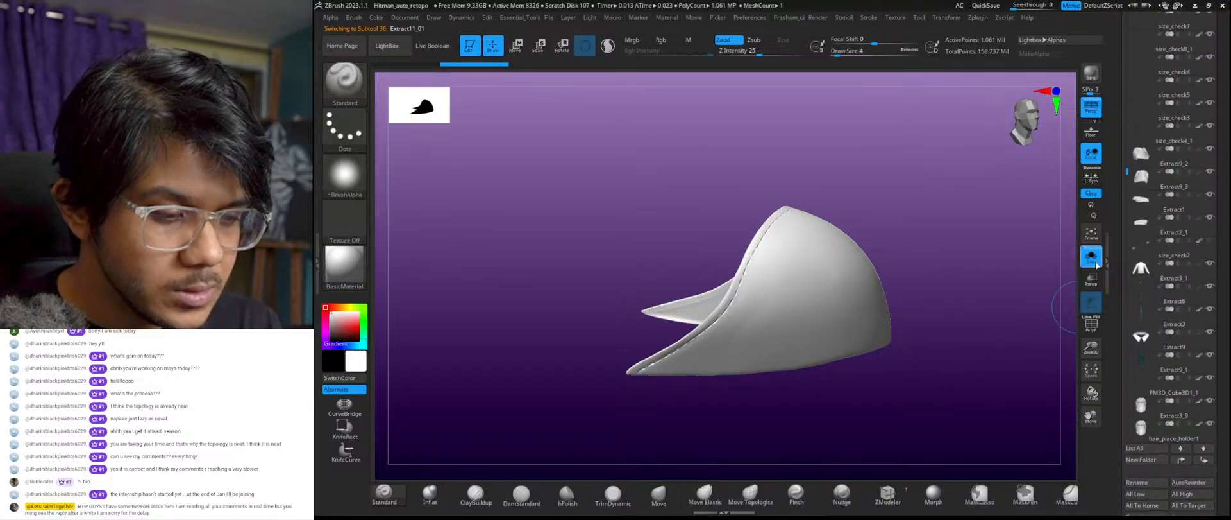
# Display the polyframe wireframe on the toe cap and try to remesh it with ZRemesher.
pyautogui.moveTo(1223, 324); pyautogui.dragTo(1211, 221)
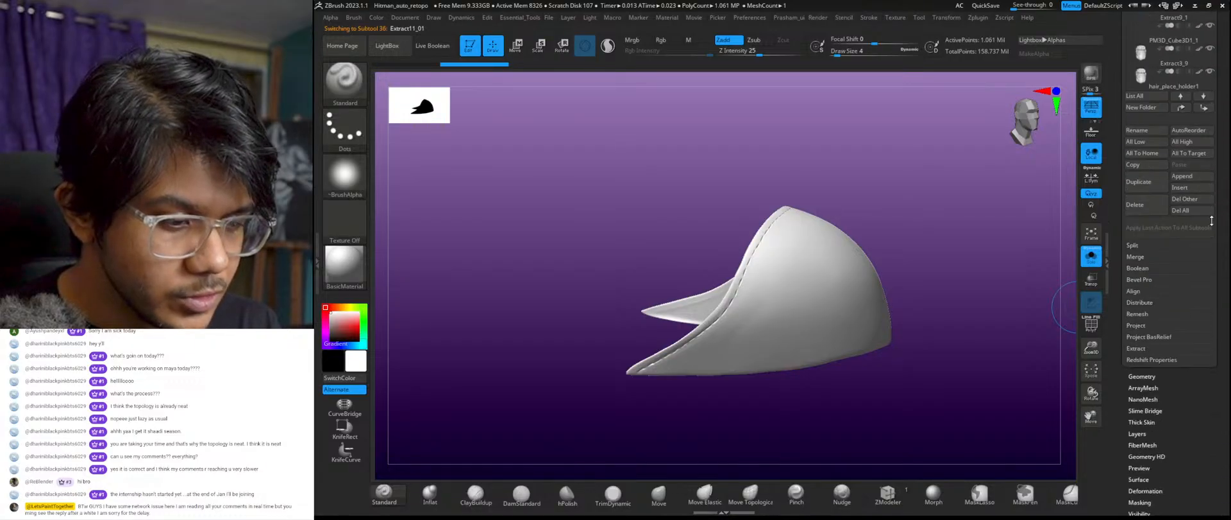
pyautogui.click(1142, 376)
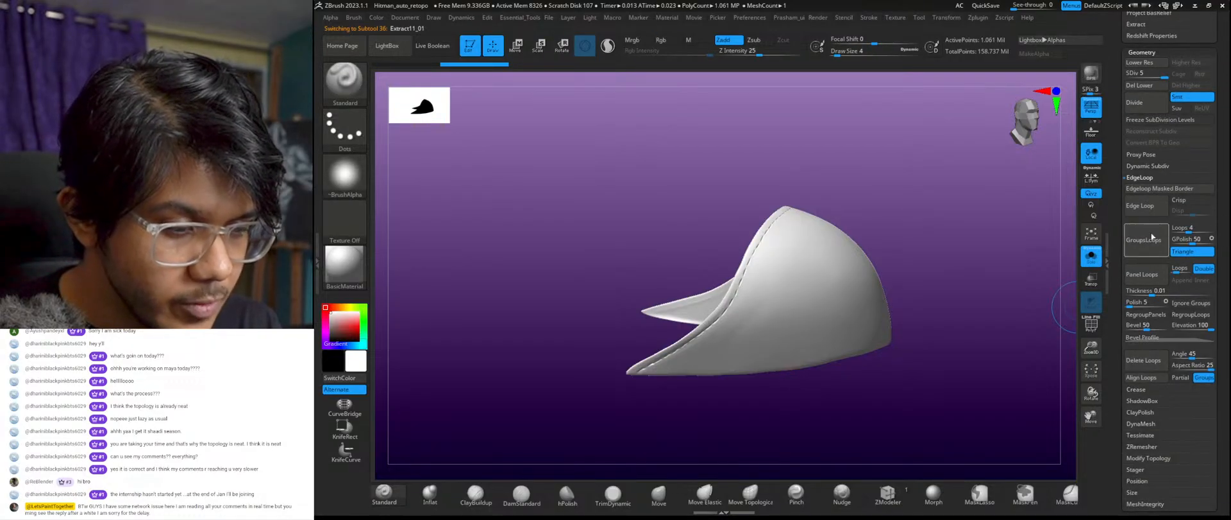
pyautogui.click(1149, 446)
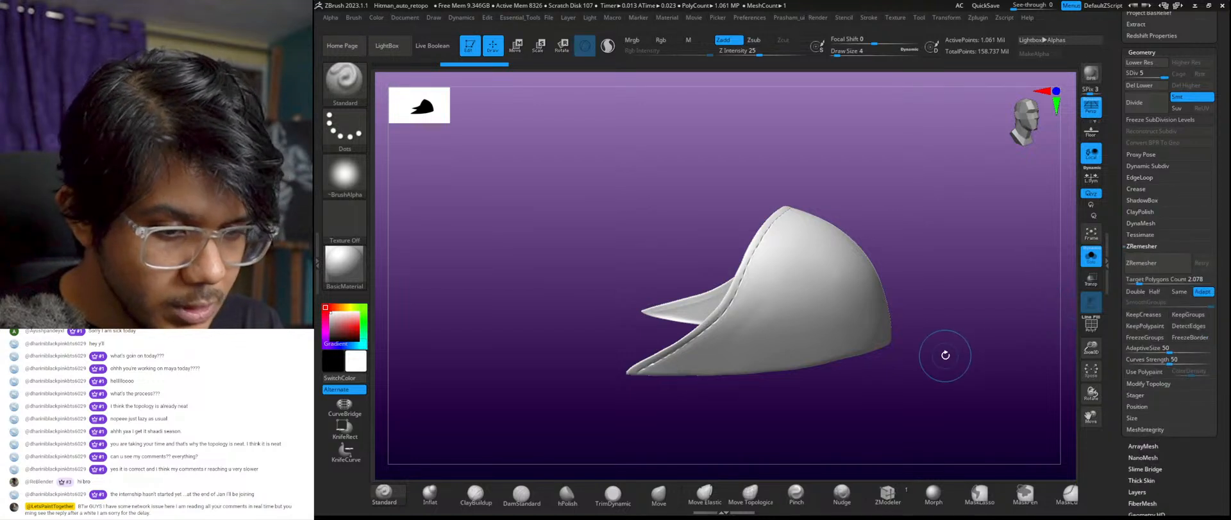
pyautogui.click(1091, 324)
pyautogui.keyDown('alt'); pyautogui.moveTo(985, 366); pyautogui.dragTo(962, 414); pyautogui.keyUp('alt')
pyautogui.keyDown('alt'); pyautogui.moveTo(756, 274); pyautogui.dragTo(672, 161); pyautogui.keyUp('alt')
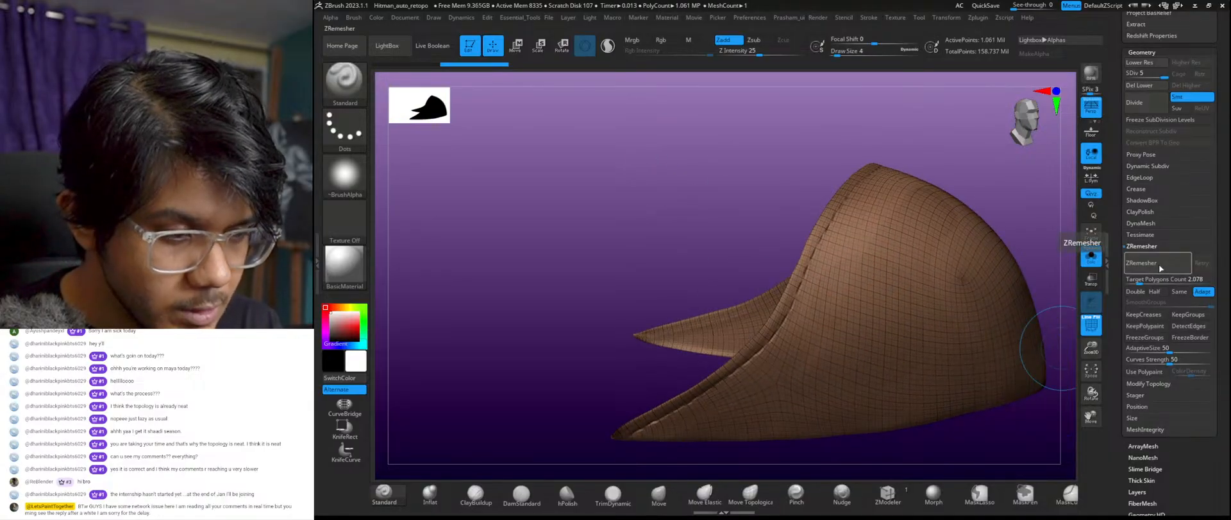
pyautogui.click(1143, 269)
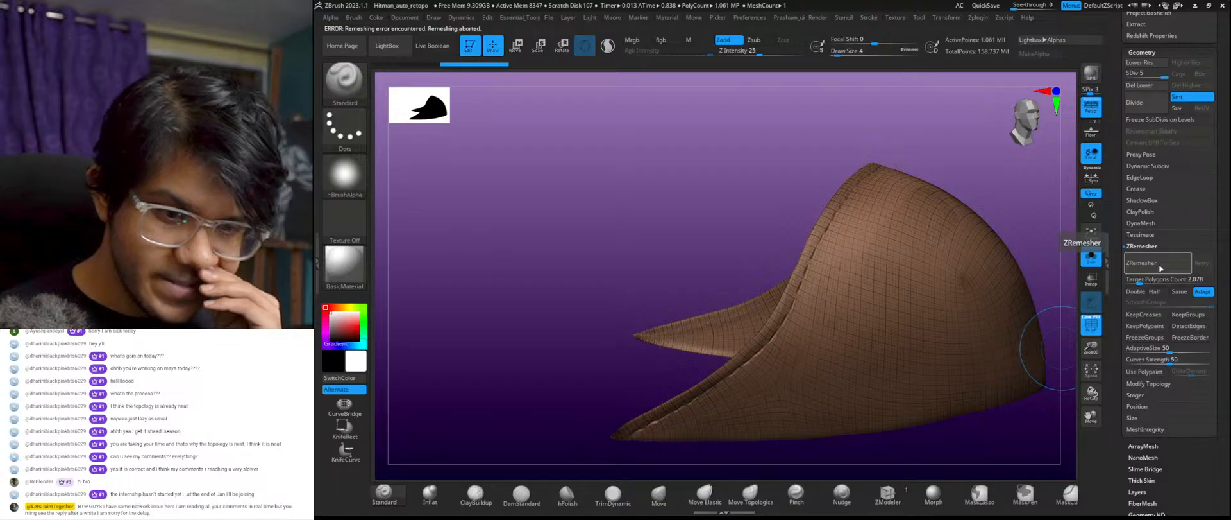